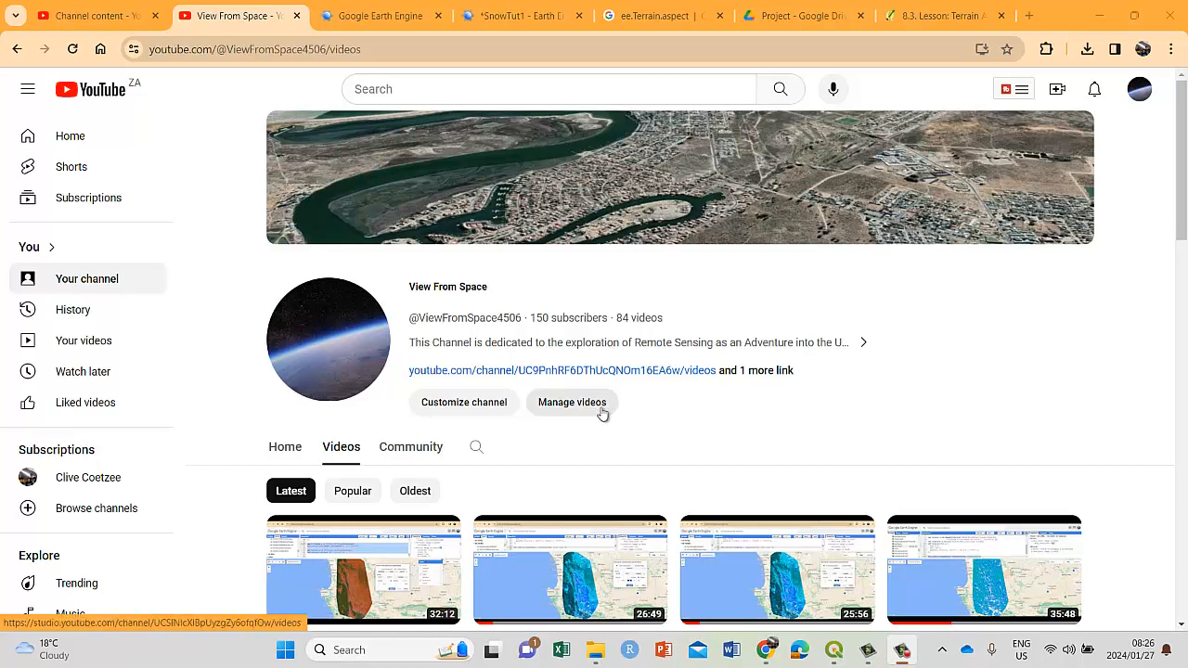
# Switch to the SnowTut1 Earth Engine script and review it down to the snowCover Drive export and its toFloat() conversion.
pyautogui.click(490, 21)
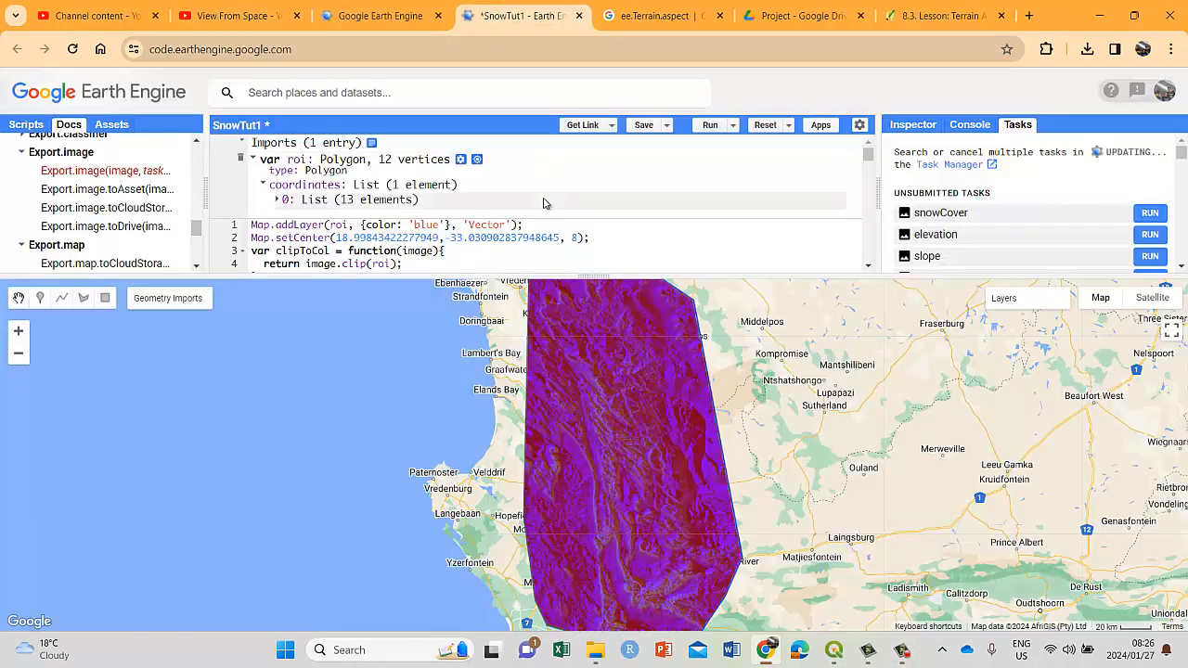
pyautogui.scroll(-3, 495, 205)
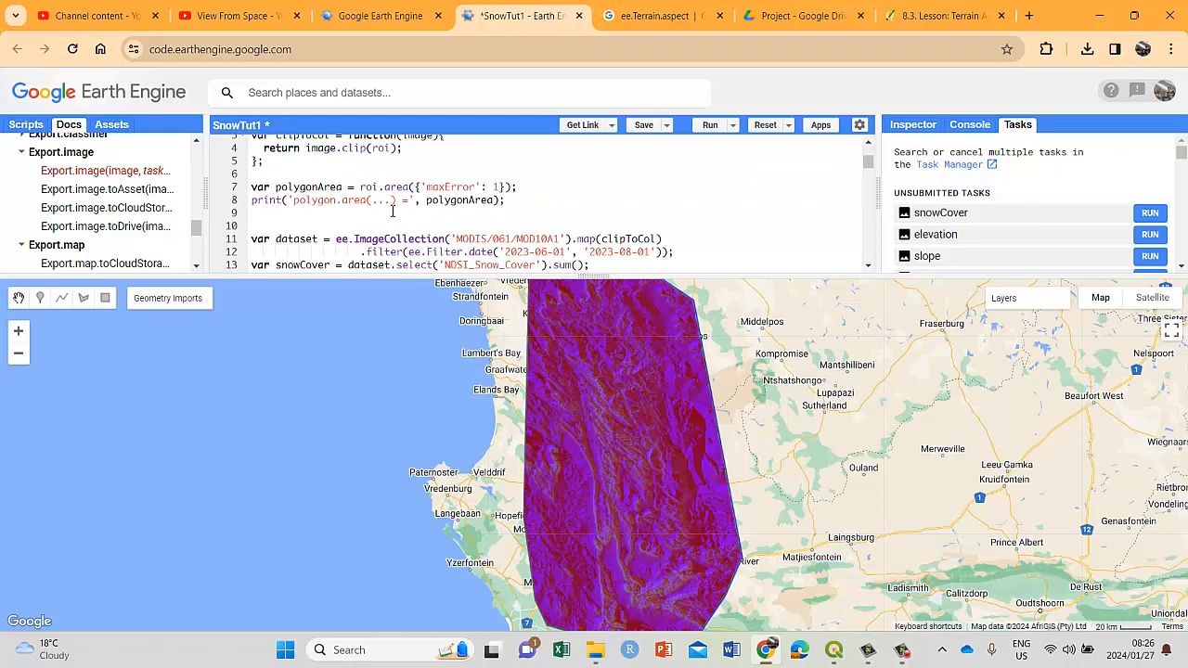
pyautogui.moveTo(994, 297)
pyautogui.moveTo(981, 299)
pyautogui.scroll(-5, 590, 233)
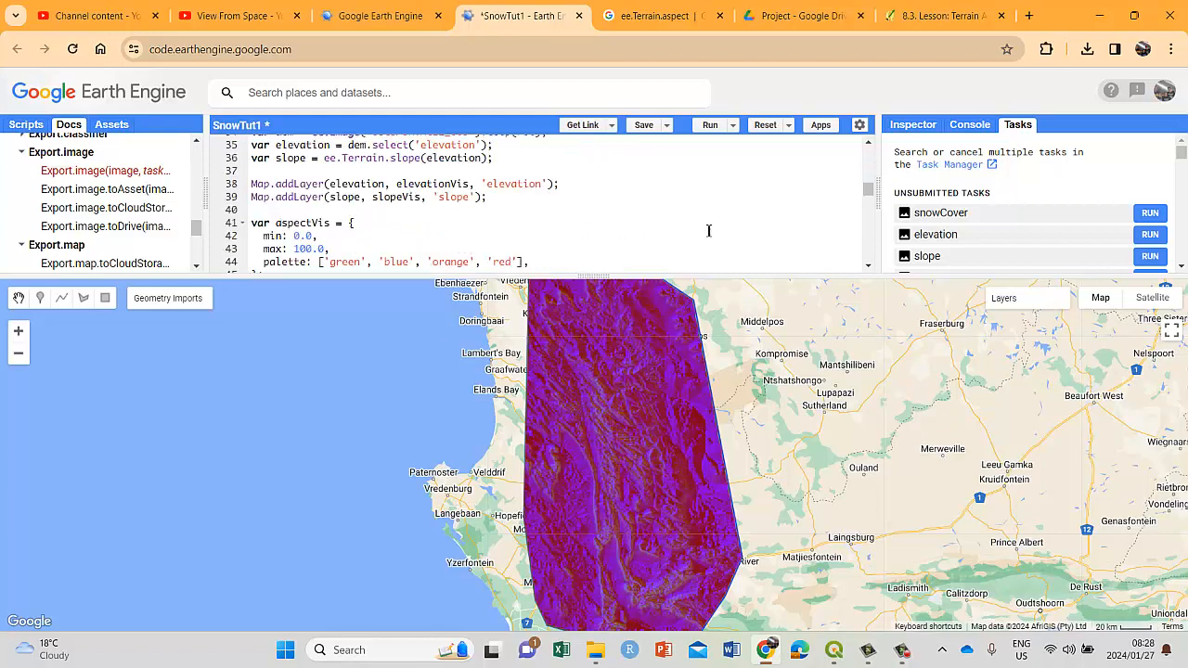
pyautogui.scroll(-5, 481, 230)
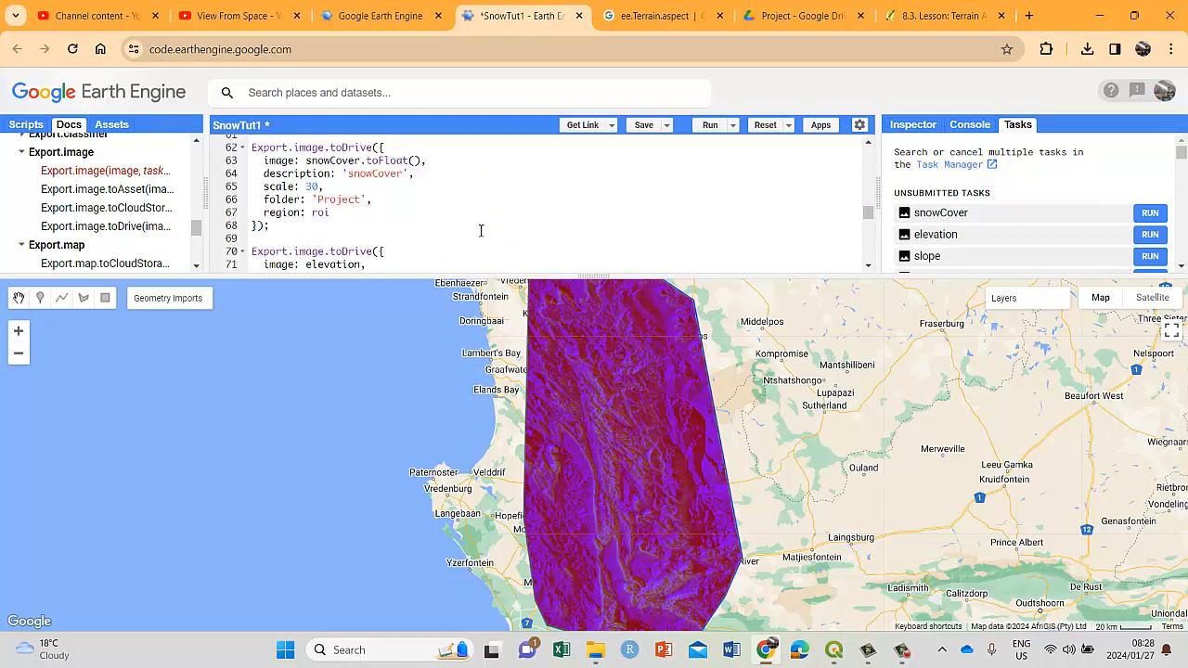
pyautogui.scroll(1, 481, 230)
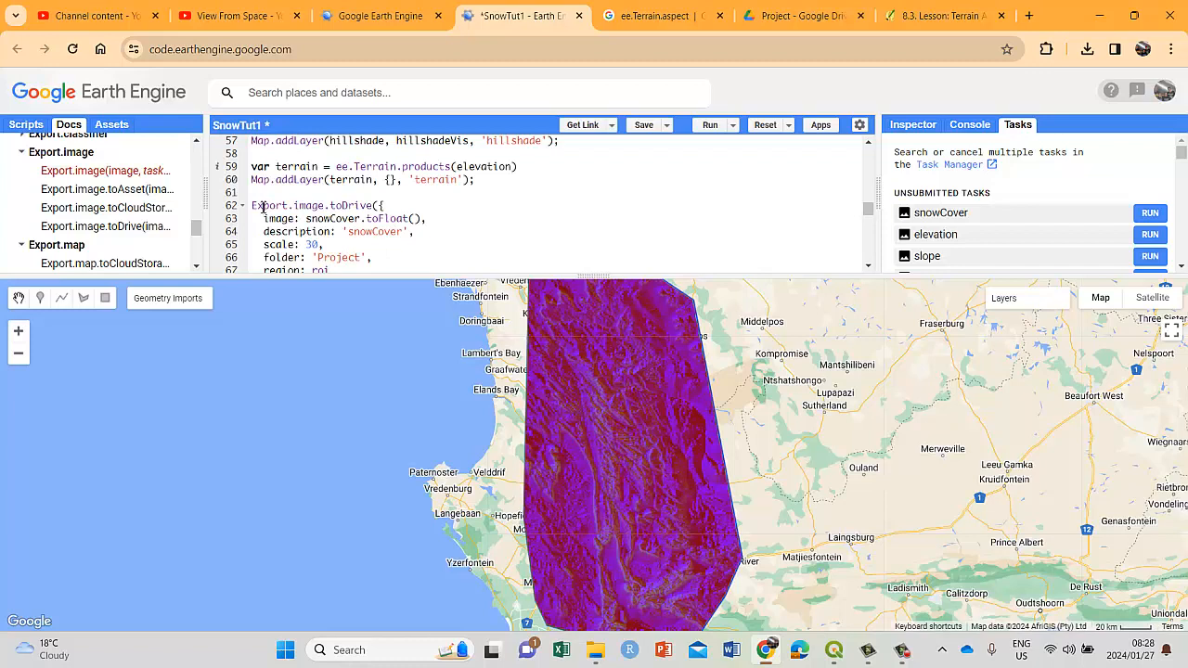
pyautogui.moveTo(362, 220); pyautogui.dragTo(306, 219)
pyautogui.moveTo(427, 219); pyautogui.dragTo(363, 219)
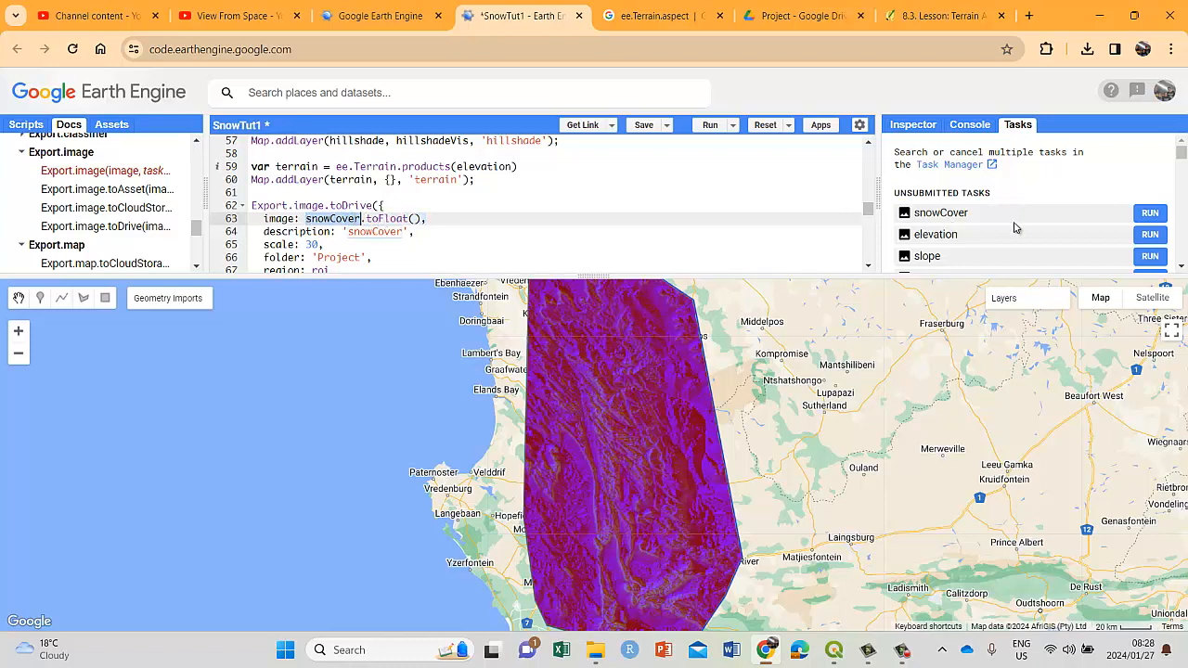
# Open the failed snowCover export among the submitted tasks and read its error message.
pyautogui.scroll(-1, 1015, 228)
pyautogui.scroll(-3, 1014, 222)
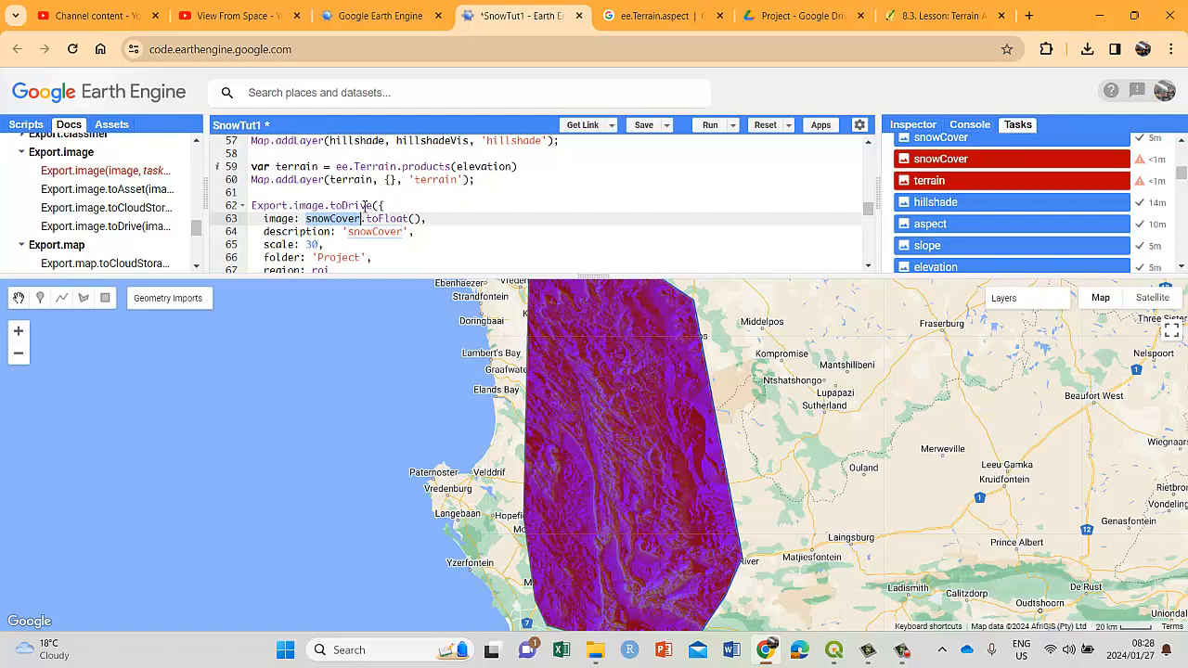
pyautogui.click(965, 161)
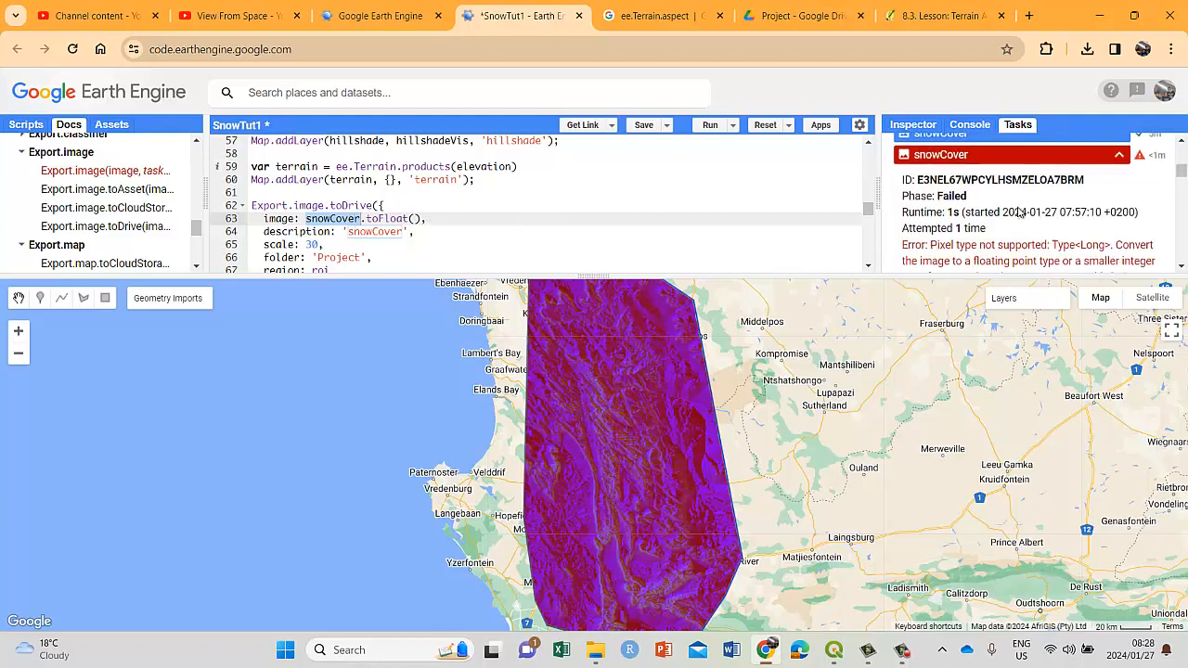
pyautogui.scroll(-1, 965, 185)
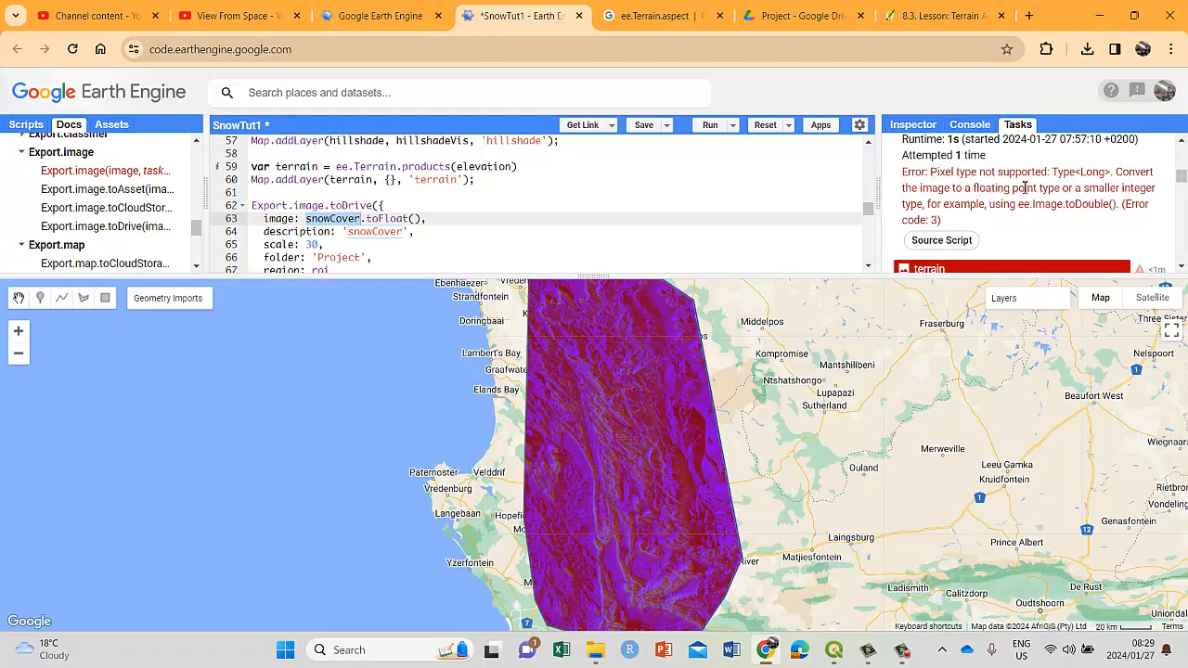
# Open the failed terrain export task and read its full error message.
pyautogui.scroll(-1, 1000, 194)
pyautogui.click(1000, 197)
pyautogui.scroll(-2, 999, 197)
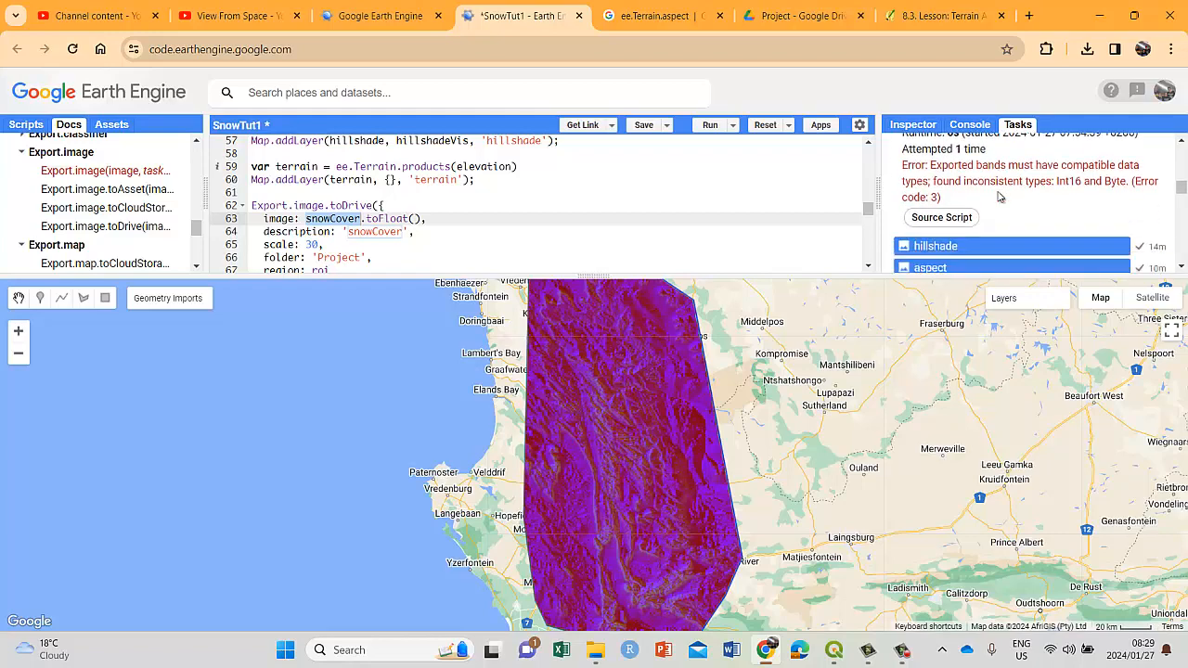
pyautogui.scroll(-1, 1000, 197)
pyautogui.scroll(2, 1021, 199)
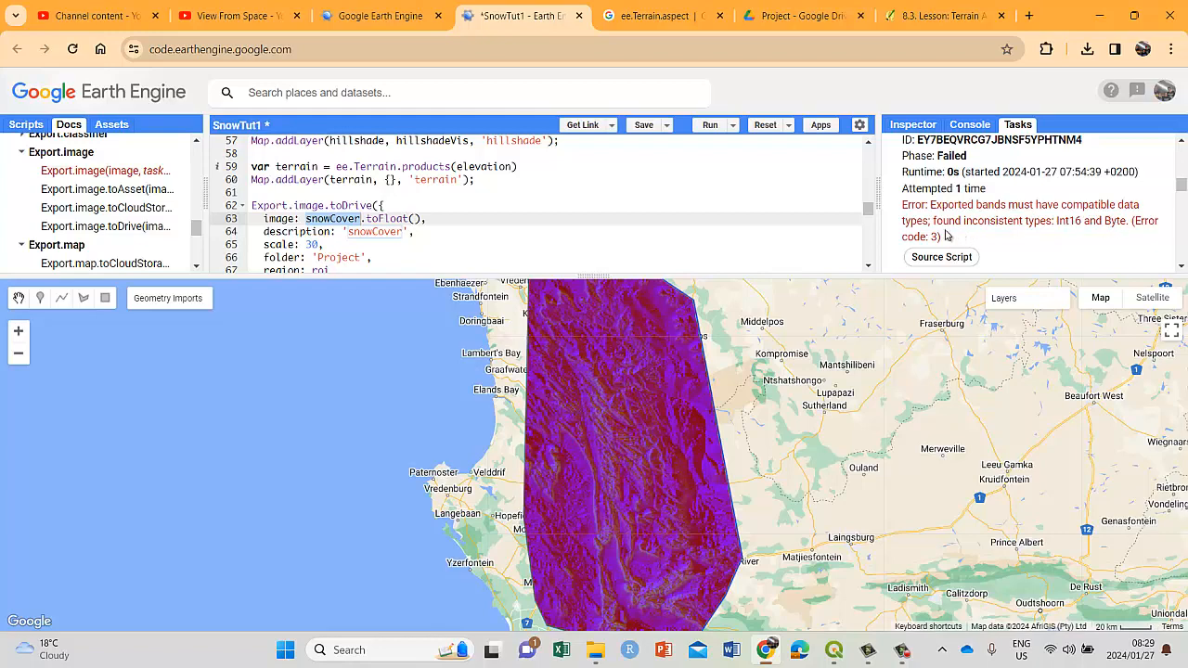
pyautogui.moveTo(942, 237); pyautogui.dragTo(907, 212)
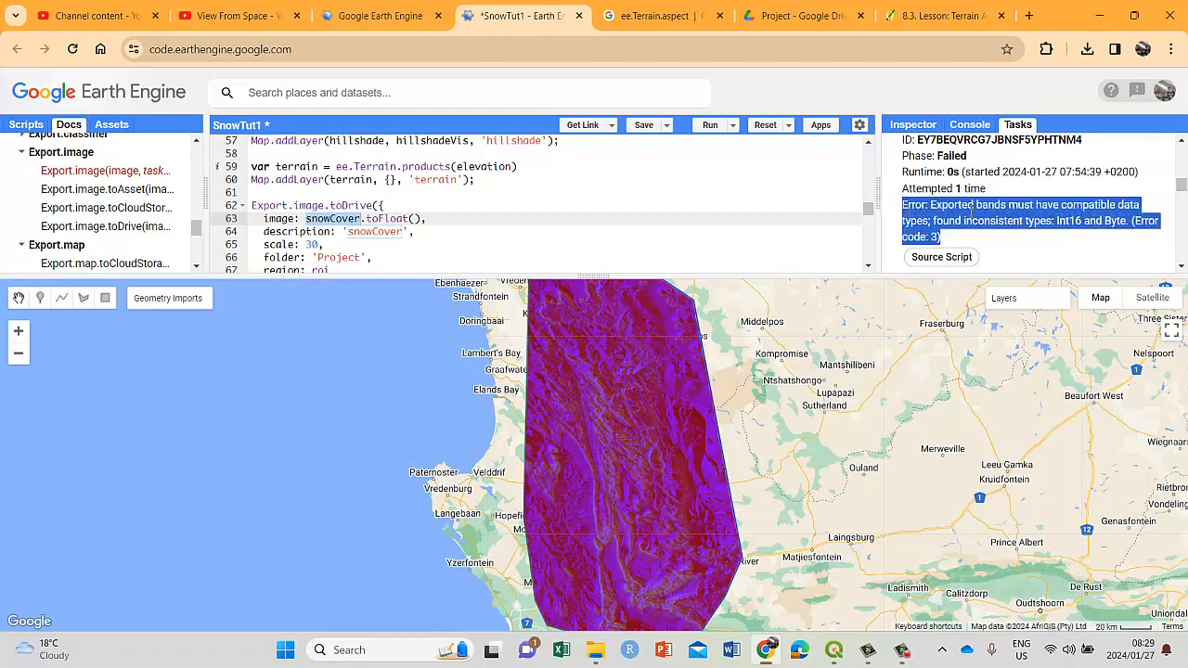
pyautogui.scroll(2, 1001, 211)
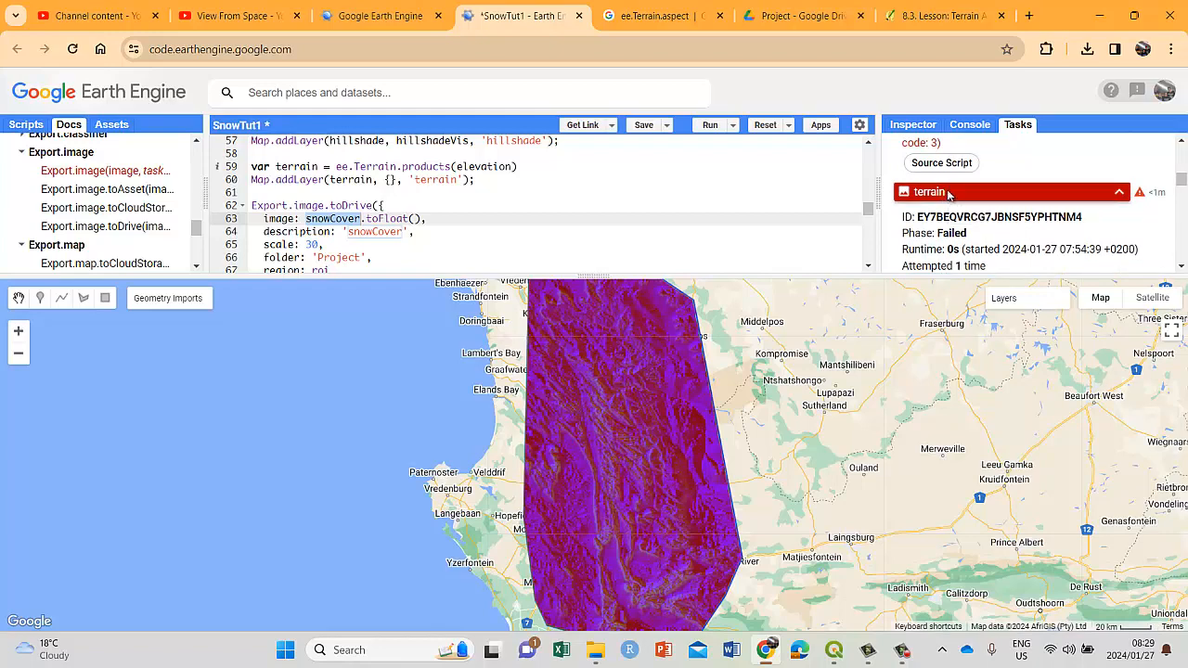
# Inspect the layer values at a point in the northern part of the region, down to the terrain image's bands.
pyautogui.click(968, 128)
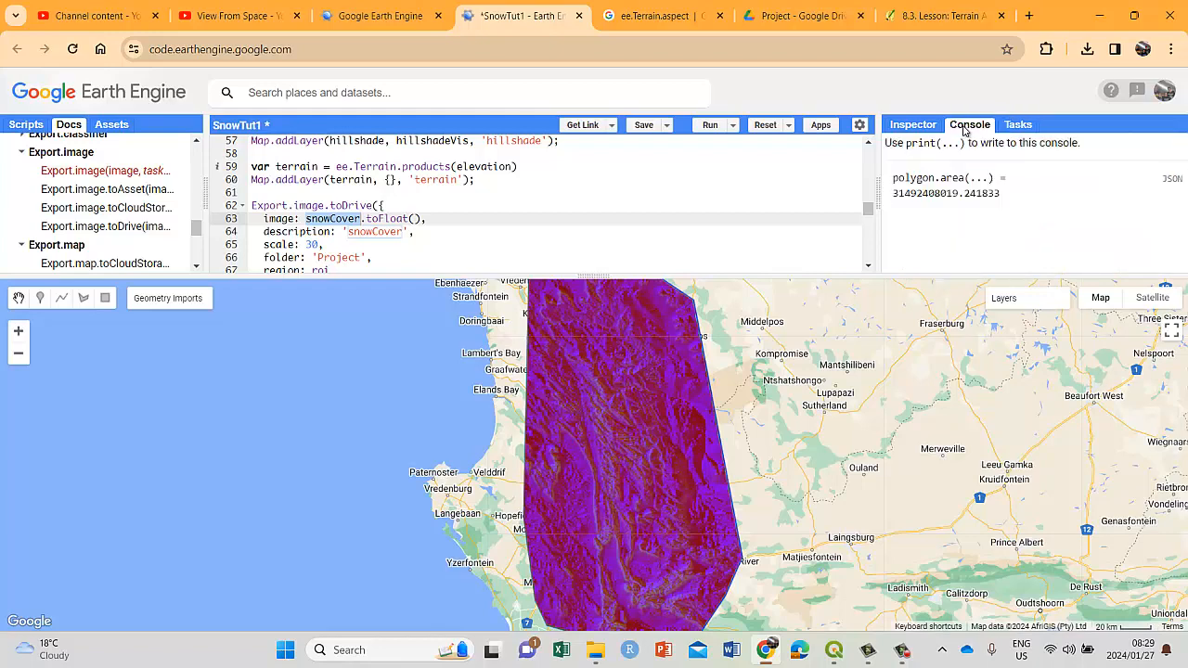
pyautogui.click(916, 130)
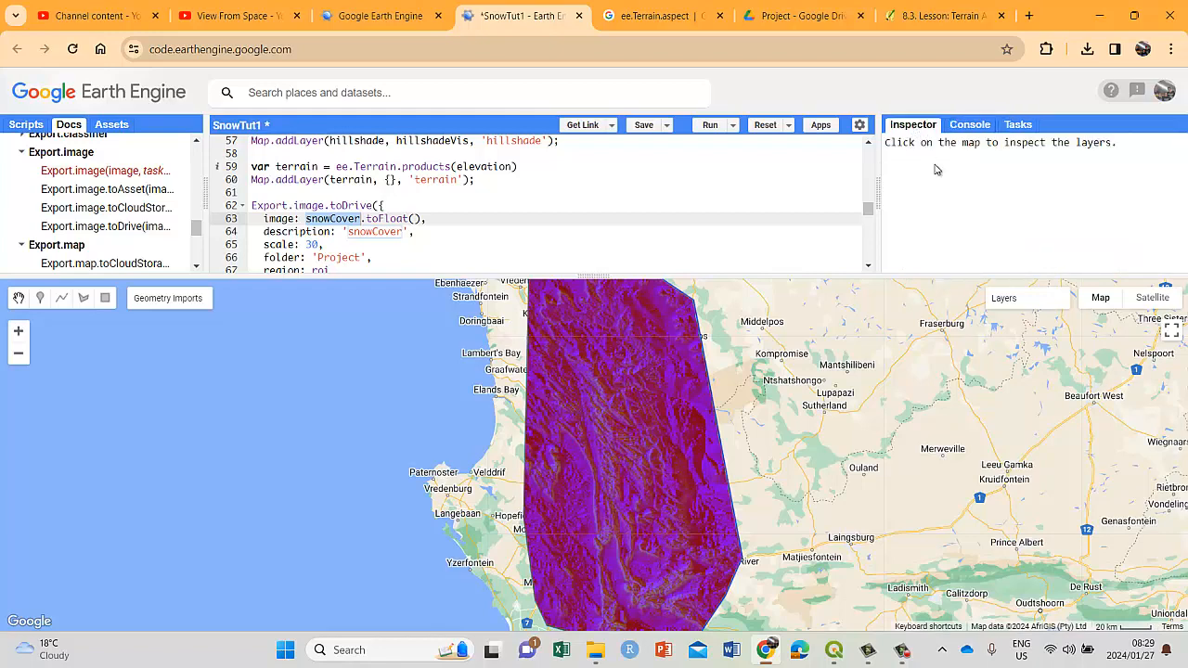
pyautogui.click(670, 323)
pyautogui.scroll(-4, 956, 211)
pyautogui.scroll(1, 957, 211)
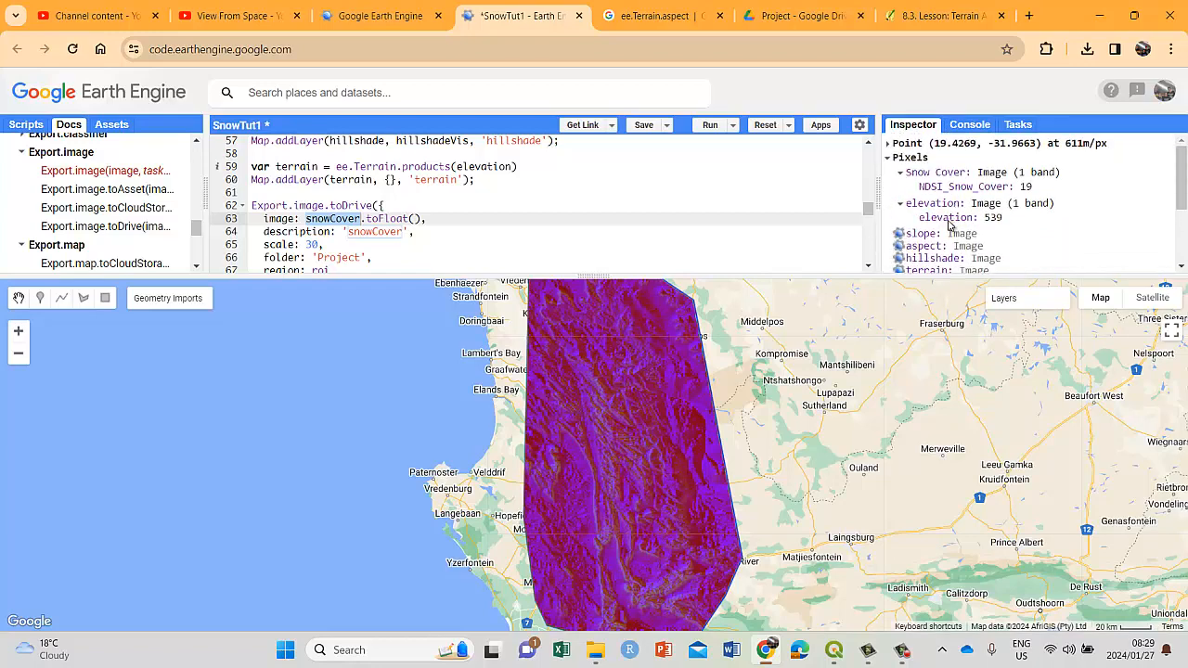
pyautogui.scroll(-1, 958, 226)
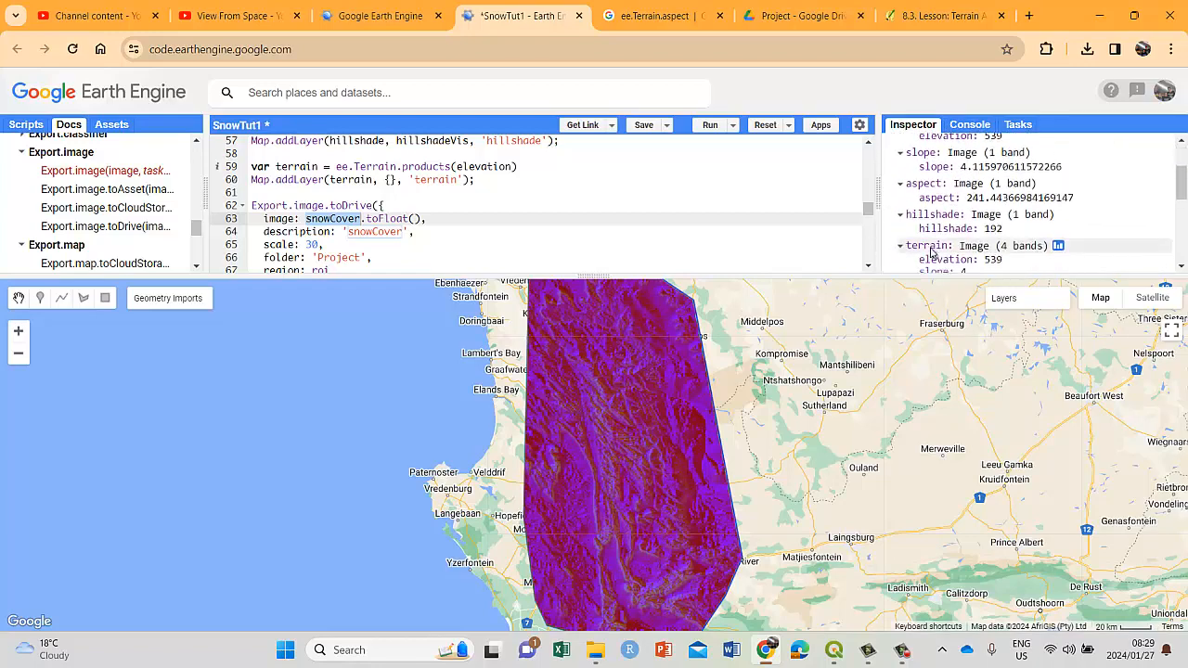
pyautogui.scroll(-2, 940, 213)
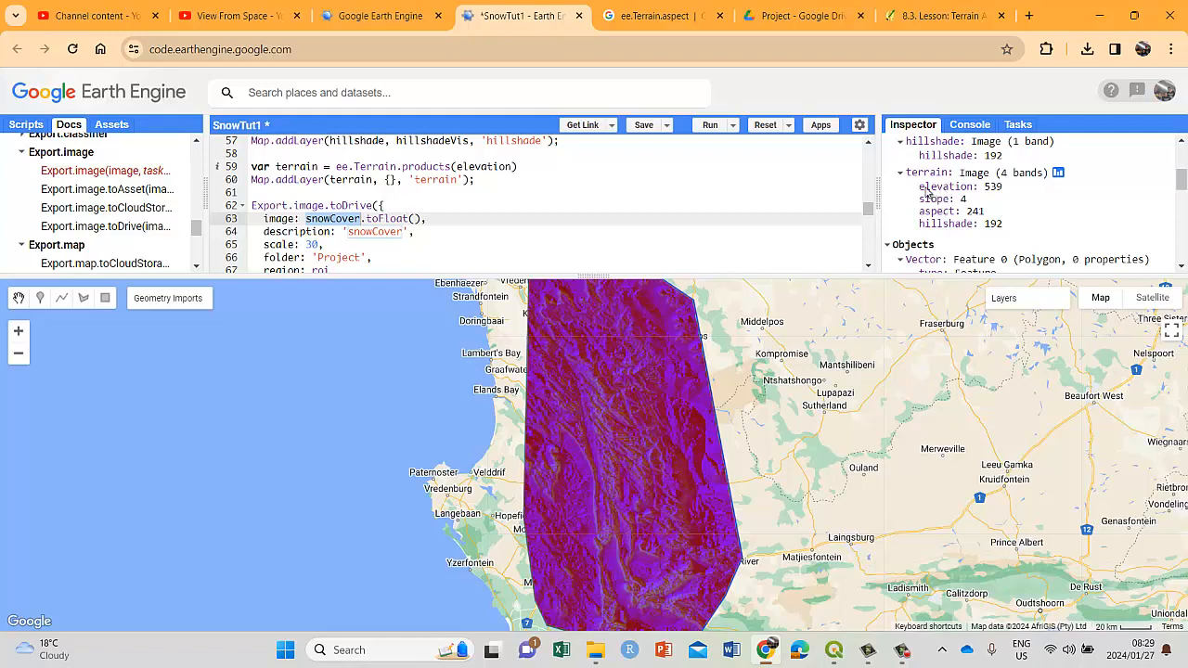
# Return to the export tasks and reread the failed terrain task's data type error.
pyautogui.click(970, 125)
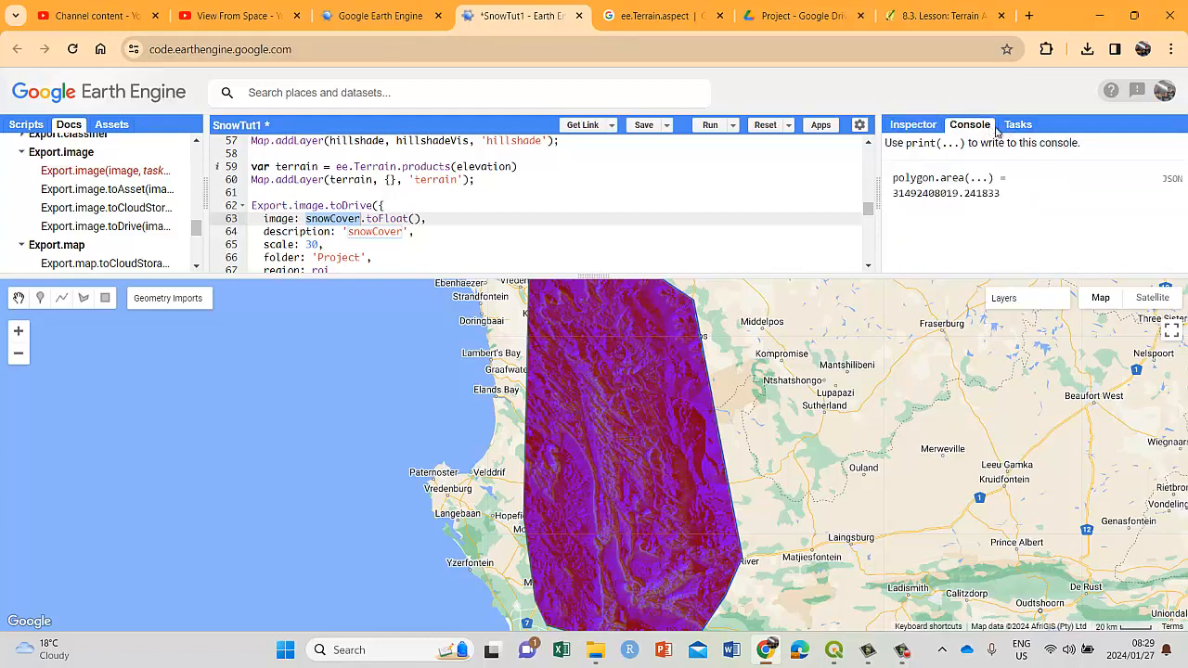
pyautogui.click(1018, 124)
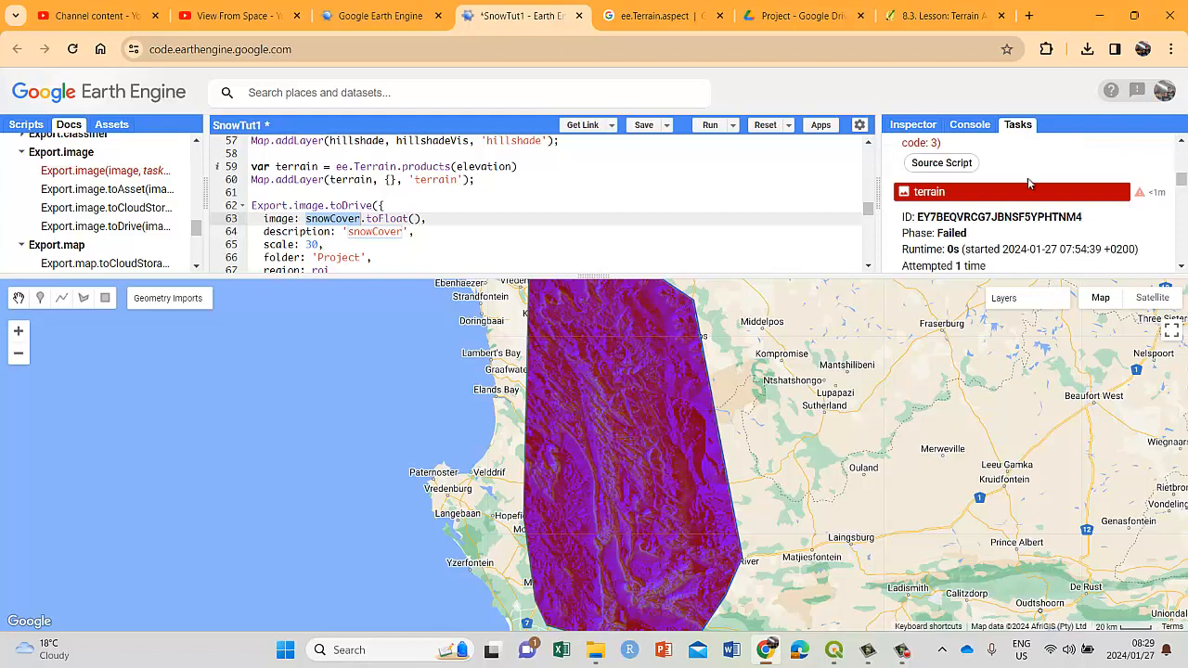
pyautogui.scroll(-2, 1107, 237)
pyautogui.tripleClick(1107, 238)
pyautogui.scroll(1, 1104, 232)
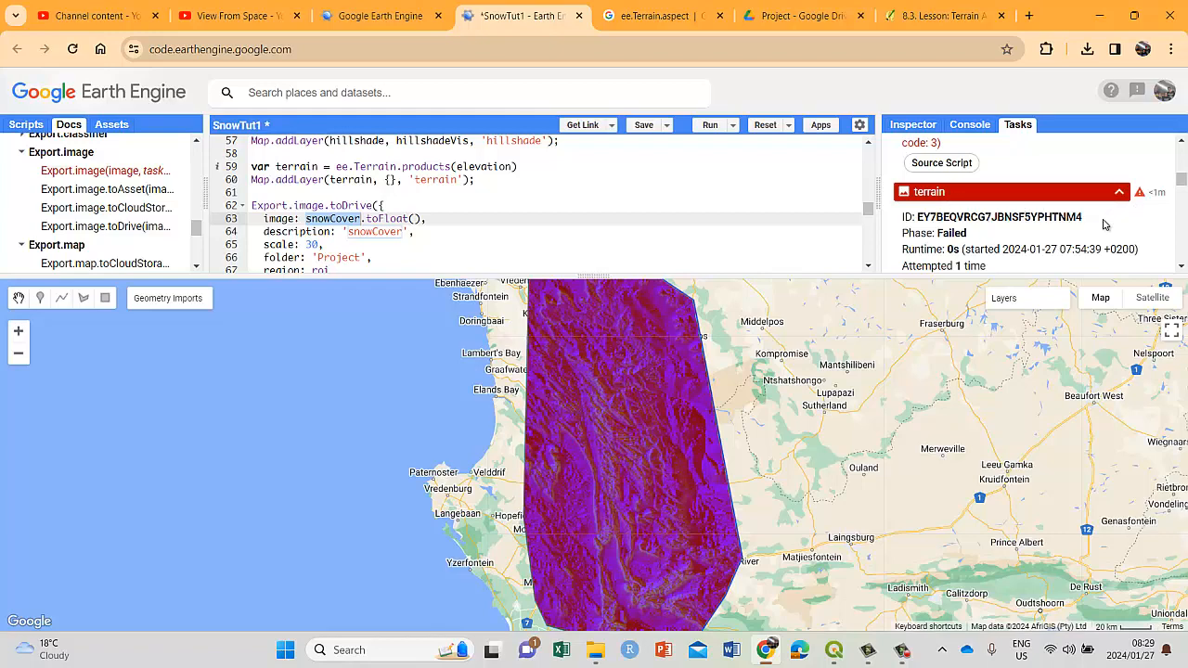
pyautogui.scroll(-2, 997, 205)
pyautogui.tripleClick(998, 204)
pyautogui.click(984, 210)
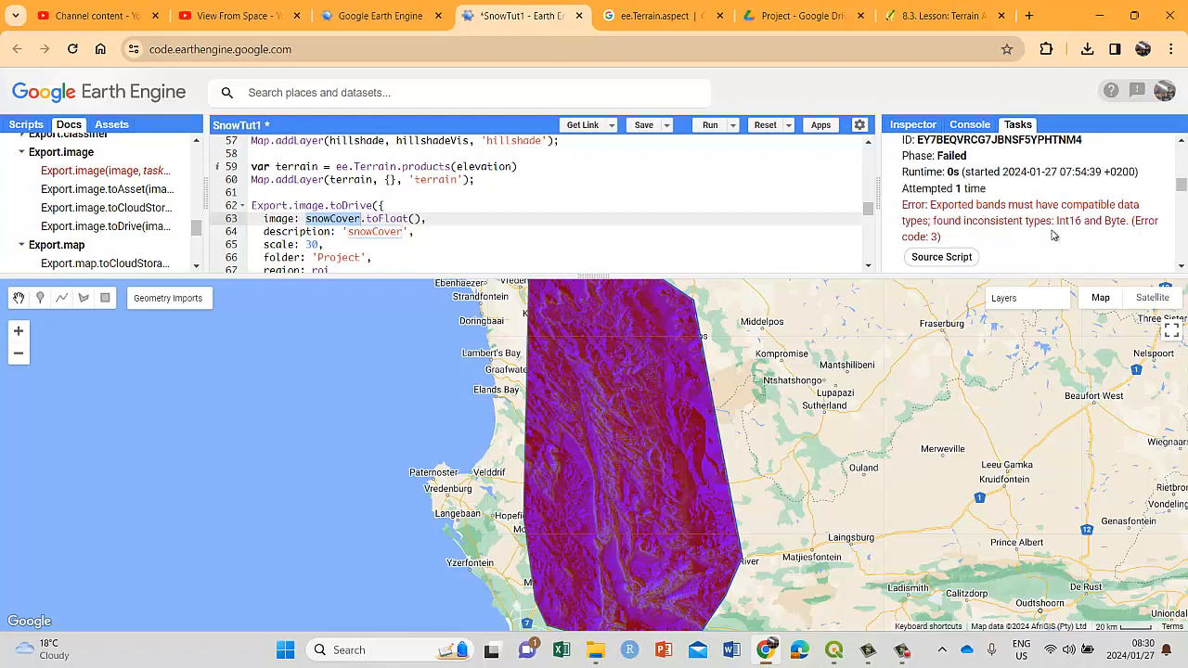
# Reread the failed snowCover task's pixel type error and collapse that task's details.
pyautogui.scroll(2, 1056, 235)
pyautogui.scroll(2, 1056, 234)
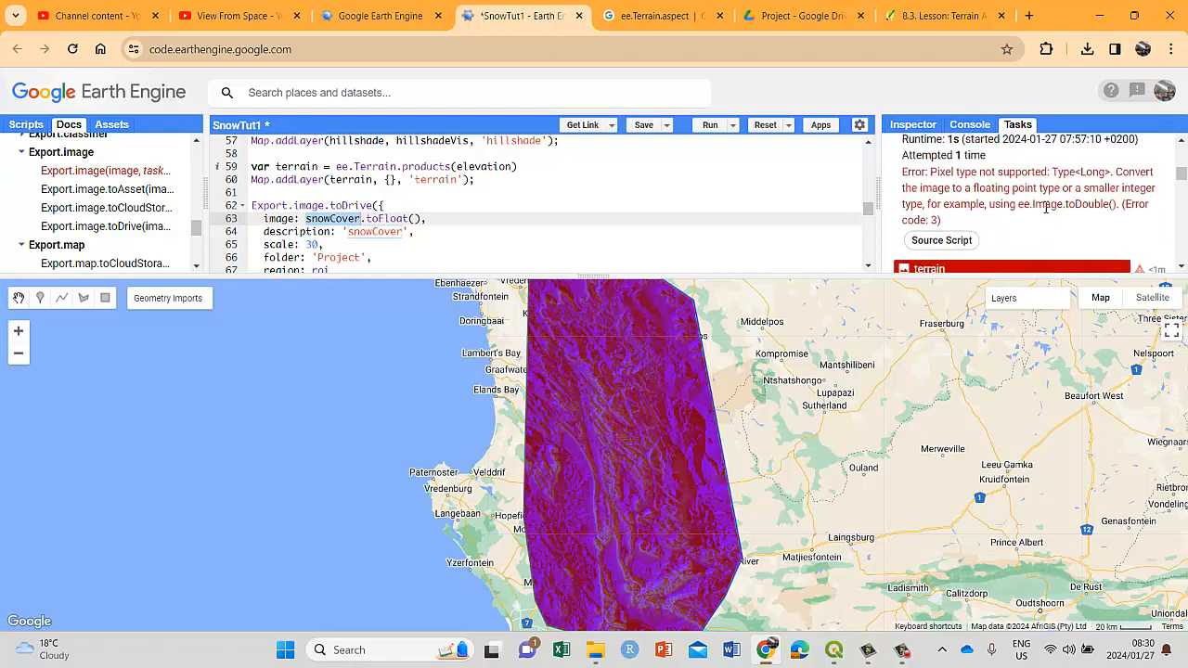
pyautogui.scroll(3, 1068, 214)
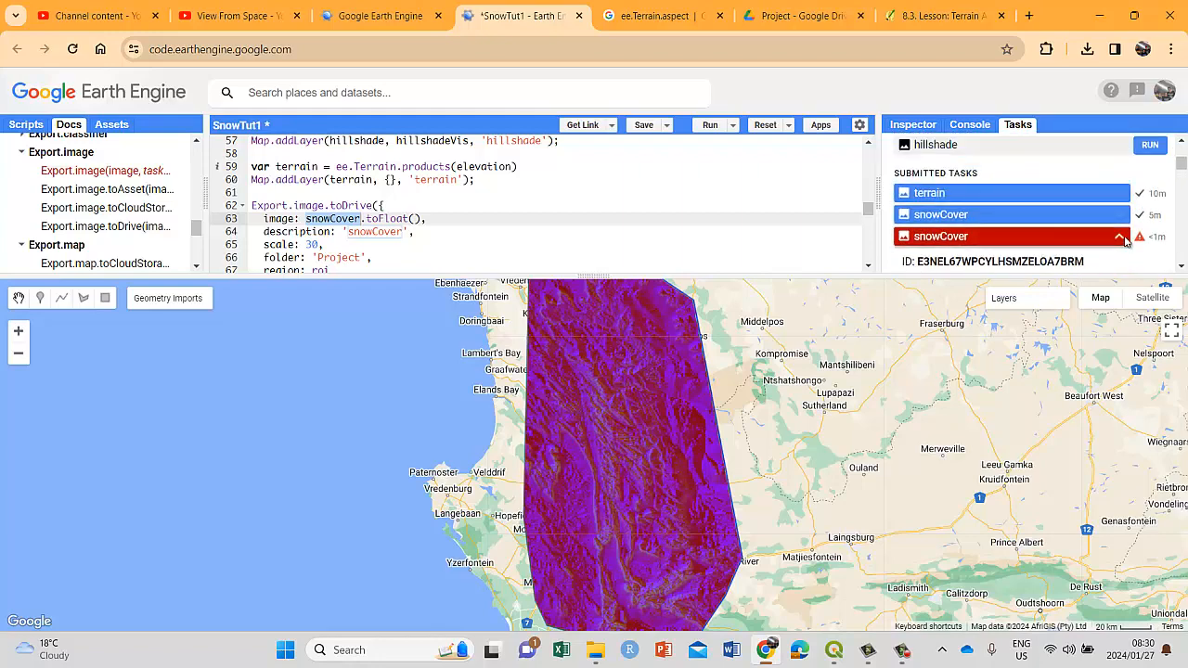
pyautogui.click(1120, 242)
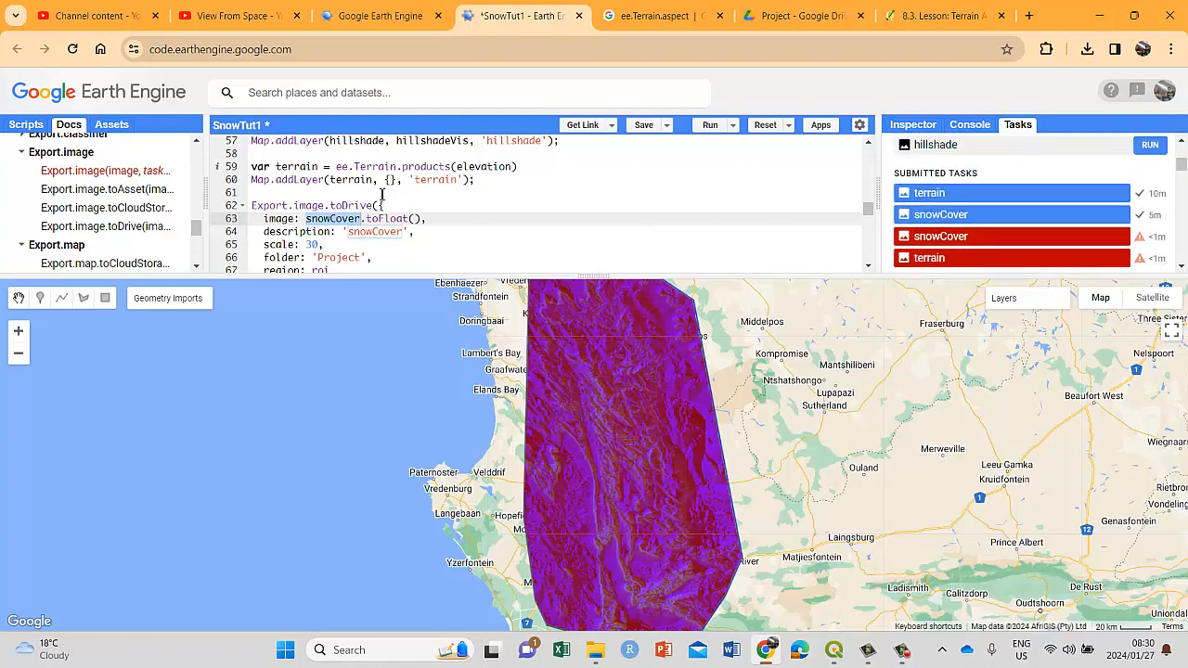
# Examine the toFloat() call on the snowCover image in its export block, and collapse the failed terrain task's details.
pyautogui.click(332, 219)
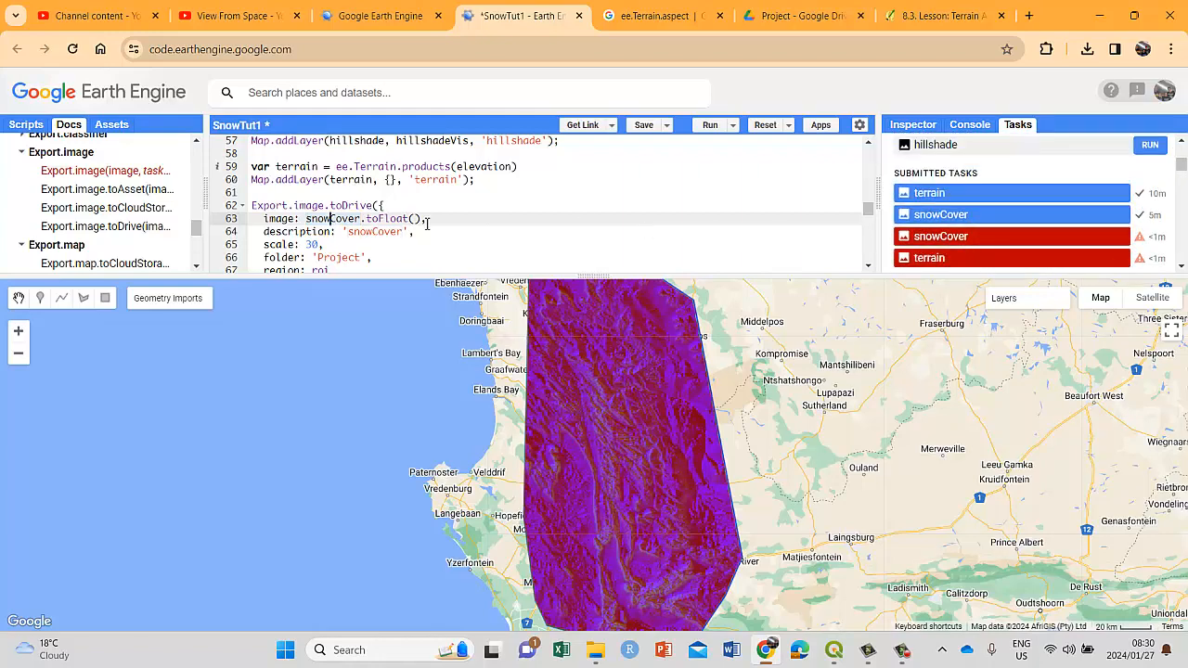
pyautogui.moveTo(414, 219); pyautogui.dragTo(367, 219)
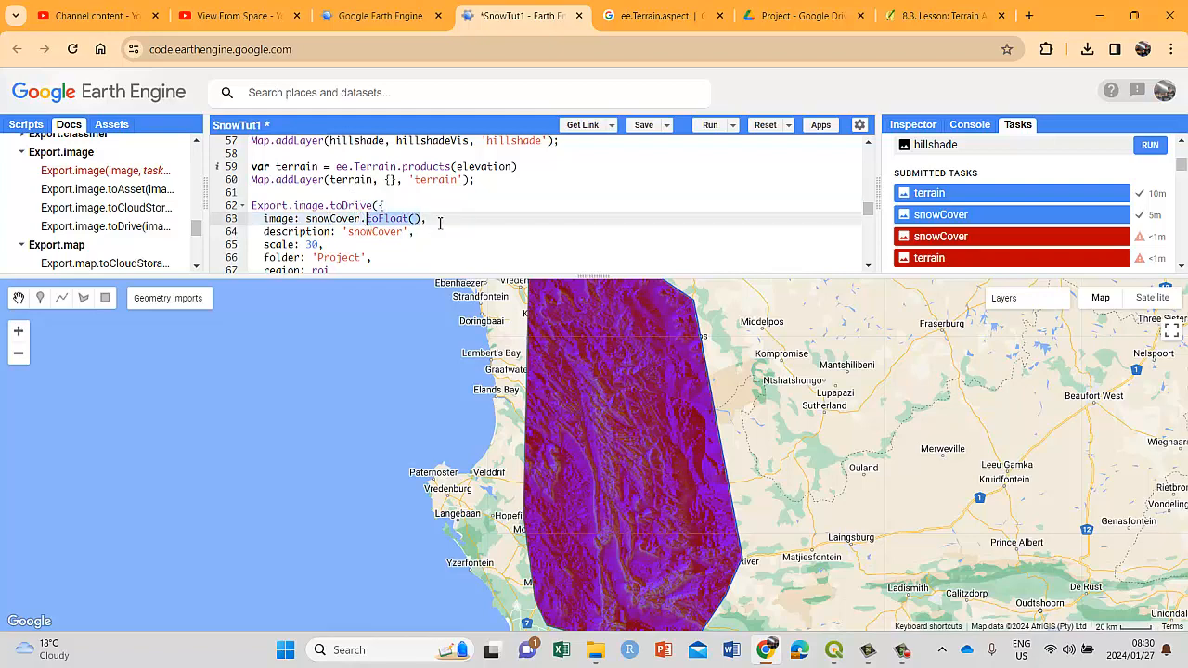
pyautogui.click(414, 219)
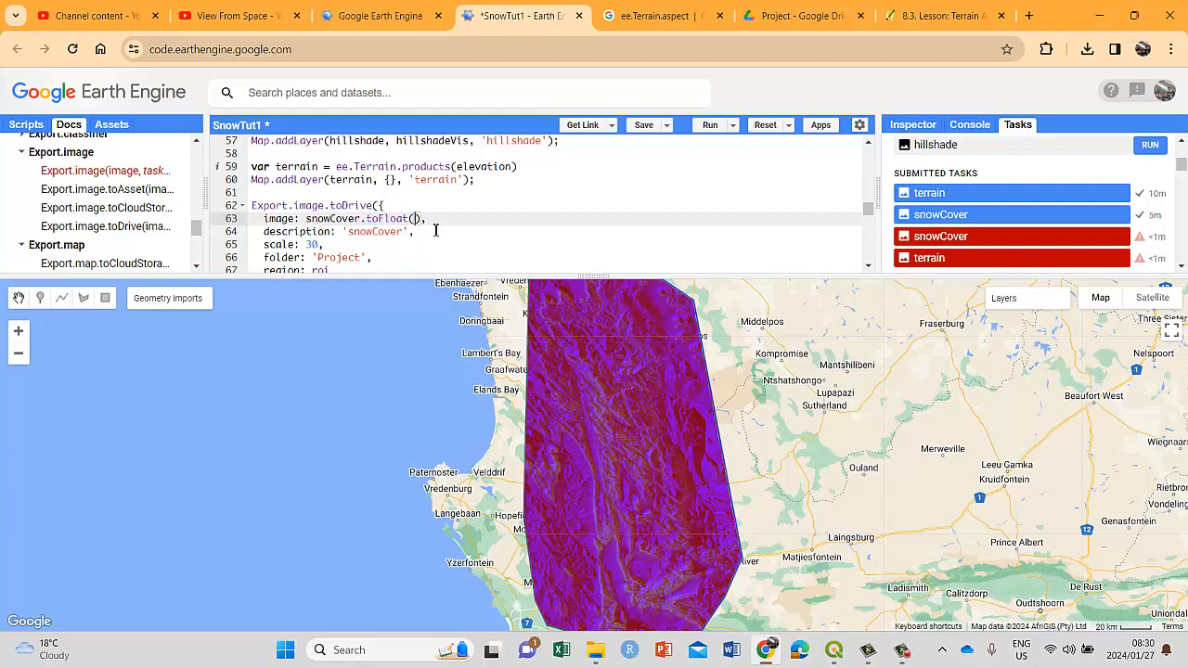
pyautogui.moveTo(431, 218); pyautogui.dragTo(267, 226)
pyautogui.click(980, 257)
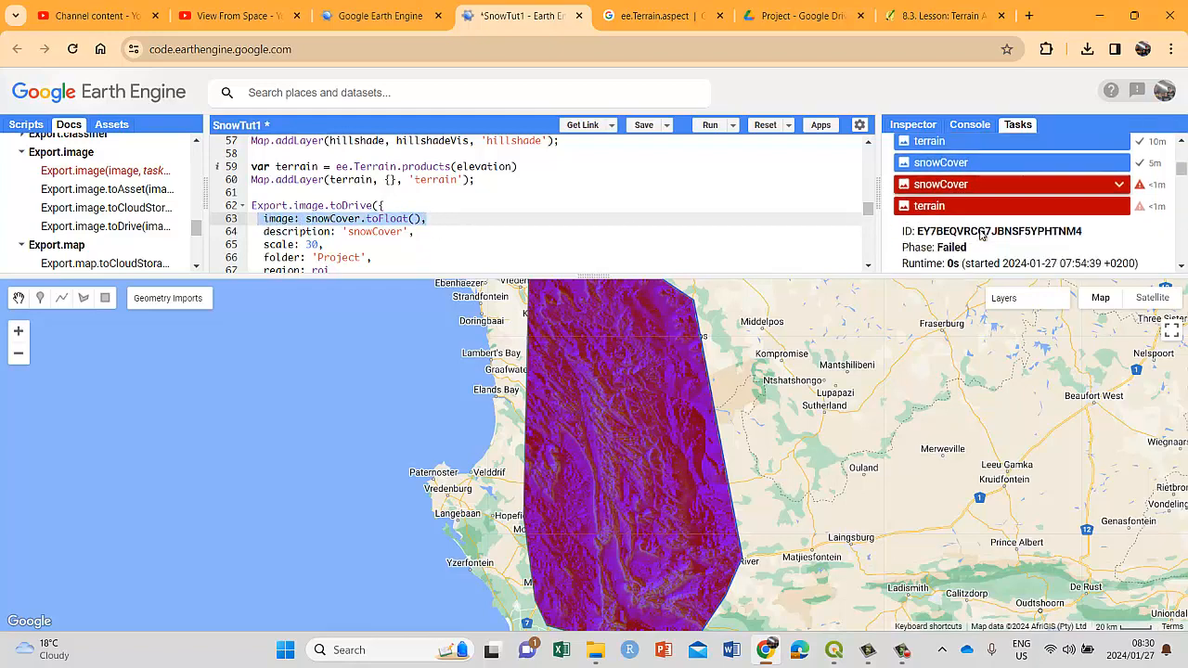
pyautogui.click(975, 181)
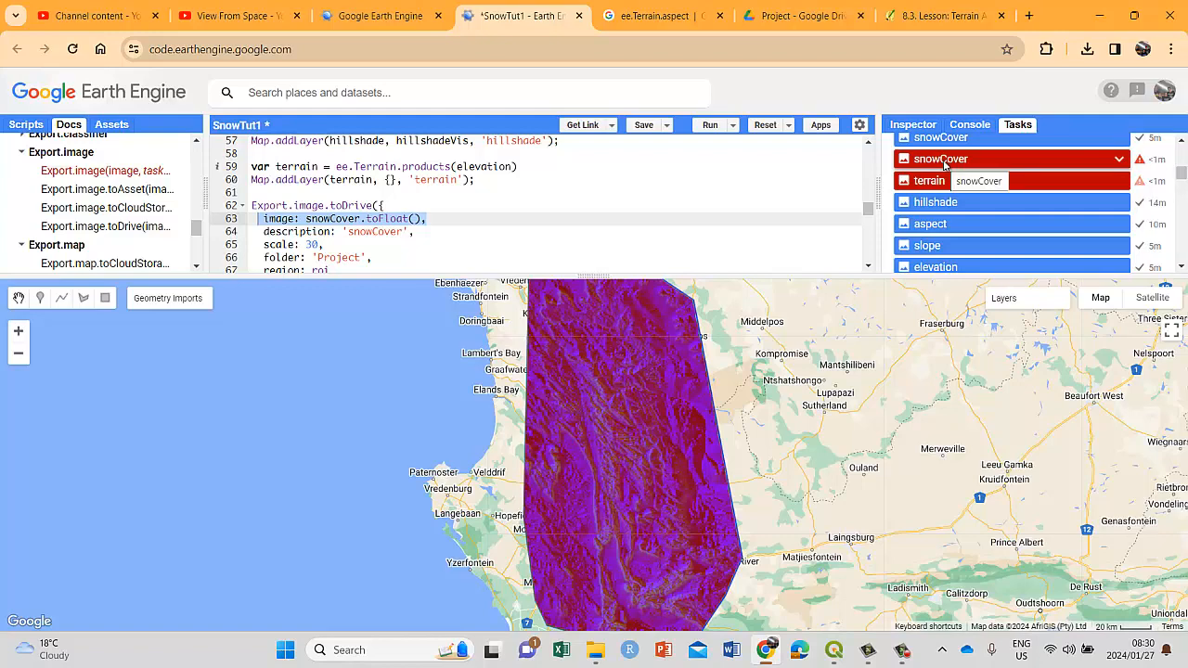
pyautogui.moveTo(426, 218); pyautogui.dragTo(361, 220)
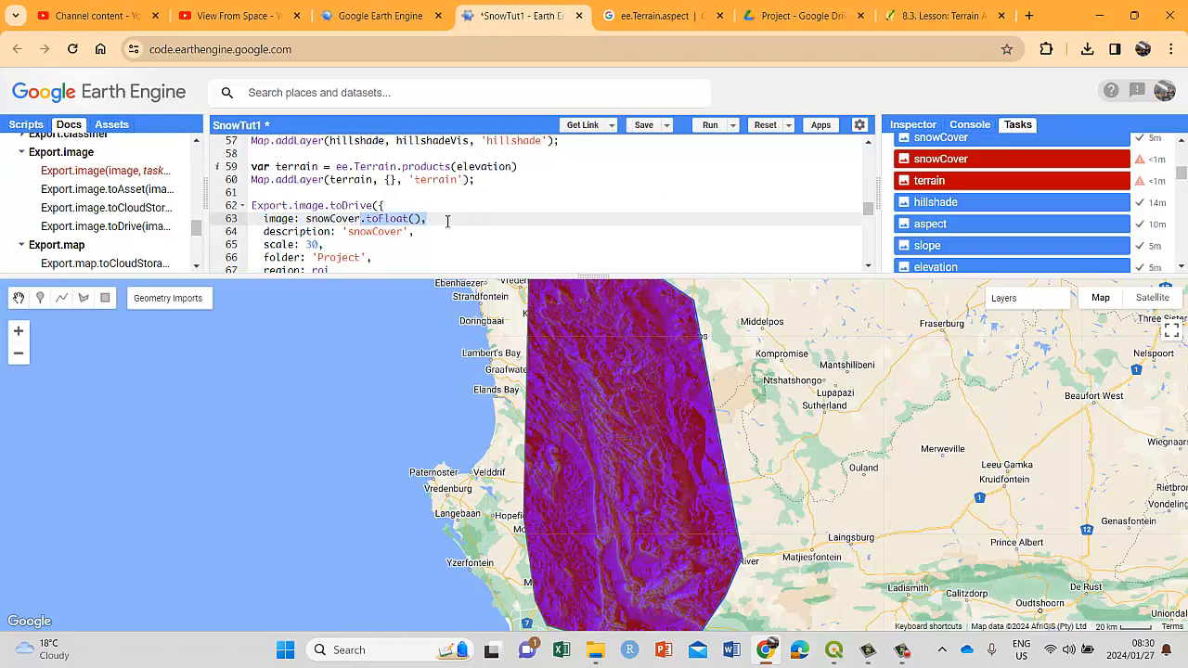
# Compare the image parameter of the snowCover export with that of the elevation export block.
pyautogui.scroll(-1, 447, 221)
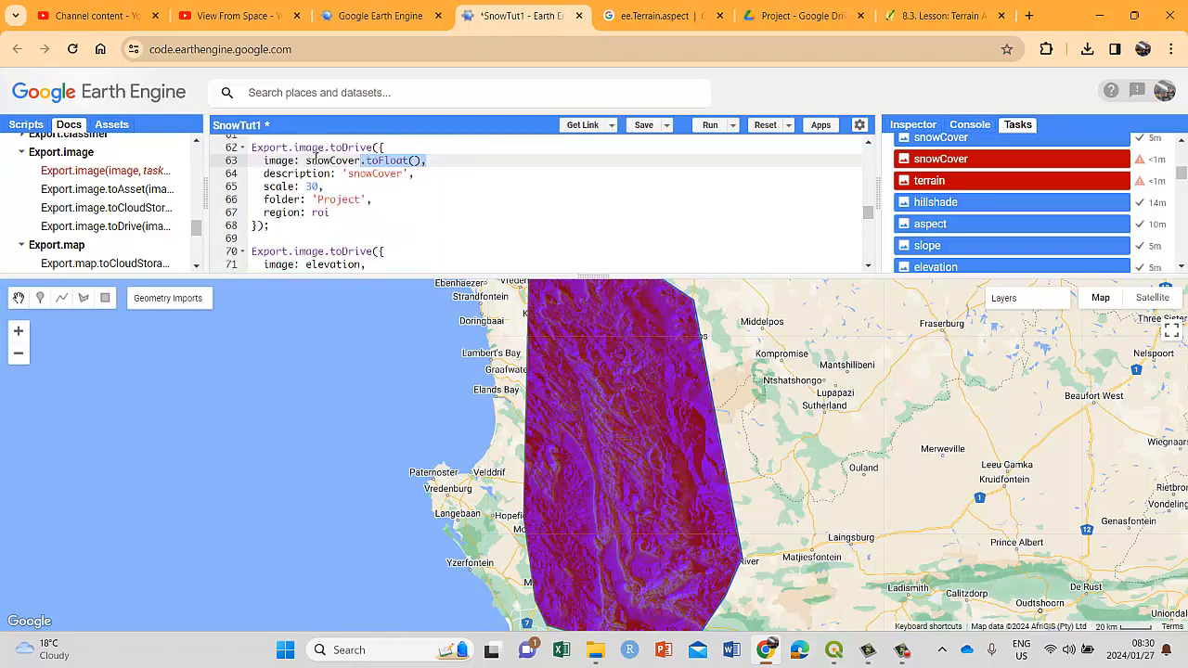
pyautogui.doubleClick(313, 164)
pyautogui.scroll(-1, 356, 183)
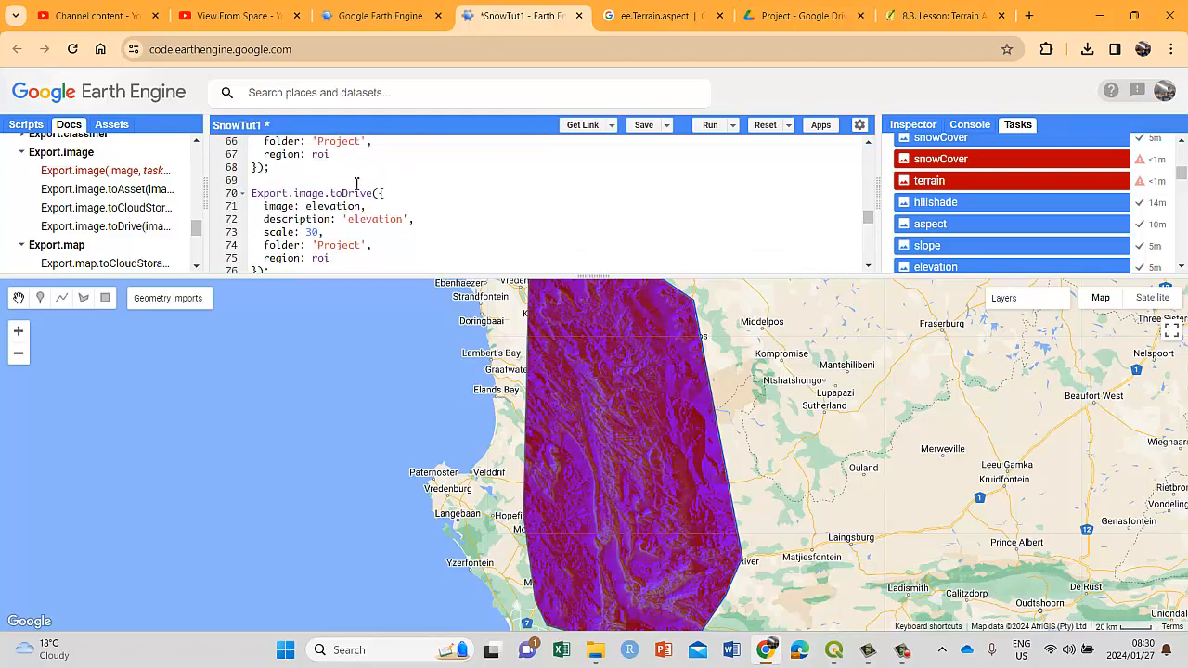
pyautogui.doubleClick(332, 206)
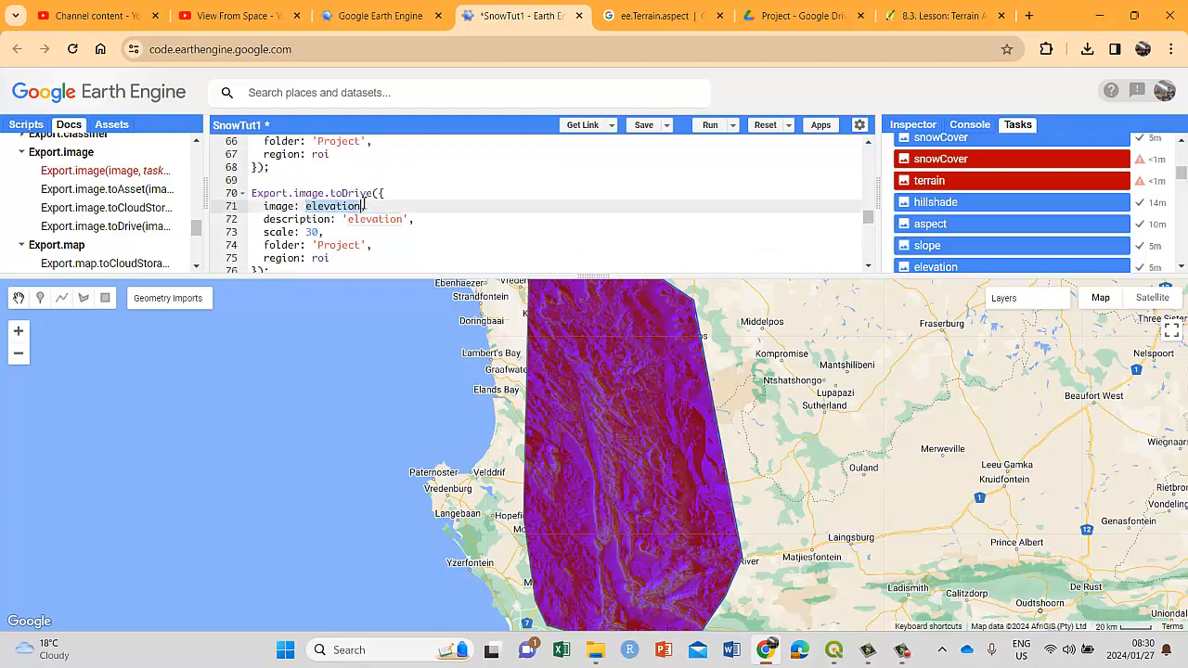
pyautogui.click(343, 204)
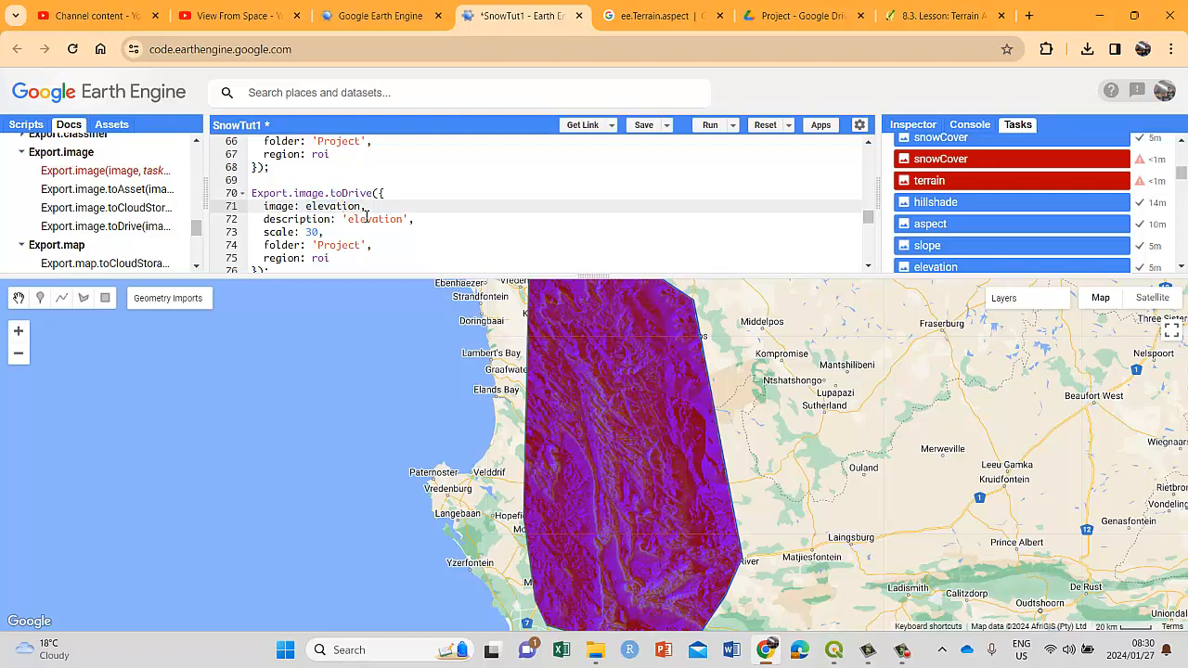
# Inspect the image parameters of the slope, aspect and hillshade exports, and highlight the toFloat() call on the terrain export's image.
pyautogui.scroll(-3, 367, 211)
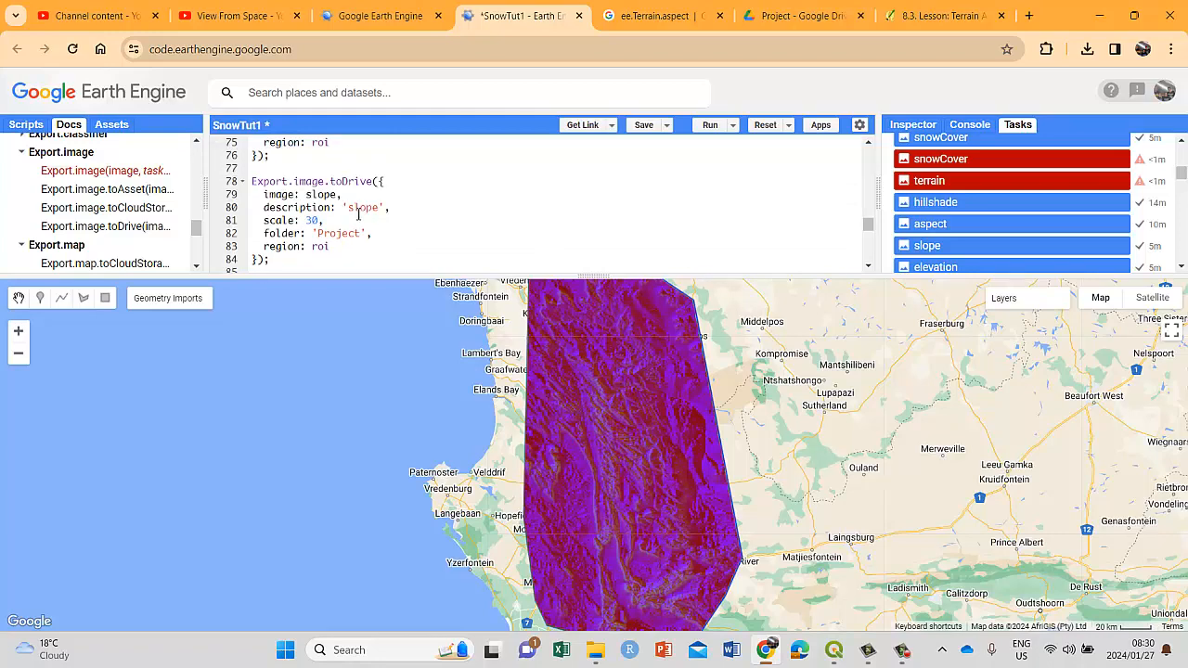
pyautogui.scroll(-2, 346, 224)
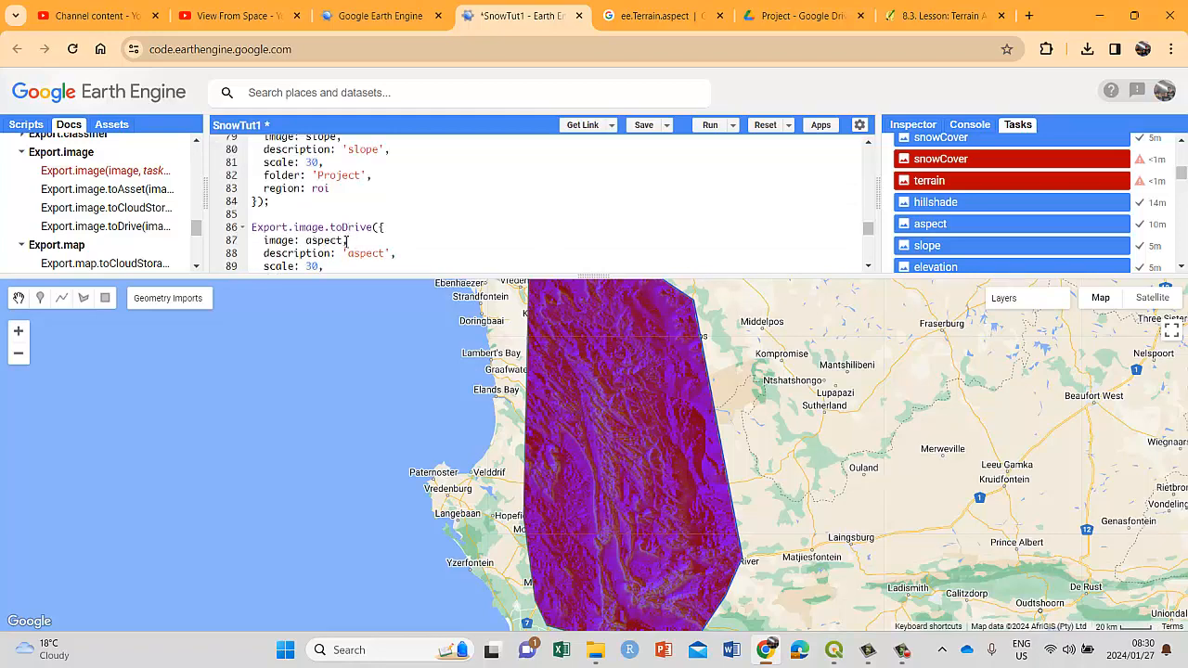
pyautogui.scroll(-3, 314, 246)
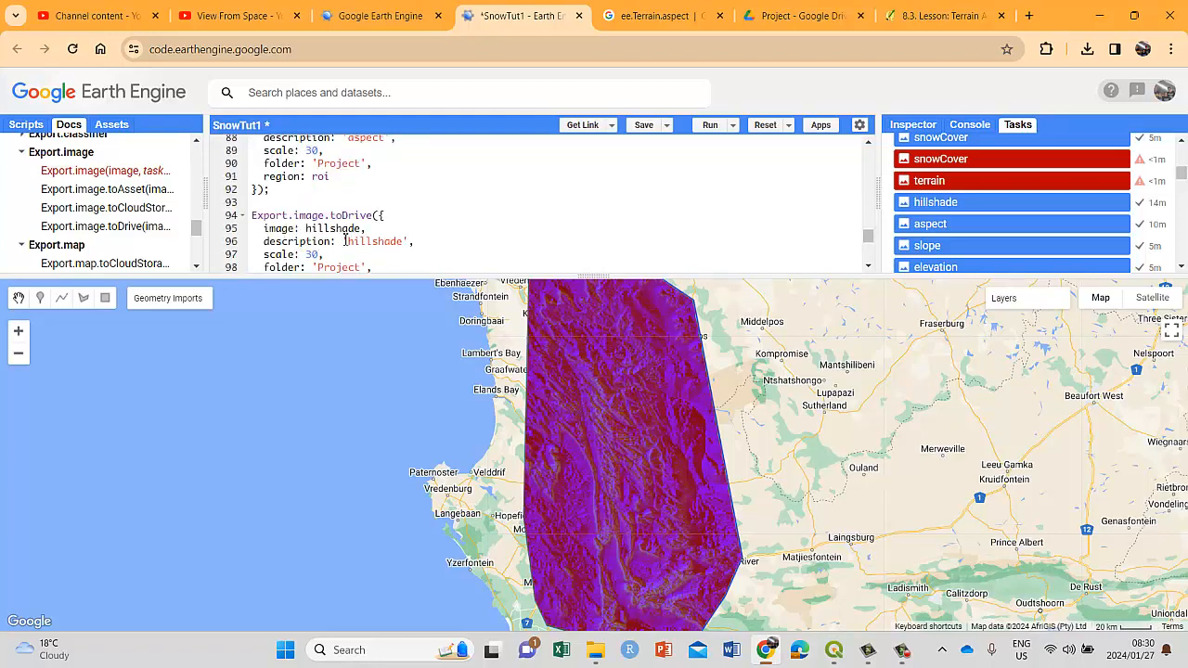
pyautogui.doubleClick(361, 232)
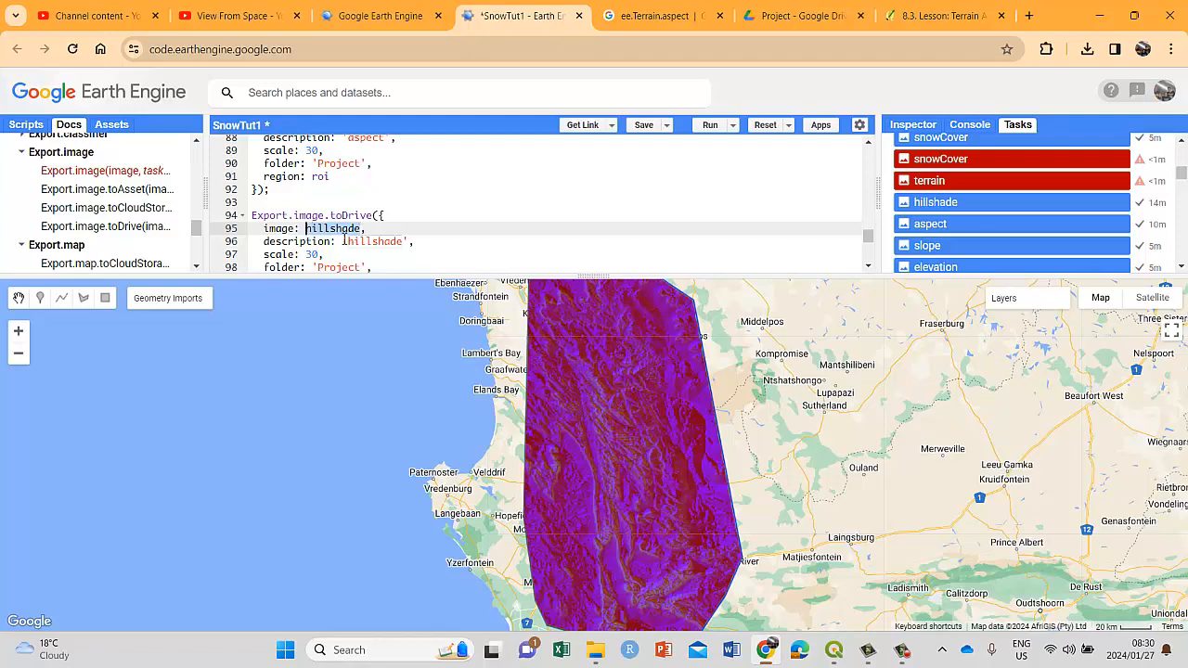
pyautogui.scroll(-3, 346, 239)
pyautogui.moveTo(356, 217); pyautogui.dragTo(314, 217)
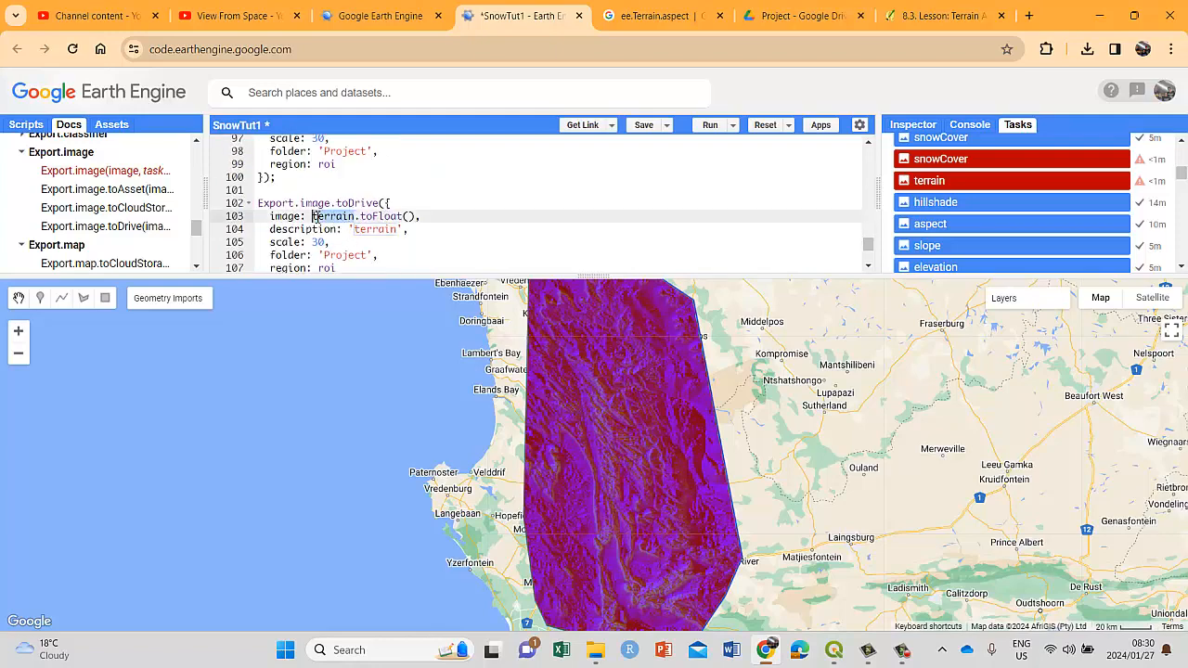
pyautogui.moveTo(404, 216); pyautogui.dragTo(361, 216)
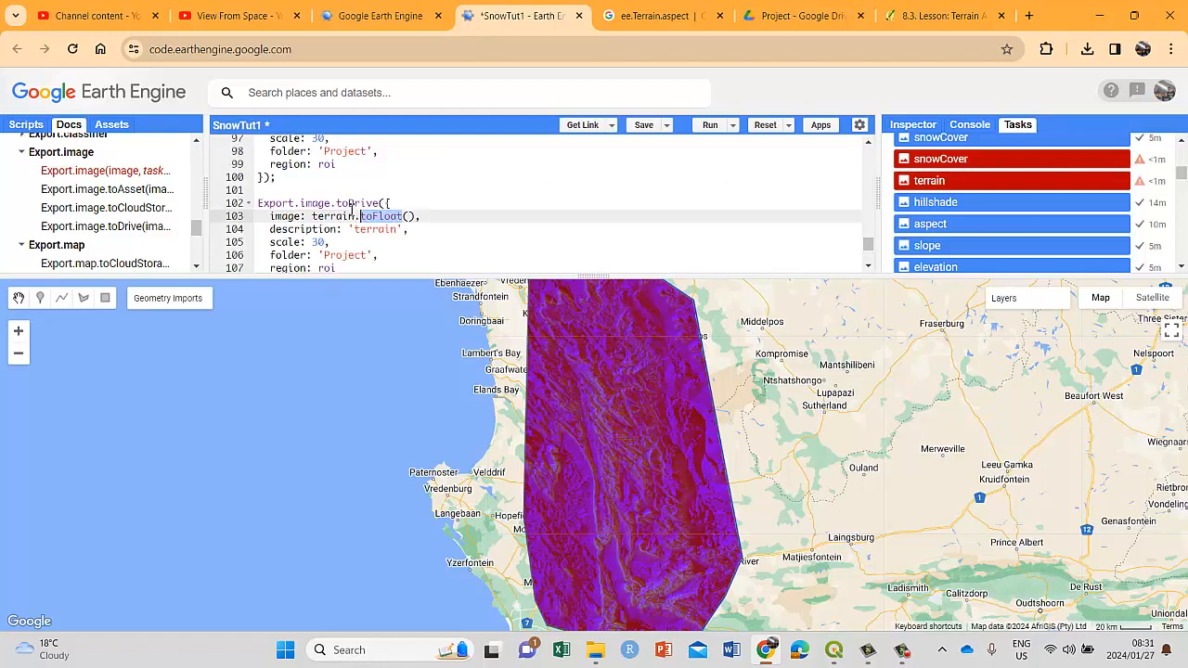
# Recheck the export blocks from snowCover through hillshade against the list of map layers.
pyautogui.scroll(5, 353, 220)
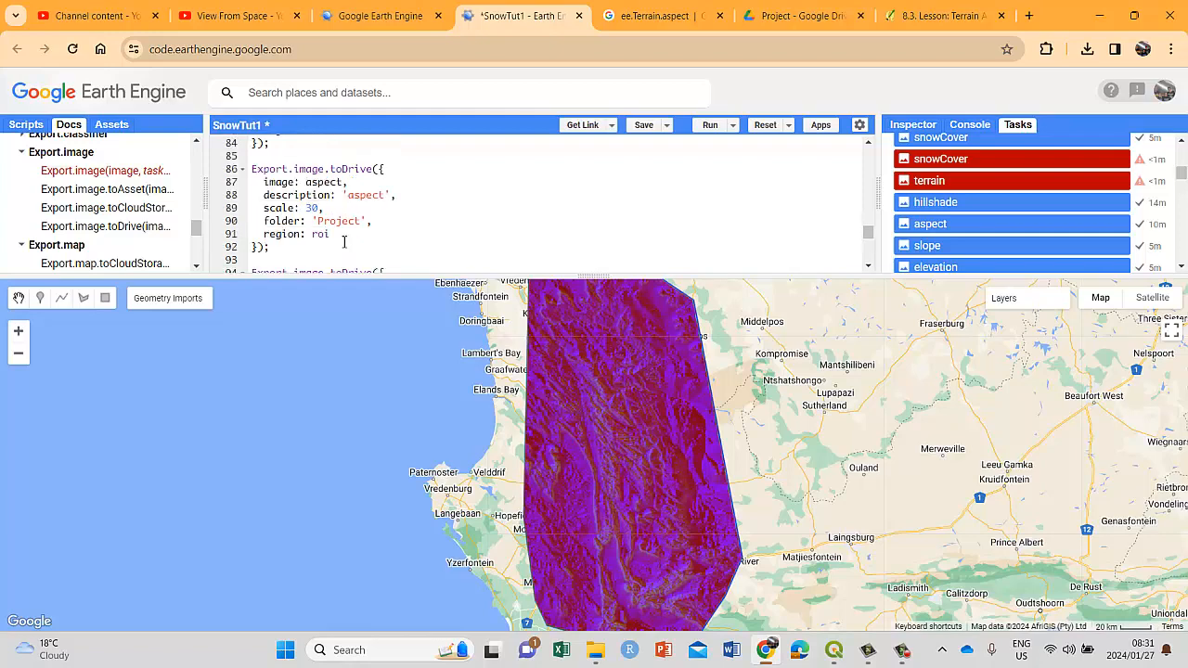
pyautogui.scroll(5, 340, 204)
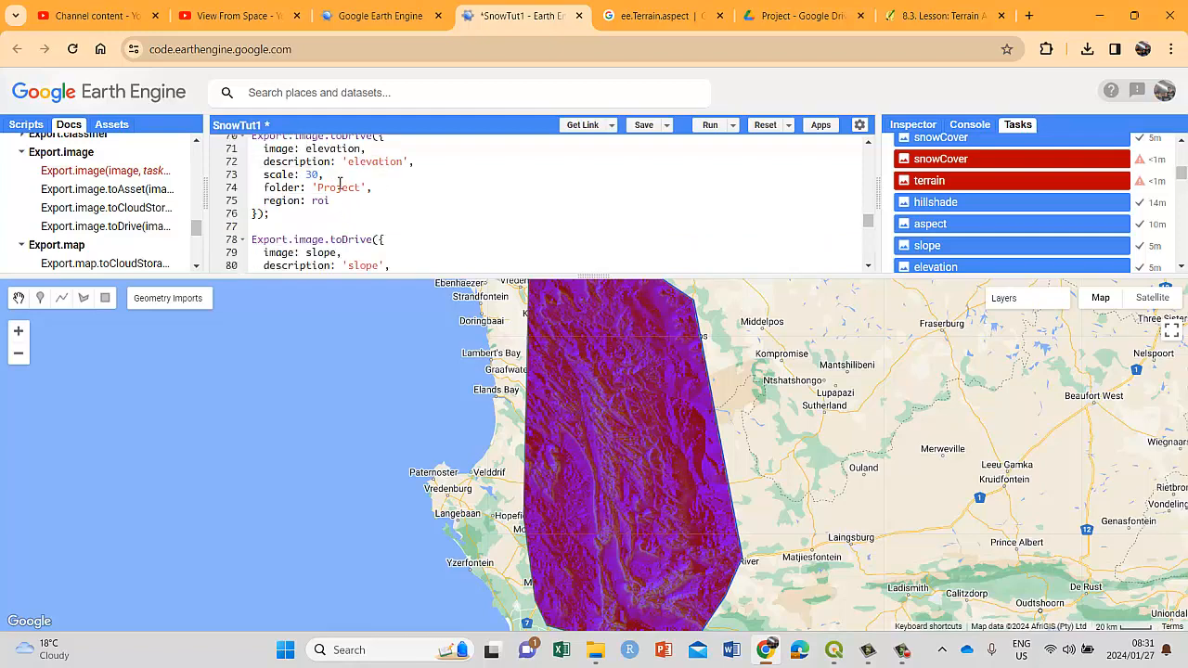
pyautogui.scroll(5, 340, 186)
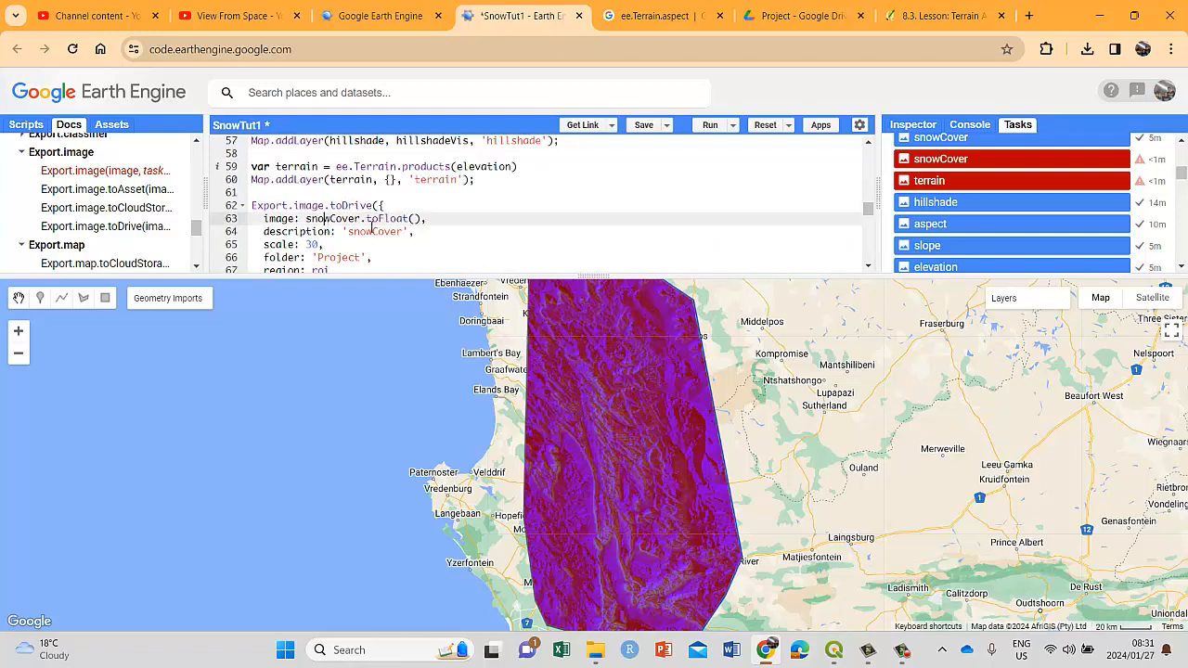
pyautogui.moveTo(1011, 310)
pyautogui.scroll(-6, 400, 222)
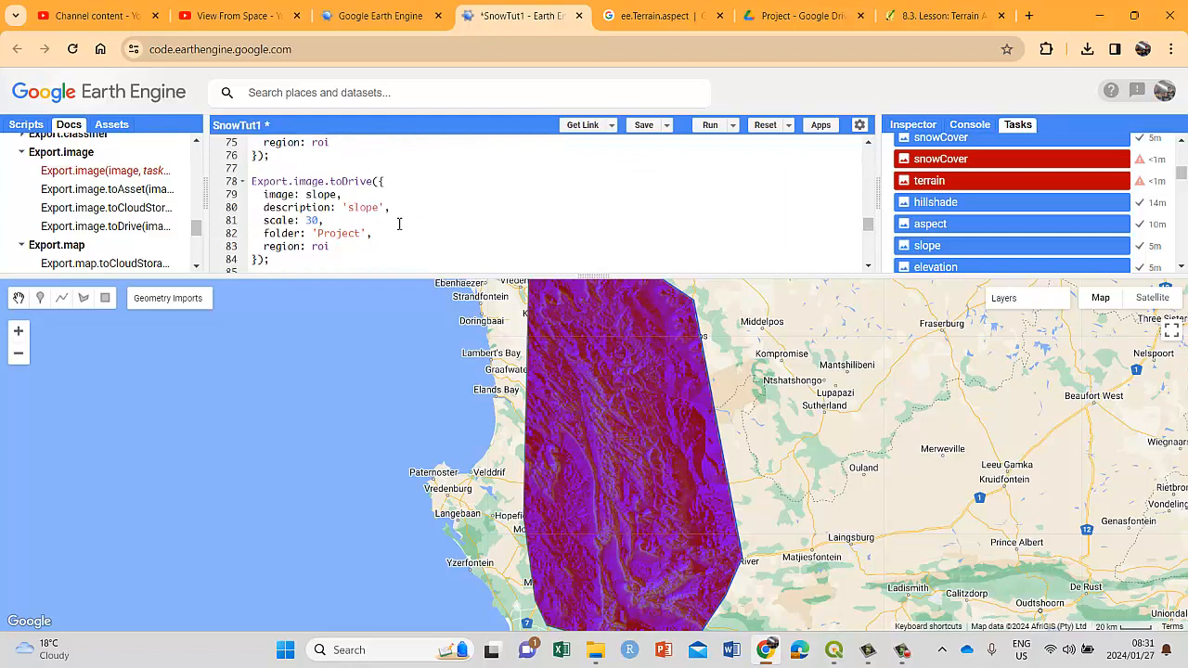
pyautogui.scroll(-4, 399, 224)
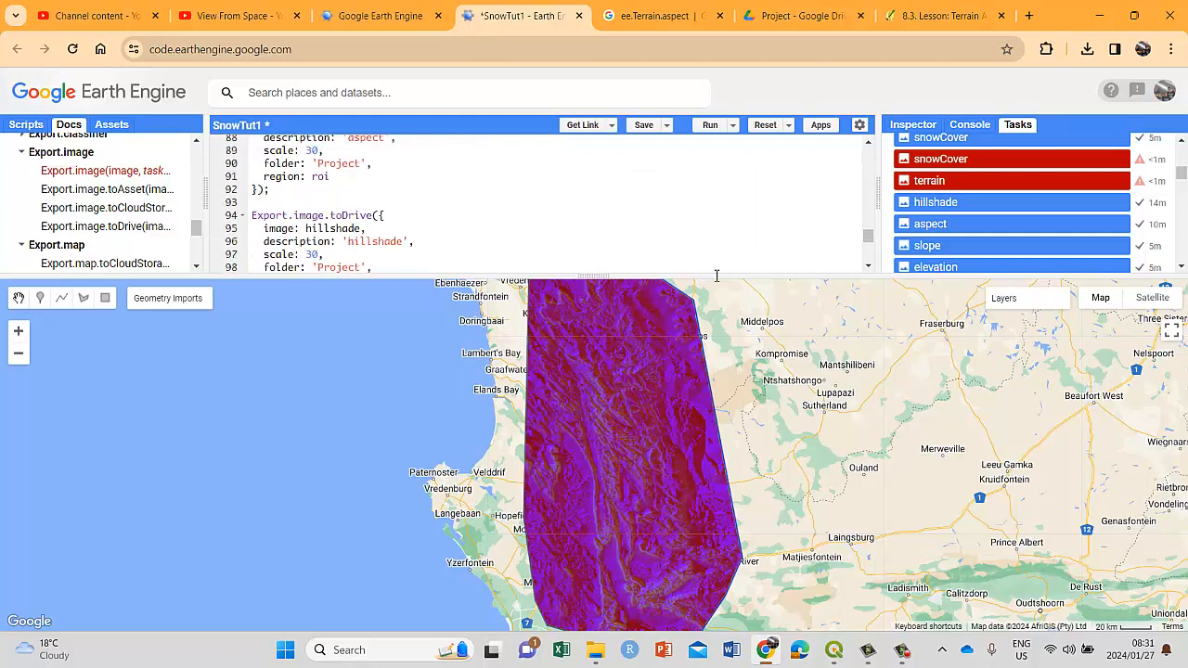
pyautogui.moveTo(1067, 319)
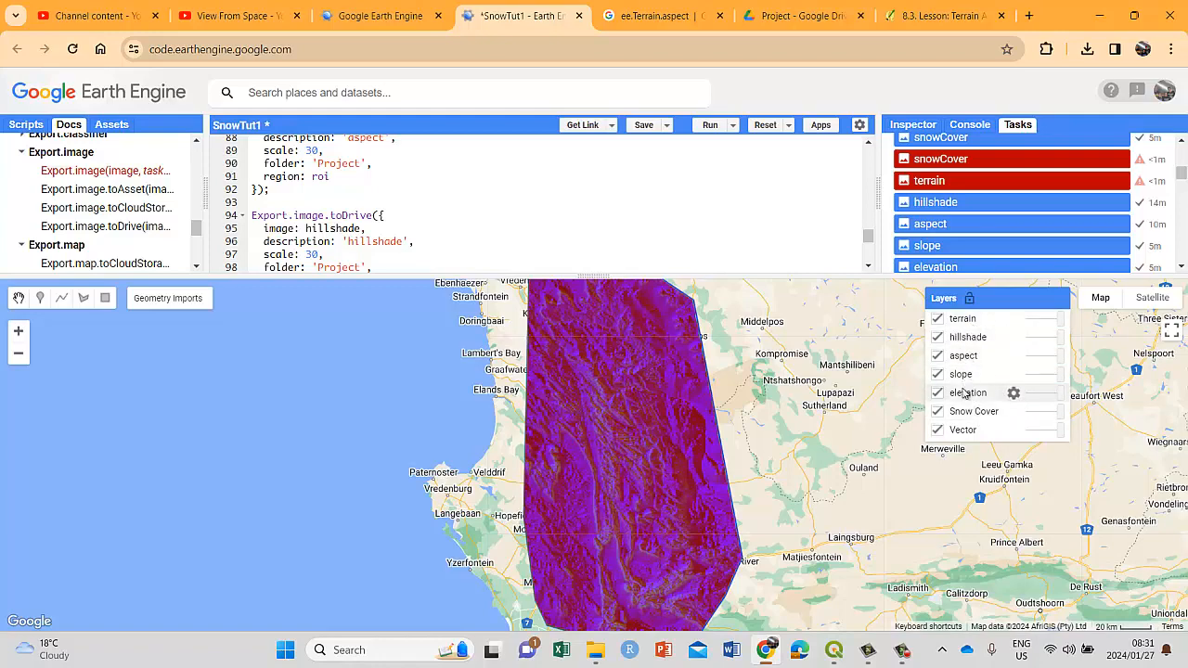
# Review the export blocks again from elevation down to the terrain block that uses toFloat().
pyautogui.scroll(4, 413, 202)
pyautogui.scroll(5, 405, 193)
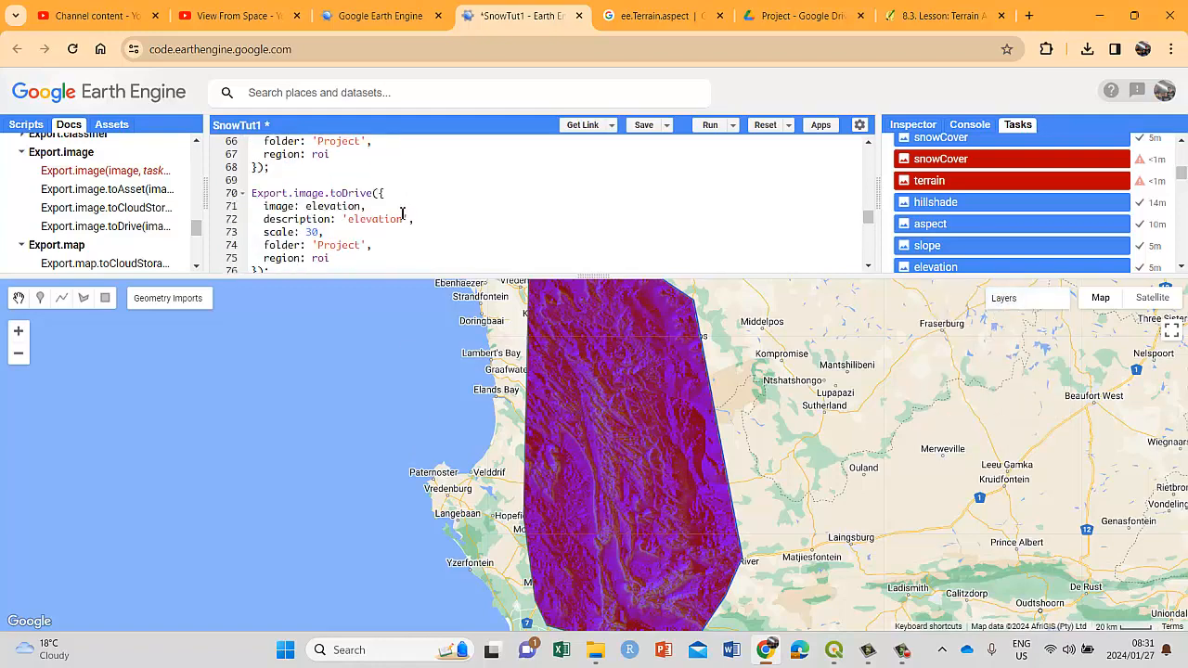
pyautogui.scroll(-4, 363, 218)
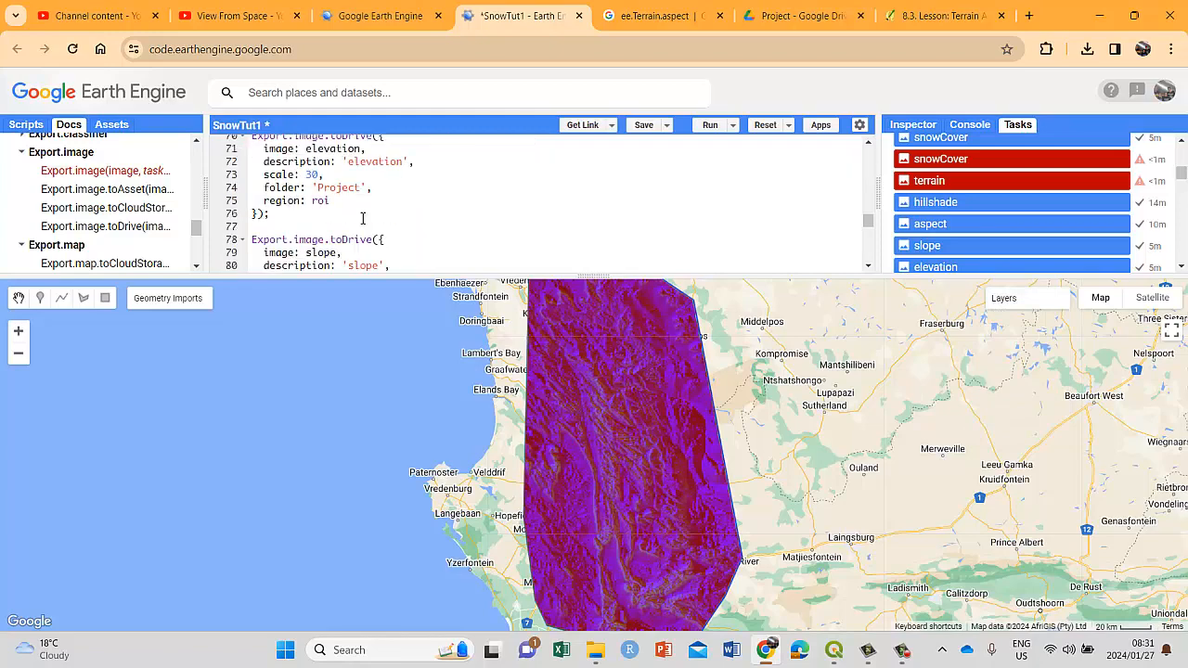
pyautogui.scroll(-7, 344, 185)
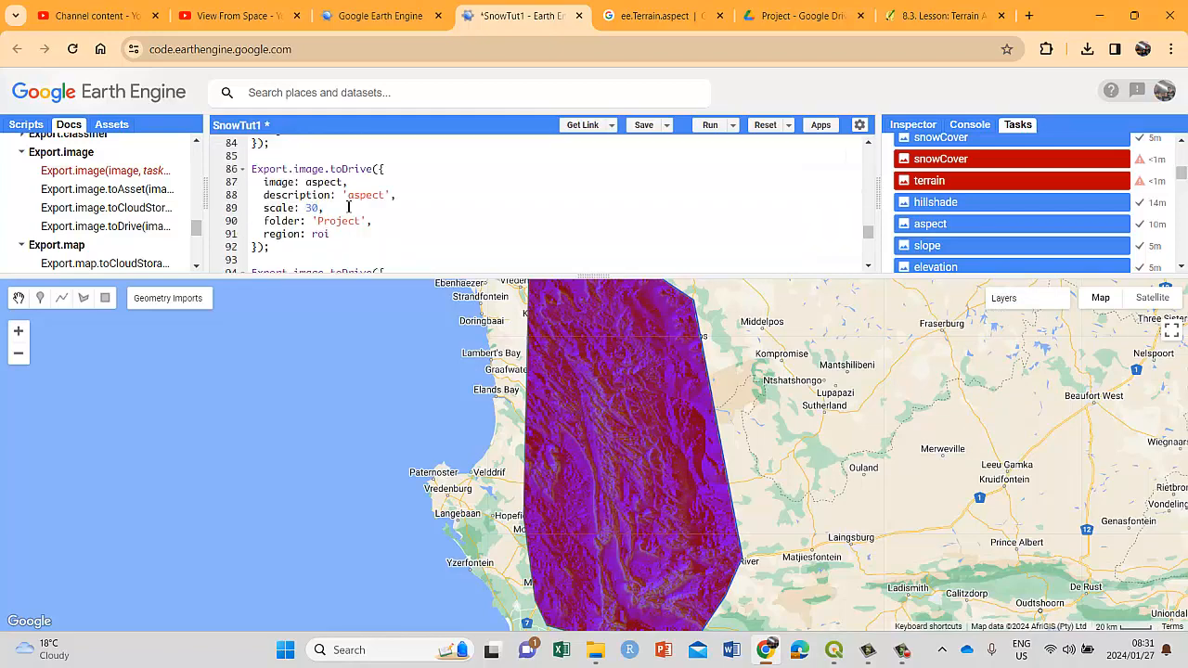
pyautogui.scroll(-1, 353, 204)
pyautogui.click(343, 175)
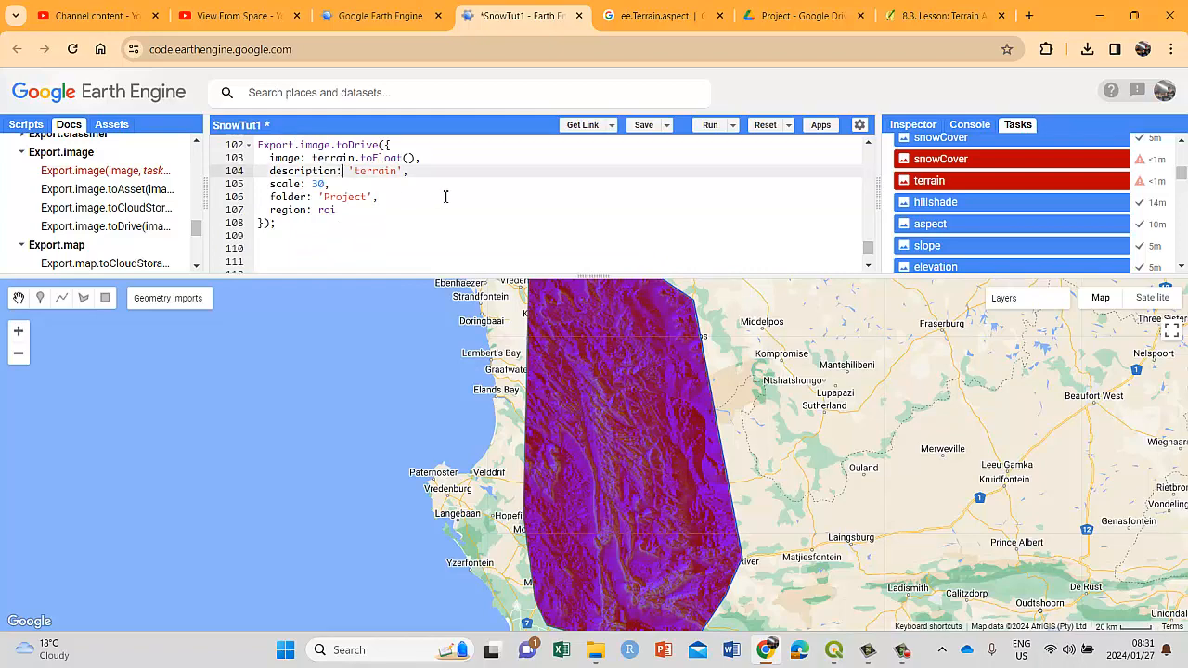
# Glance back over the export blocks and the unsubmitted tasks, and save the SnowTut1 script.
pyautogui.scroll(3, 376, 204)
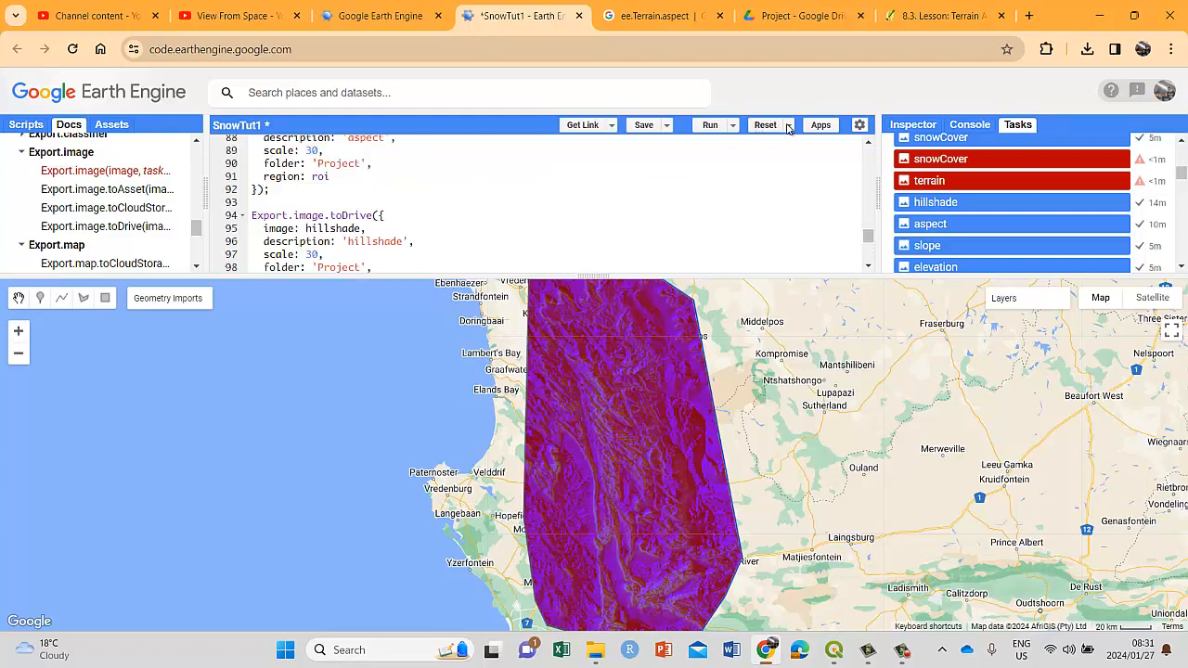
pyautogui.scroll(1, 887, 164)
pyautogui.scroll(2, 887, 163)
pyautogui.scroll(3, 796, 184)
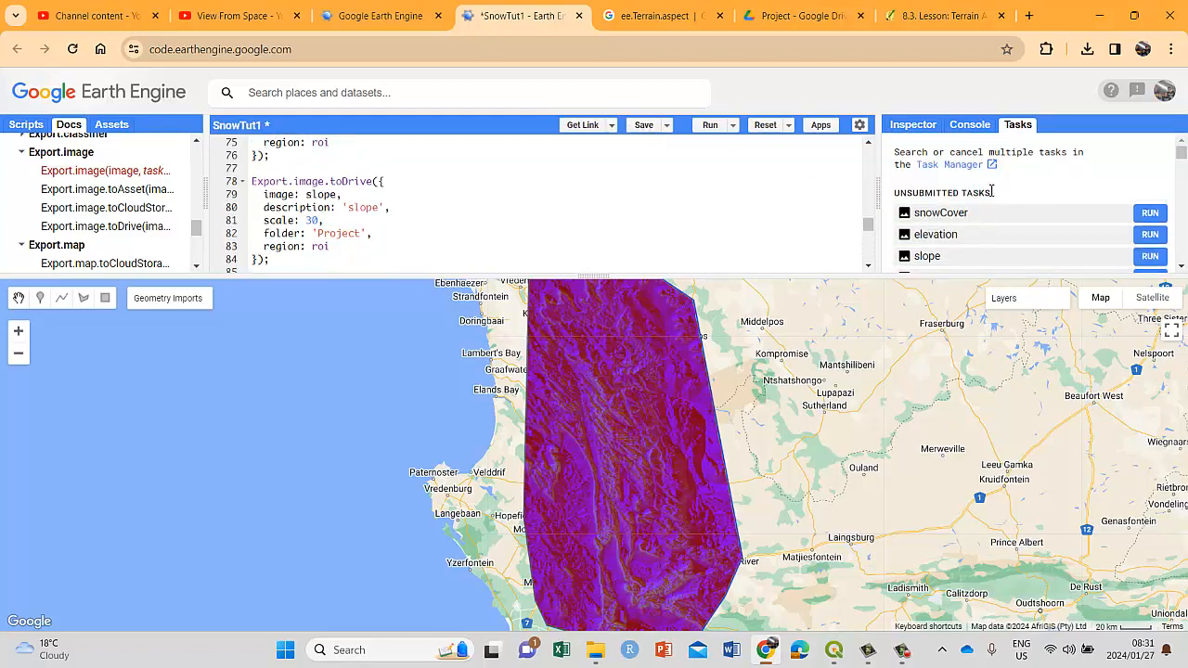
pyautogui.scroll(-2, 991, 191)
pyautogui.scroll(2, 1012, 154)
pyautogui.hotkey('ctrl', 's')
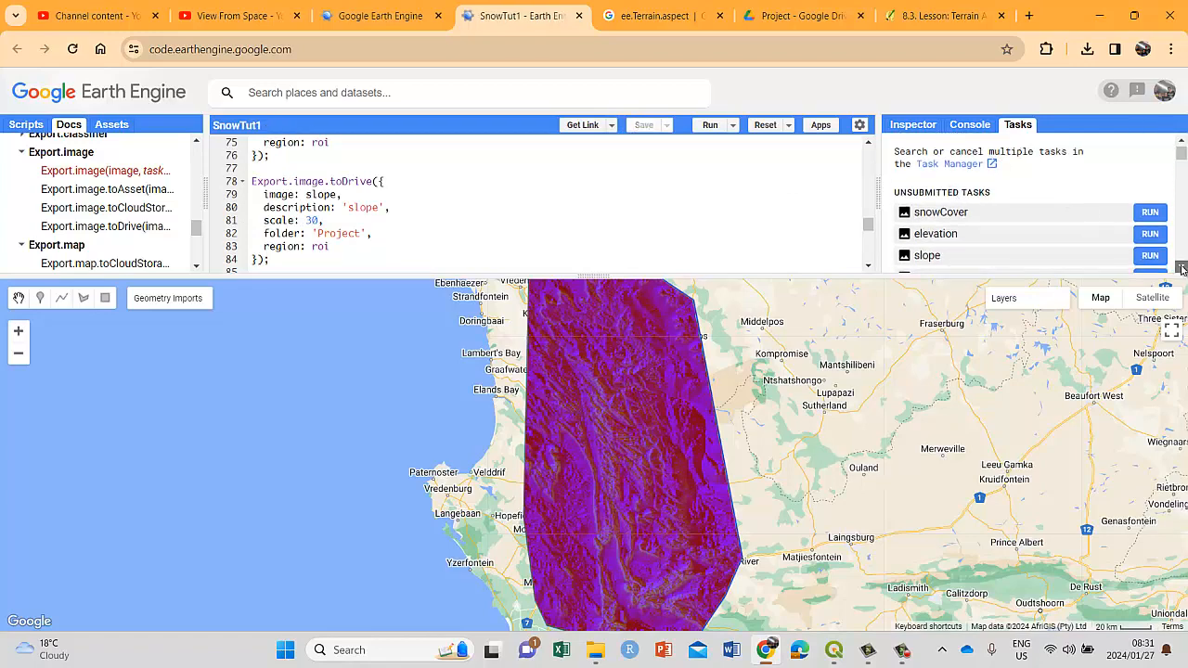
# Examine the unsubmitted export tasks and the submitted terrain and snowCover tasks.
pyautogui.scroll(-2, 1182, 268)
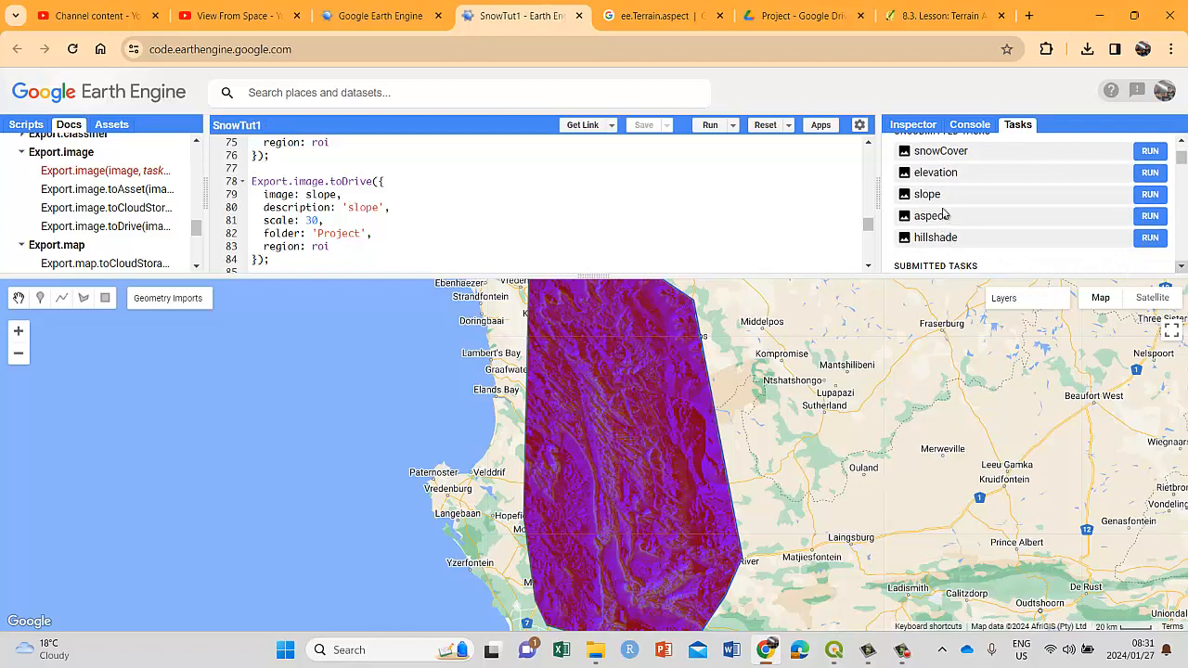
pyautogui.scroll(2, 945, 156)
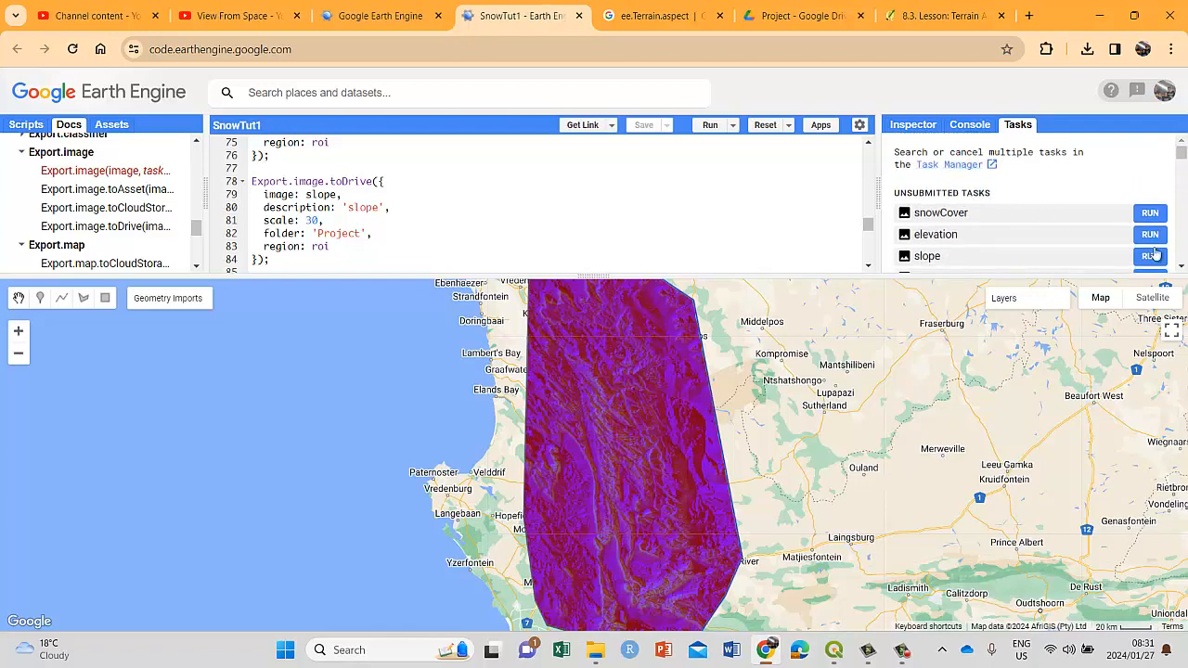
pyautogui.scroll(-2, 947, 175)
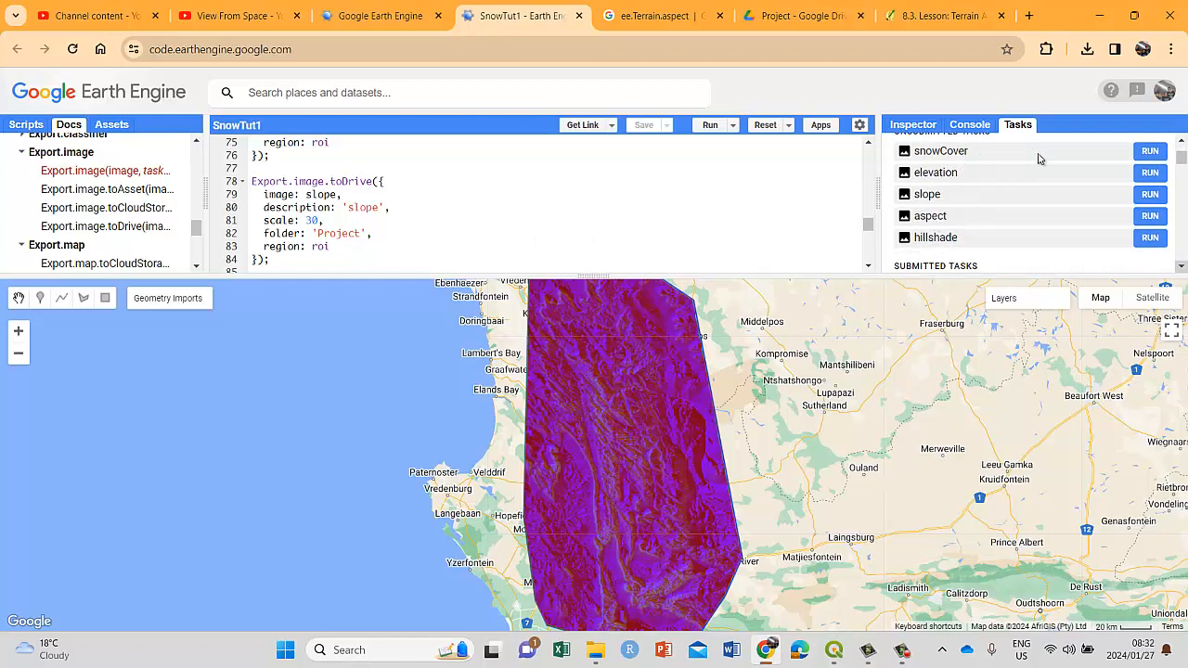
pyautogui.scroll(-1, 981, 220)
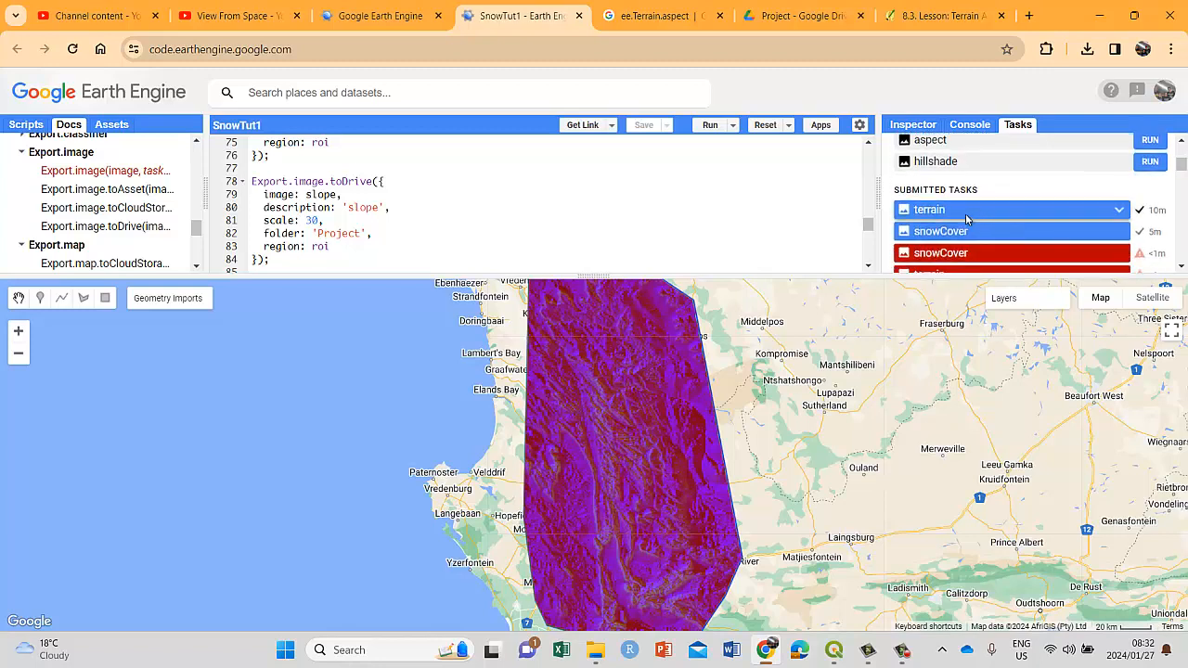
pyautogui.scroll(1, 965, 214)
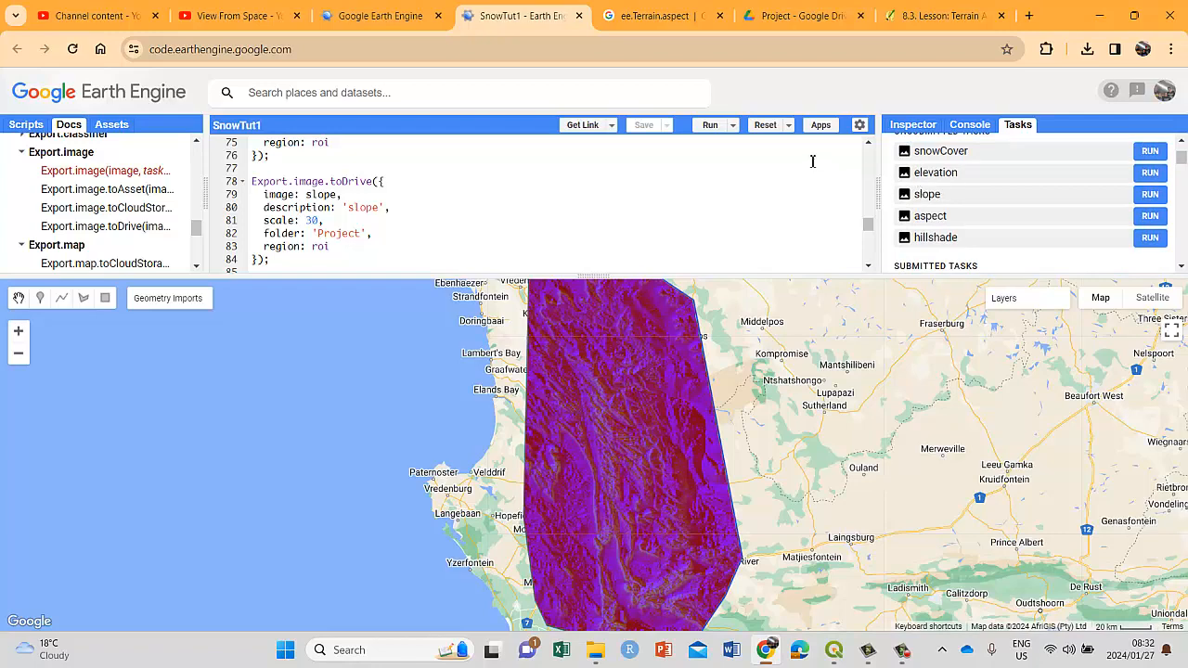
pyautogui.scroll(1, 813, 160)
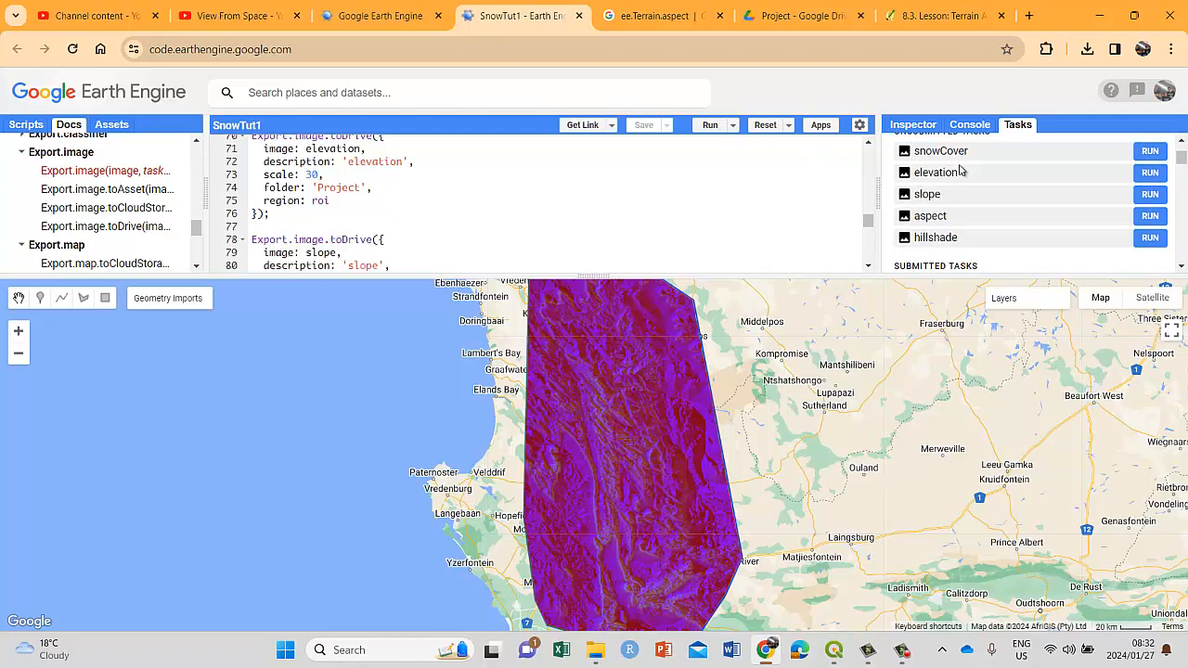
pyautogui.scroll(1, 961, 170)
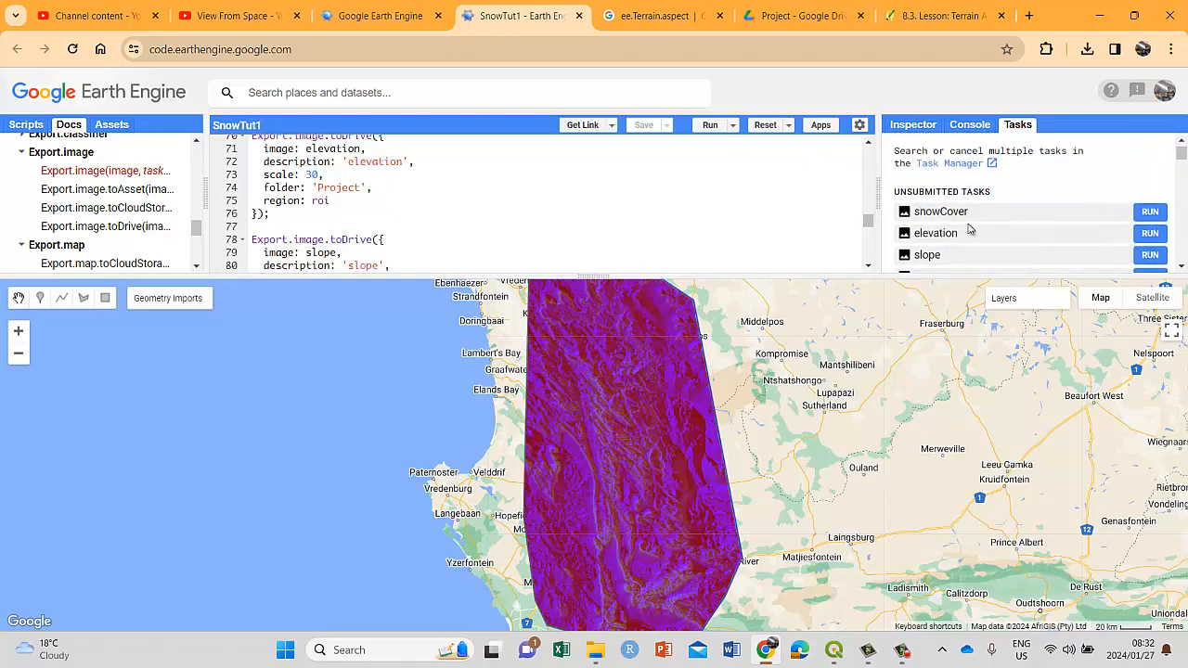
pyautogui.scroll(-1, 971, 228)
pyautogui.scroll(1, 973, 198)
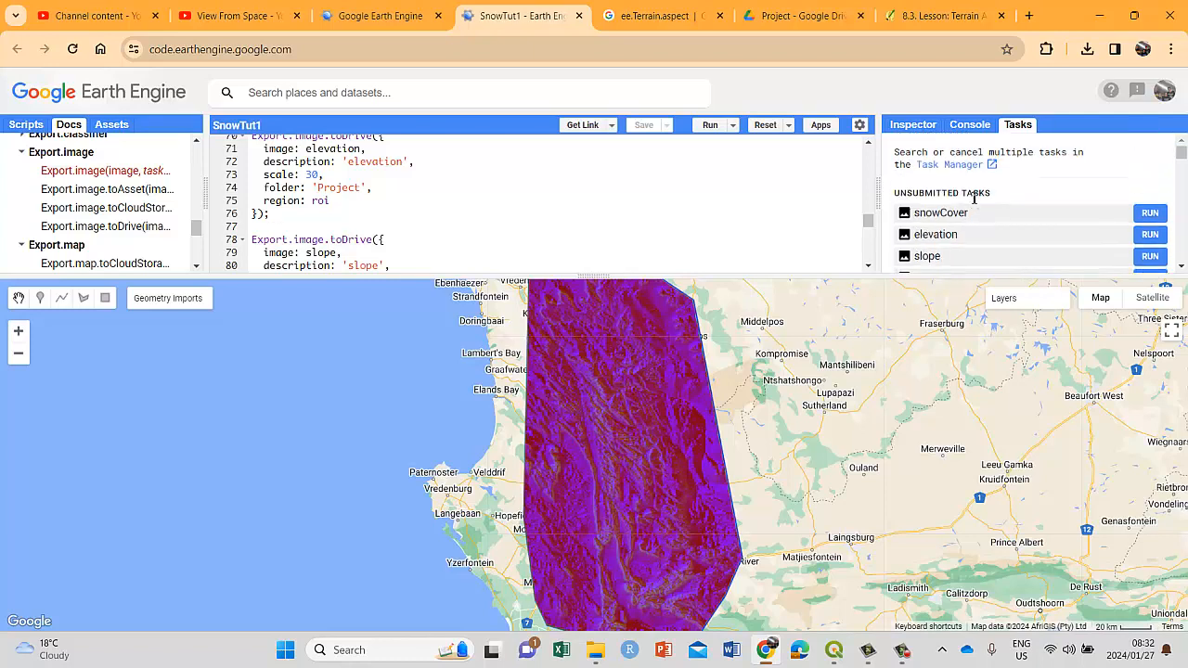
# View the snowCover task's export settings without running it, and compare them with the scale and folder parameters in its export block.
pyautogui.click(1149, 214)
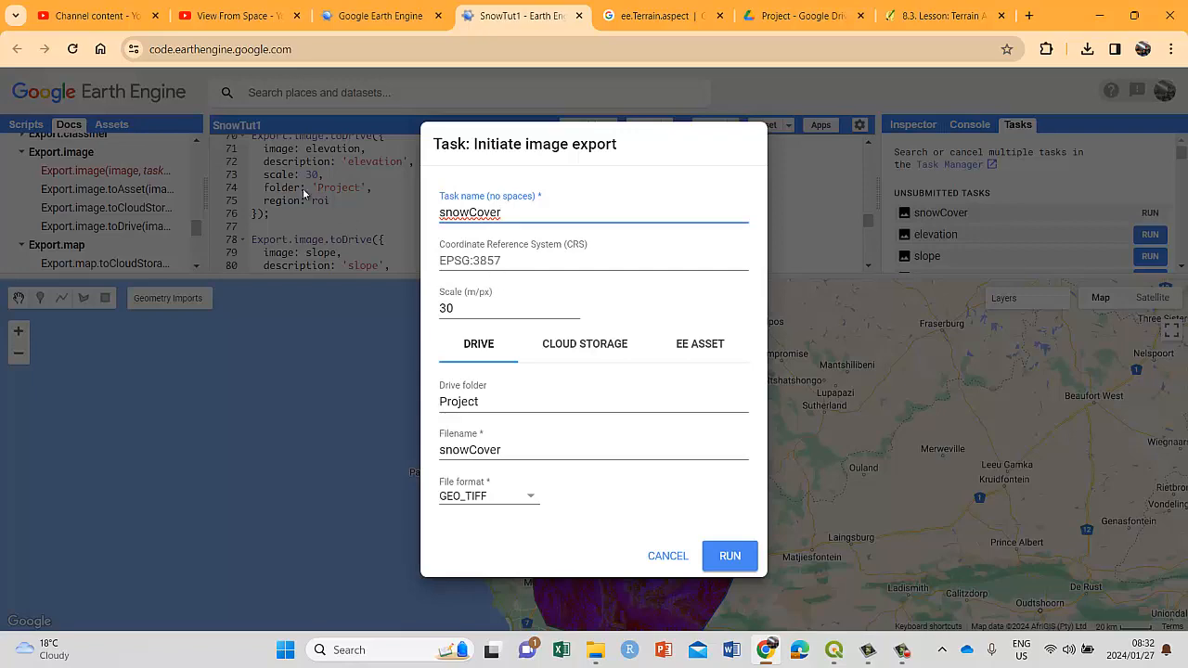
pyautogui.click(654, 556)
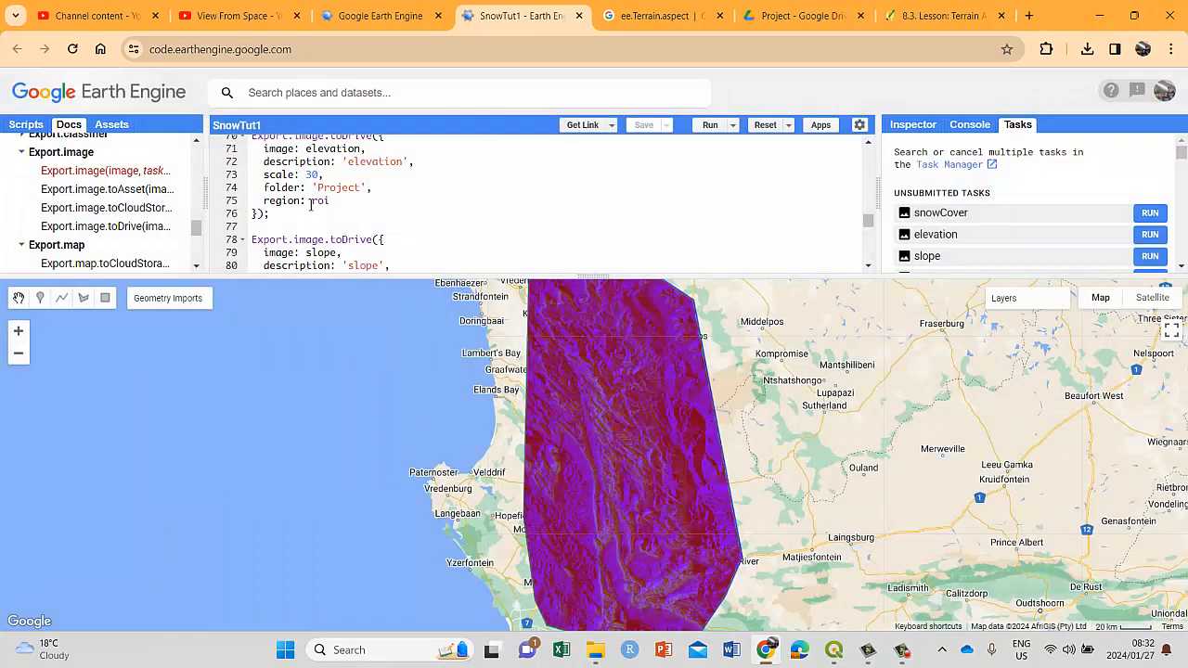
pyautogui.click(278, 215)
pyautogui.moveTo(279, 214); pyautogui.dragTo(252, 206)
pyautogui.click(313, 222)
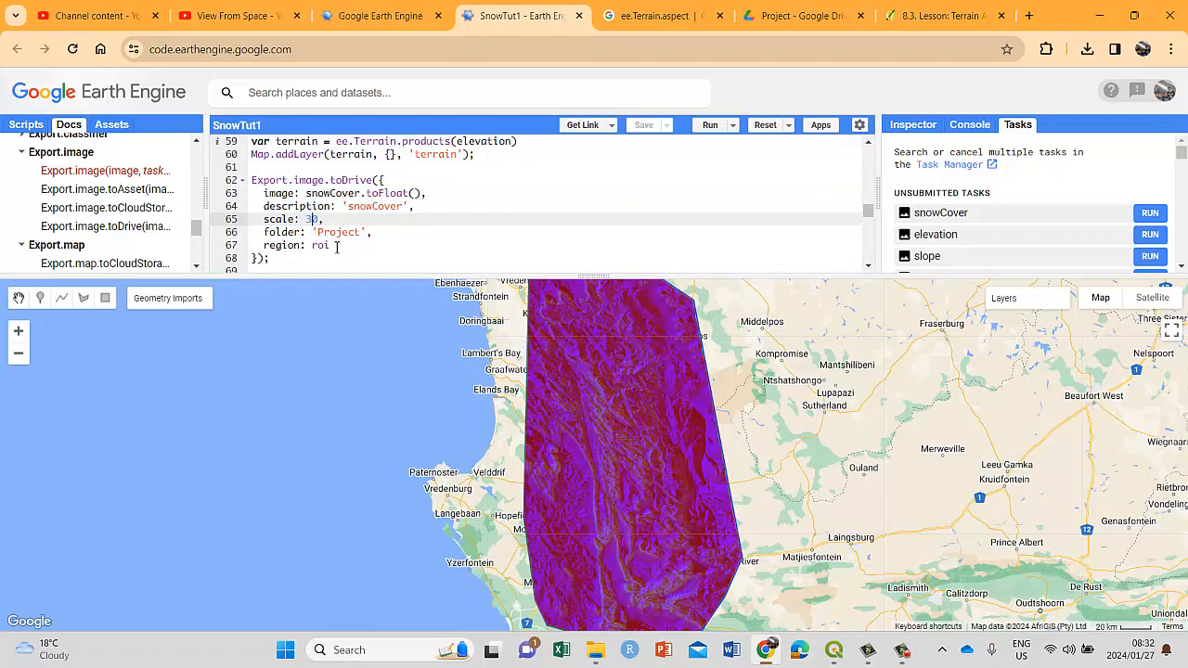
pyautogui.moveTo(379, 235); pyautogui.dragTo(316, 232)
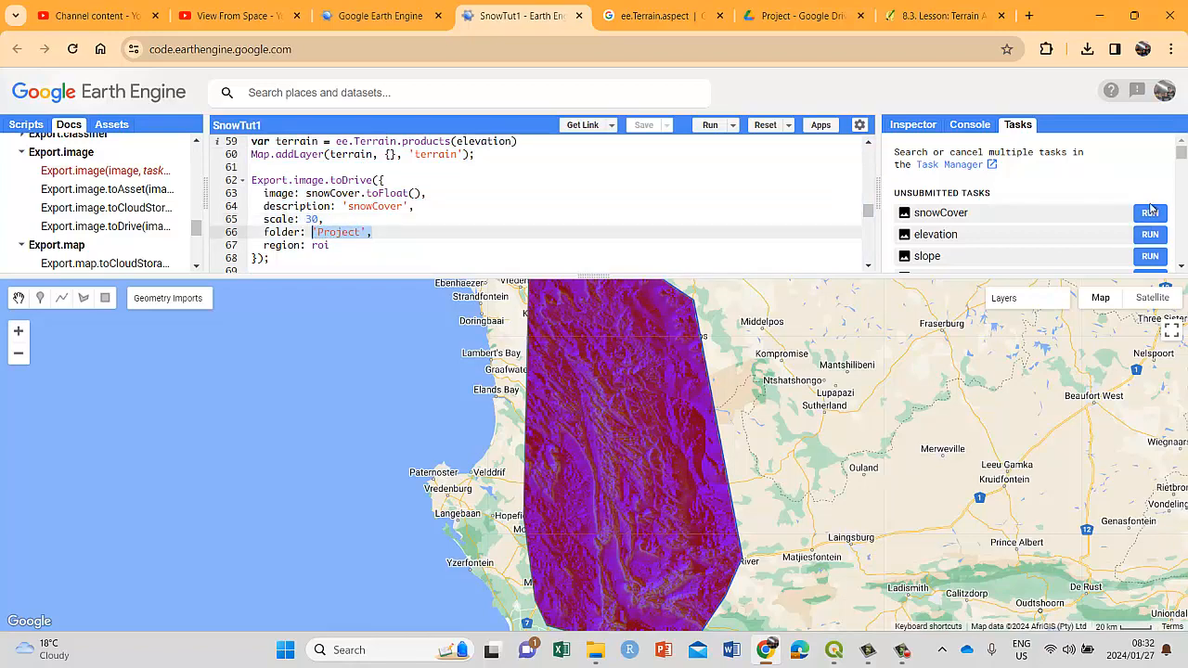
# Expand the failed snowCover task's details among the submitted tasks and highlight its pixel type error message.
pyautogui.scroll(-3, 1147, 211)
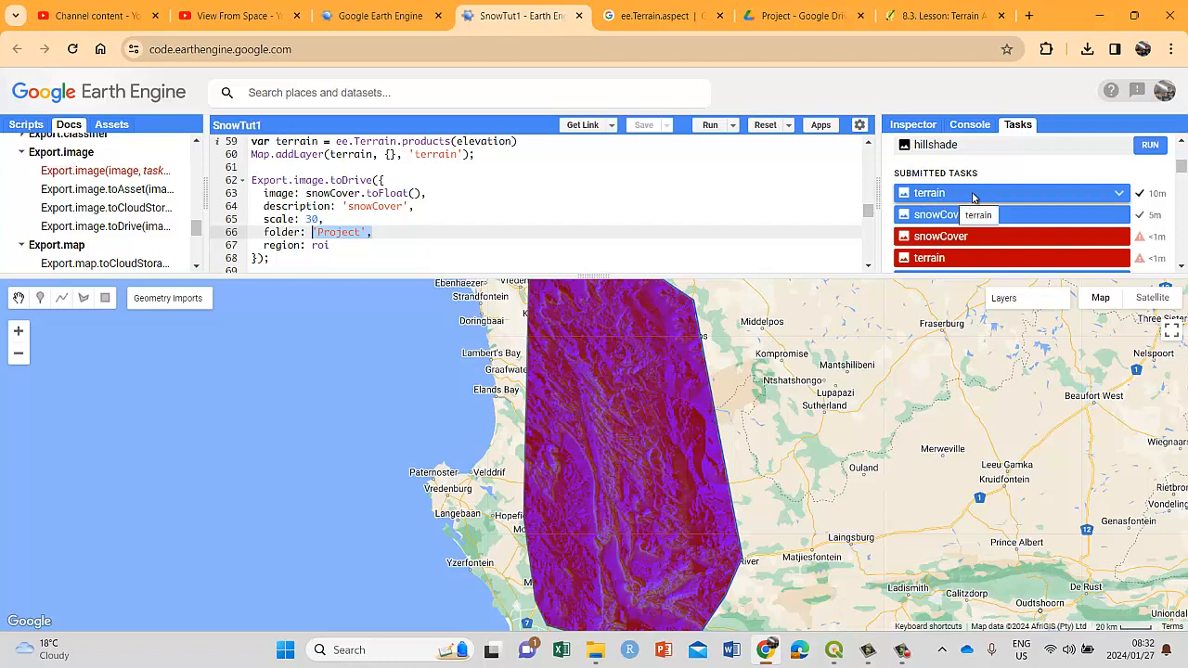
pyautogui.scroll(-1, 969, 186)
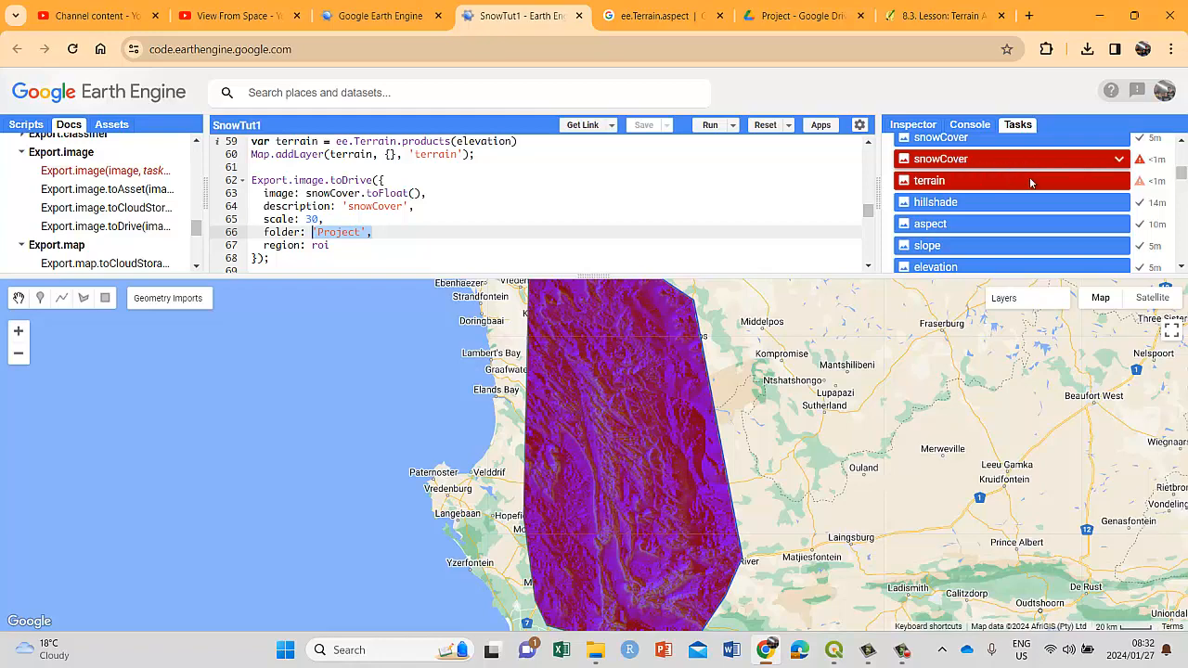
pyautogui.click(1120, 163)
pyautogui.scroll(-1, 1012, 228)
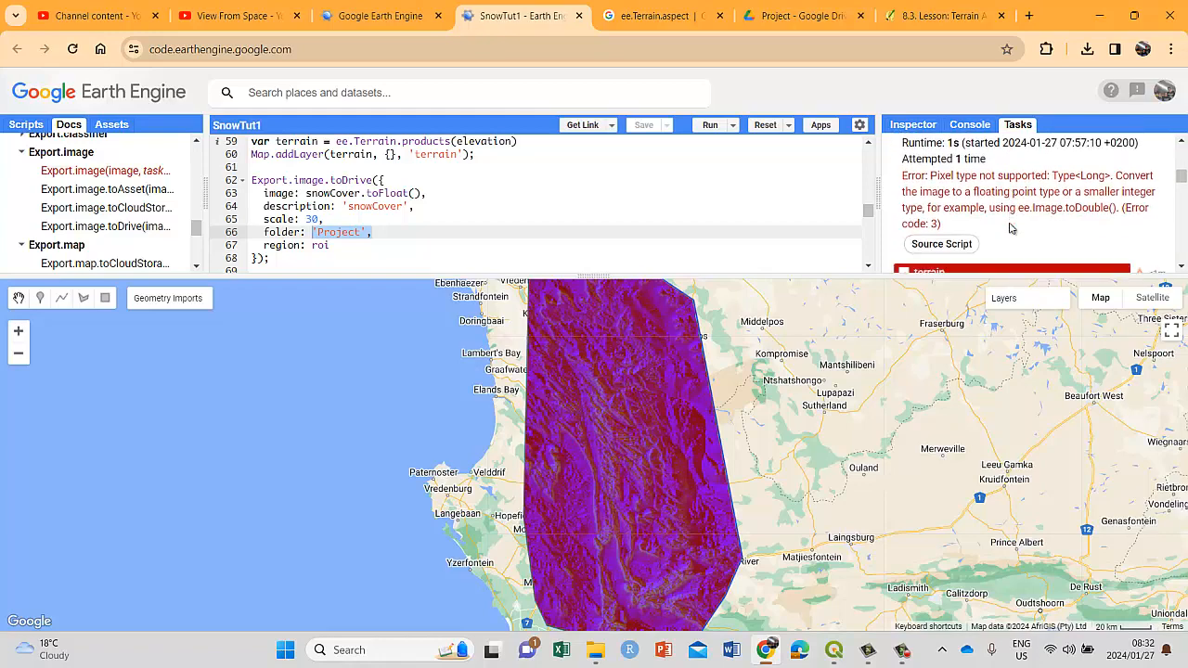
pyautogui.tripleClick(919, 171)
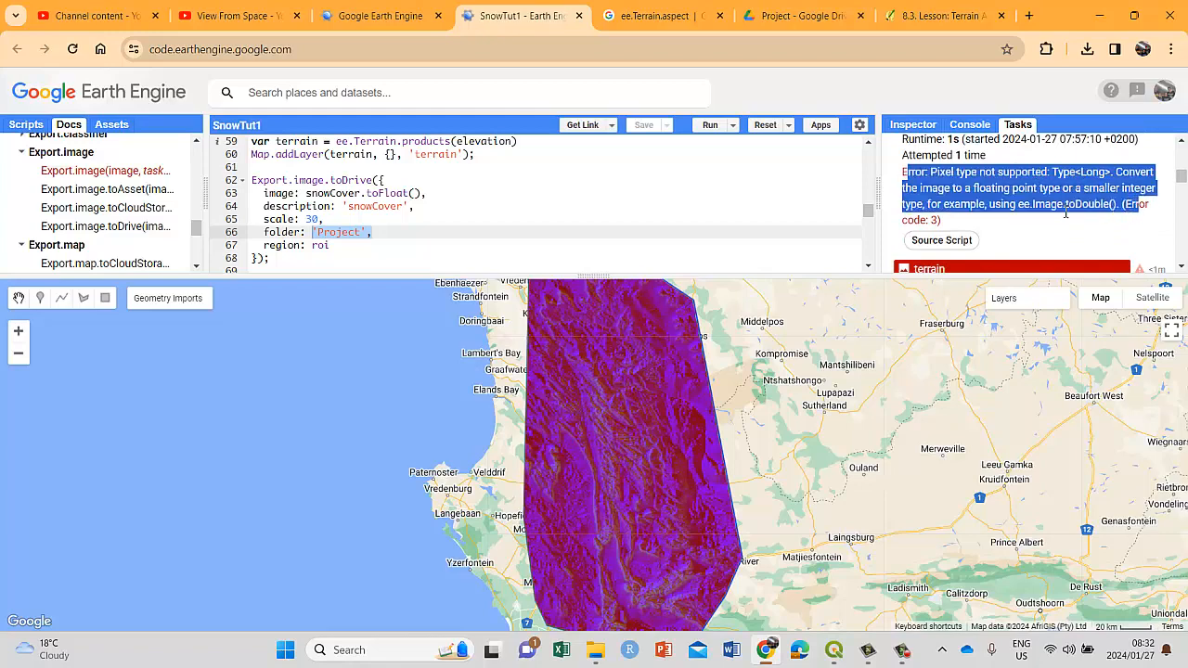
# Read through and repeatedly highlight the pixel type error message of the failed snowCover task.
pyautogui.click(1003, 210)
pyautogui.moveTo(940, 220); pyautogui.dragTo(902, 176)
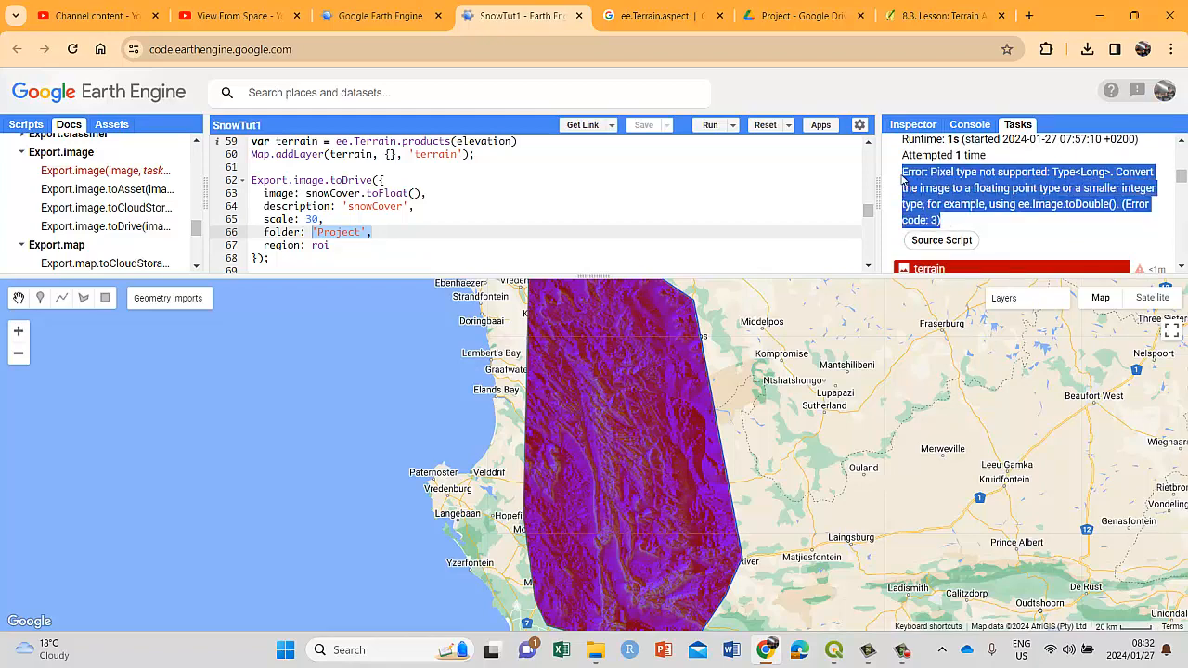
pyautogui.click(954, 190)
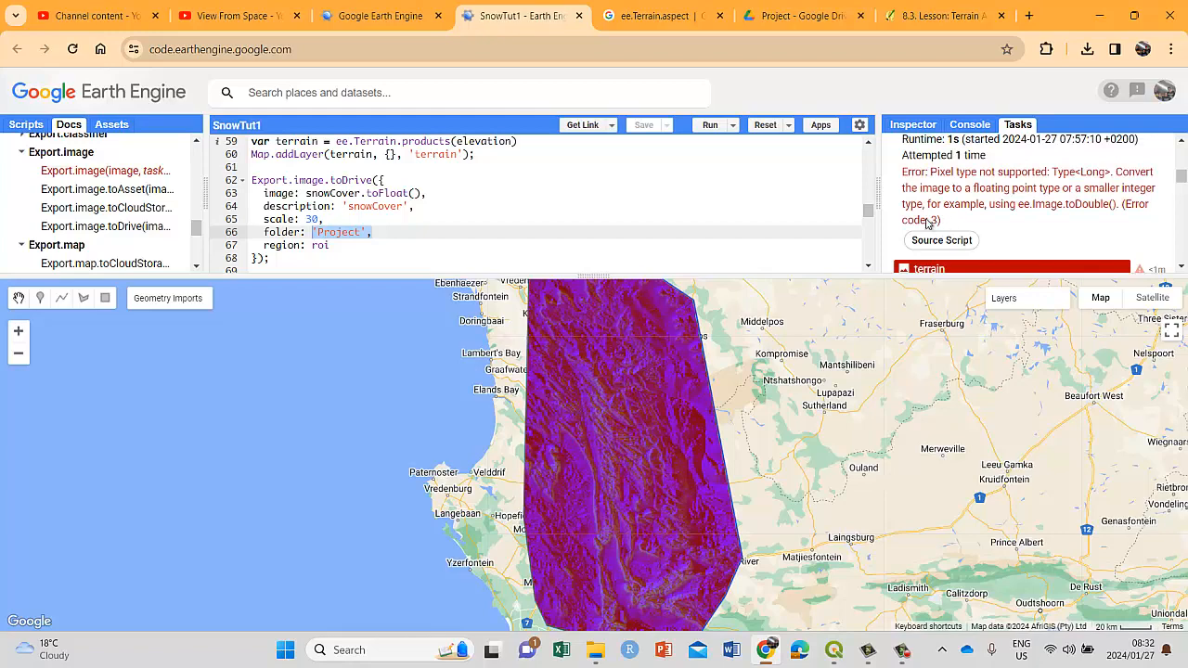
pyautogui.moveTo(939, 223); pyautogui.dragTo(898, 188)
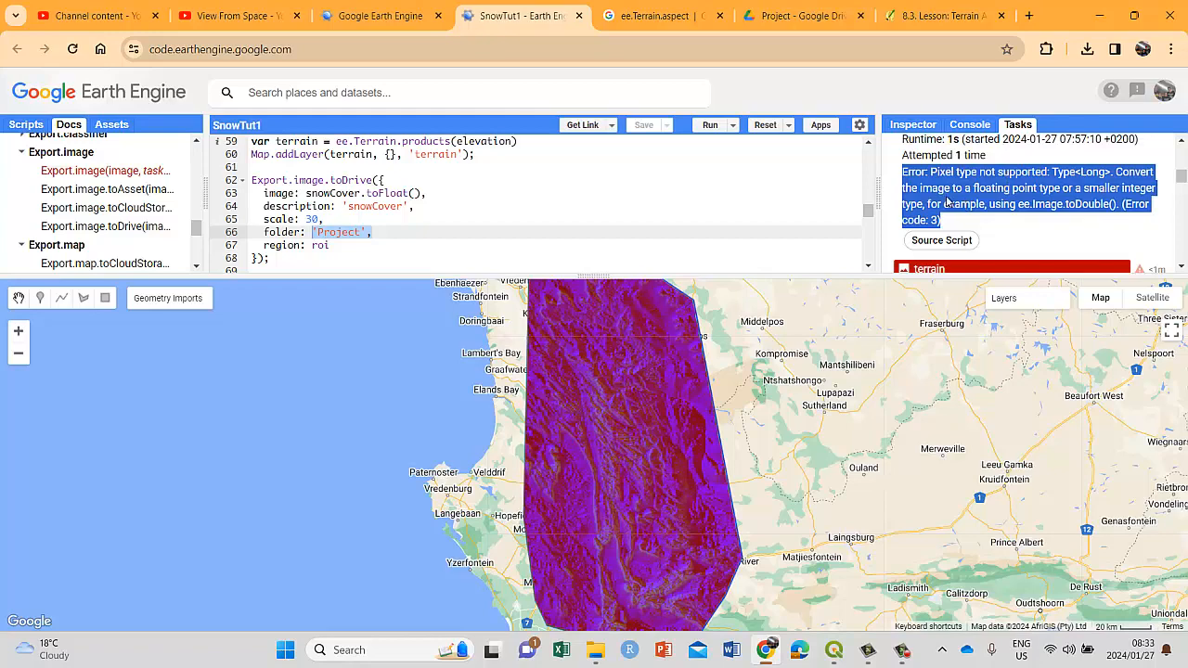
pyautogui.click(965, 192)
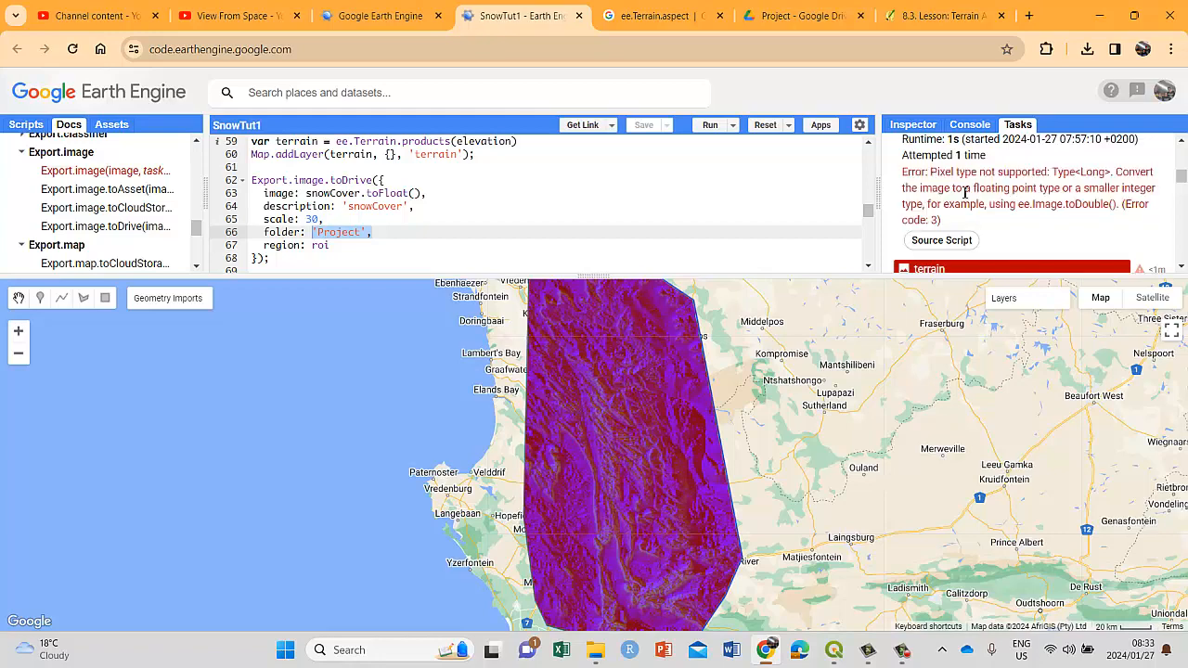
pyautogui.moveTo(955, 223); pyautogui.dragTo(900, 179)
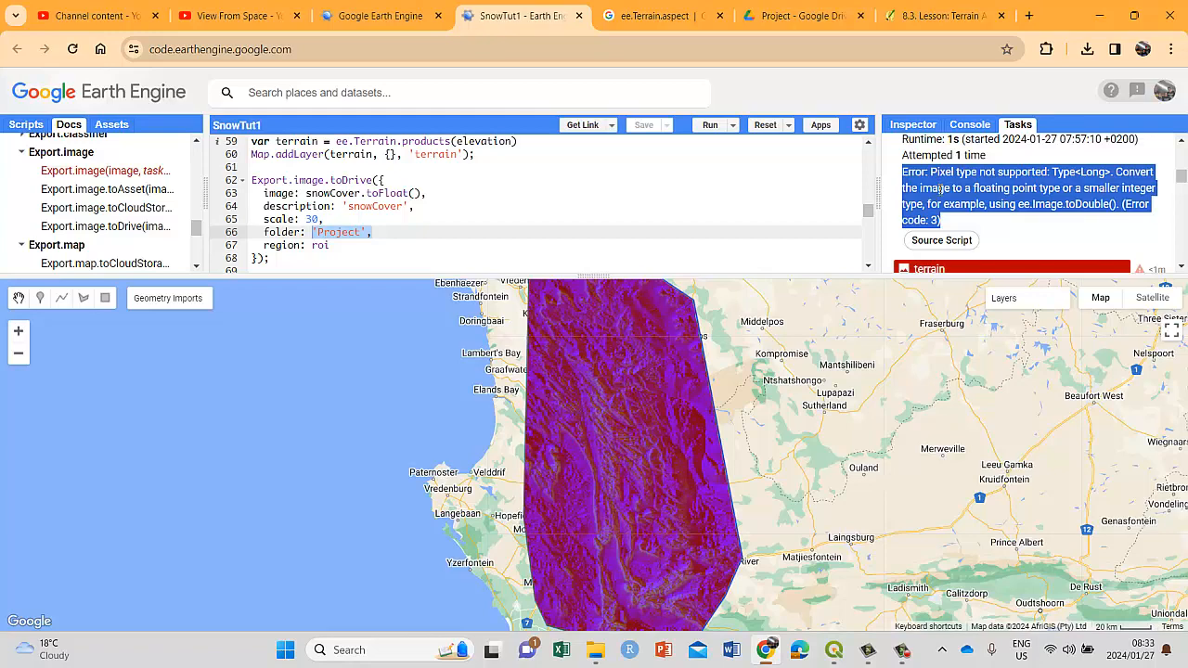
pyautogui.click(942, 197)
pyautogui.moveTo(949, 226); pyautogui.dragTo(902, 176)
pyautogui.click(952, 188)
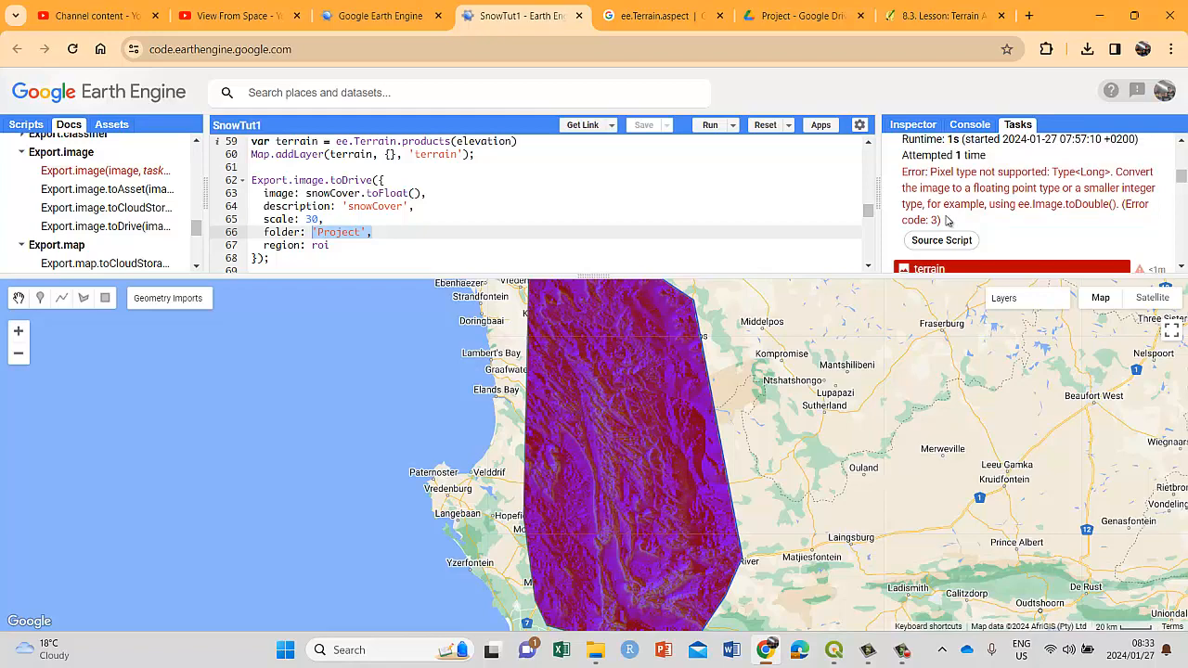
pyautogui.moveTo(947, 221); pyautogui.dragTo(905, 174)
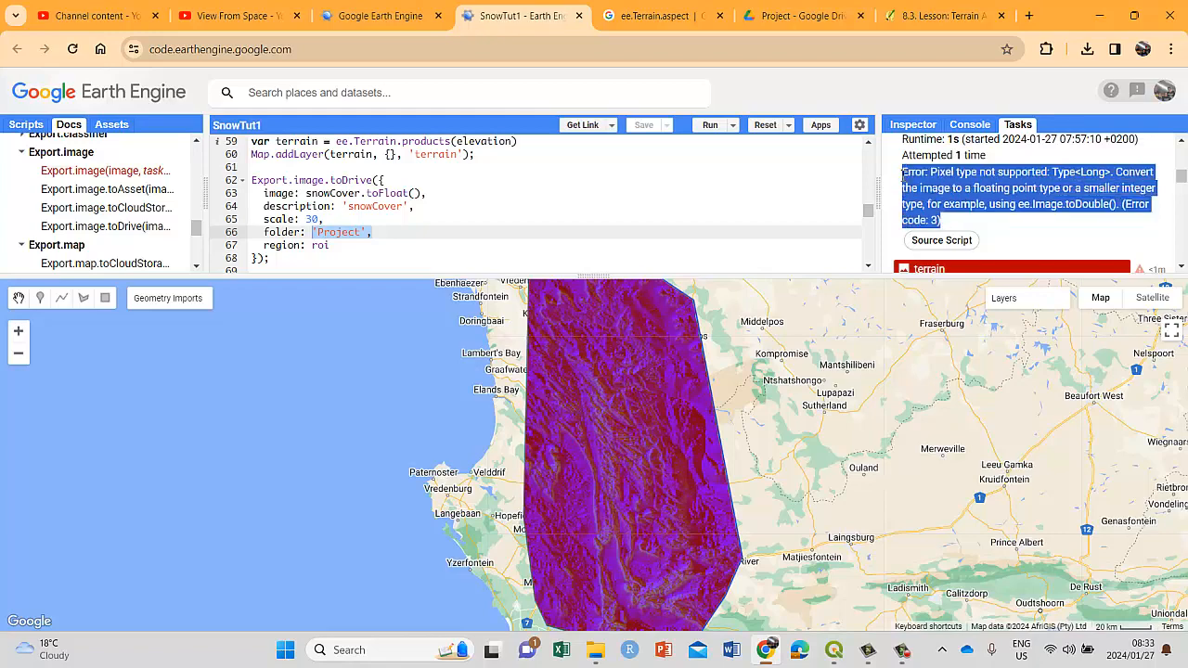
pyautogui.click(985, 201)
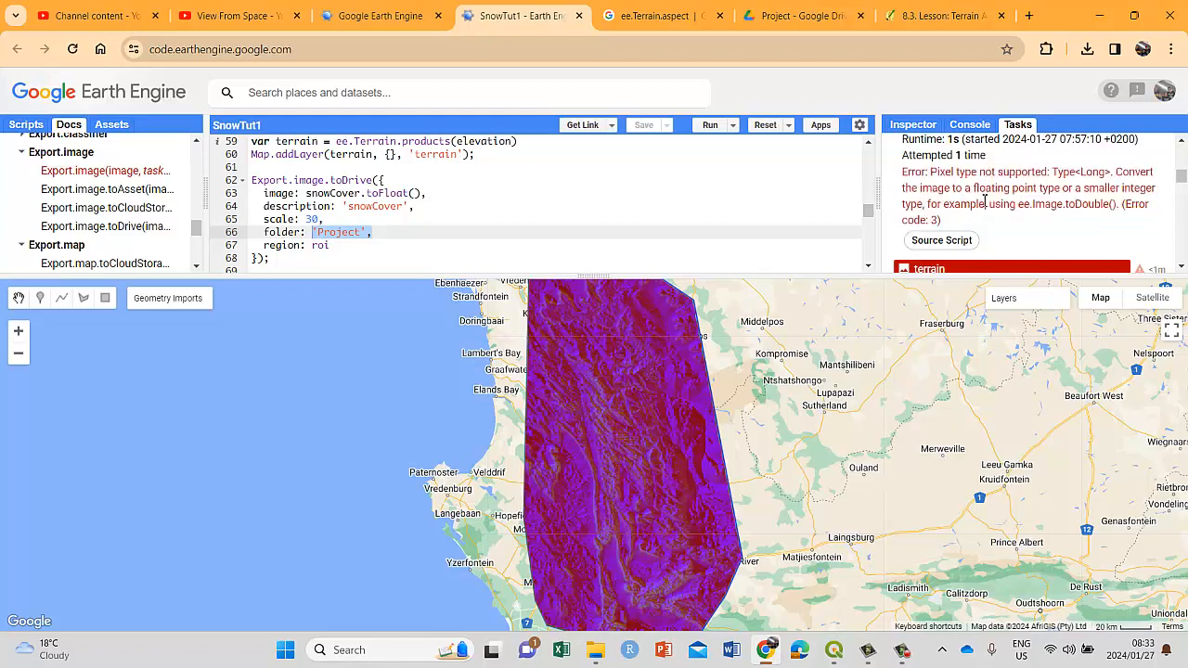
# Examine the toFloat() conversion on the image parameter of the snowCover export block, and glance back at the start of the script.
pyautogui.moveTo(530, 206); pyautogui.dragTo(366, 195)
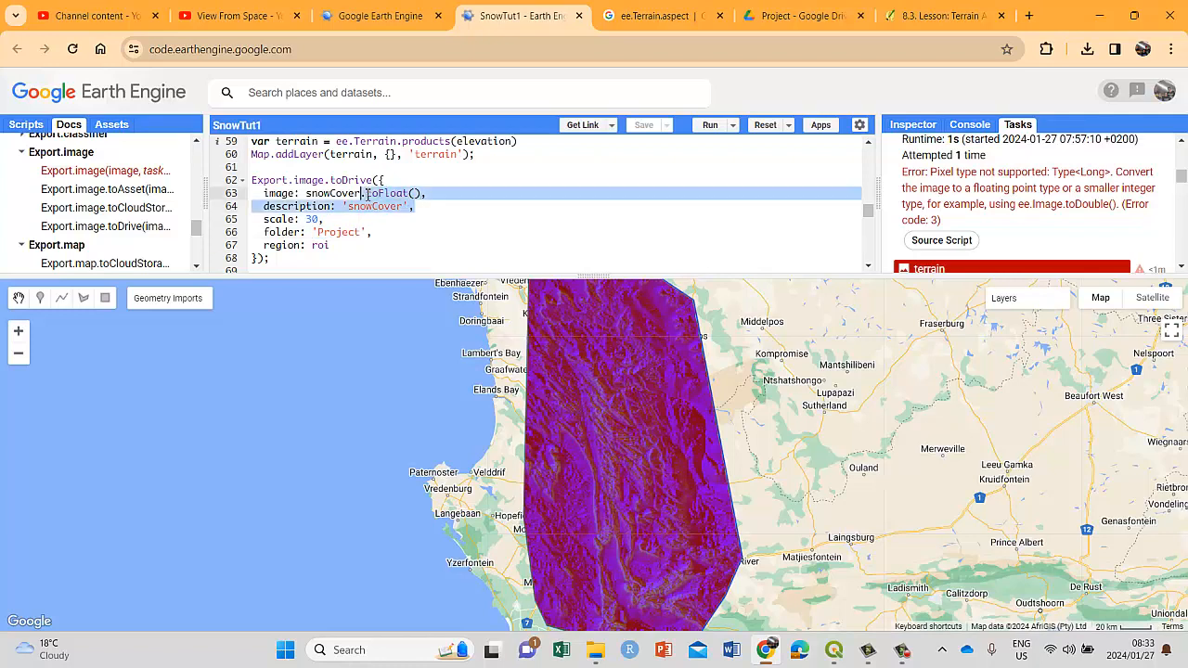
pyautogui.click(414, 193)
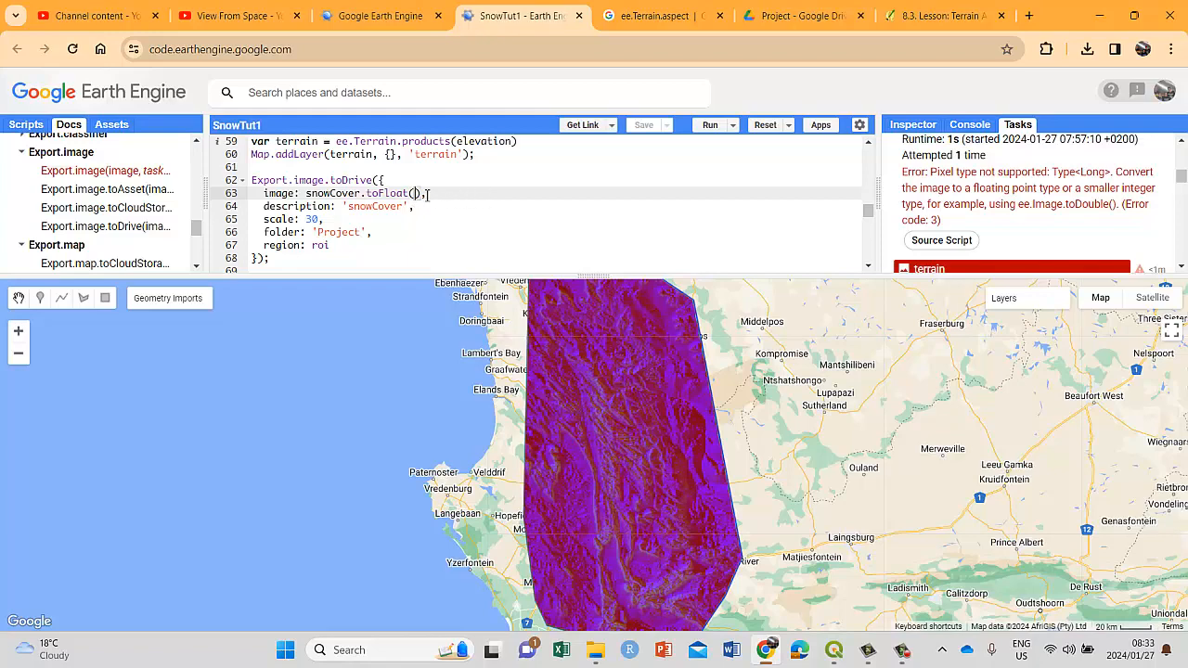
pyautogui.scroll(2, 578, 224)
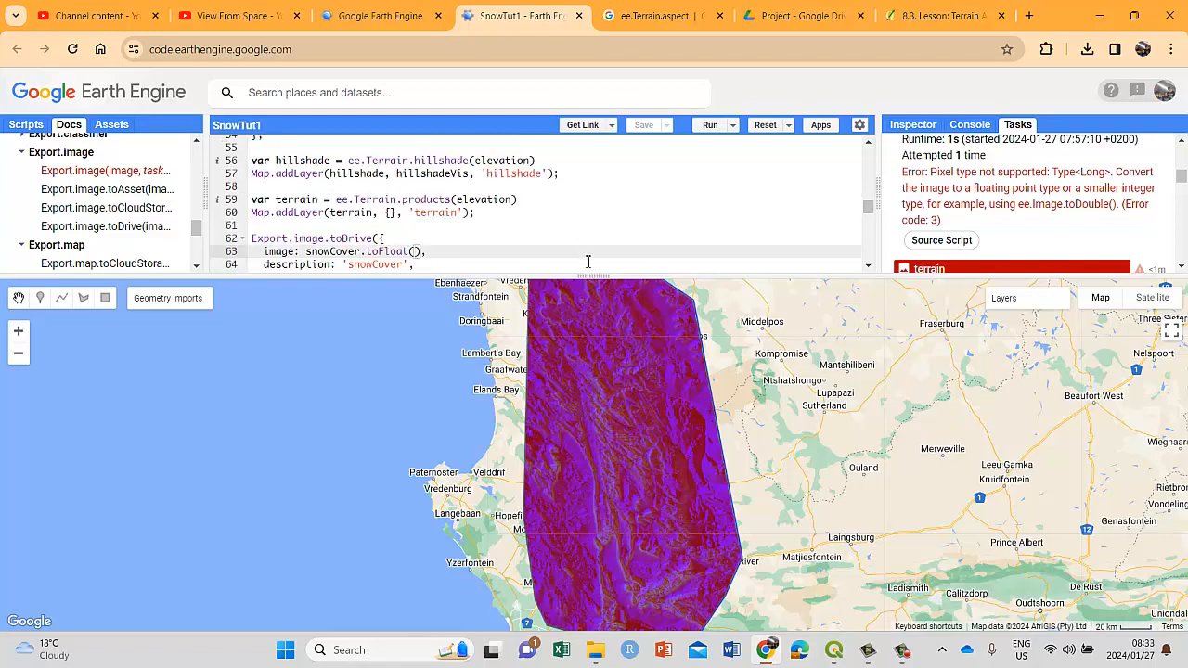
pyautogui.scroll(20, 591, 260)
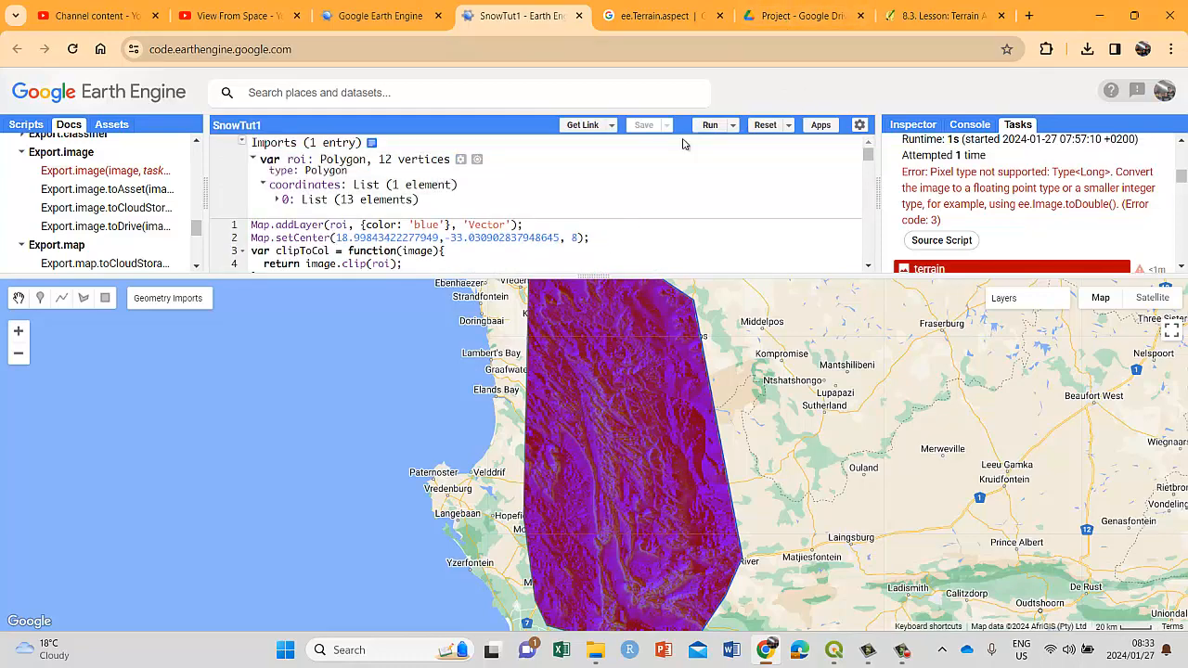
# Switch to Google Drive and look through the Project folder for the exported snowCover, slope, terrain, aspect, elevation and hillshade TIF files.
pyautogui.click(777, 24)
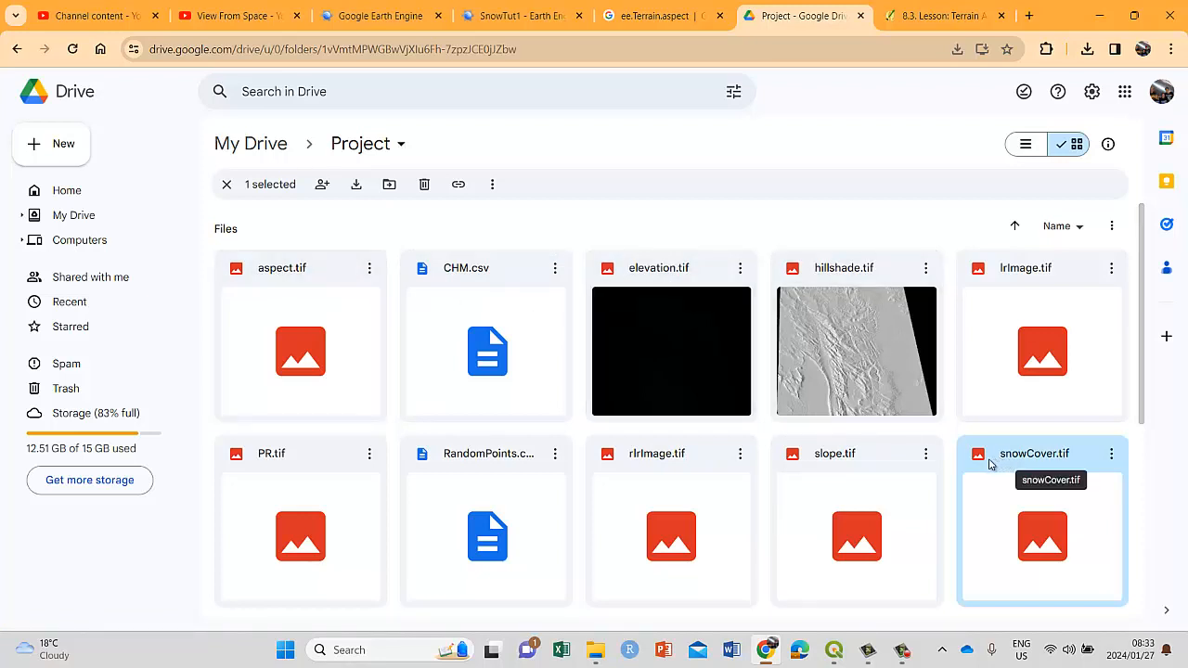
pyautogui.scroll(-2, 864, 452)
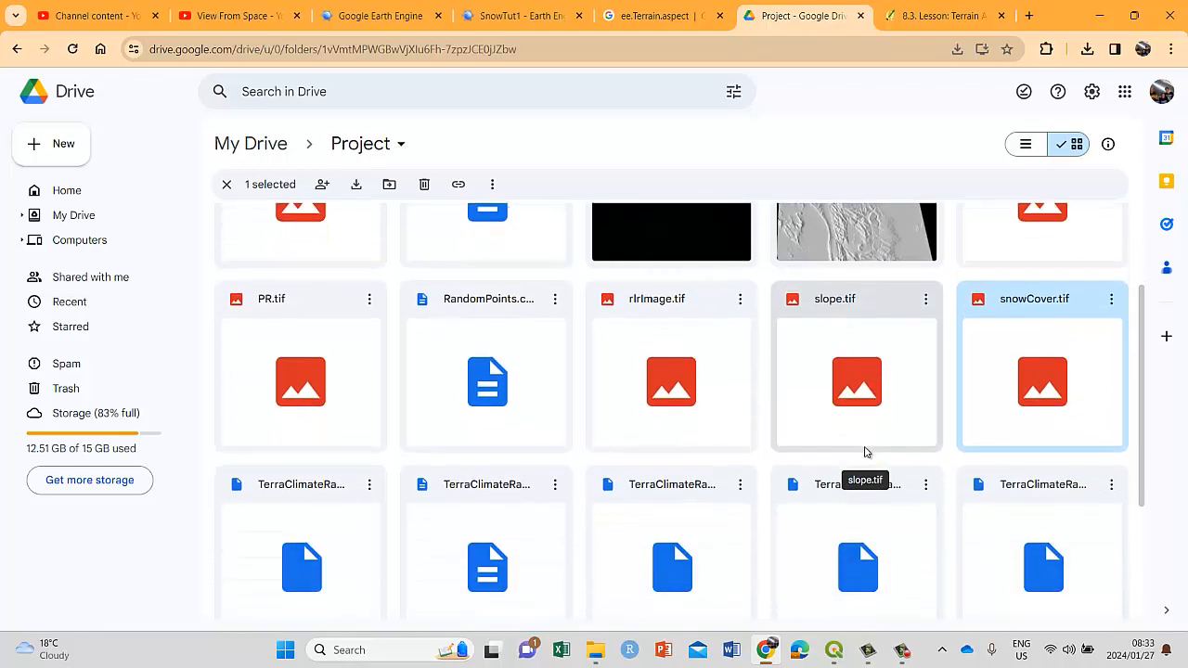
pyautogui.scroll(-3, 864, 452)
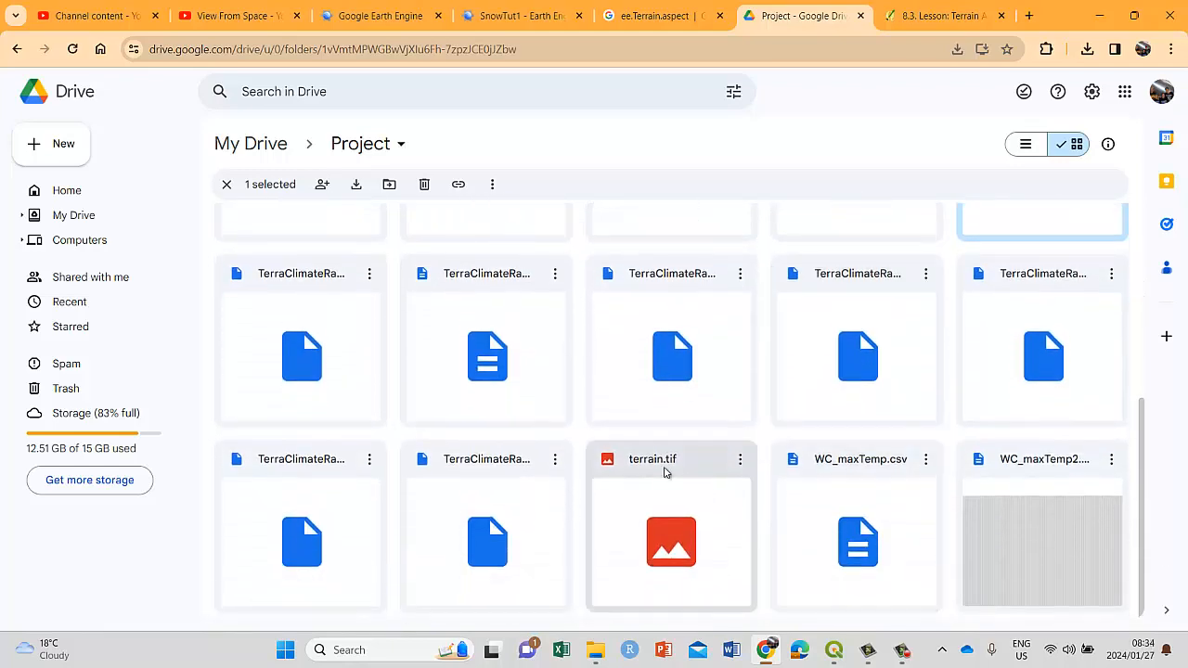
pyautogui.scroll(5, 684, 464)
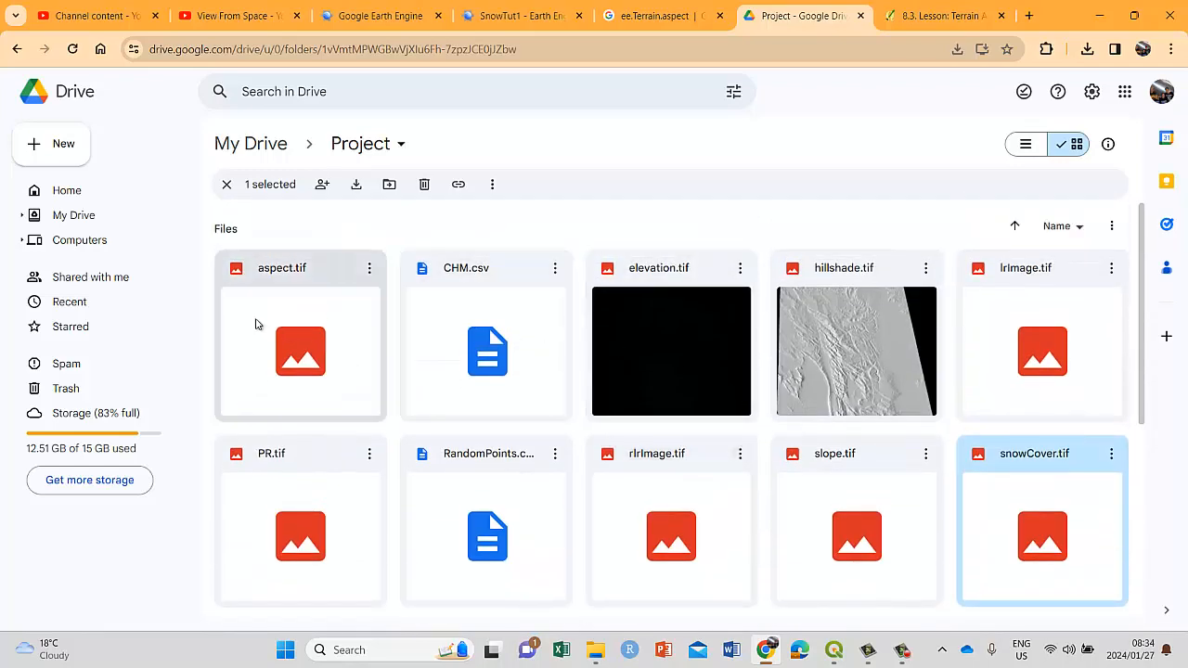
# Download terrain.tif from the Project folder despite the virus scan warning, save it as terrain in the Tut69 folder, and check its progress.
pyautogui.scroll(-5, 567, 387)
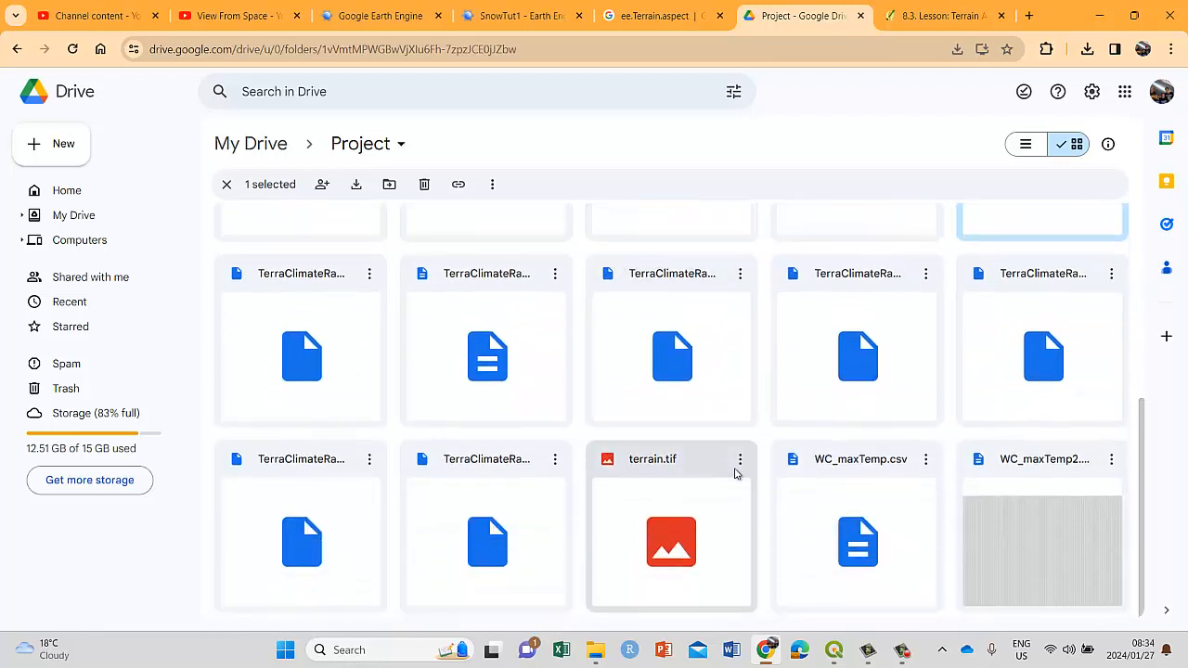
pyautogui.click(739, 460)
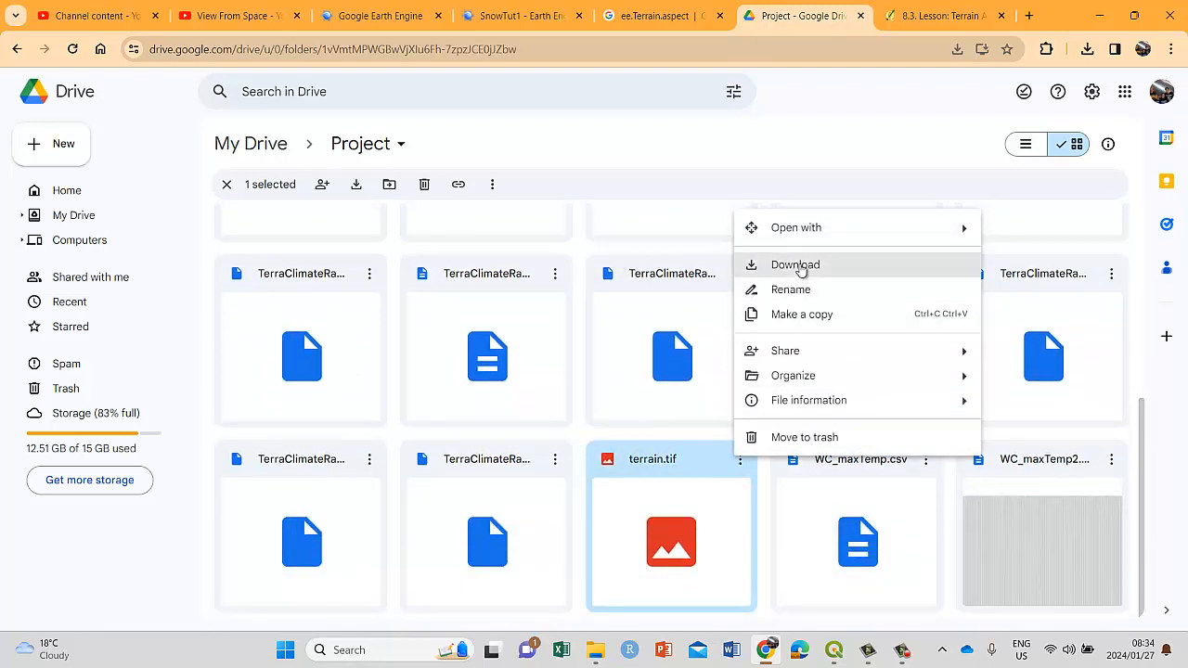
pyautogui.click(797, 266)
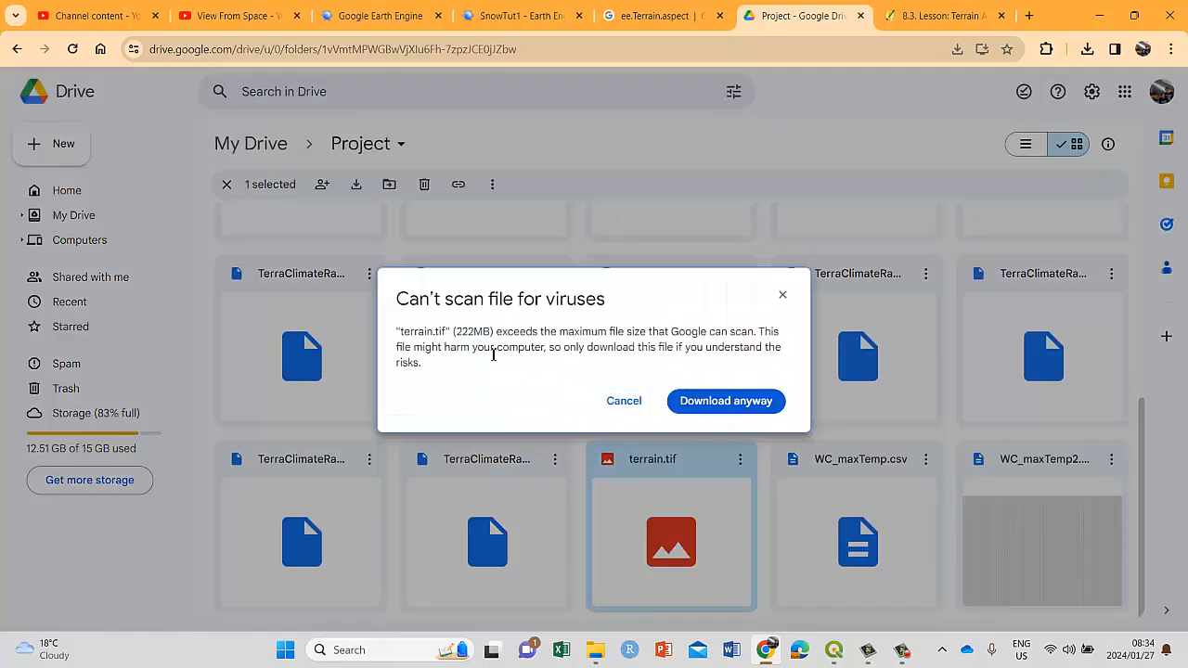
pyautogui.click(723, 405)
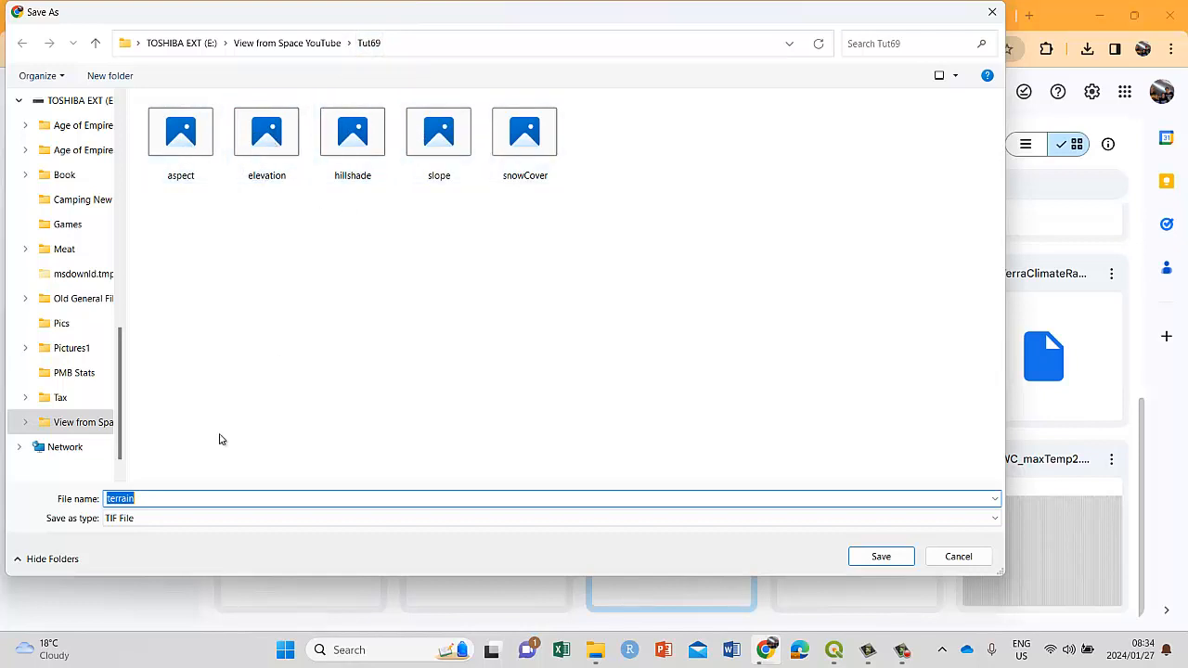
pyautogui.click(881, 558)
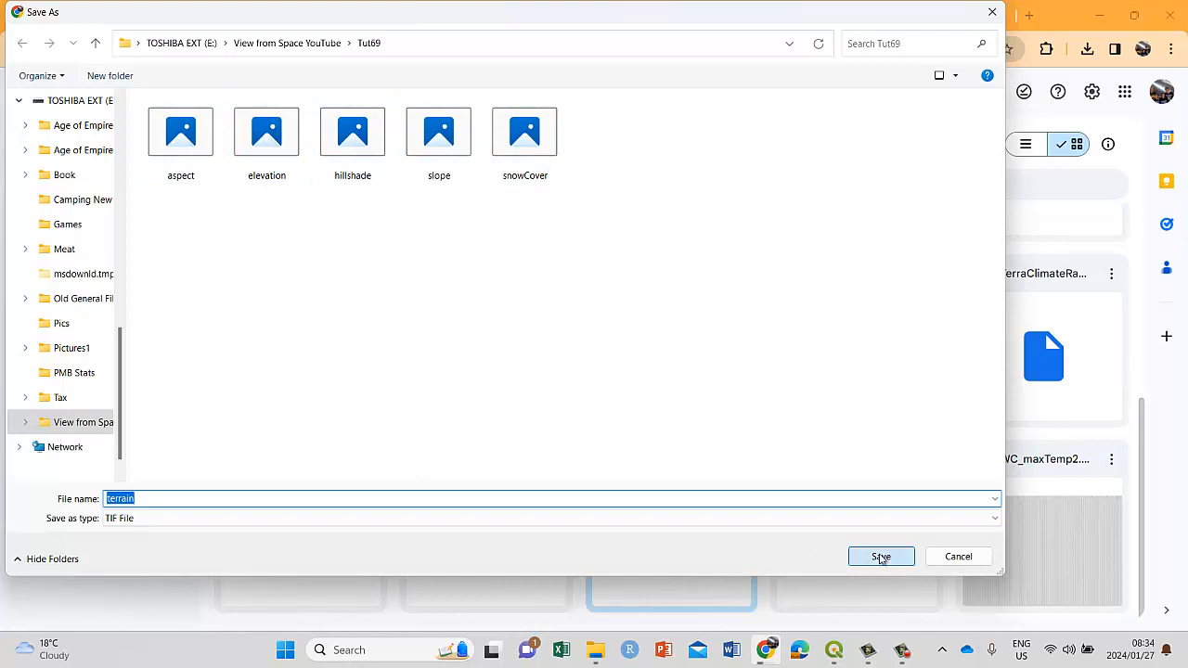
pyautogui.click(877, 557)
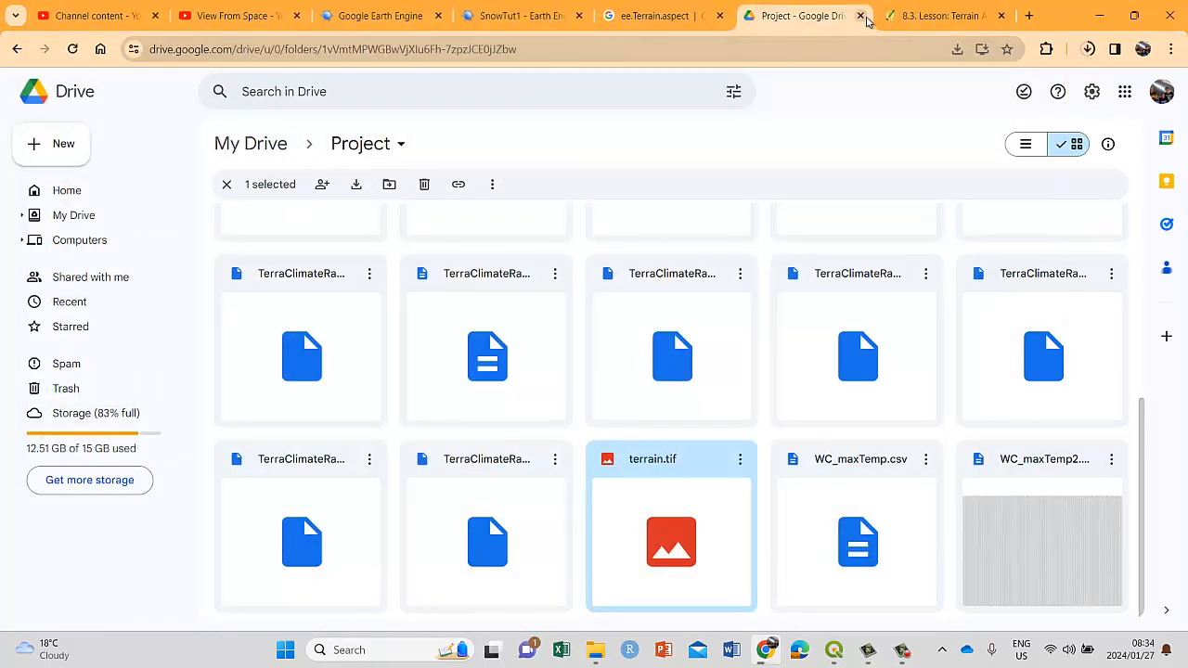
pyautogui.click(1089, 51)
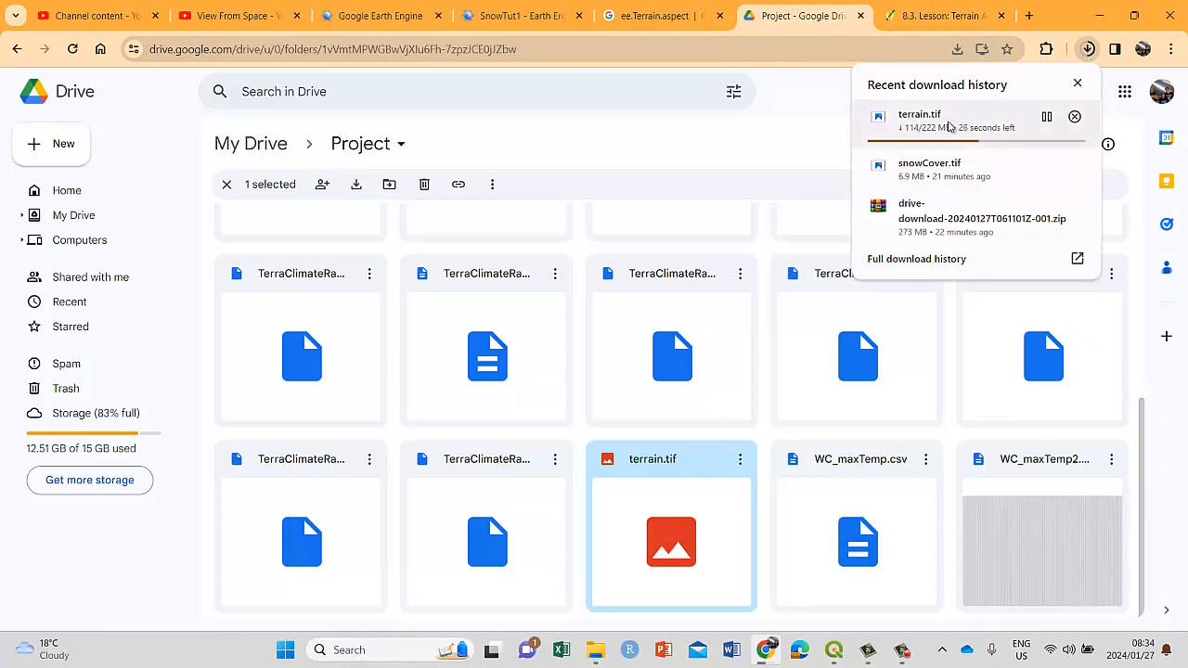
# Switch to File Explorer and inspect the downloaded TIF files in the Tut69 folder, including terrain, displayed as large icons.
pyautogui.click(939, 14)
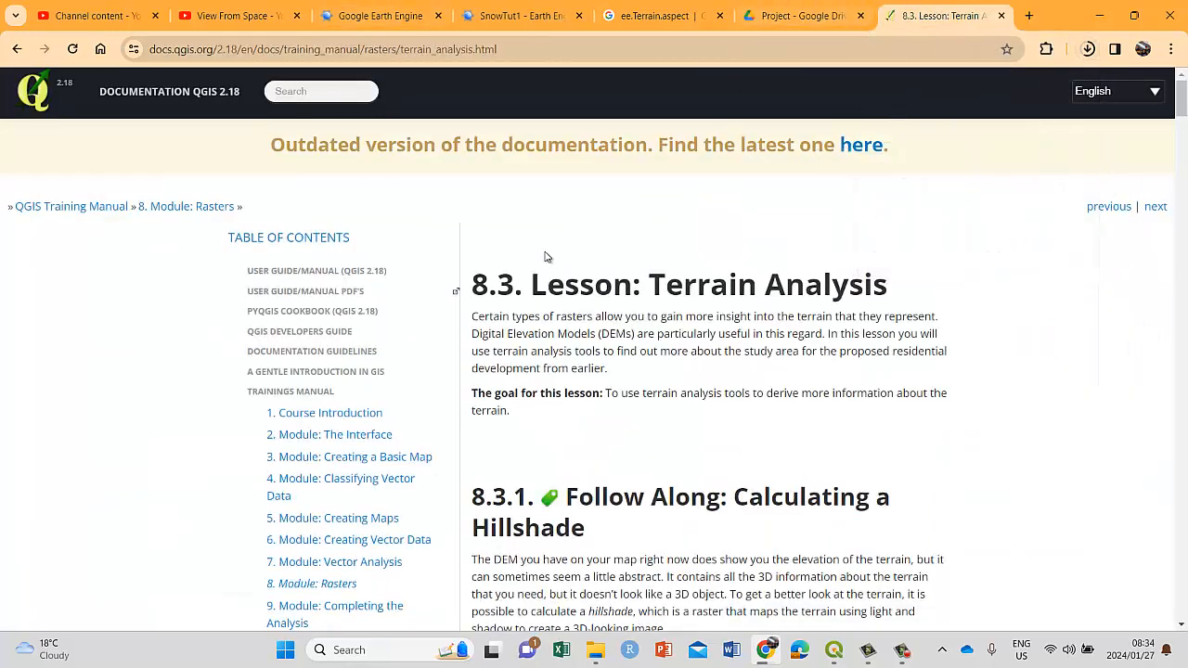
pyautogui.click(597, 655)
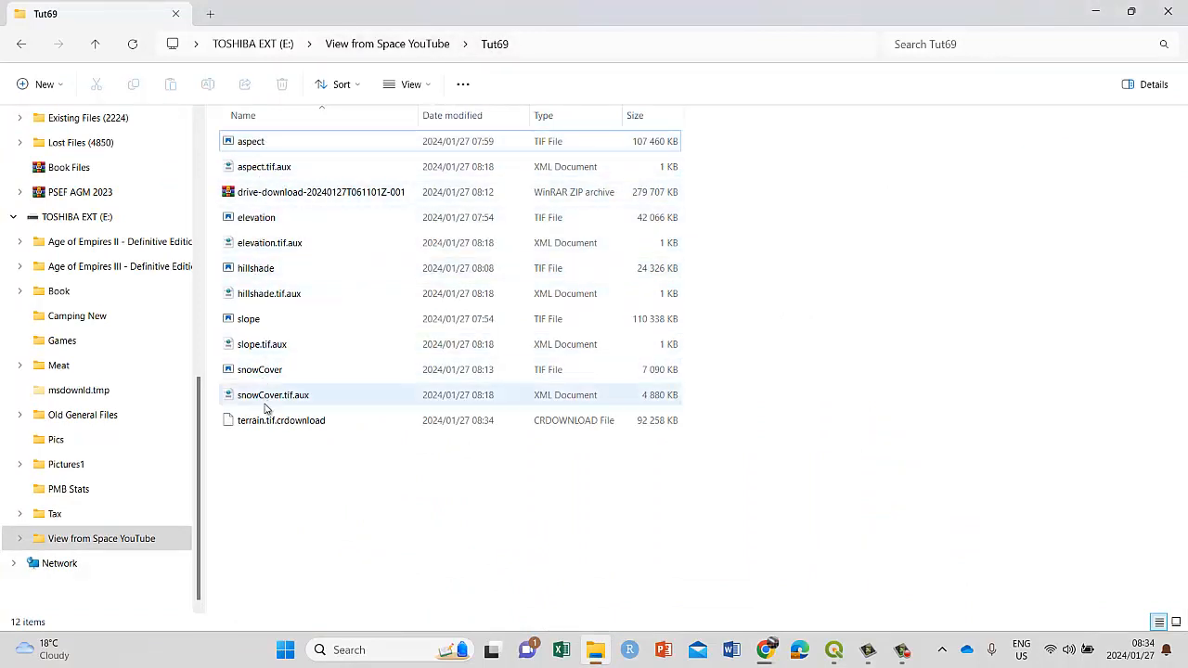
pyautogui.click(249, 321)
pyautogui.click(255, 270)
pyautogui.rightClick(899, 242)
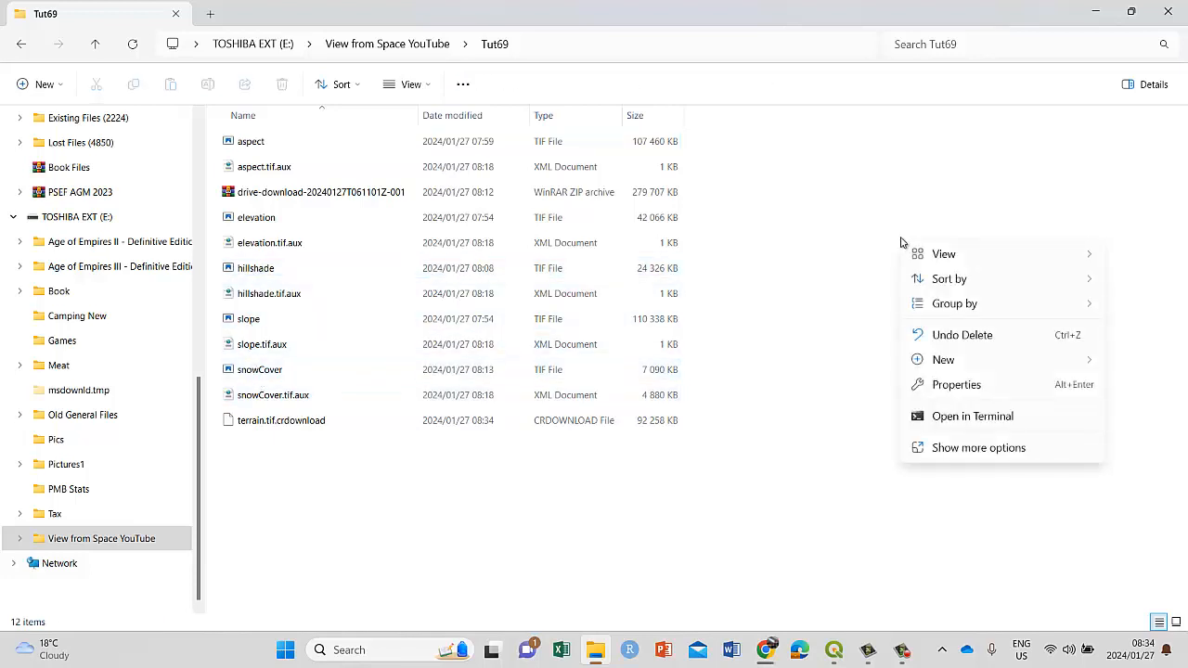
pyautogui.moveTo(933, 253)
pyautogui.click(804, 259)
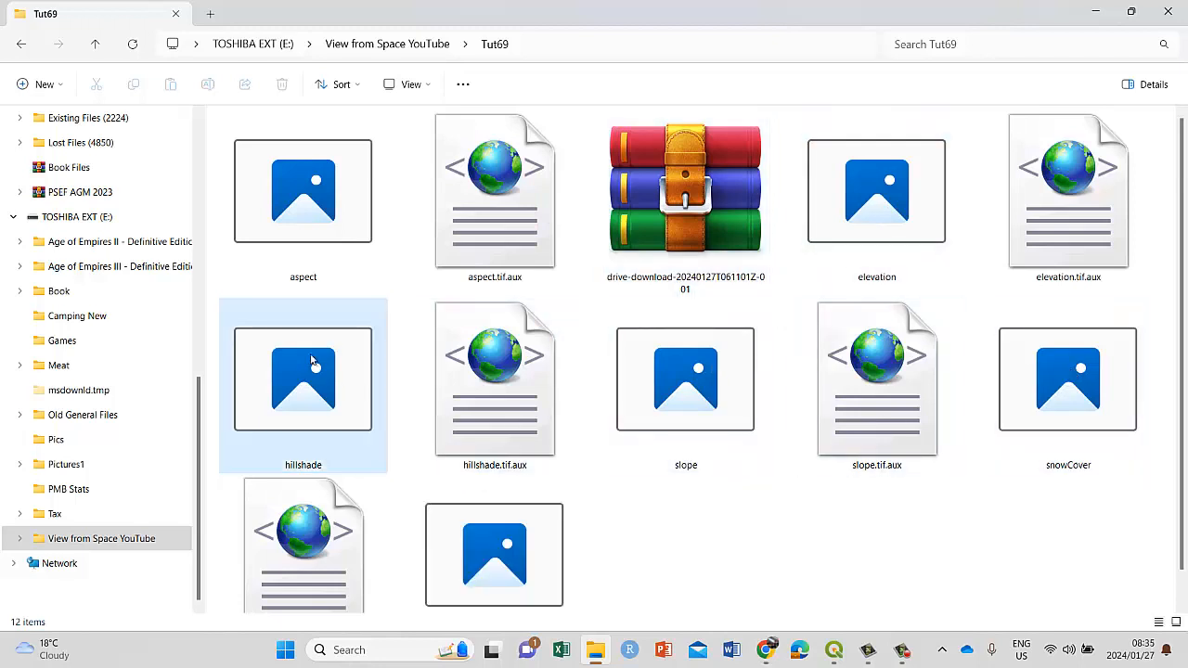
pyautogui.scroll(-1, 483, 556)
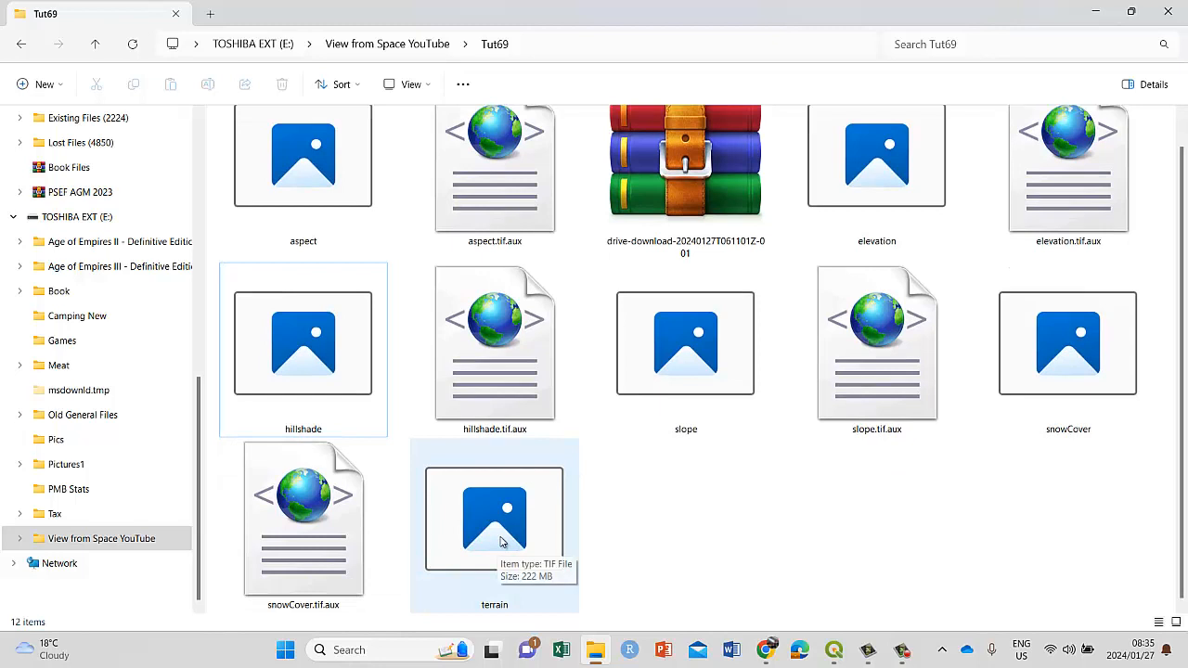
pyautogui.scroll(1, 501, 541)
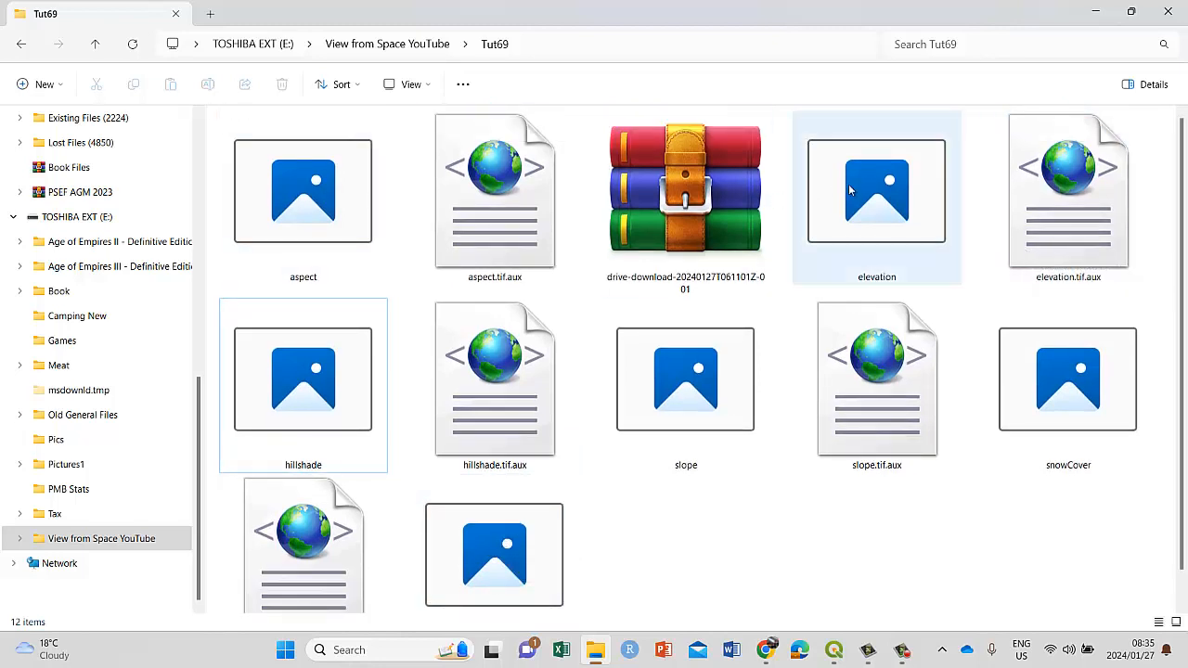
pyautogui.click(1097, 10)
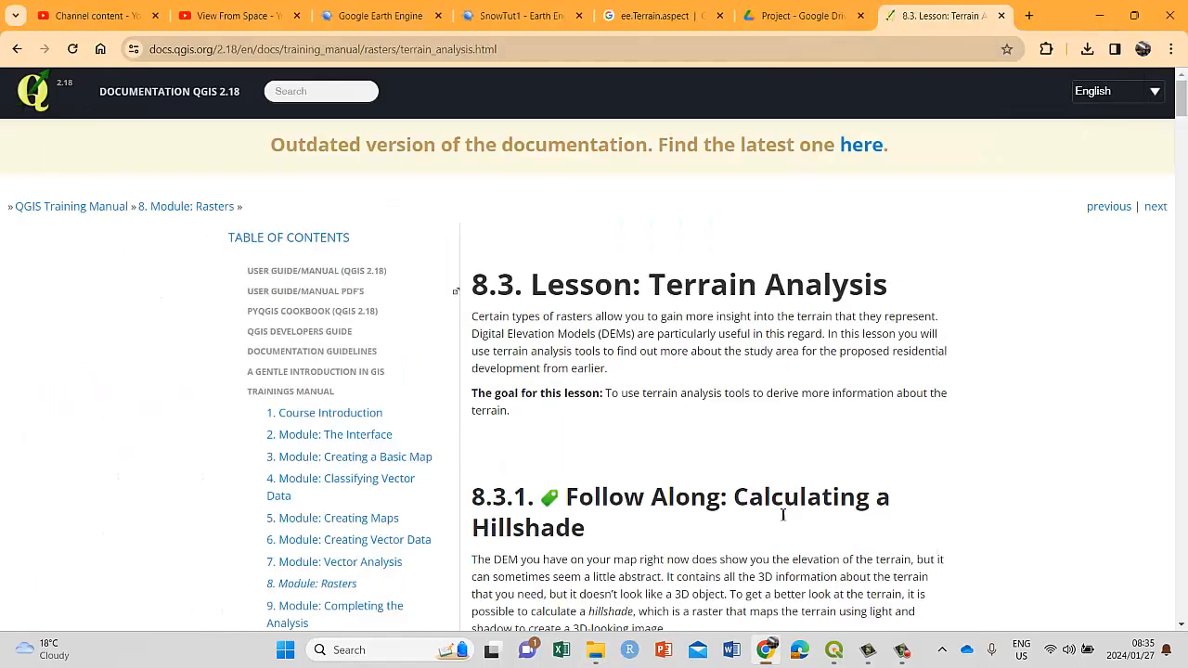
# Switch to QGIS and create a new empty project.
pyautogui.click(835, 651)
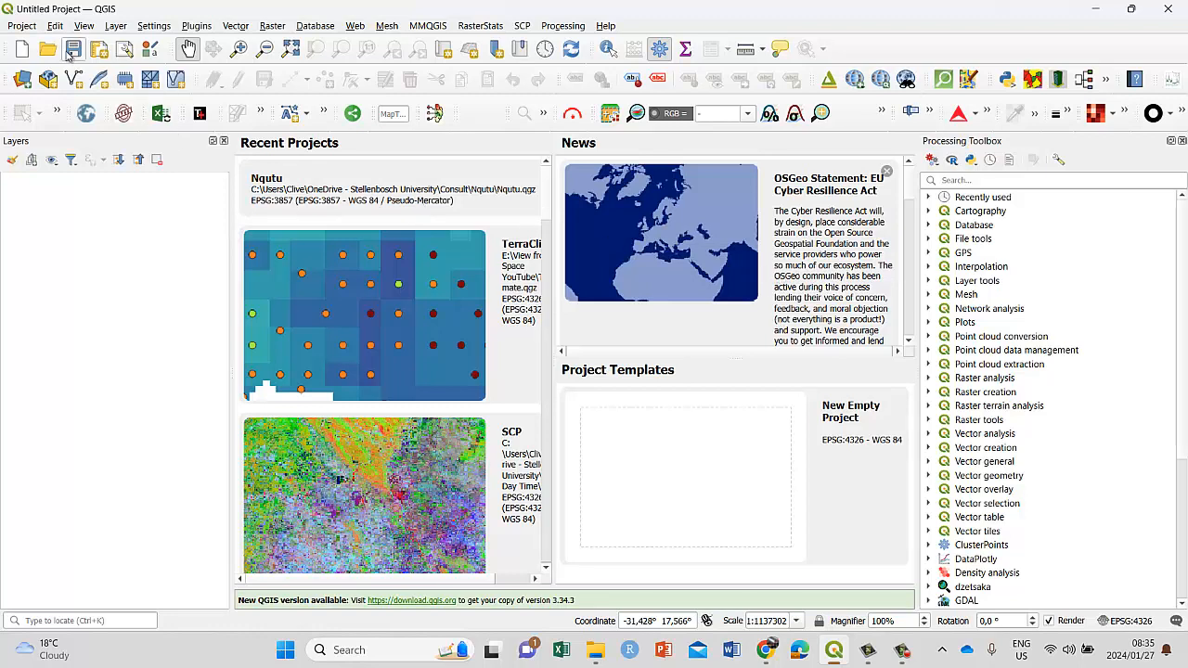
pyautogui.click(23, 26)
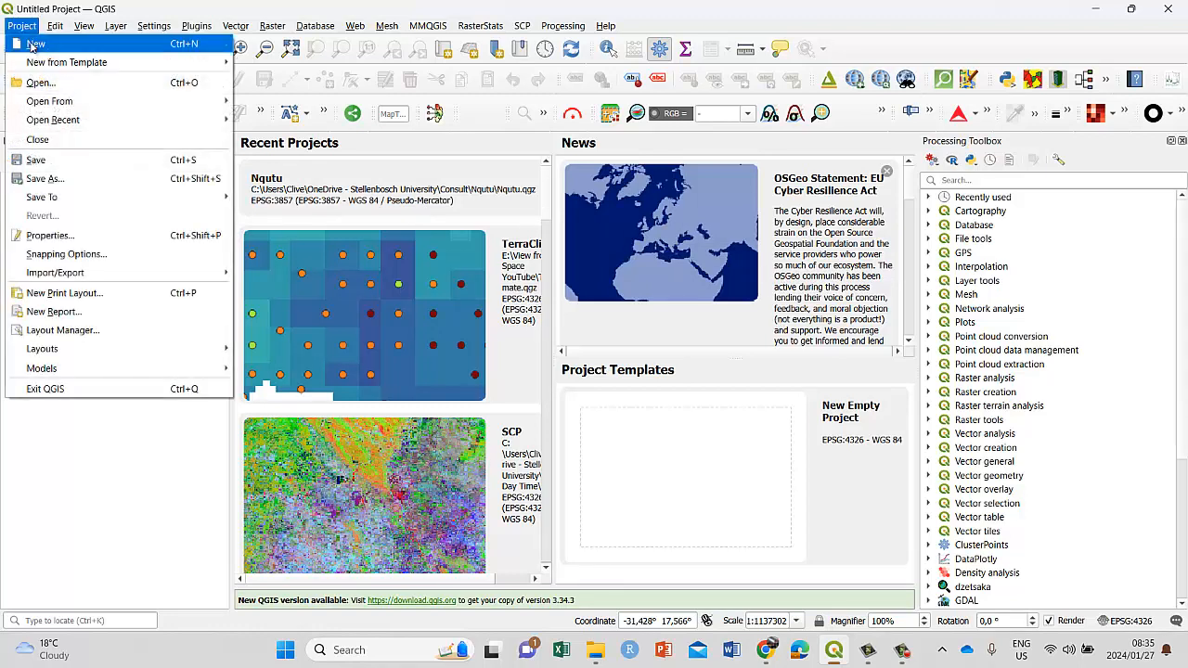
pyautogui.click(35, 44)
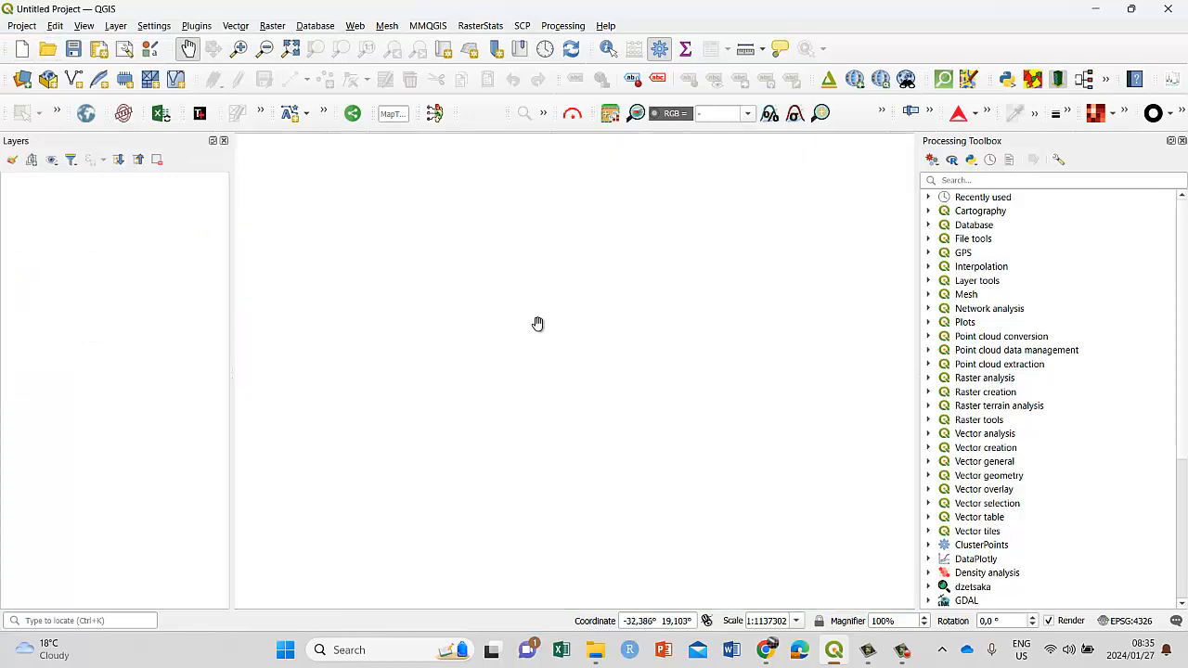
# Save the new project as SnowTerrain in the View from Space YouTube\Tut69 folder on the E: drive.
pyautogui.click(22, 26)
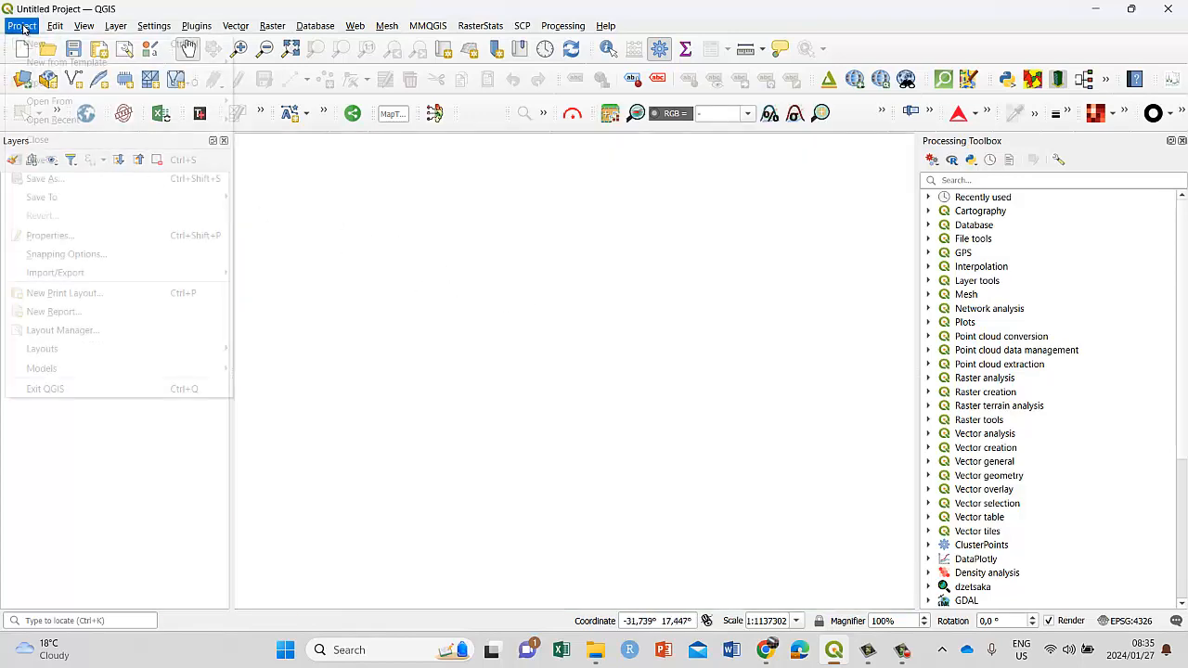
pyautogui.click(37, 178)
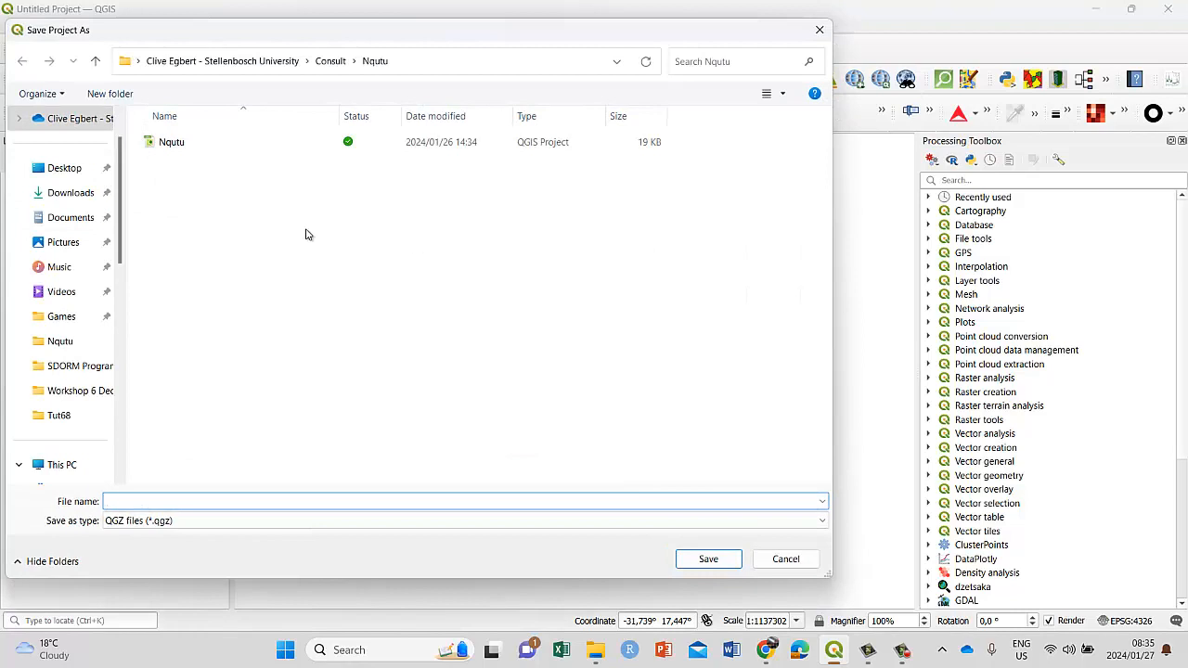
pyautogui.scroll(-10, 87, 344)
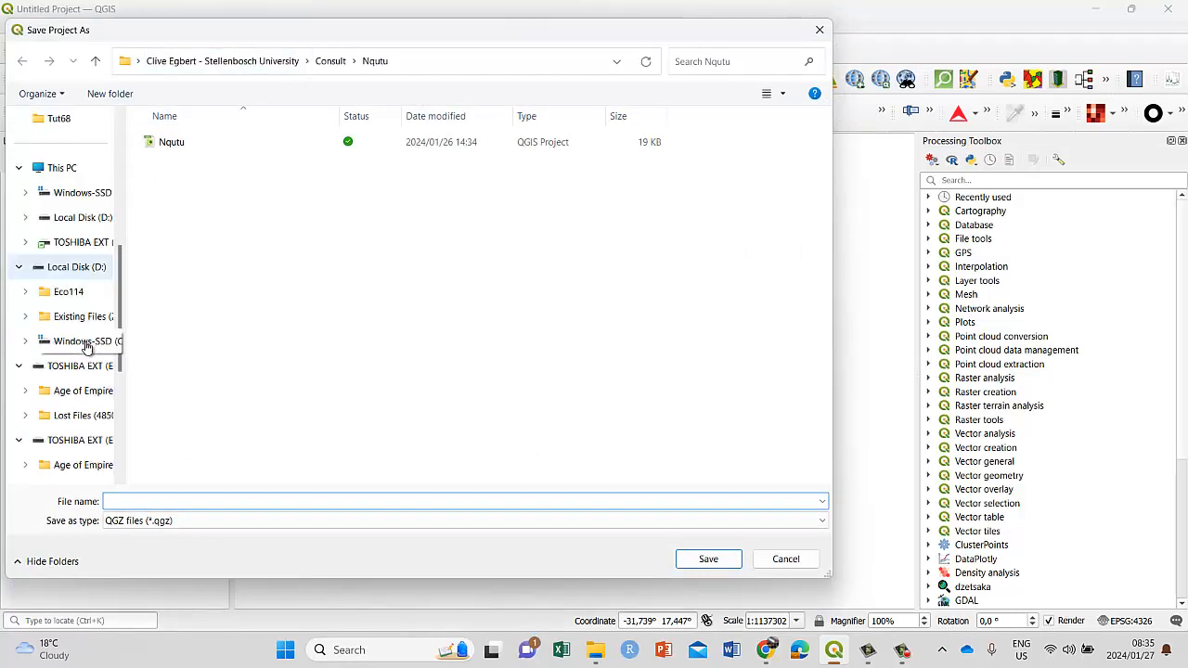
pyautogui.click(80, 414)
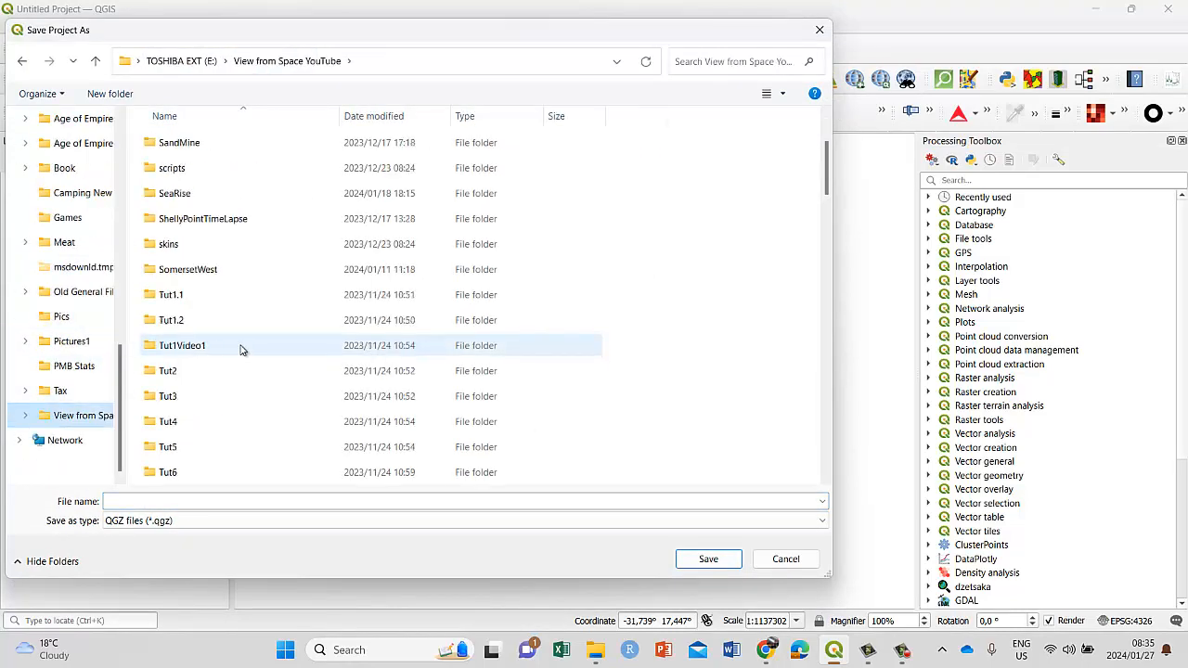
pyautogui.scroll(-9, 239, 347)
pyautogui.scroll(-9, 232, 362)
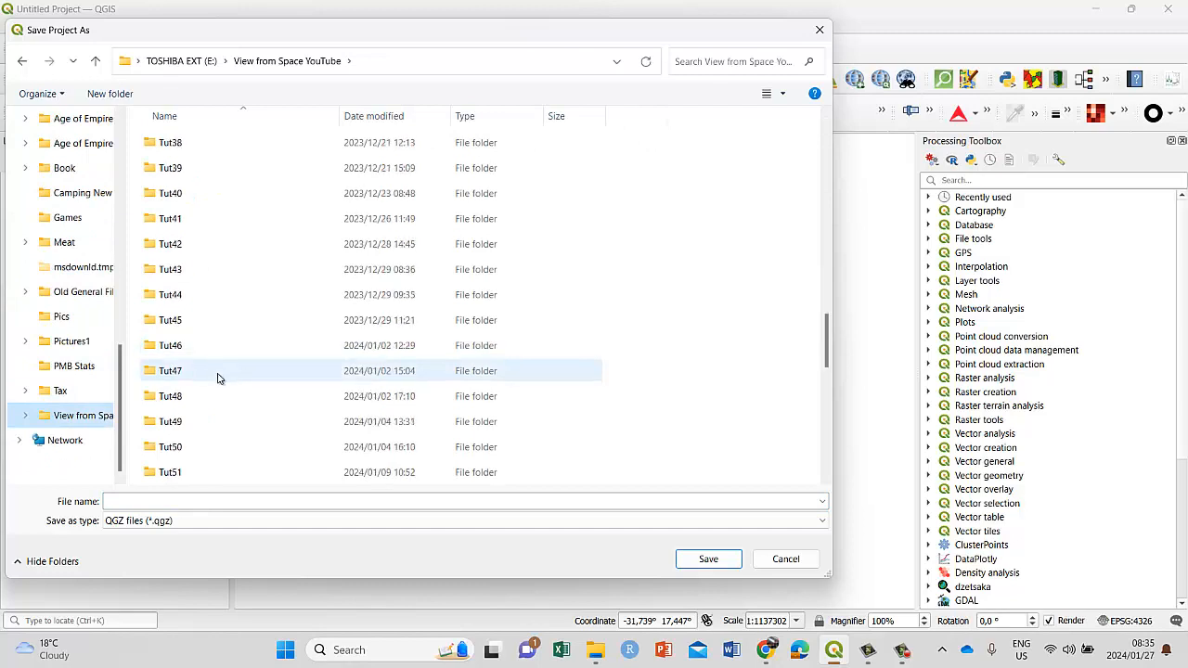
pyautogui.scroll(-2, 212, 393)
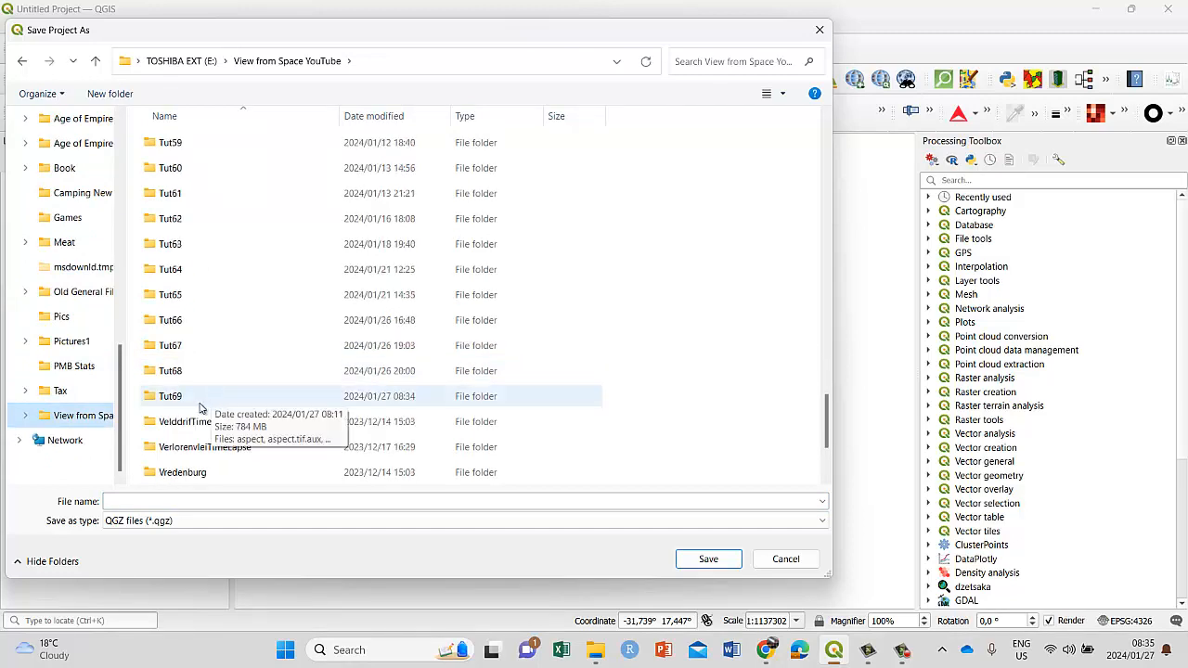
pyautogui.doubleClick(198, 399)
pyautogui.click(147, 502)
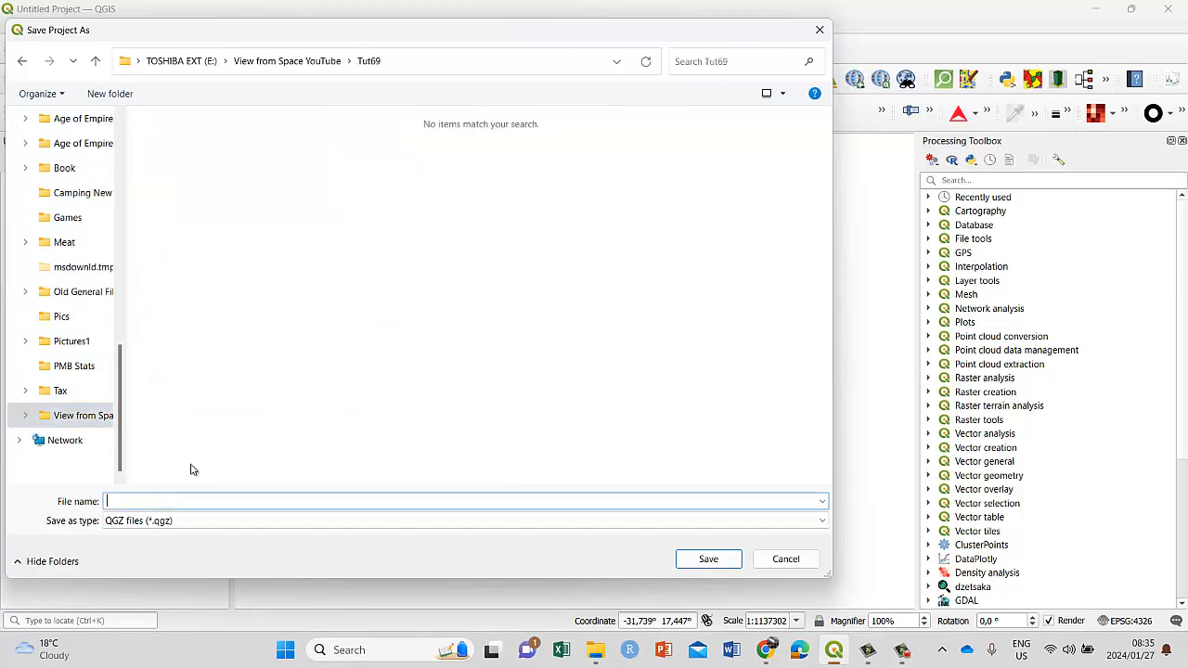
pyautogui.write('Snow')
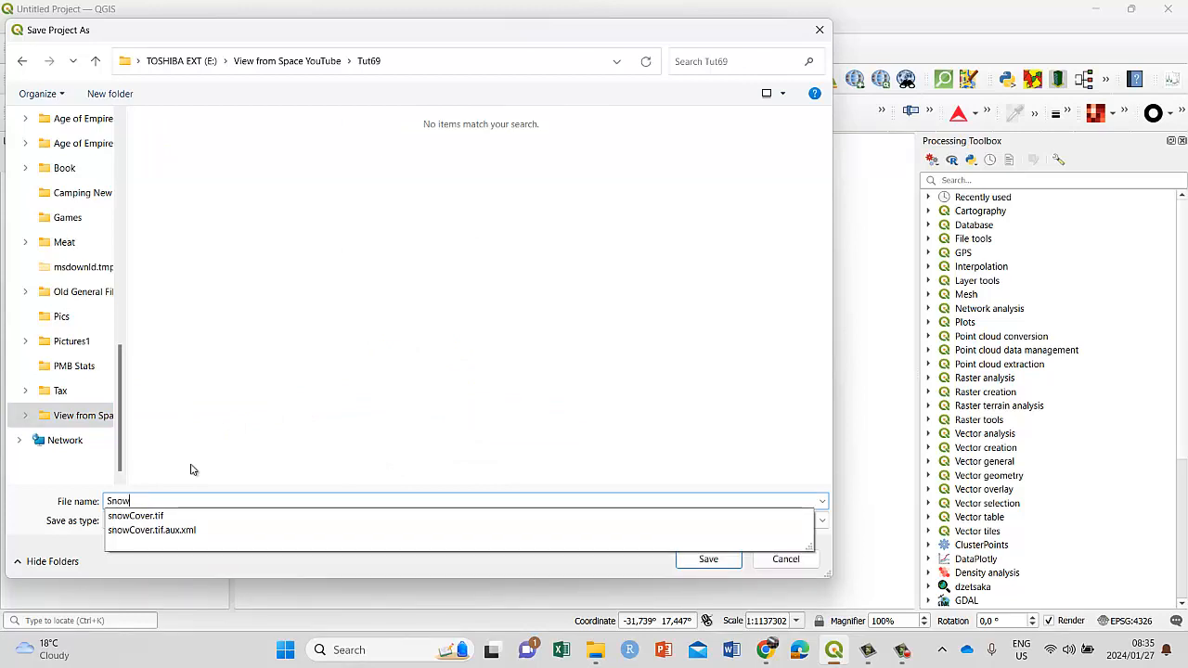
pyautogui.write('Terrain')
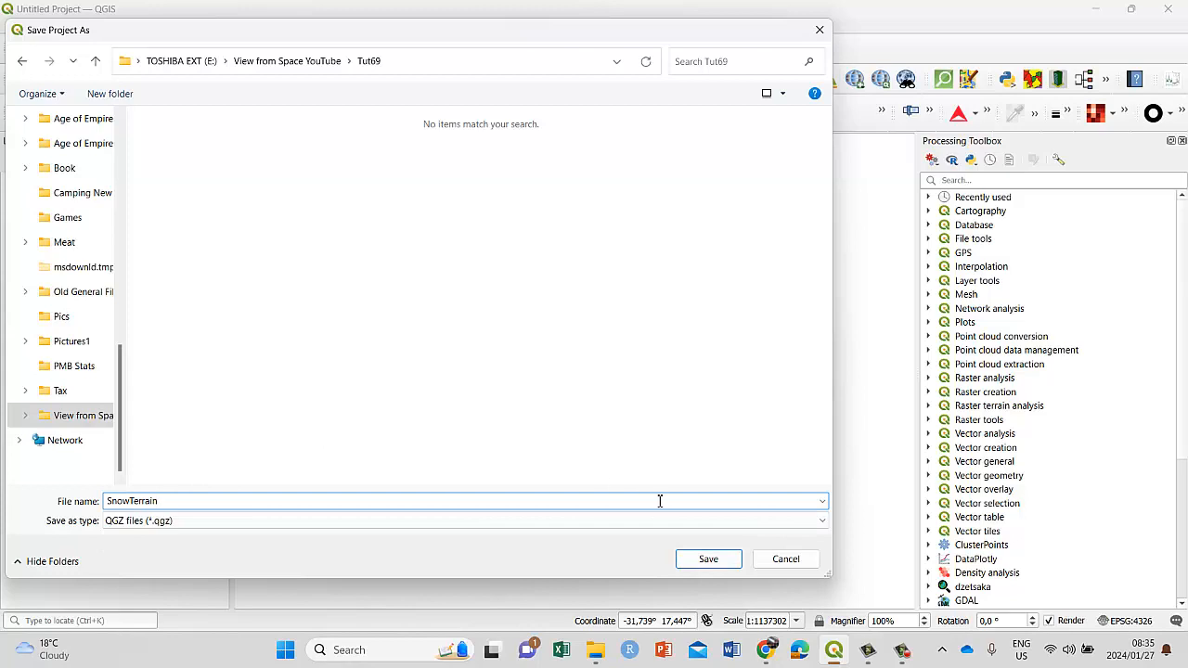
pyautogui.click(706, 560)
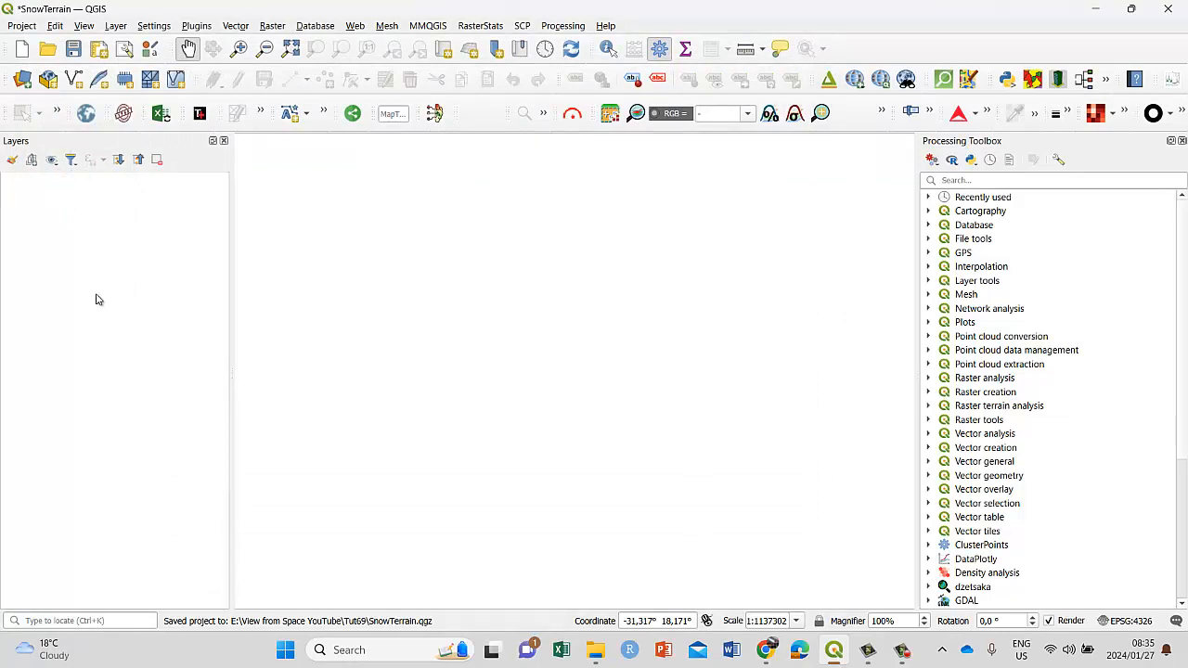
# Add the aspect, elevation, hillshade, slope, snowCover and terrain rasters from the Tut69 folder as raster layers.
pyautogui.click(116, 26)
pyautogui.moveTo(158, 83)
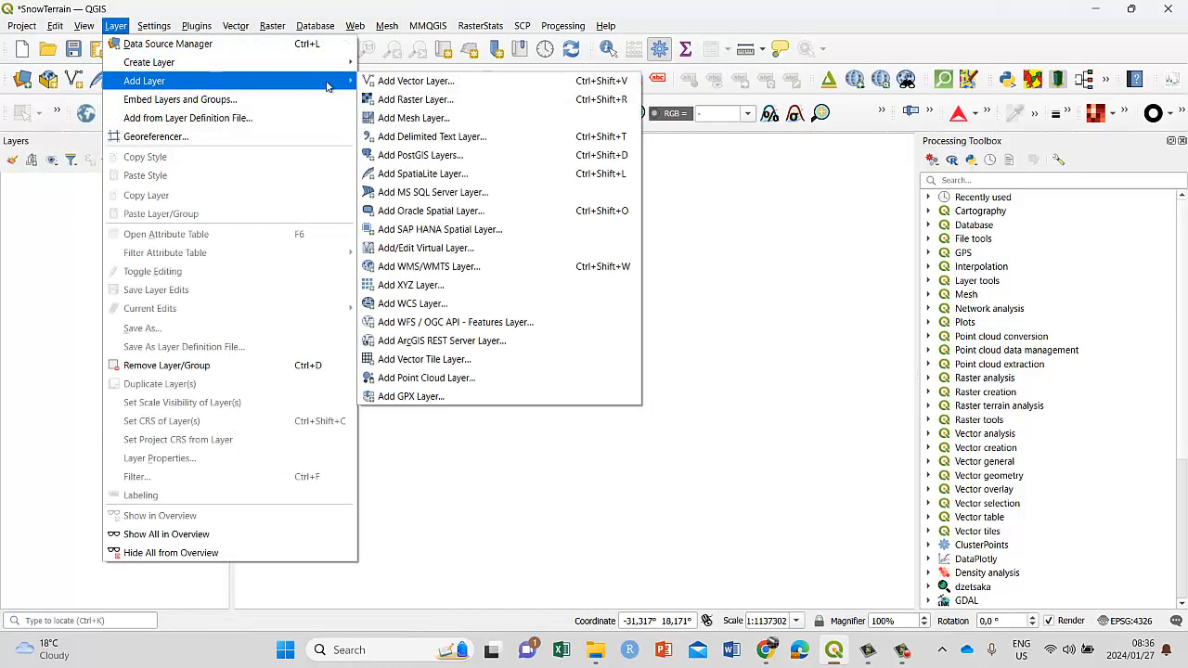
pyautogui.click(428, 101)
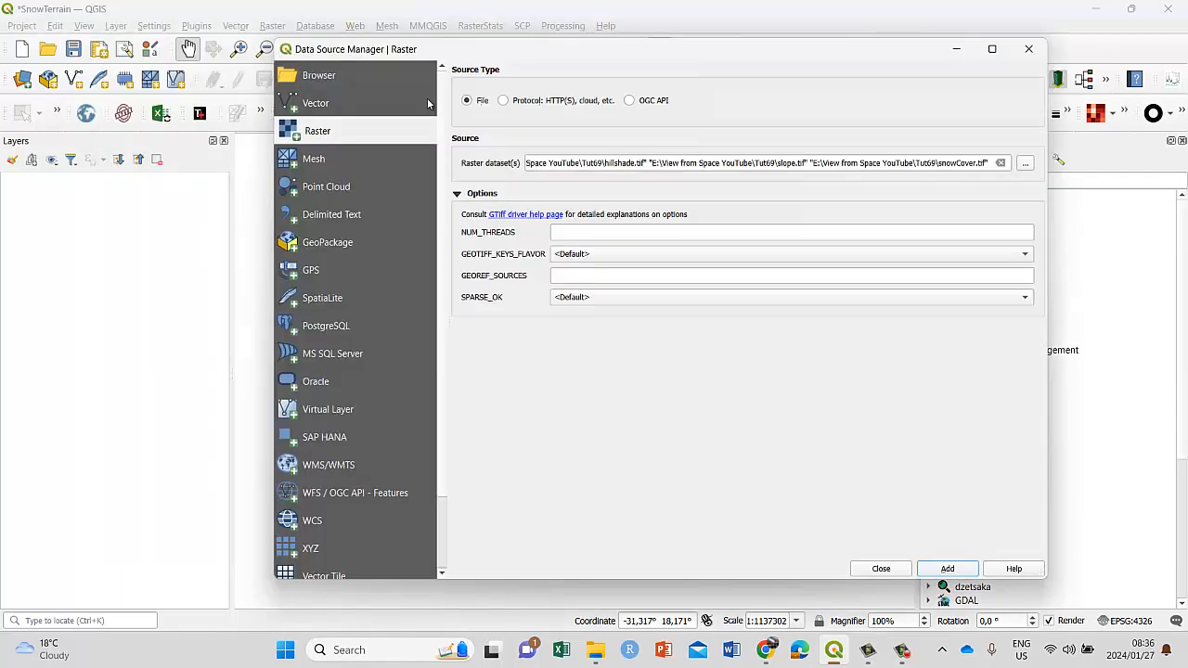
pyautogui.click(1024, 163)
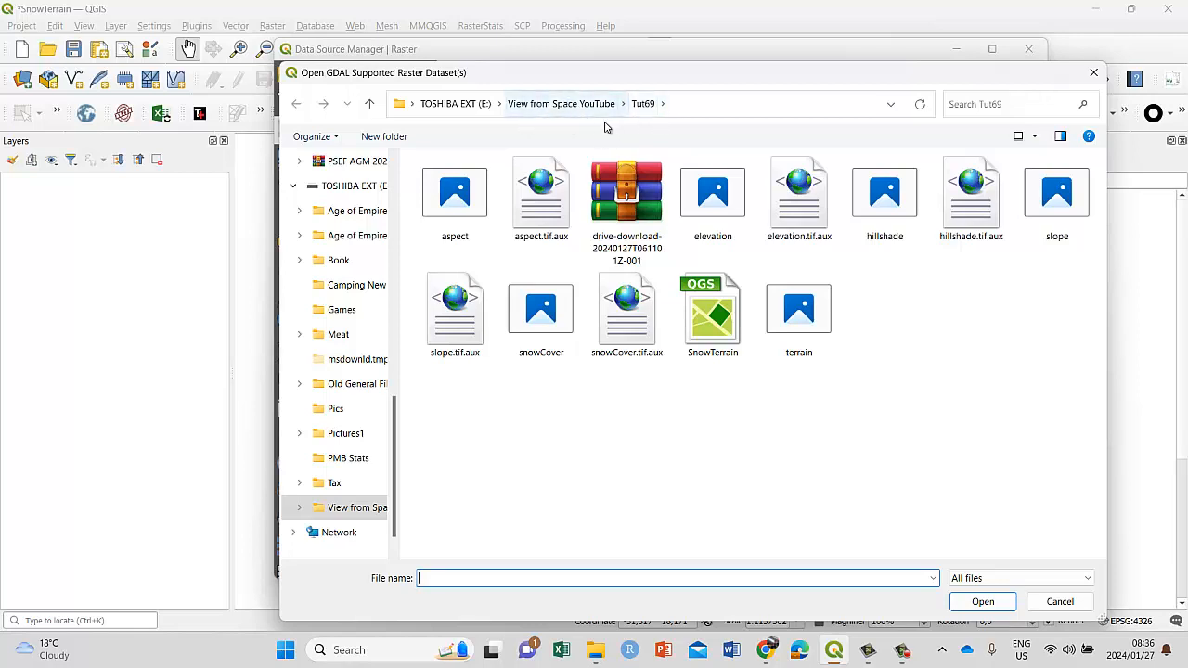
pyautogui.click(458, 191)
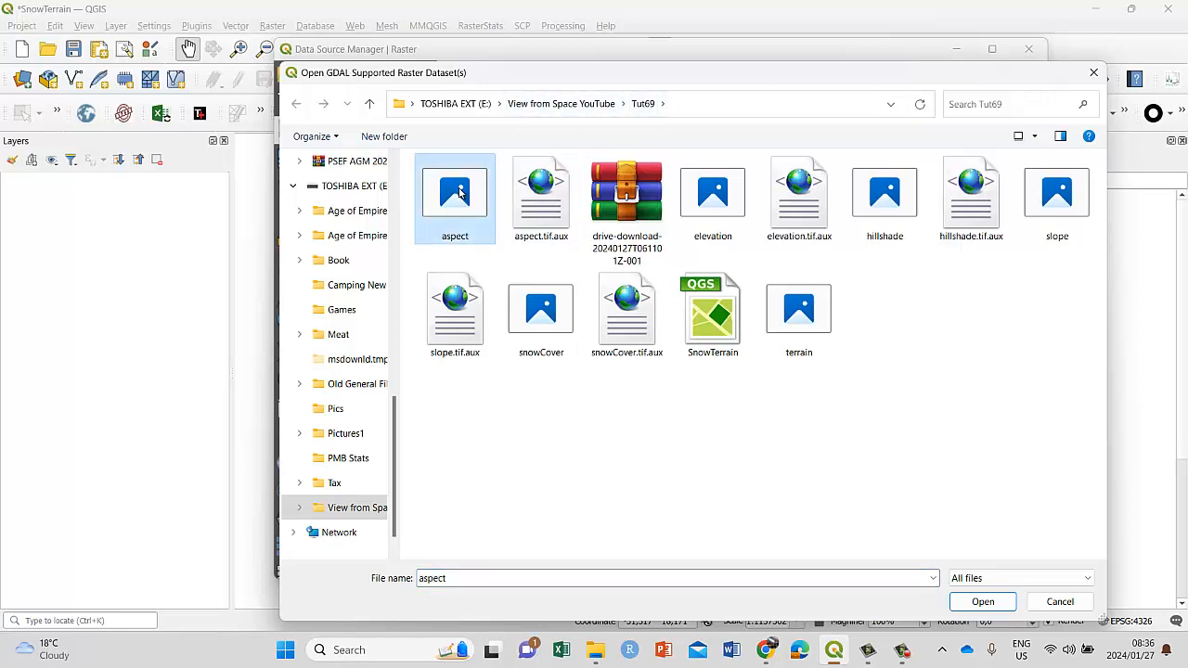
pyautogui.keyDown('ctrl'); pyautogui.click(713, 203); pyautogui.keyUp('ctrl')
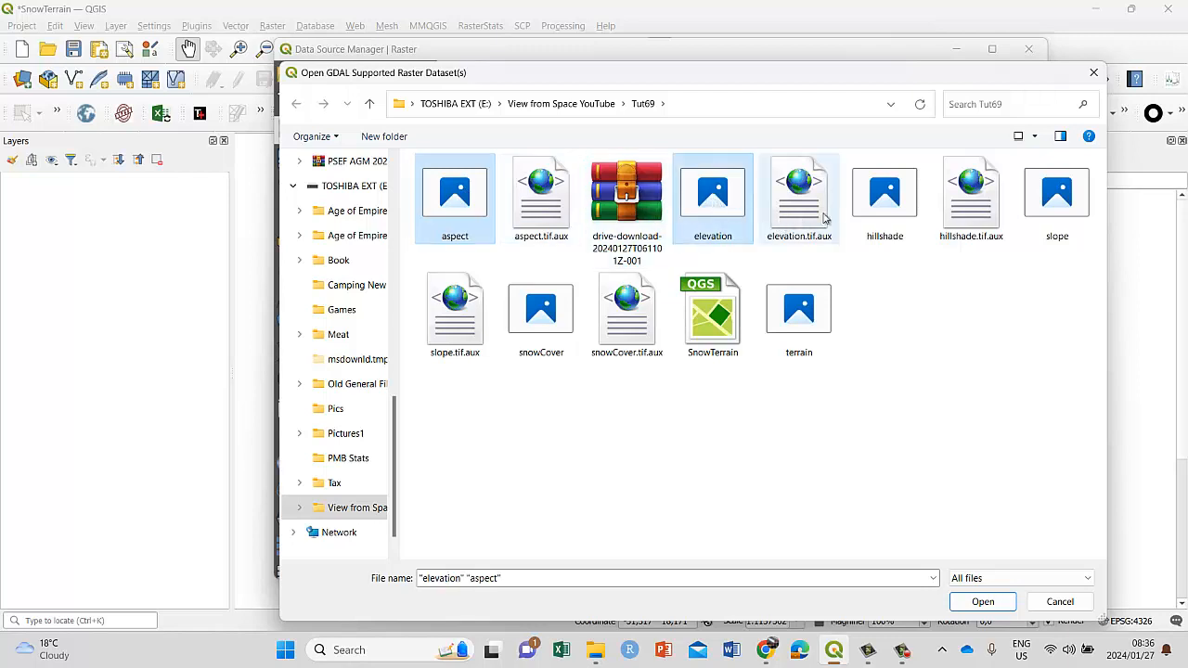
pyautogui.keyDown('ctrl'); pyautogui.click(885, 195); pyautogui.keyUp('ctrl')
pyautogui.keyDown('ctrl'); pyautogui.click(1057, 195); pyautogui.keyUp('ctrl')
pyautogui.keyDown('ctrl'); pyautogui.click(541, 311); pyautogui.keyUp('ctrl')
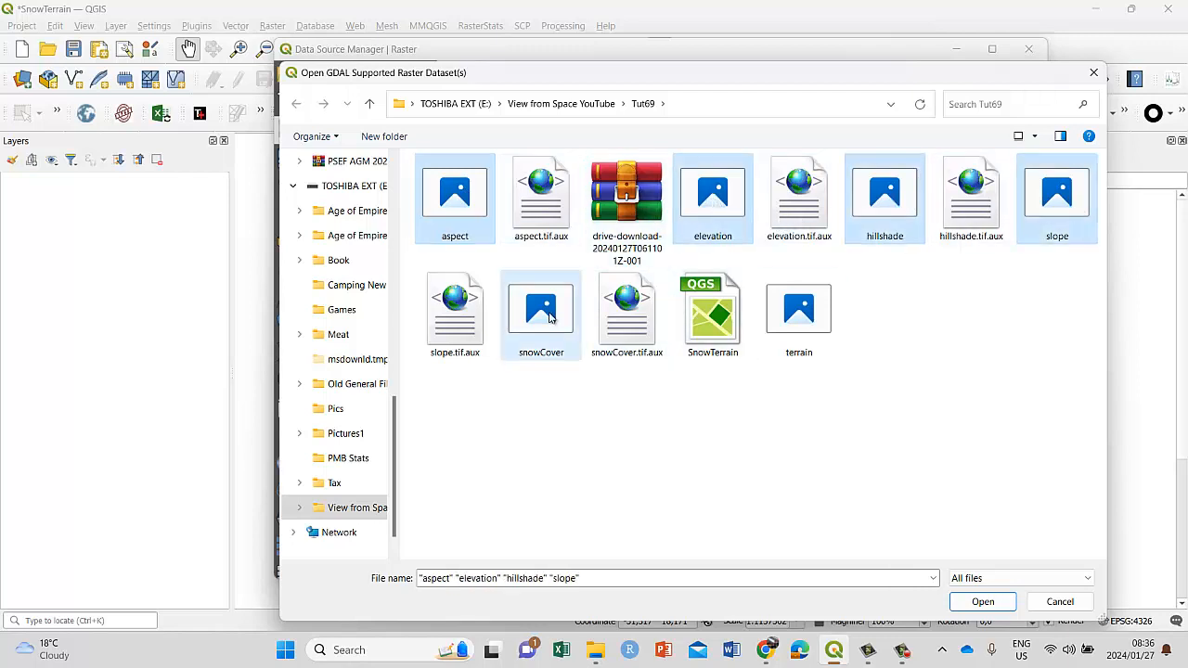
pyautogui.keyDown('ctrl'); pyautogui.click(796, 318); pyautogui.keyUp('ctrl')
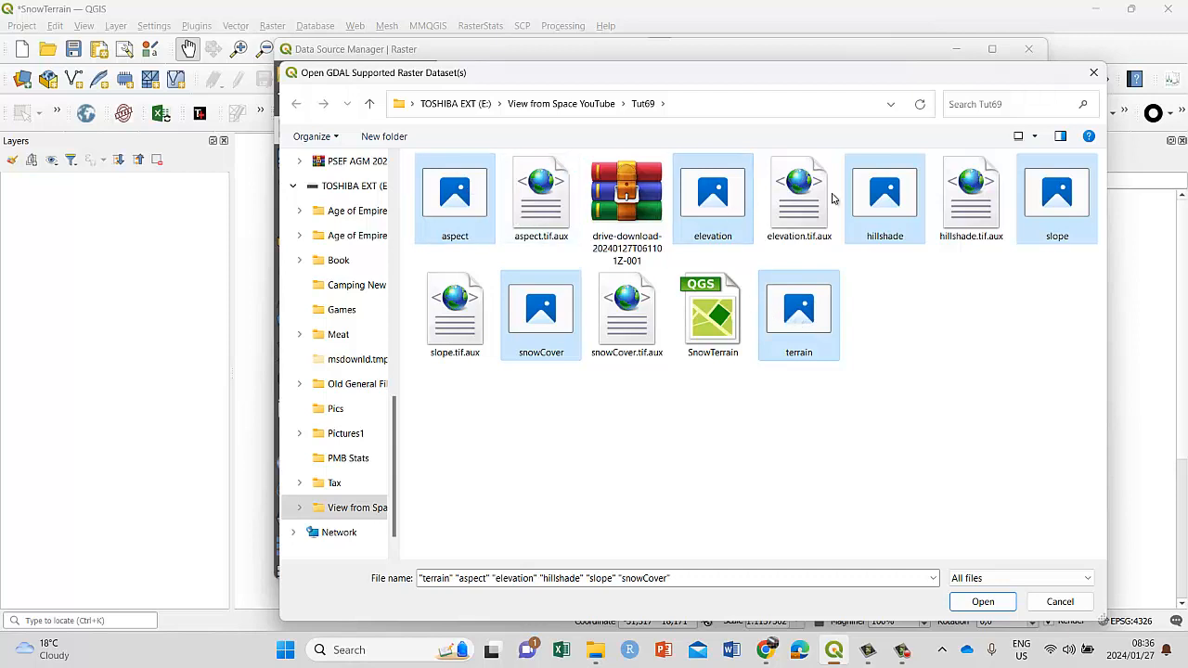
pyautogui.click(972, 607)
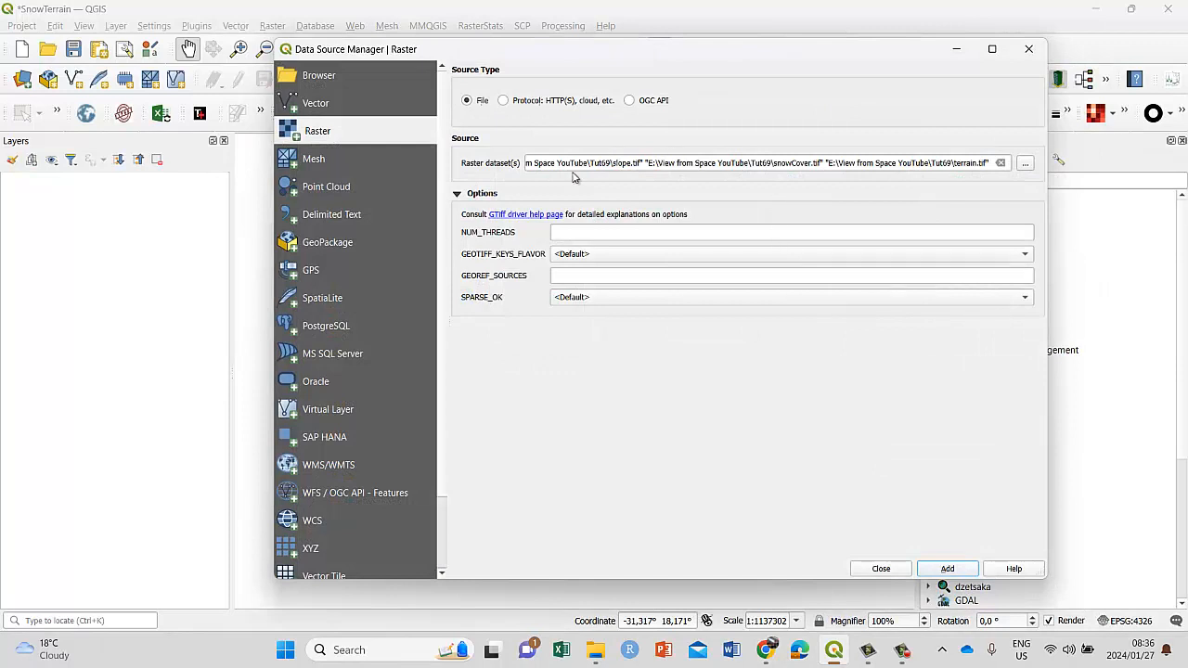
pyautogui.click(948, 568)
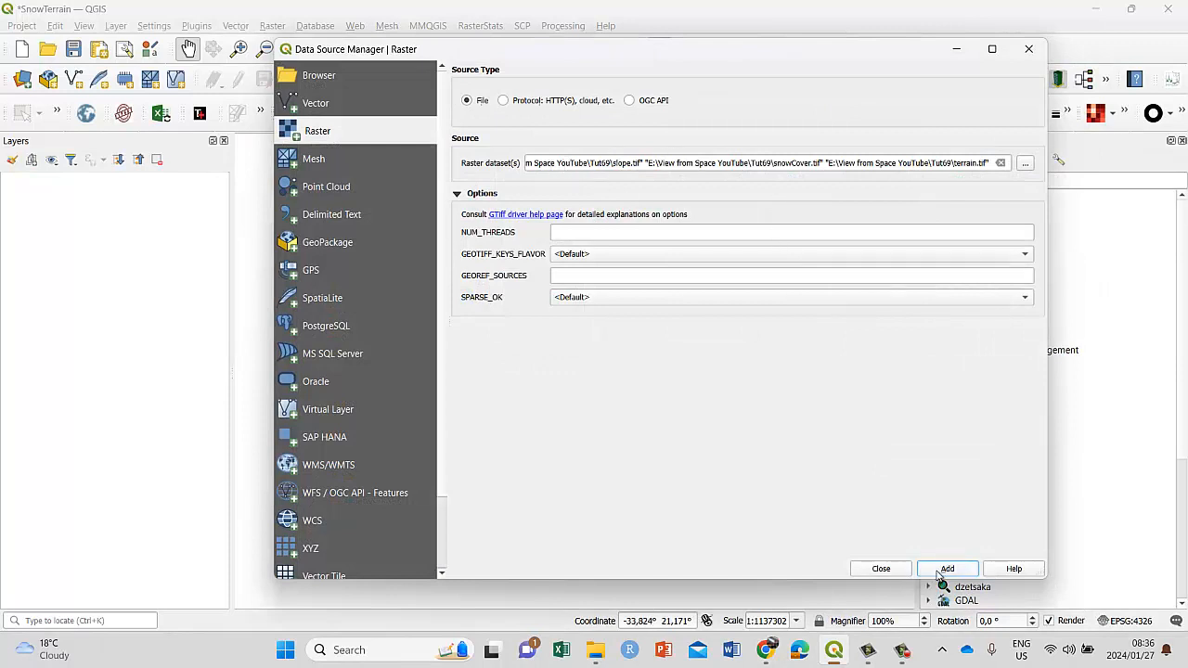
pyautogui.click(880, 570)
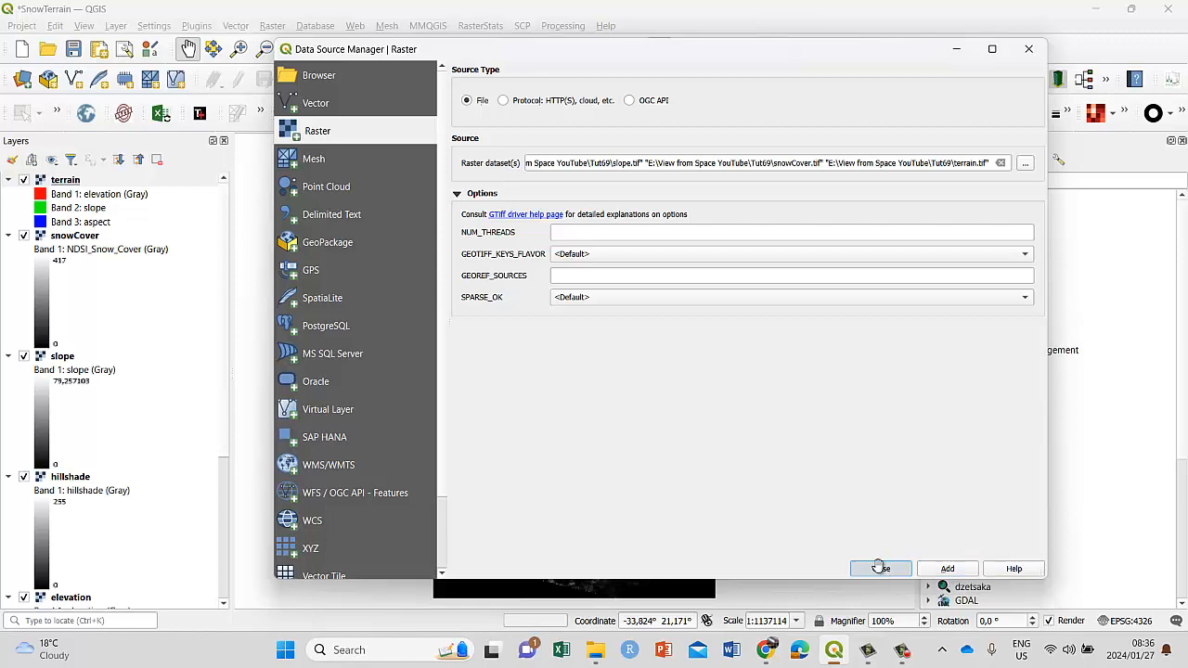
# Collapse the legends of the snowCover, slope, hillshade, elevation and aspect layers.
pyautogui.click(7, 235)
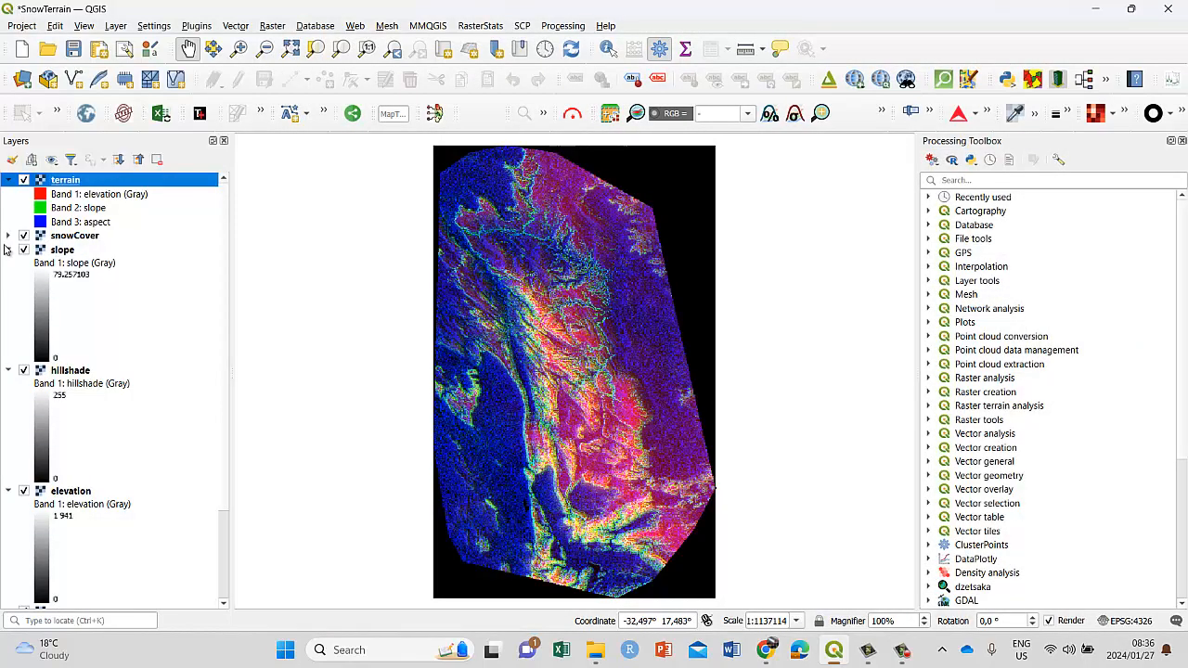
pyautogui.click(8, 250)
pyautogui.click(9, 264)
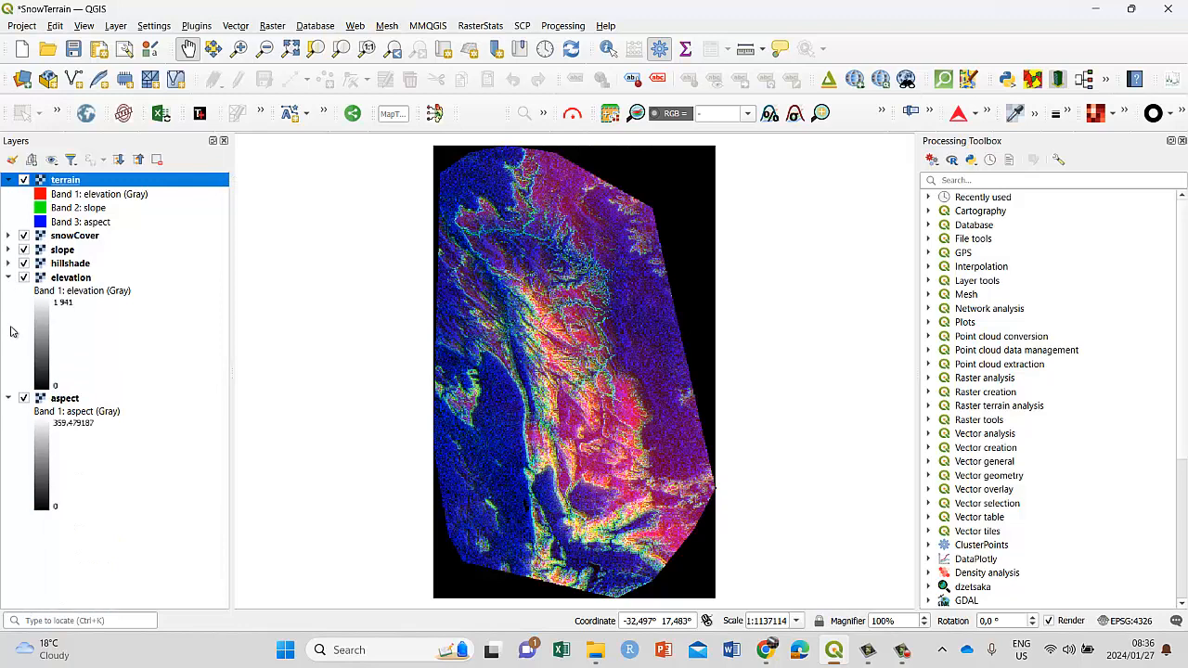
pyautogui.click(9, 278)
pyautogui.click(8, 292)
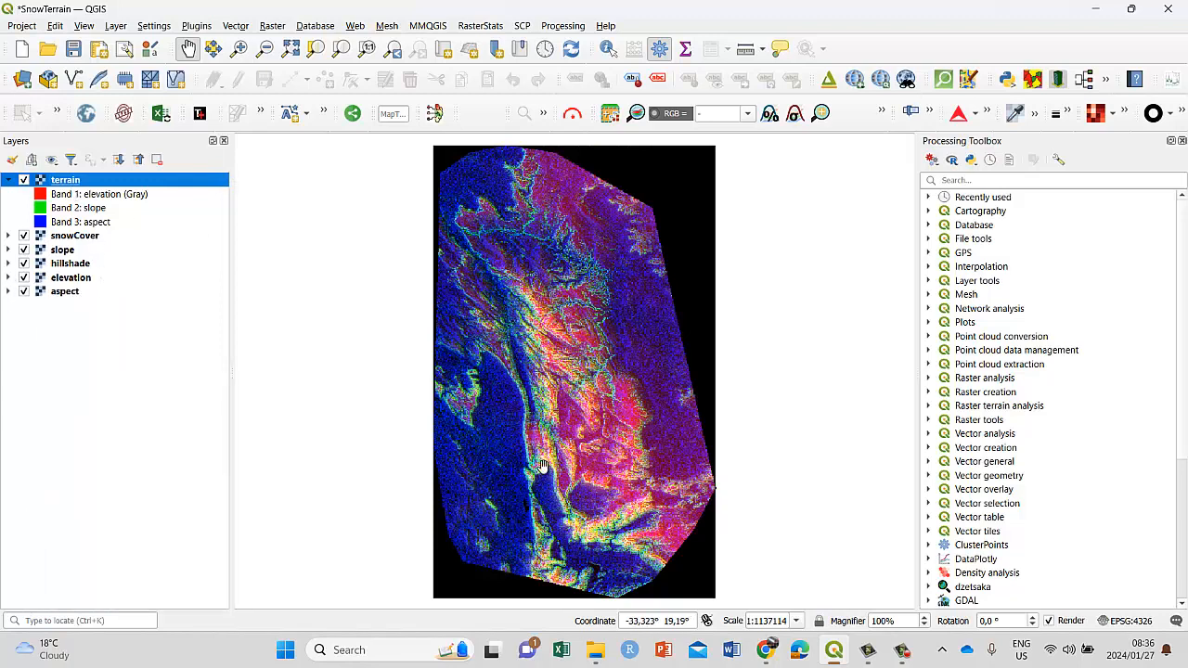
# Hide the terrain, slope, hillshade, elevation and aspect layers so only snowCover is shown, with terrain placed just above aspect.
pyautogui.click(23, 179)
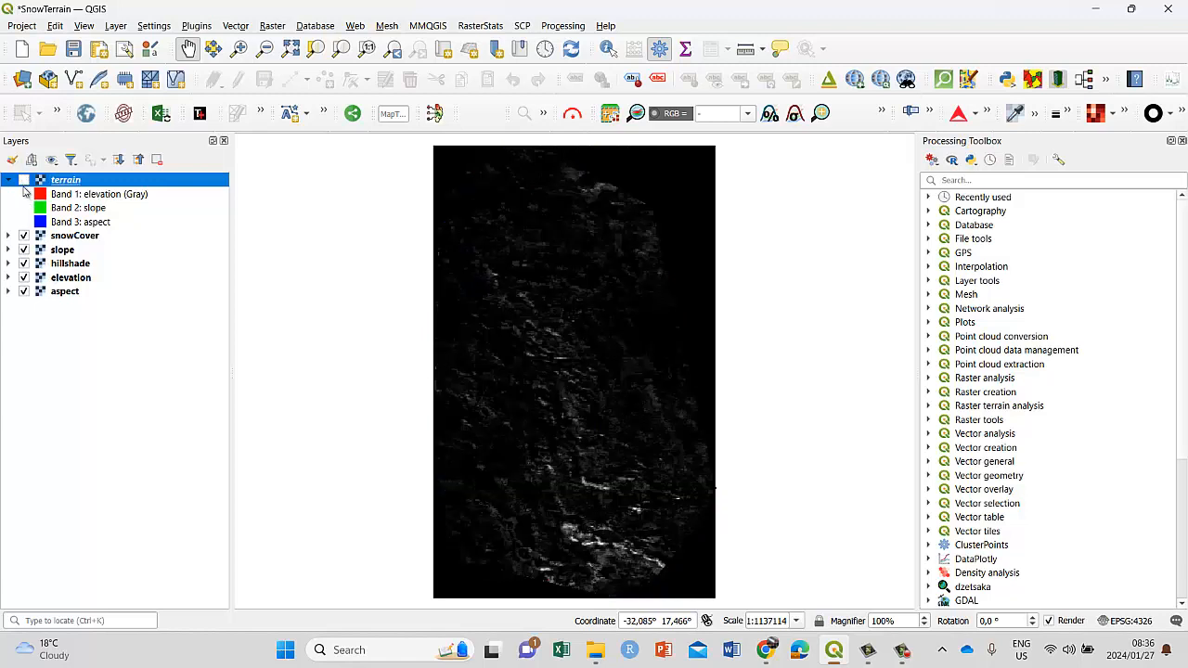
pyautogui.click(24, 250)
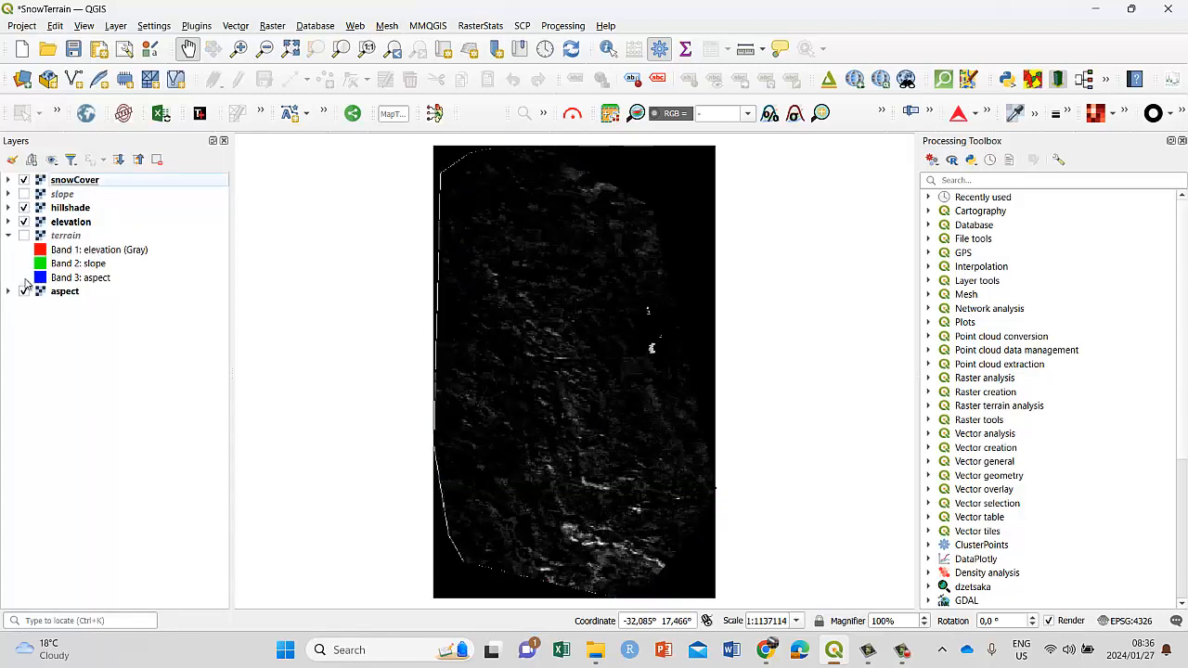
pyautogui.click(24, 207)
pyautogui.click(23, 222)
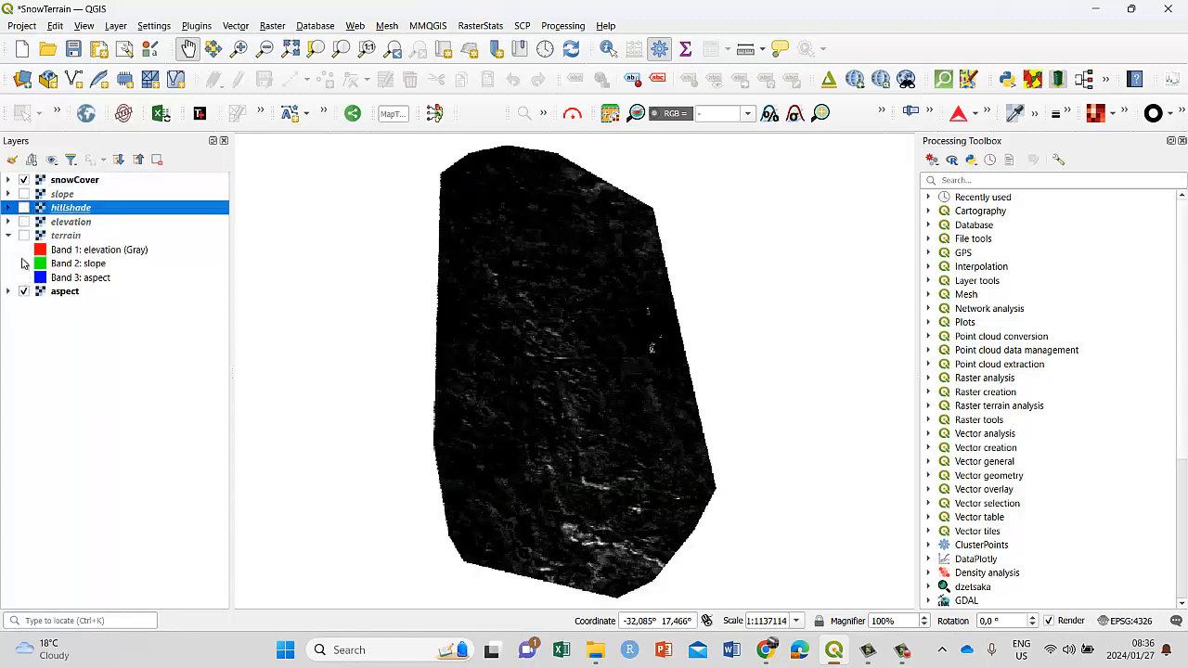
pyautogui.click(23, 292)
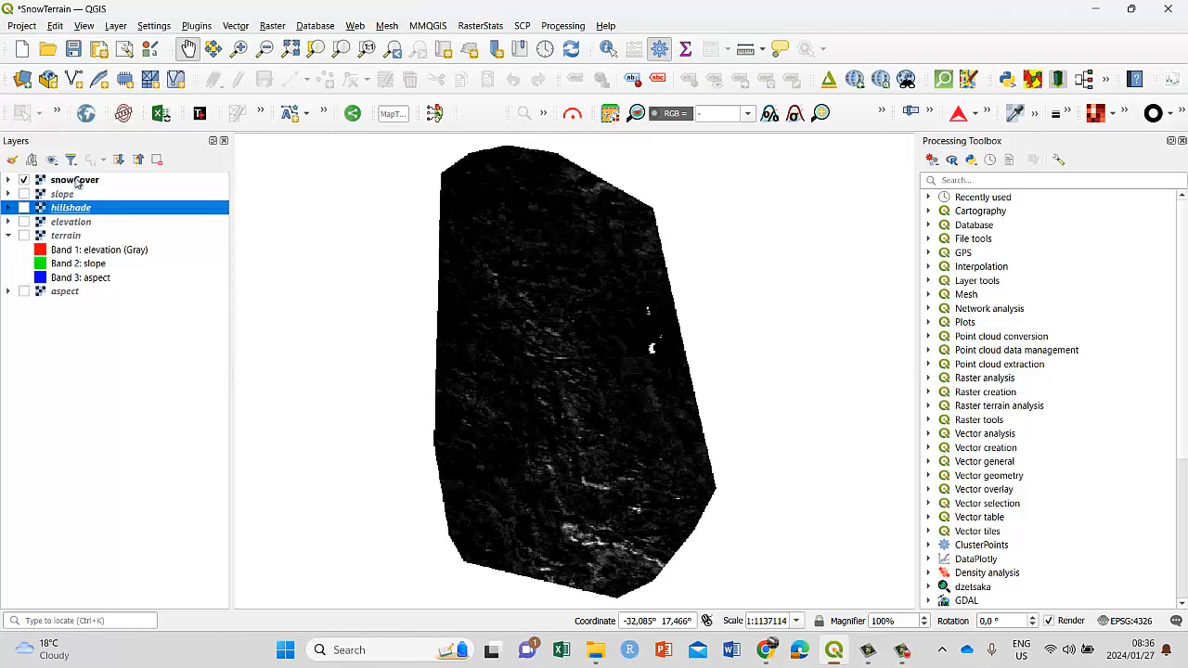
# Collapse the terrain legend and check the value range in the snowCover legend, leaving both collapsed.
pyautogui.click(7, 236)
pyautogui.click(9, 180)
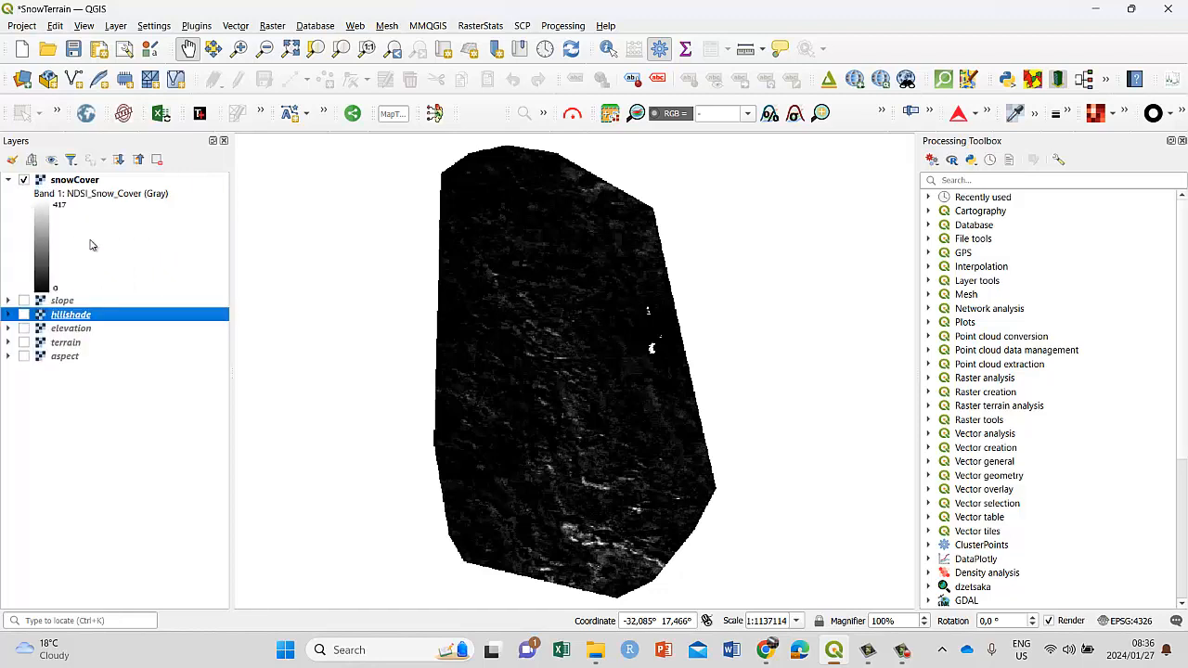
pyautogui.click(8, 180)
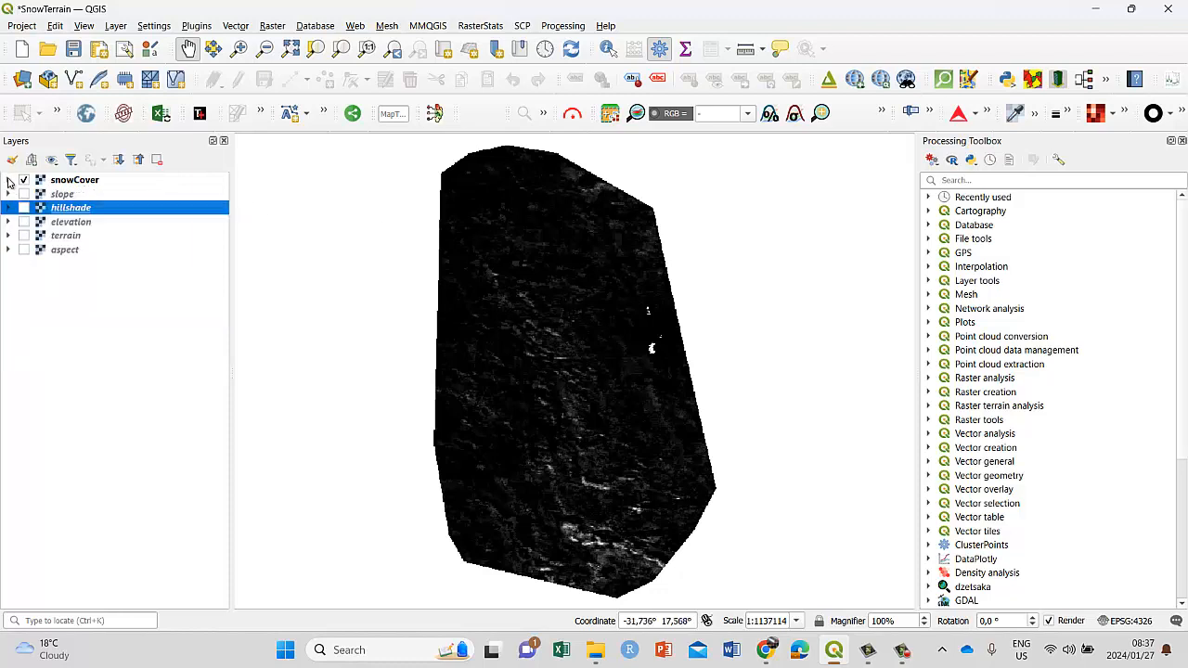
# Hide snowCover and view the slope and hillshade layers one at a time, hiding each again.
pyautogui.click(24, 194)
pyautogui.click(24, 180)
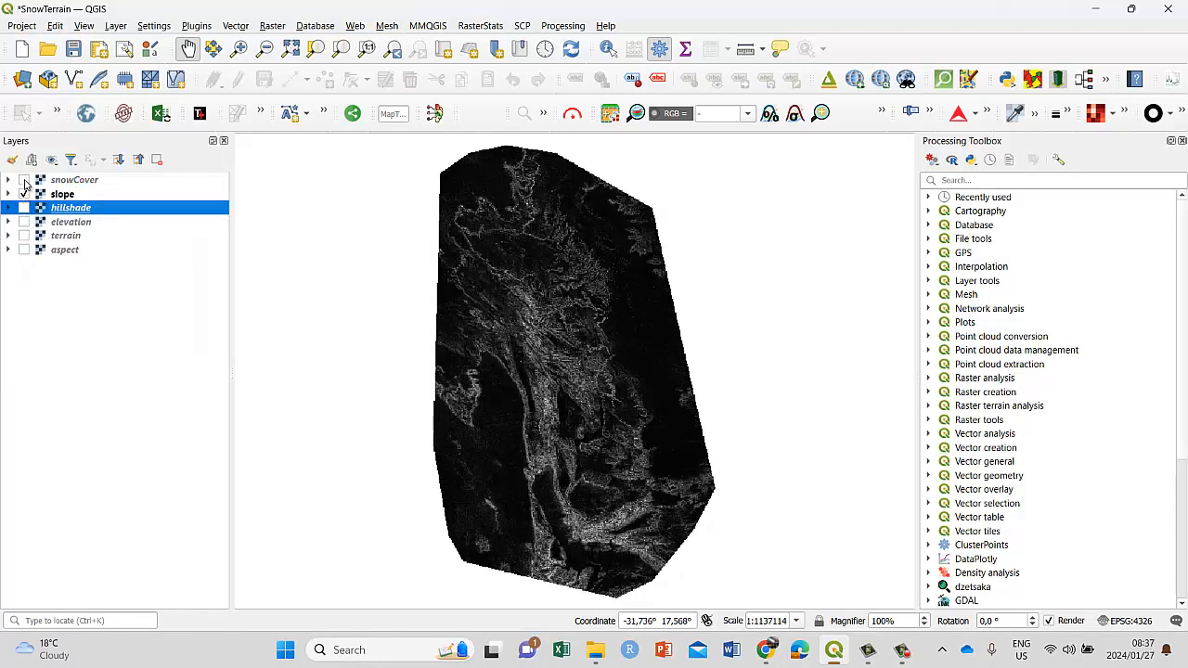
pyautogui.click(25, 194)
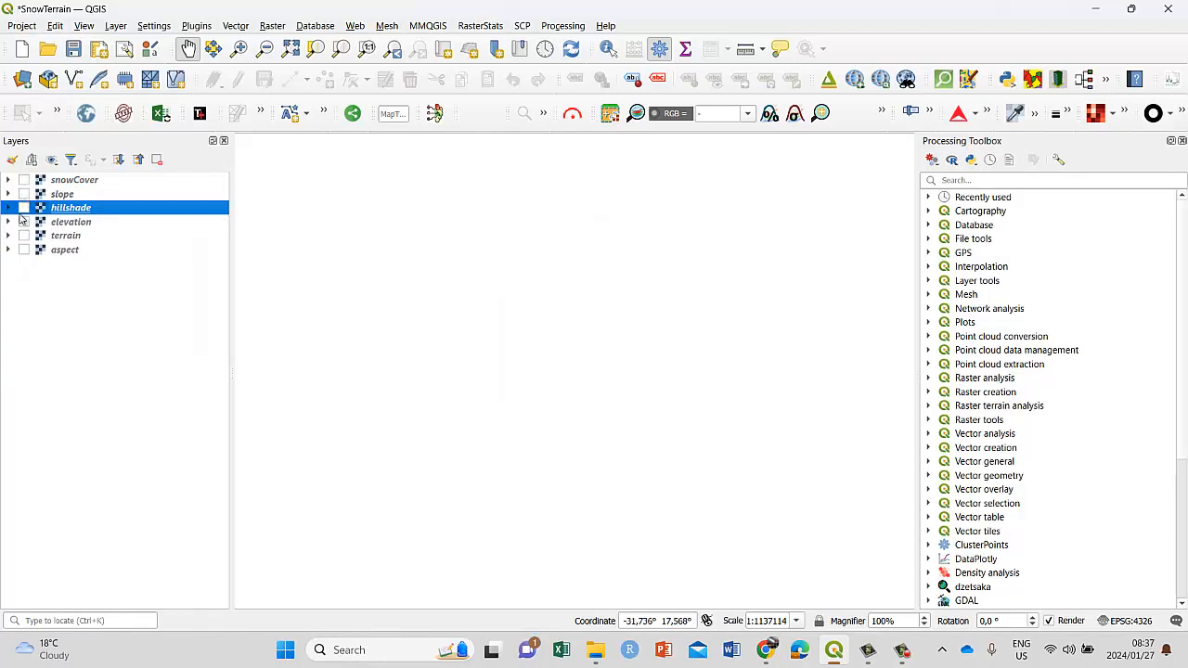
pyautogui.click(24, 208)
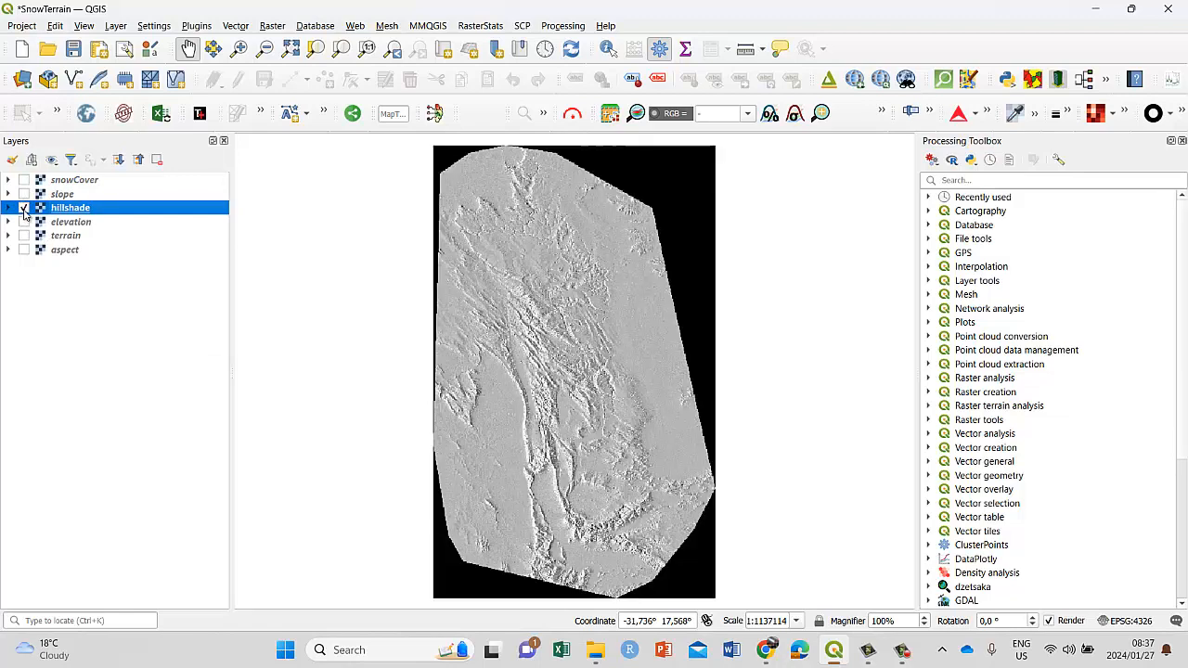
pyautogui.click(24, 208)
# Display the elevation layer, move it directly below snowCover in the layer order, and hide it again.
pyautogui.click(24, 221)
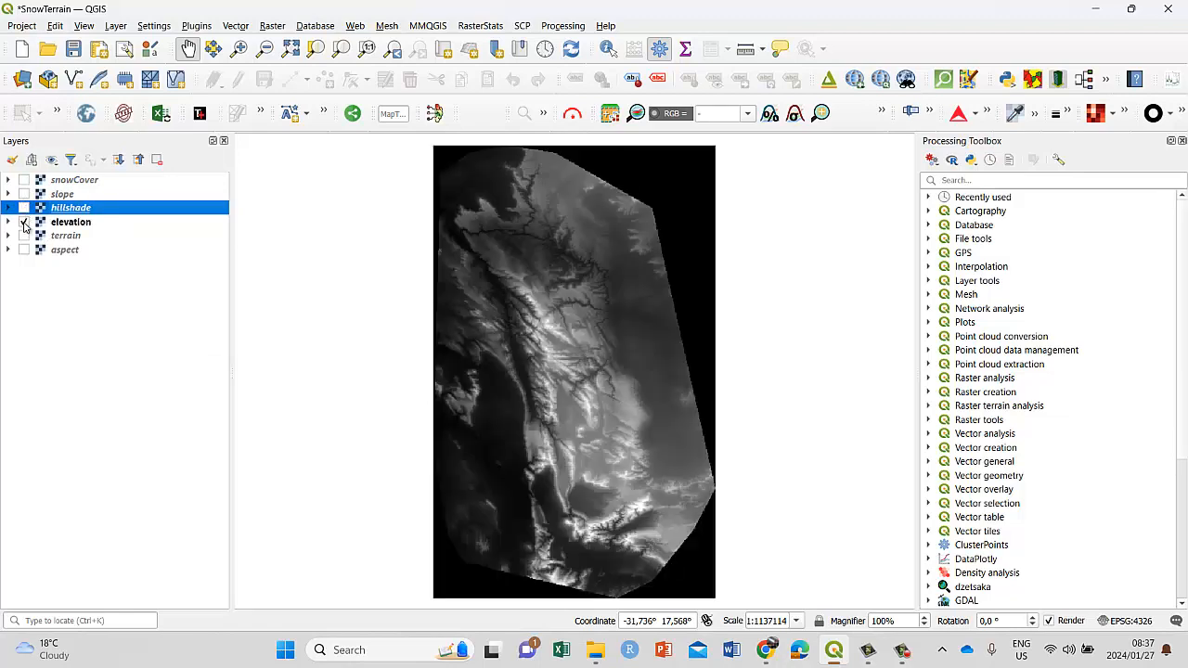
pyautogui.moveTo(70, 228); pyautogui.dragTo(75, 198)
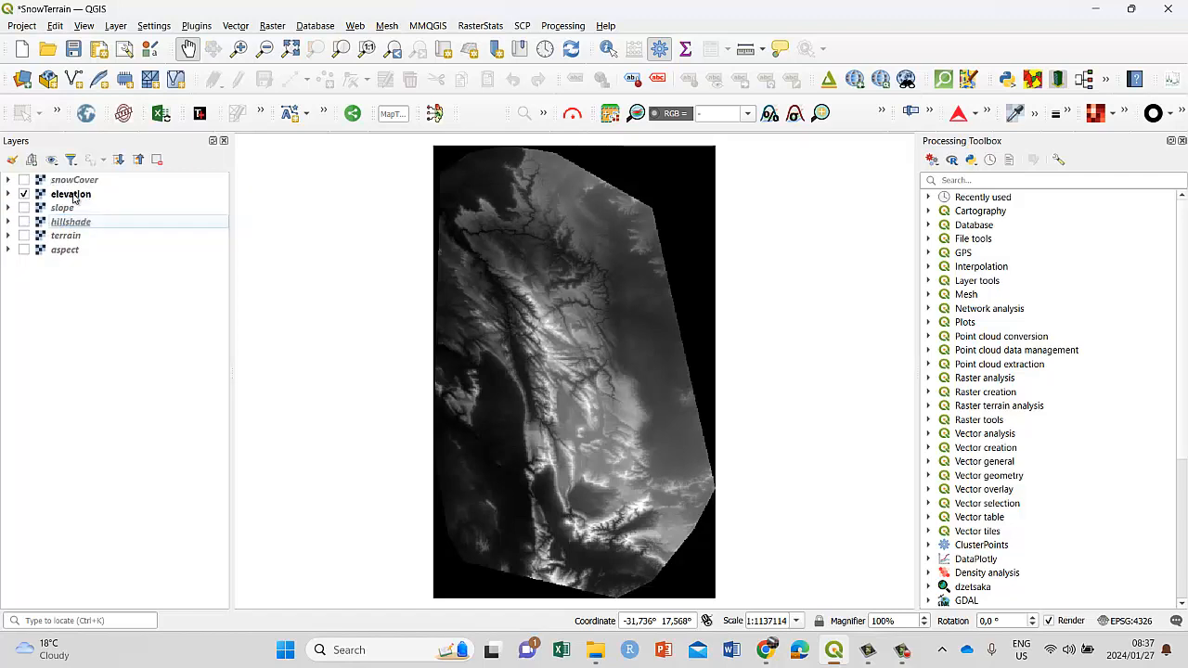
pyautogui.click(24, 194)
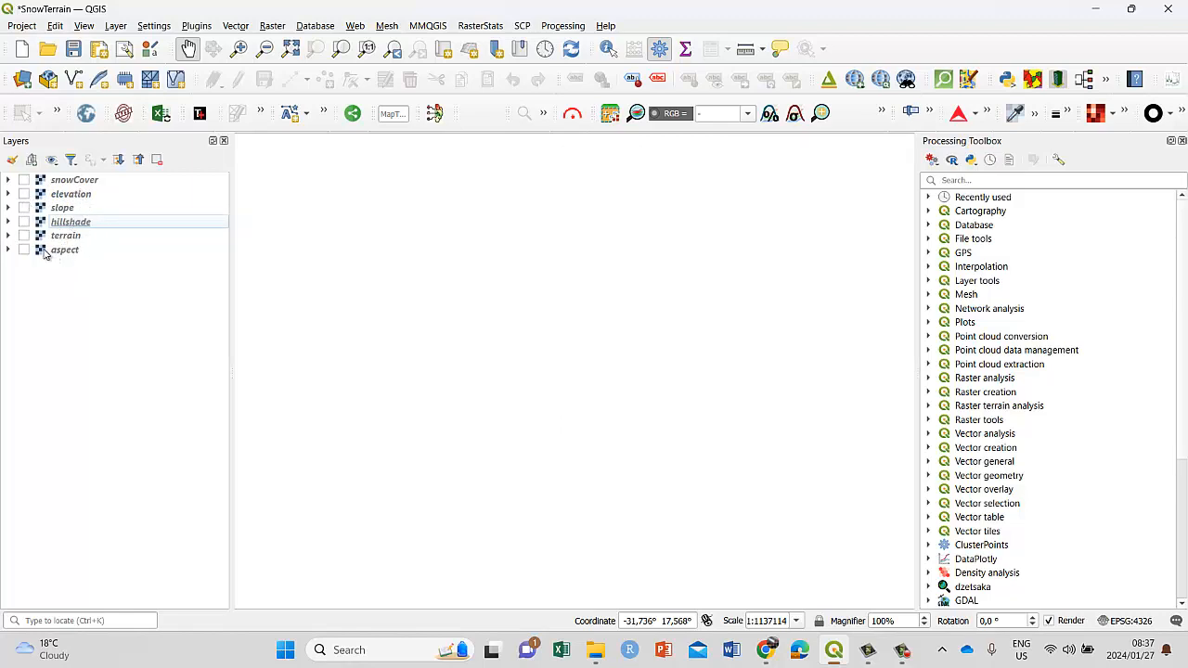
# View hillshade and hide it again, display terrain, move it below aspect at the end of the layer order, and hide it.
pyautogui.click(24, 222)
pyautogui.click(24, 221)
pyautogui.click(24, 236)
pyautogui.moveTo(70, 244); pyautogui.dragTo(69, 268)
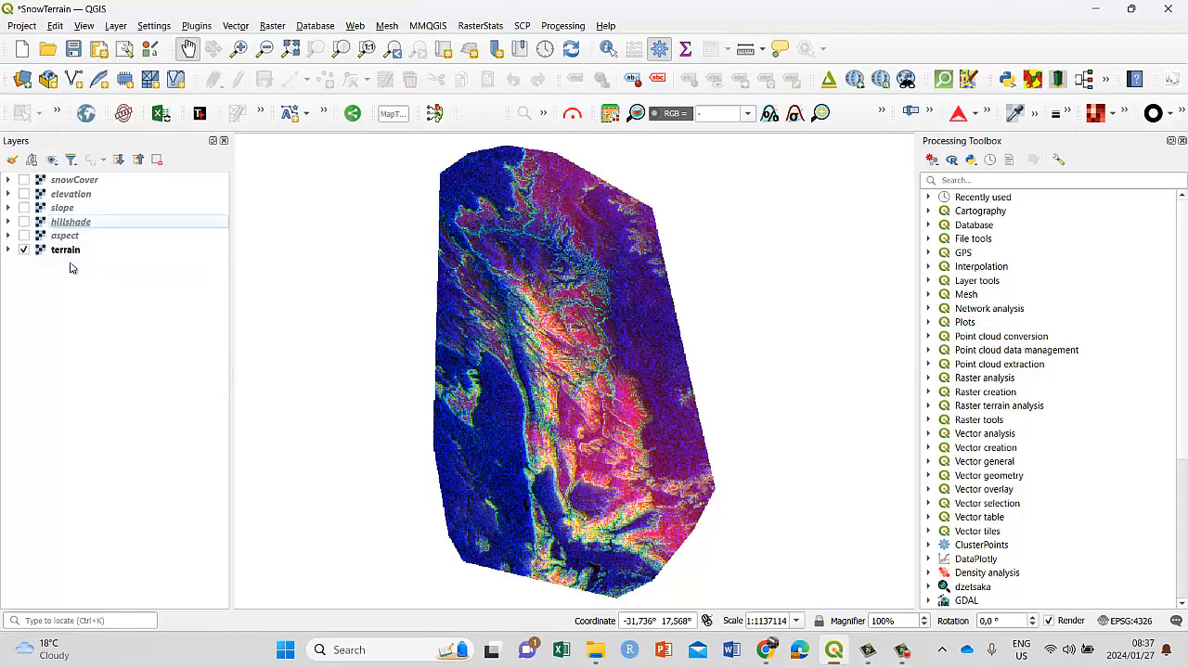
pyautogui.click(24, 250)
# View the aspect layer, switch the display to snowCover only, and save the project.
pyautogui.click(24, 236)
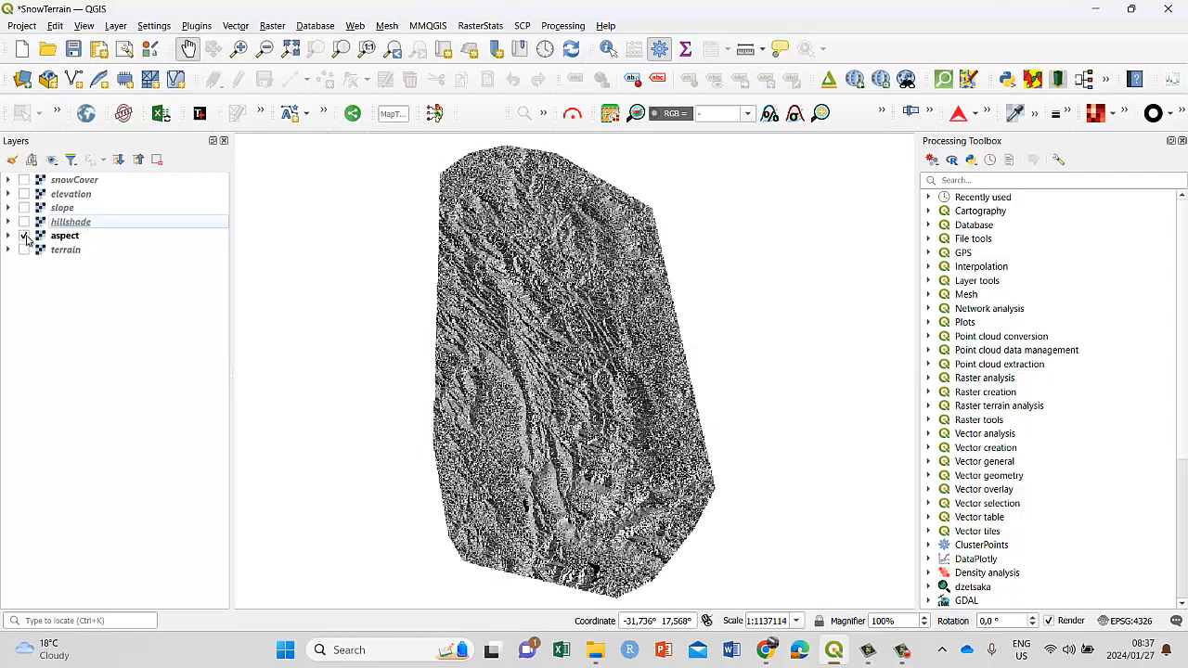
pyautogui.click(76, 238)
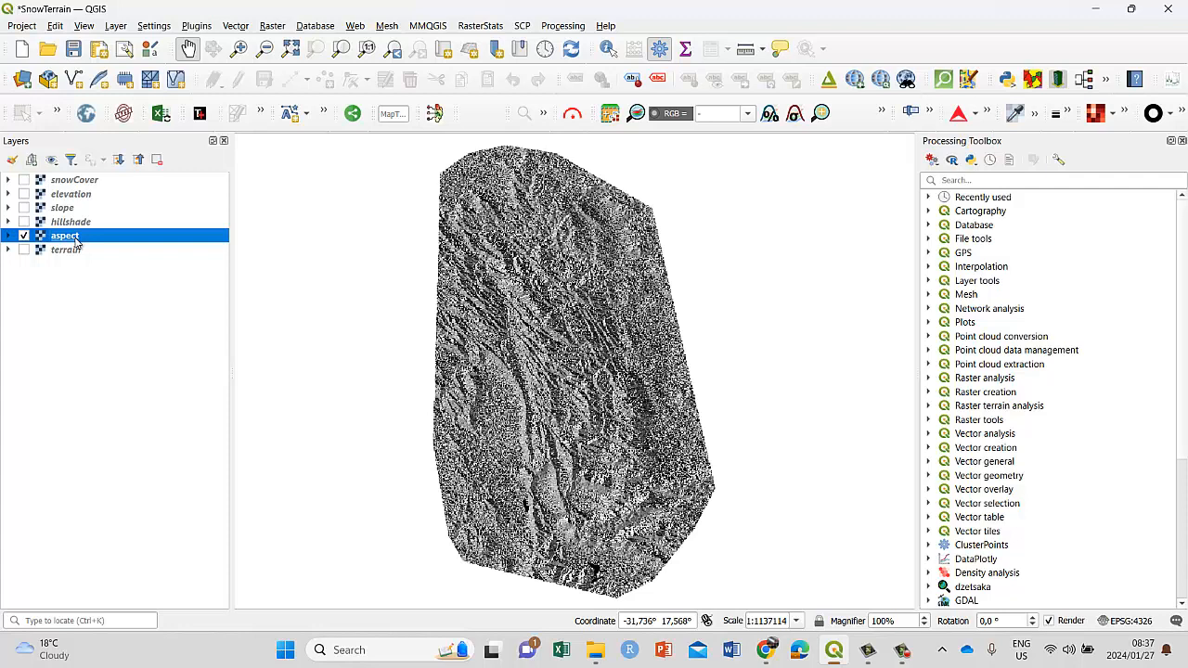
pyautogui.click(24, 180)
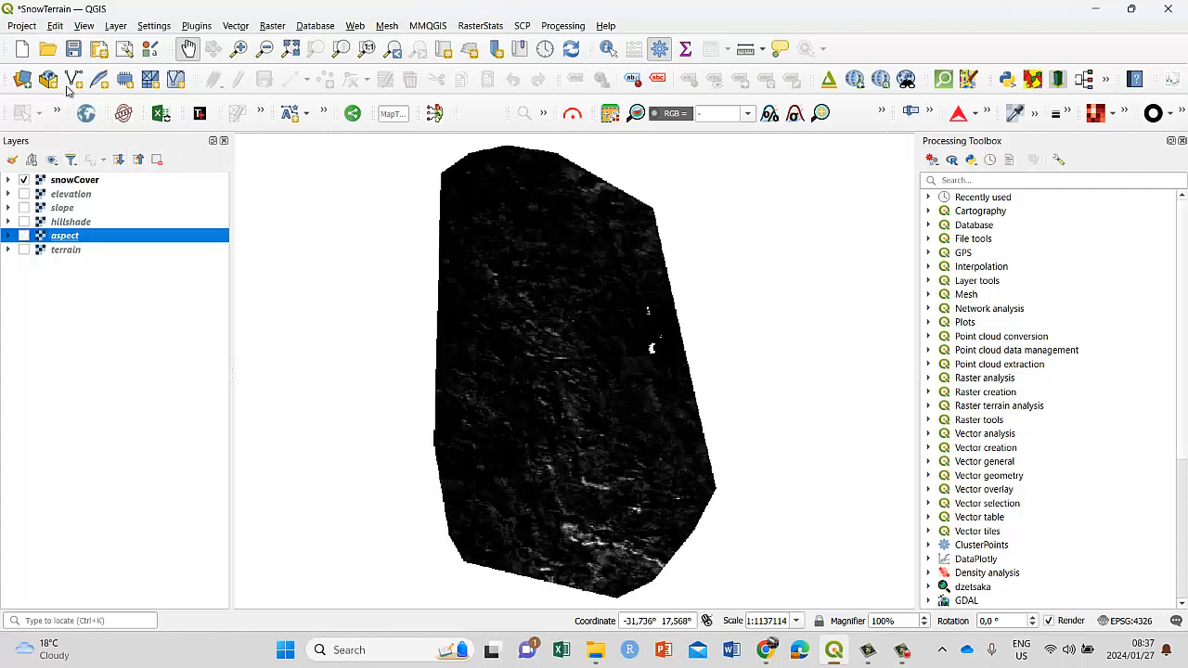
pyautogui.click(73, 48)
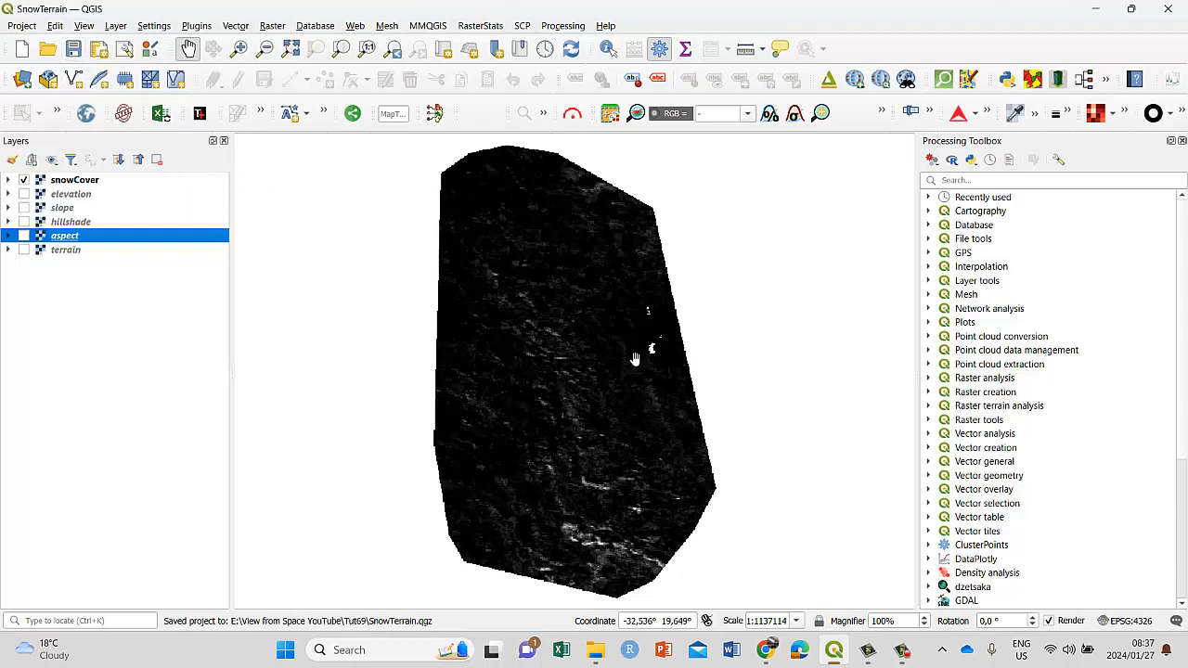
# Switch to the SnowTut1 Earth Engine script in Chrome, enlarge the code and task area to review it, and return to QGIS.
pyautogui.click(766, 650)
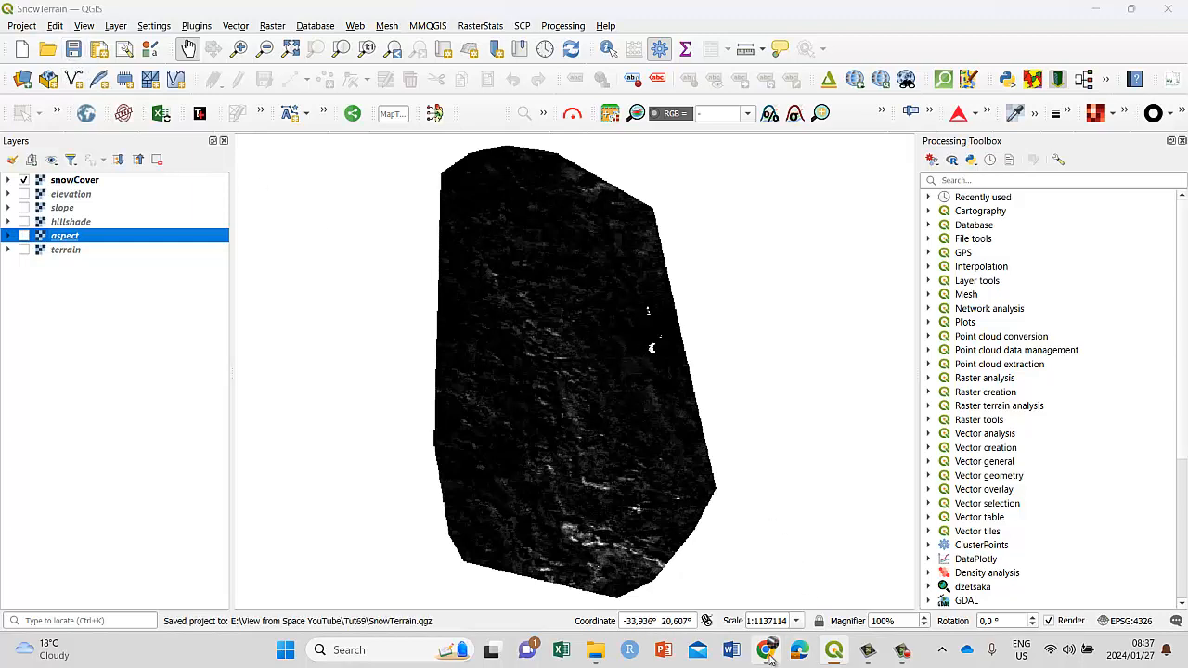
pyautogui.click(515, 16)
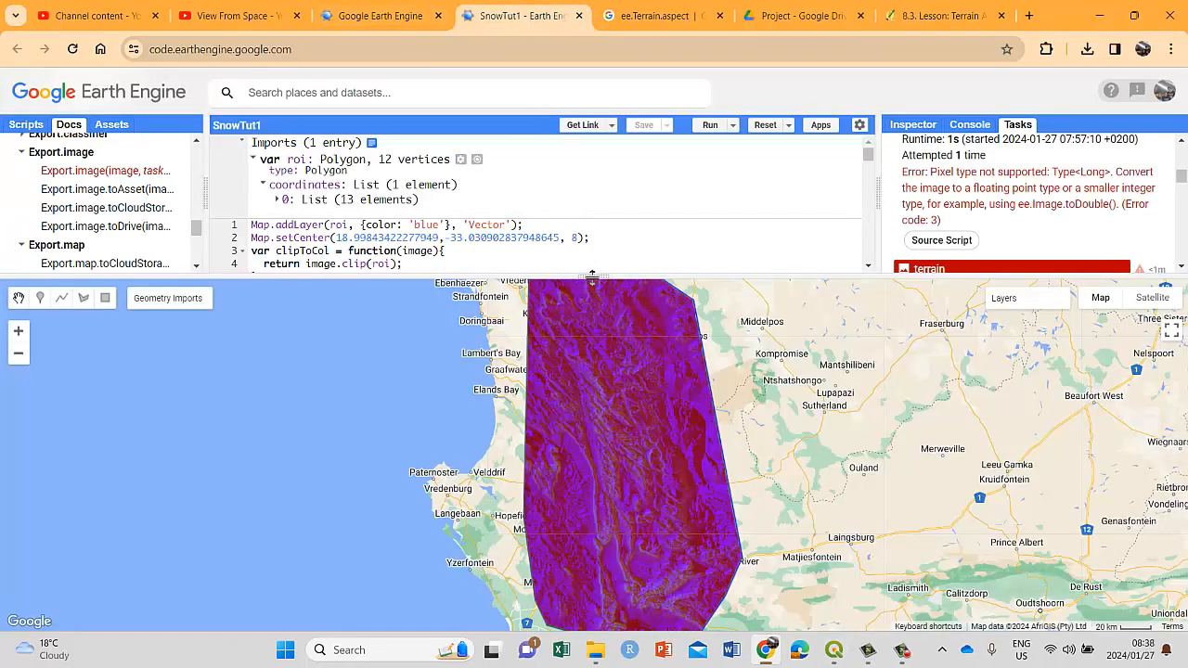
pyautogui.moveTo(593, 277); pyautogui.dragTo(594, 371)
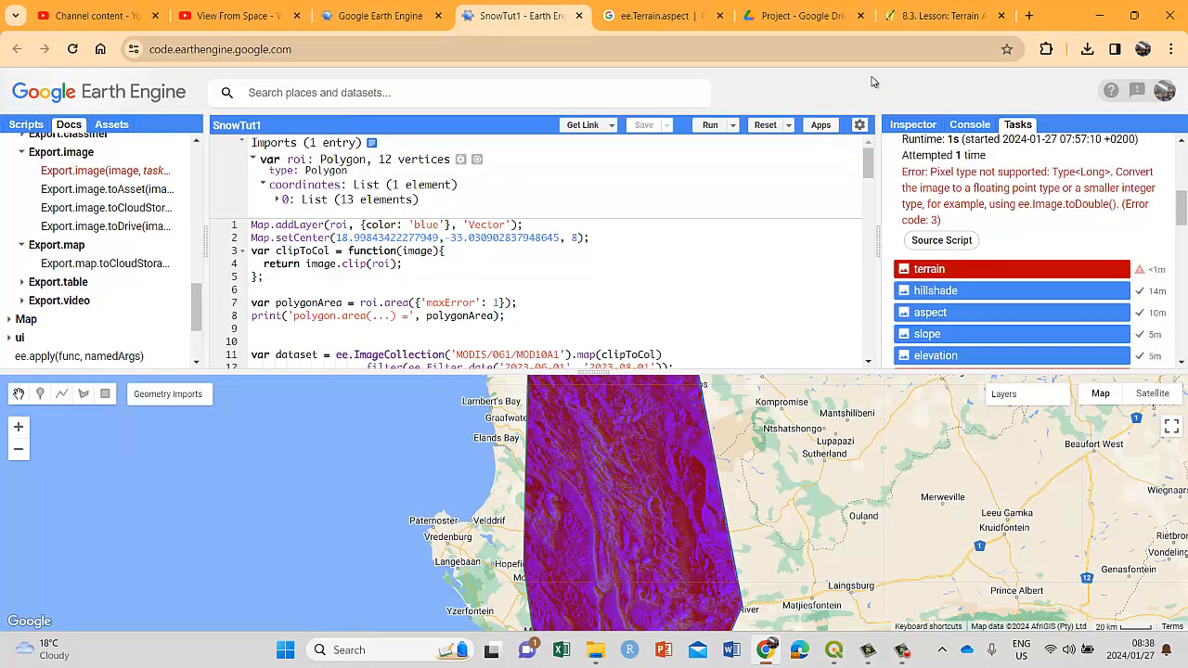
pyautogui.click(833, 650)
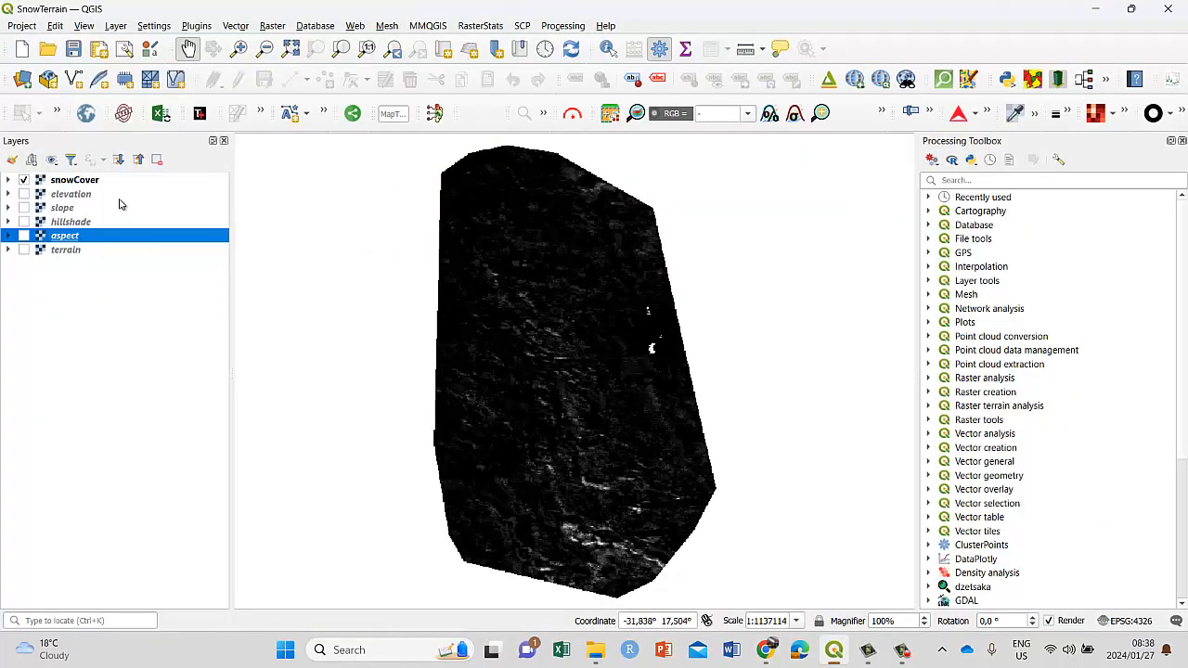
# View the snowCover and slope layers one at a time, leaving only hillshade displayed.
pyautogui.click(83, 183)
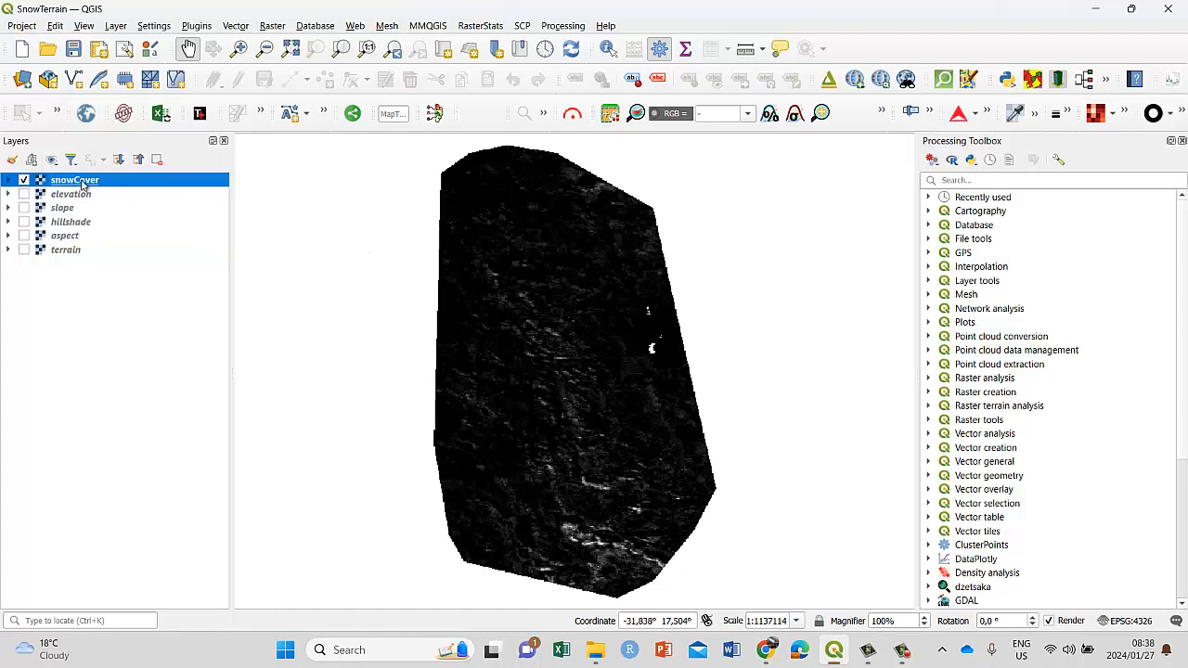
pyautogui.click(23, 181)
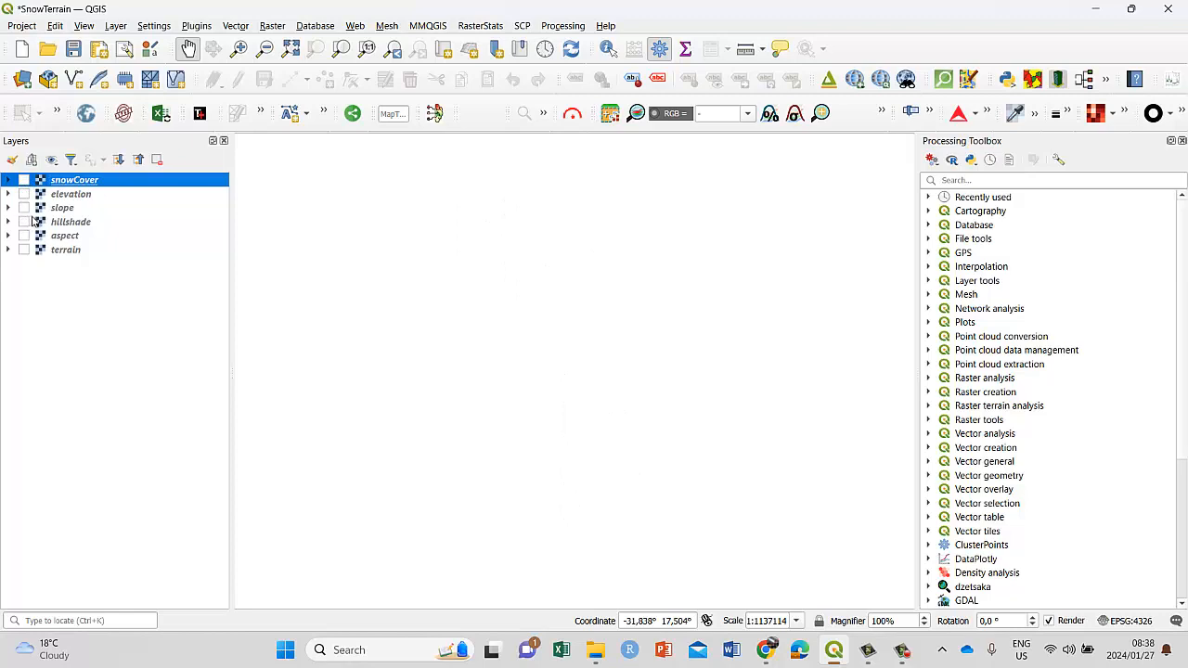
pyautogui.click(25, 180)
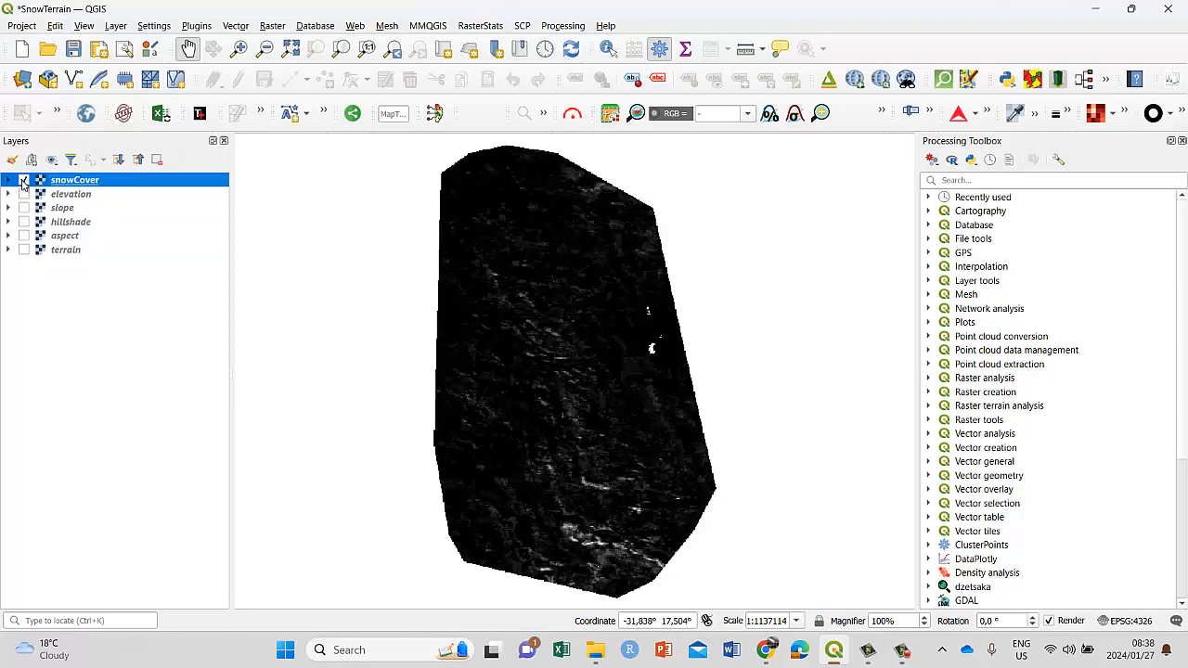
pyautogui.click(24, 180)
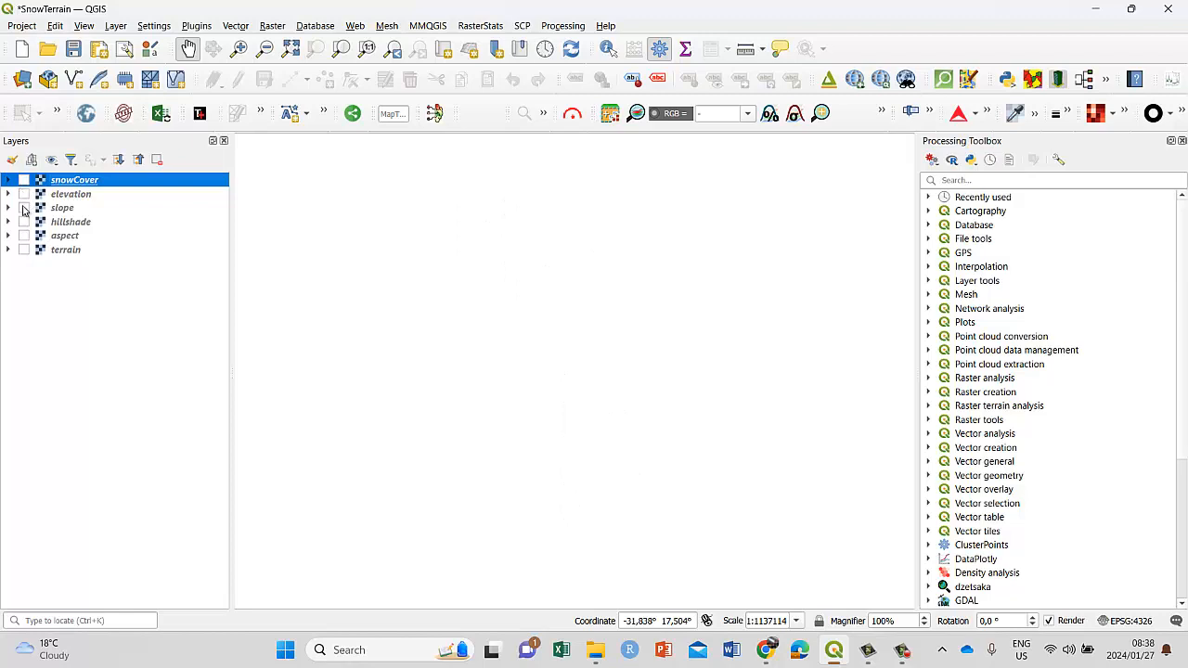
pyautogui.click(24, 208)
pyautogui.click(24, 208)
pyautogui.click(24, 222)
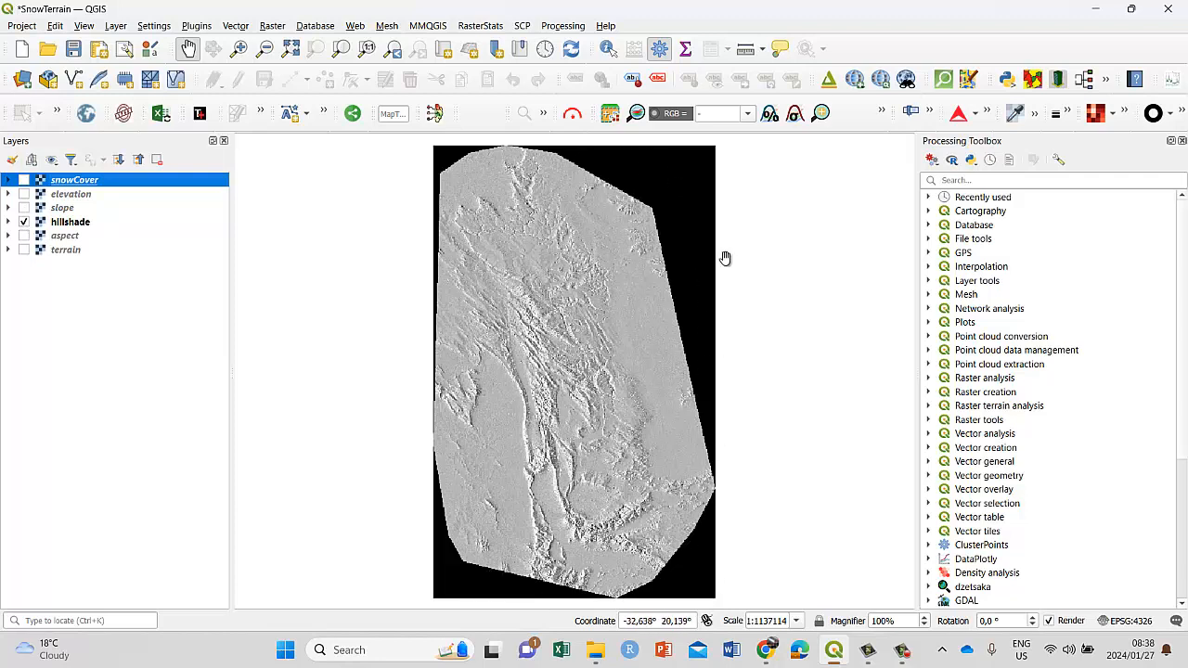
# Render the hillshade layer as singleband pseudocolor with a minimum of 1 and out-of-range values clipped.
pyautogui.click(52, 224)
pyautogui.rightClick(52, 223)
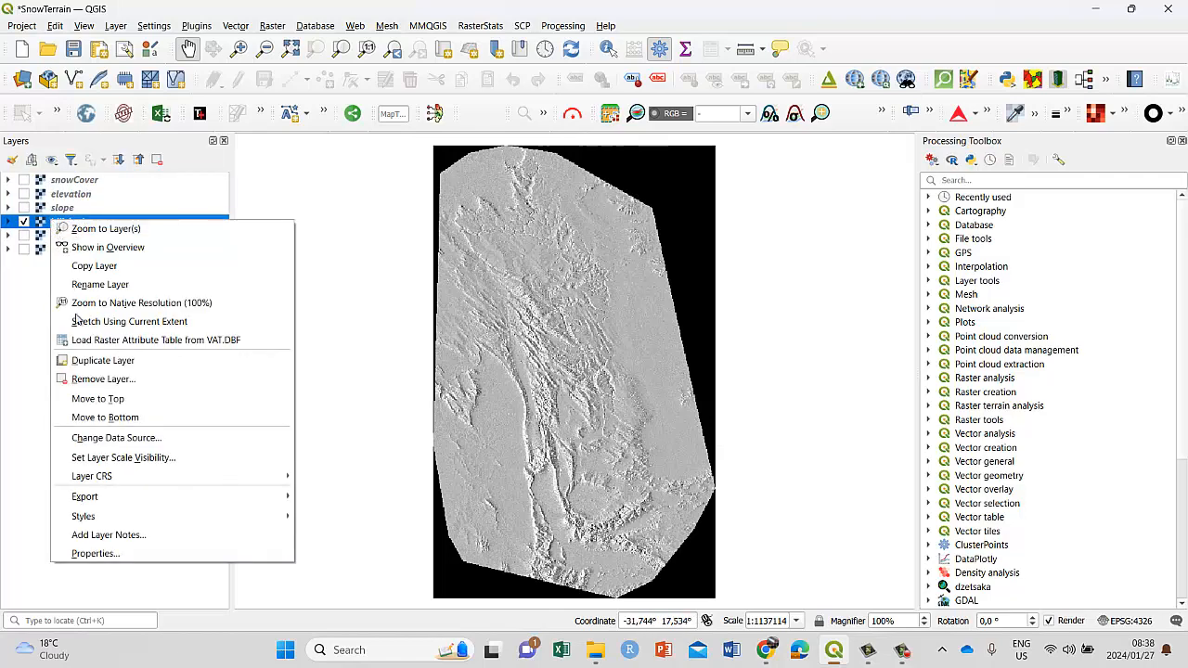
pyautogui.click(97, 554)
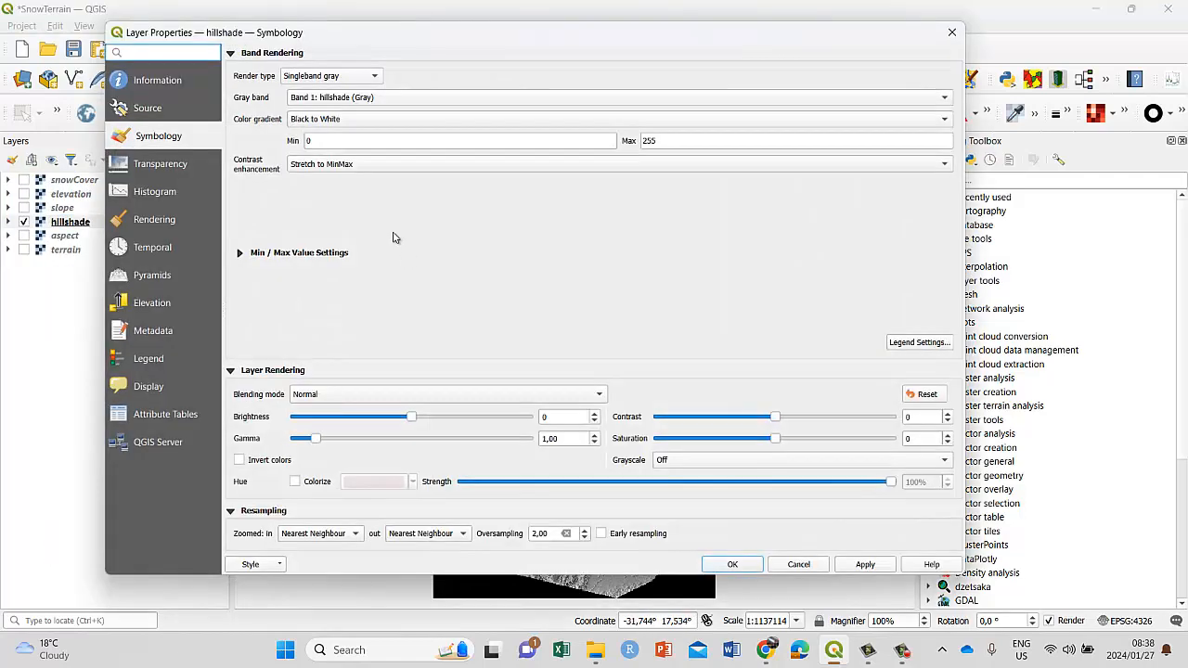
pyautogui.click(375, 76)
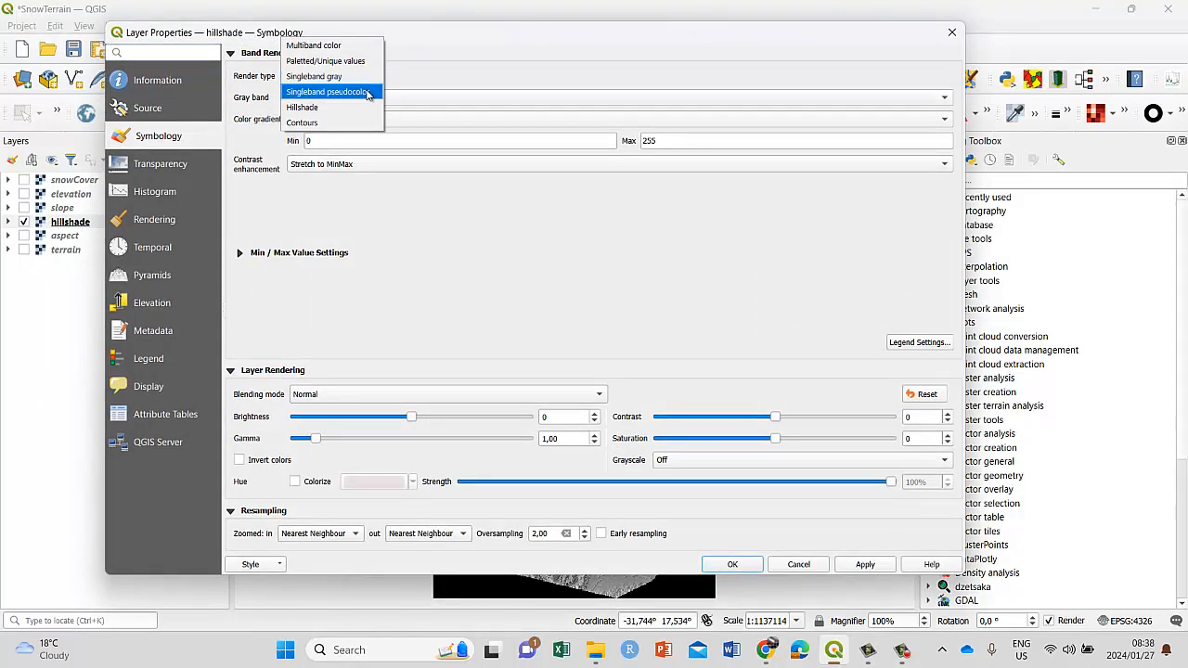
pyautogui.click(371, 90)
pyautogui.doubleClick(417, 122)
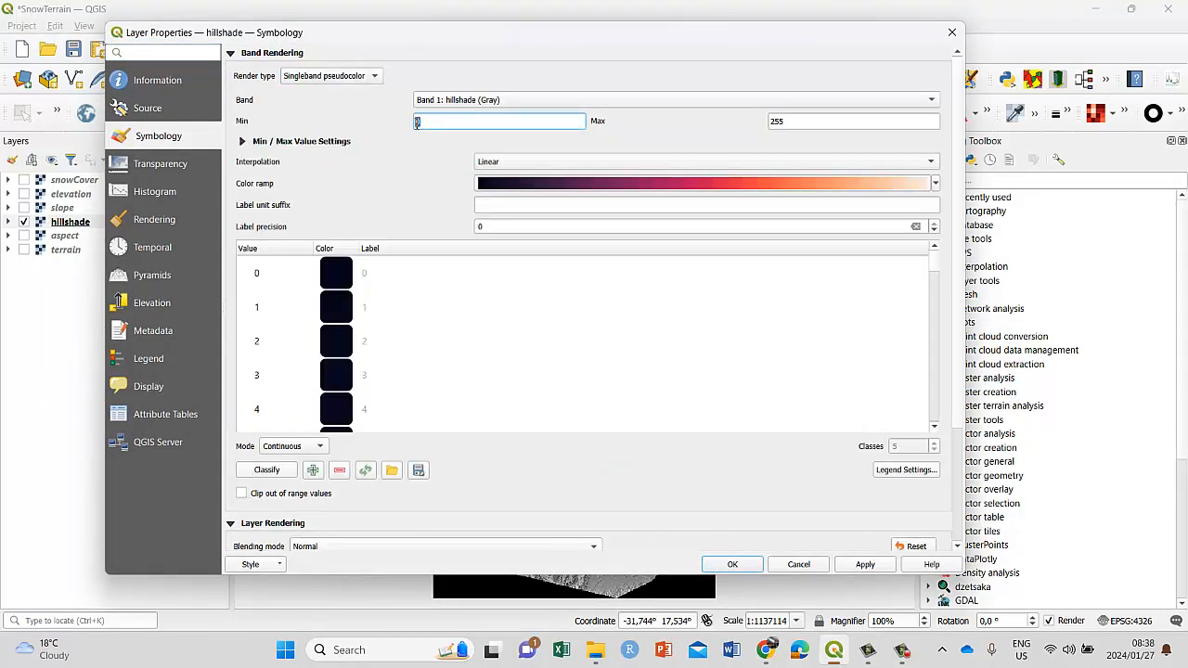
pyautogui.write('1')
pyautogui.click(242, 493)
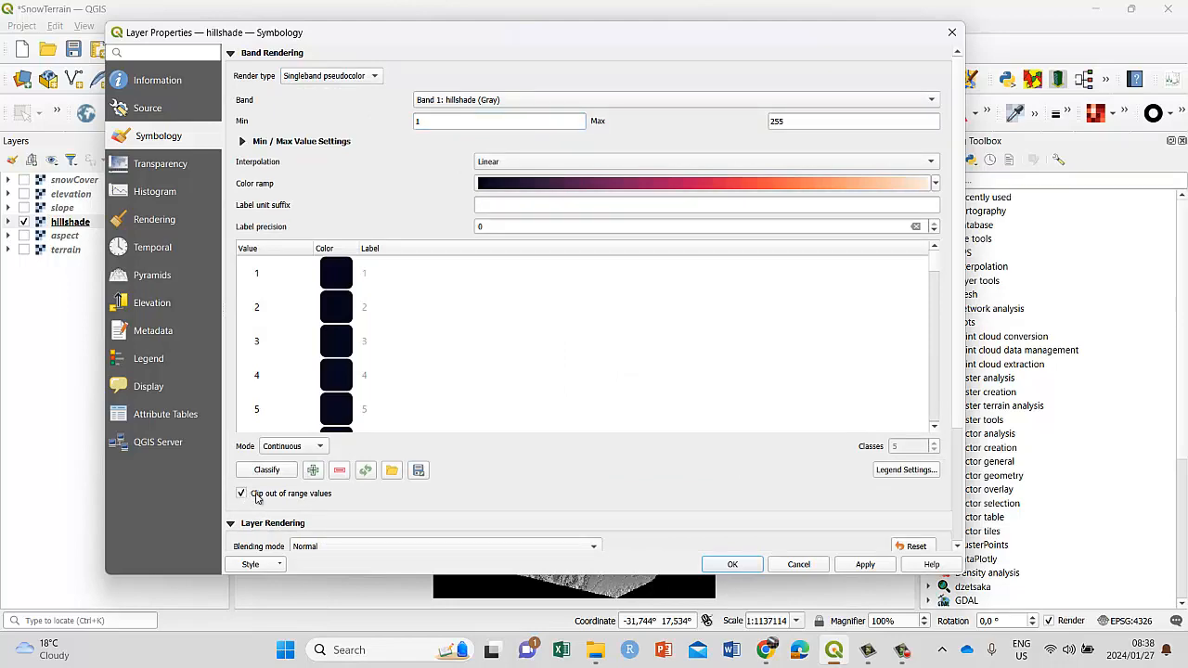
pyautogui.click(864, 564)
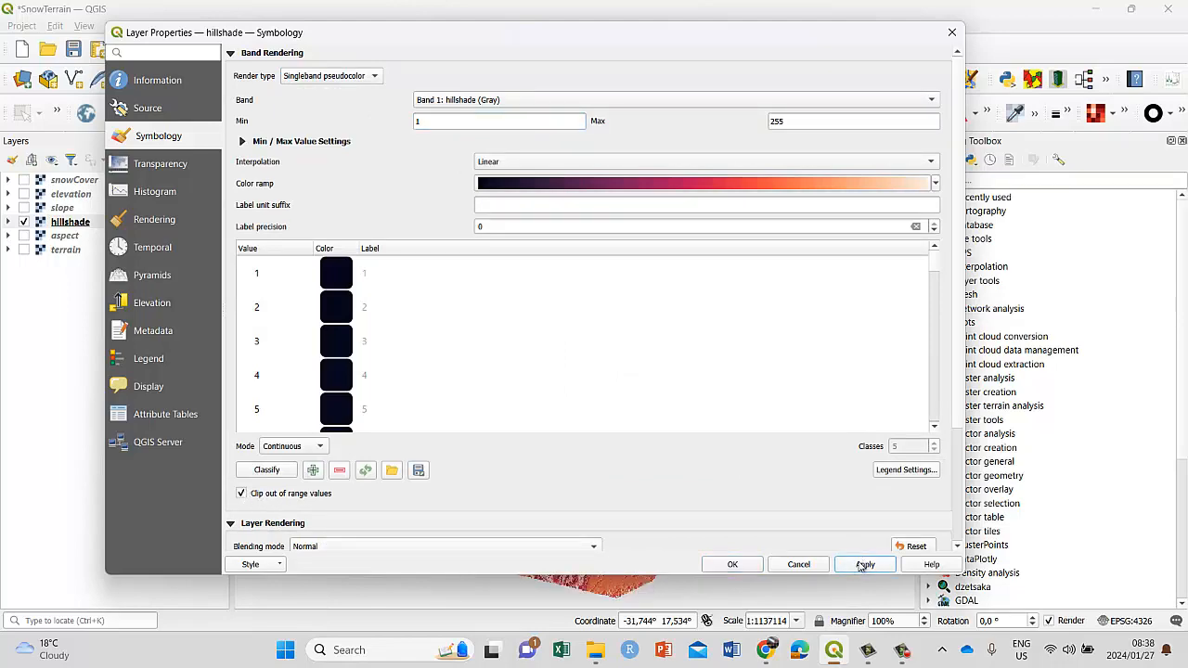
pyautogui.click(733, 564)
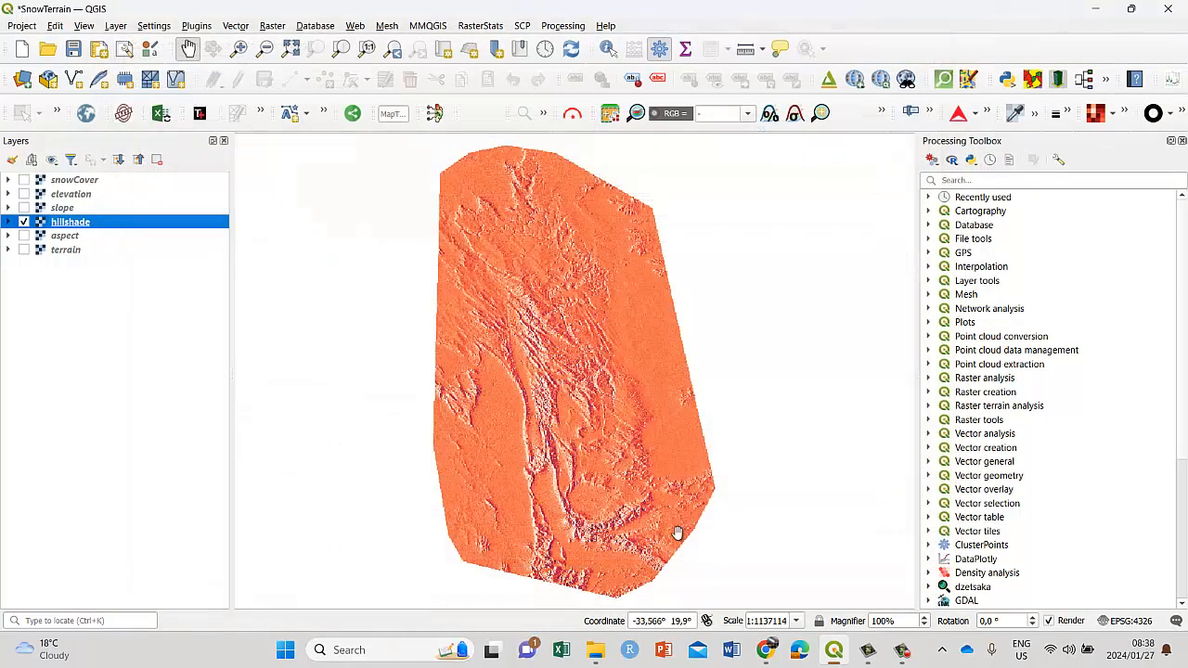
# Check the hillshade legend and toggle the layer's visibility, leaving the legend collapsed and the layer shown.
pyautogui.click(9, 222)
pyautogui.click(24, 222)
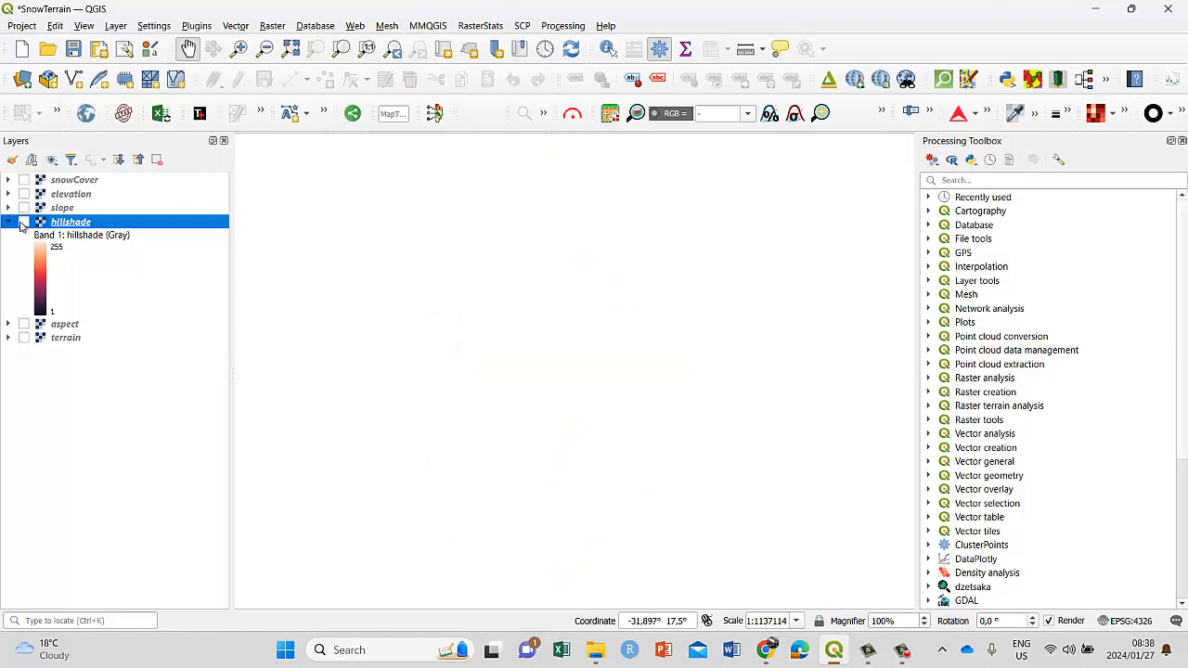
pyautogui.click(24, 222)
pyautogui.click(9, 221)
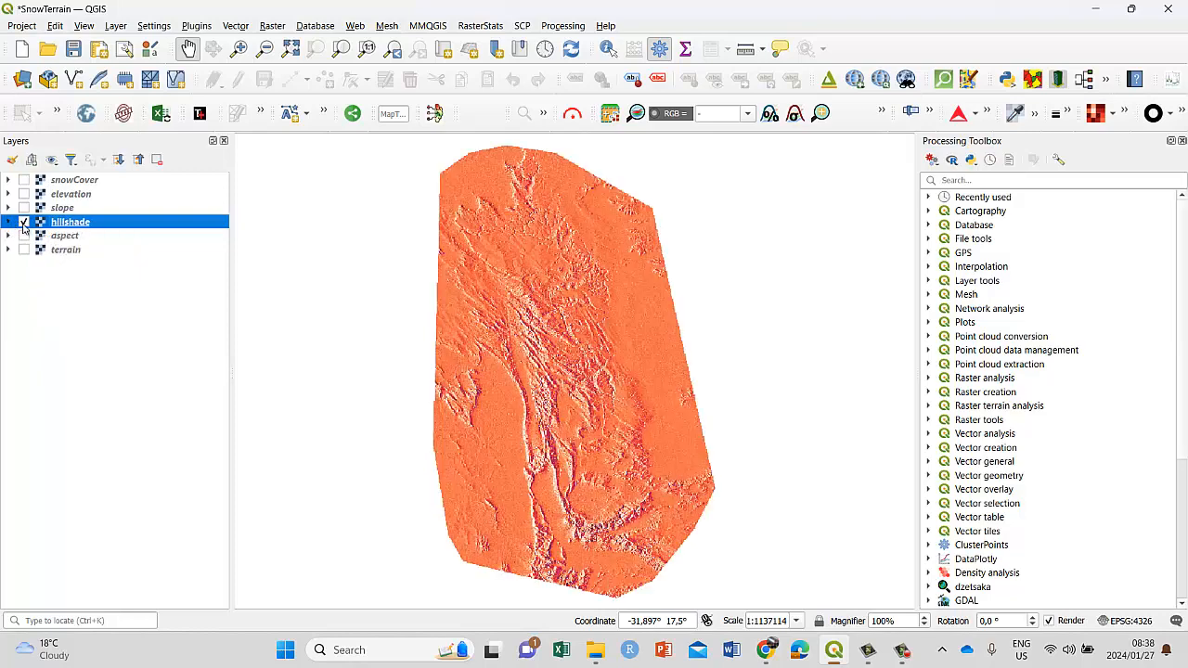
# Hide hillshade and view the aspect, terrain and slope layers one at a time, leaving only elevation displayed.
pyautogui.click(24, 223)
pyautogui.click(24, 236)
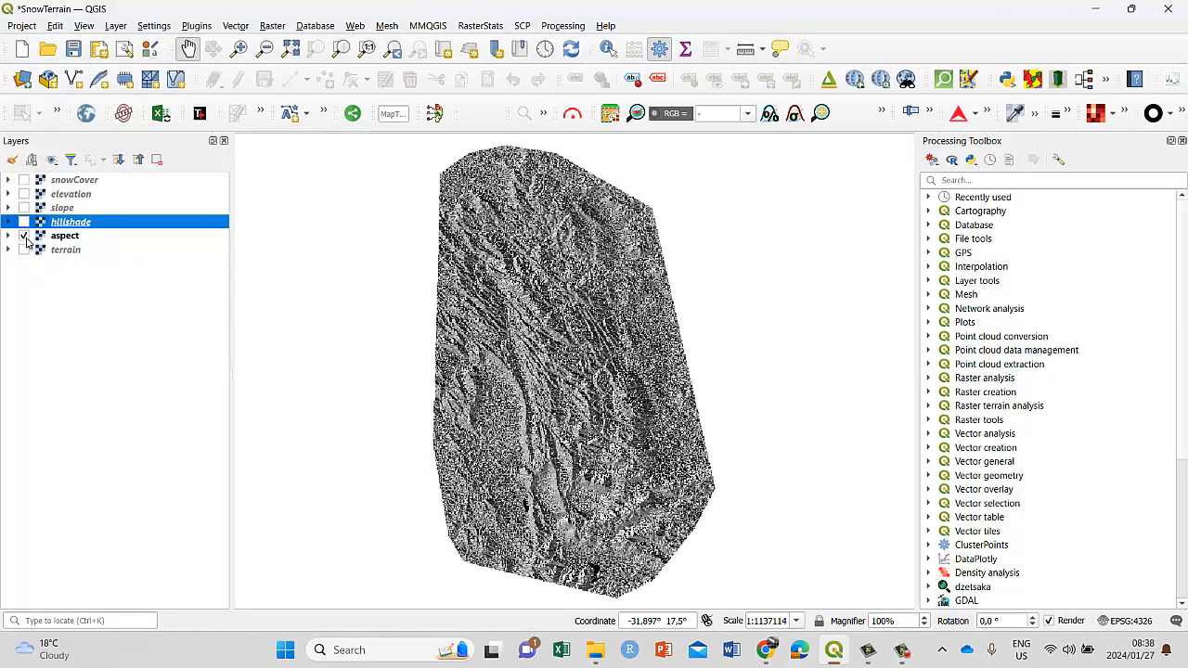
pyautogui.click(25, 236)
pyautogui.click(24, 250)
pyautogui.click(24, 250)
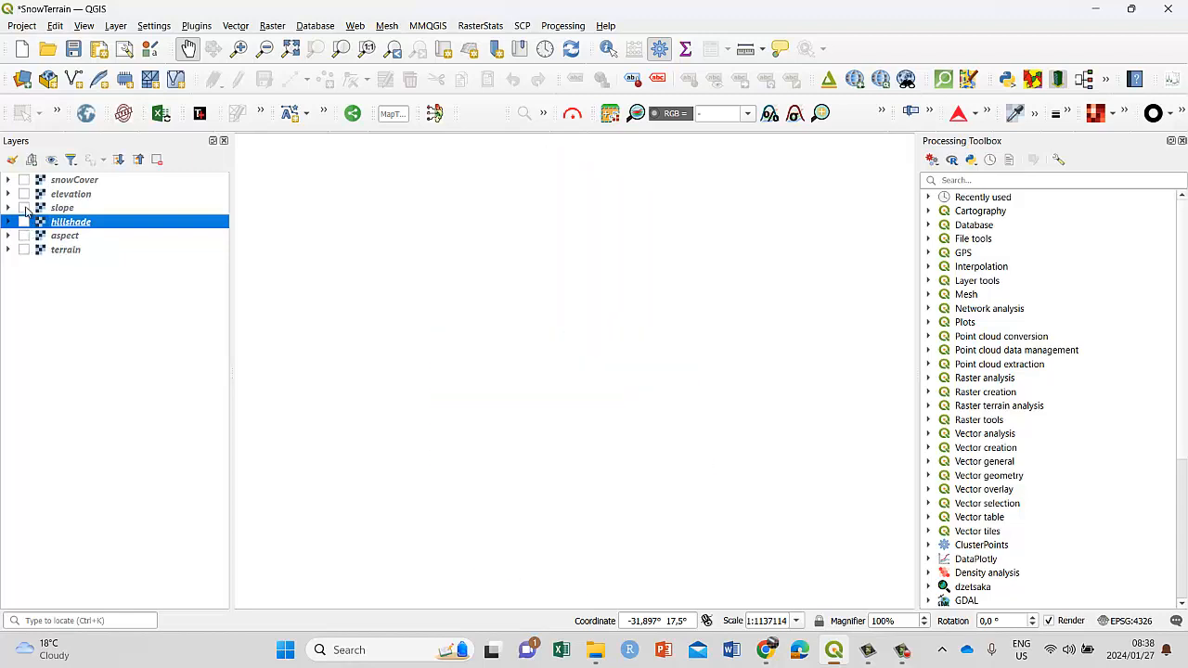
pyautogui.click(24, 208)
pyautogui.click(24, 208)
pyautogui.click(24, 194)
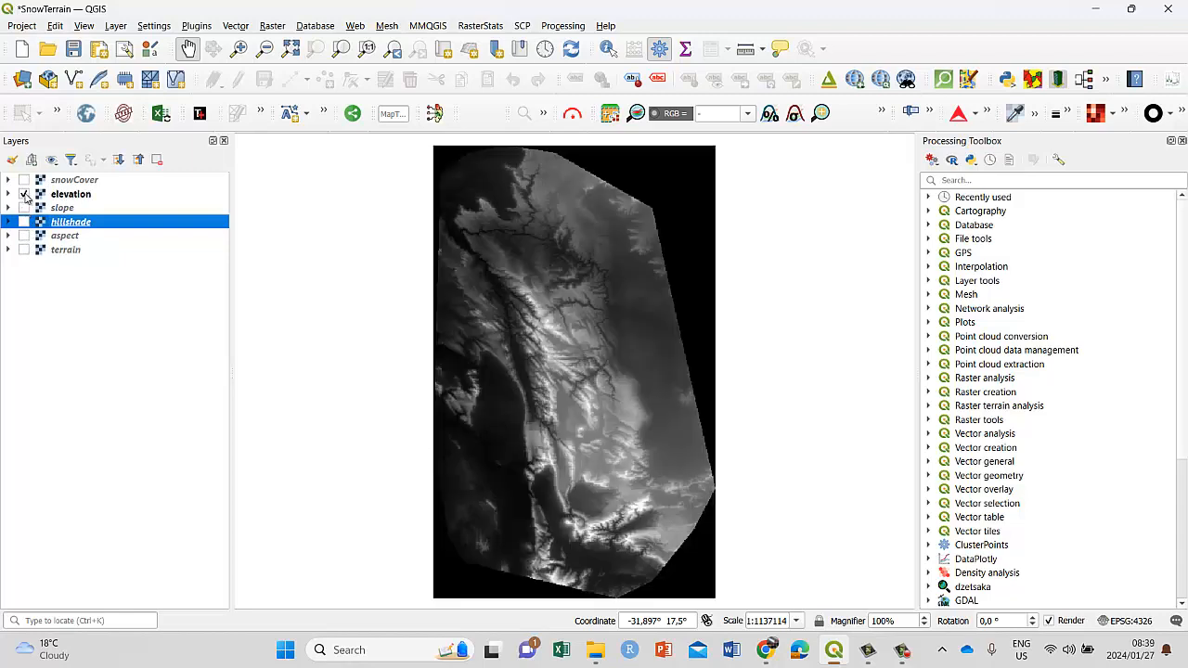
# Render the elevation layer as singleband pseudocolor with a minimum of 1, reclassify it and apply the style.
pyautogui.rightClick(63, 196)
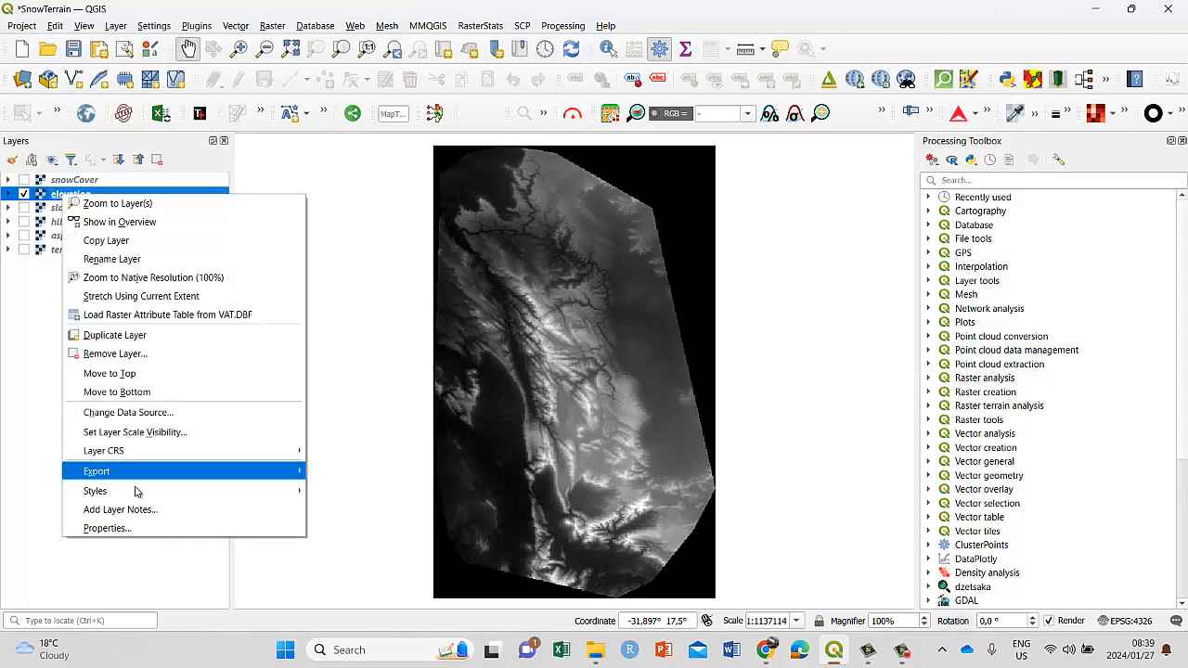
pyautogui.click(141, 528)
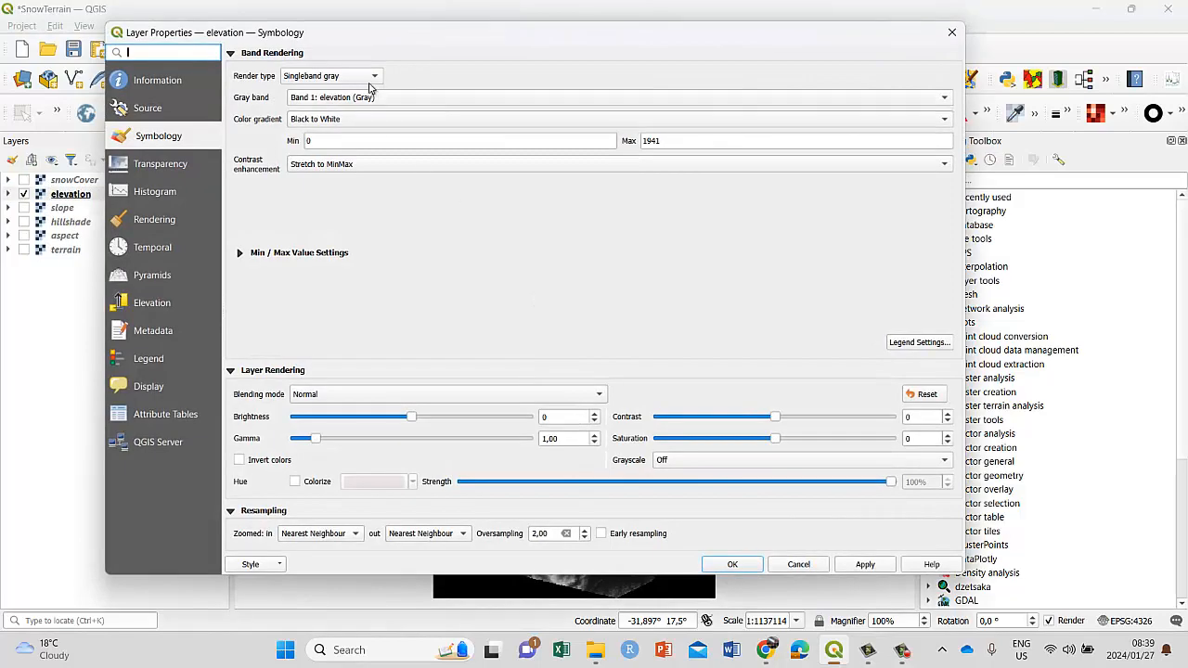
pyautogui.click(378, 80)
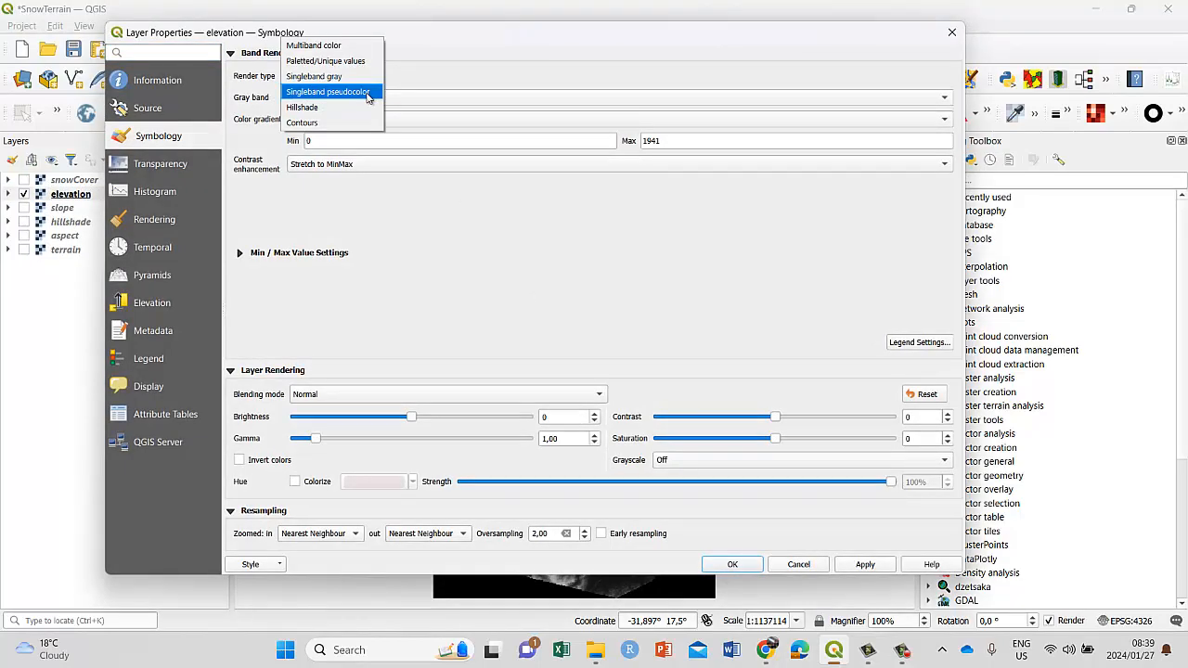
pyautogui.click(370, 91)
pyautogui.doubleClick(418, 121)
pyautogui.write('1')
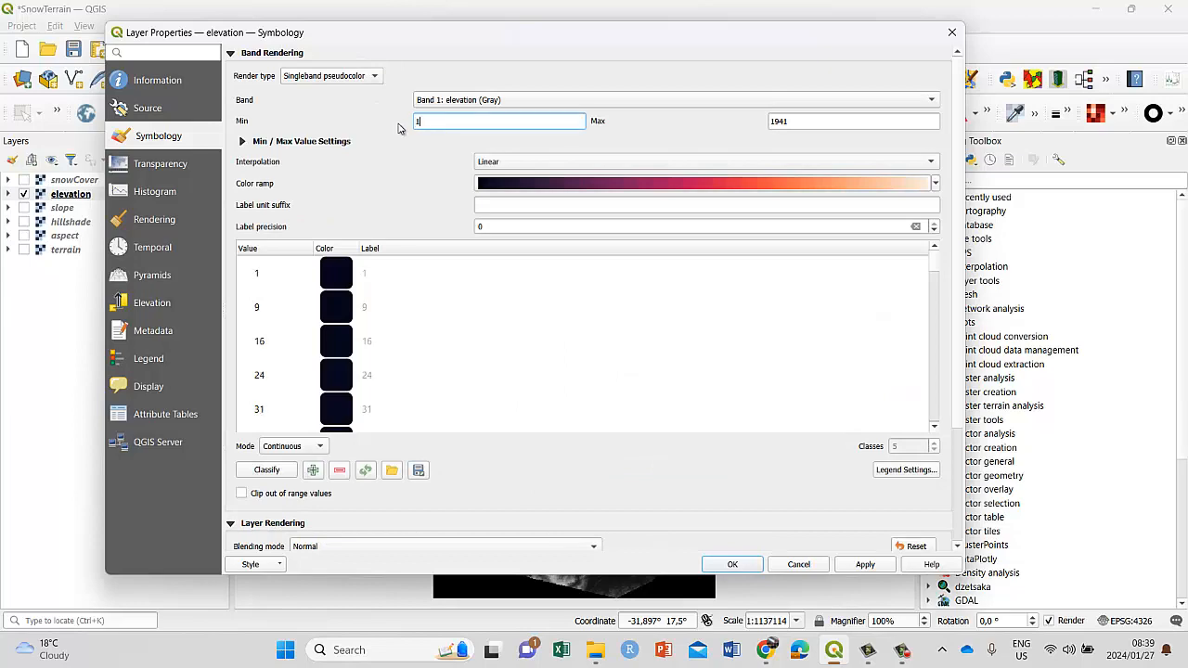
pyautogui.click(273, 471)
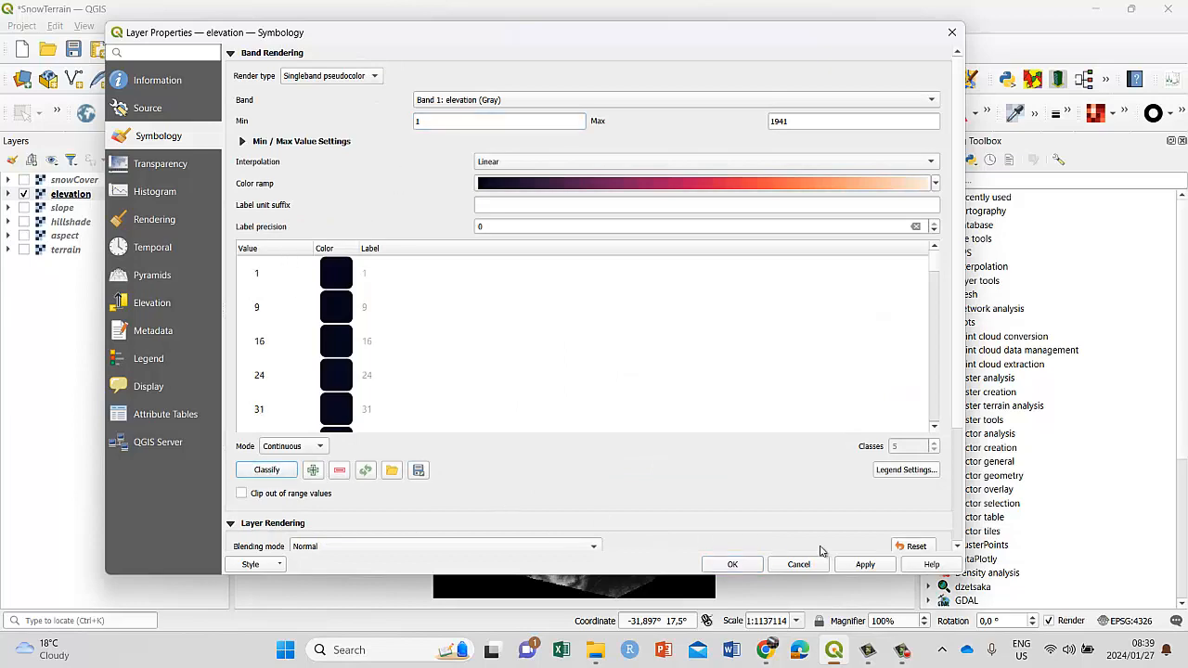
pyautogui.click(865, 565)
pyautogui.click(748, 565)
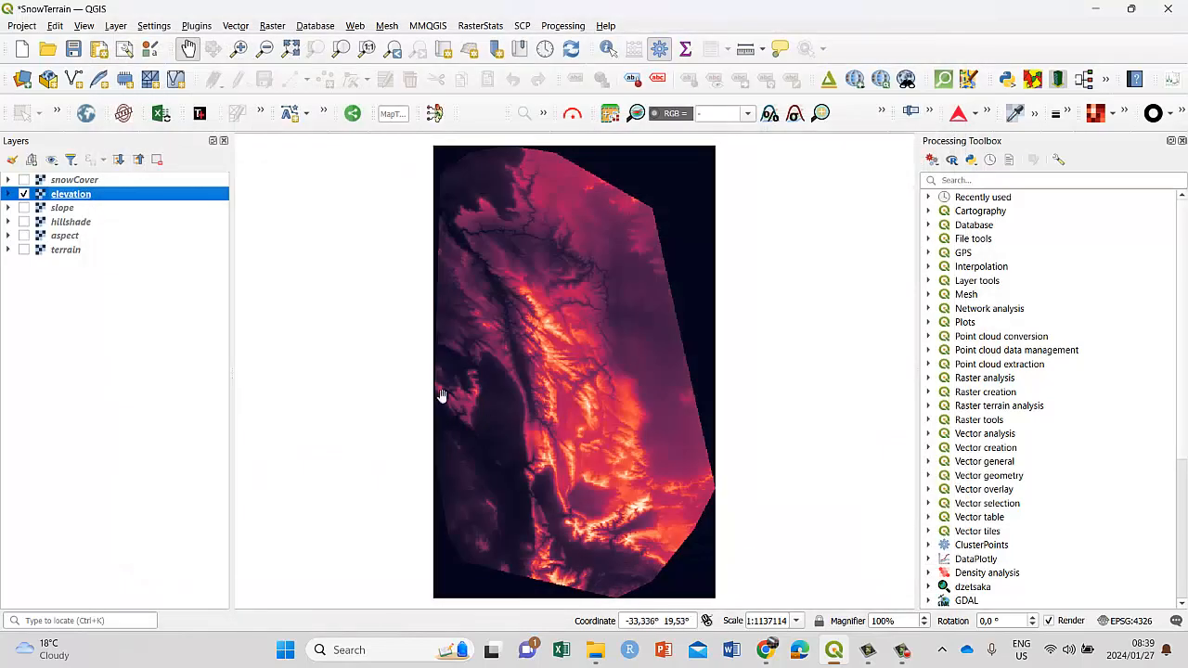
# Clip out-of-range values in the elevation layer's pseudocolor symbology with a minimum of 1, and apply the style.
pyautogui.rightClick(65, 197)
pyautogui.click(130, 566)
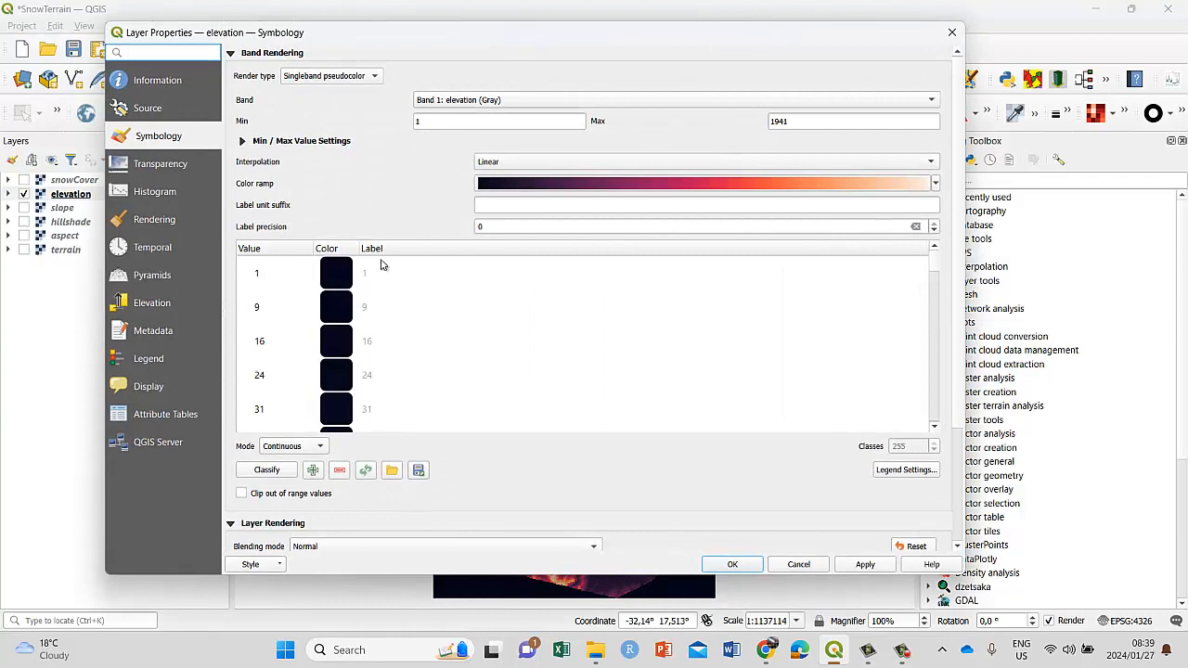
pyautogui.doubleClick(429, 122)
pyautogui.write('2')
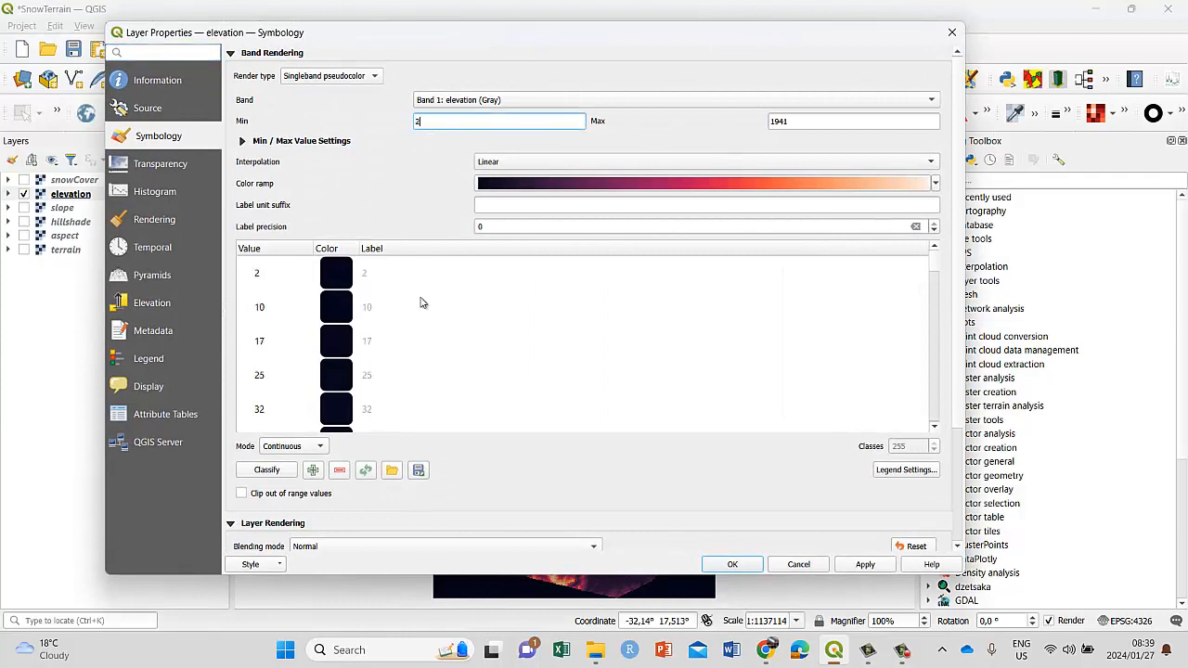
pyautogui.moveTo(424, 121); pyautogui.dragTo(391, 123)
pyautogui.write('1')
pyautogui.click(242, 494)
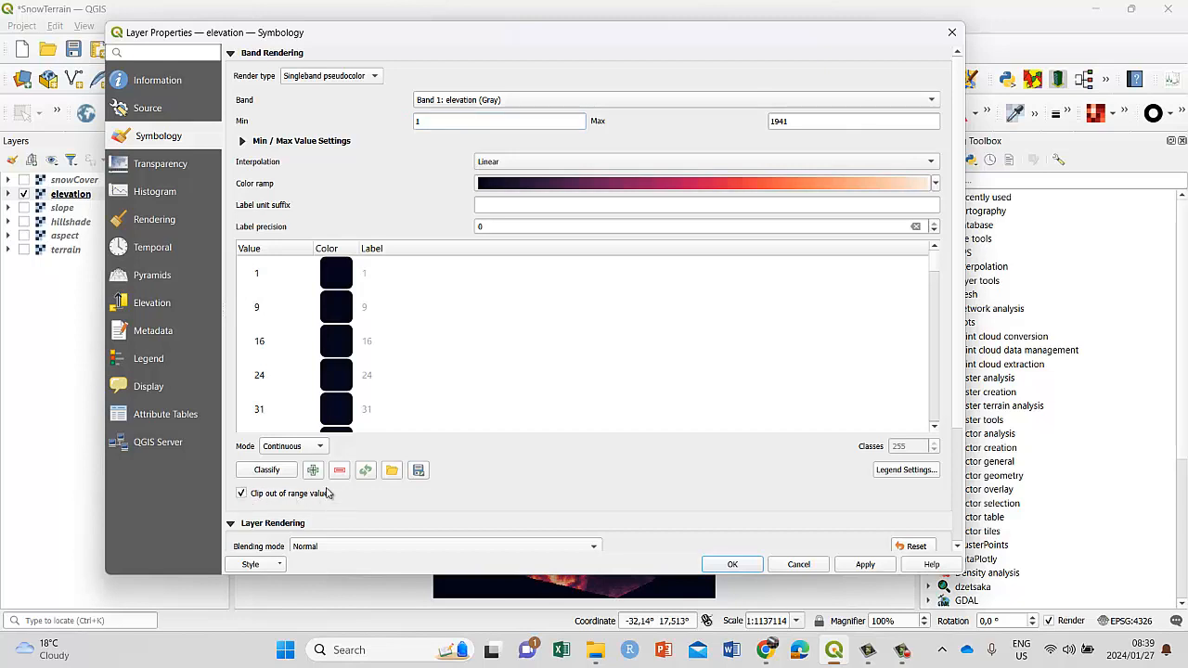
pyautogui.click(863, 565)
pyautogui.click(732, 564)
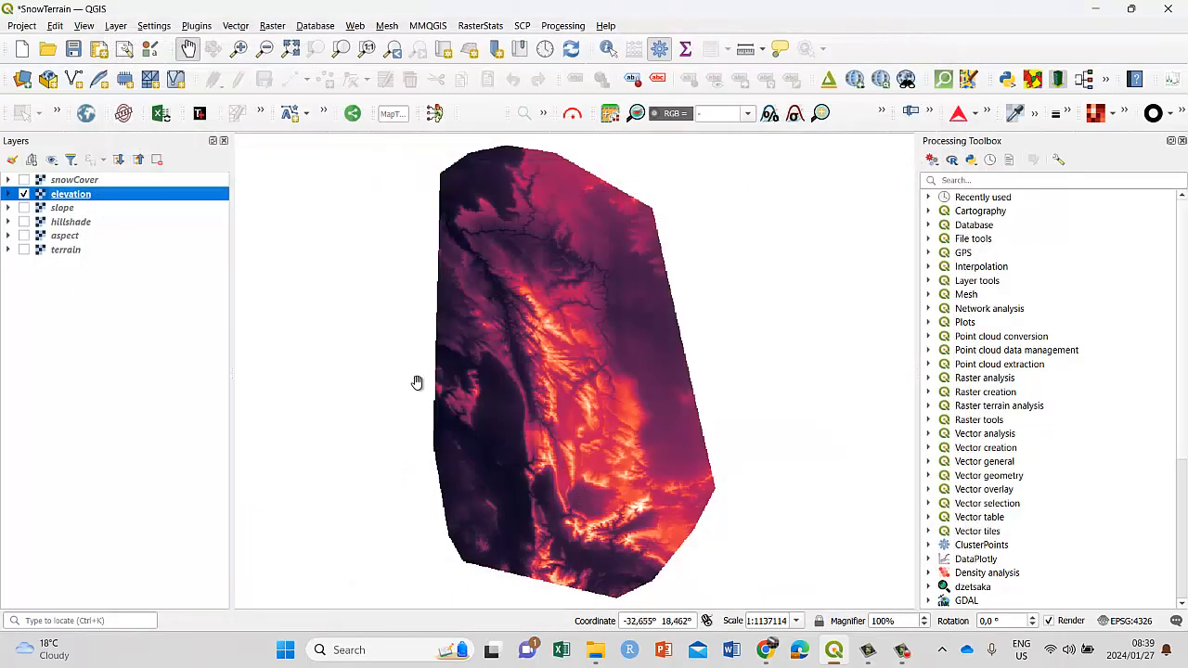
# View the snowCover, slope, hillshade, aspect and terrain layers in turn, leaving only snowCover displayed.
pyautogui.click(24, 181)
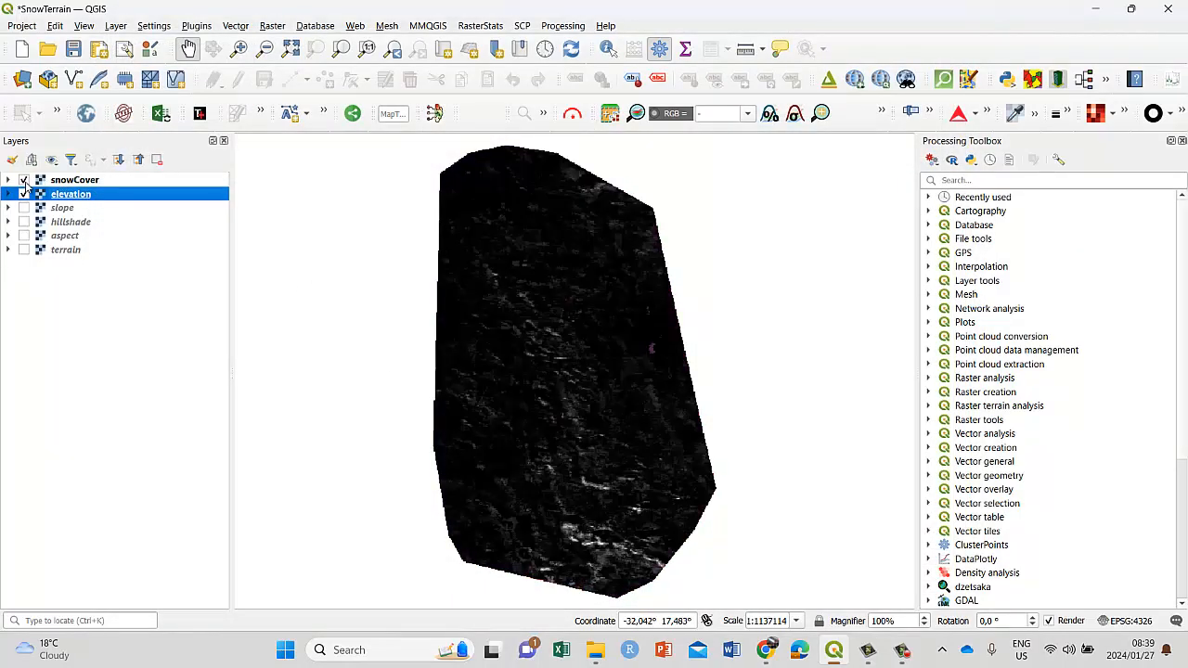
pyautogui.click(24, 180)
pyautogui.click(24, 194)
pyautogui.click(24, 208)
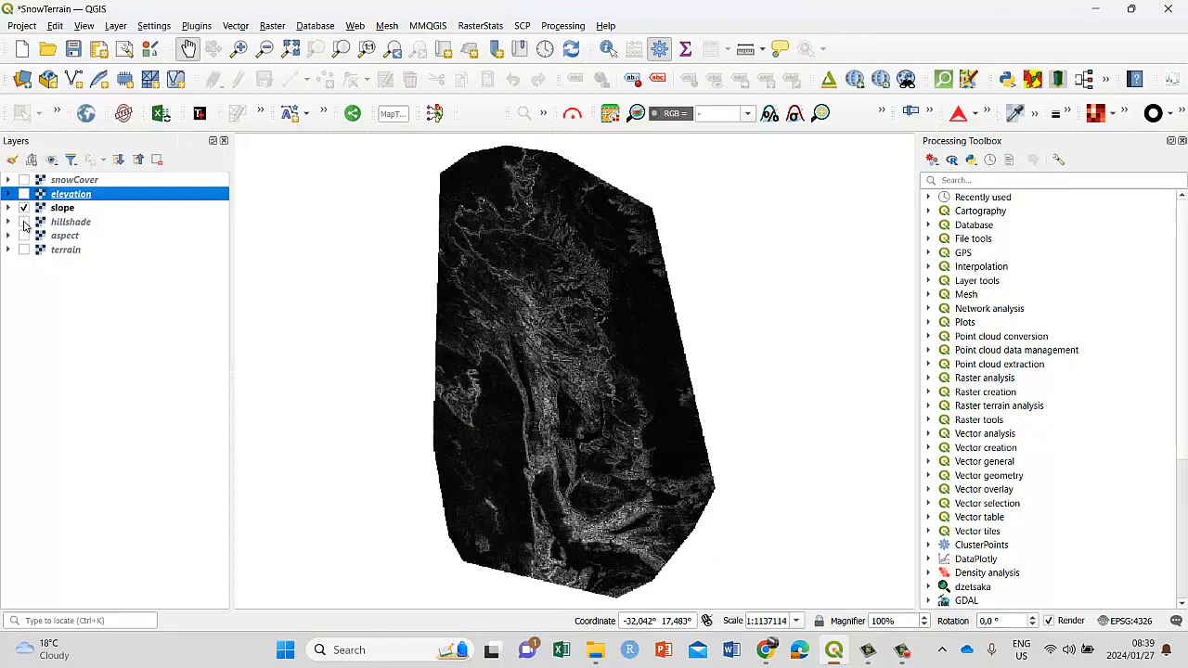
pyautogui.click(24, 222)
pyautogui.click(24, 208)
pyautogui.click(25, 222)
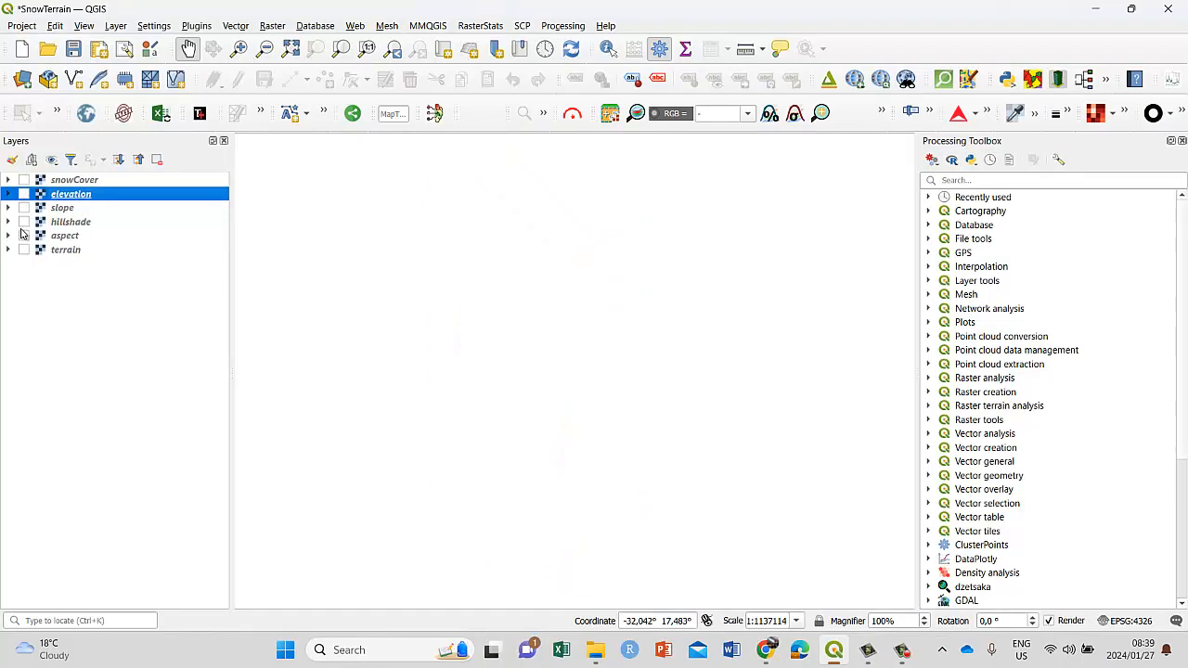
pyautogui.click(24, 236)
pyautogui.click(24, 249)
pyautogui.click(25, 236)
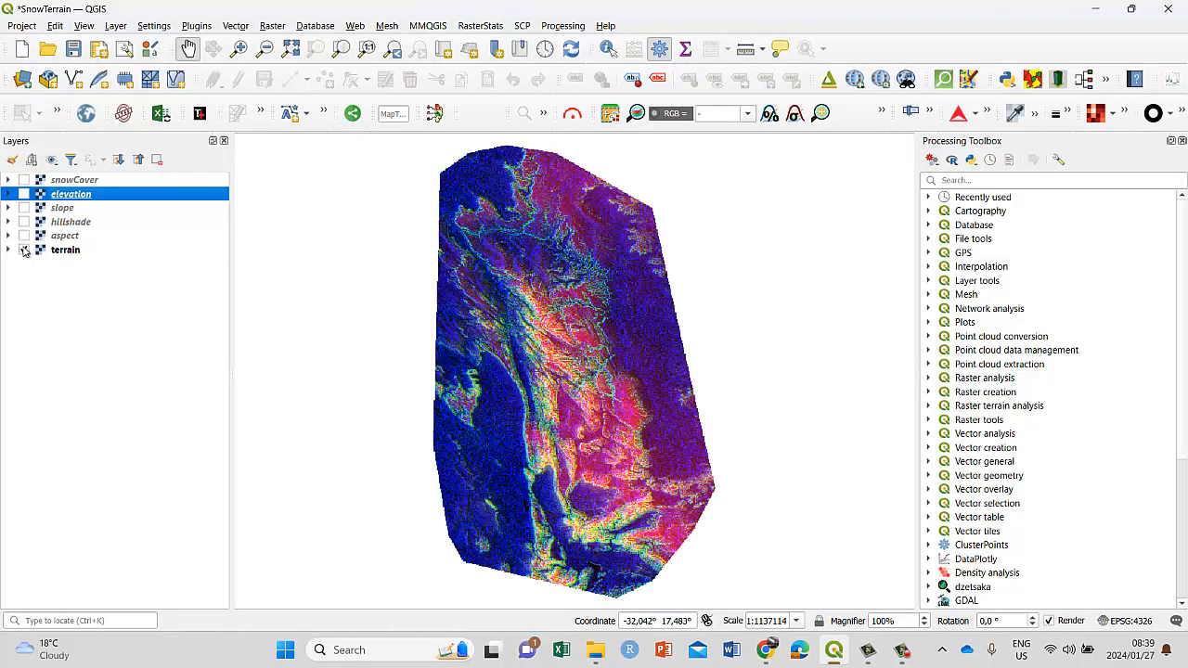
pyautogui.click(24, 250)
pyautogui.click(24, 180)
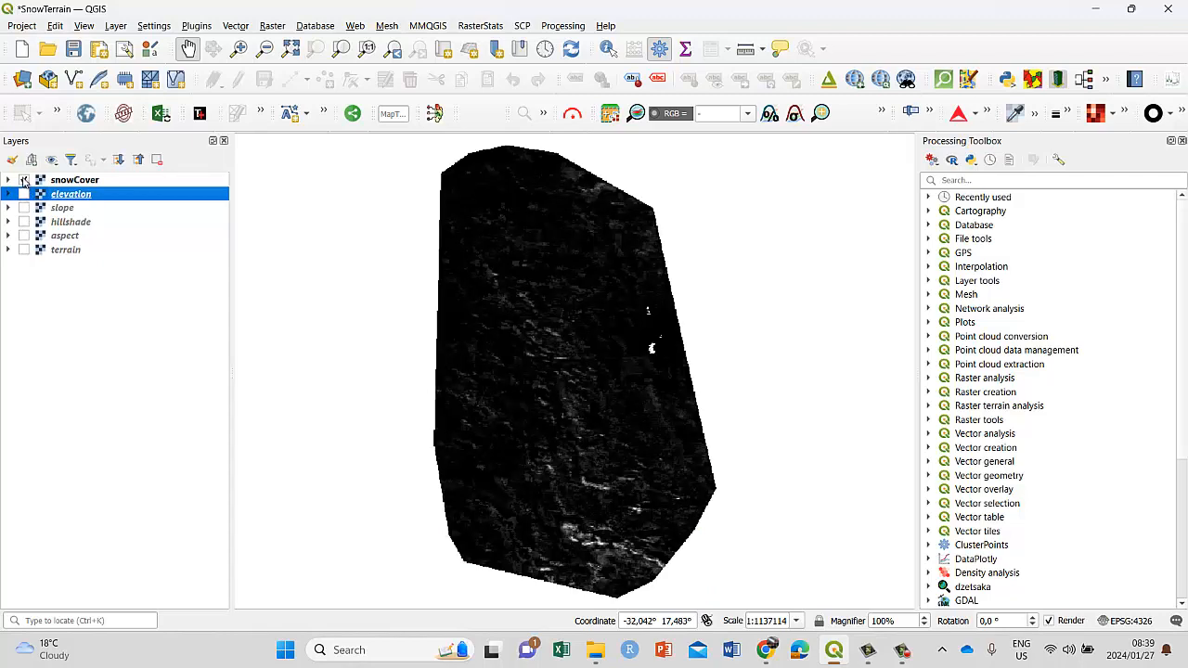
# Examine the snowCover layer's properties for its assigned coordinate reference system, units, method, pixel size and band details.
pyautogui.click(70, 184)
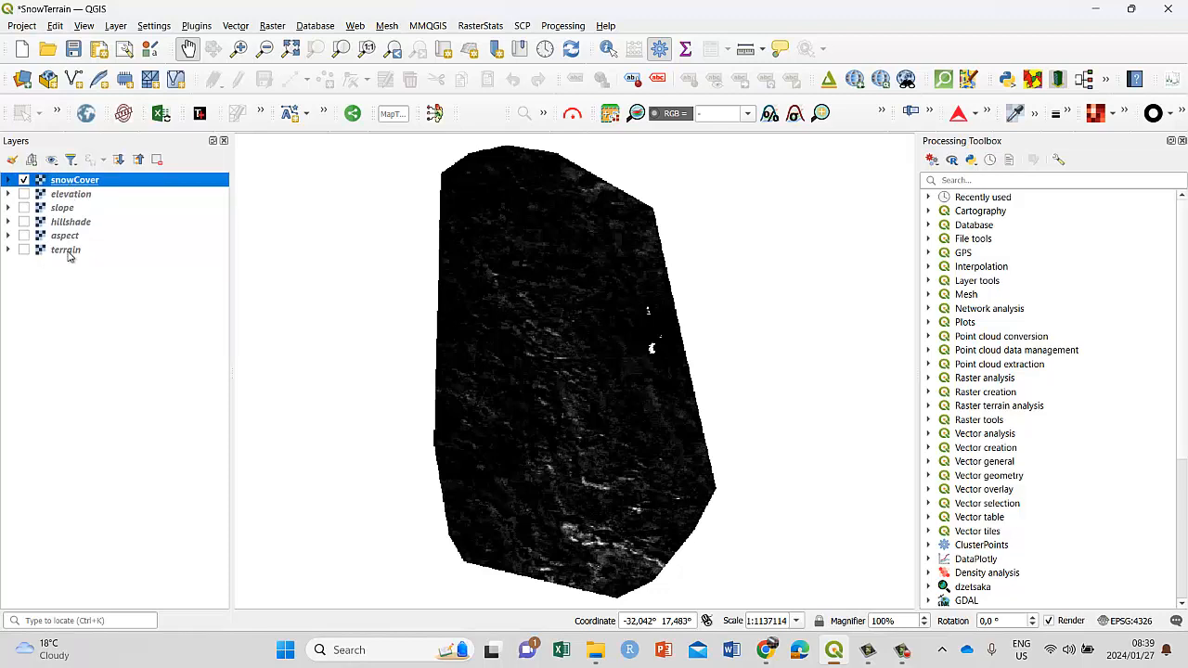
pyautogui.rightClick(82, 183)
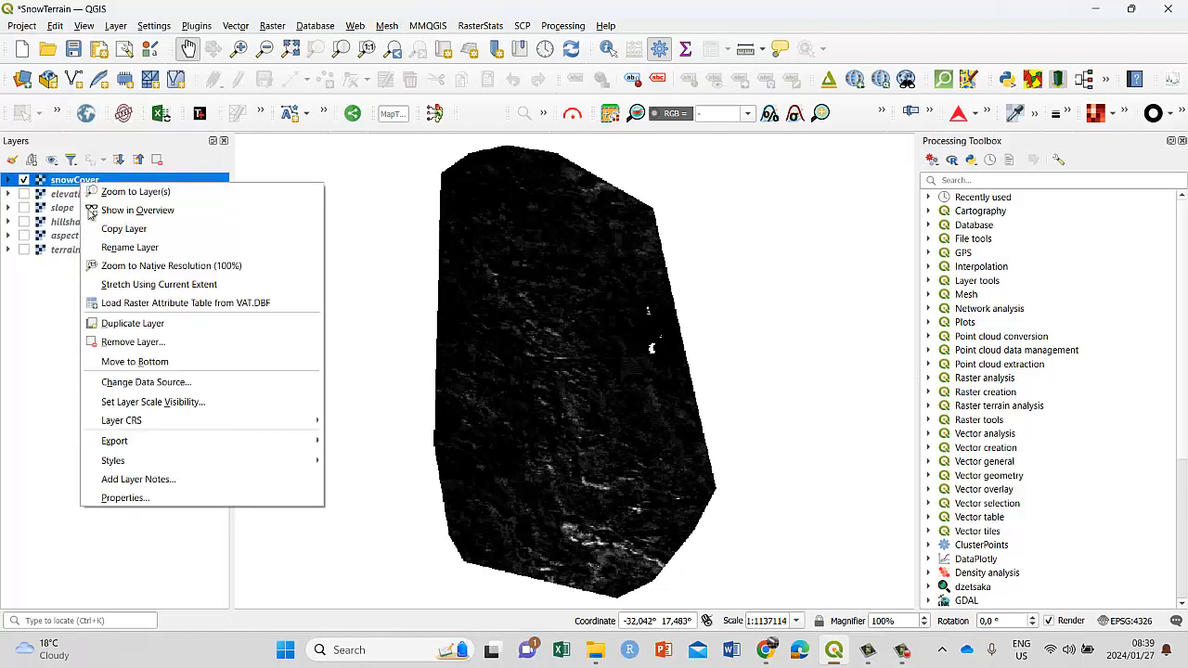
pyautogui.click(125, 497)
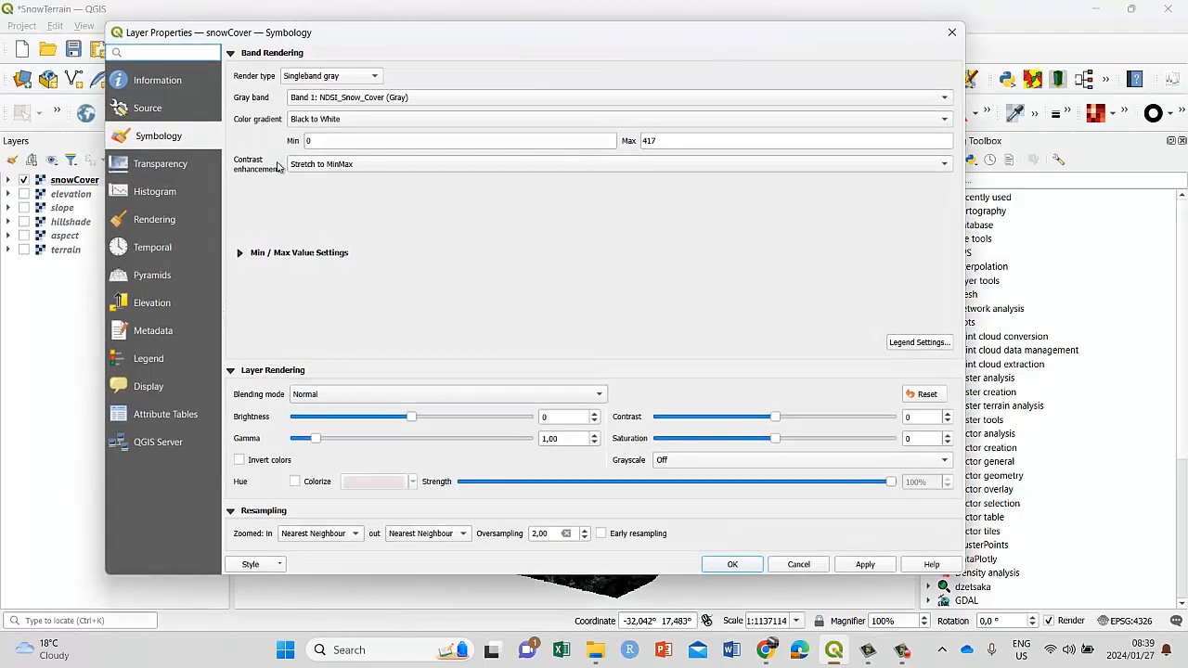
pyautogui.click(168, 113)
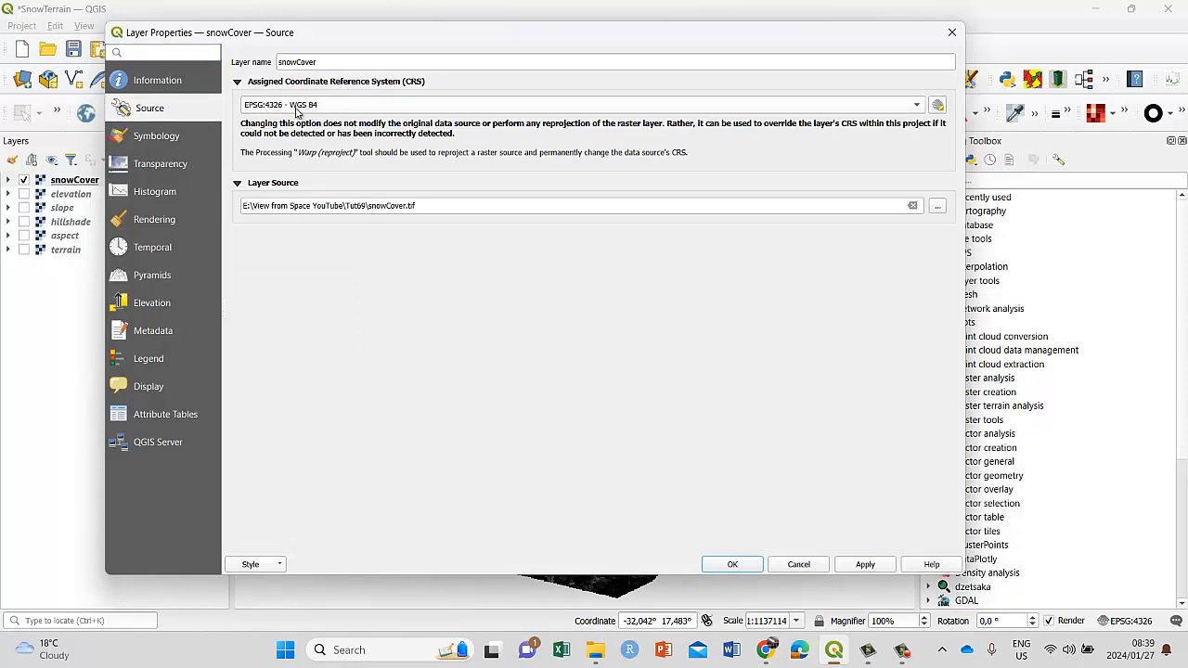
pyautogui.moveTo(297, 111)
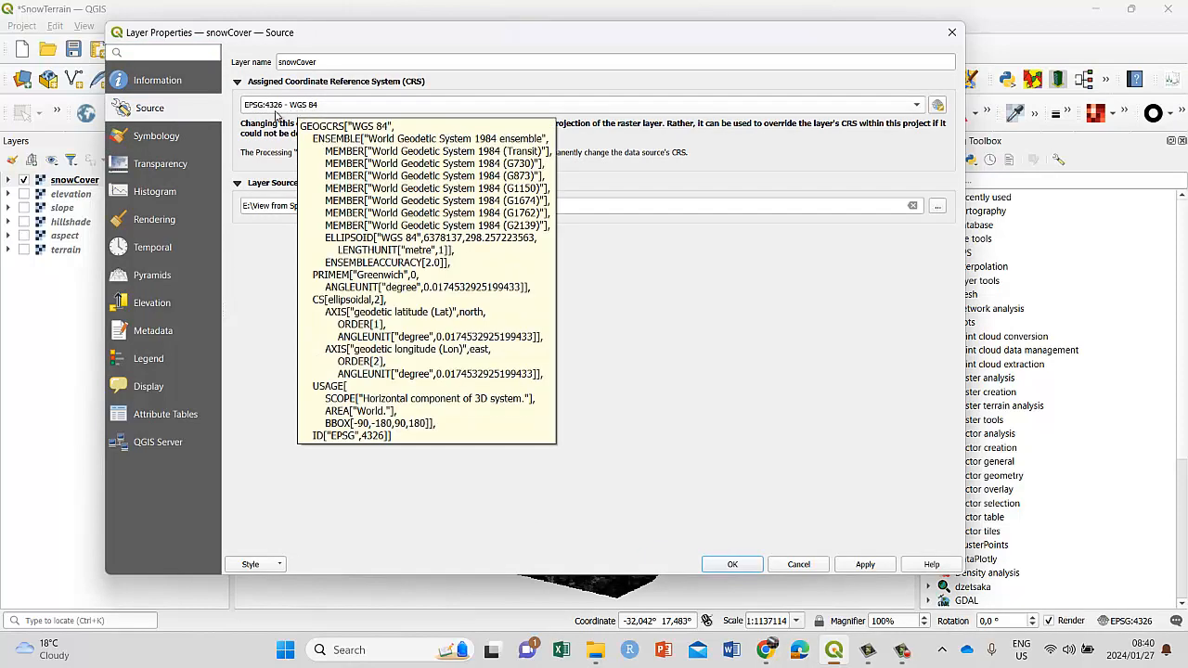
pyautogui.click(172, 84)
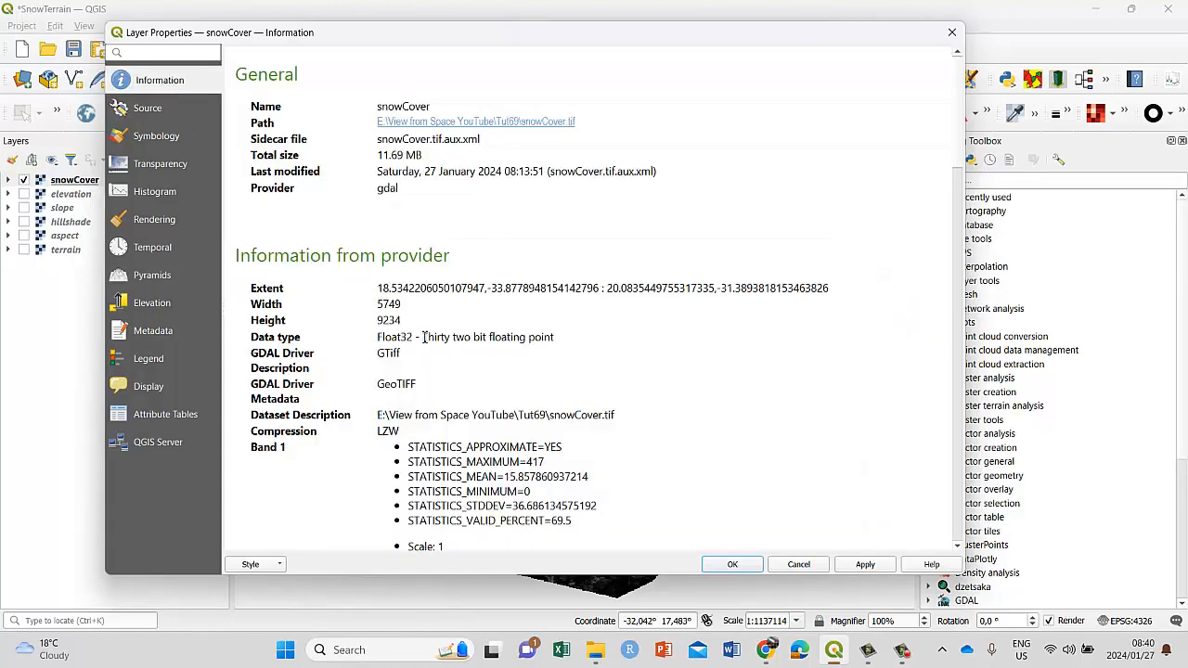
pyautogui.scroll(-3, 423, 337)
pyautogui.scroll(-5, 426, 340)
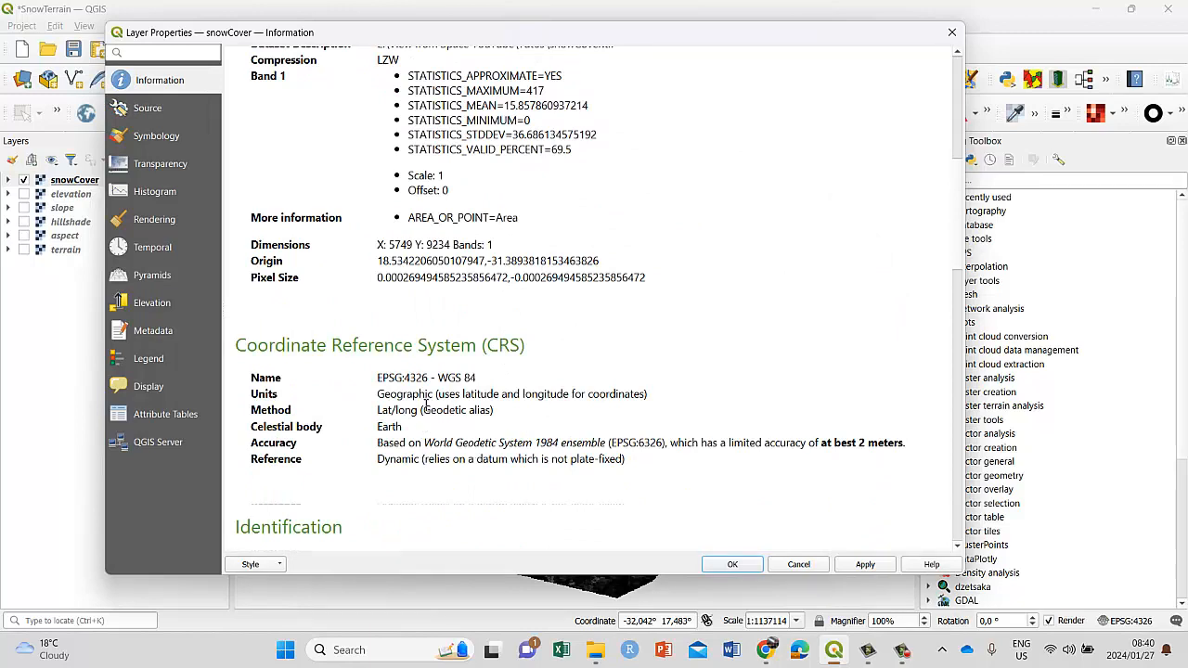
pyautogui.moveTo(510, 415); pyautogui.dragTo(413, 416)
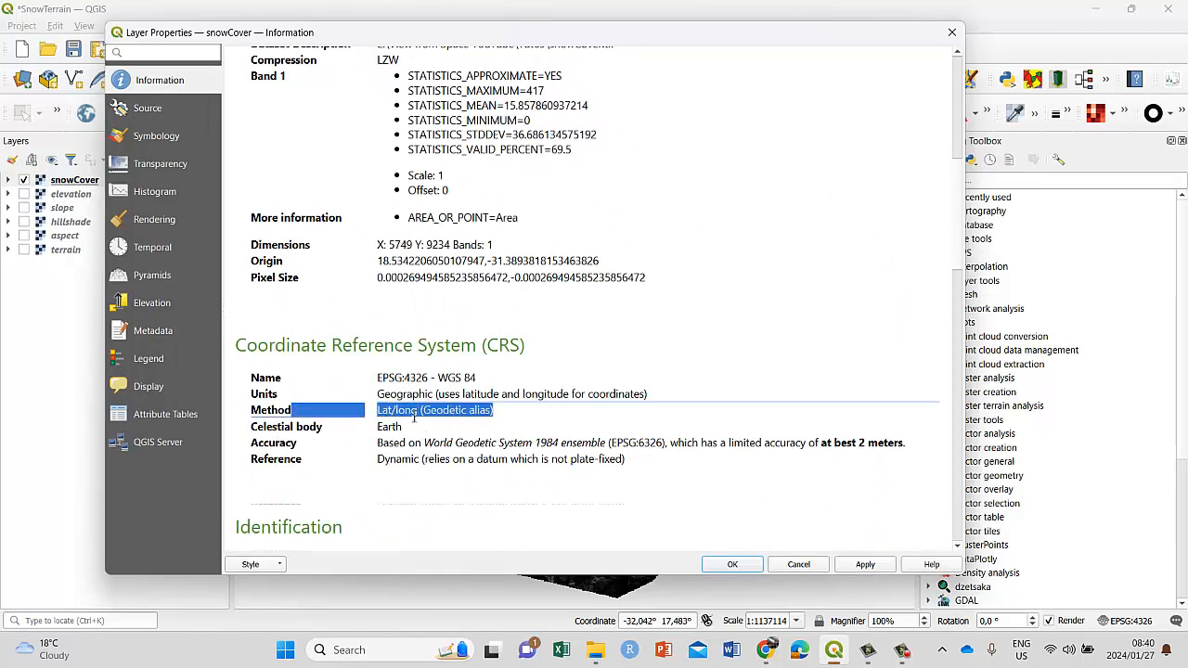
pyautogui.scroll(-5, 423, 417)
pyautogui.scroll(-10, 428, 417)
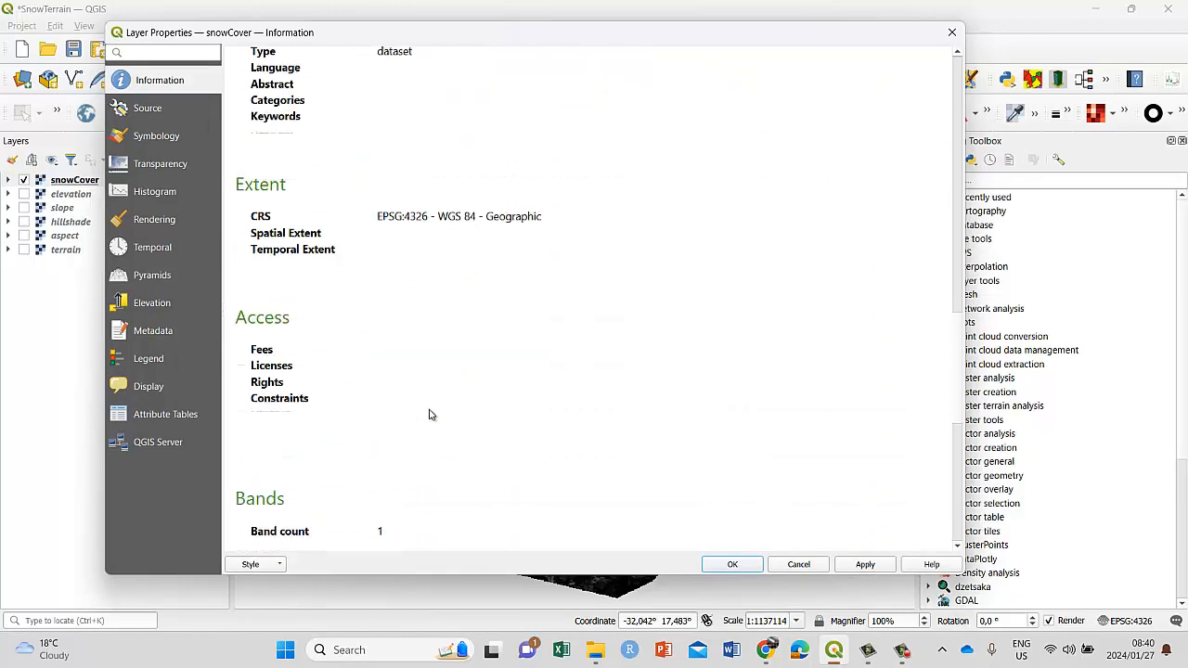
pyautogui.scroll(13, 433, 409)
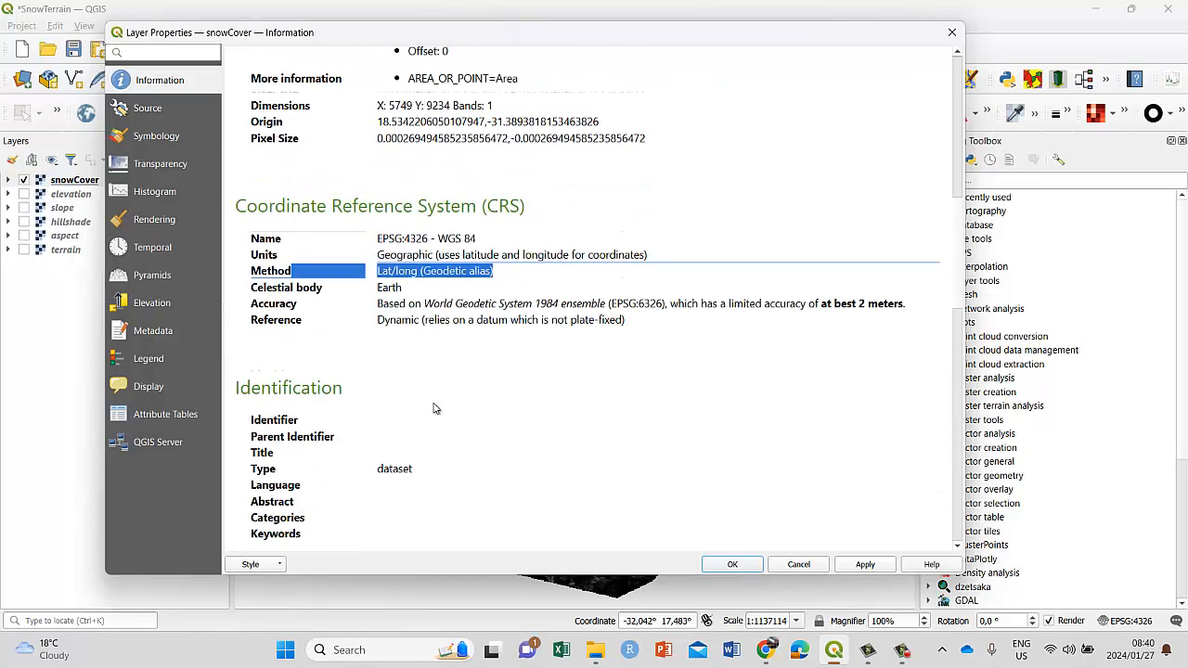
pyautogui.scroll(2, 434, 409)
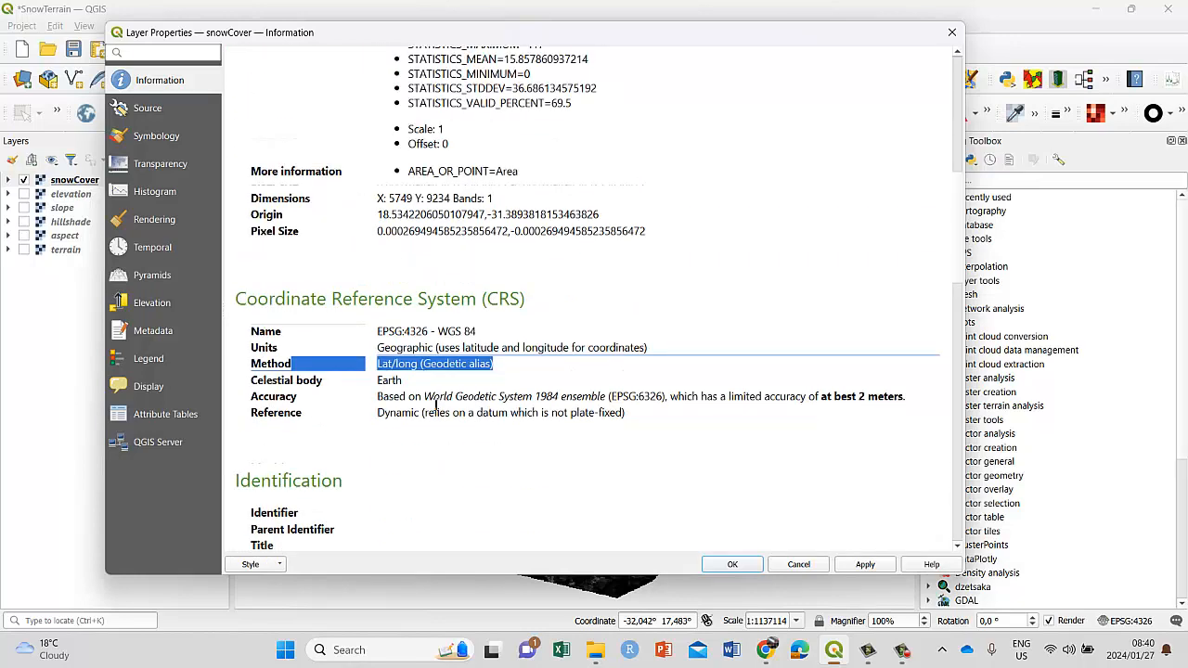
pyautogui.scroll(5, 435, 406)
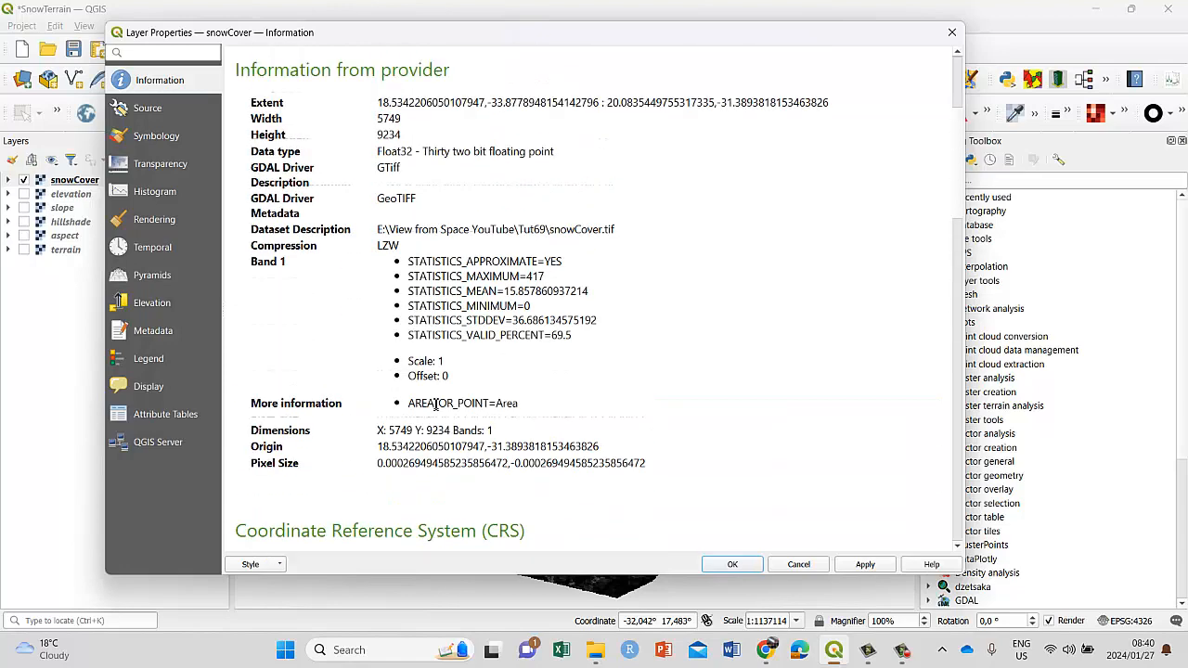
pyautogui.scroll(1, 435, 405)
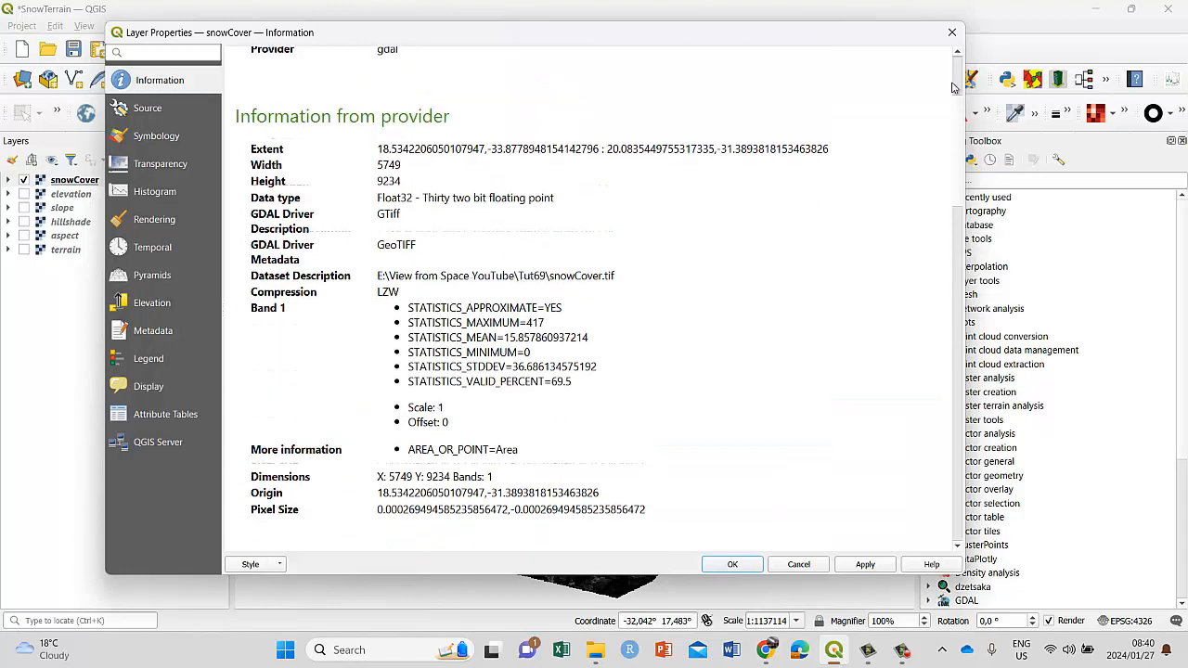
pyautogui.click(951, 31)
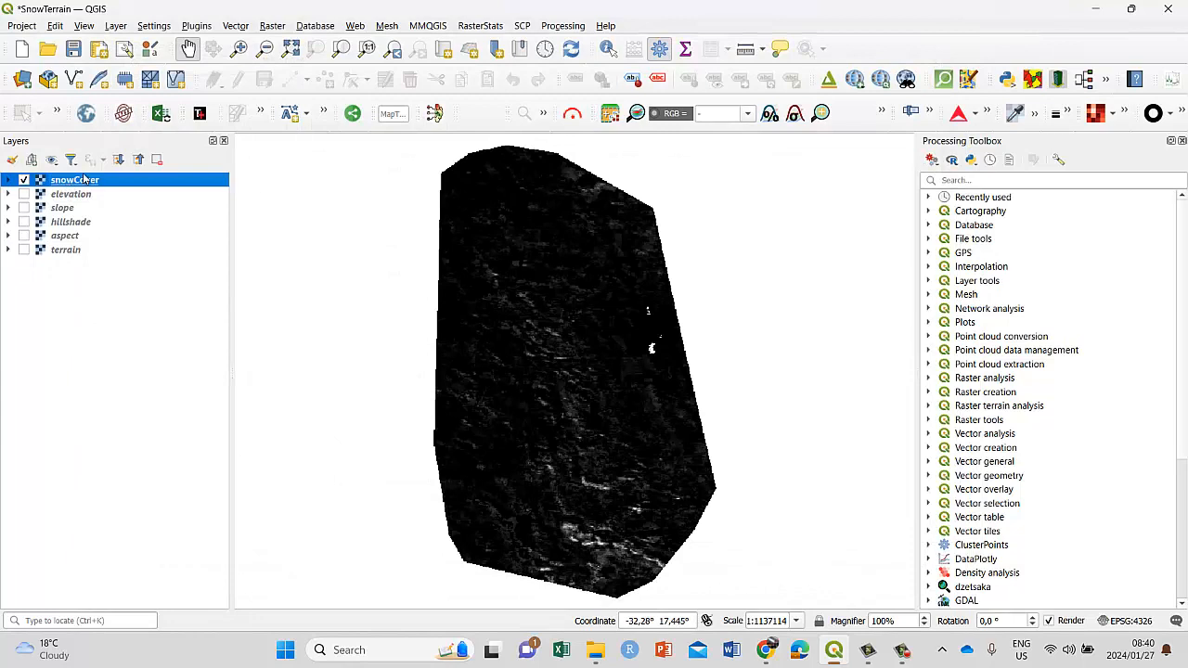
# Reproject snowCover with Warp from the project CRS EPSG:4326 - WGS 84 to EPSG:3857 - WGS 84 / Pseudo-Mercator.
pyautogui.click(271, 26)
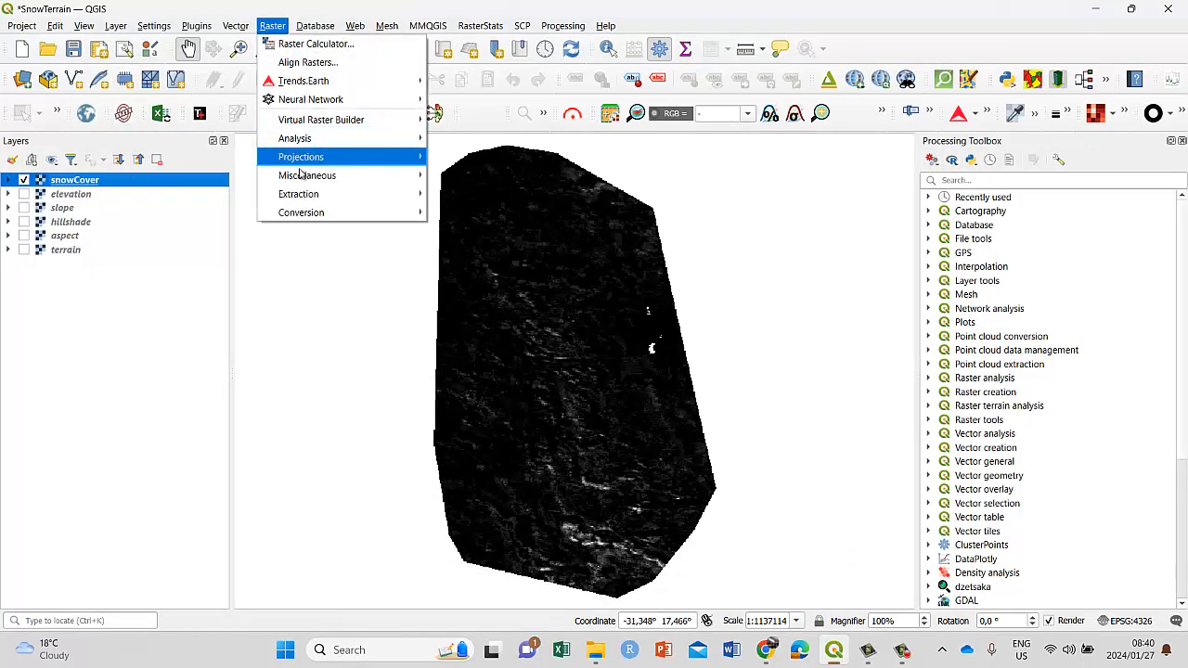
pyautogui.moveTo(300, 195)
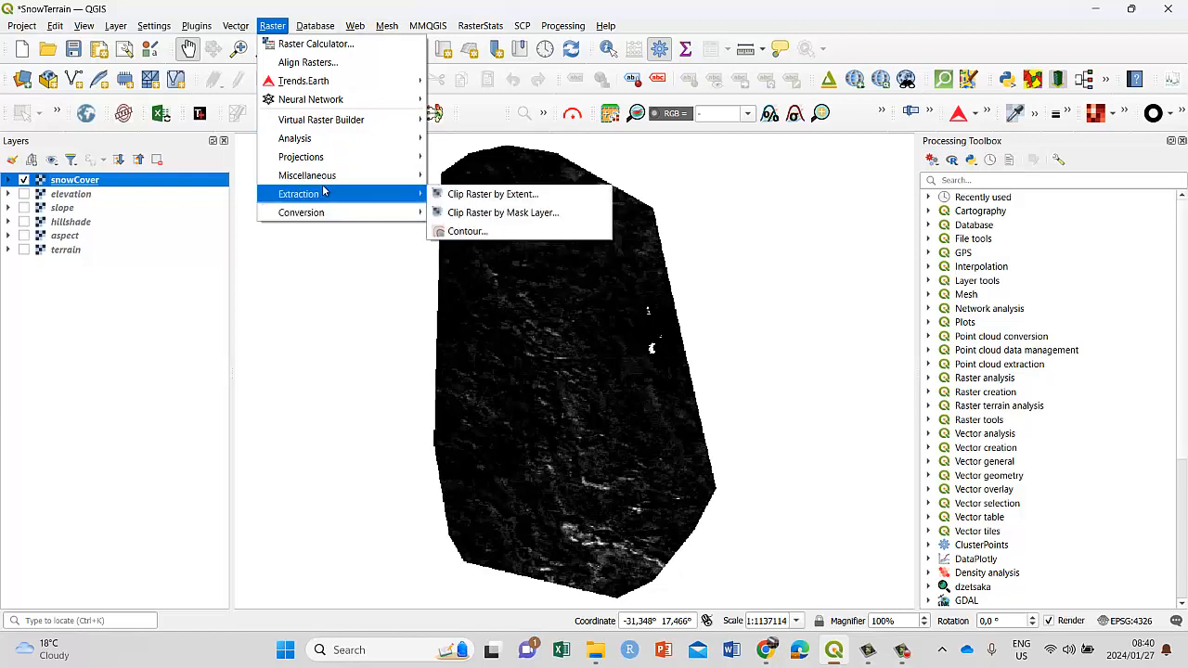
pyautogui.moveTo(324, 178)
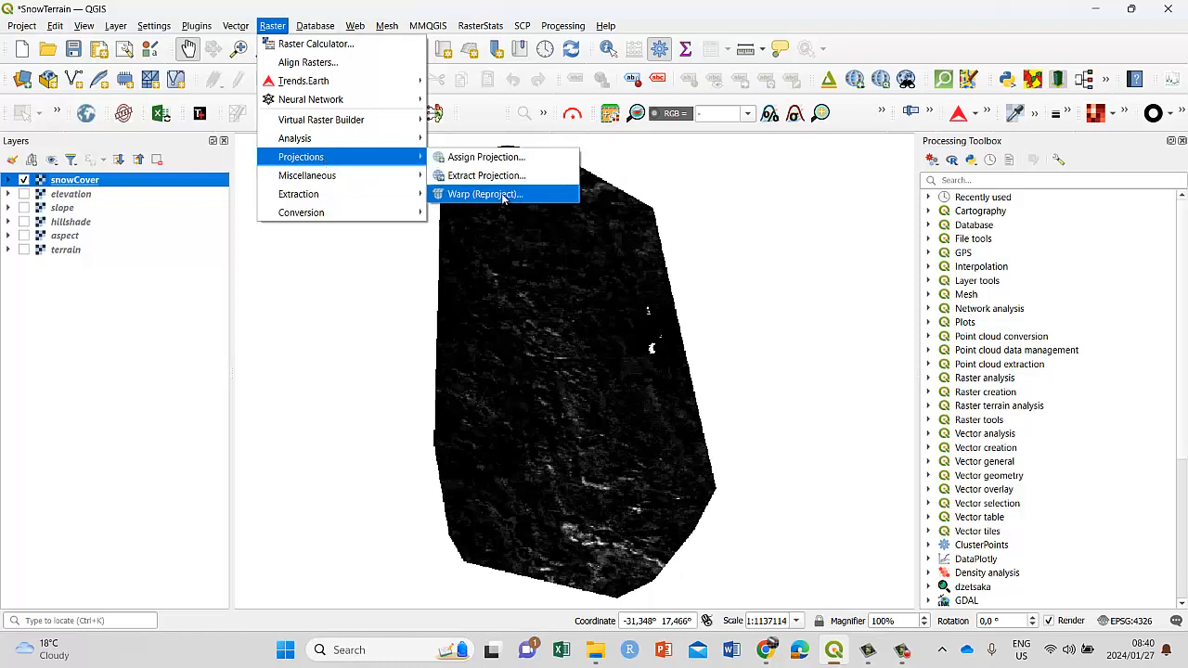
pyautogui.click(503, 195)
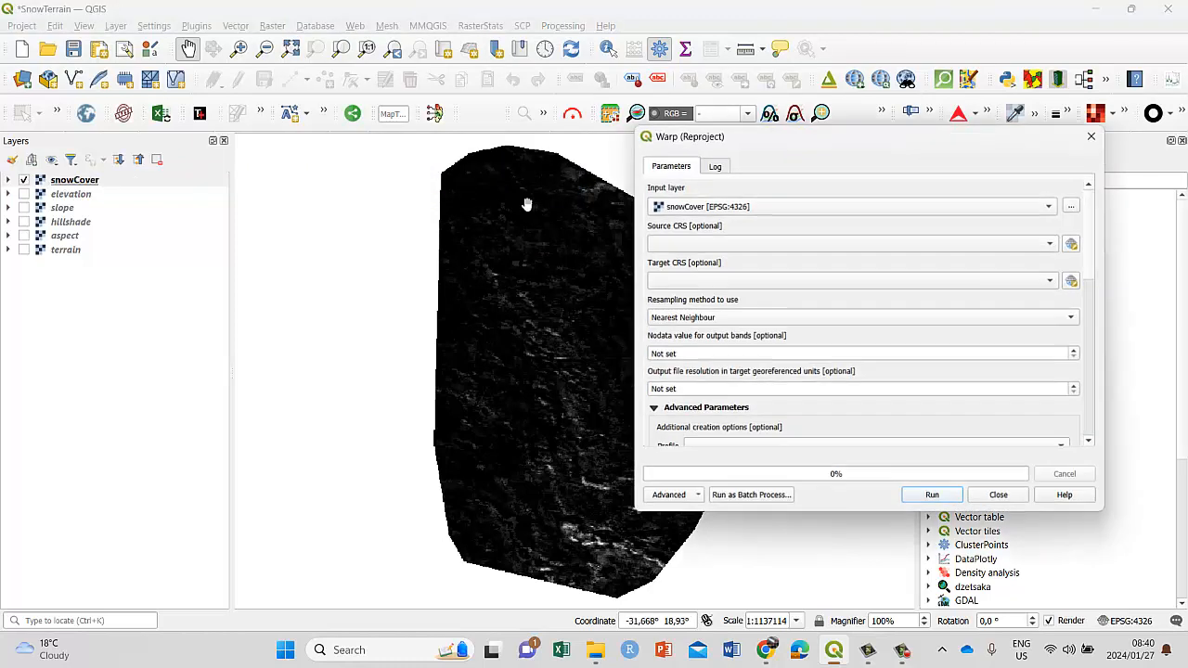
pyautogui.click(743, 245)
pyautogui.click(742, 259)
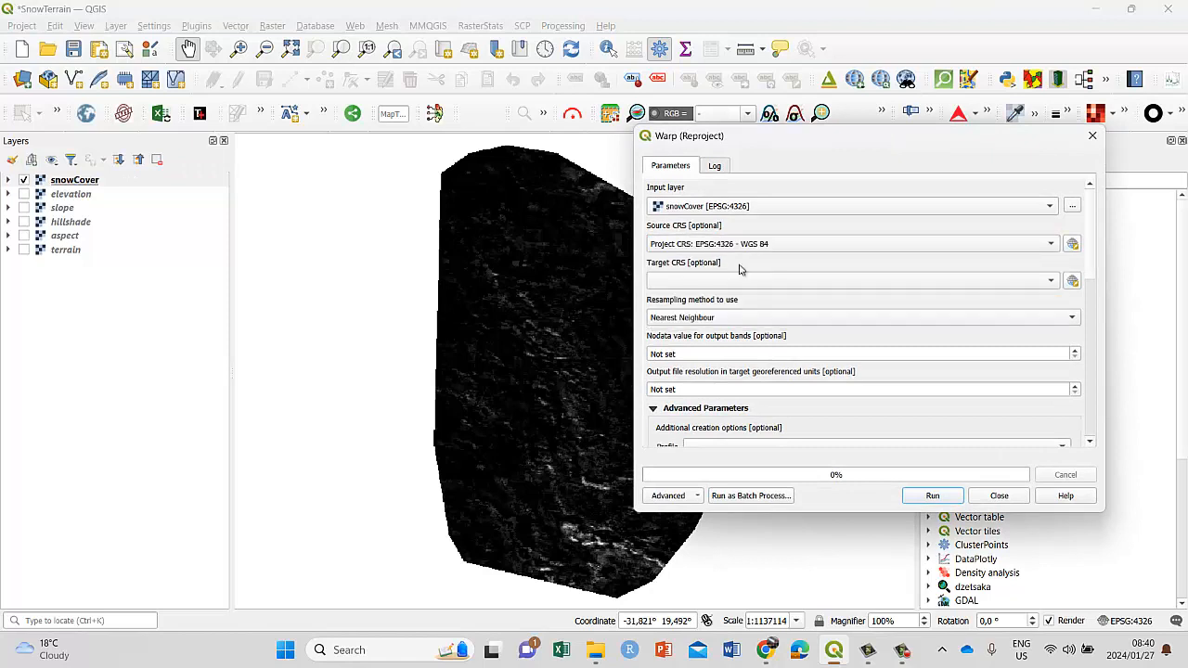
pyautogui.click(739, 281)
pyautogui.click(748, 312)
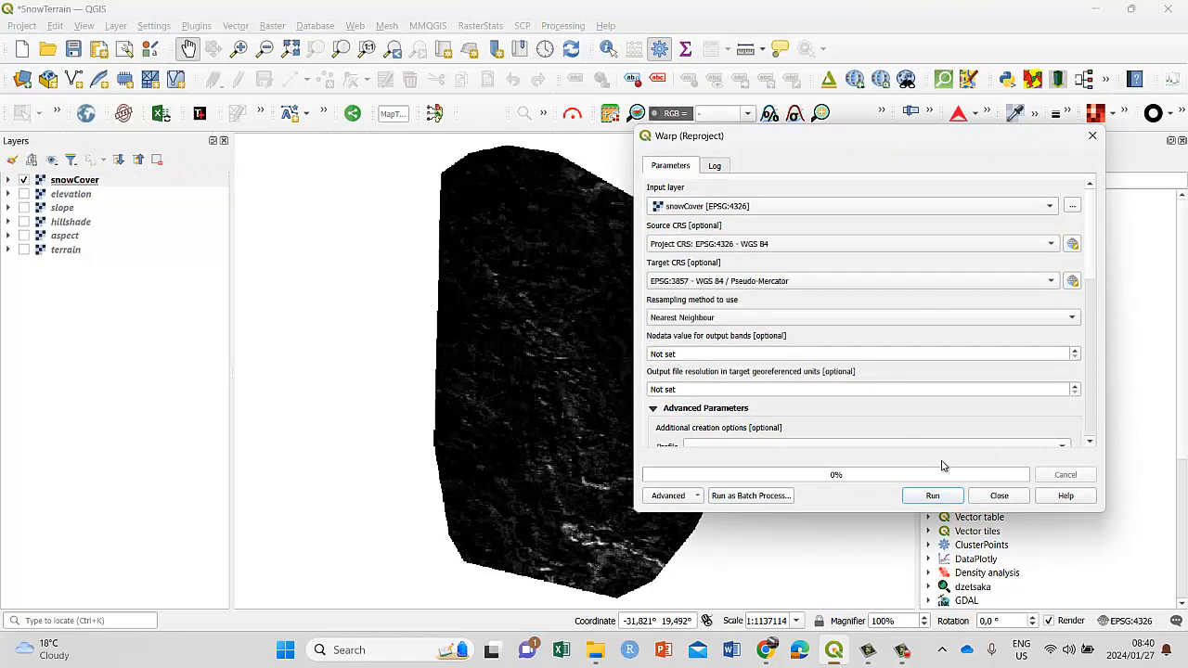
pyautogui.click(950, 501)
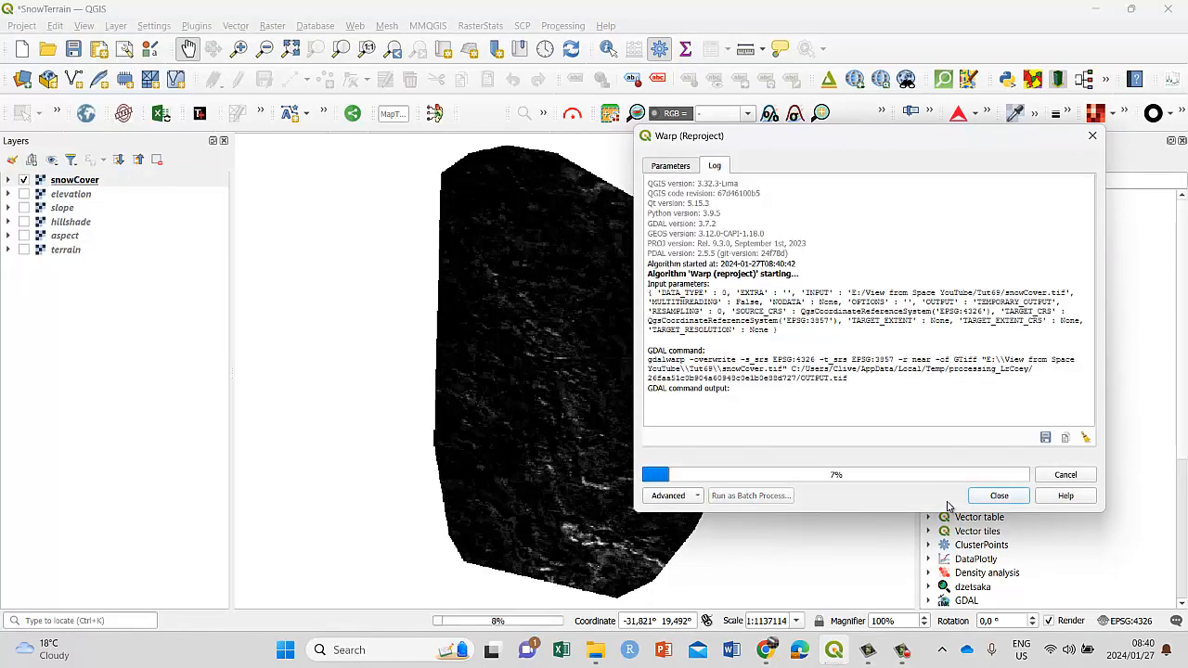
pyautogui.click(1000, 496)
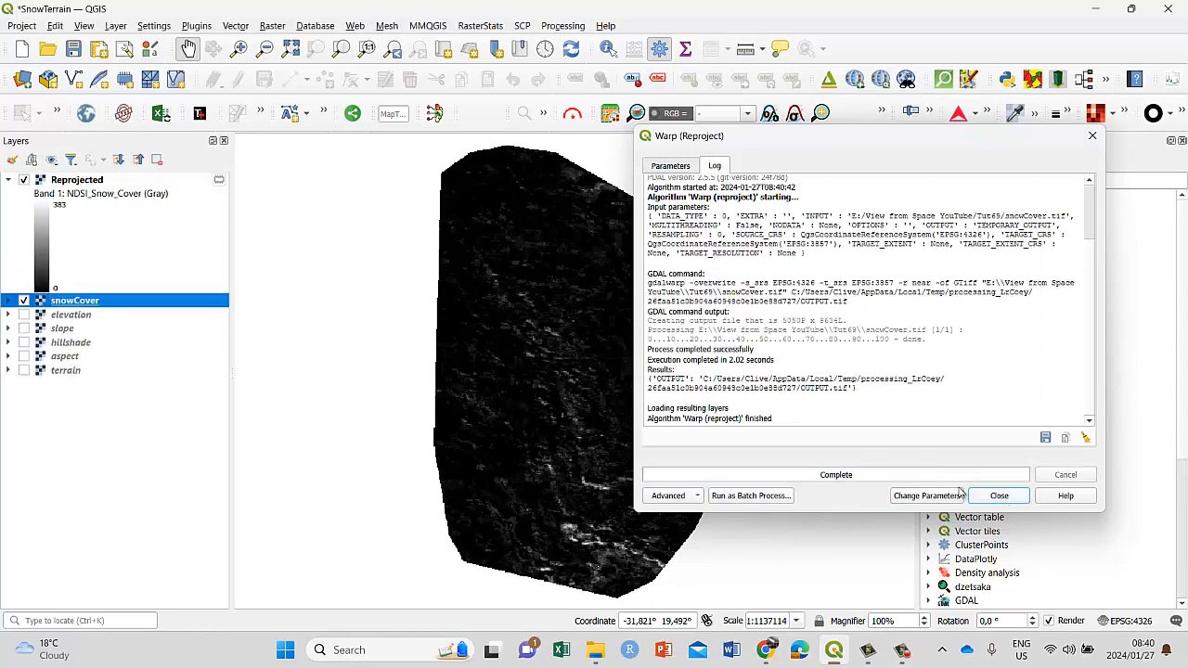
# Expand the snowCover legend and compare the original layer with the reprojected one by toggling the latter's visibility.
pyautogui.click(8, 301)
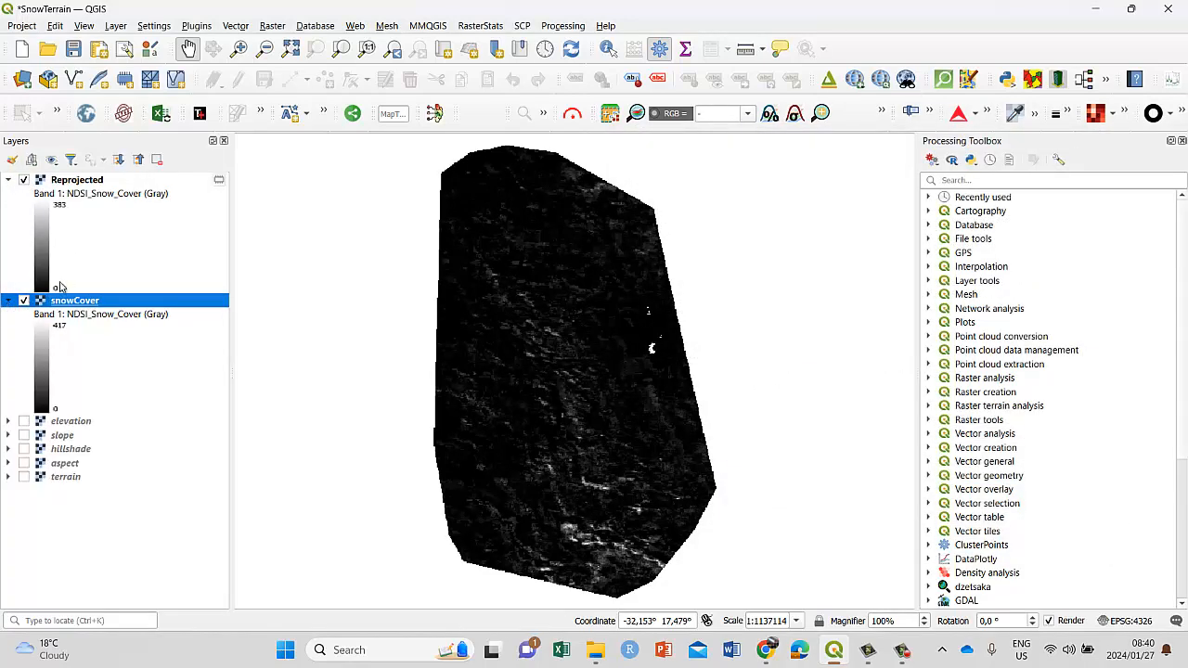
pyautogui.click(24, 181)
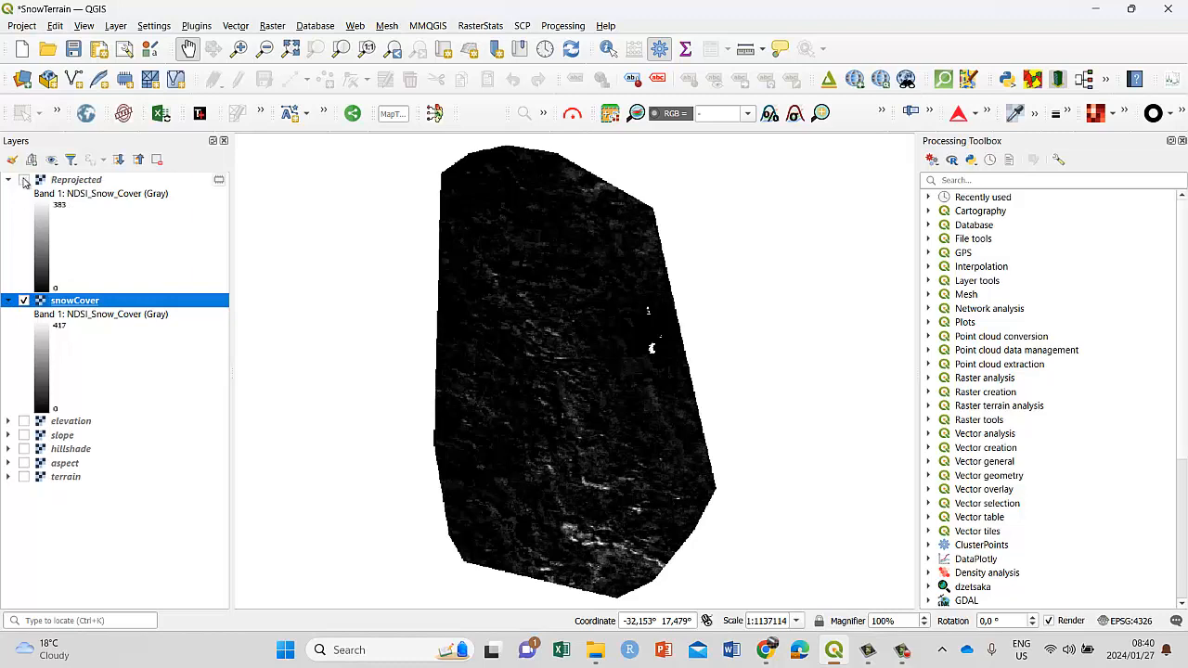
pyautogui.click(24, 181)
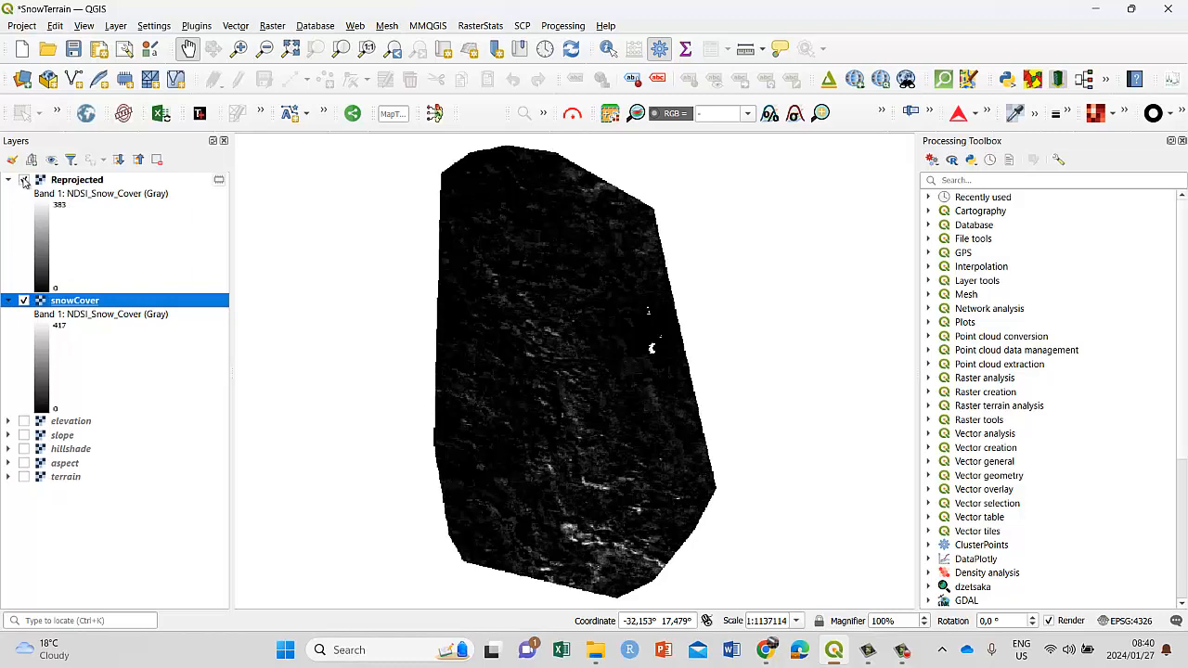
pyautogui.click(65, 213)
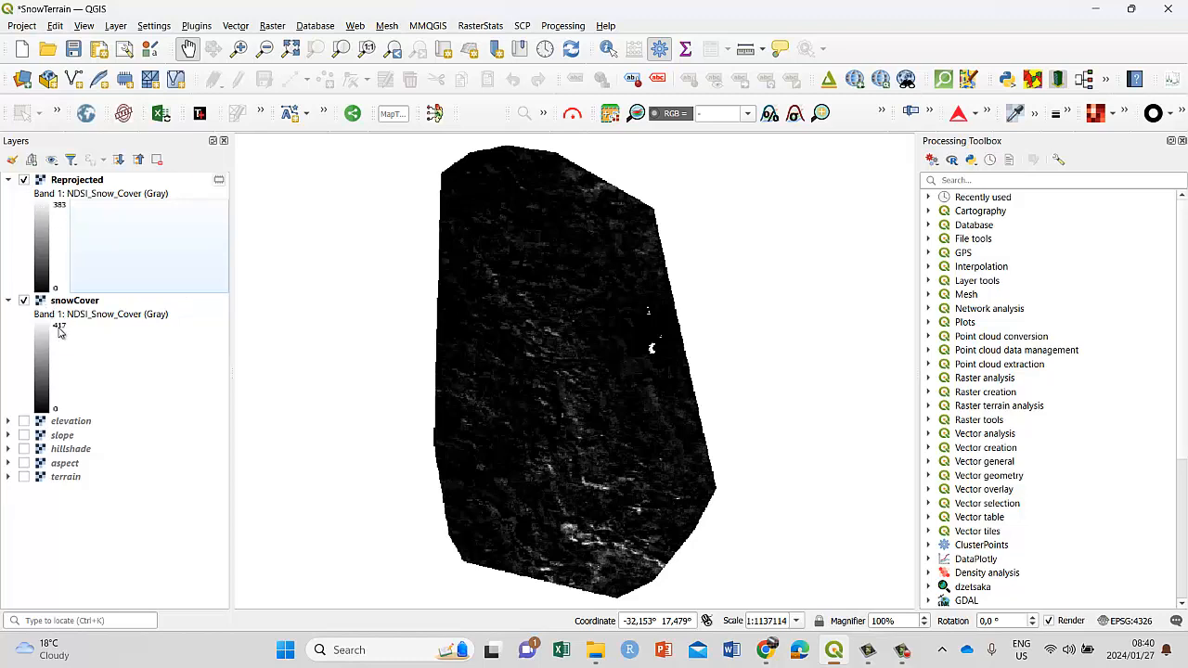
# Remove the Reprojected layer from the project and collapse the snowCover legend.
pyautogui.rightClick(56, 182)
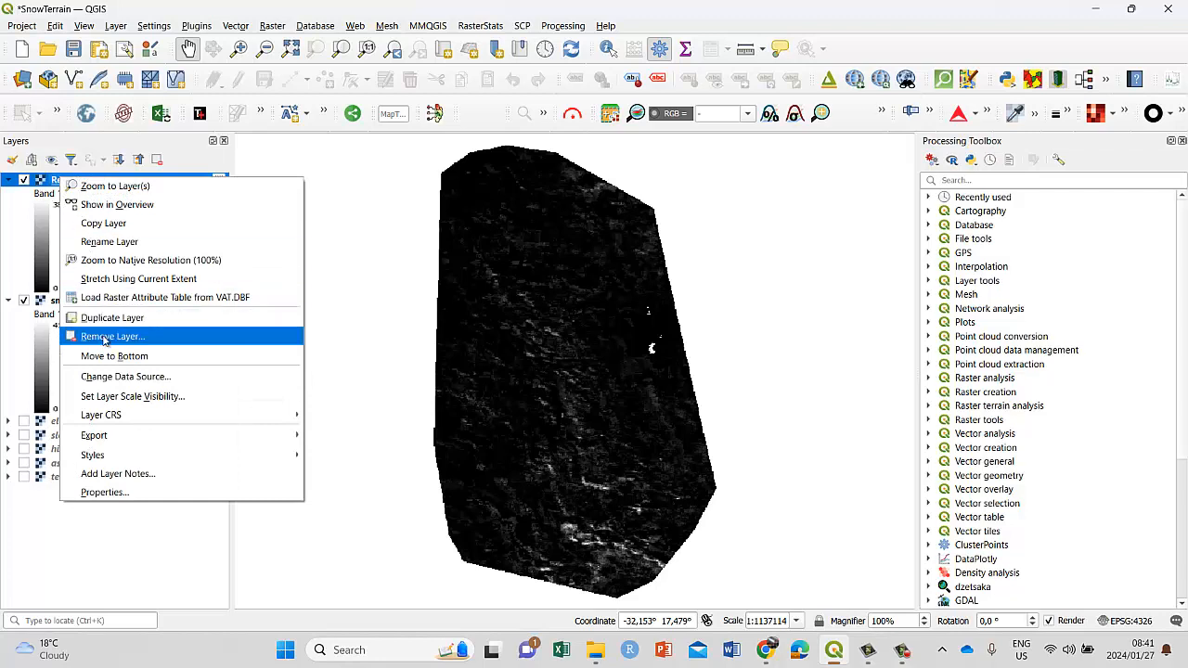
pyautogui.click(104, 337)
pyautogui.click(562, 341)
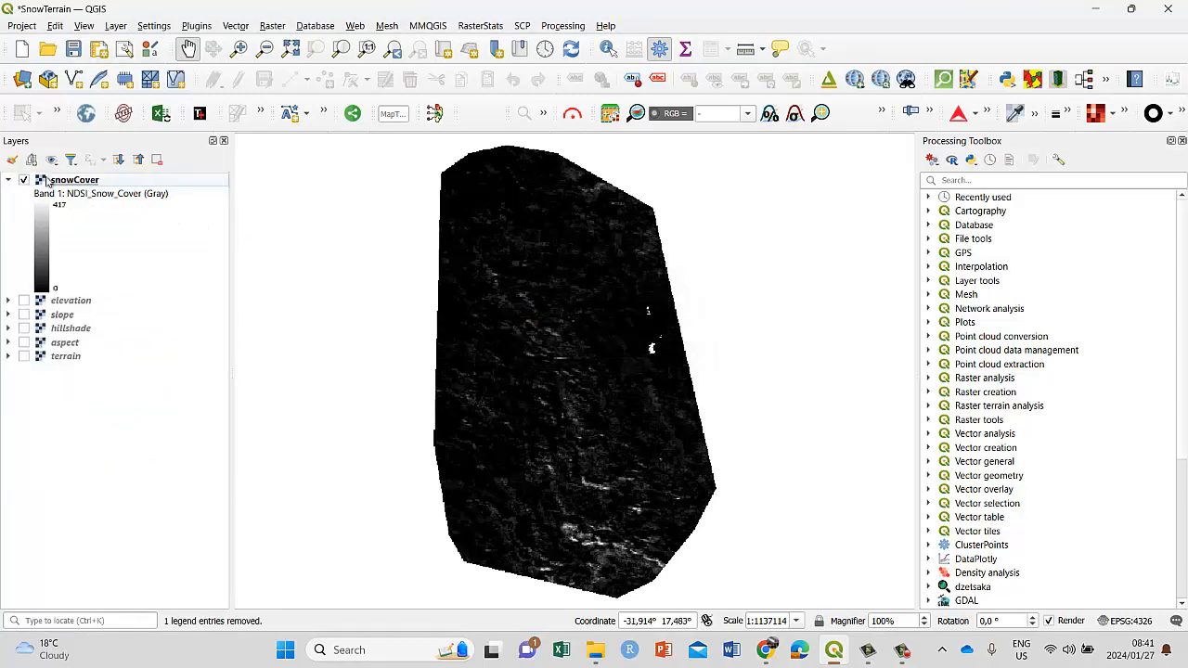
pyautogui.click(7, 180)
# Toggle snowCover's visibility a few times, leave it hidden, and display the slope layer instead.
pyautogui.click(24, 182)
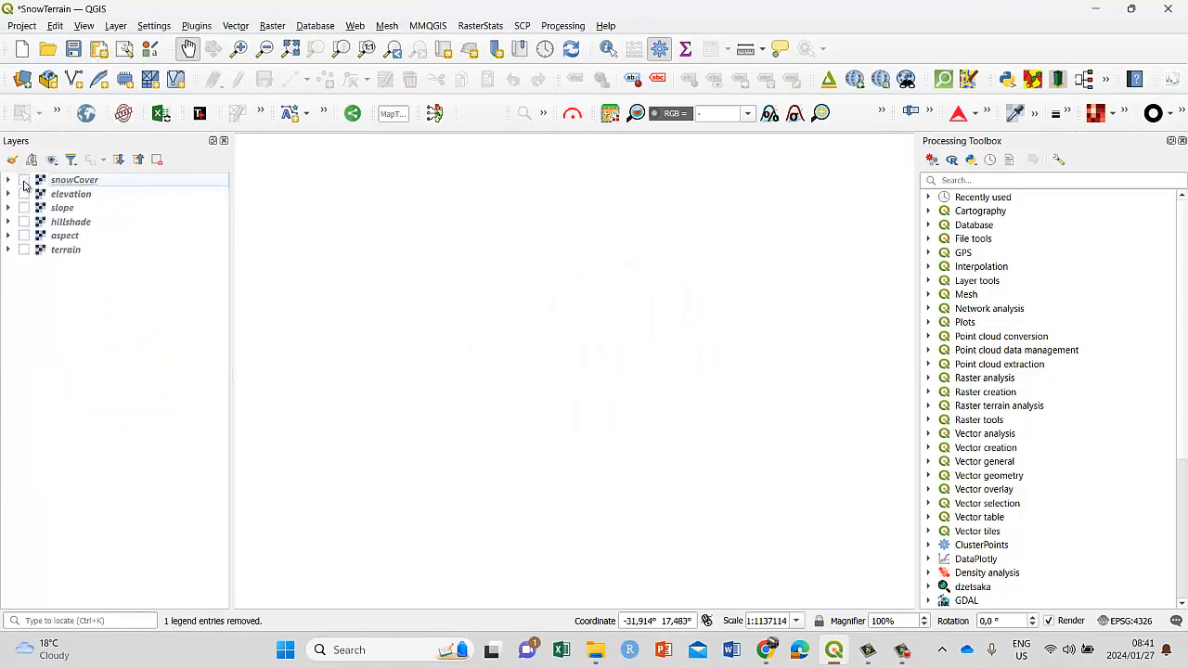
pyautogui.click(24, 182)
pyautogui.click(24, 182)
pyautogui.click(24, 182)
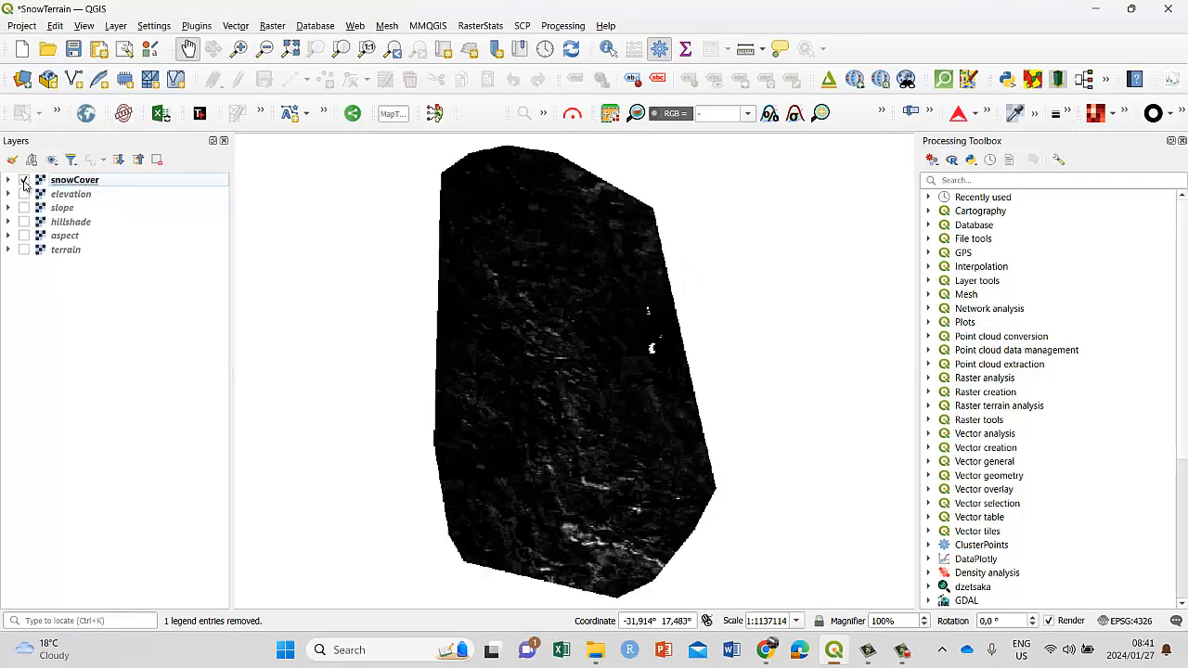
pyautogui.click(24, 182)
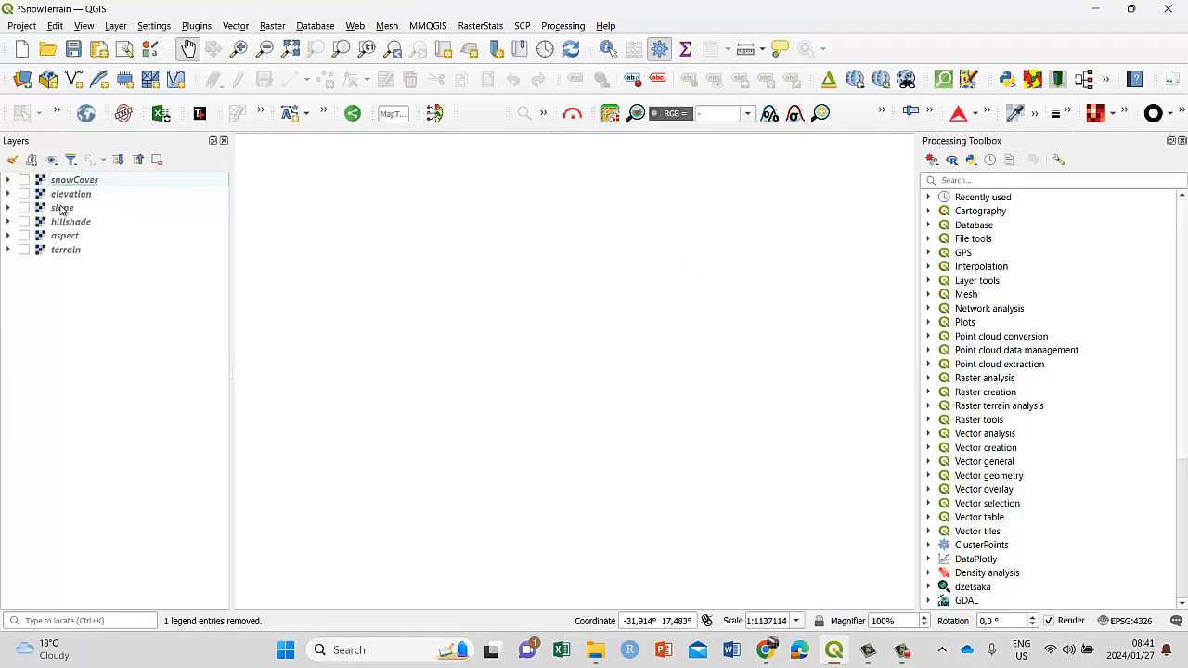
pyautogui.click(24, 208)
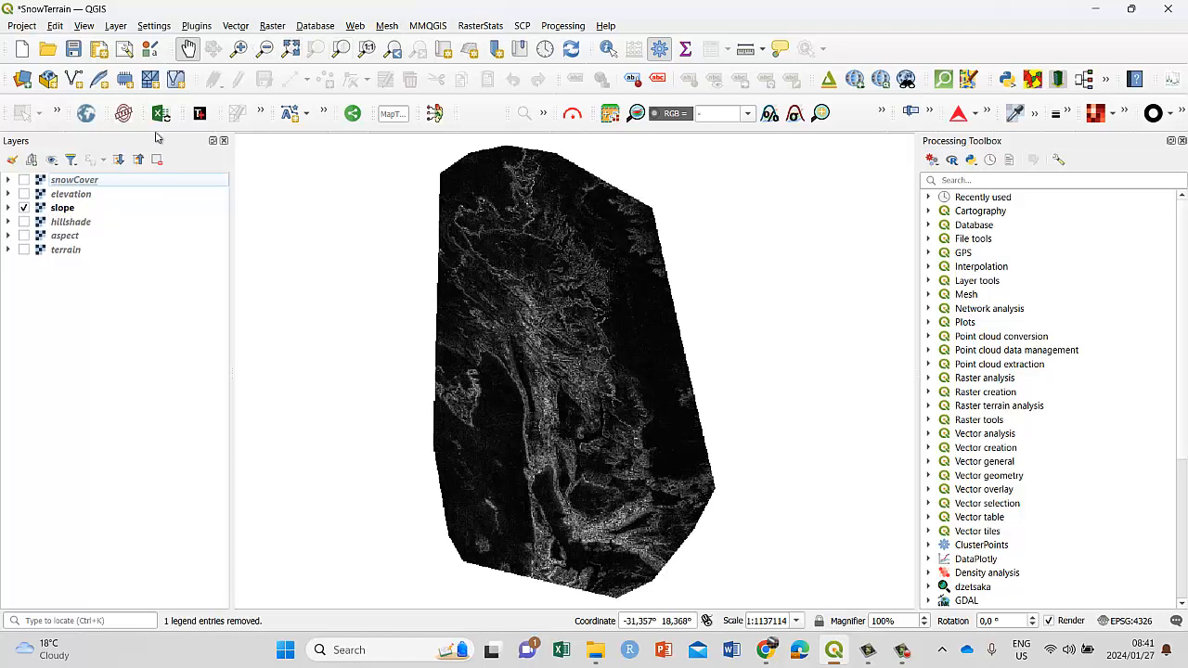
# Compute a temporary Slope raster from Band 1 of the elevation layer with a vertical-to-horizontal ratio of 1, expressed in degrees.
pyautogui.click(67, 209)
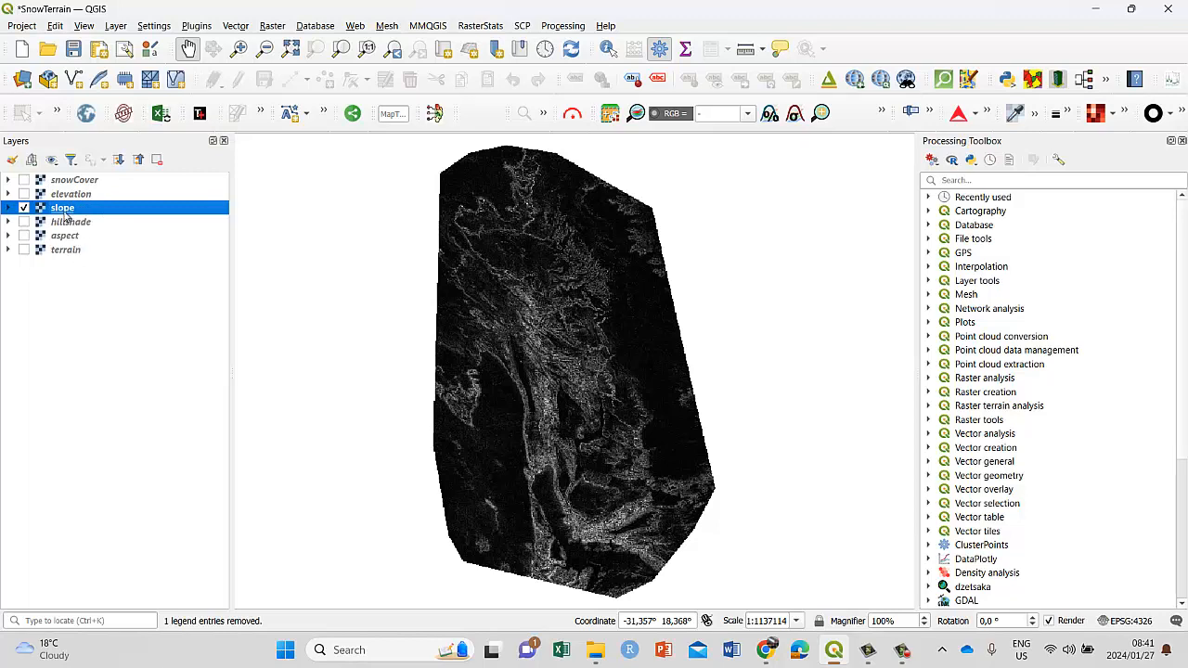
pyautogui.click(273, 26)
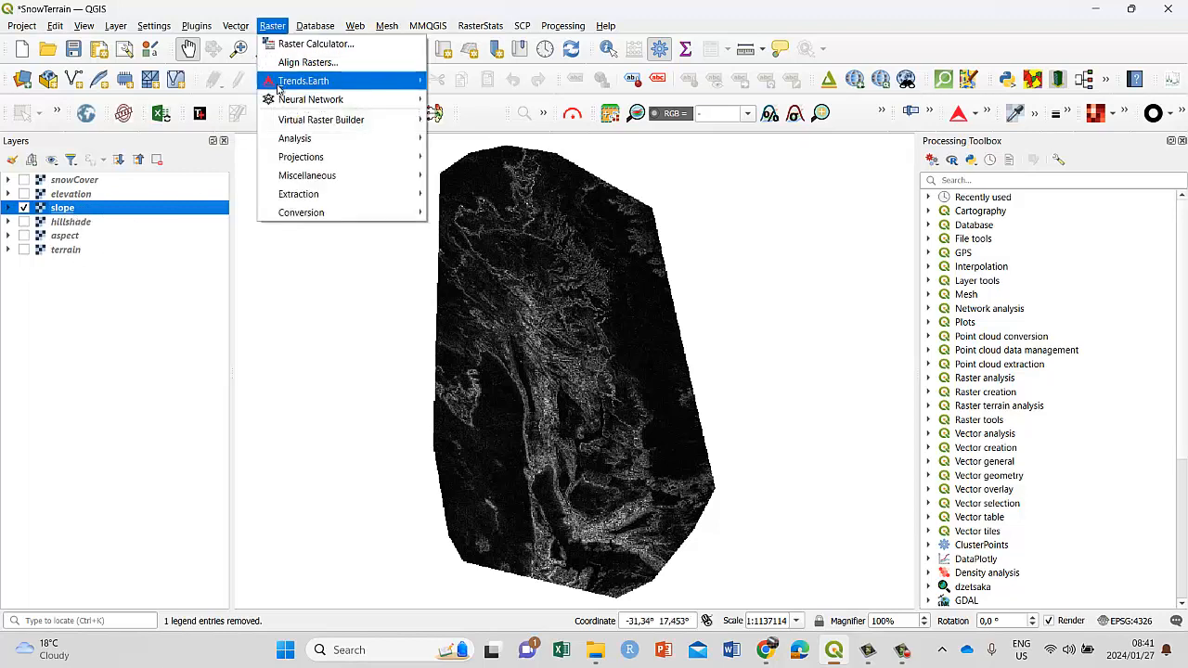
pyautogui.moveTo(292, 143)
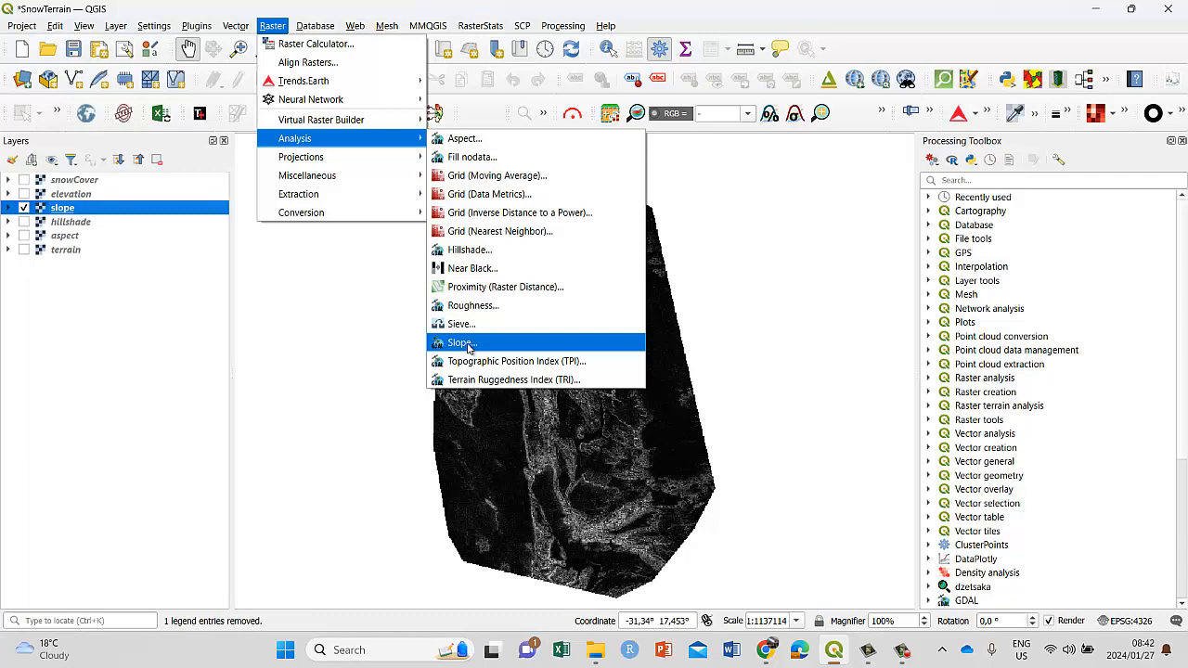
pyautogui.click(462, 342)
pyautogui.click(742, 208)
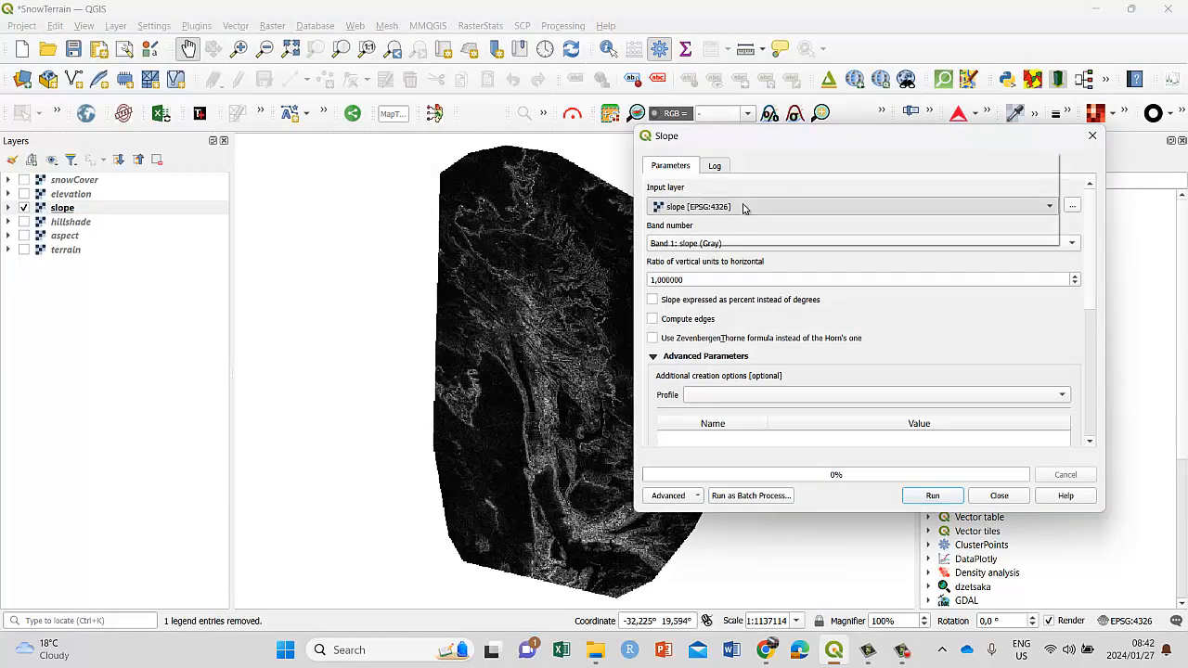
pyautogui.click(733, 176)
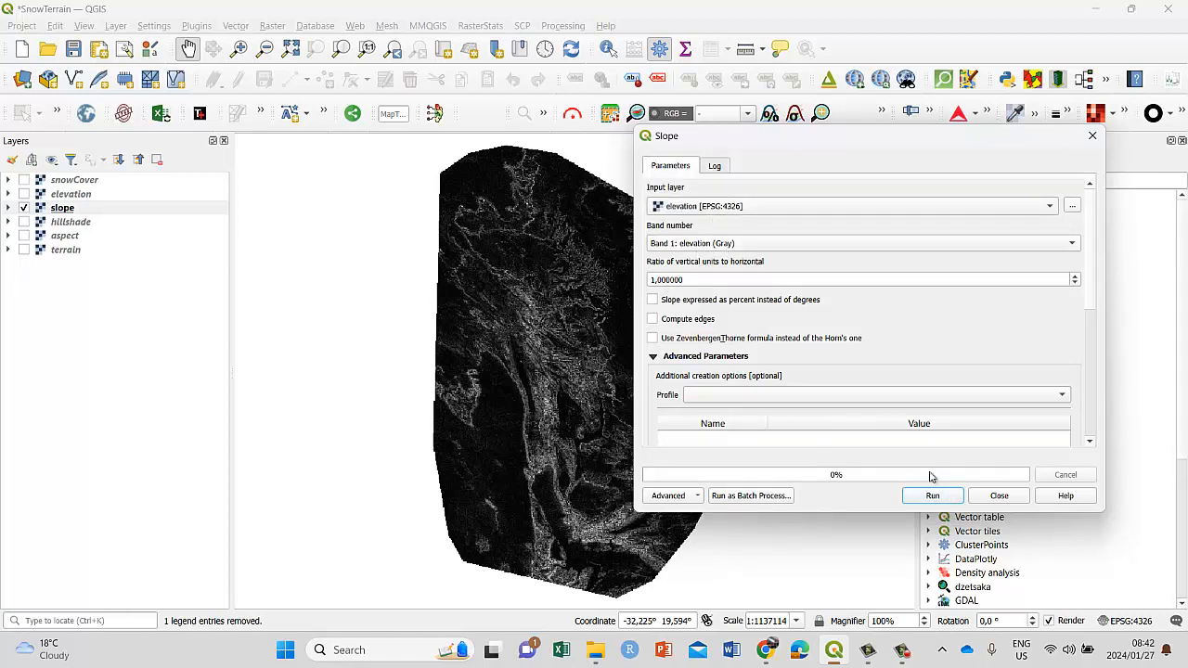
pyautogui.scroll(-5, 910, 376)
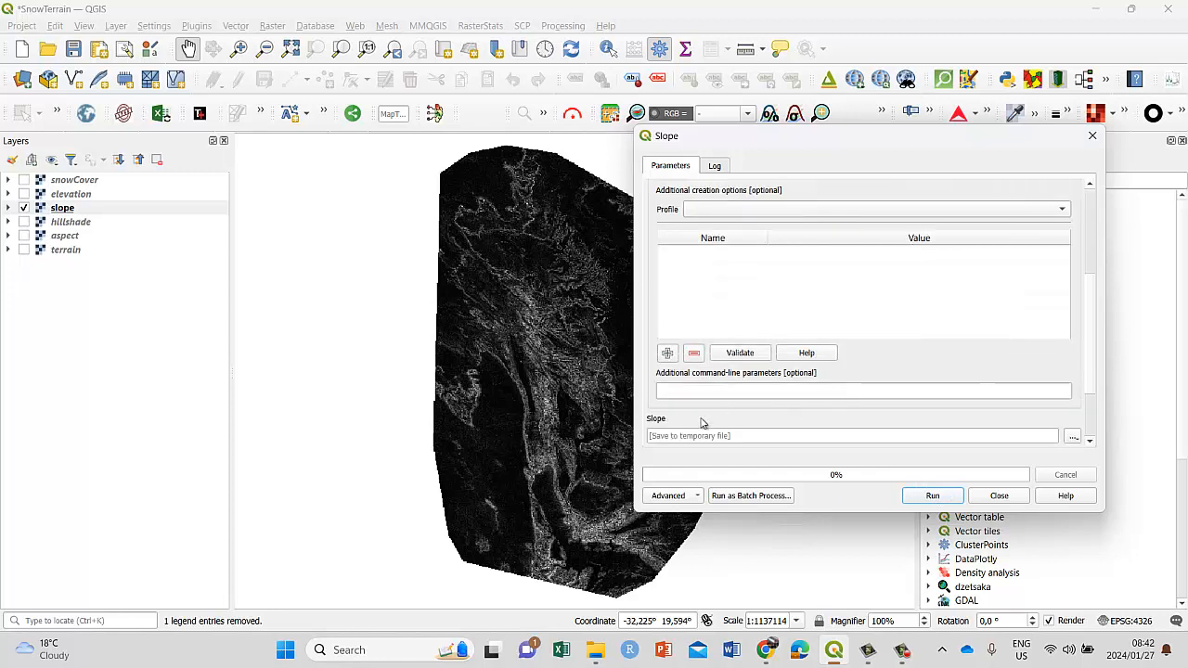
pyautogui.click(932, 497)
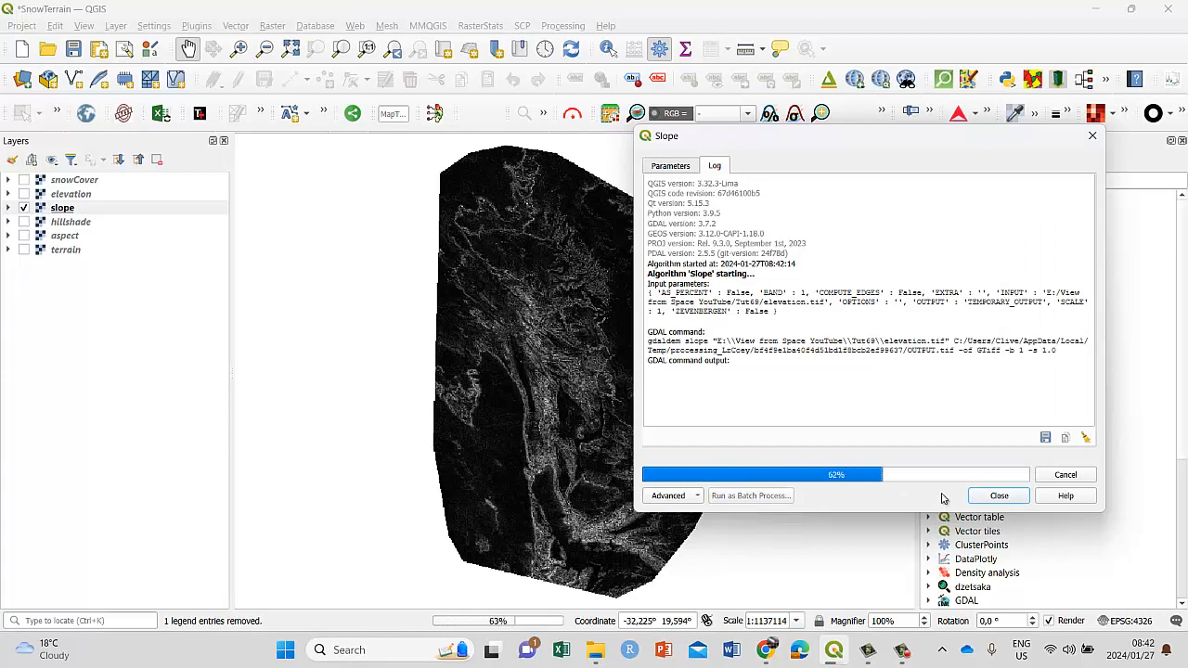
pyautogui.click(998, 498)
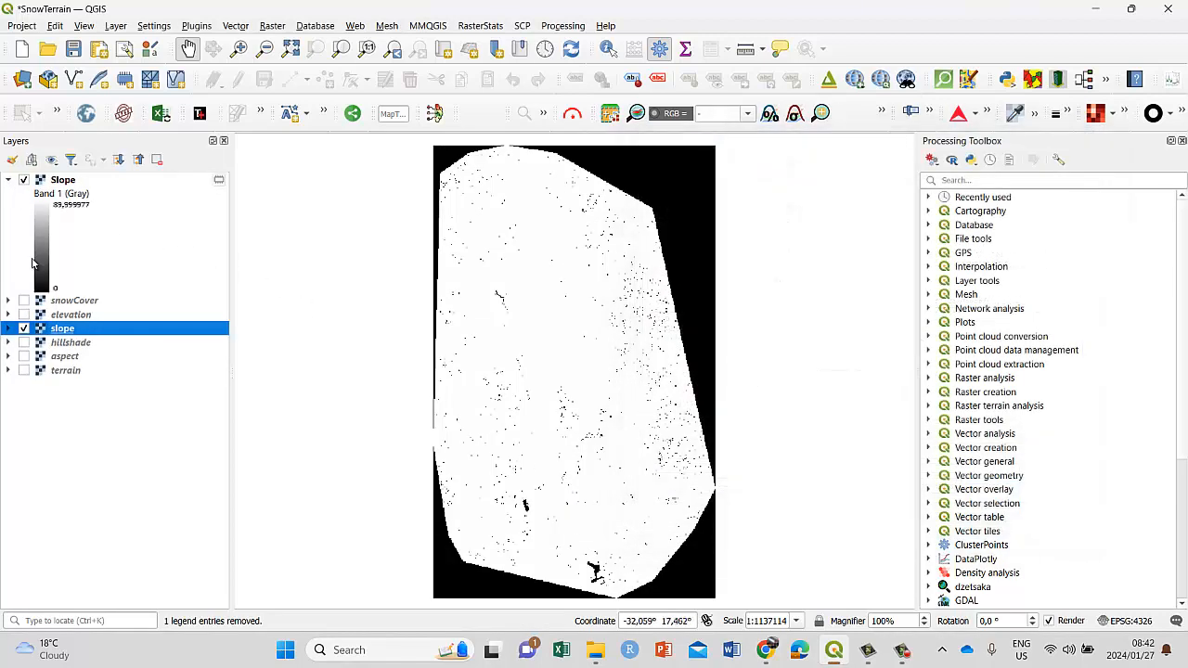
# Expand the original slope layer's legend, move that layer above the computed Slope layer, and compare the two.
pyautogui.click(9, 330)
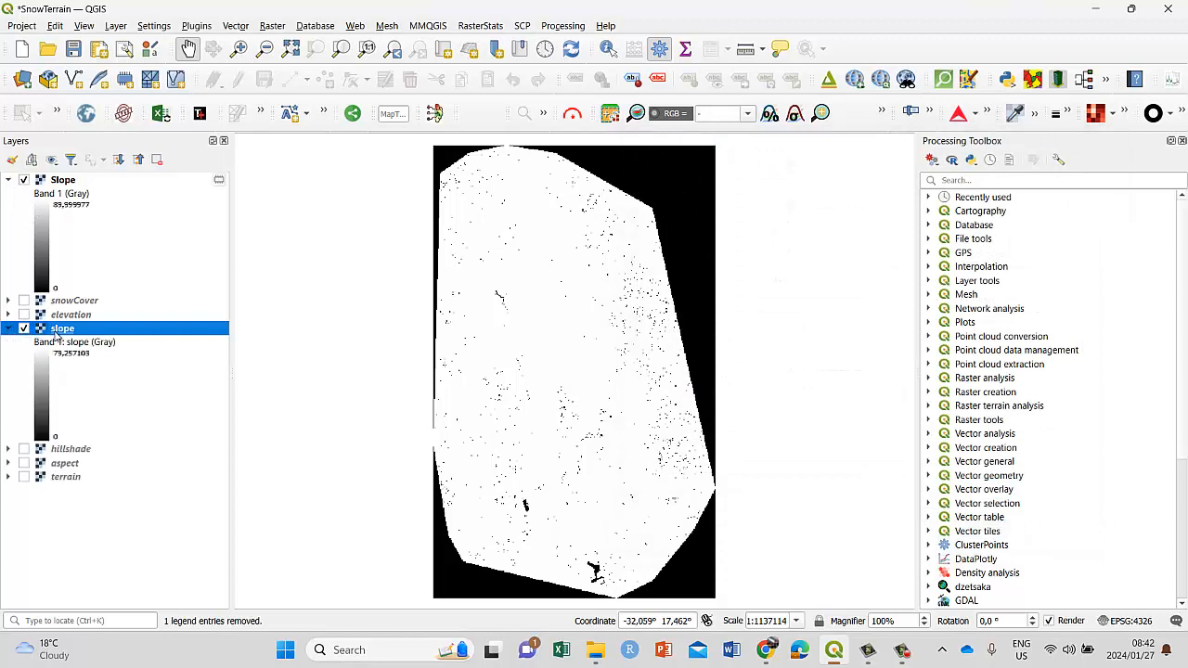
pyautogui.moveTo(73, 327); pyautogui.dragTo(97, 185)
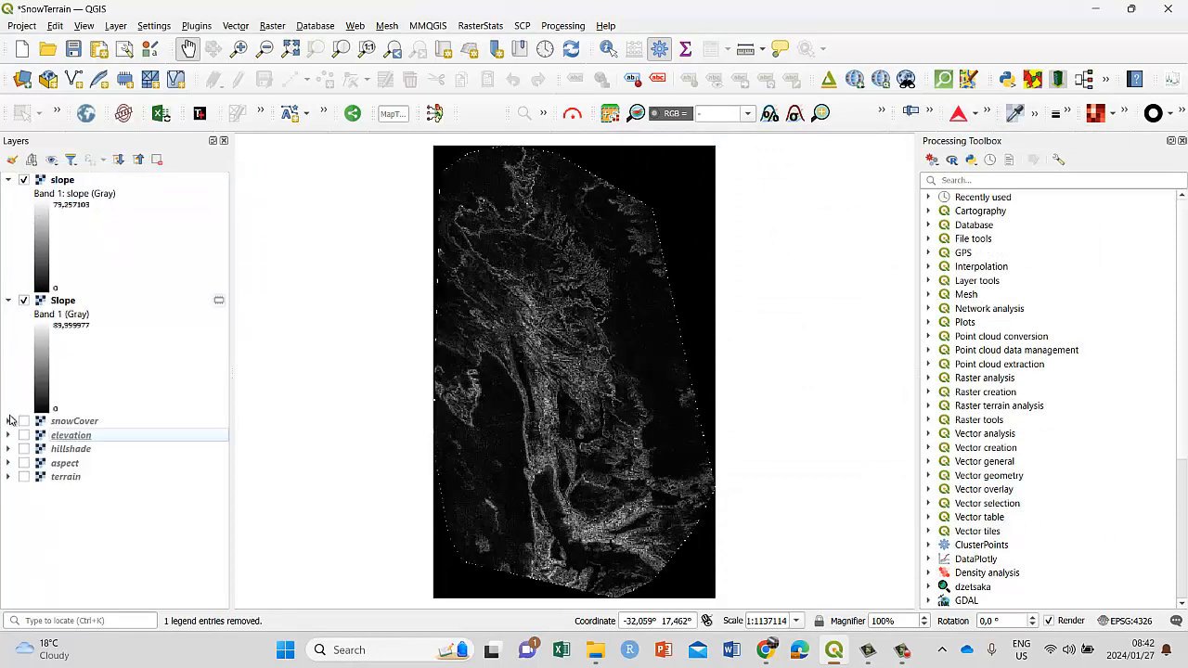
pyautogui.click(62, 183)
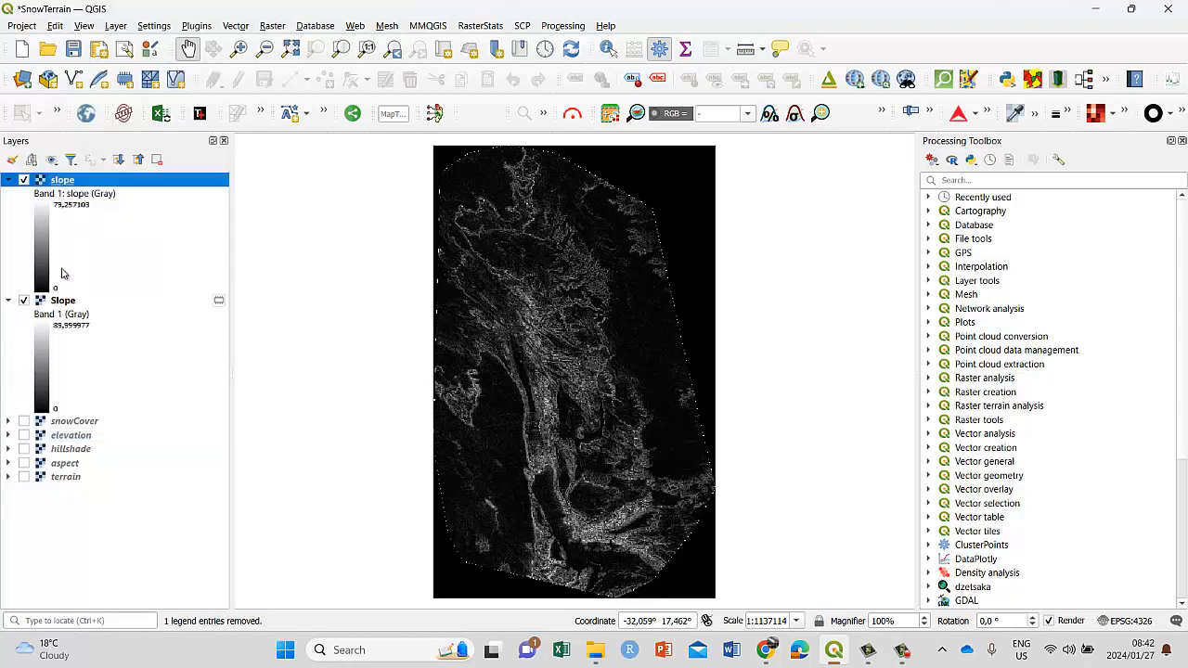
pyautogui.click(65, 303)
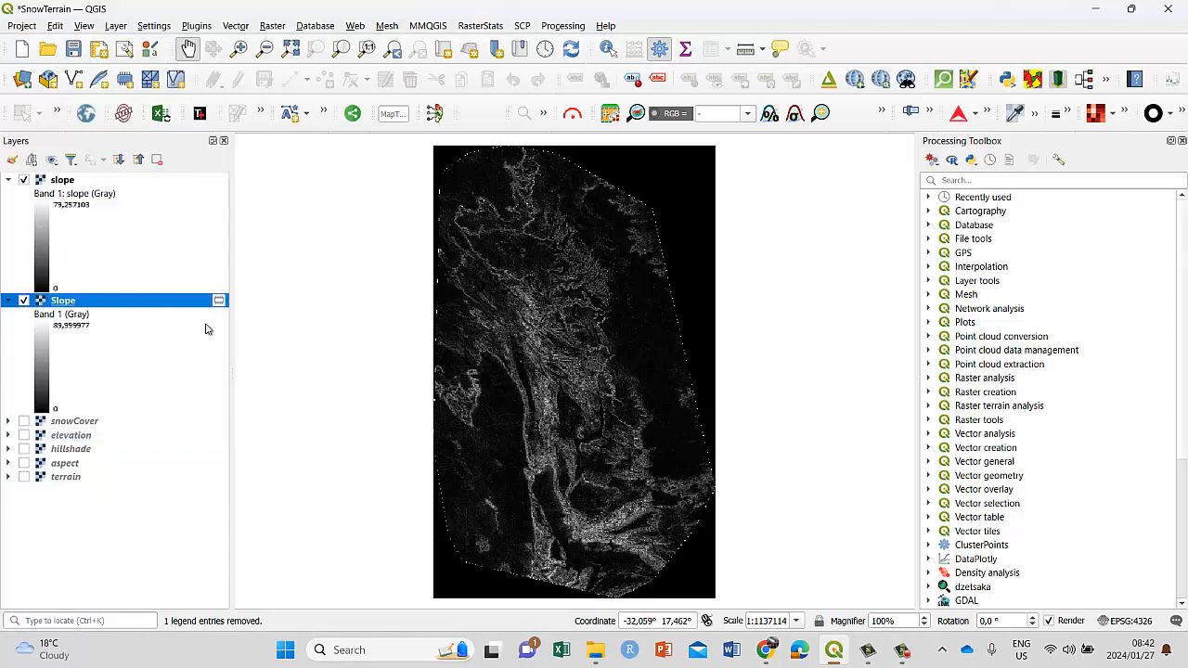
pyautogui.moveTo(221, 307)
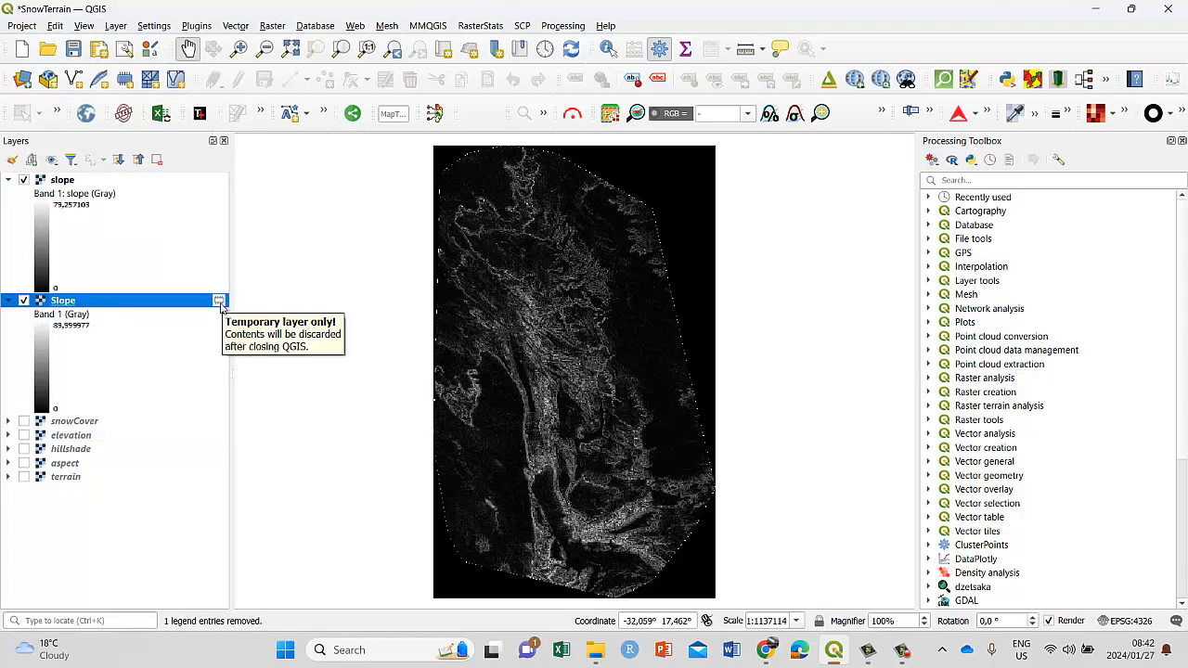
pyautogui.moveTo(71, 304)
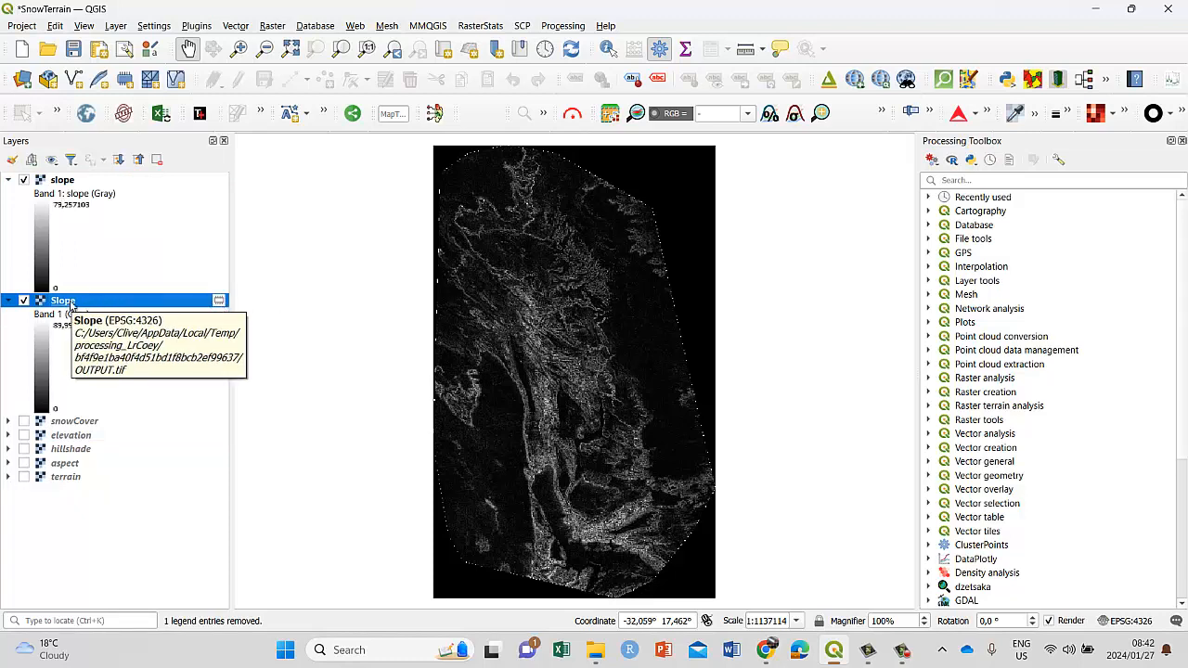
pyautogui.click(25, 180)
pyautogui.click(25, 180)
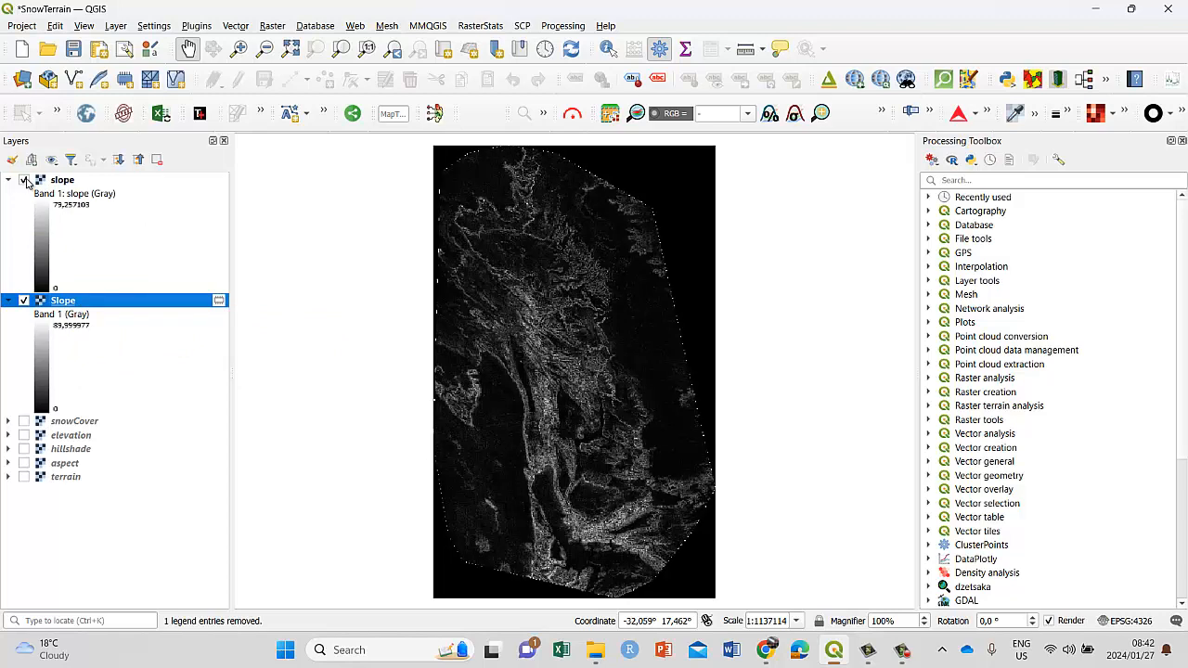
# Collapse the legends of both slope layers and hide the original slope layer.
pyautogui.click(8, 180)
pyautogui.click(7, 194)
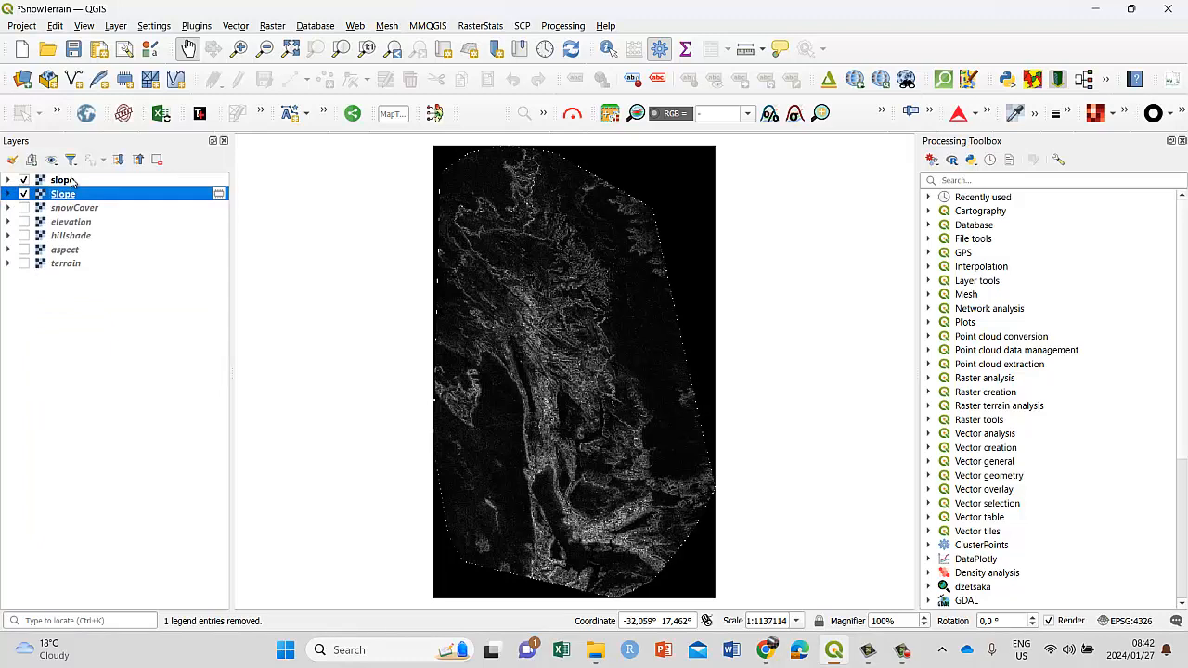
pyautogui.rightClick(71, 182)
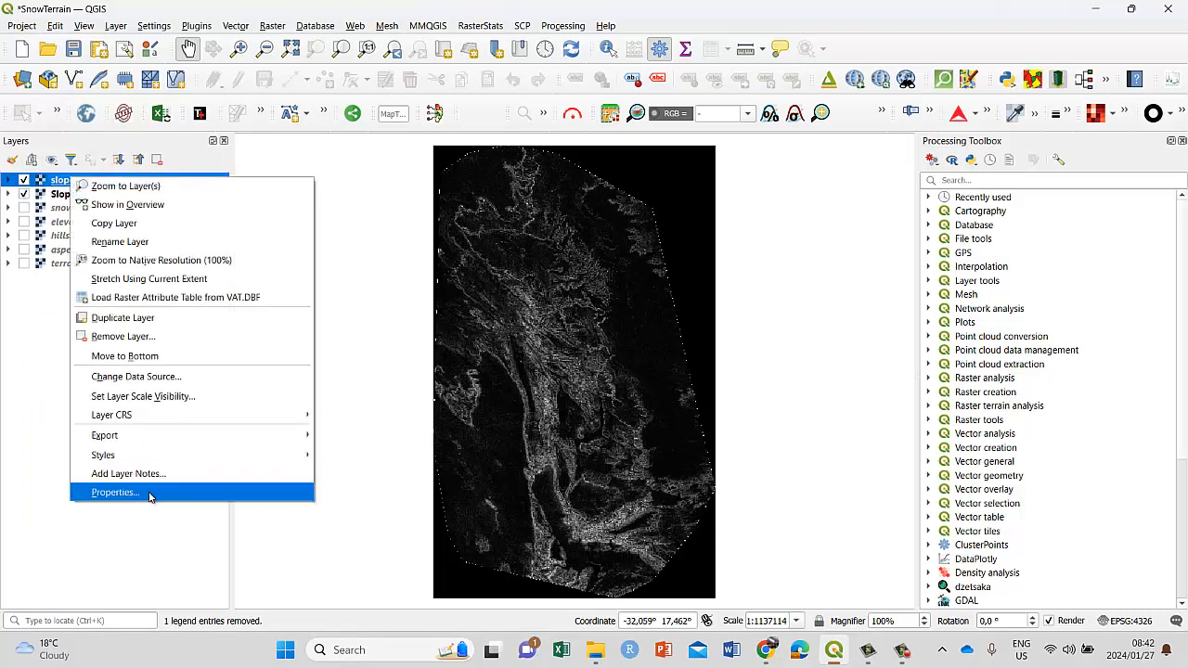
pyautogui.click(48, 195)
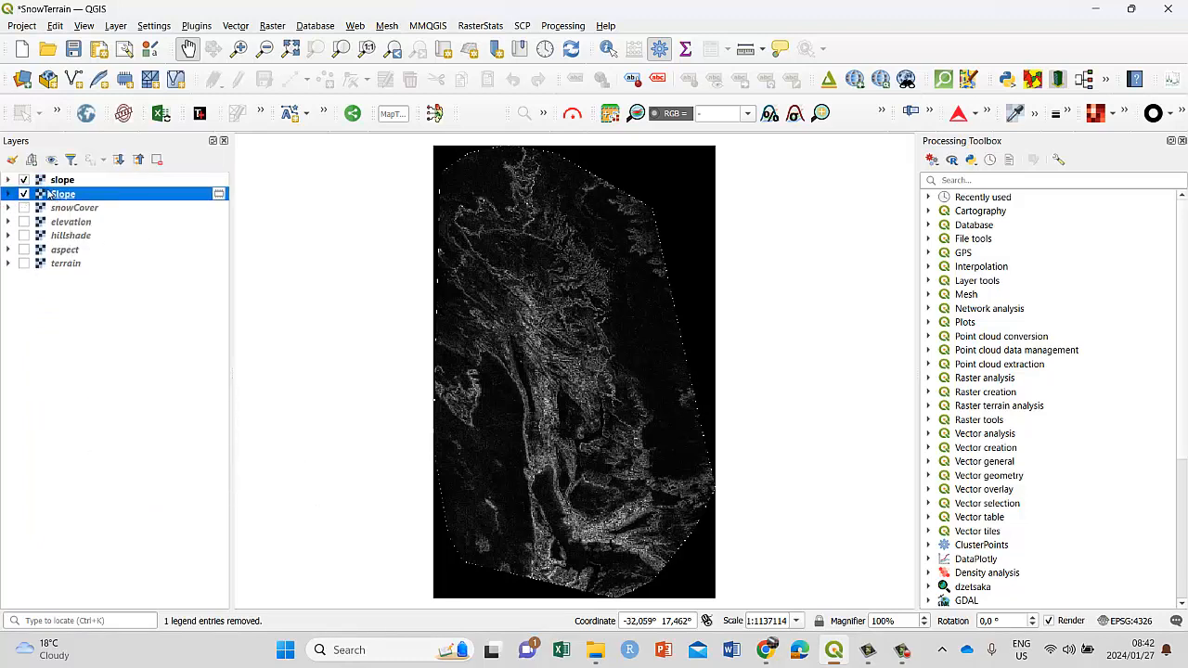
pyautogui.click(25, 181)
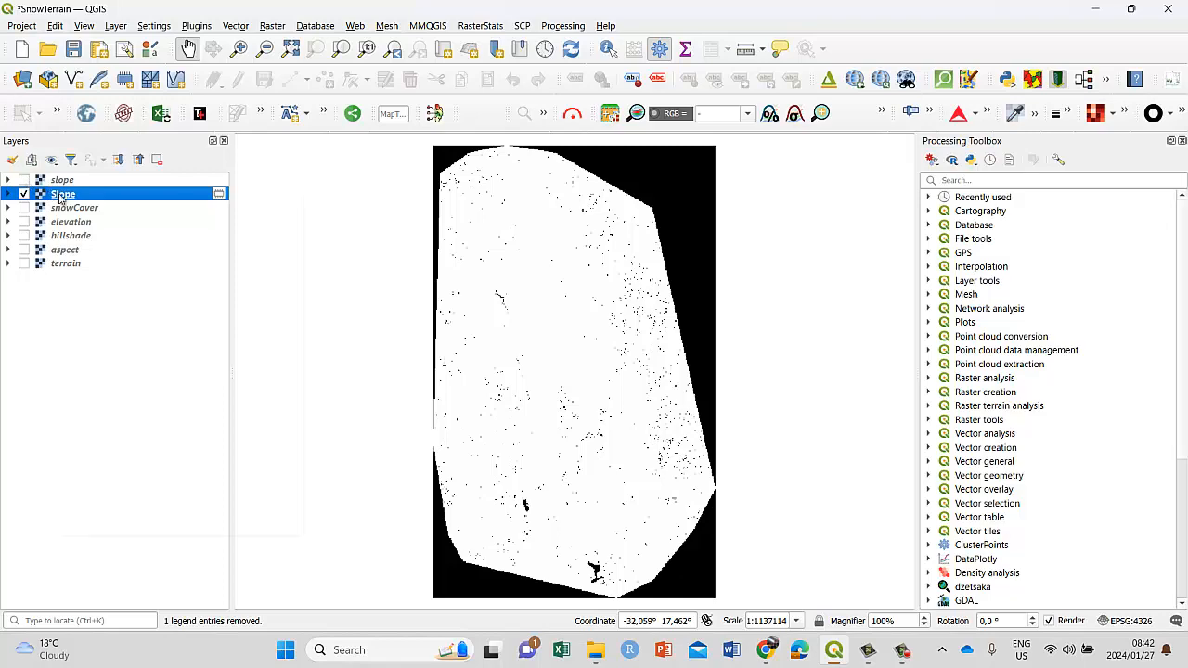
# Style the computed Slope layer as Singleband pseudocolor with minimum 1 and out-of-range values clipped.
pyautogui.rightClick(62, 197)
pyautogui.click(152, 526)
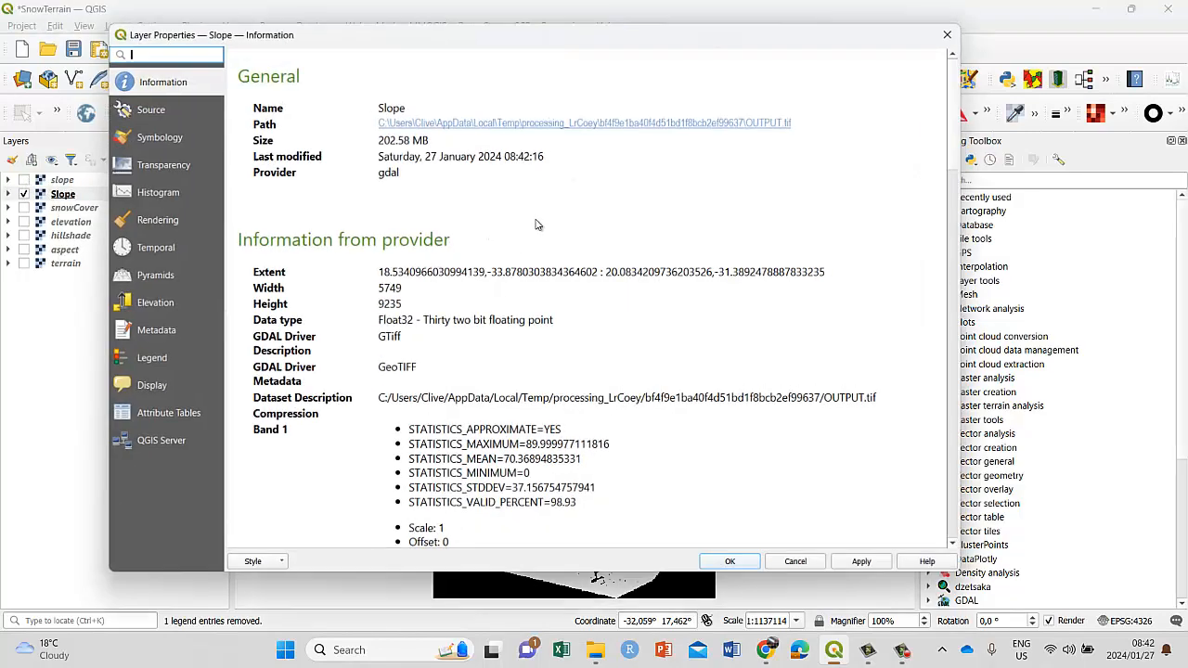
pyautogui.click(163, 137)
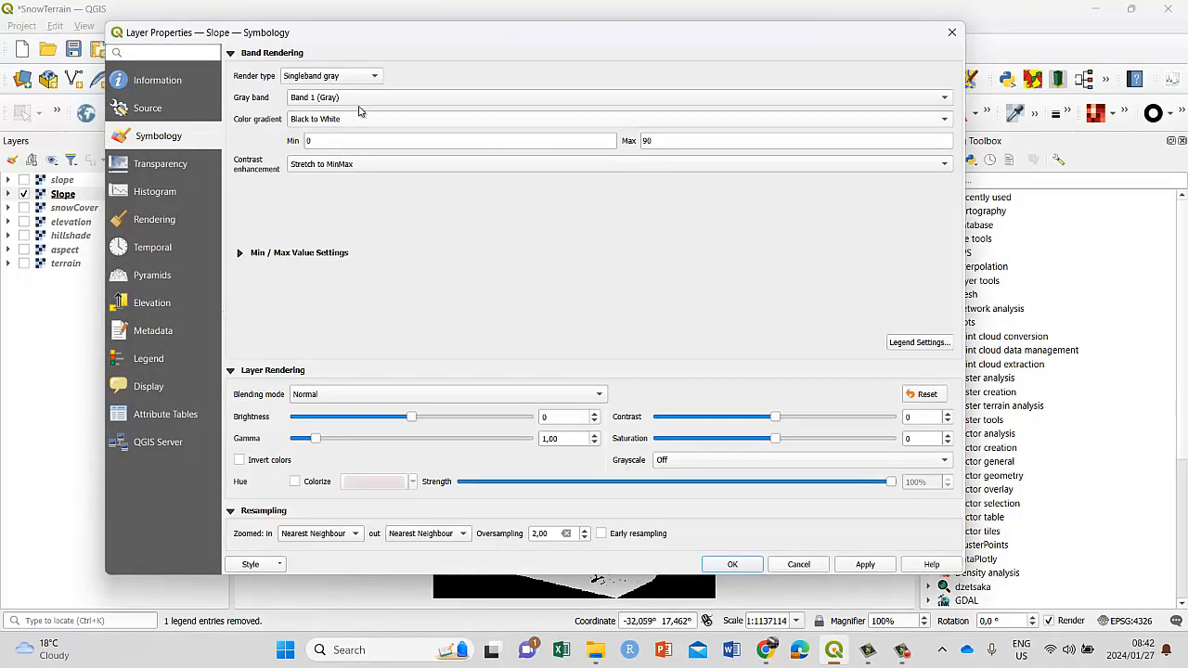
pyautogui.click(377, 79)
pyautogui.click(371, 91)
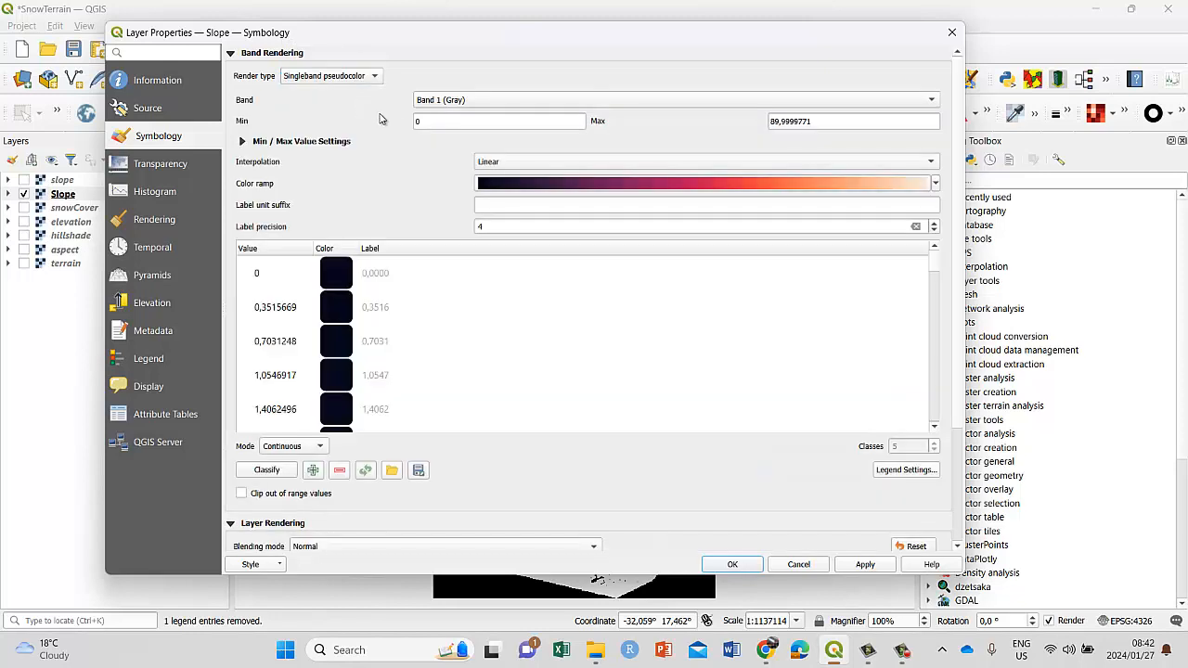
pyautogui.click(427, 122)
pyautogui.write('1')
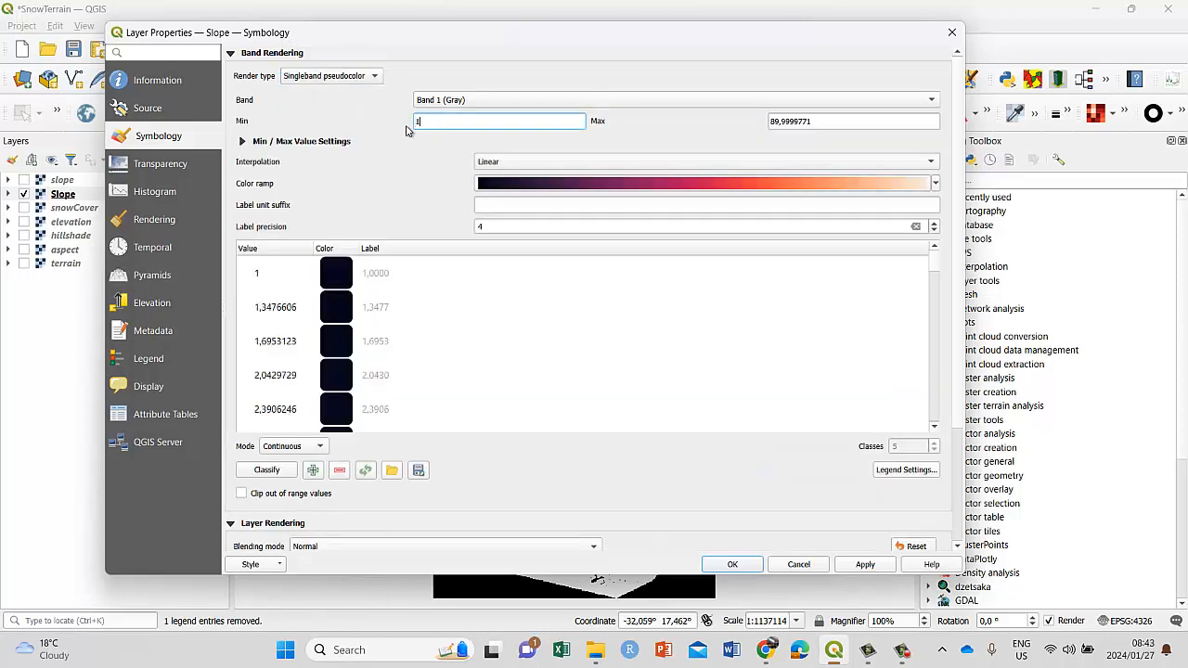
pyautogui.click(242, 493)
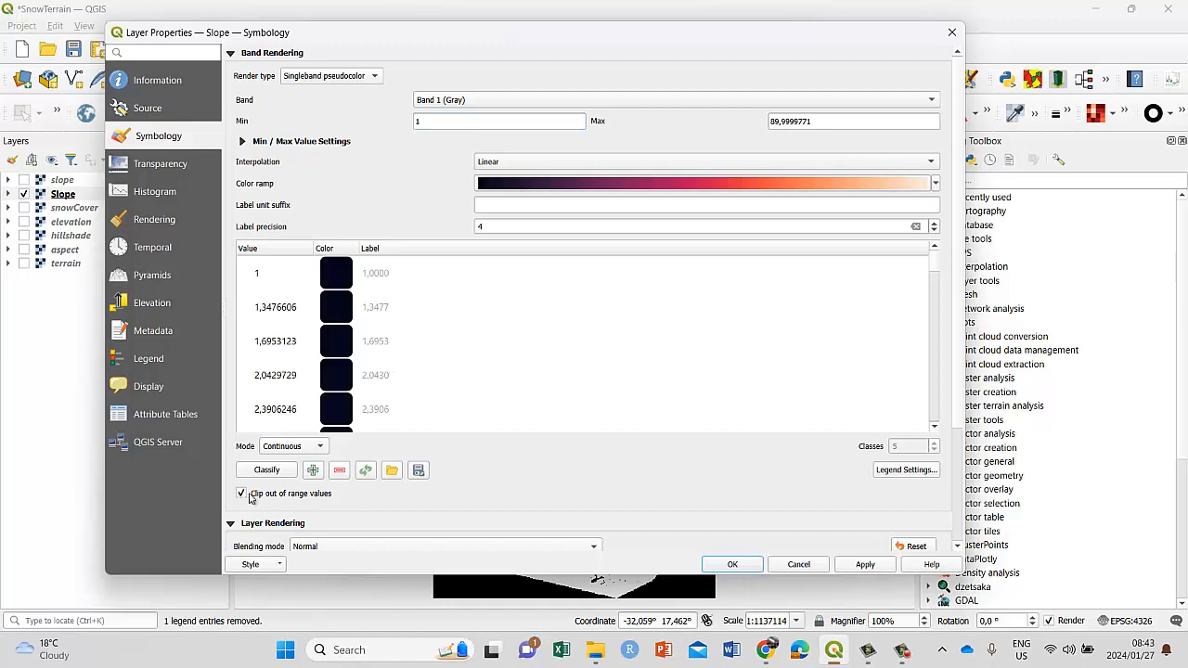
pyautogui.click(865, 566)
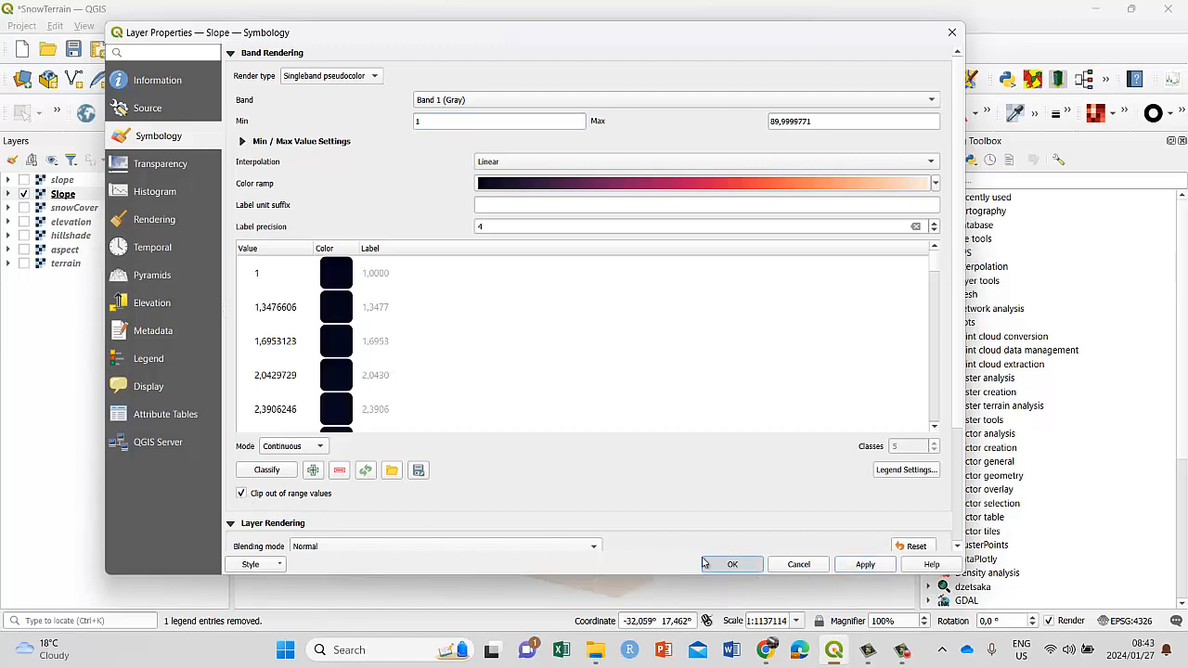
pyautogui.click(732, 564)
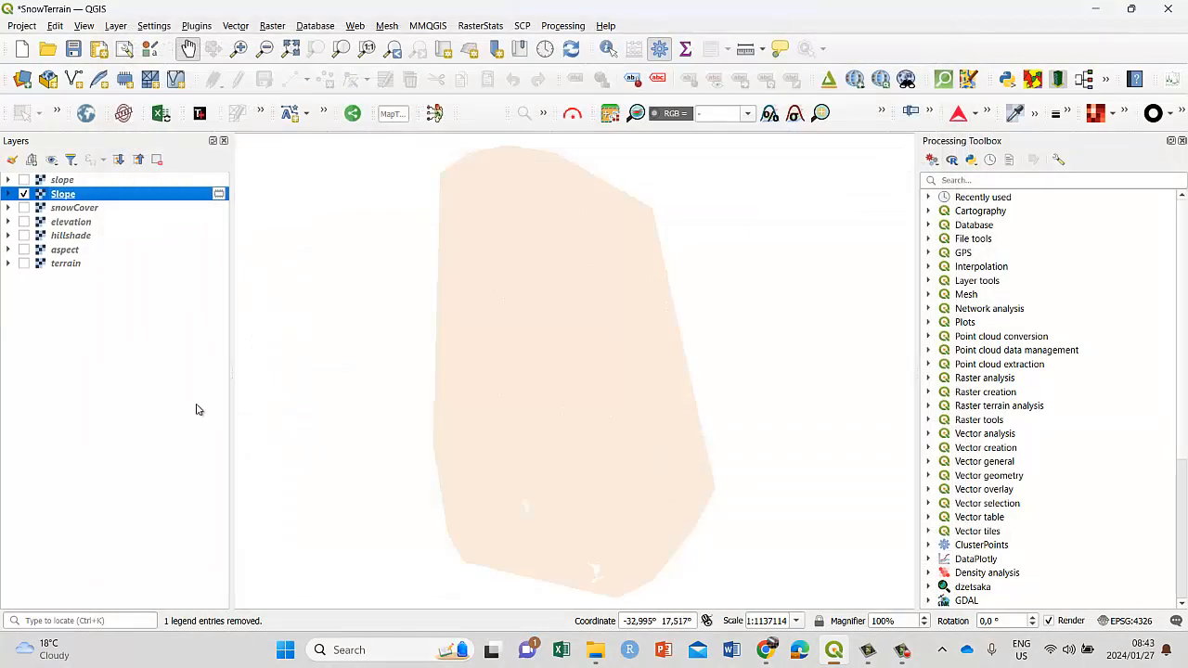
# Expand the legends of both slope layers and show the original slope layer.
pyautogui.click(9, 194)
pyautogui.click(9, 180)
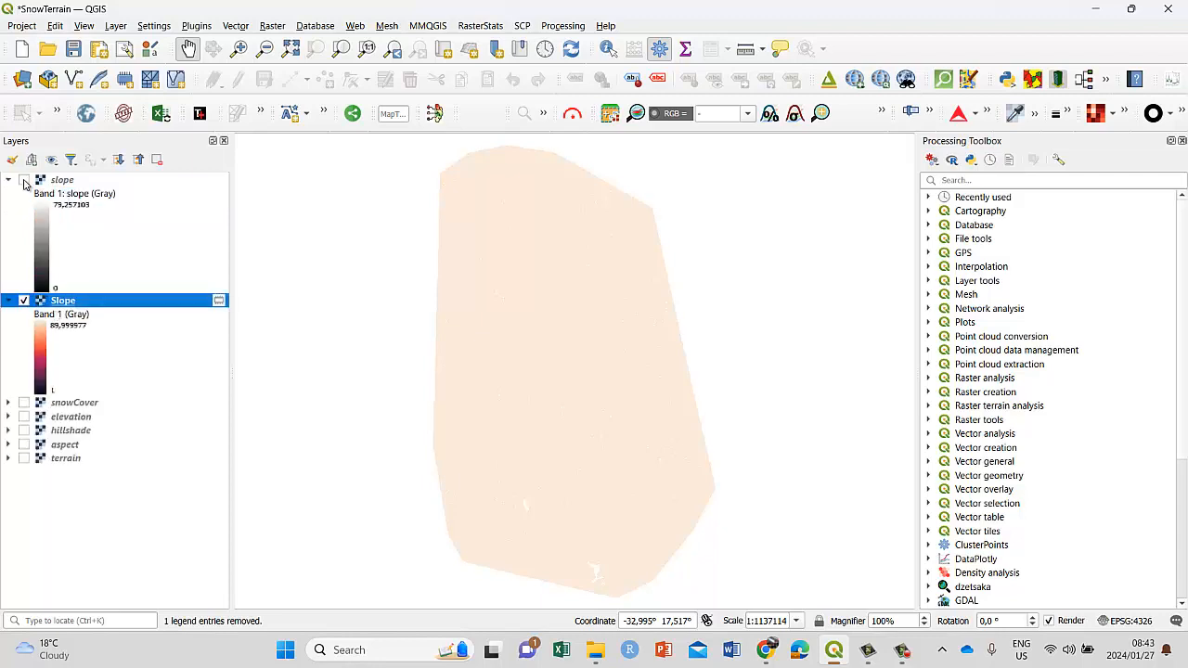
pyautogui.click(25, 181)
pyautogui.click(65, 181)
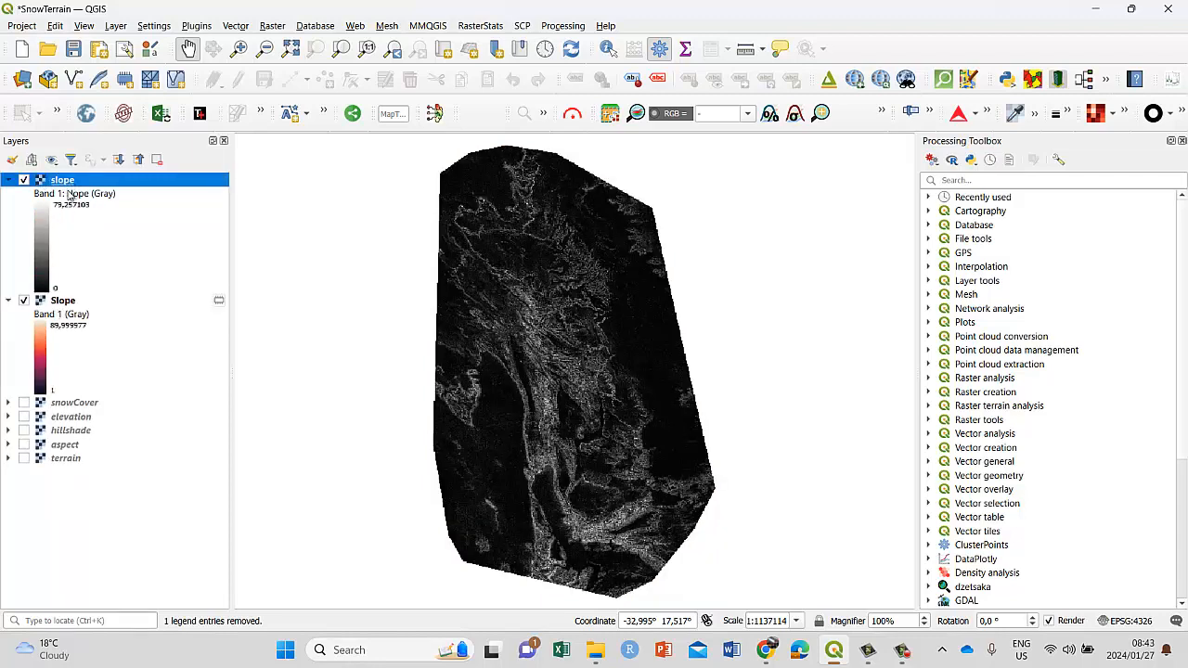
# Style the original slope layer as Singleband pseudocolor with minimum 1 and out-of-range values clipped.
pyautogui.rightClick(62, 183)
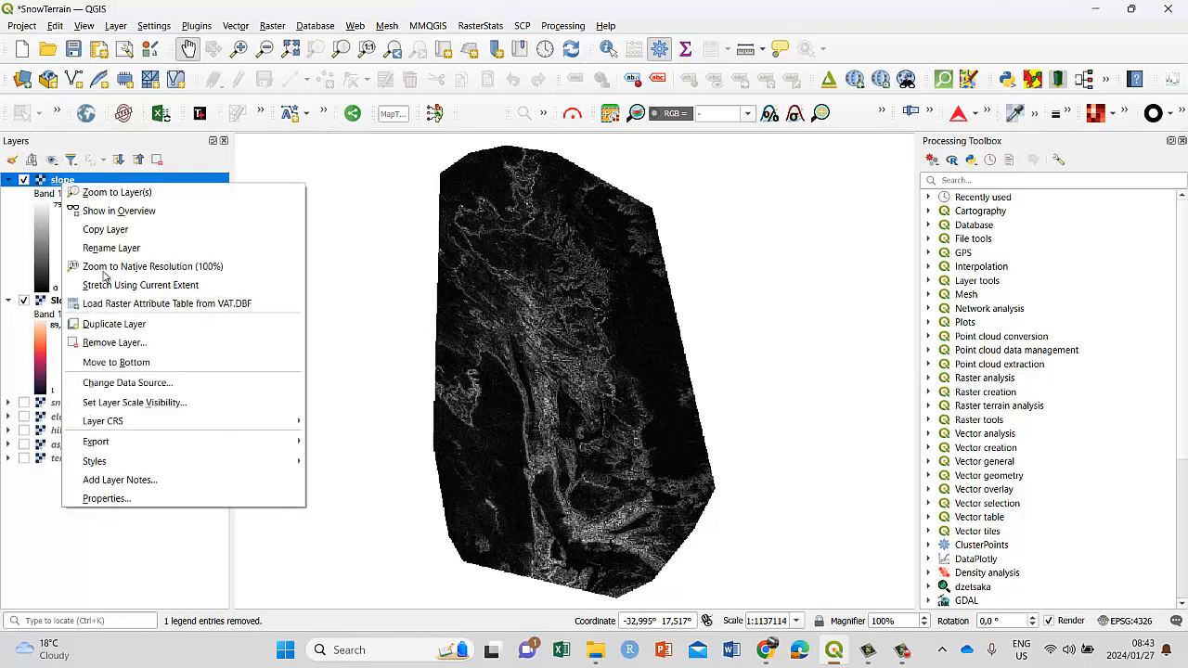
pyautogui.click(130, 498)
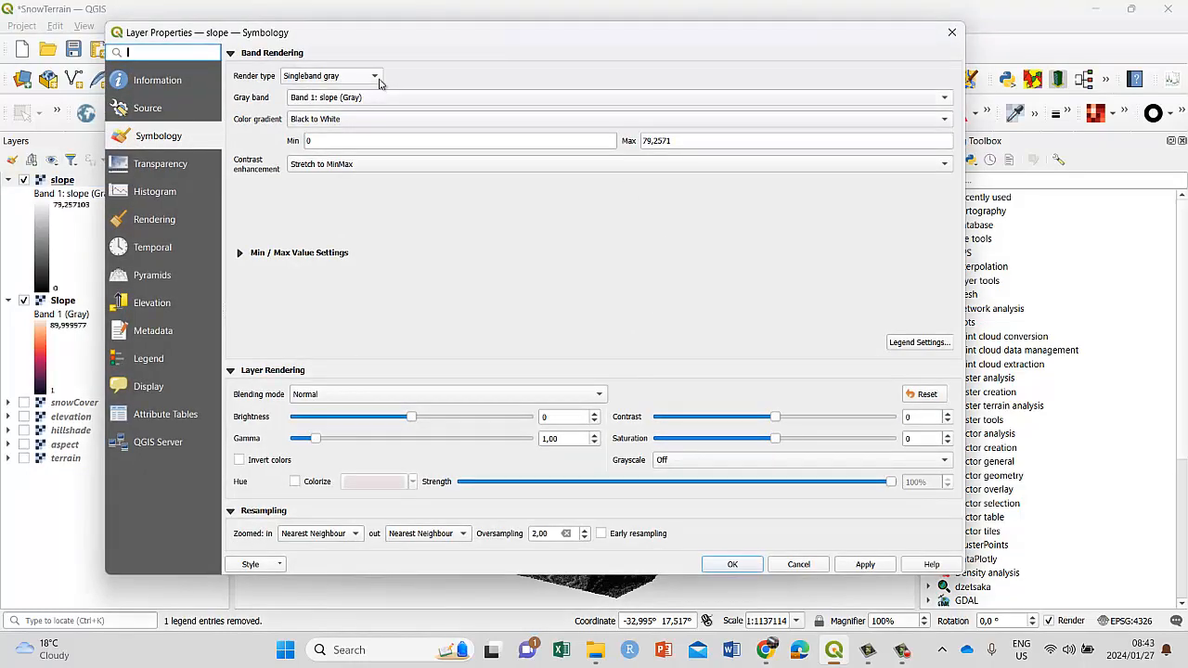
pyautogui.click(376, 81)
pyautogui.click(376, 93)
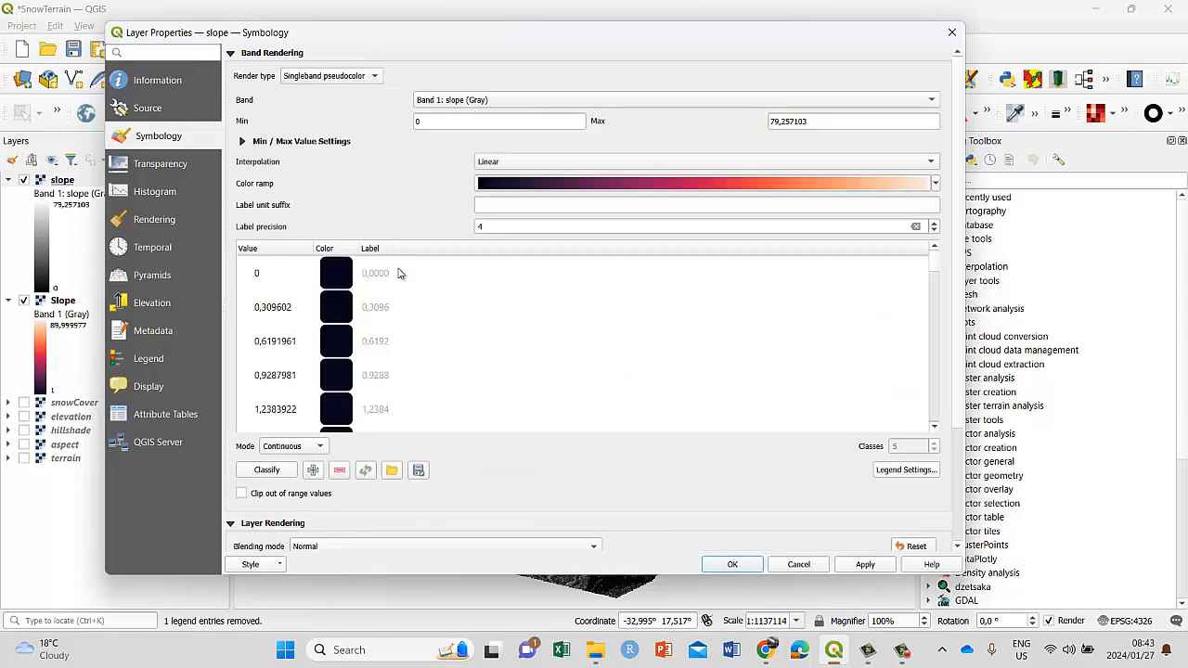
pyautogui.doubleClick(433, 122)
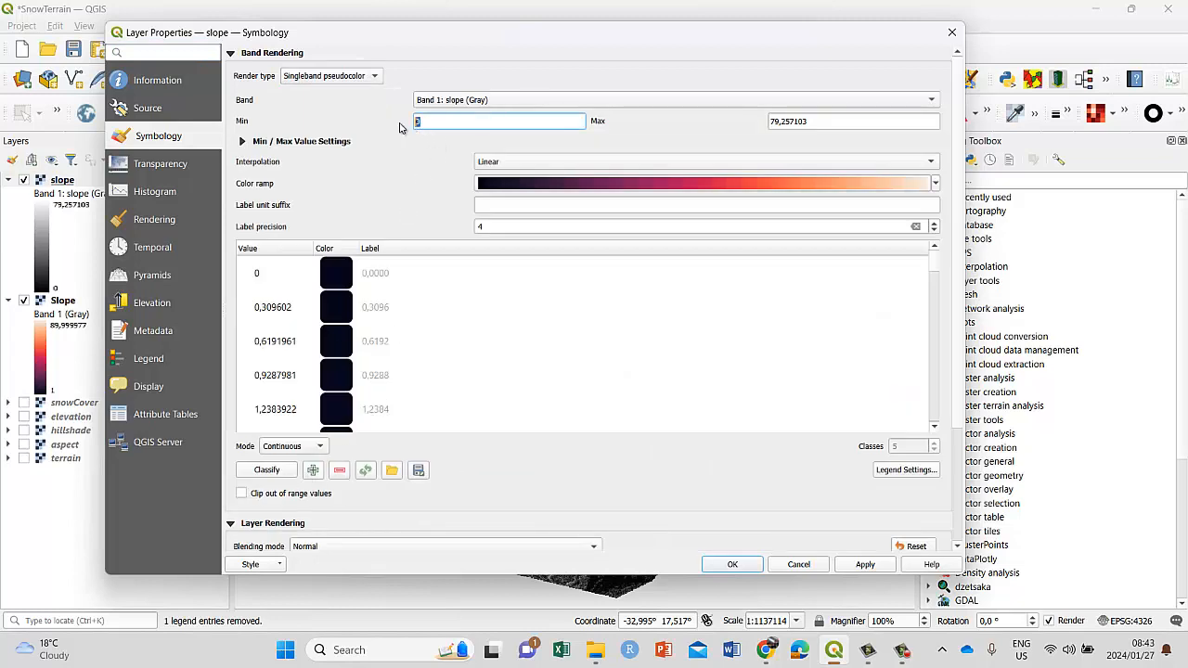
pyautogui.write('1')
pyautogui.click(242, 494)
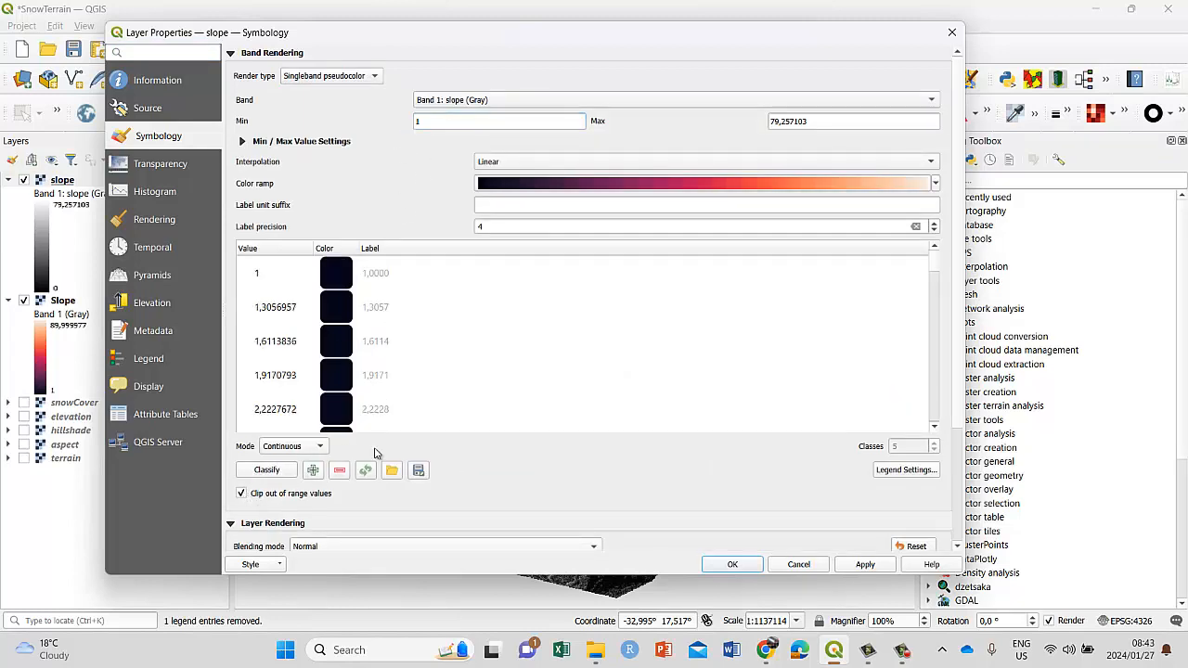
# Apply an inverted Spectral color ramp to the original slope layer and check its class values.
pyautogui.click(935, 183)
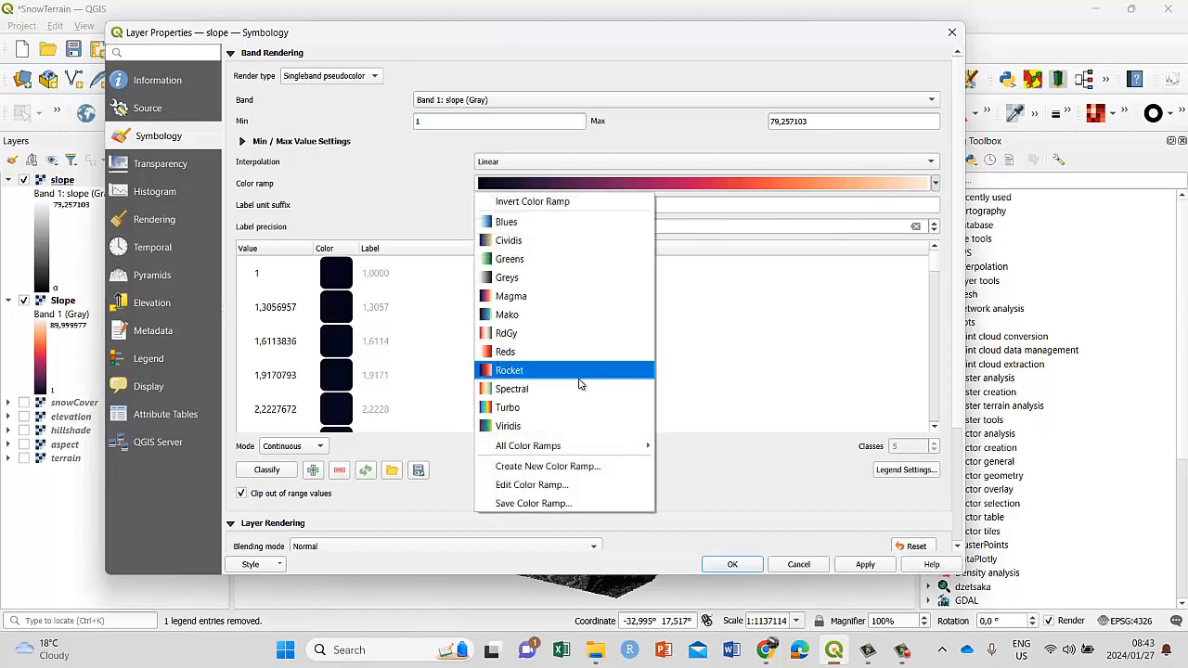
pyautogui.click(552, 397)
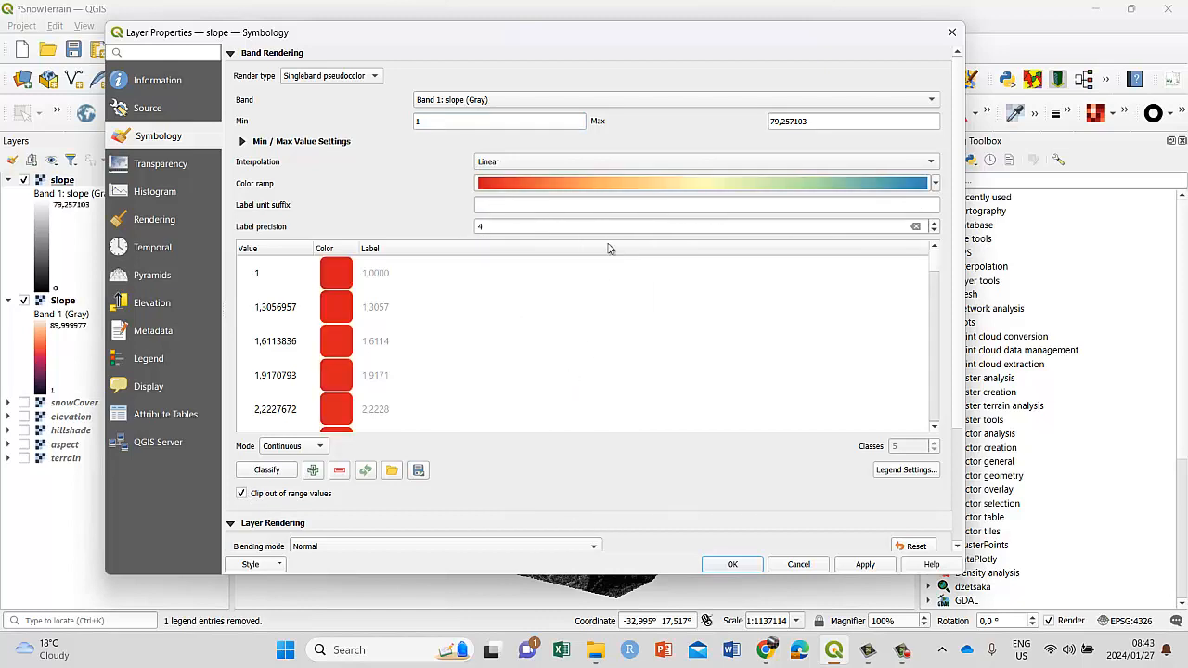
pyautogui.click(936, 183)
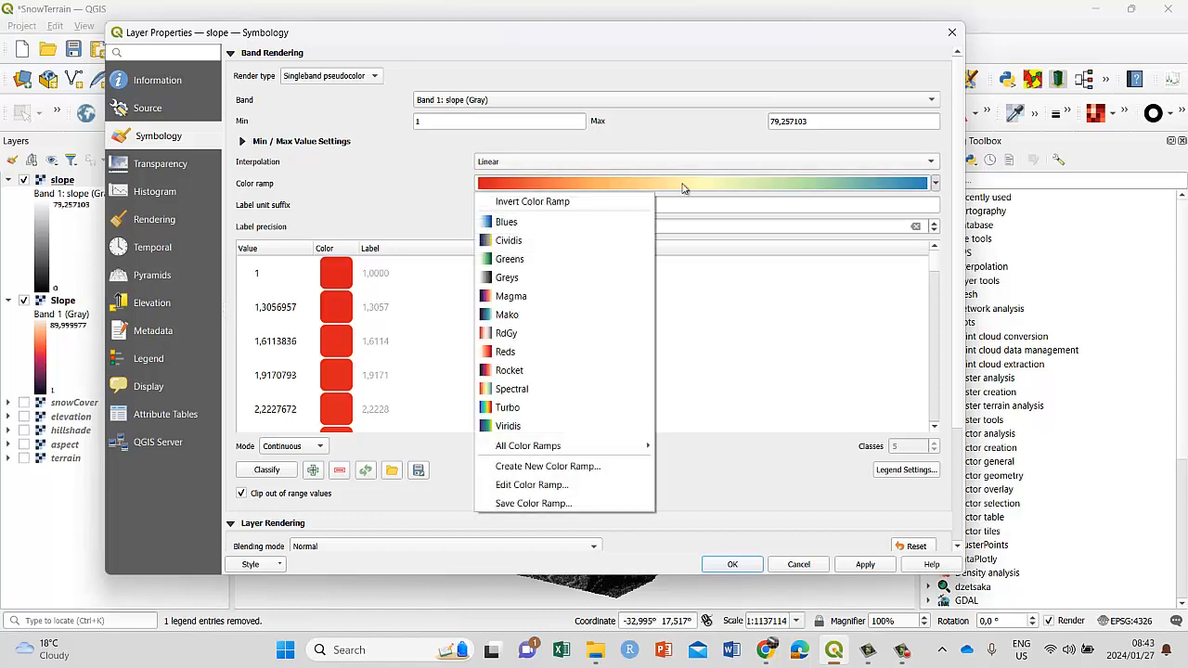
pyautogui.click(531, 198)
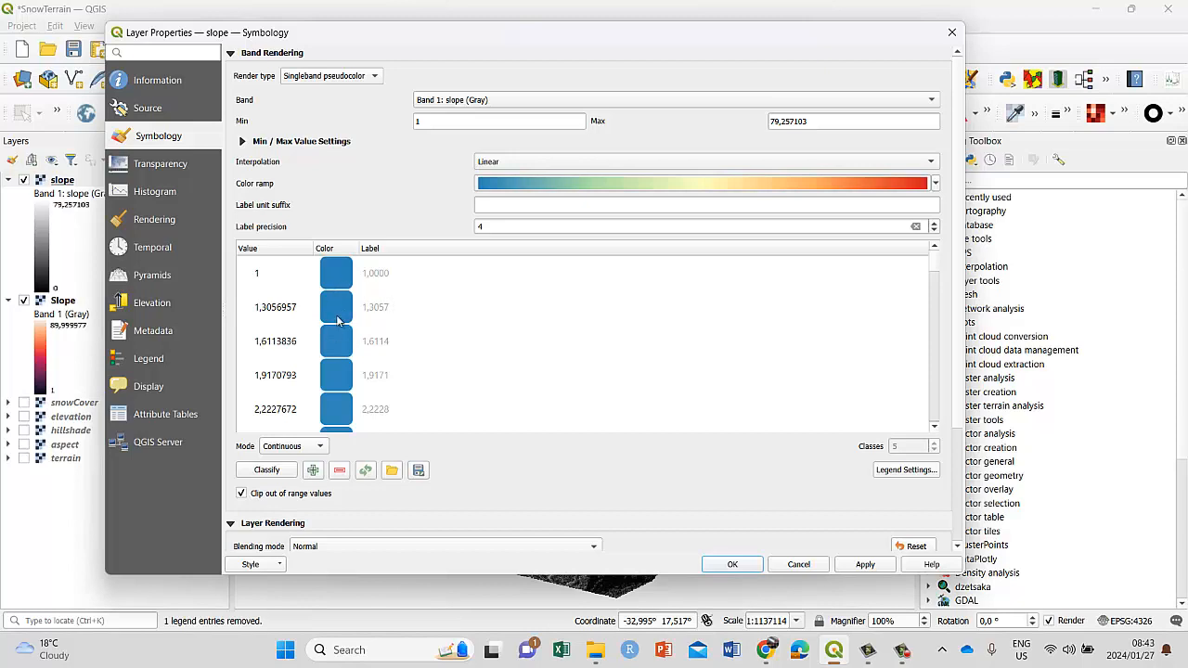
pyautogui.scroll(-12, 336, 334)
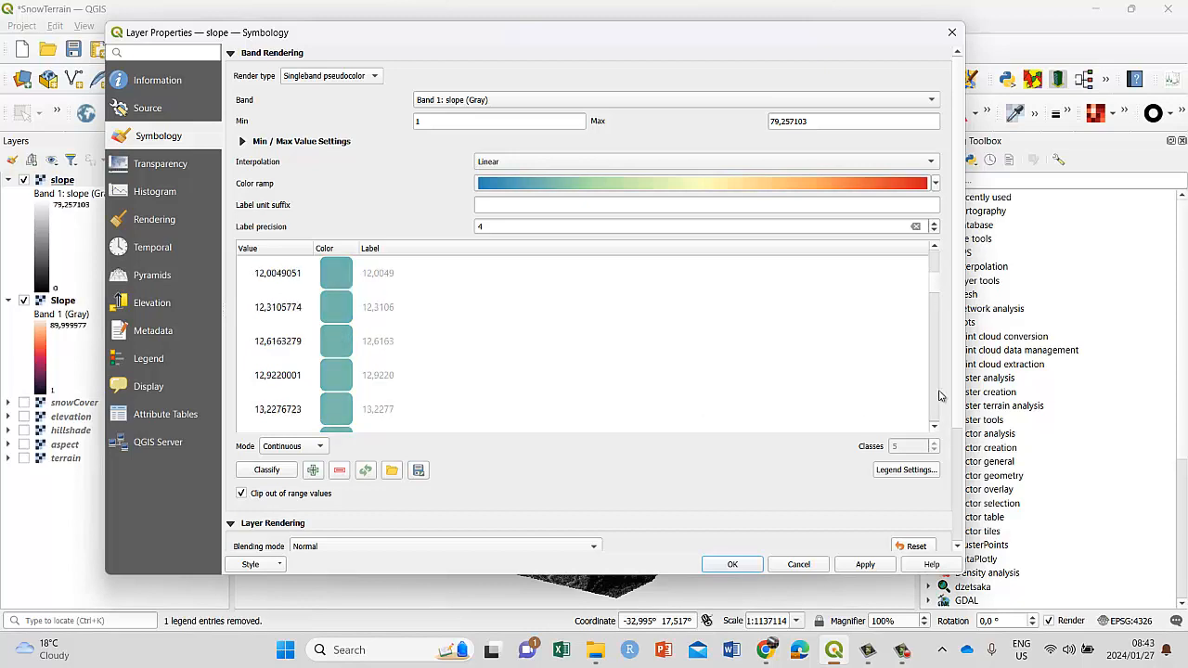
pyautogui.moveTo(934, 287); pyautogui.dragTo(939, 420)
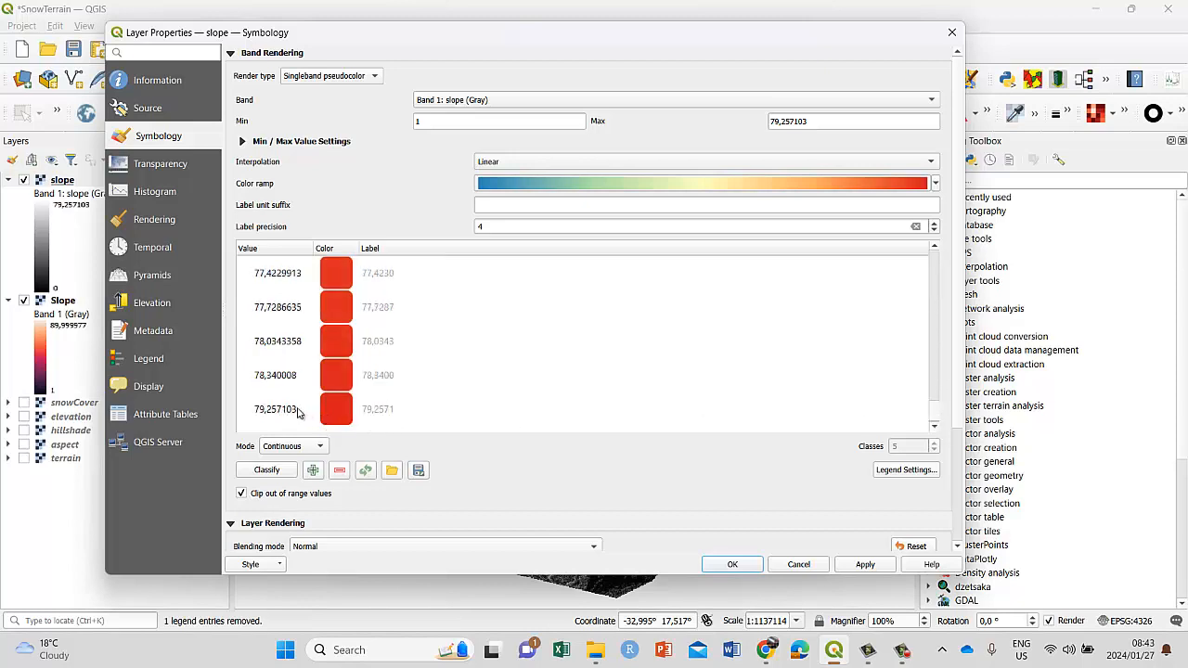
pyautogui.click(862, 565)
pyautogui.click(733, 564)
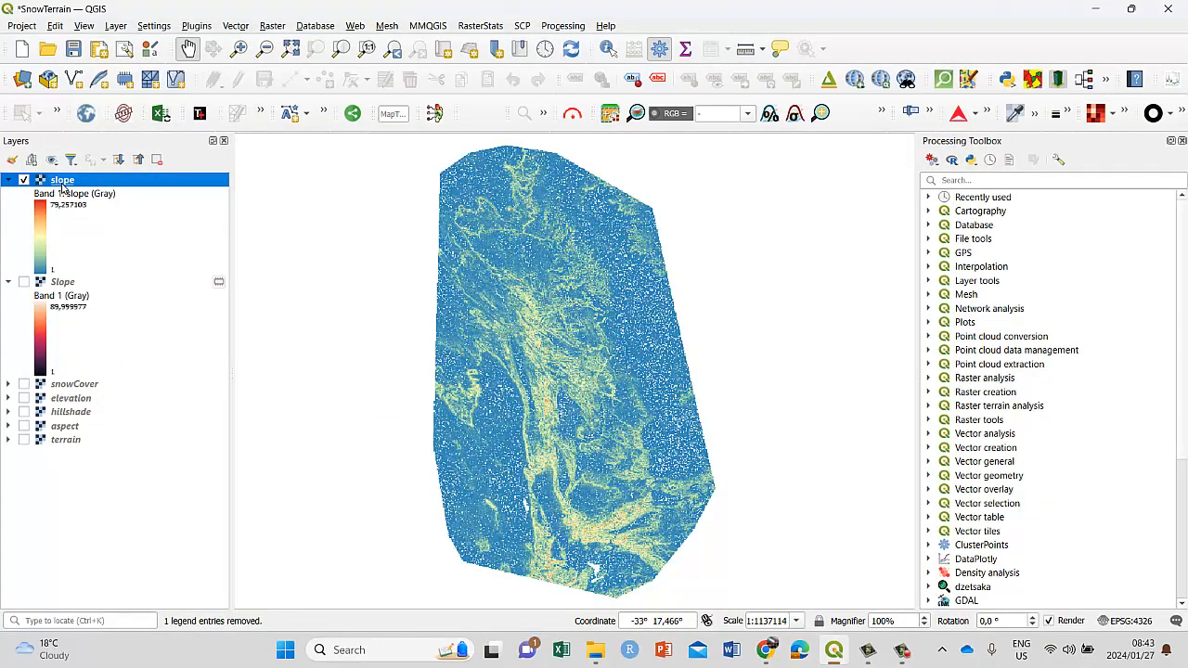
# Set the original slope layer's classification mode to Equal Interval and apply it.
pyautogui.rightClick(61, 183)
pyautogui.click(98, 538)
pyautogui.click(320, 449)
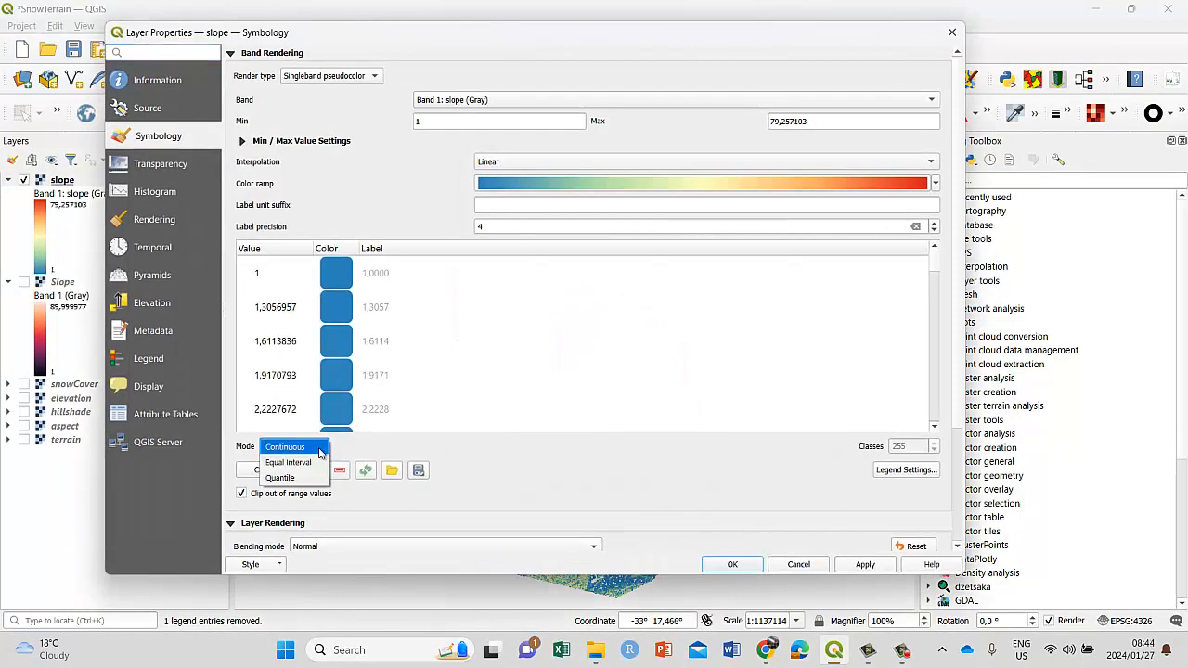
pyautogui.click(289, 463)
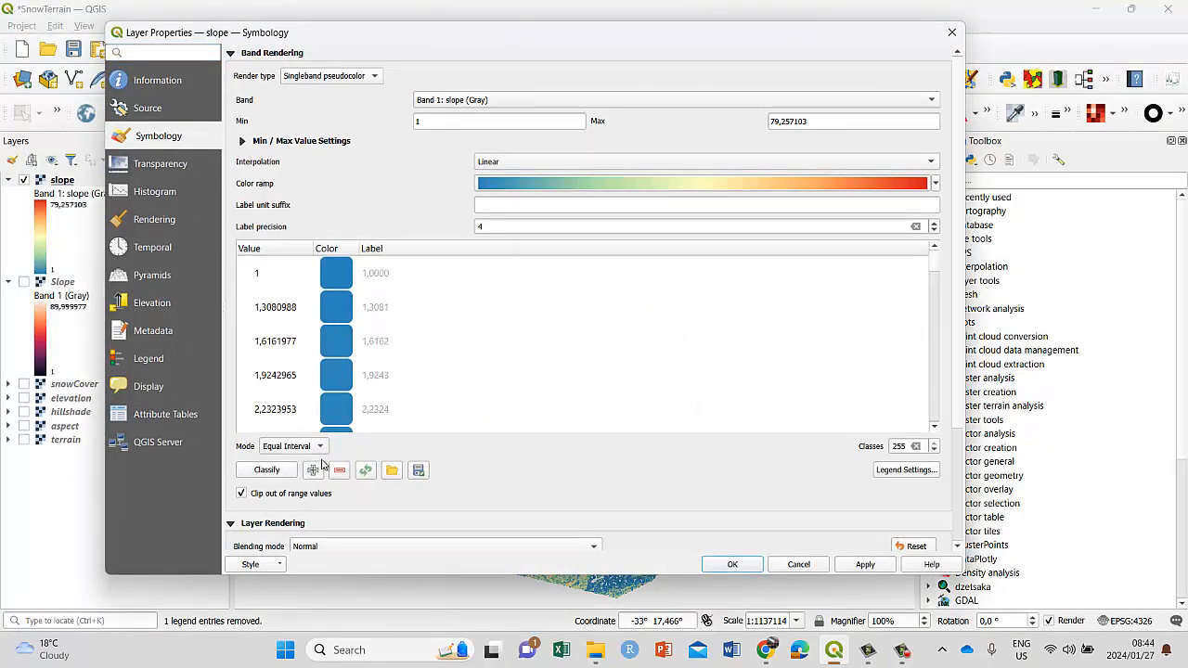
pyautogui.click(860, 563)
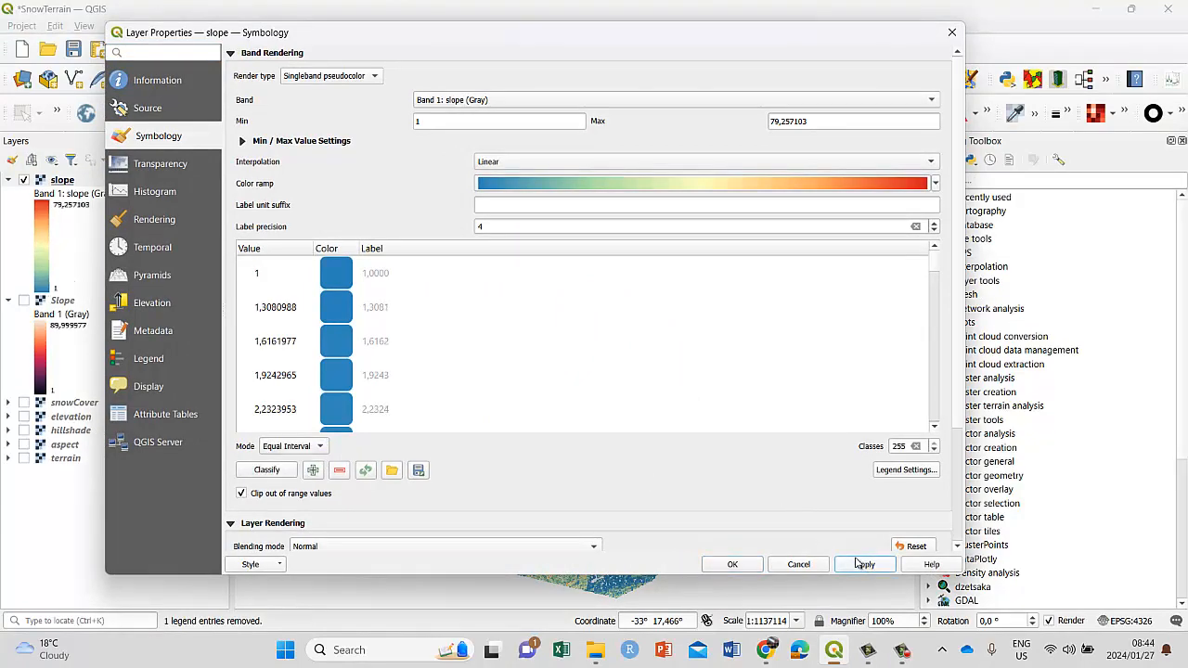
pyautogui.click(735, 563)
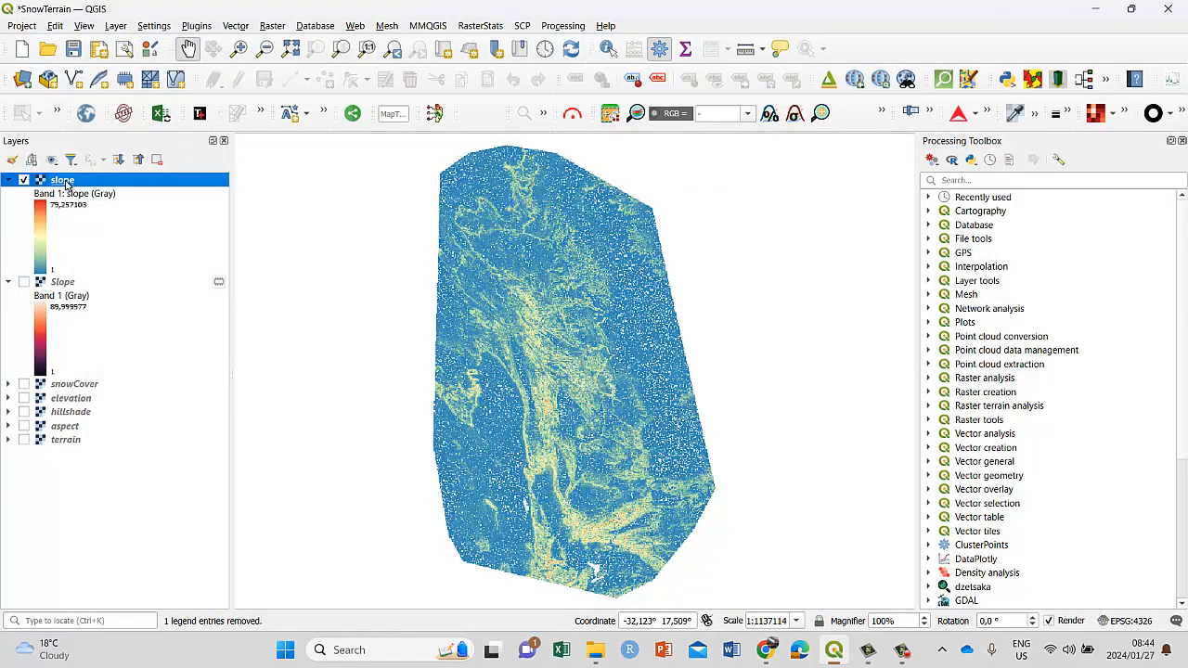
# Set the original slope layer's classification mode to Quantile and apply it.
pyautogui.rightClick(65, 186)
pyautogui.click(154, 533)
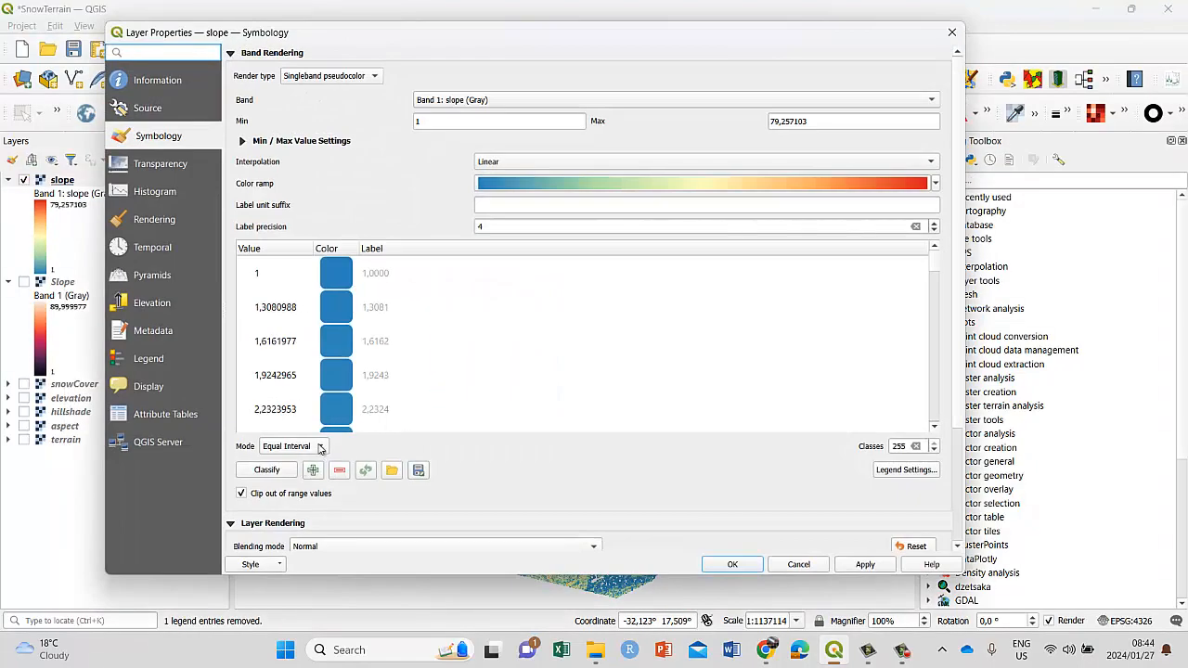
pyautogui.click(317, 446)
pyautogui.click(309, 461)
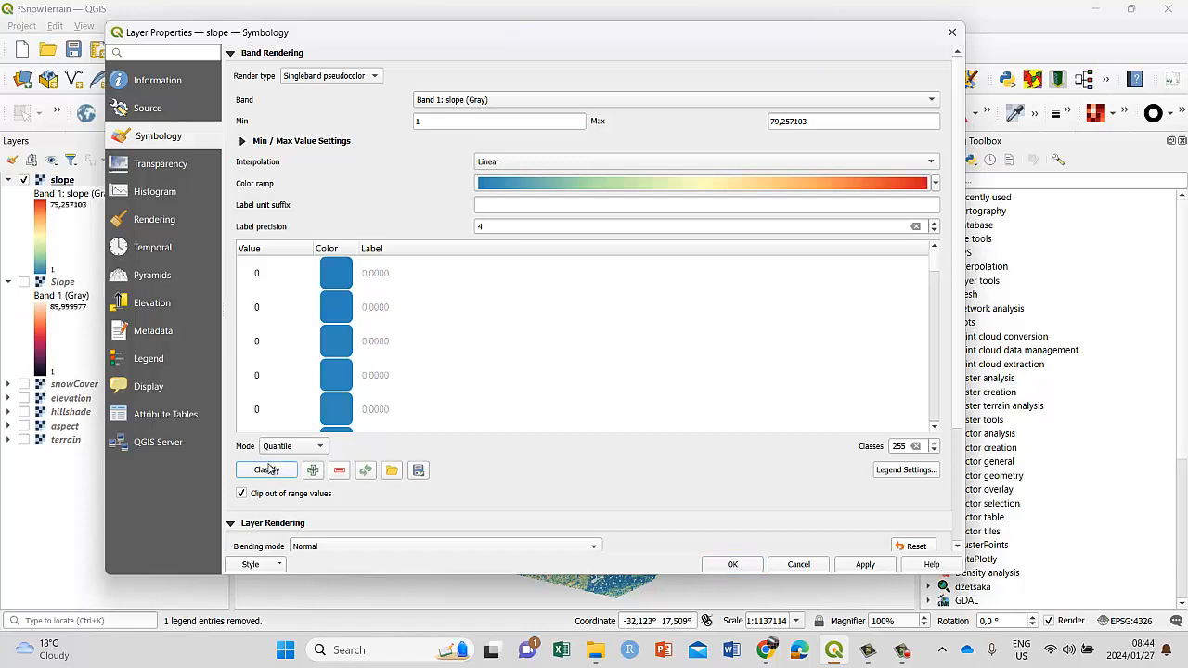
pyautogui.click(863, 563)
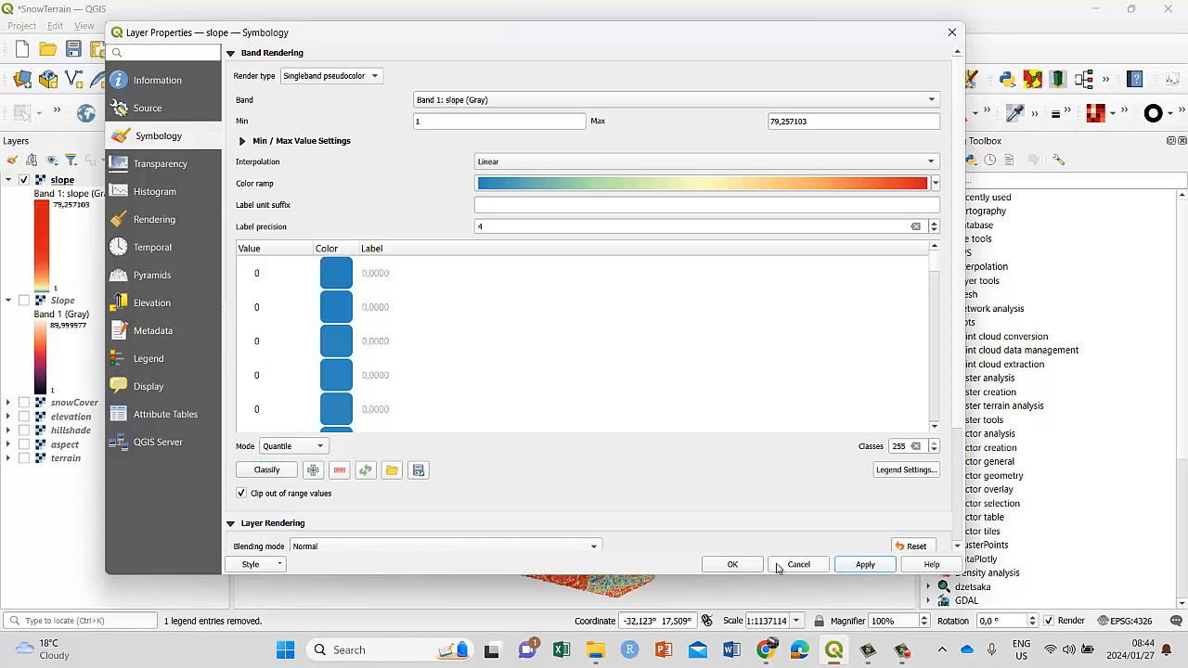
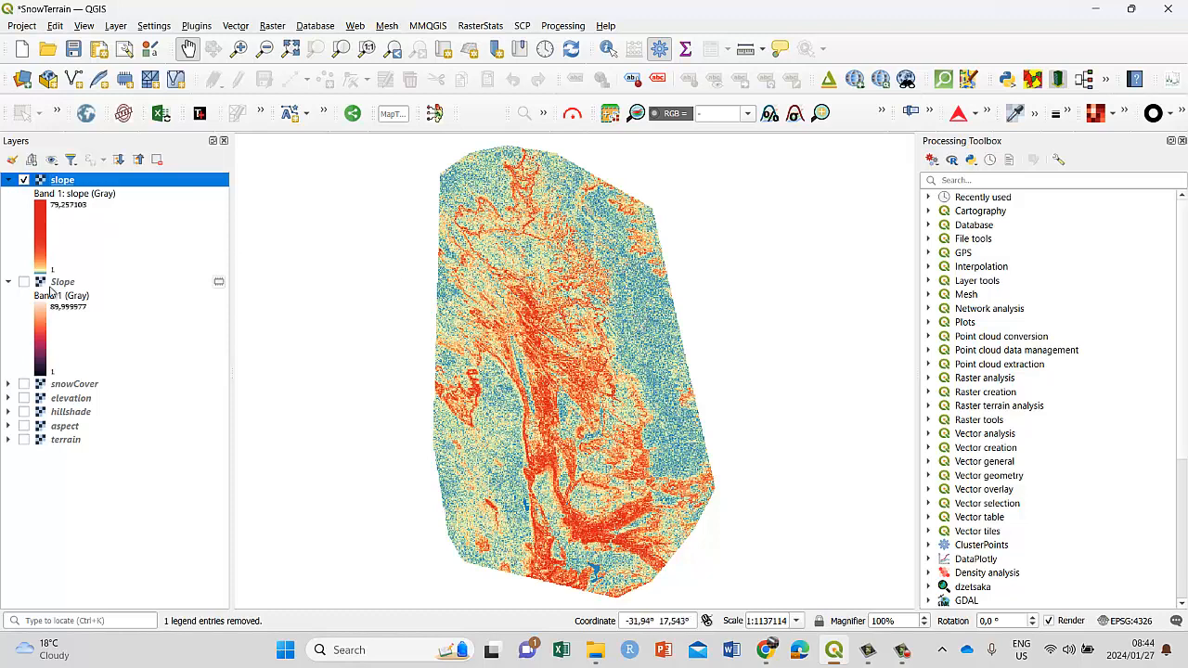
# Reduce the original slope layer's quantile classification to 8 classes.
pyautogui.rightClick(52, 180)
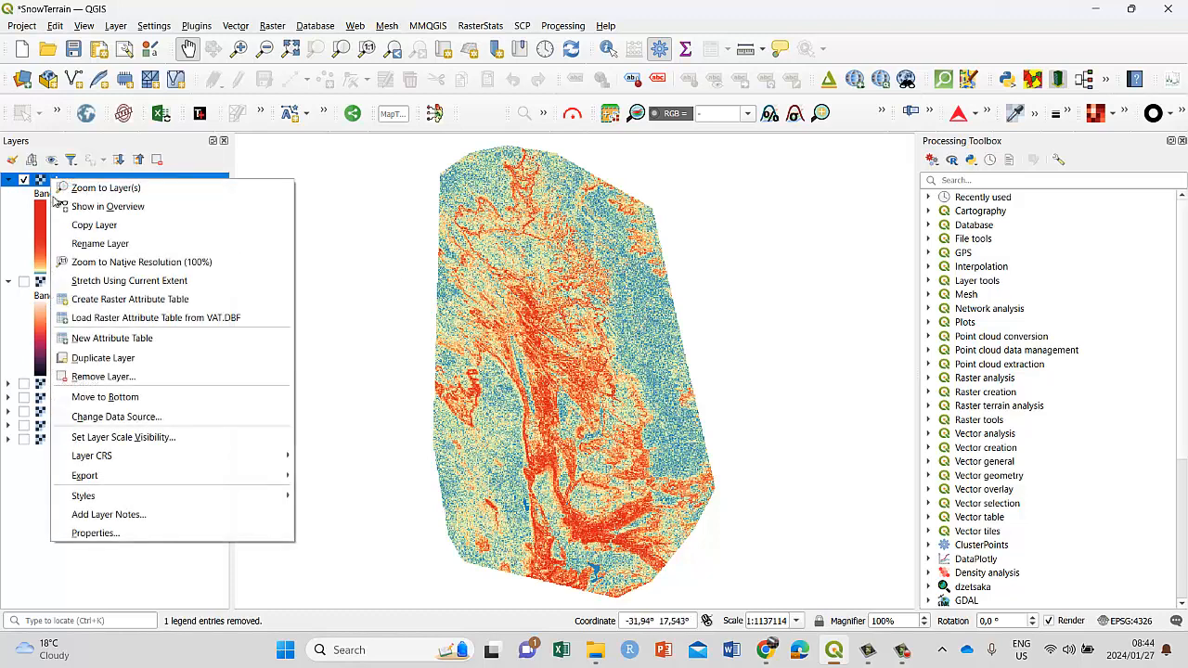
pyautogui.click(120, 536)
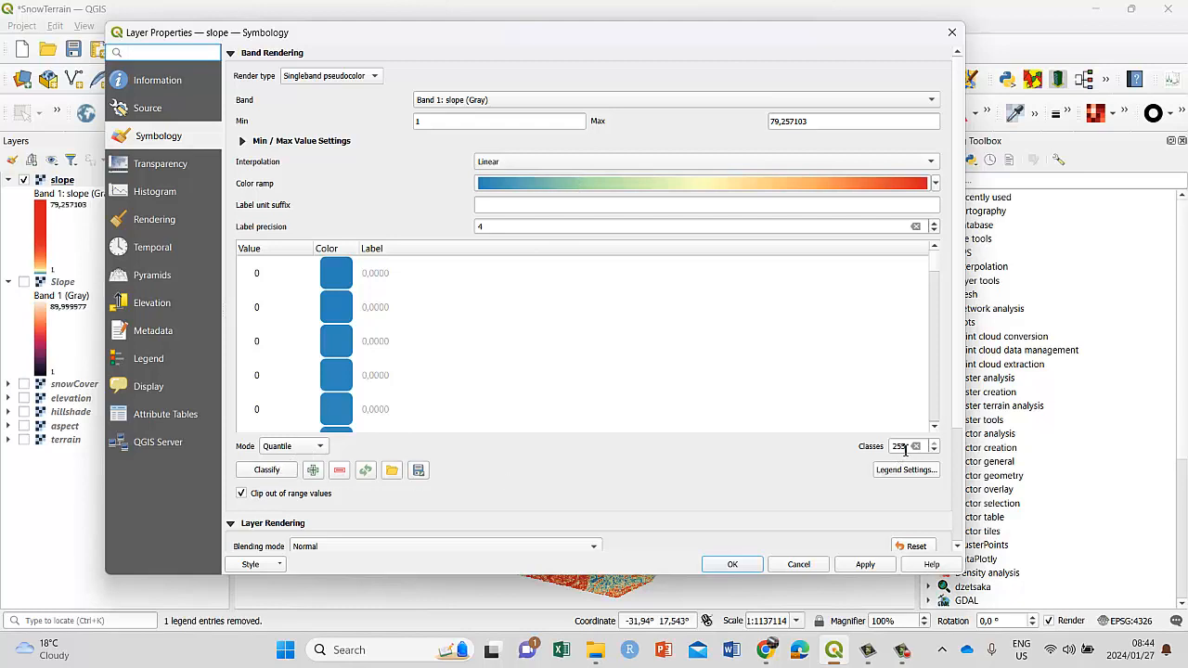
pyautogui.moveTo(908, 450); pyautogui.dragTo(884, 448)
pyautogui.write('8')
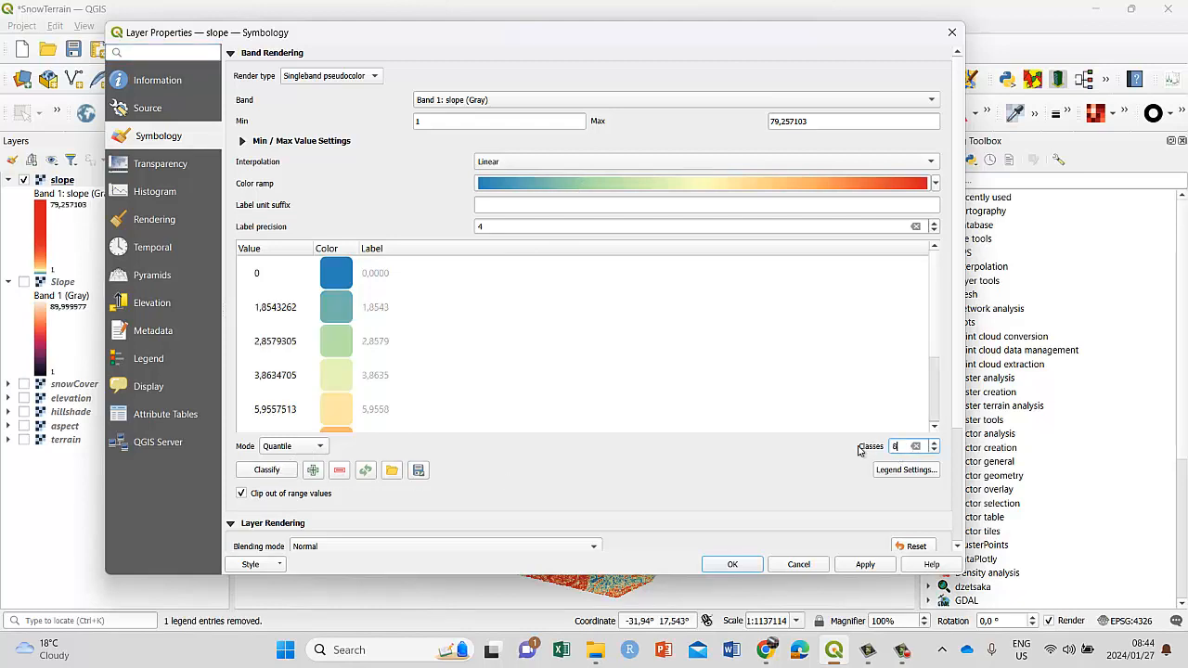
pyautogui.click(859, 568)
pyautogui.click(732, 565)
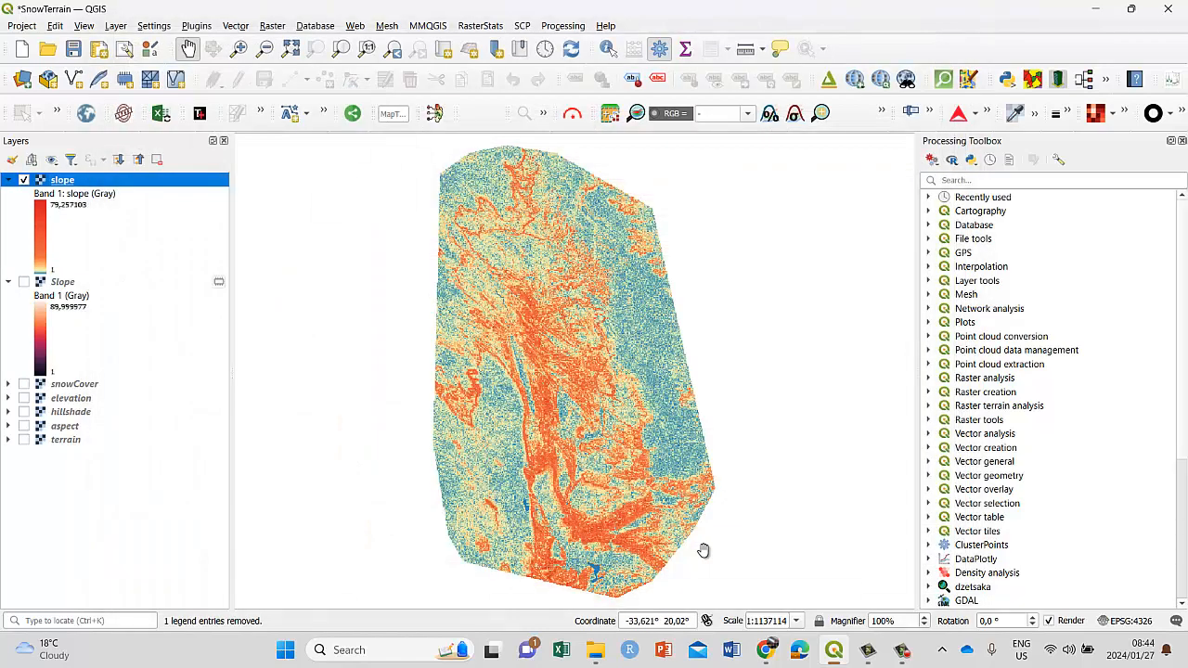
# Show the computed Slope layer and hide the original slope layer.
pyautogui.rightClick(48, 283)
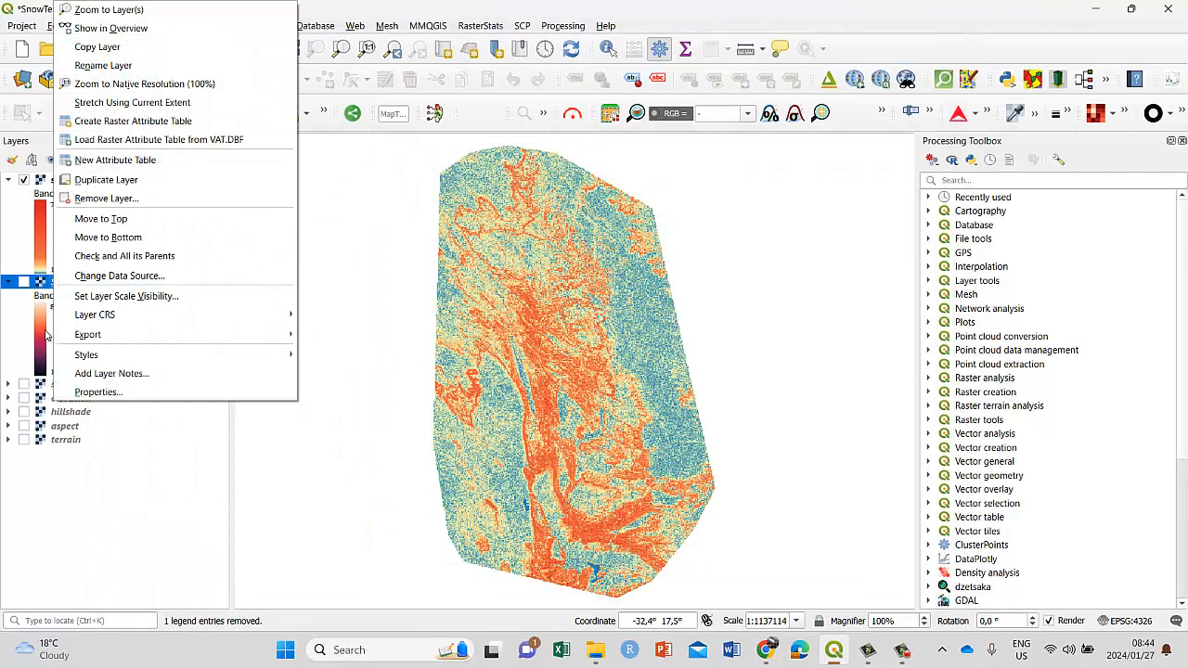
pyautogui.click(24, 282)
pyautogui.click(24, 180)
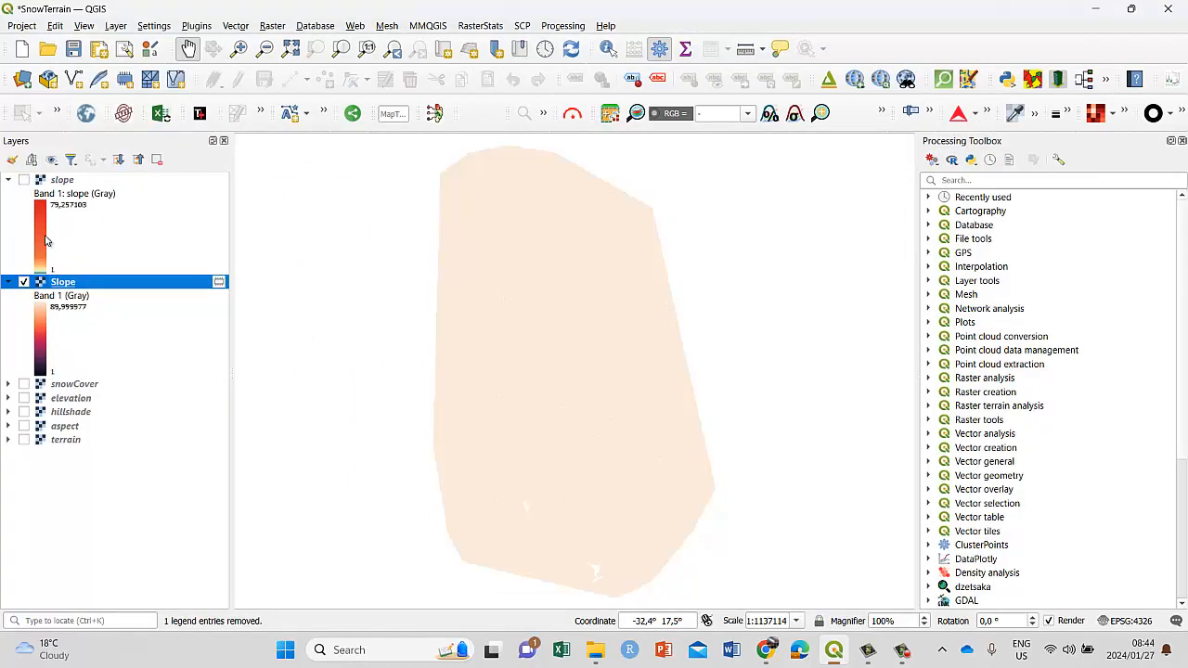
# Set the computed Slope layer's color ramp to Spectral and invert it.
pyautogui.rightClick(62, 284)
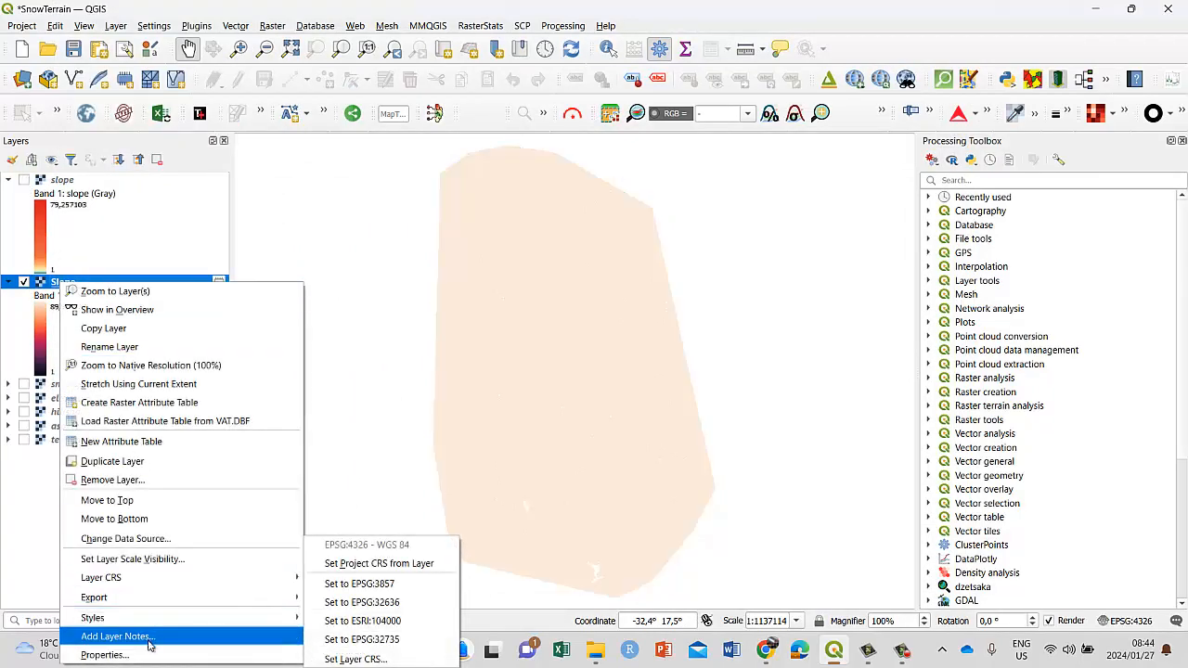
pyautogui.click(105, 656)
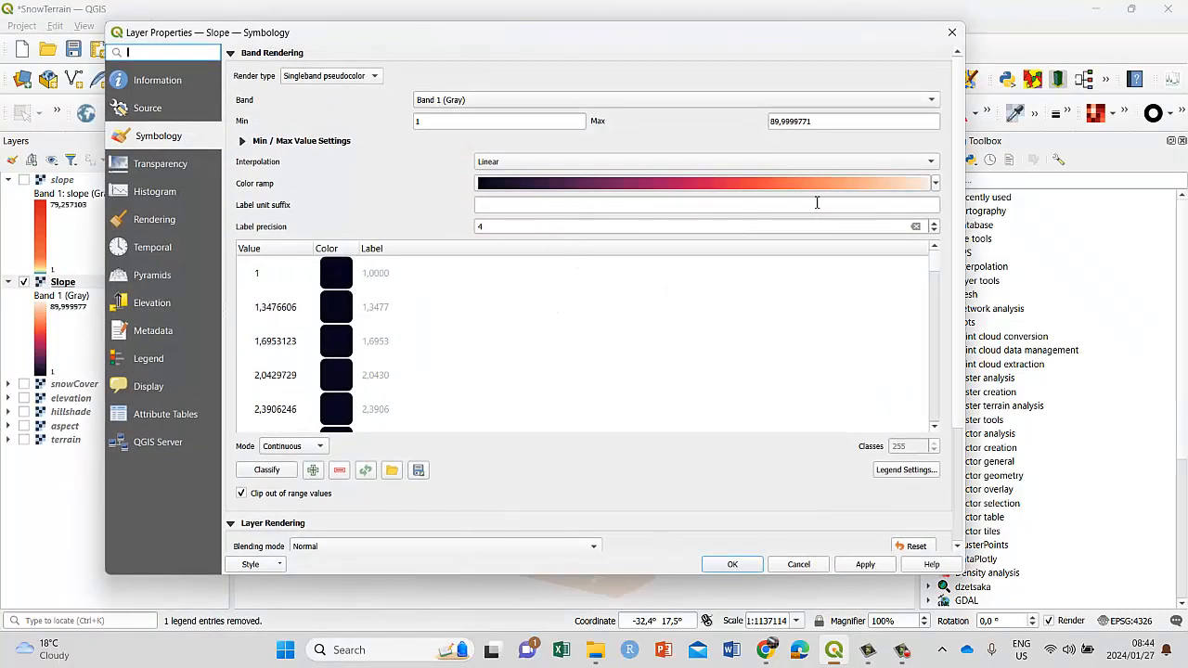
pyautogui.click(936, 183)
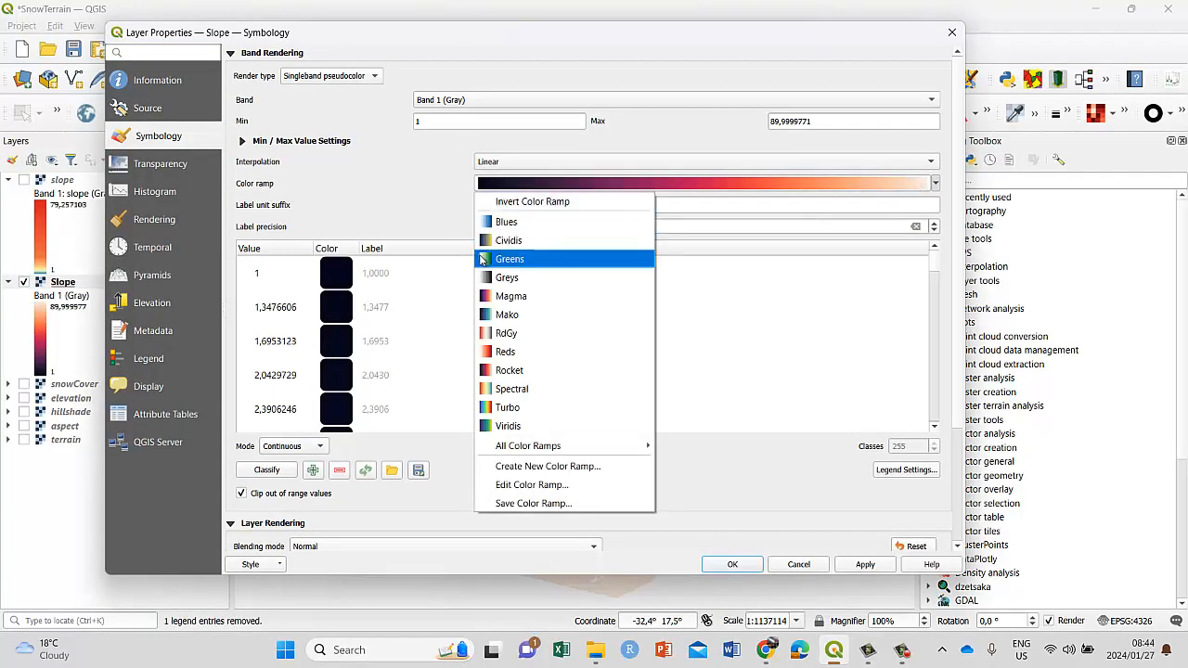
pyautogui.click(525, 389)
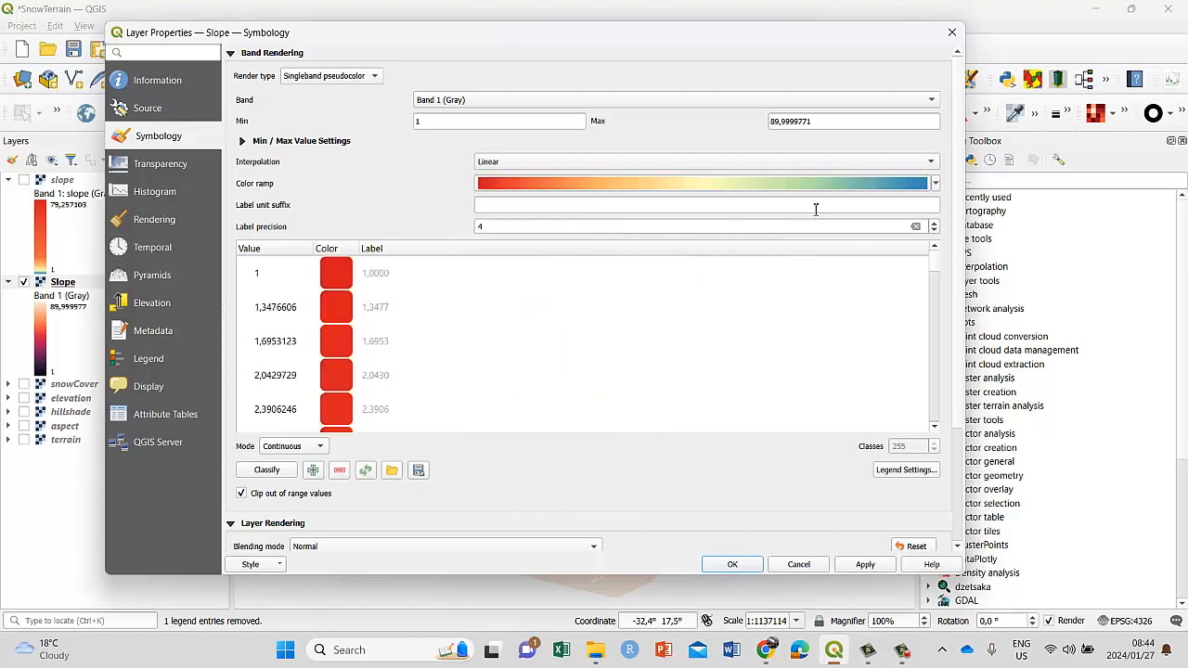
pyautogui.click(933, 184)
pyautogui.click(539, 204)
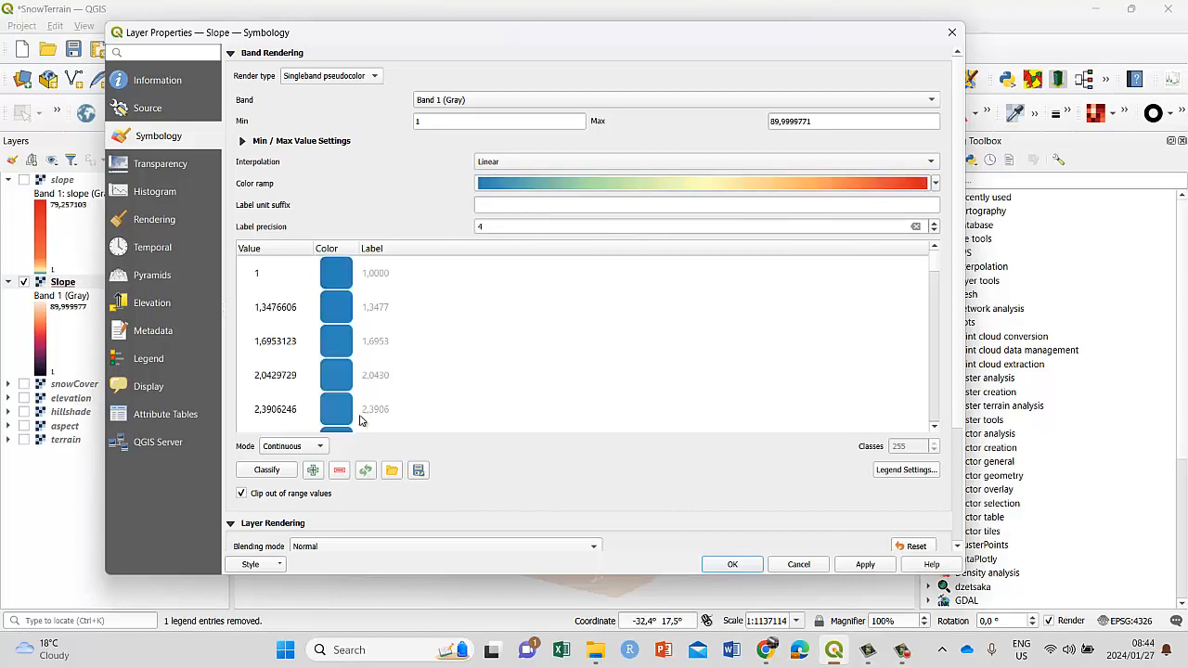
# Classify the computed Slope layer in Quantile mode with 8 classes and apply the symbology.
pyautogui.click(310, 450)
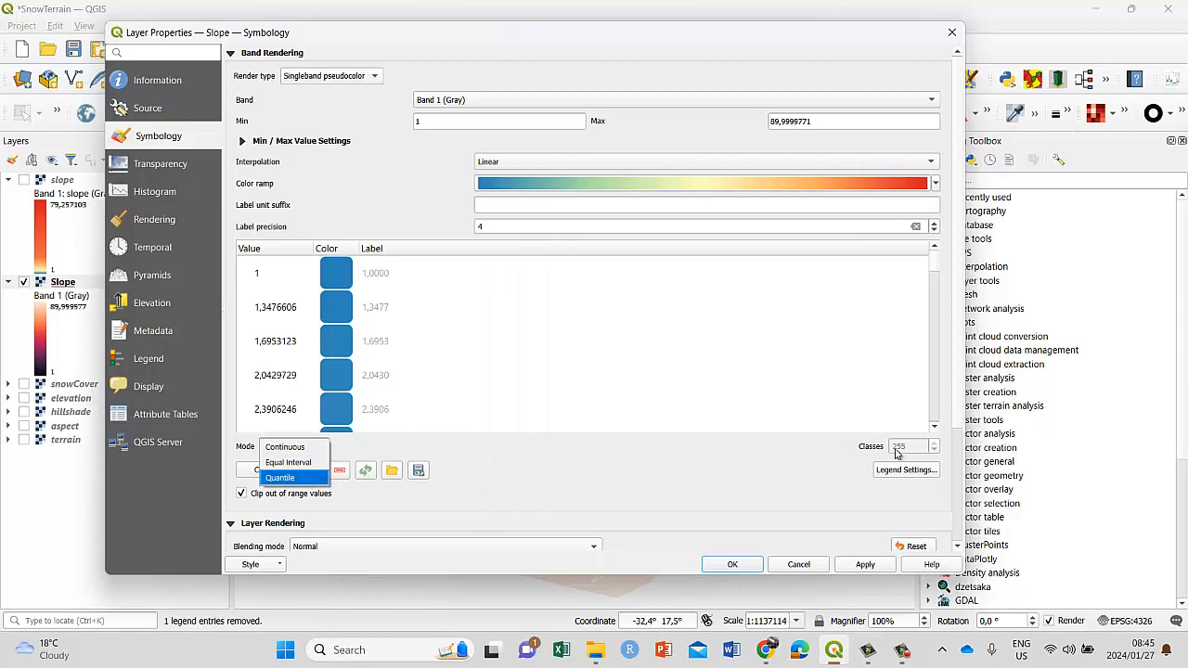
pyautogui.click(285, 447)
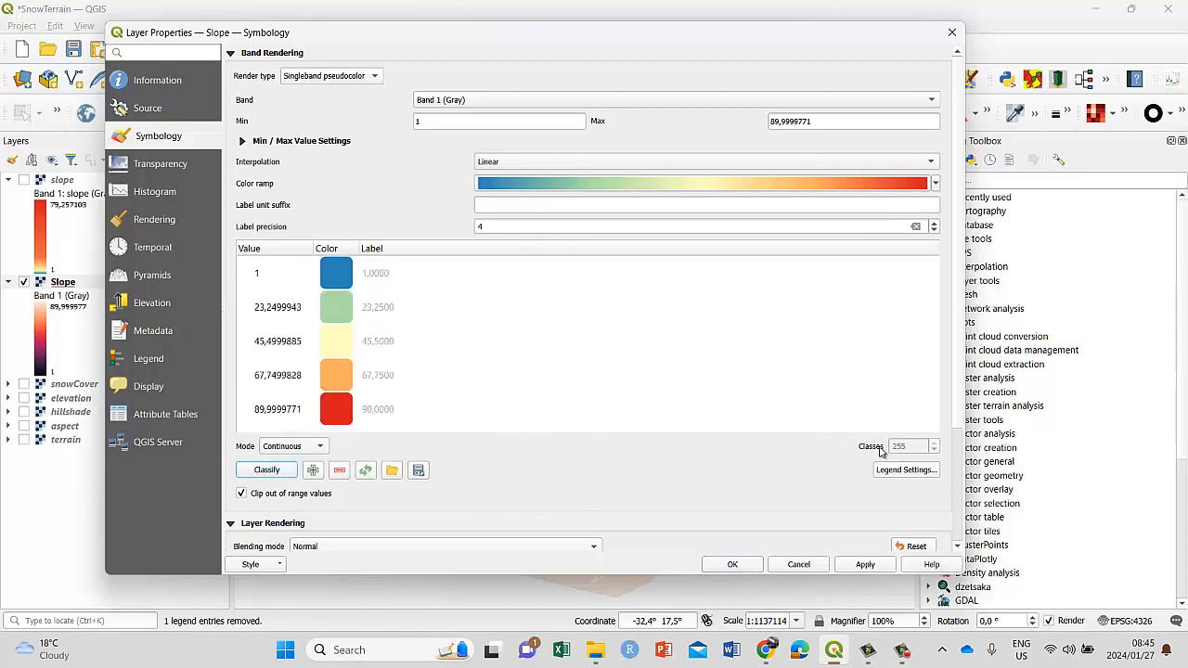
pyautogui.click(298, 452)
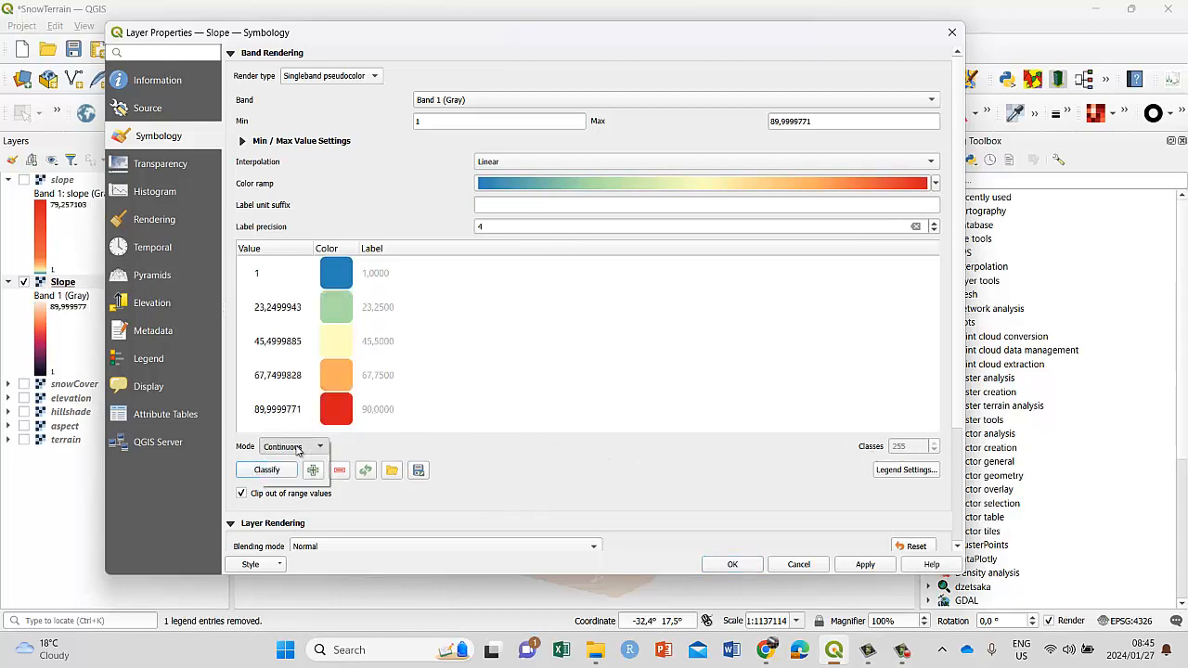
pyautogui.click(290, 449)
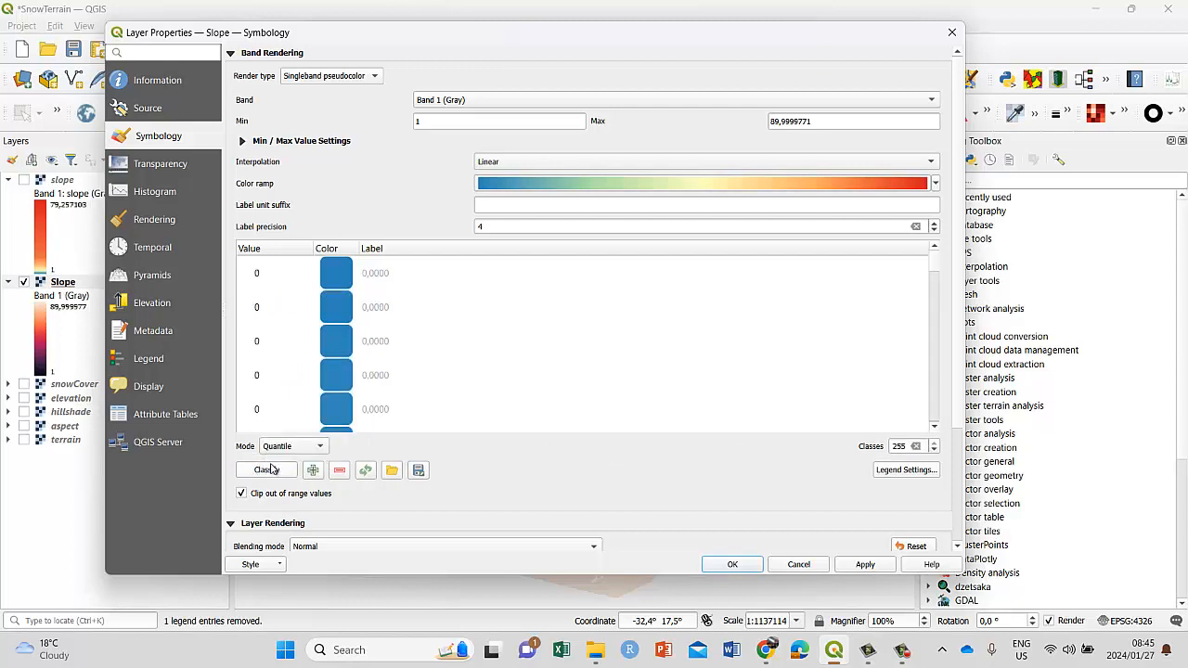
pyautogui.write('8')
pyautogui.click(265, 471)
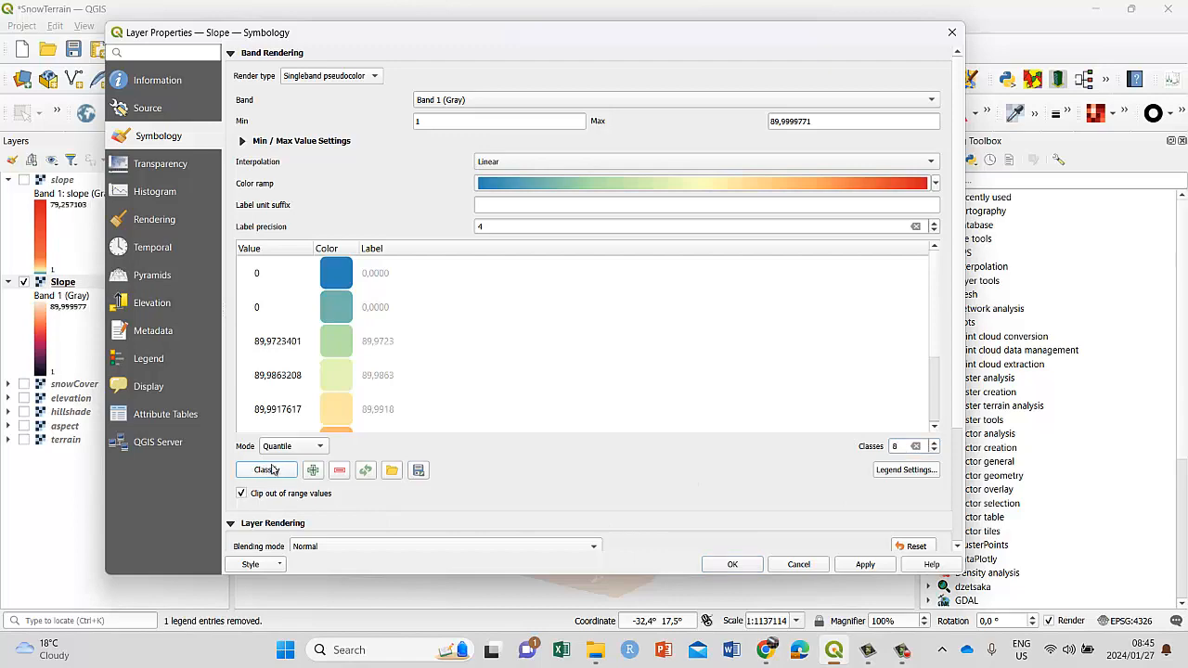
pyautogui.click(865, 565)
pyautogui.click(731, 567)
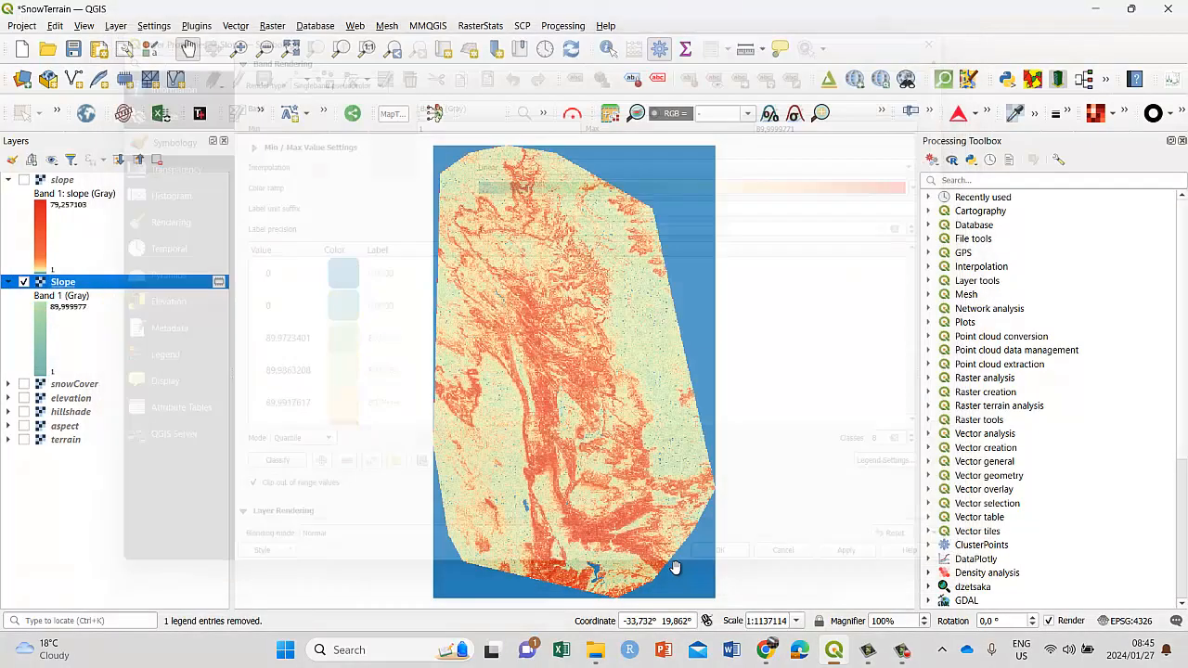
# Remove both zero-value classes from the computed Slope layer's symbology and apply the change.
pyautogui.rightClick(47, 281)
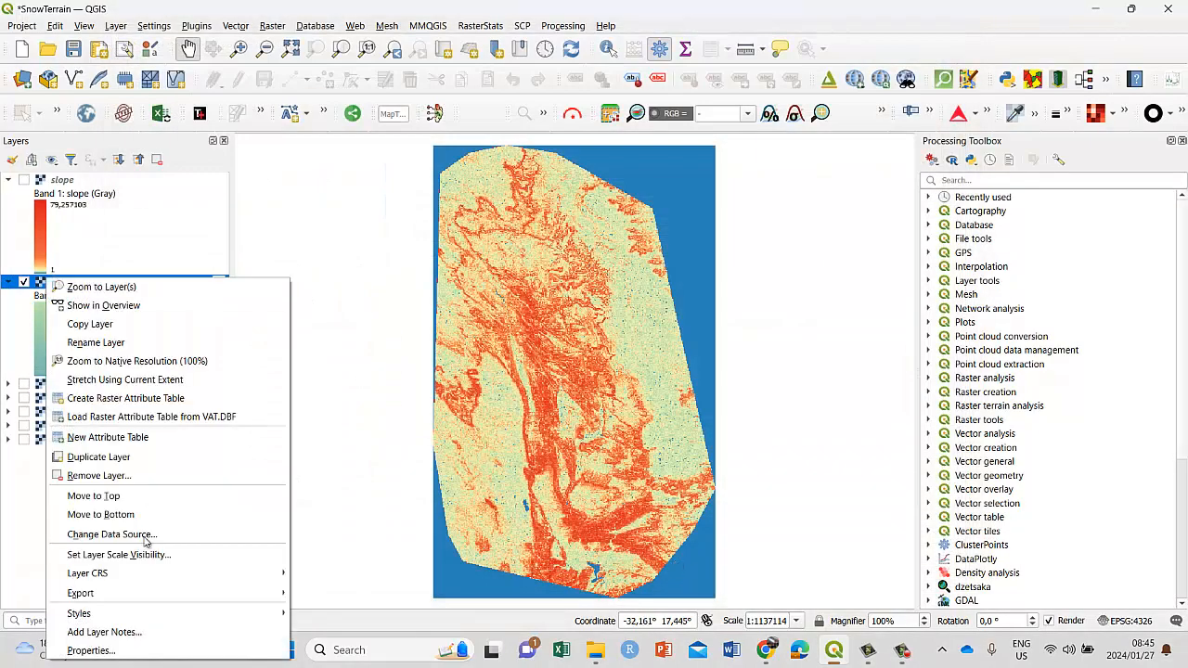
pyautogui.click(144, 651)
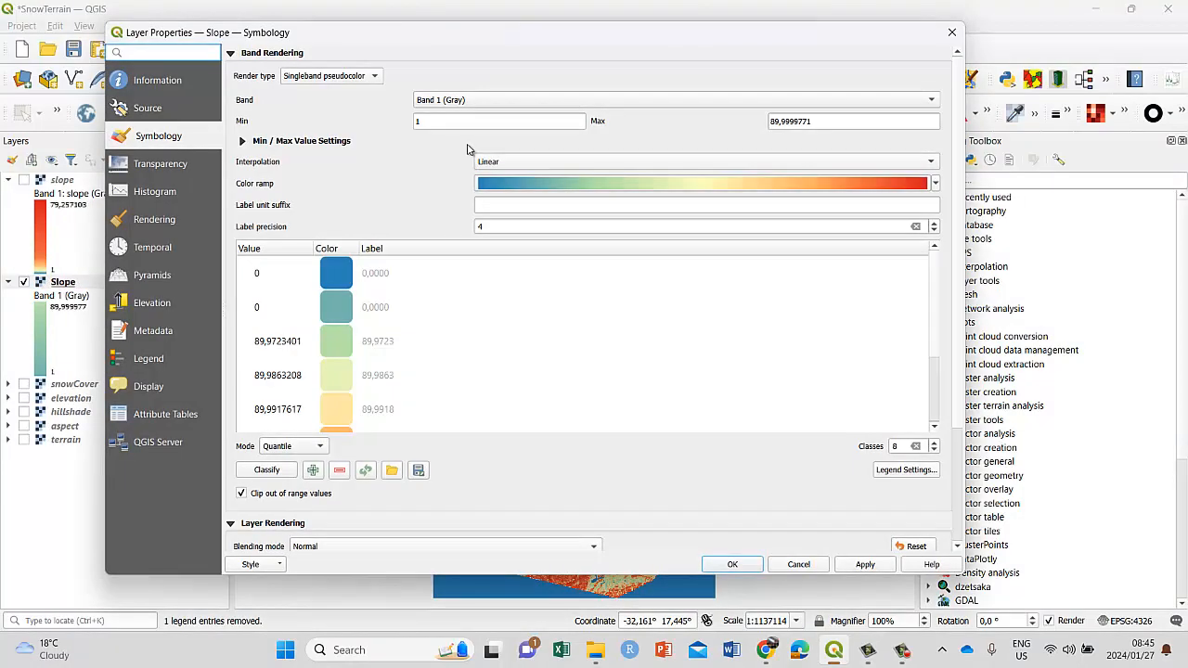
pyautogui.click(336, 274)
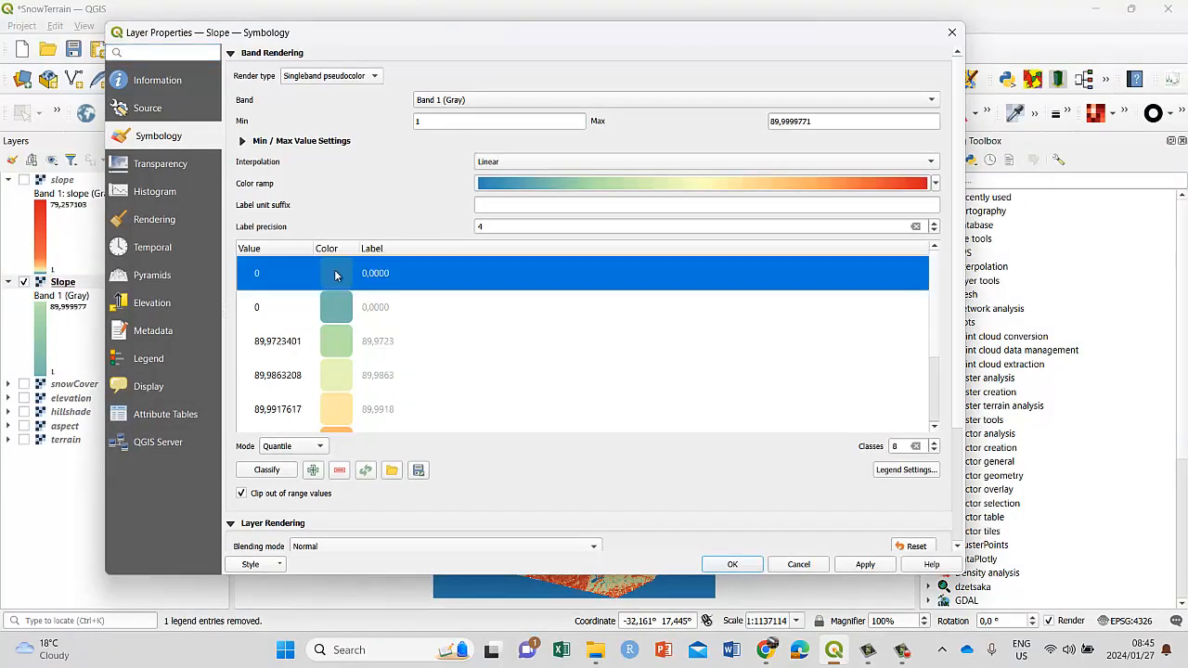
pyautogui.click(340, 471)
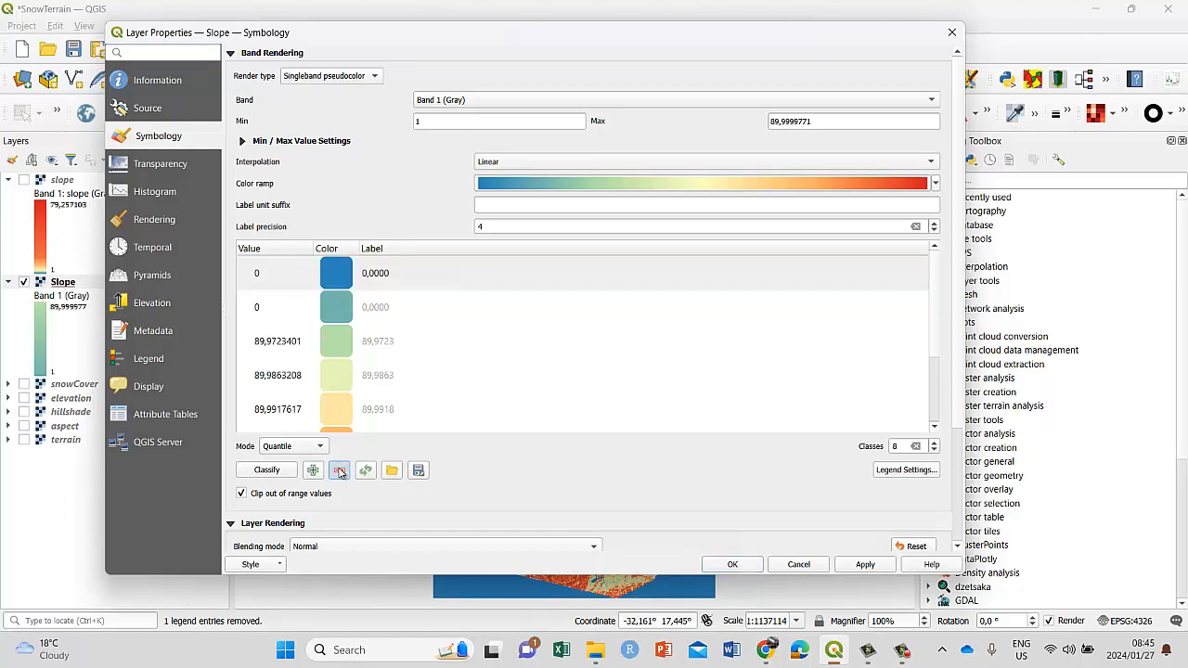
pyautogui.click(344, 266)
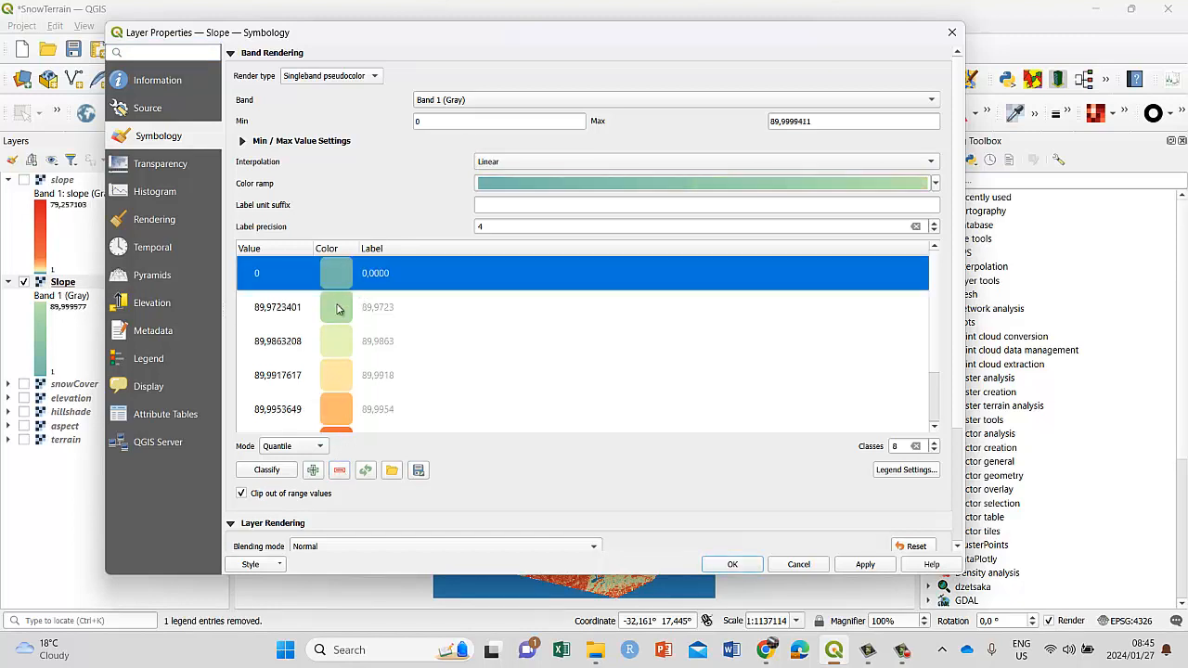
pyautogui.click(339, 471)
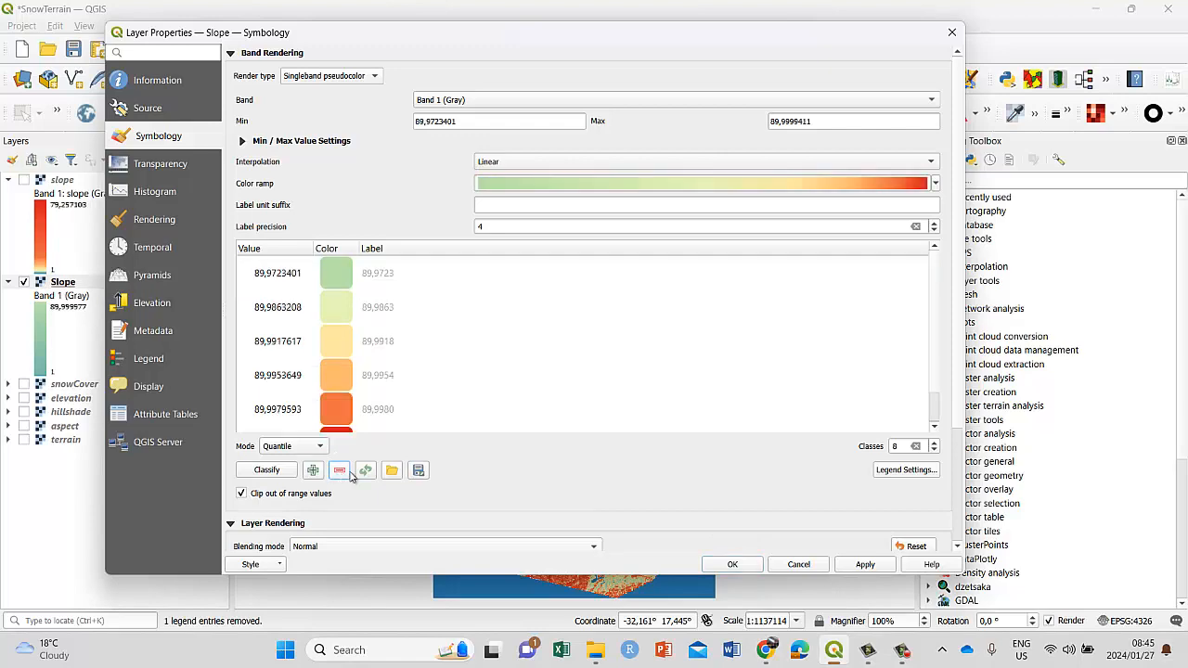
pyautogui.click(865, 564)
pyautogui.click(733, 564)
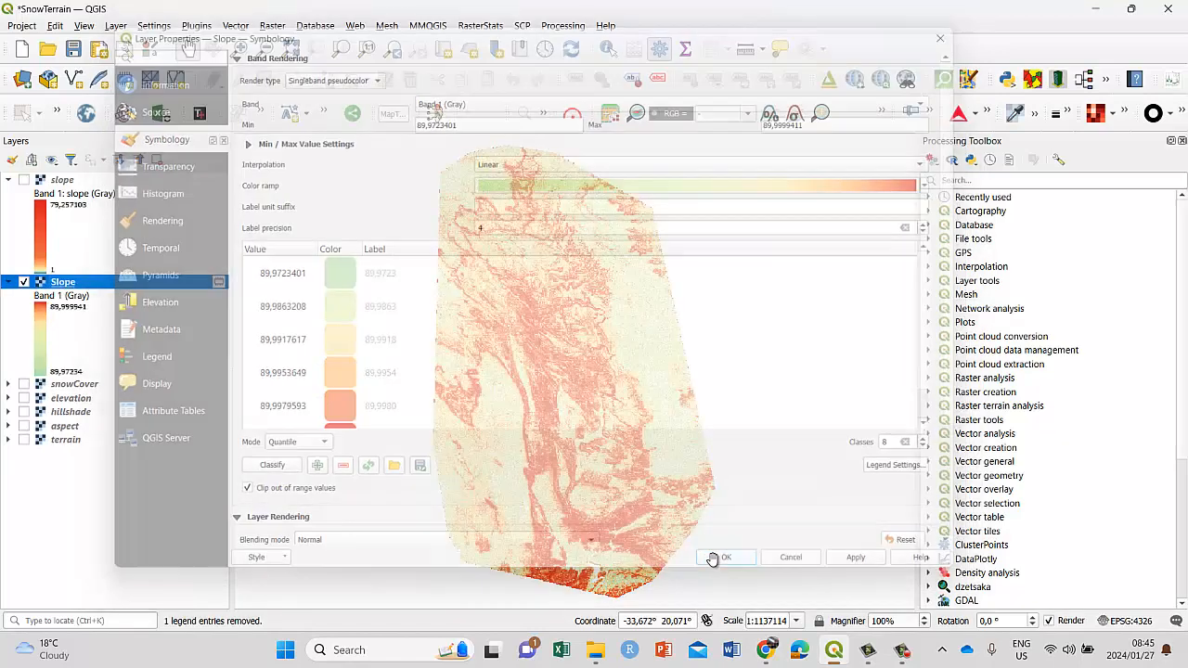
# Show the original slope layer and check the class values in its symbology.
pyautogui.click(24, 180)
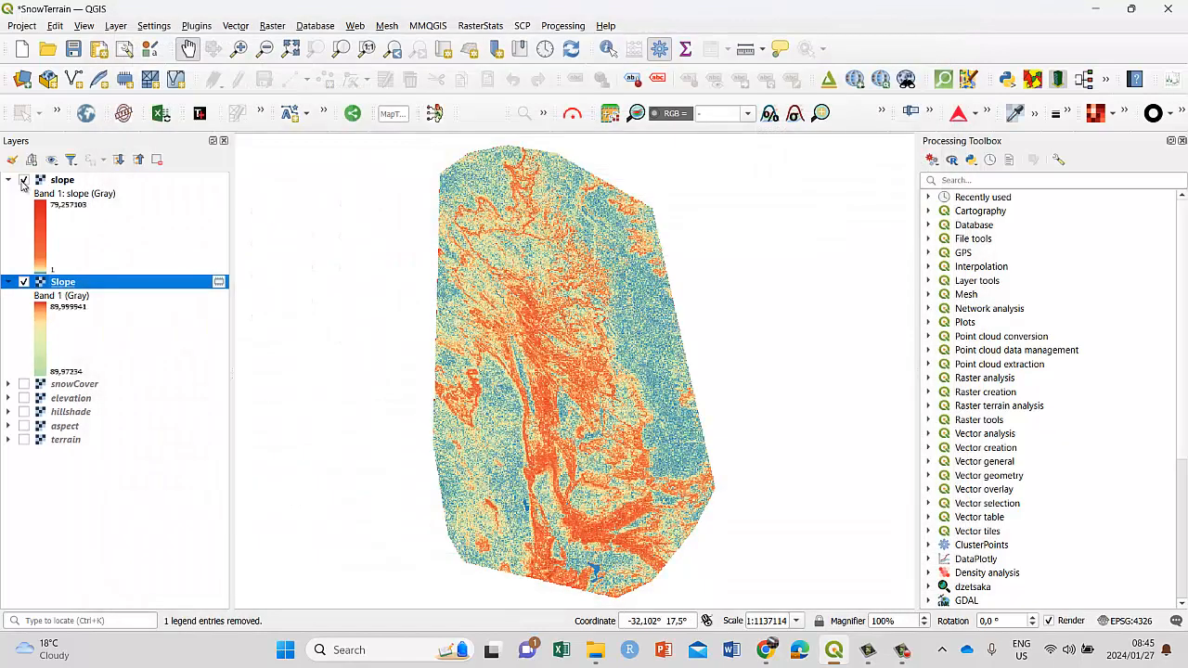
pyautogui.rightClick(63, 182)
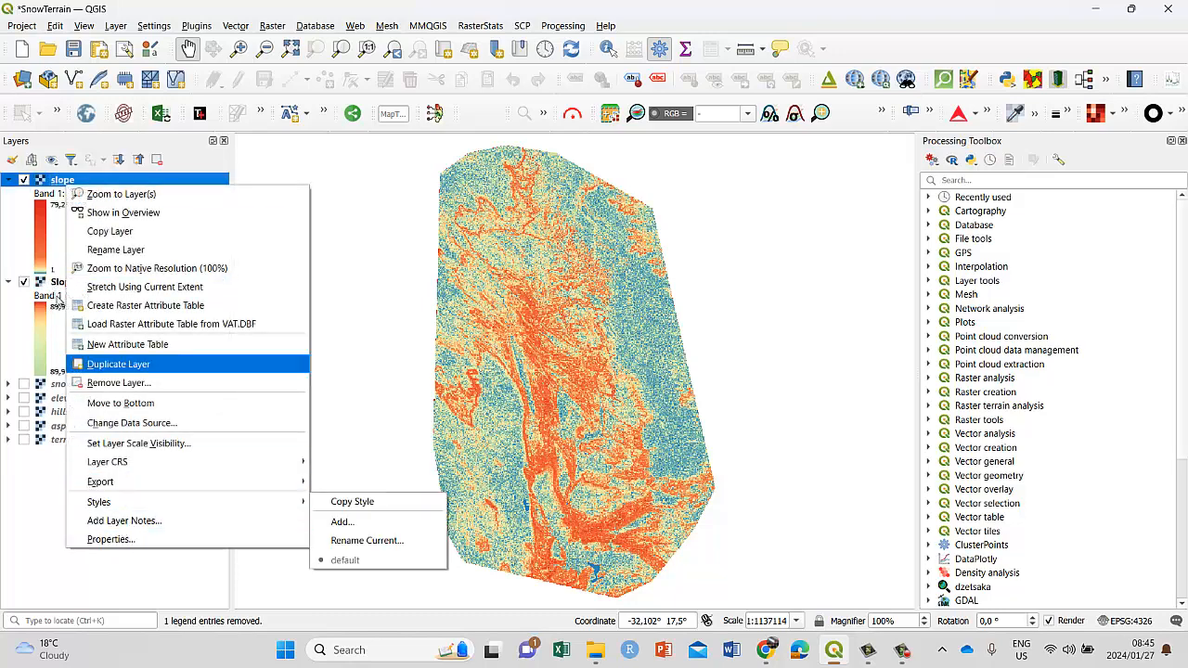
pyautogui.click(120, 539)
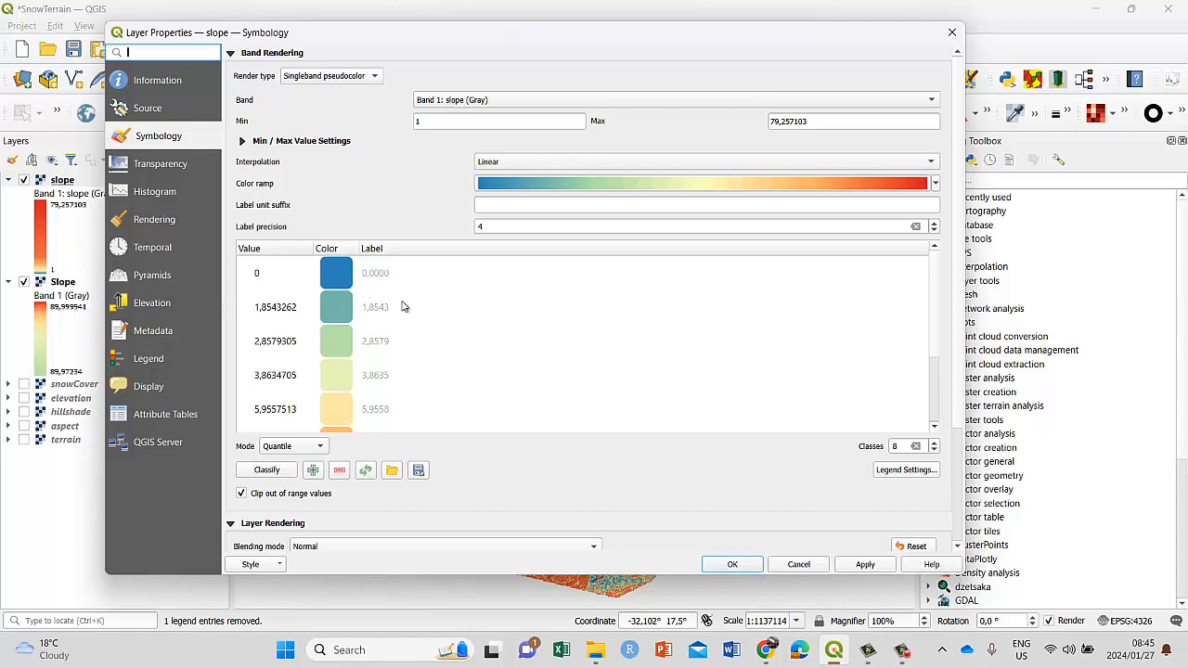
pyautogui.click(863, 563)
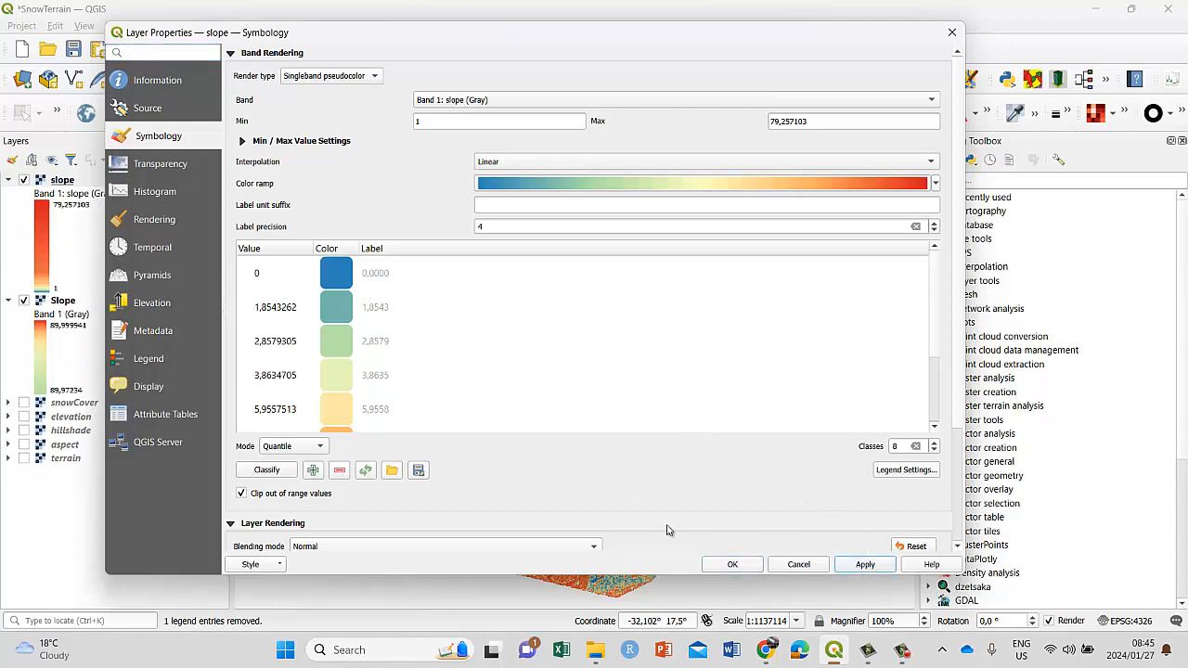
pyautogui.click(798, 565)
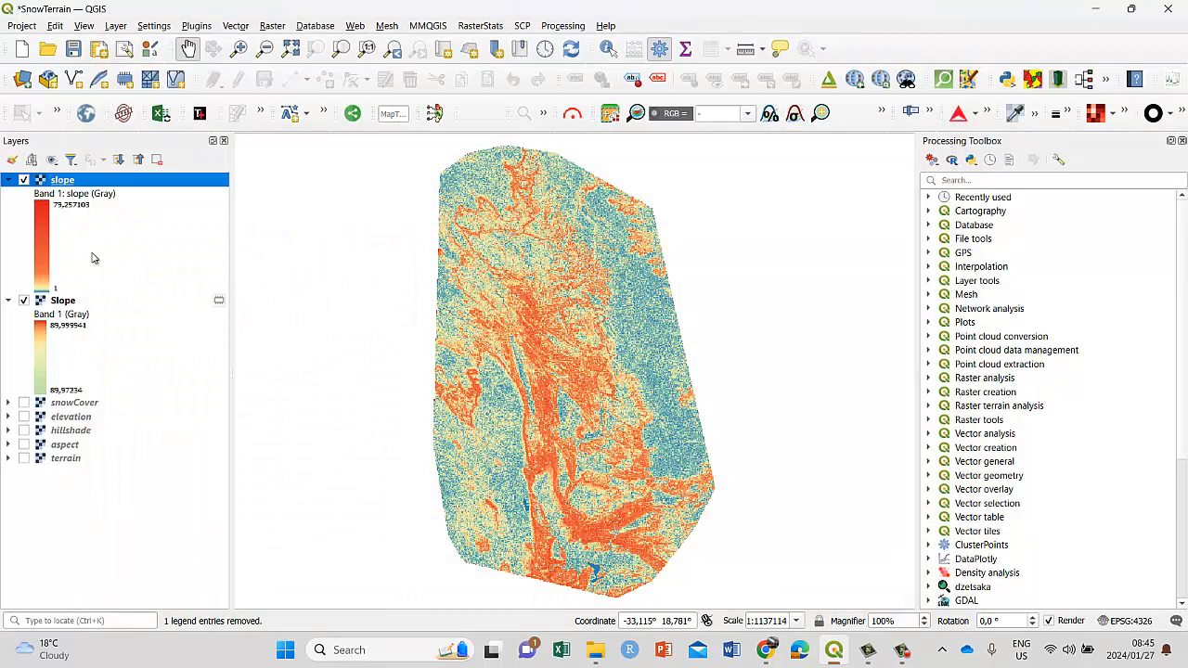
# Add a class with value 0 to the computed Slope layer's symbology.
pyautogui.rightClick(62, 299)
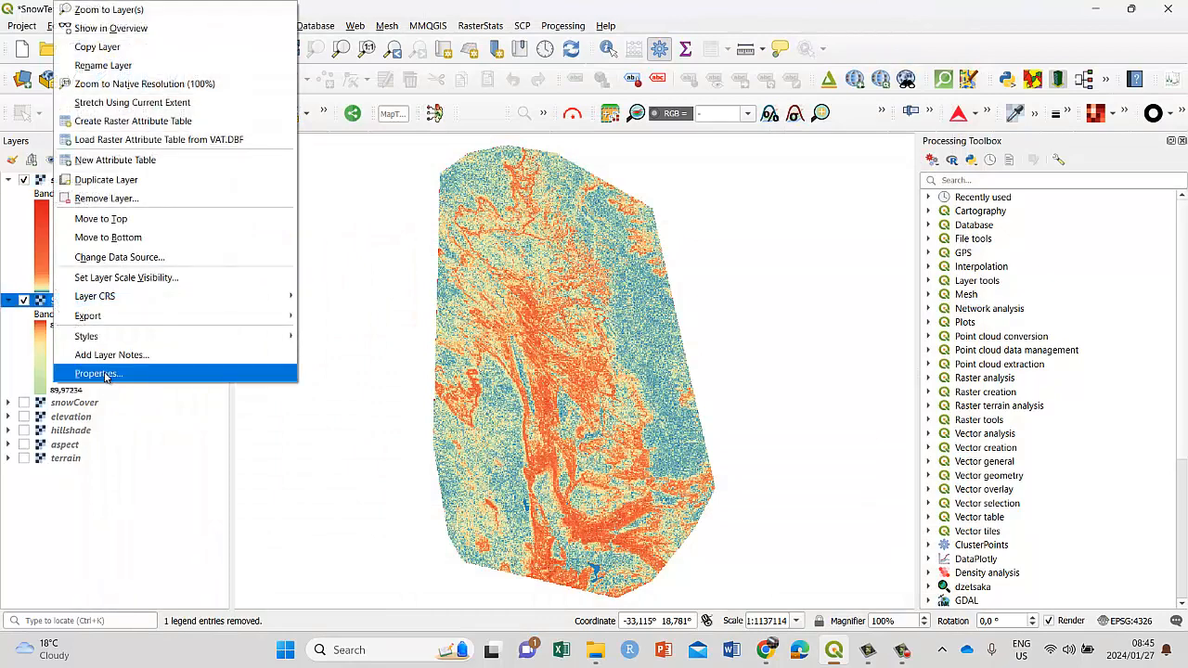
pyautogui.click(98, 373)
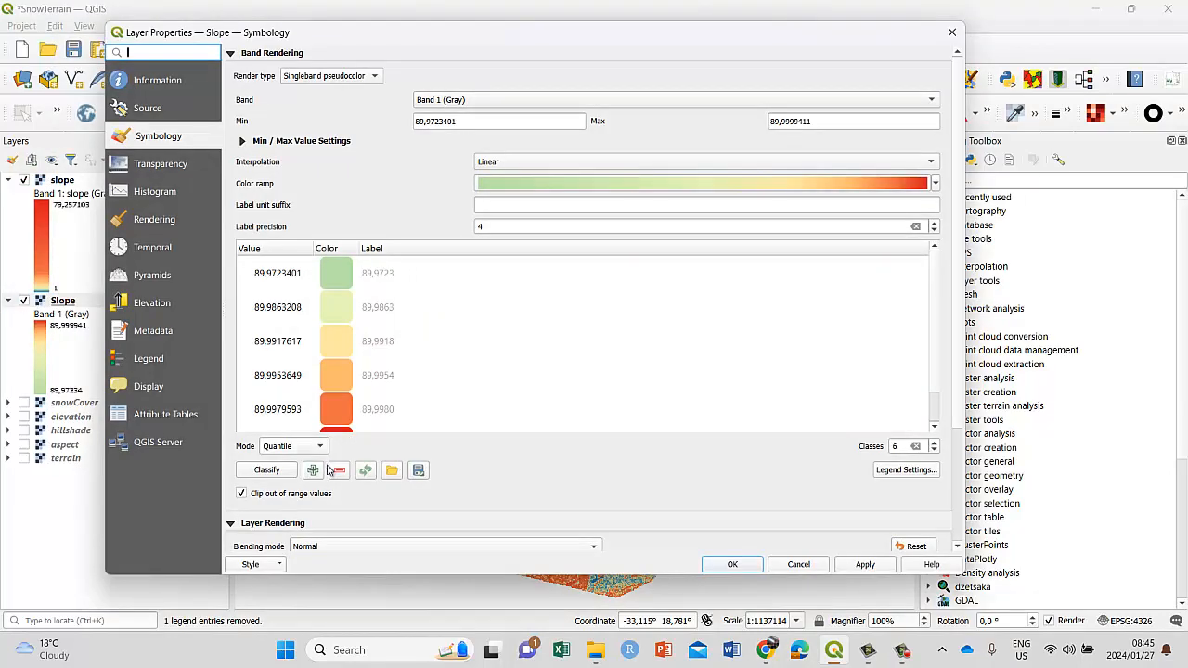
pyautogui.click(320, 471)
pyautogui.click(340, 275)
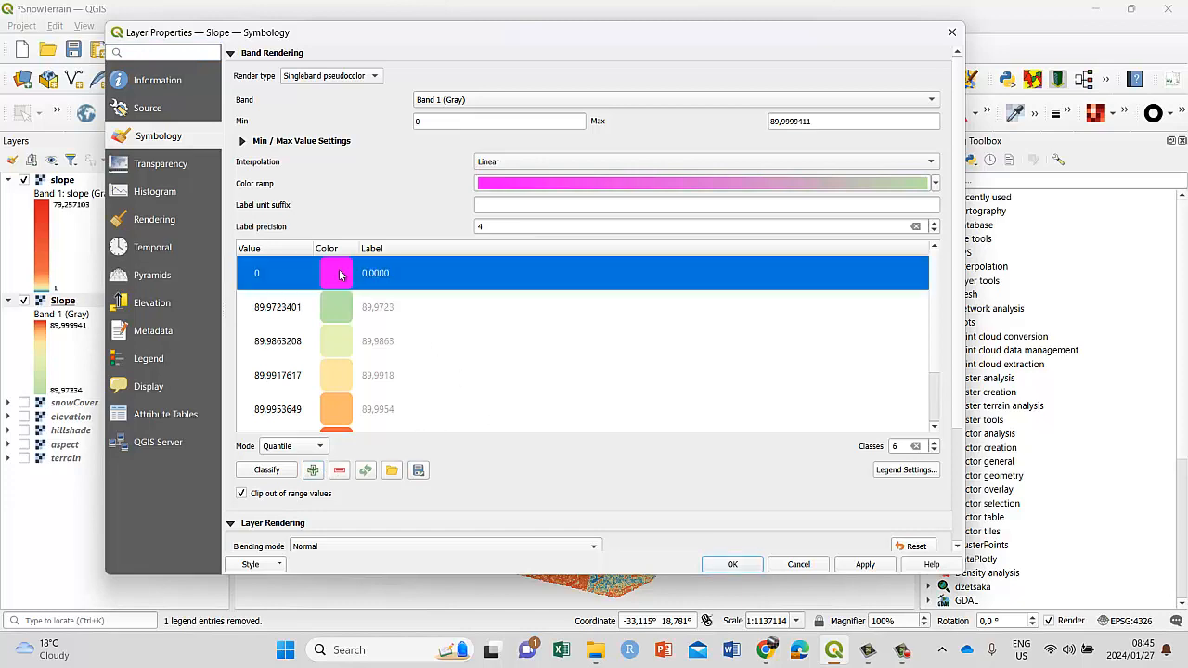
# Reassign the Spectral color ramp to the computed Slope layer and invert it, keeping Linear interpolation.
pyautogui.click(936, 184)
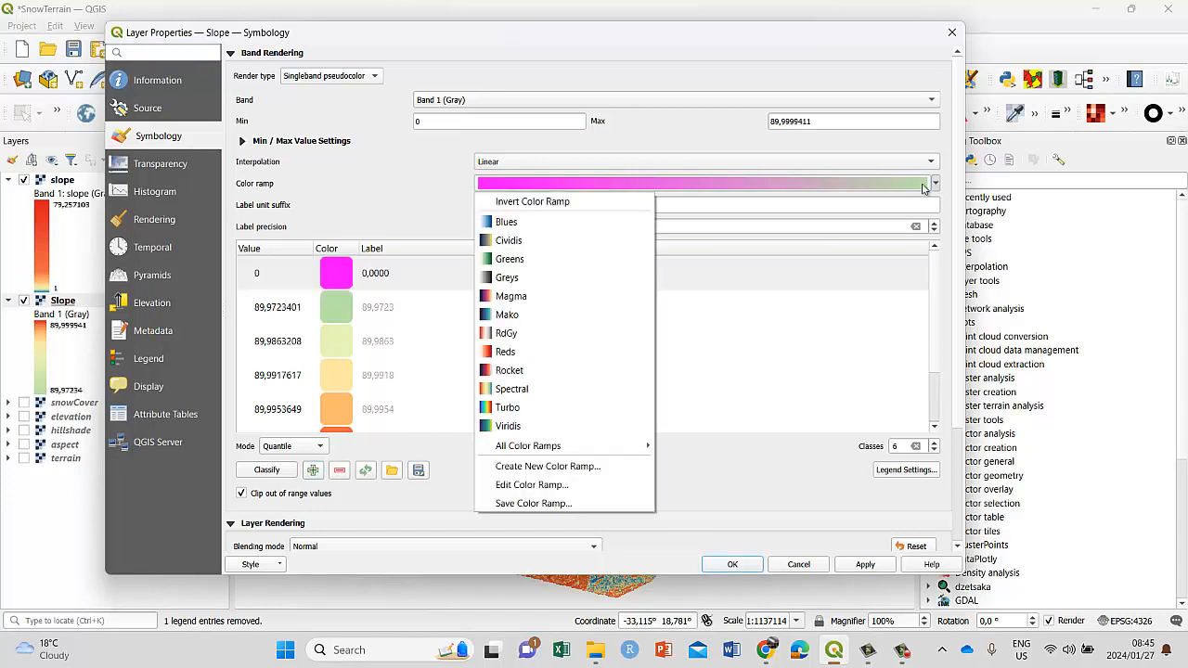
pyautogui.click(536, 391)
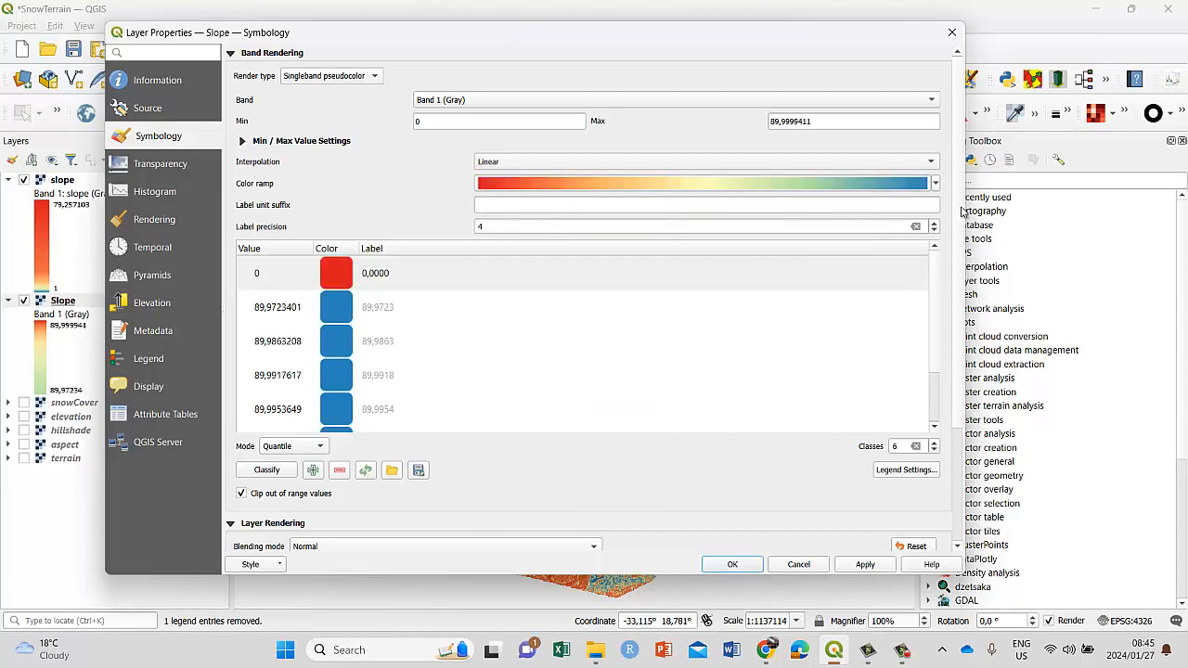
pyautogui.click(587, 164)
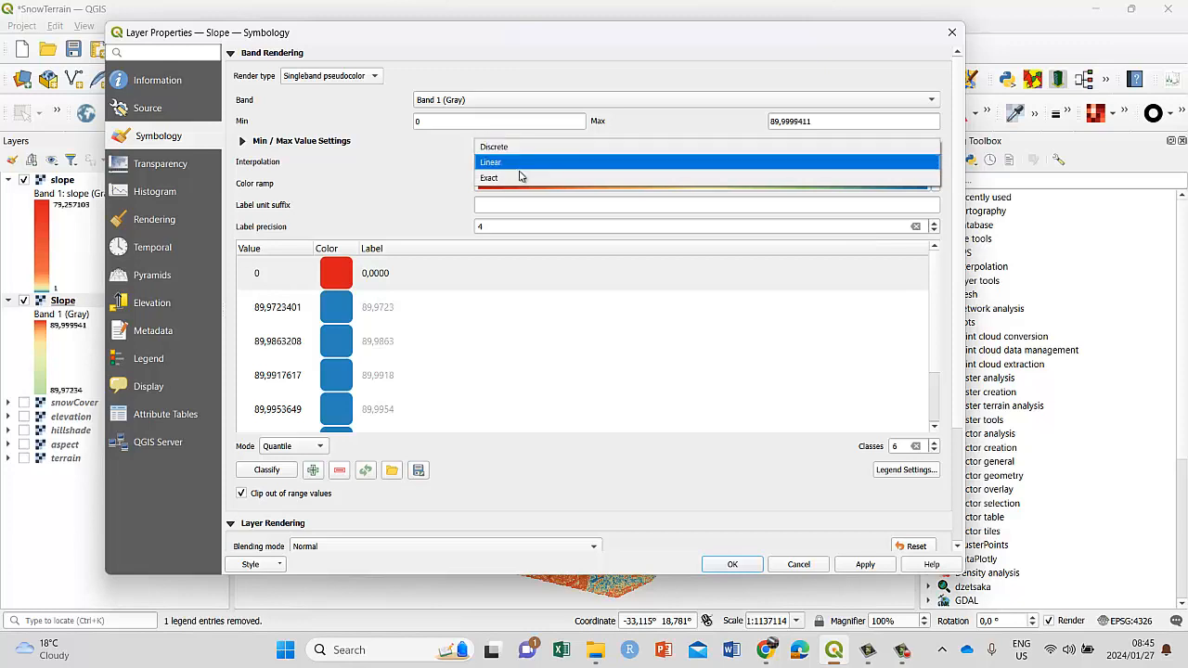
pyautogui.click(948, 201)
pyautogui.click(935, 183)
pyautogui.click(603, 200)
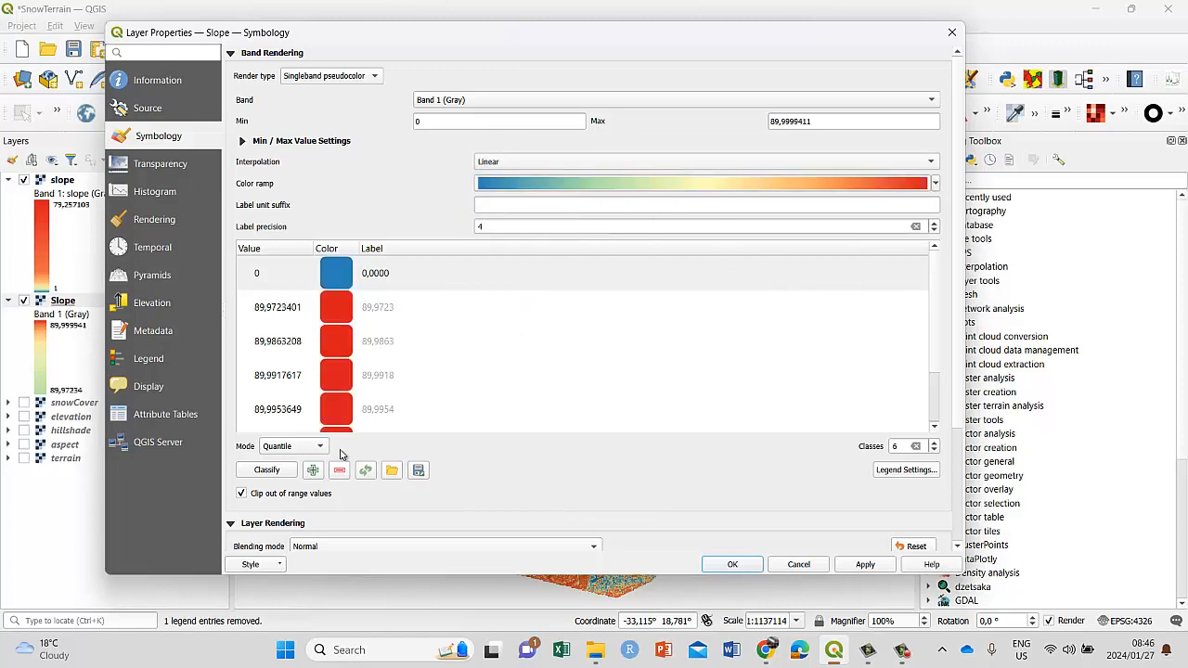
# Reclassify the computed Slope layer into 6 quantile classes, remove the duplicate zero class and apply.
pyautogui.click(266, 470)
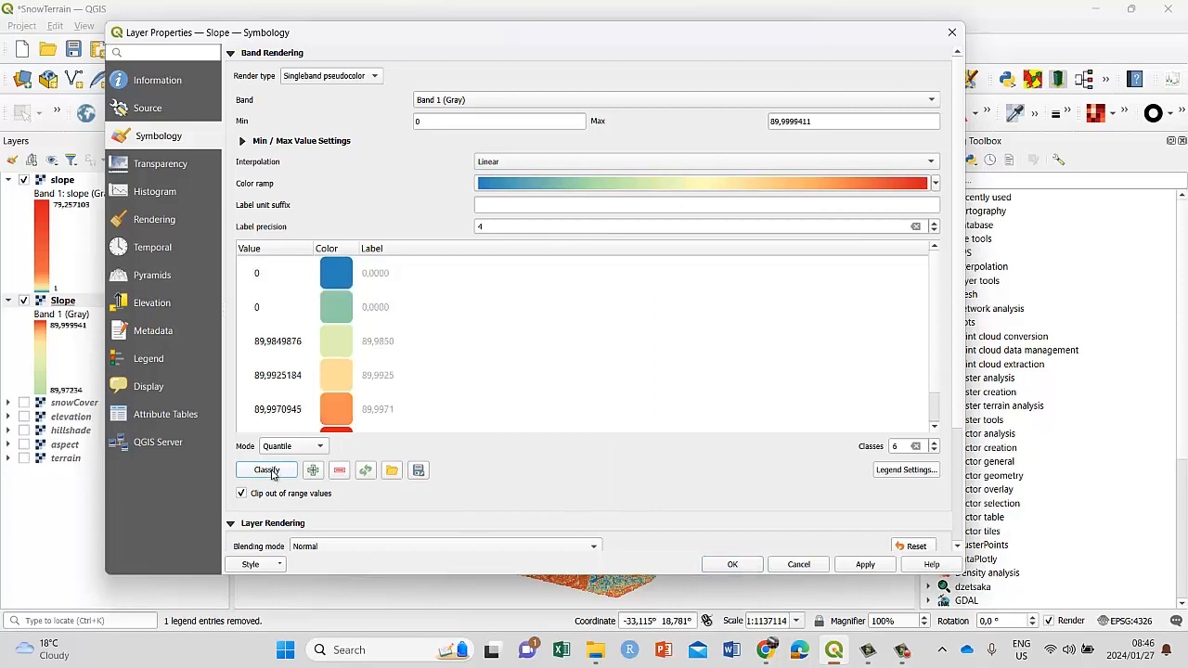
pyautogui.click(334, 310)
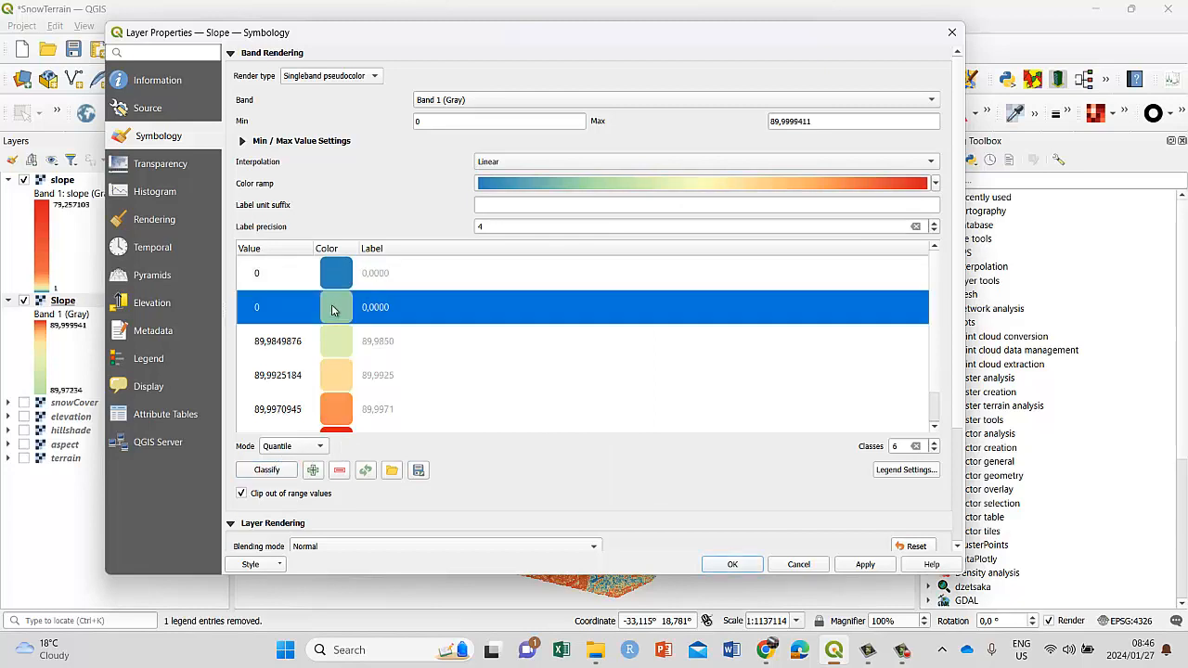
pyautogui.click(338, 471)
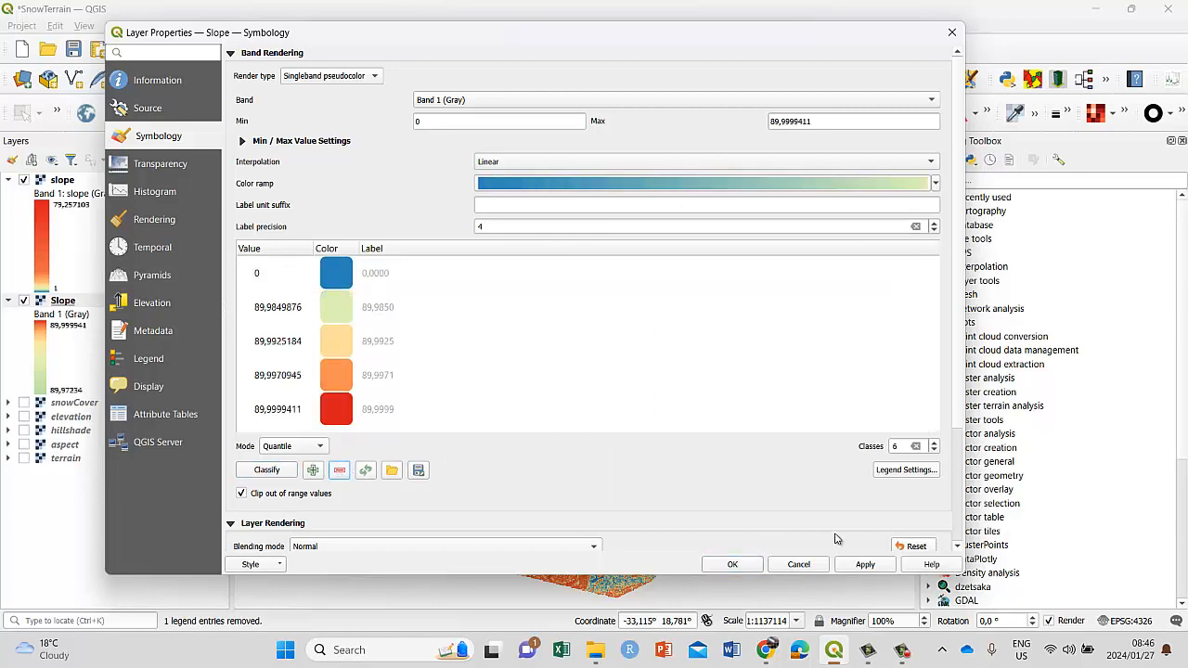
pyautogui.click(863, 564)
pyautogui.click(732, 565)
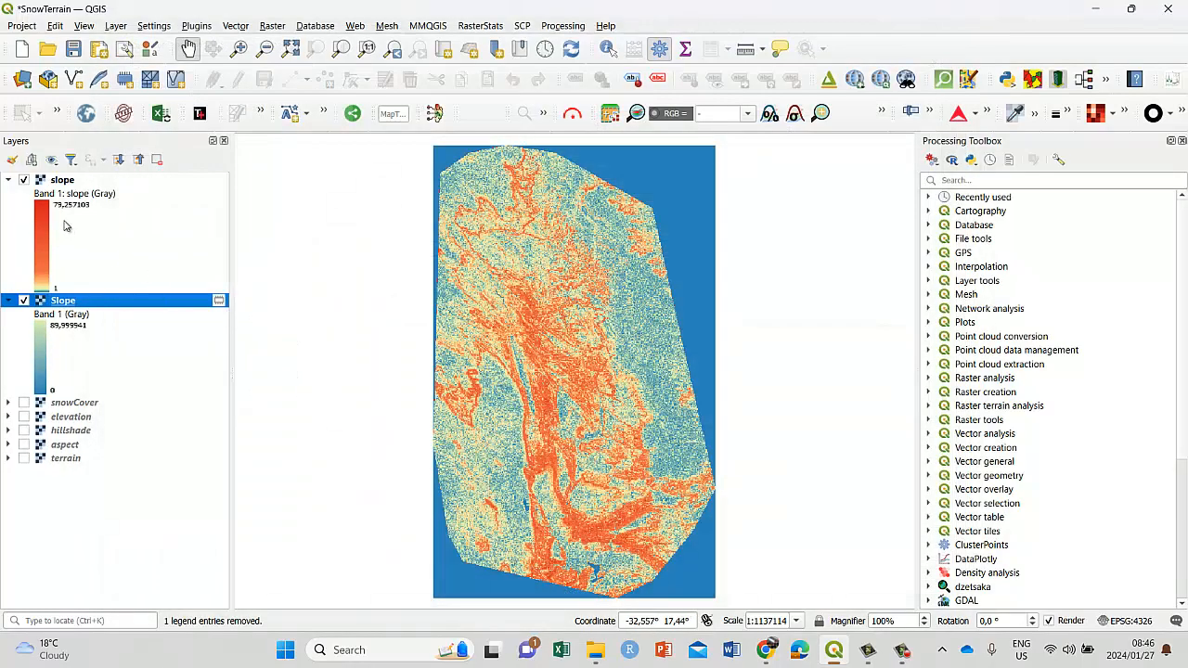
# Toggle the original slope layer to compare both slope rasters, and check the computed Slope layer's symbology classes.
pyautogui.click(24, 180)
pyautogui.click(24, 180)
pyautogui.rightClick(79, 307)
pyautogui.click(117, 371)
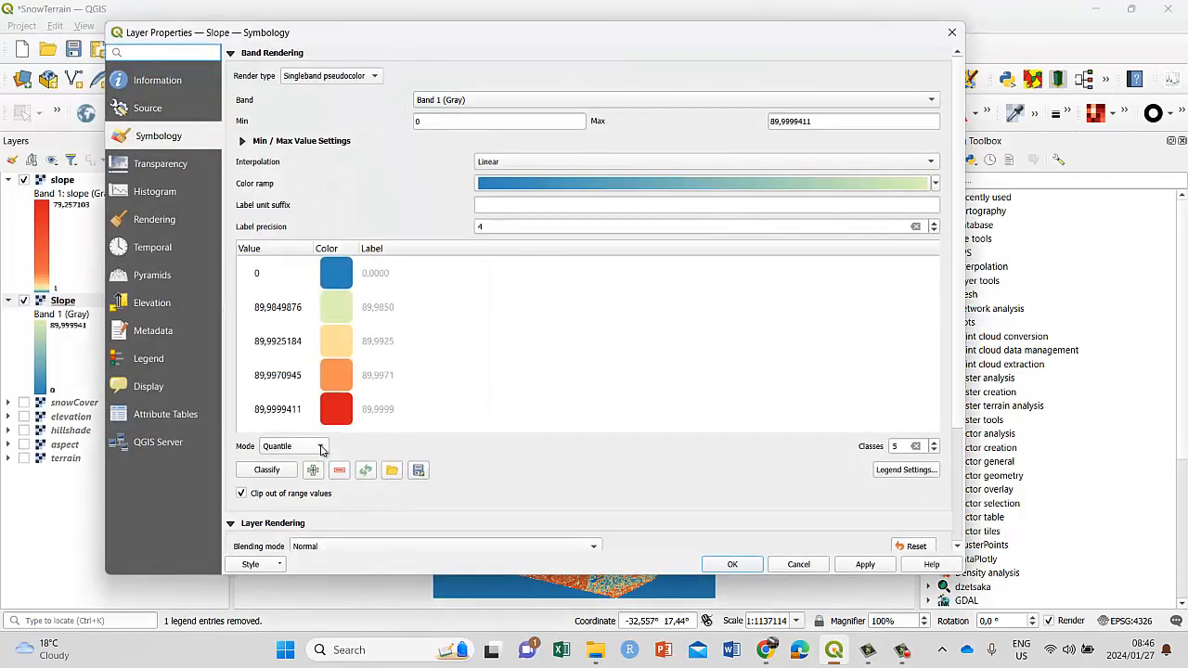
pyautogui.click(800, 566)
# Start saving the original slope layer's style as a QGIS layer style file (.qml).
pyautogui.click(60, 180)
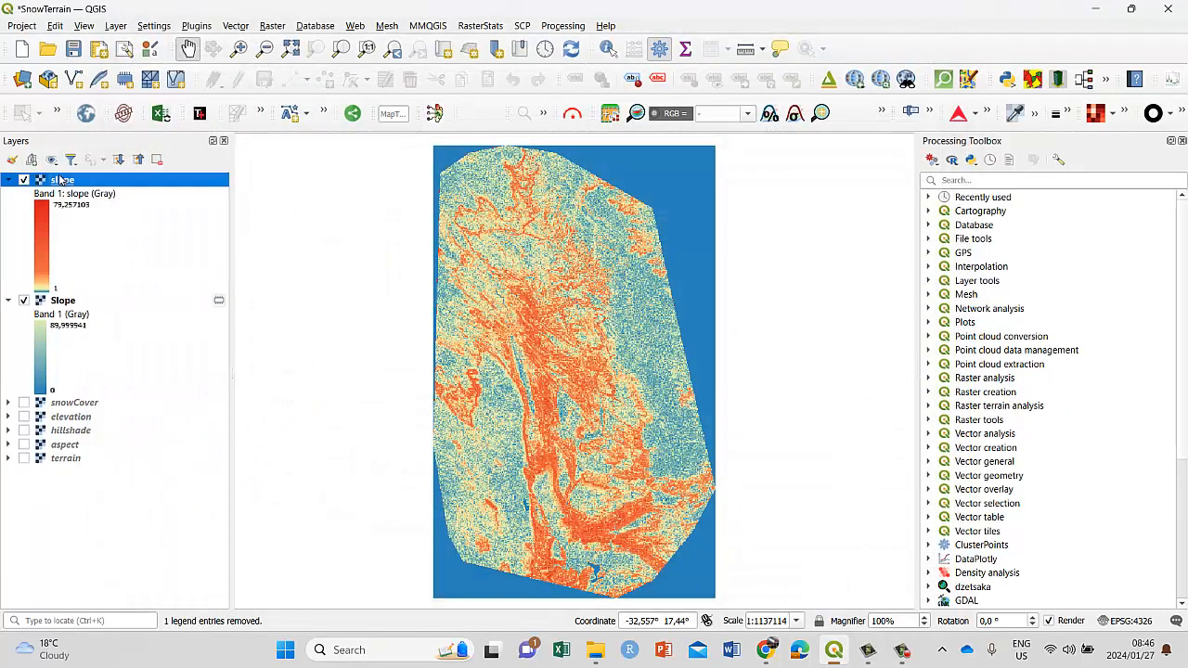
pyautogui.rightClick(60, 181)
pyautogui.click(172, 529)
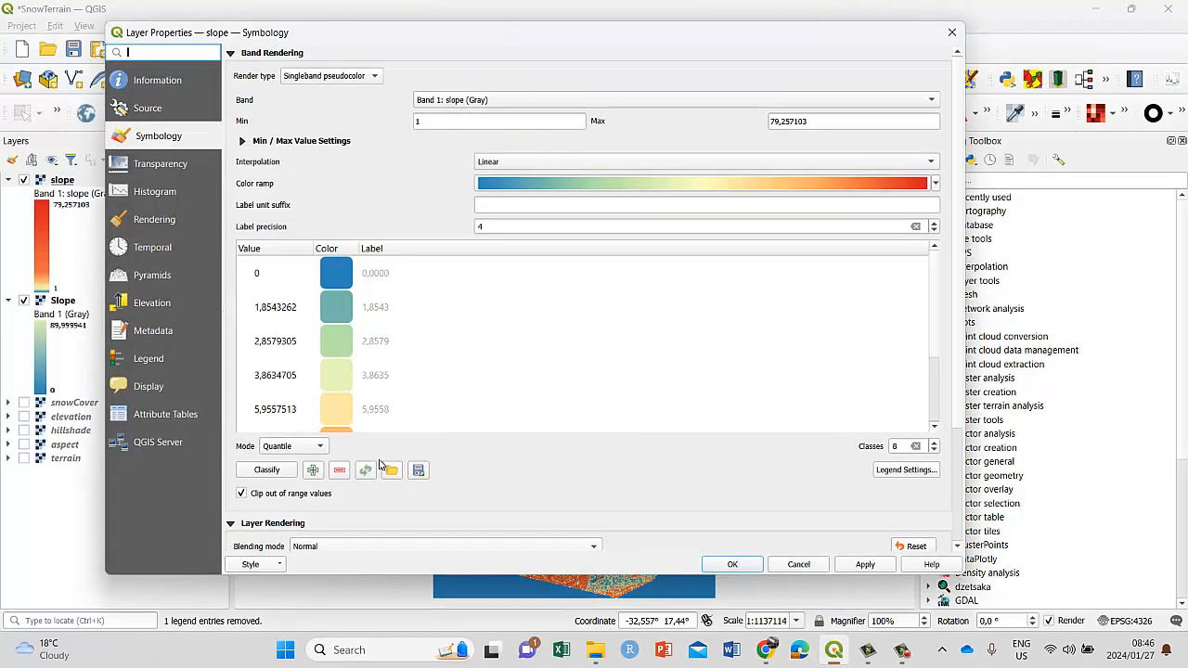
pyautogui.click(286, 566)
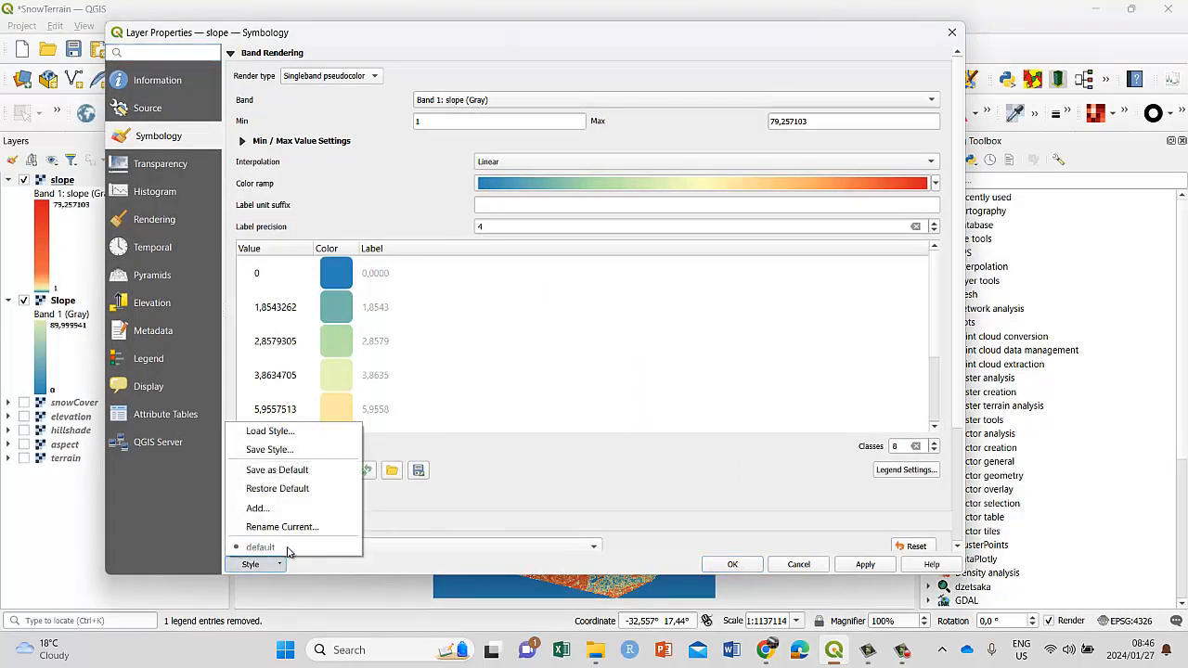
pyautogui.click(295, 454)
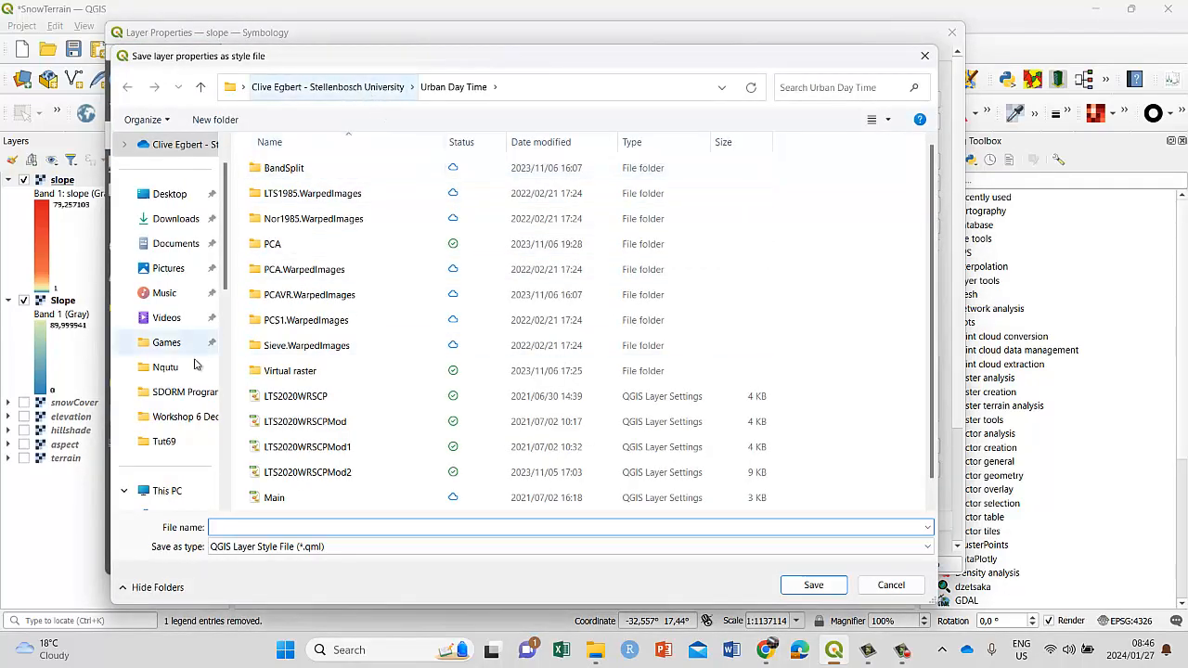
# Save the slope layer's style as a QML file named terrain in the View from Space YouTube/Tut69 folder and accept the layer properties.
pyautogui.scroll(-3, 162, 472)
pyautogui.scroll(-5, 163, 473)
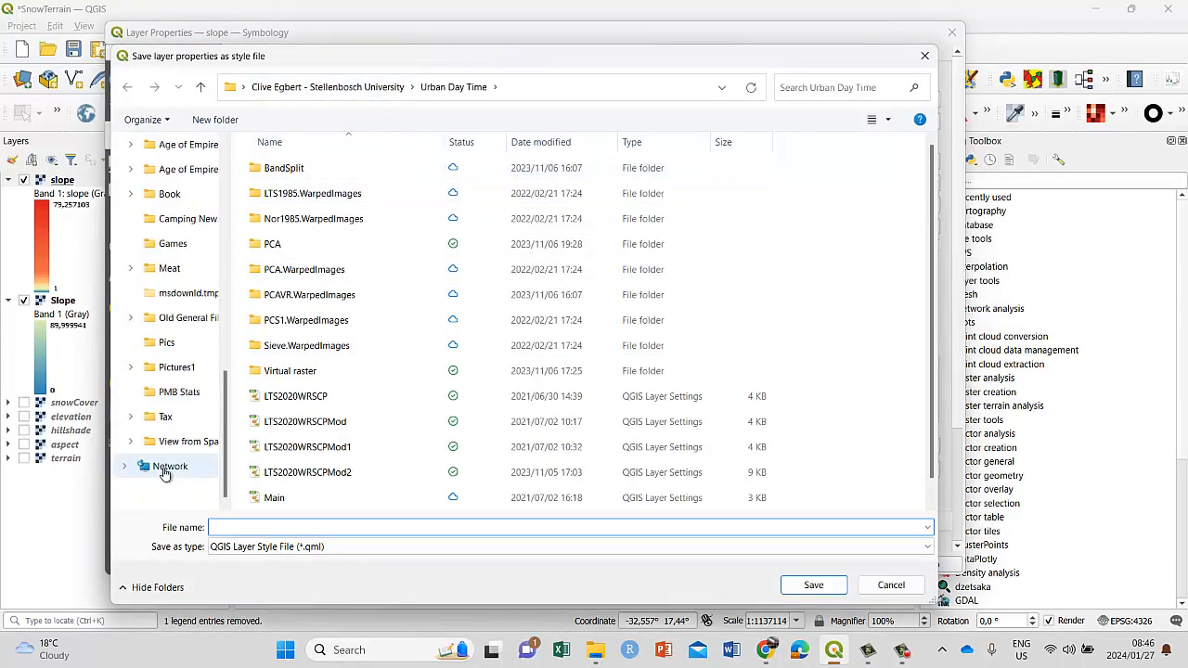
pyautogui.click(169, 442)
pyautogui.scroll(-12, 371, 456)
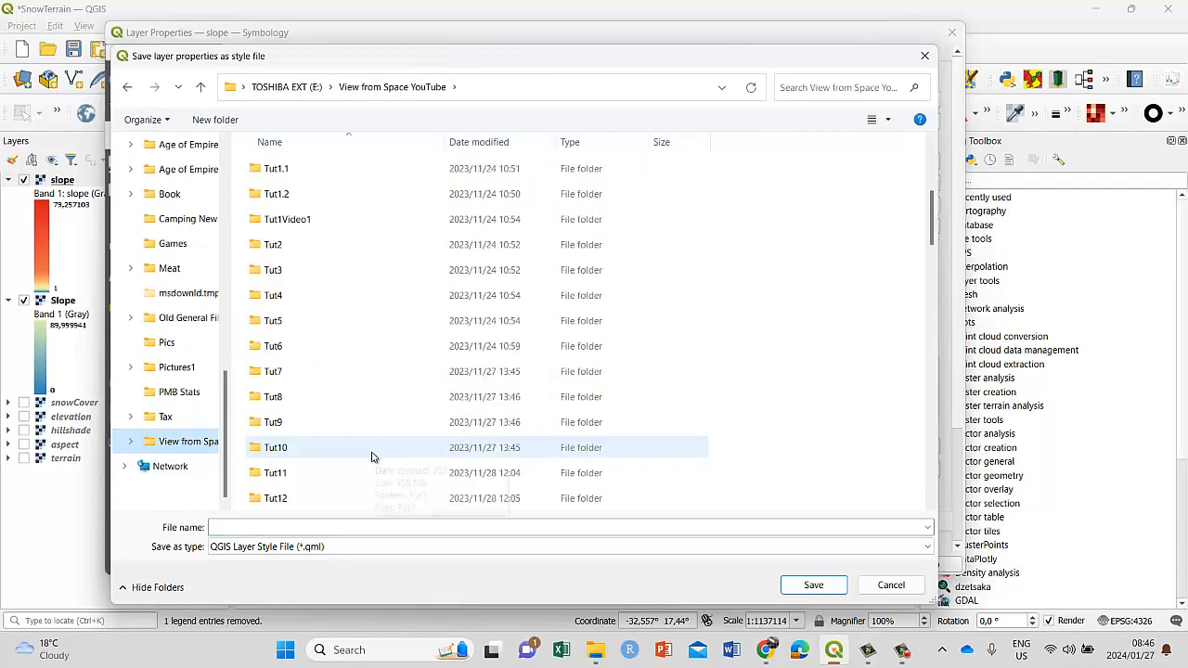
pyautogui.scroll(-11, 371, 456)
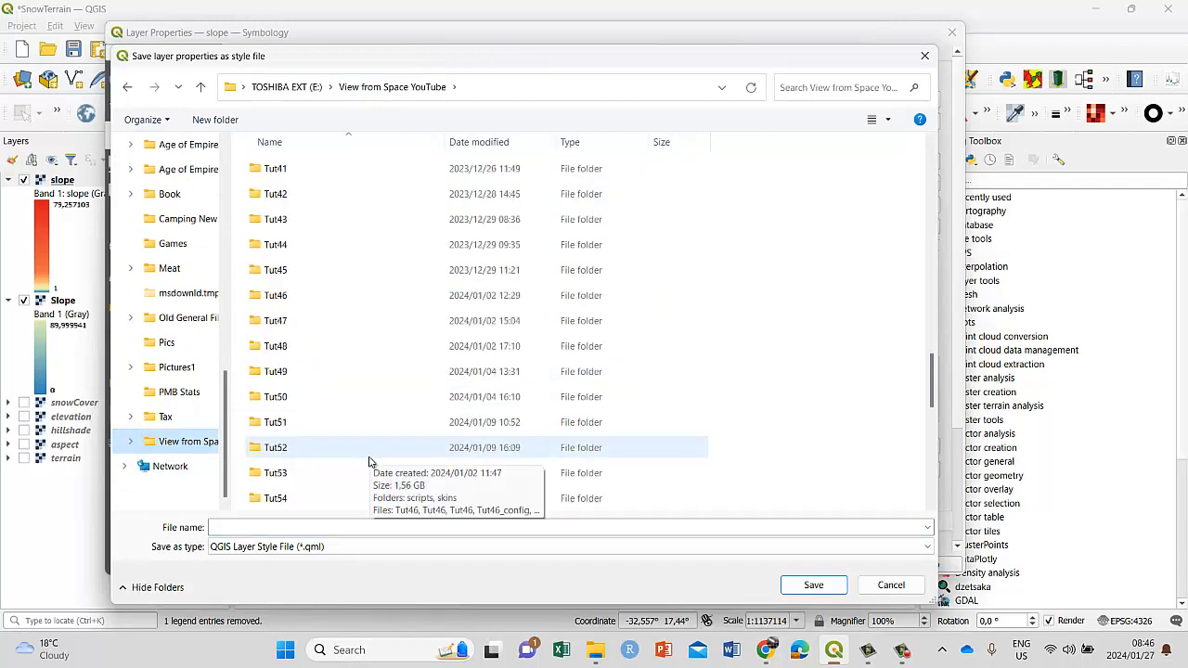
pyautogui.scroll(-3, 362, 459)
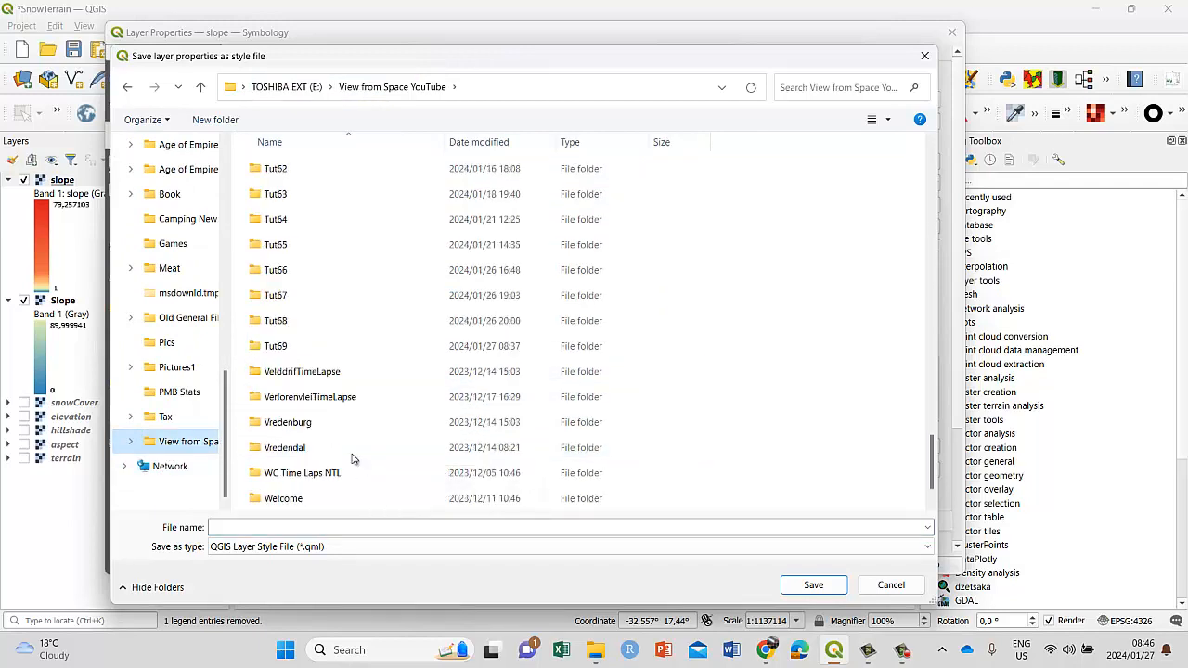
pyautogui.doubleClick(278, 346)
pyautogui.click(224, 526)
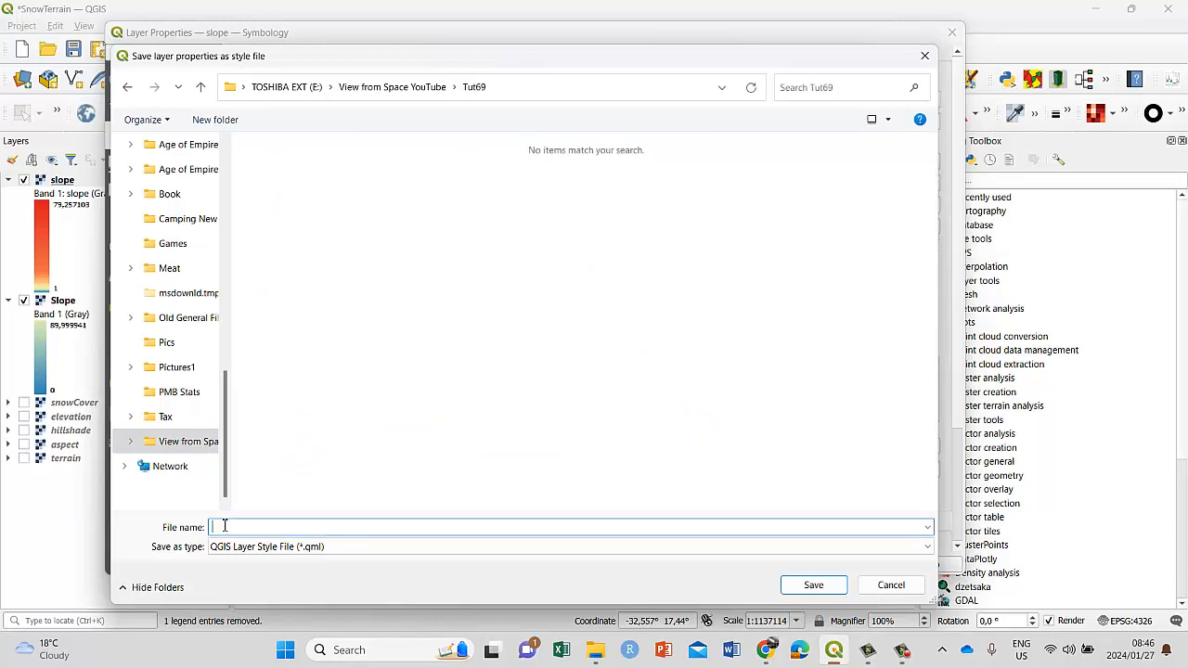
pyautogui.write('terrain')
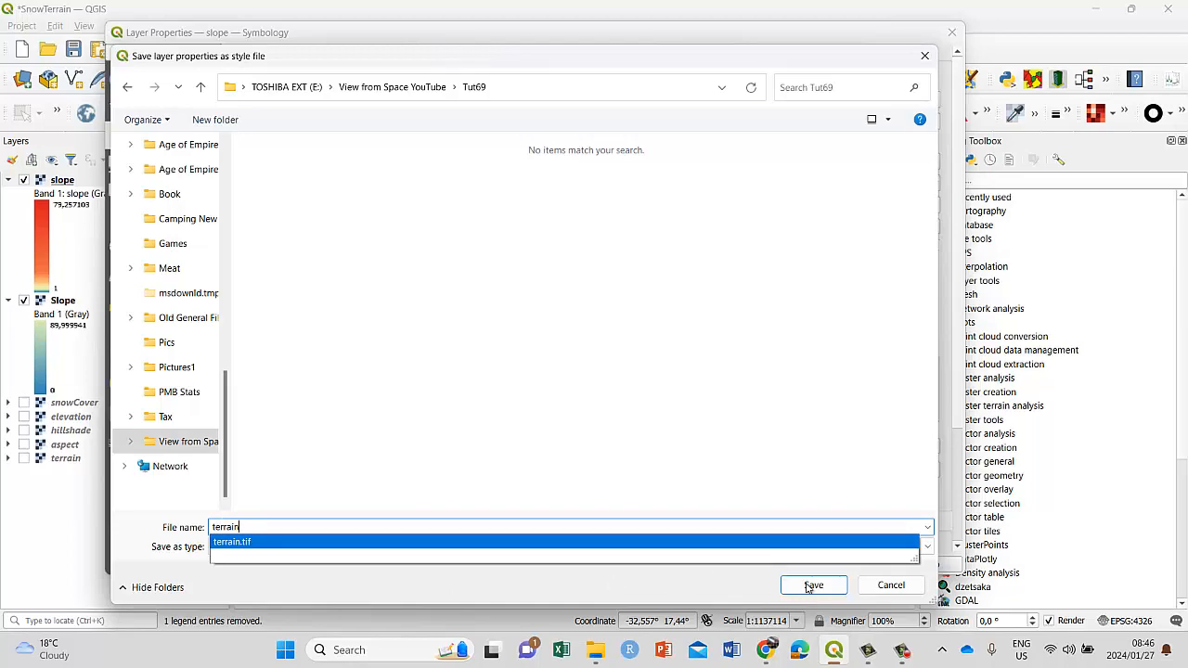
pyautogui.click(813, 586)
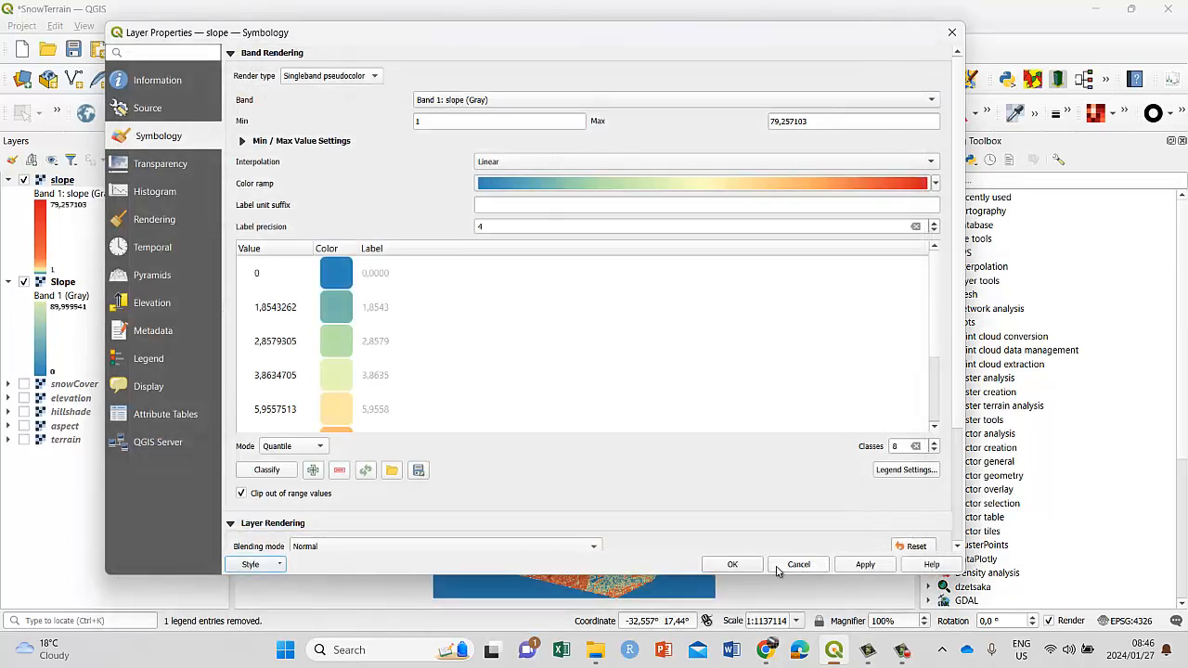
pyautogui.click(729, 564)
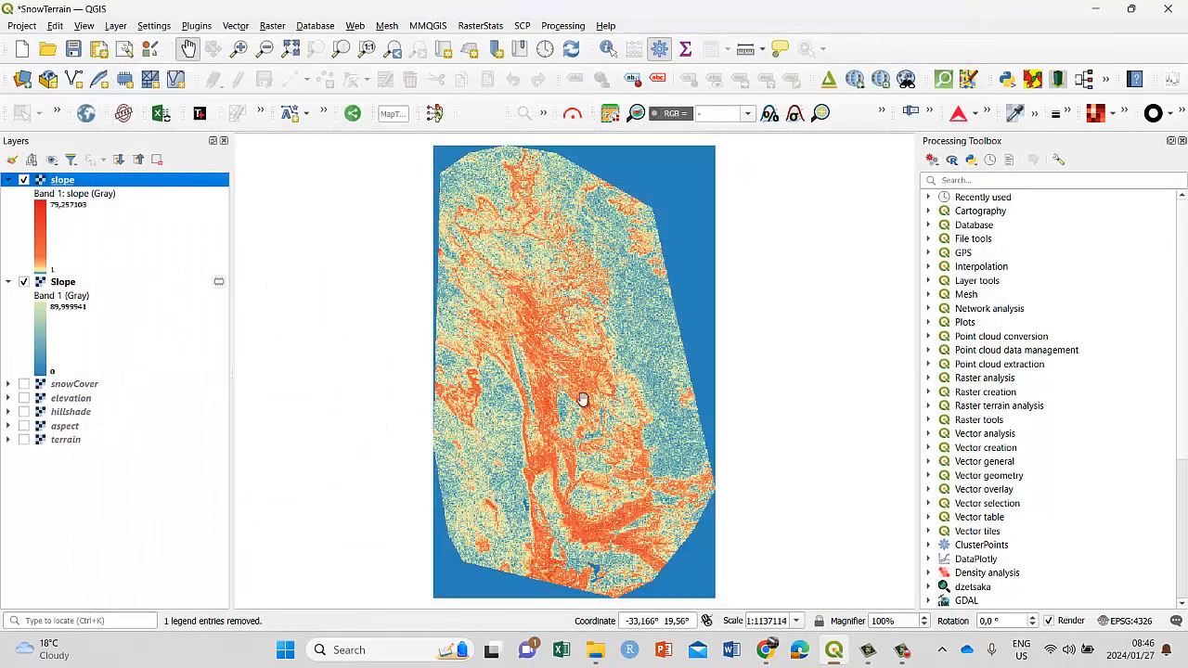
# Load the saved terrain style file onto the temporary Slope layer and accept its properties.
pyautogui.click(57, 286)
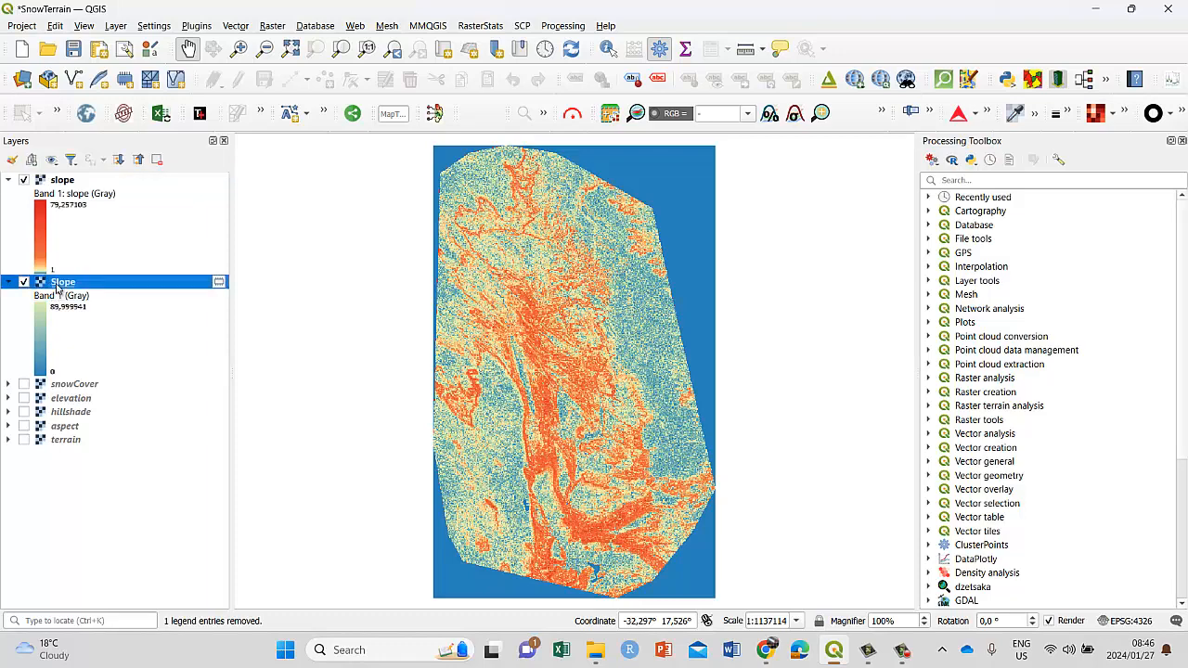
pyautogui.rightClick(58, 288)
pyautogui.click(93, 653)
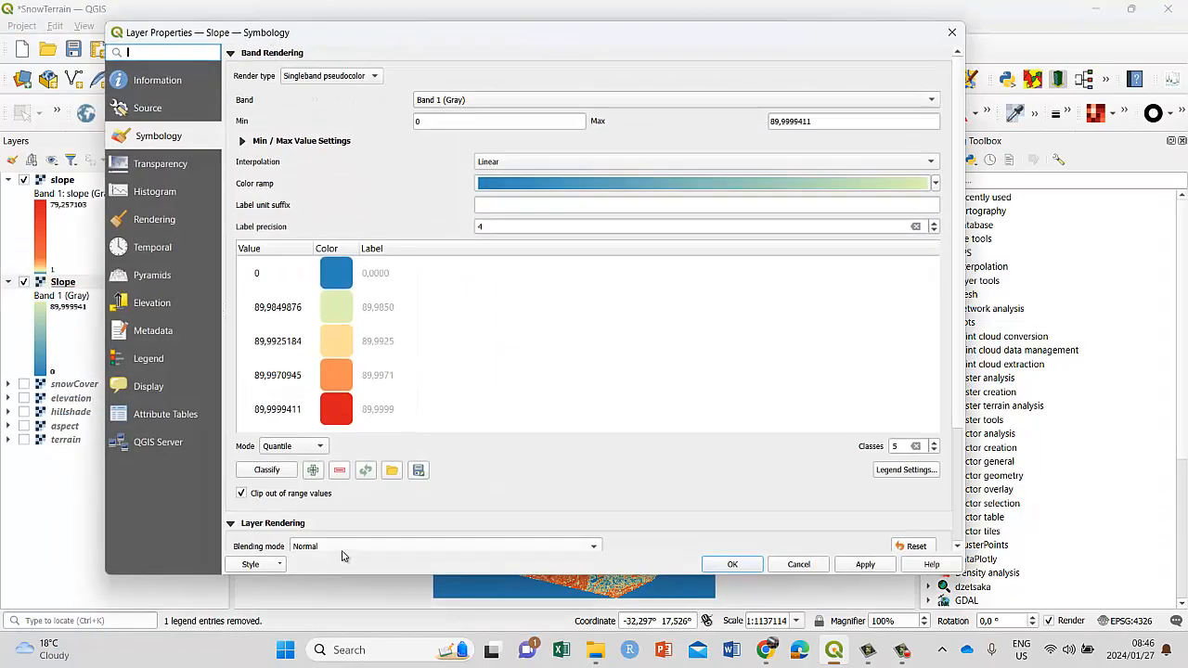
pyautogui.click(278, 565)
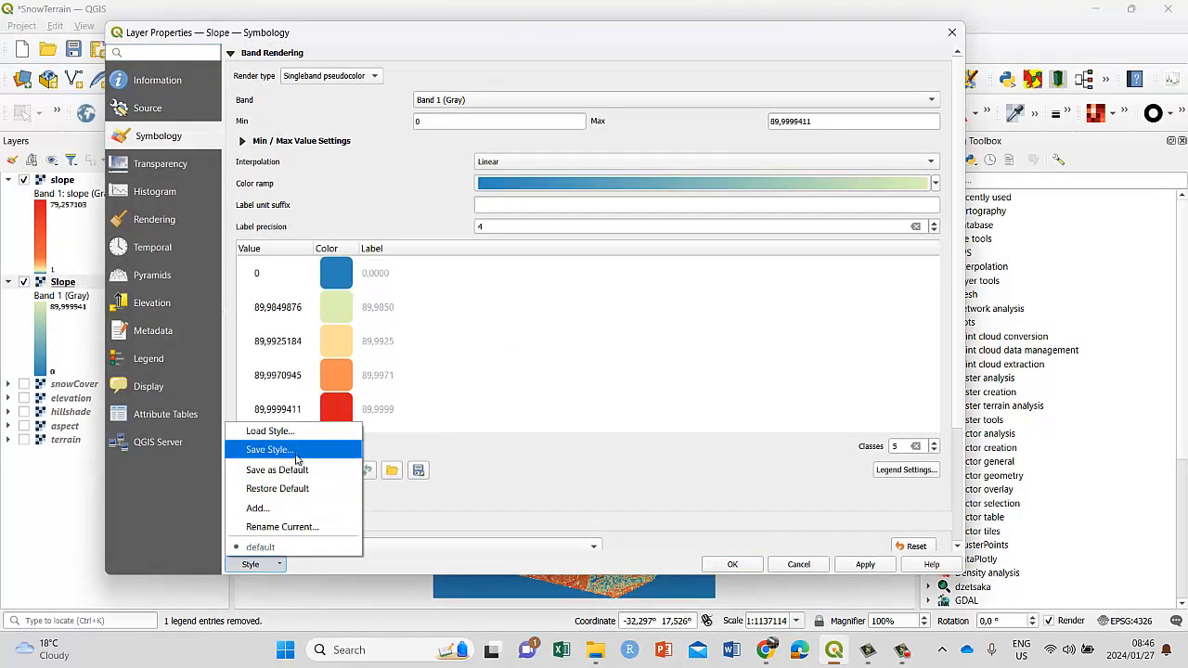
pyautogui.click(274, 431)
pyautogui.click(299, 212)
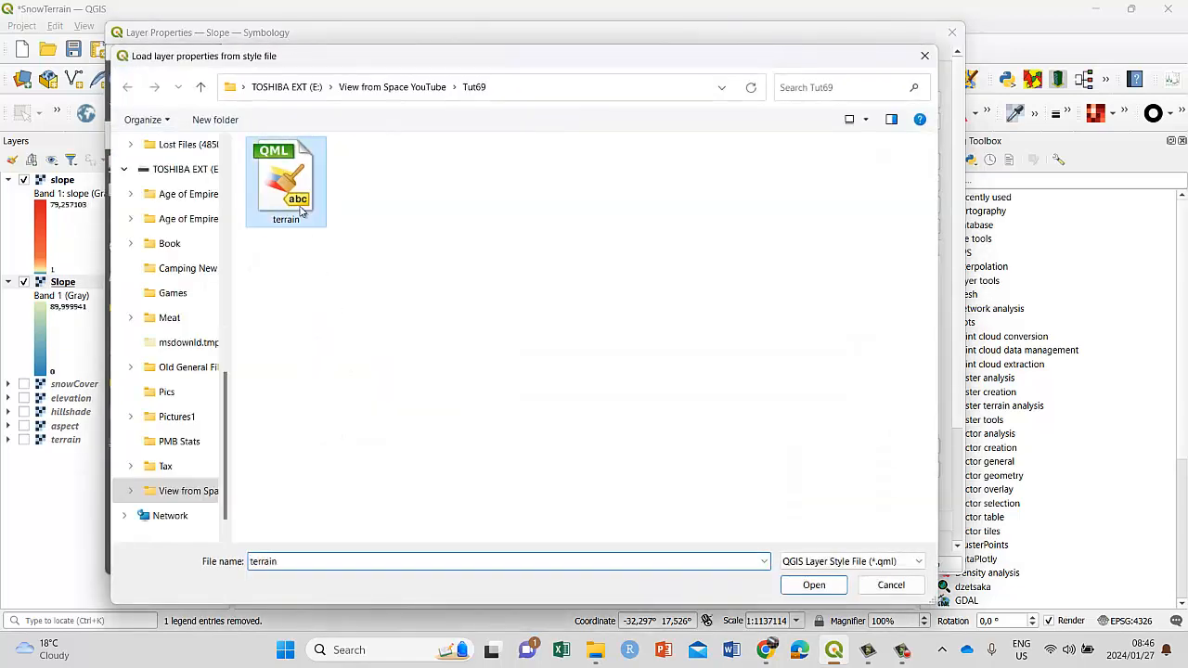
pyautogui.click(808, 586)
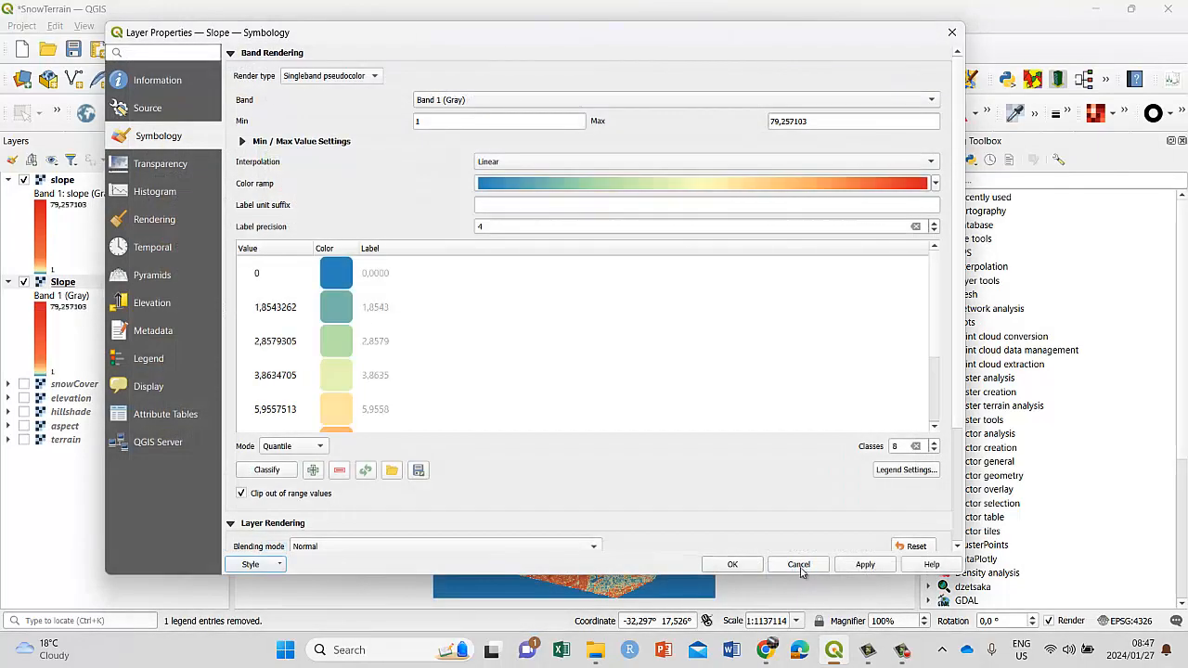
pyautogui.click(743, 564)
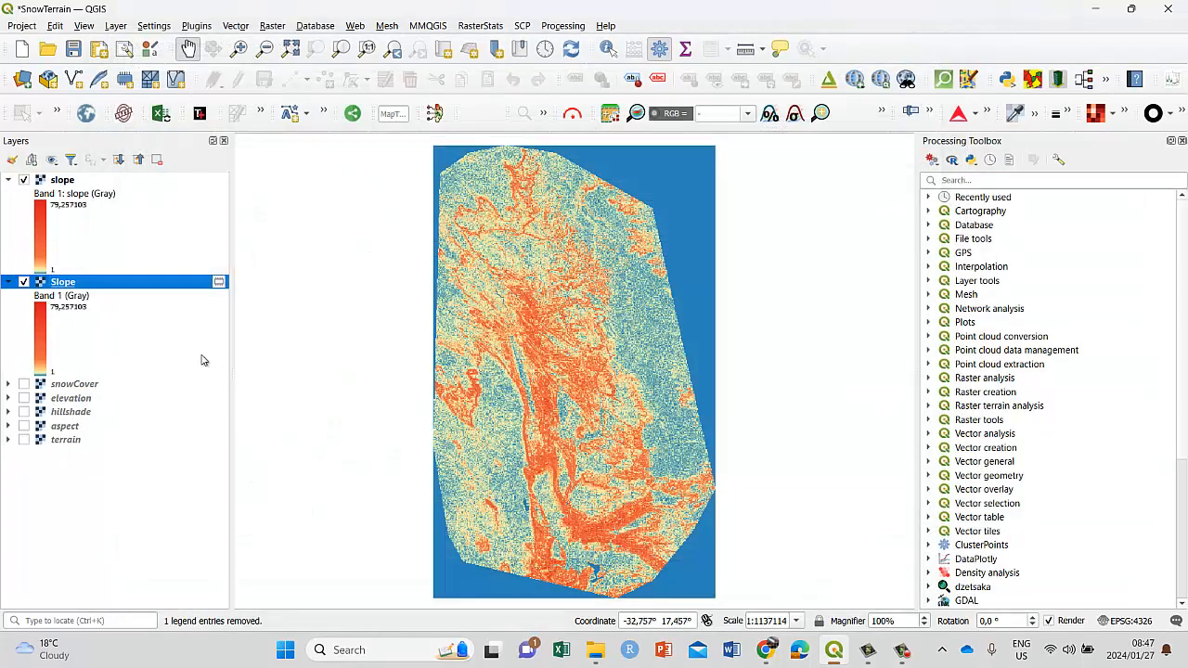
# Toggle the upper slope layer's visibility to check how the Slope layer below renders with the loaded style.
pyautogui.click(25, 179)
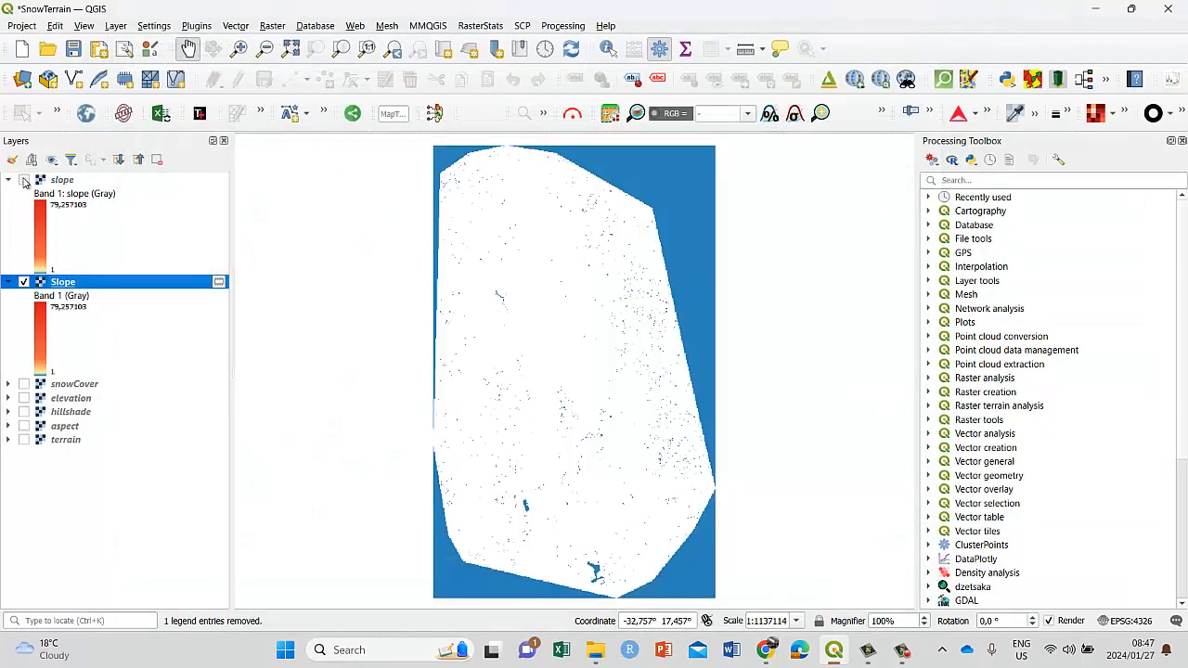
pyautogui.click(24, 179)
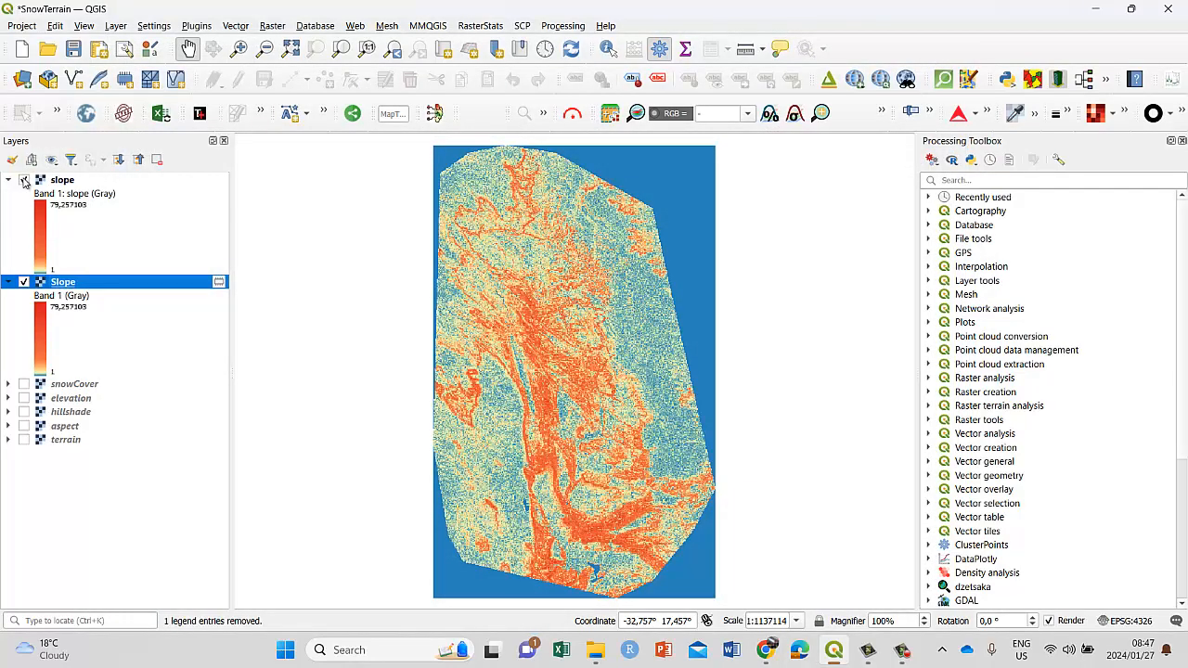
pyautogui.click(24, 180)
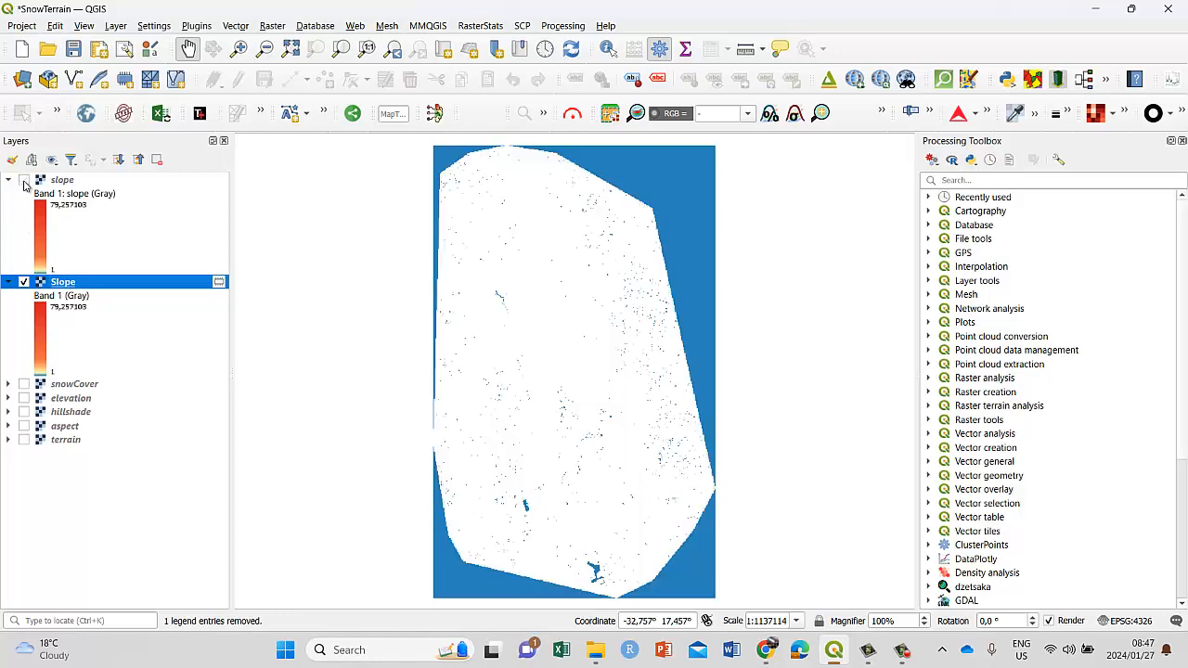
pyautogui.click(24, 180)
# Reclassify the lower Slope layer's symbology in Quantile mode with 8 classes and apply it.
pyautogui.rightClick(63, 284)
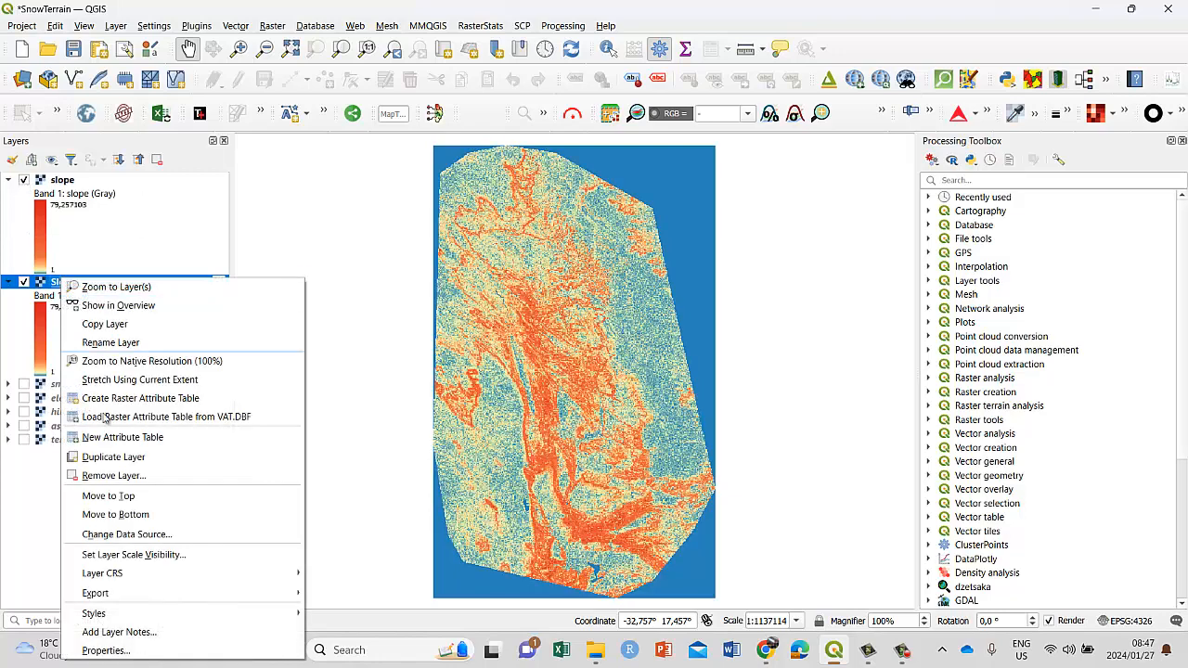
pyautogui.click(176, 644)
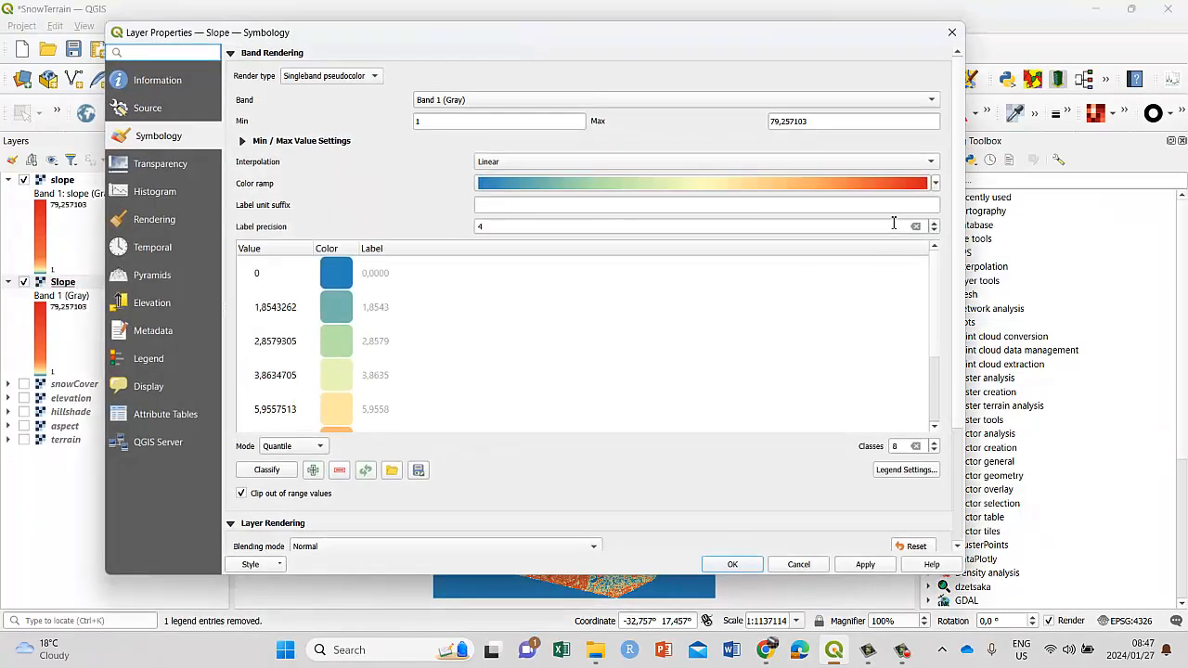
pyautogui.click(277, 470)
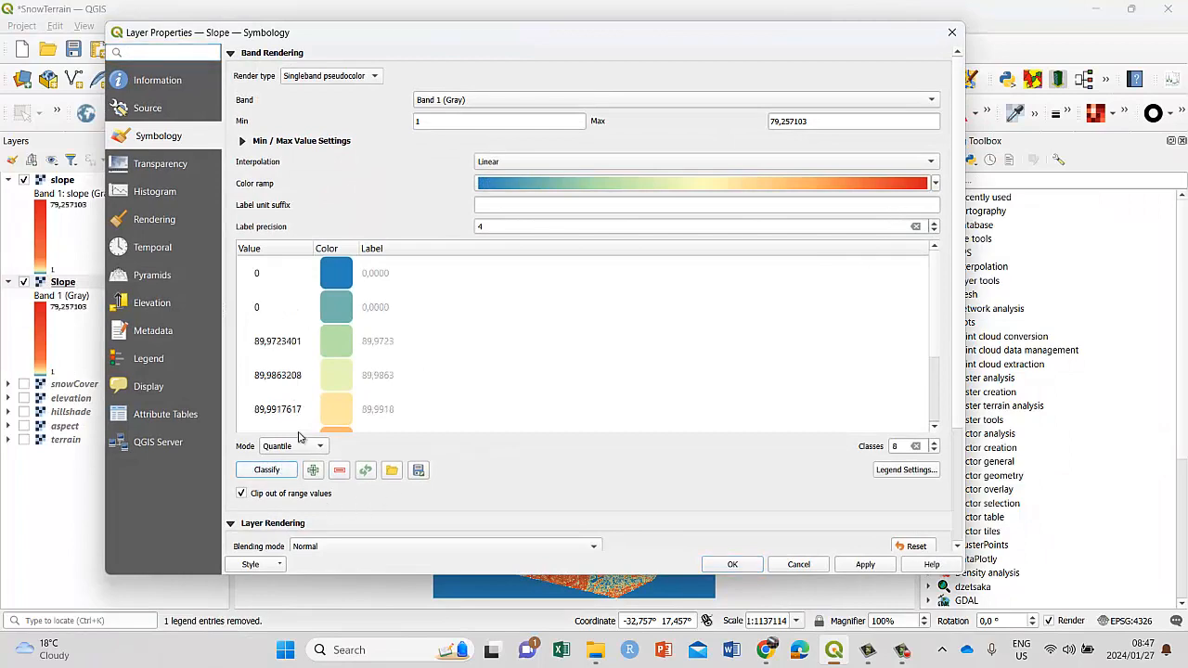
pyautogui.click(863, 564)
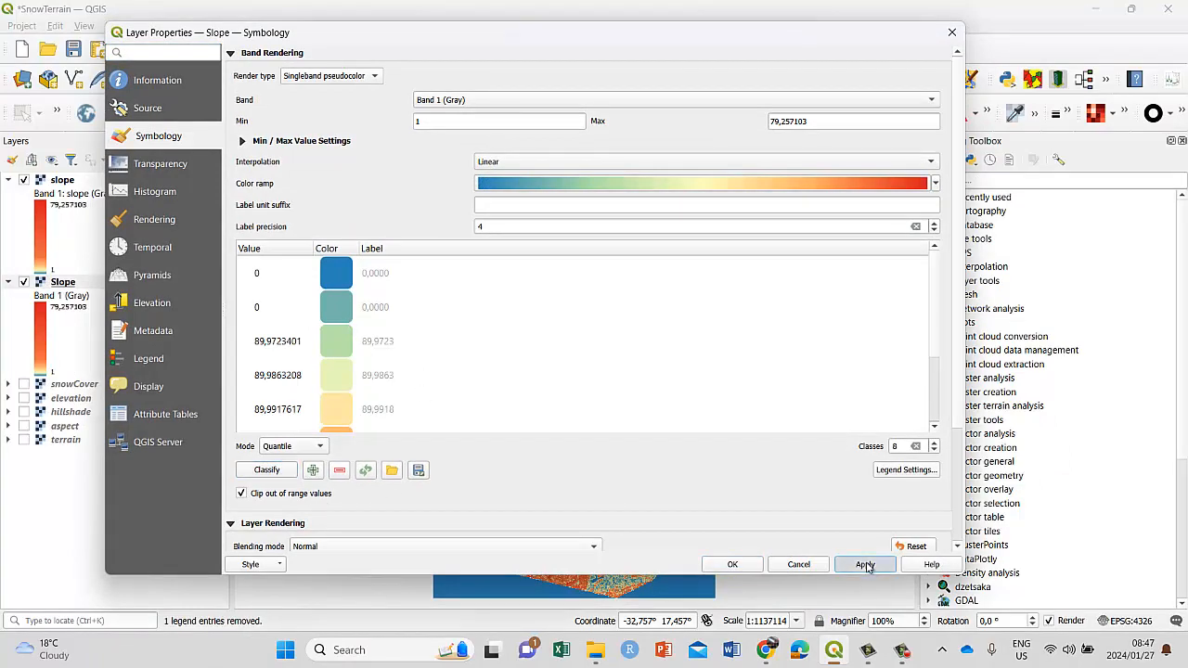
pyautogui.click(738, 565)
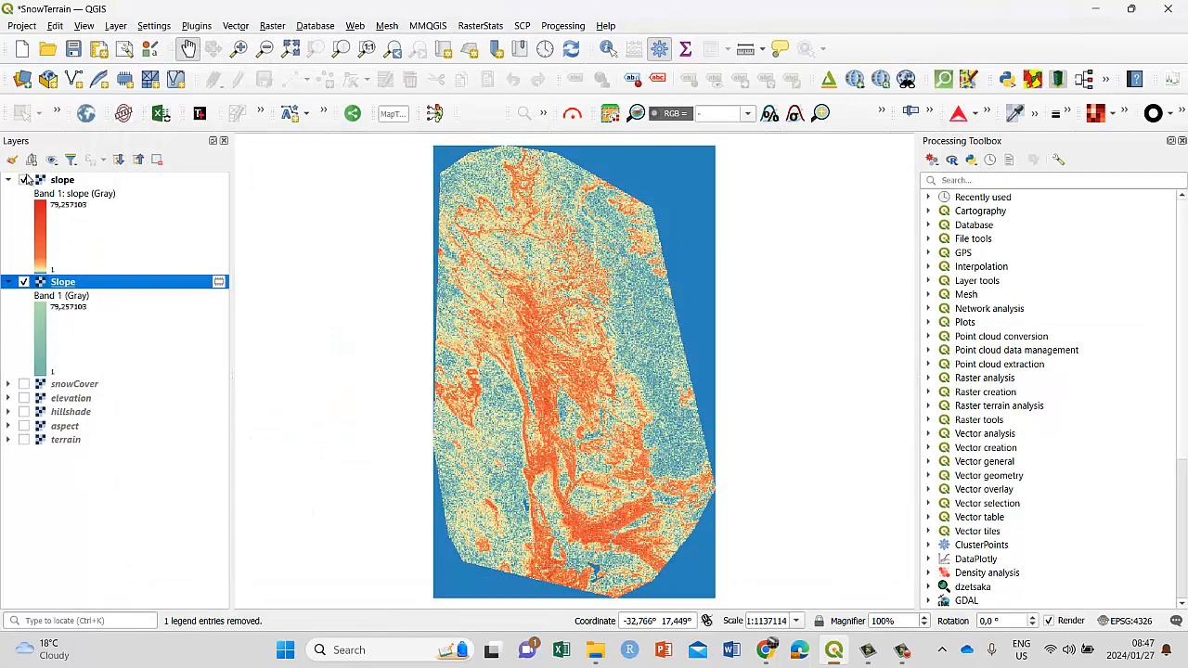
# Toggle the upper slope layer off and on to compare it with the reclassified Slope layer.
pyautogui.click(25, 179)
pyautogui.click(25, 179)
pyautogui.click(25, 180)
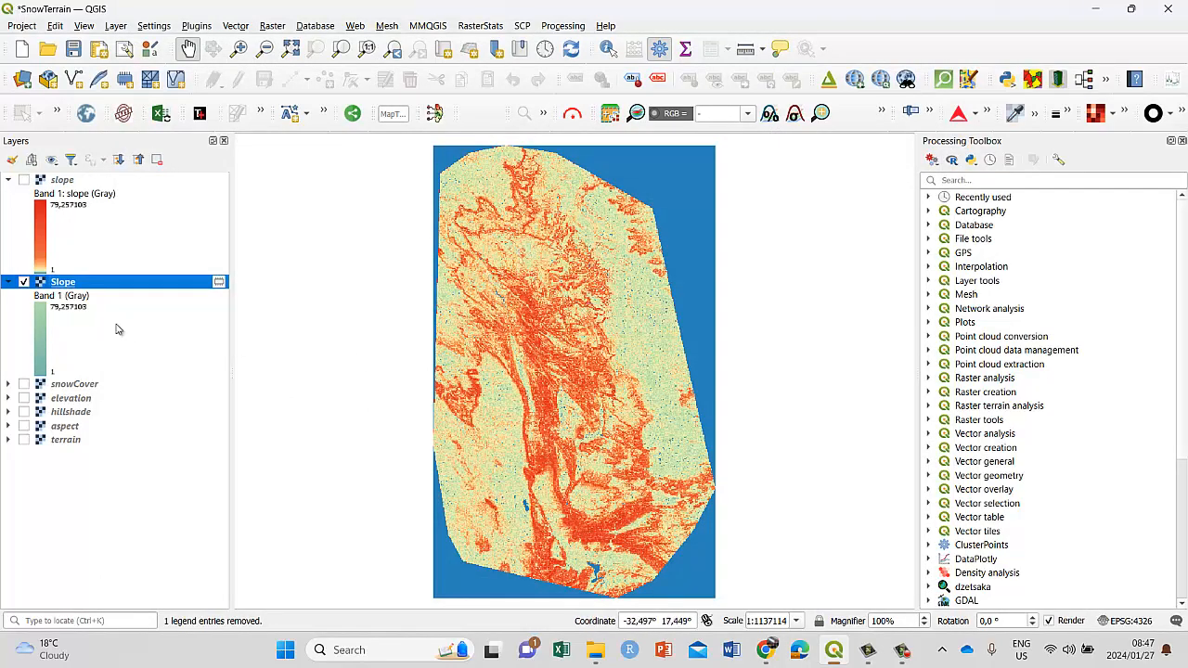
pyautogui.click(25, 180)
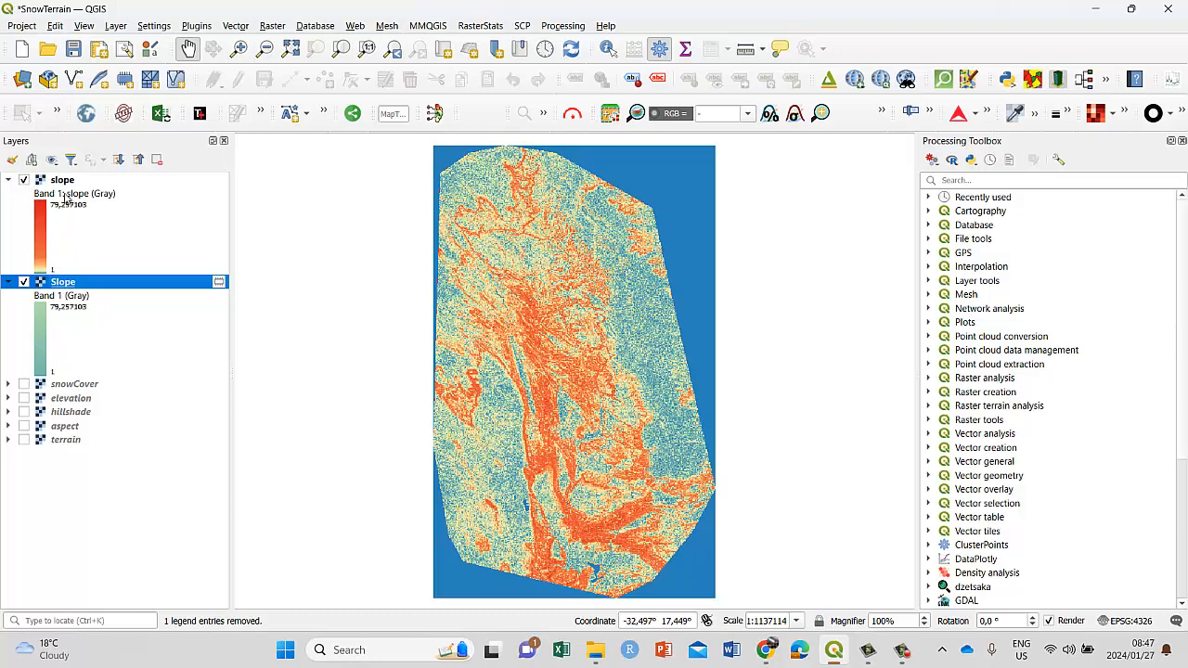
# Review the reclassified Slope layer's class values without changing them, and compare both slope layers again at full extent.
pyautogui.rightClick(63, 285)
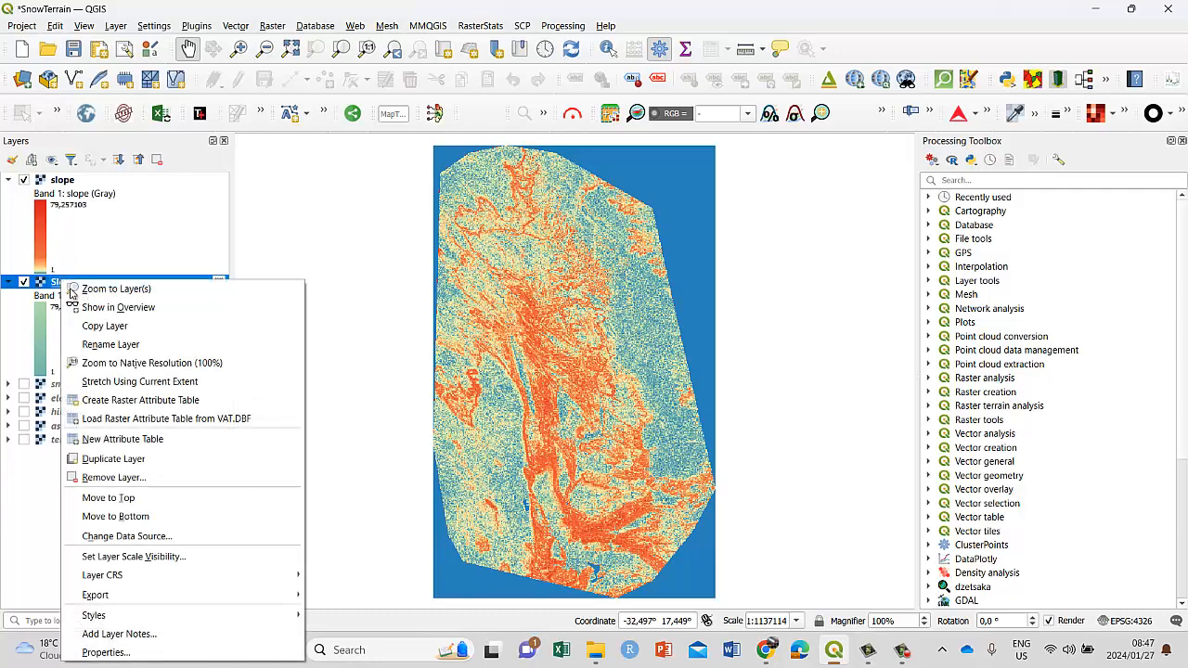
pyautogui.click(151, 653)
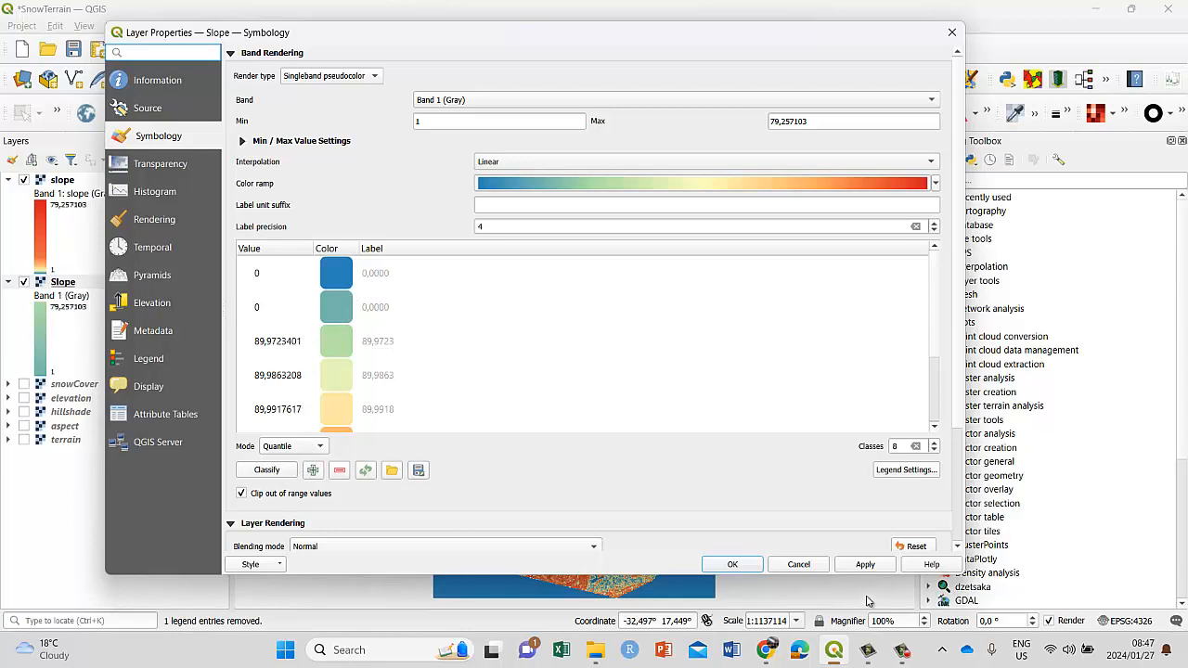
pyautogui.click(800, 566)
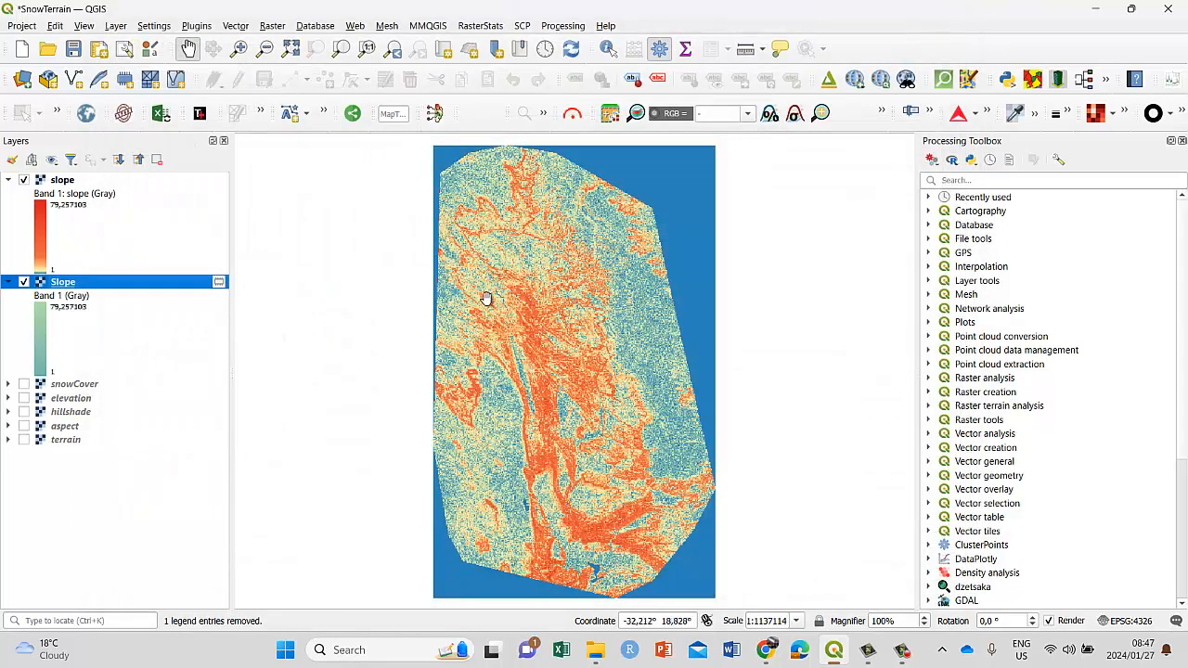
pyautogui.click(24, 180)
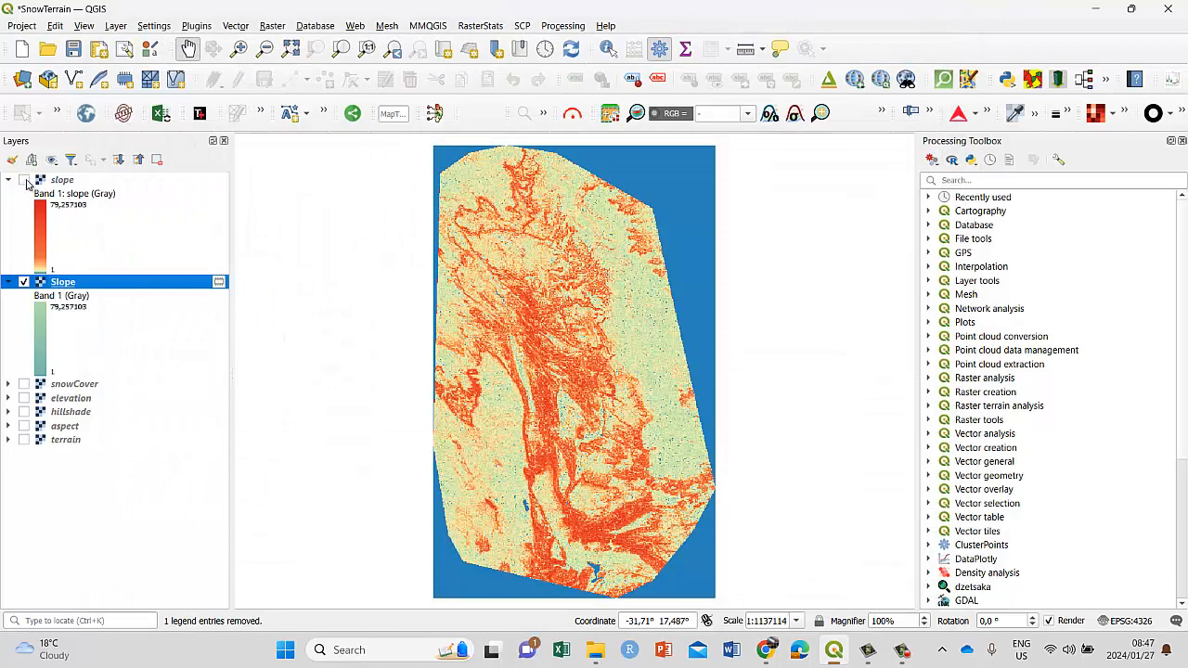
pyautogui.click(24, 180)
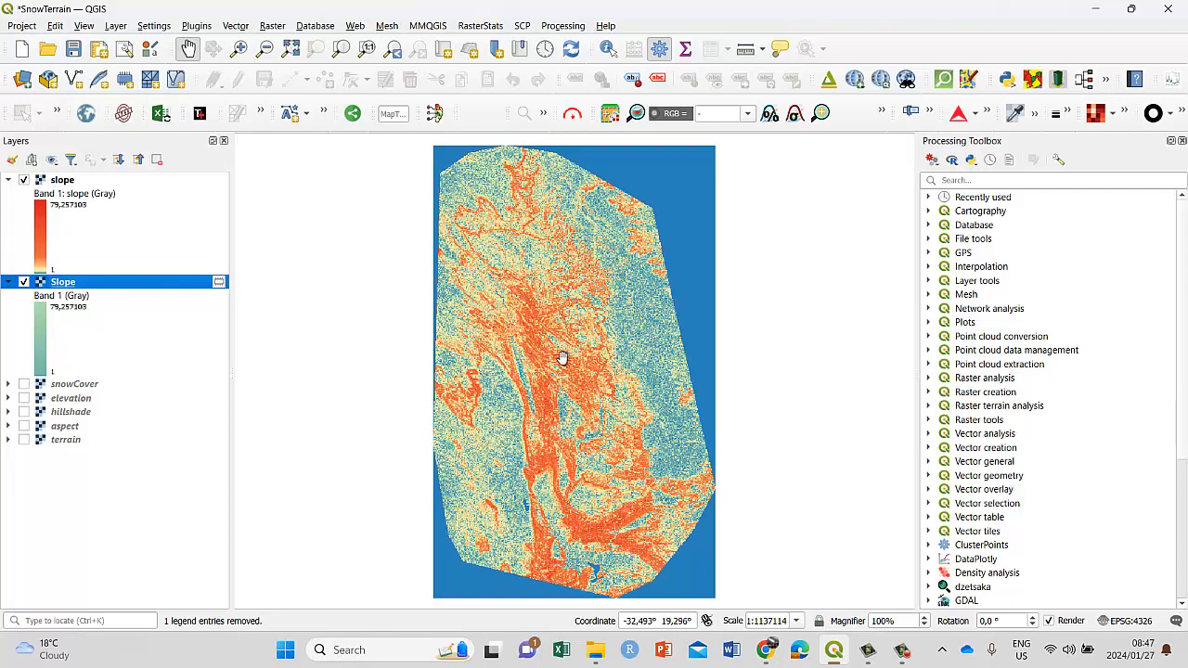
# Compare the two slope layers in detail over the central mountain area by toggling the upper layer's visibility.
pyautogui.scroll(4, 575, 327)
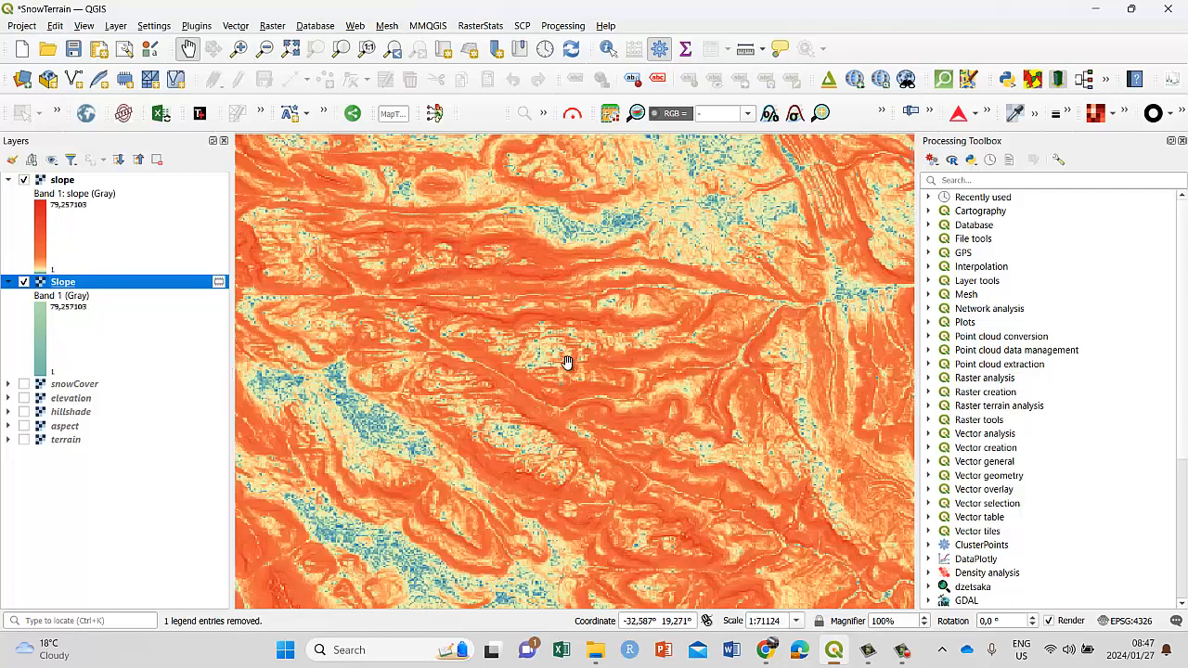
pyautogui.moveTo(557, 337); pyautogui.dragTo(597, 406)
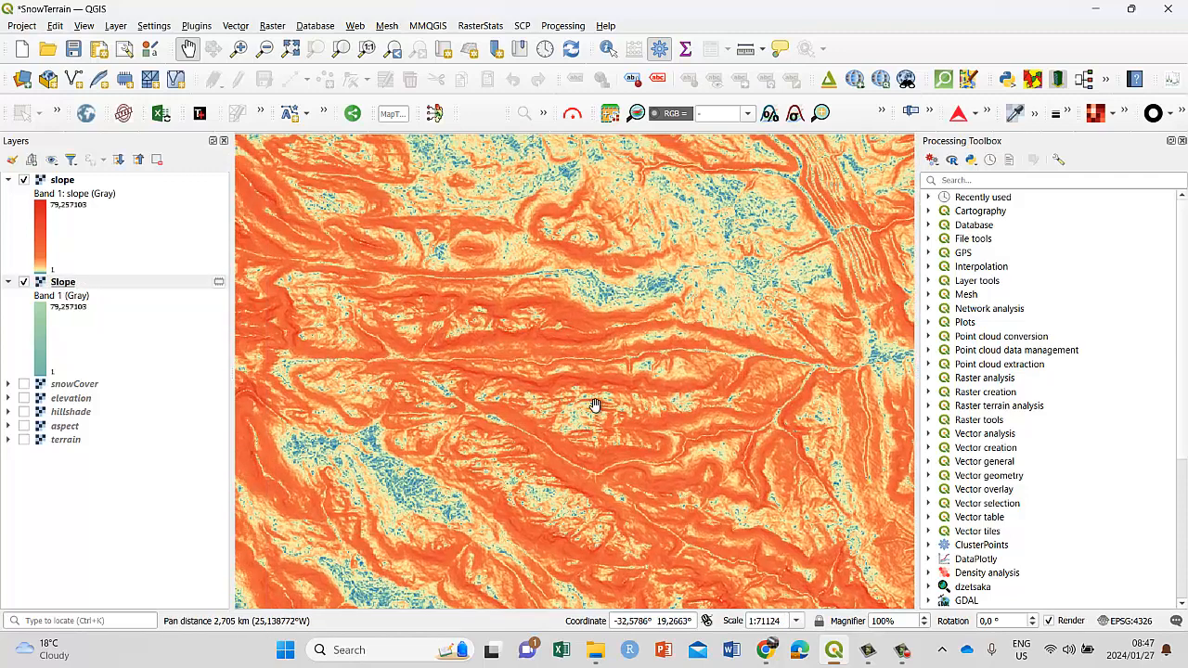
pyautogui.click(24, 180)
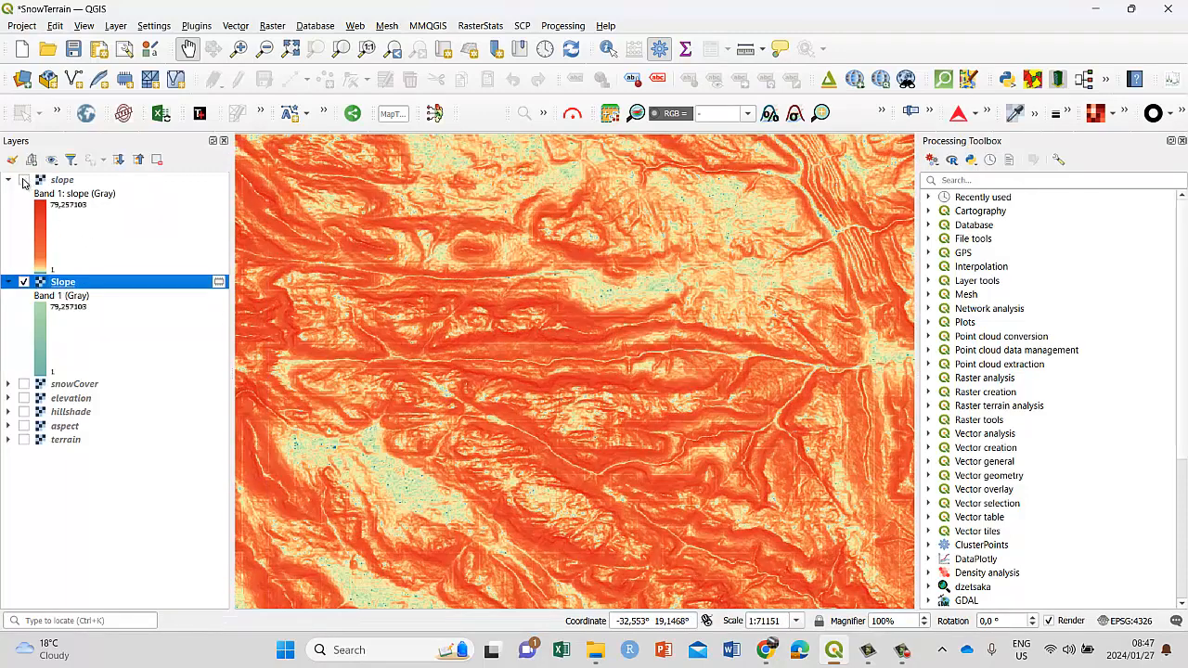
pyautogui.click(24, 180)
pyautogui.click(24, 180)
pyautogui.click(24, 180)
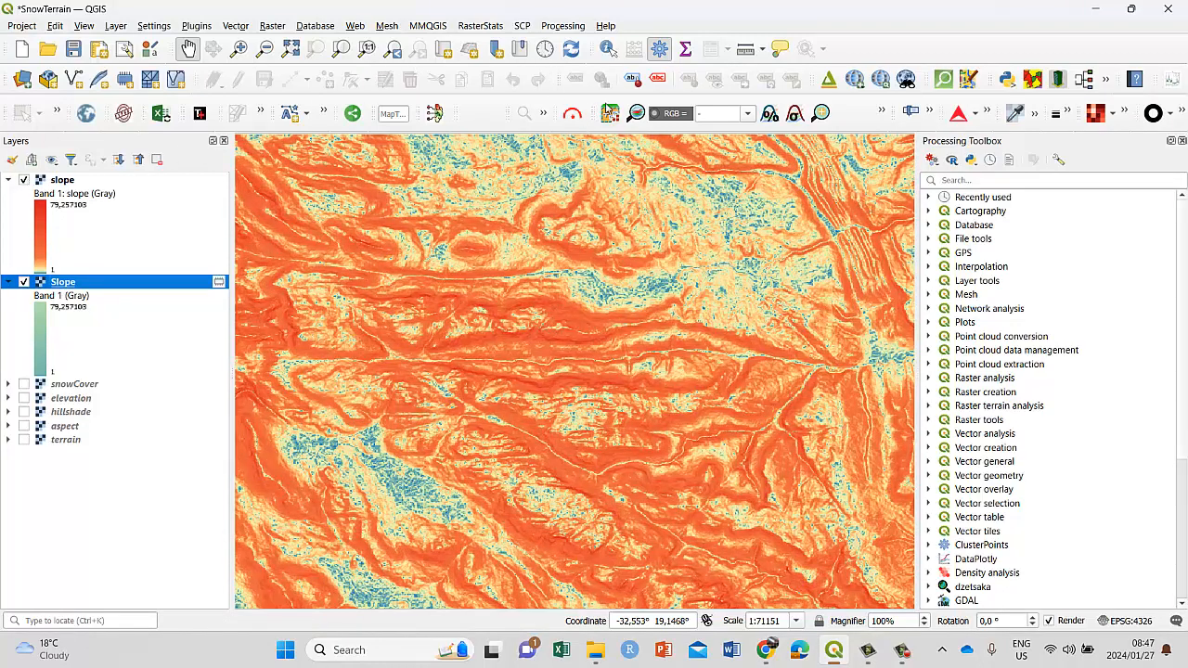
# Identify the values of both slope layers at one point on the steep central ridge and reveal the lower layer's band value.
pyautogui.click(608, 48)
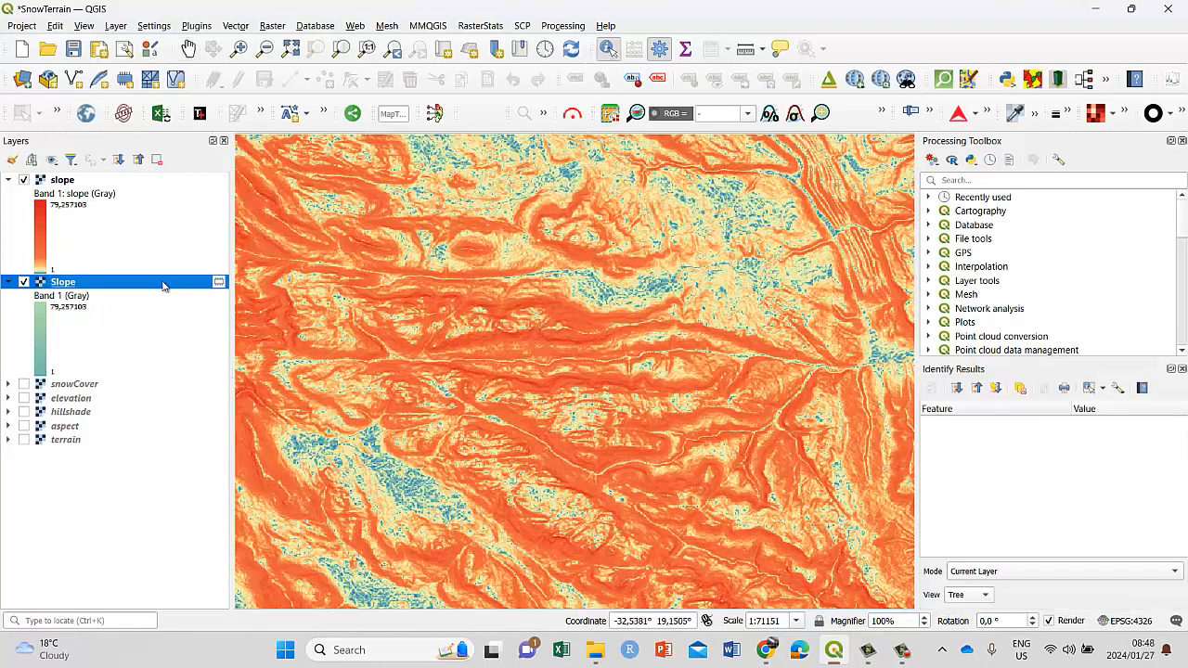
pyautogui.keyDown('ctrl'); pyautogui.click(67, 182); pyautogui.keyUp('ctrl')
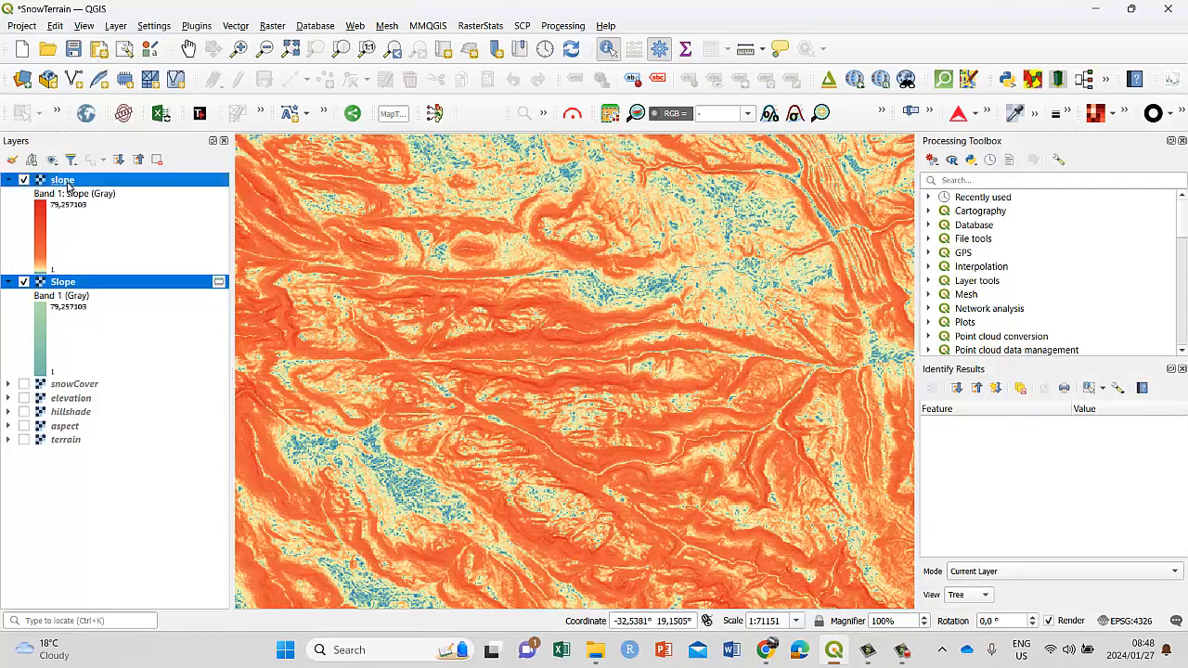
pyautogui.click(588, 322)
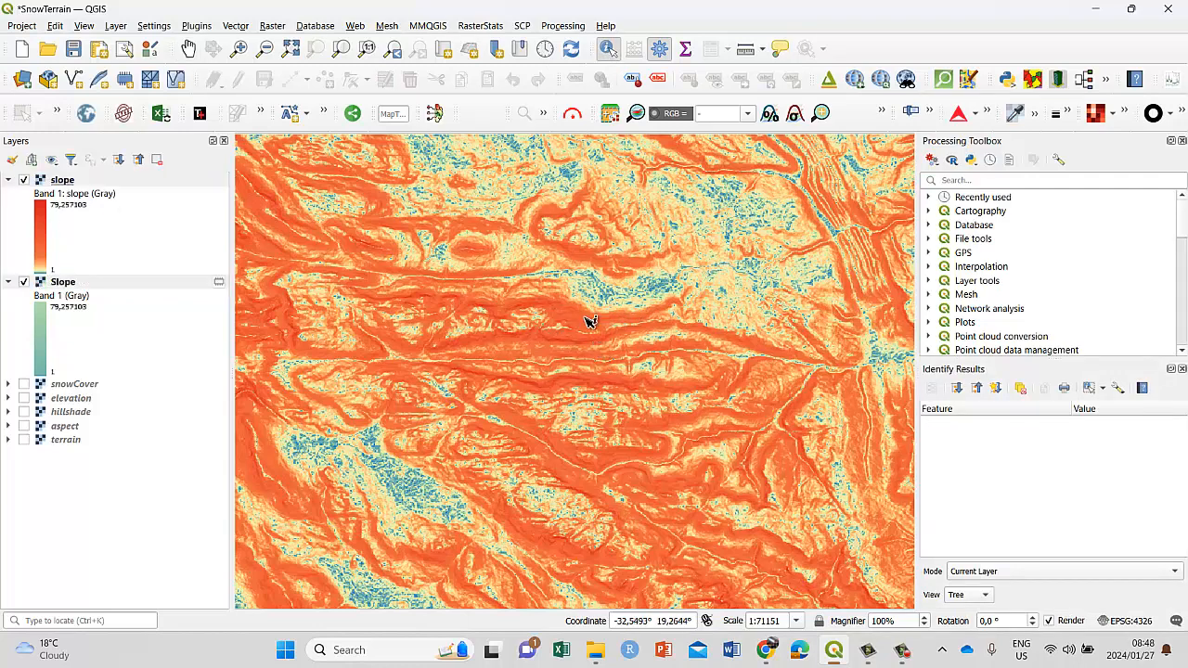
pyautogui.click(925, 473)
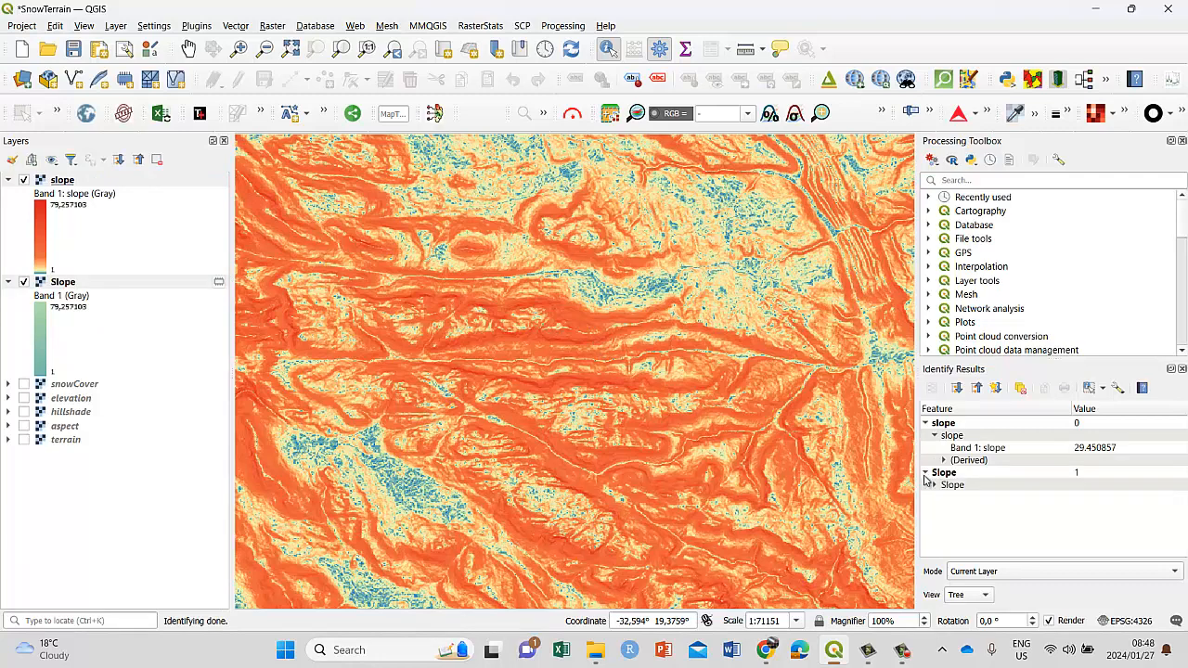
pyautogui.click(934, 486)
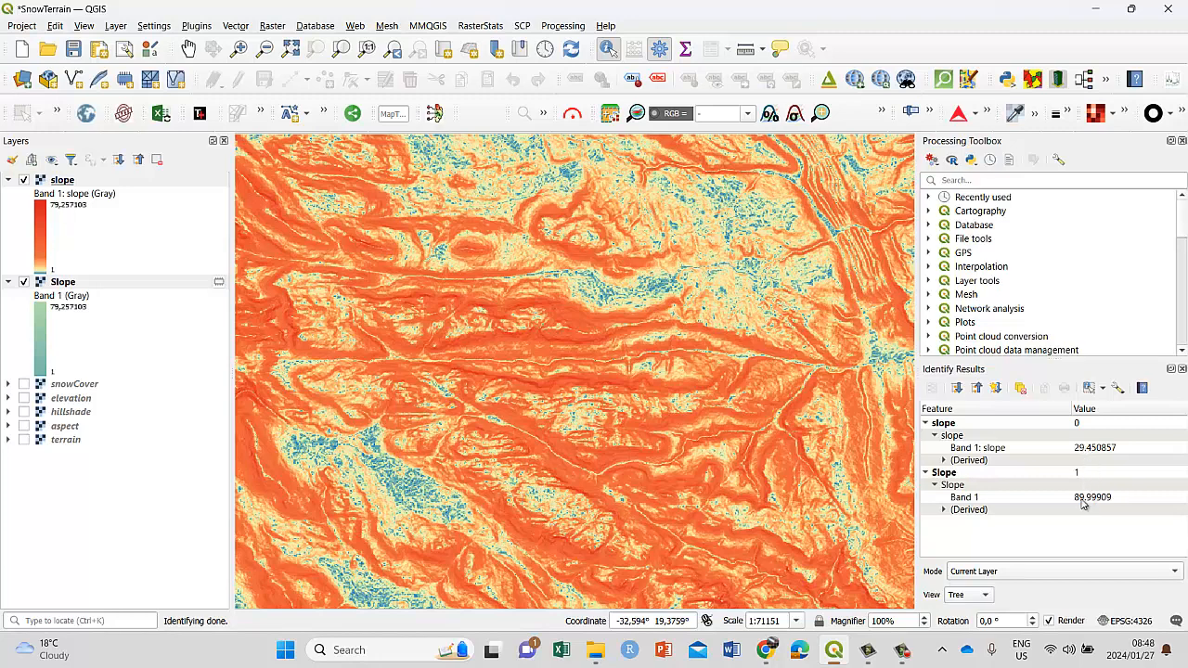
# Identify and compare both slope layers' band values at two more steep points, one north and one south of the central ridge.
pyautogui.click(584, 265)
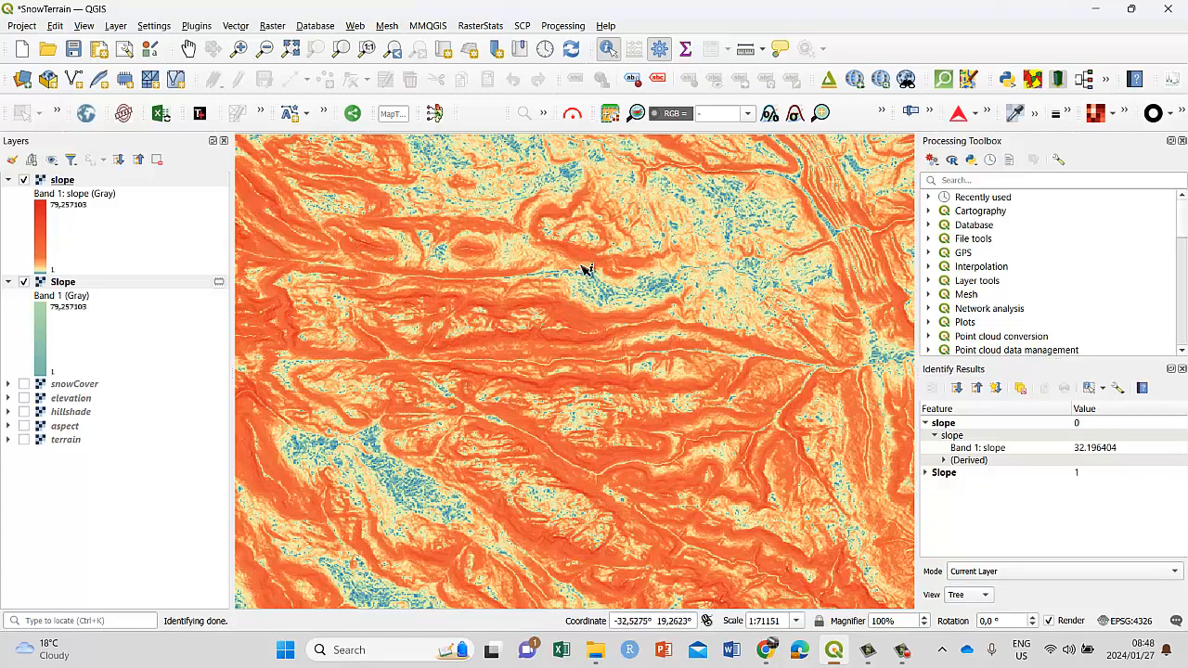
pyautogui.click(926, 473)
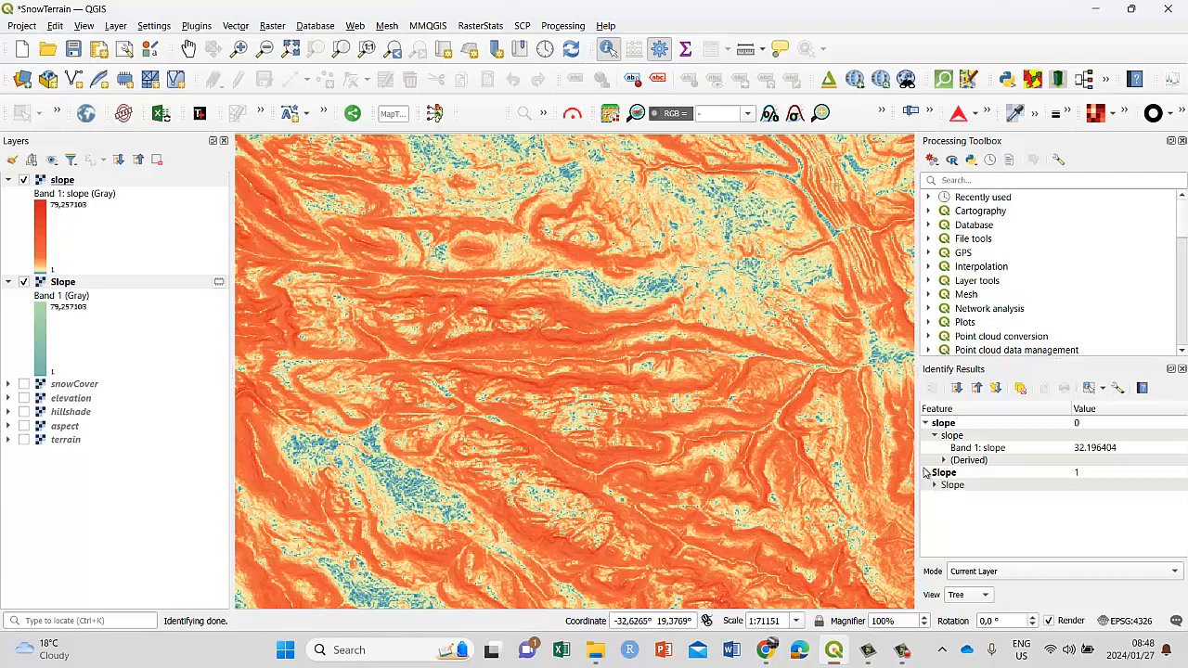
pyautogui.click(934, 486)
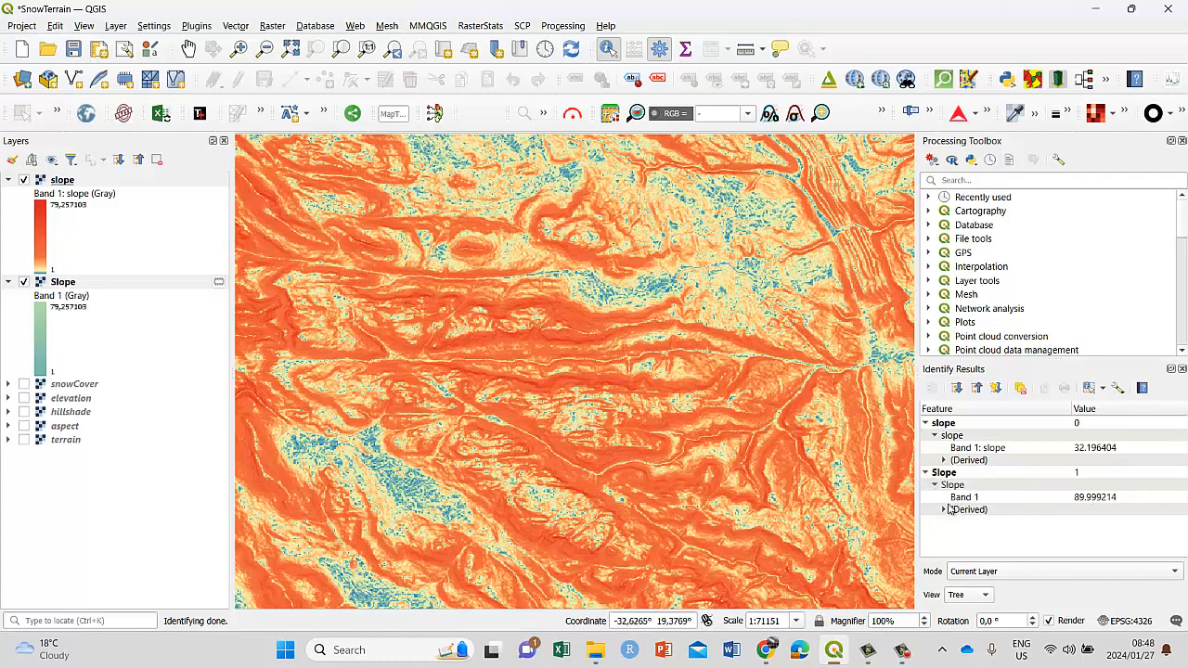
pyautogui.click(550, 440)
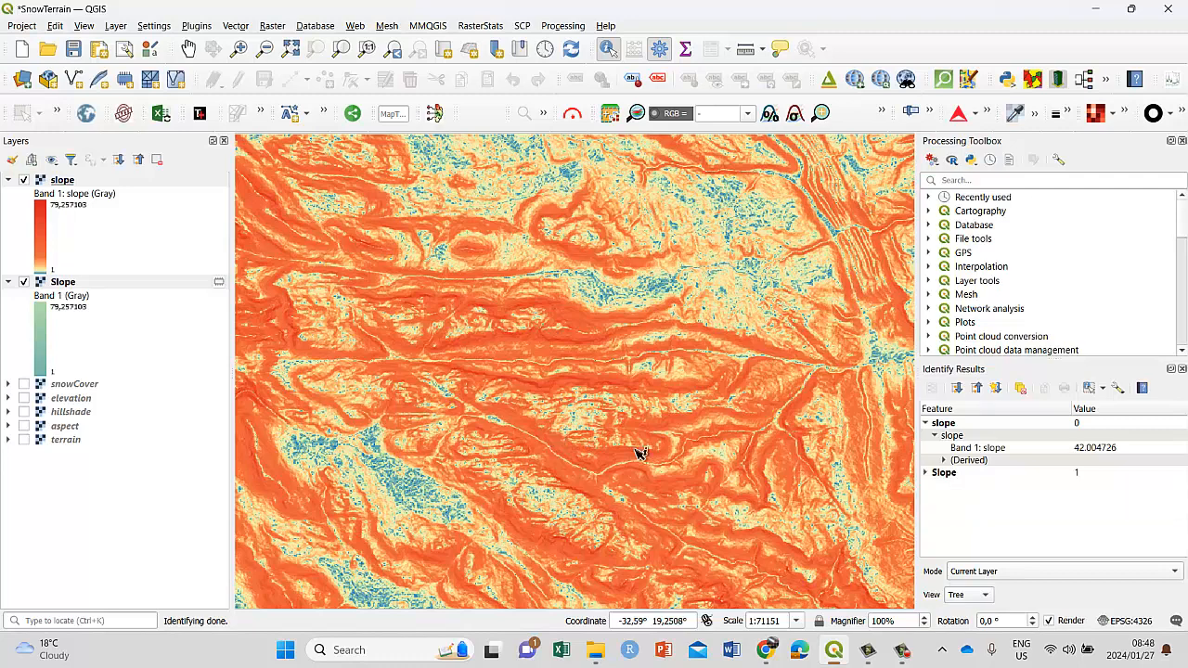
pyautogui.click(927, 474)
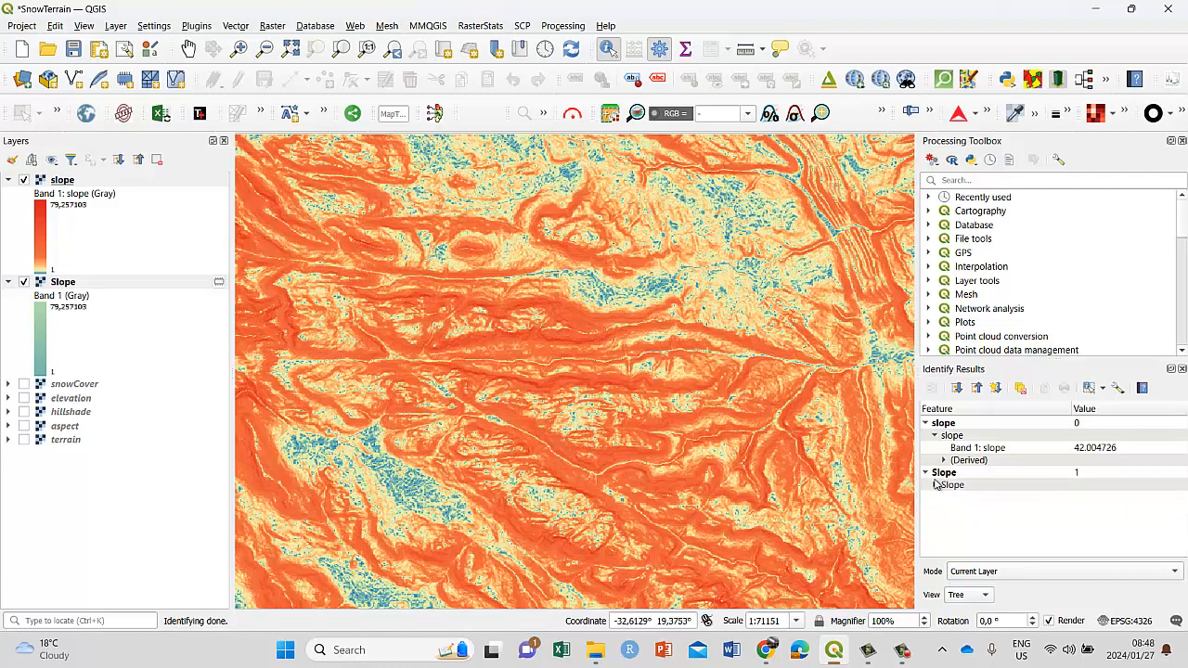
pyautogui.click(936, 485)
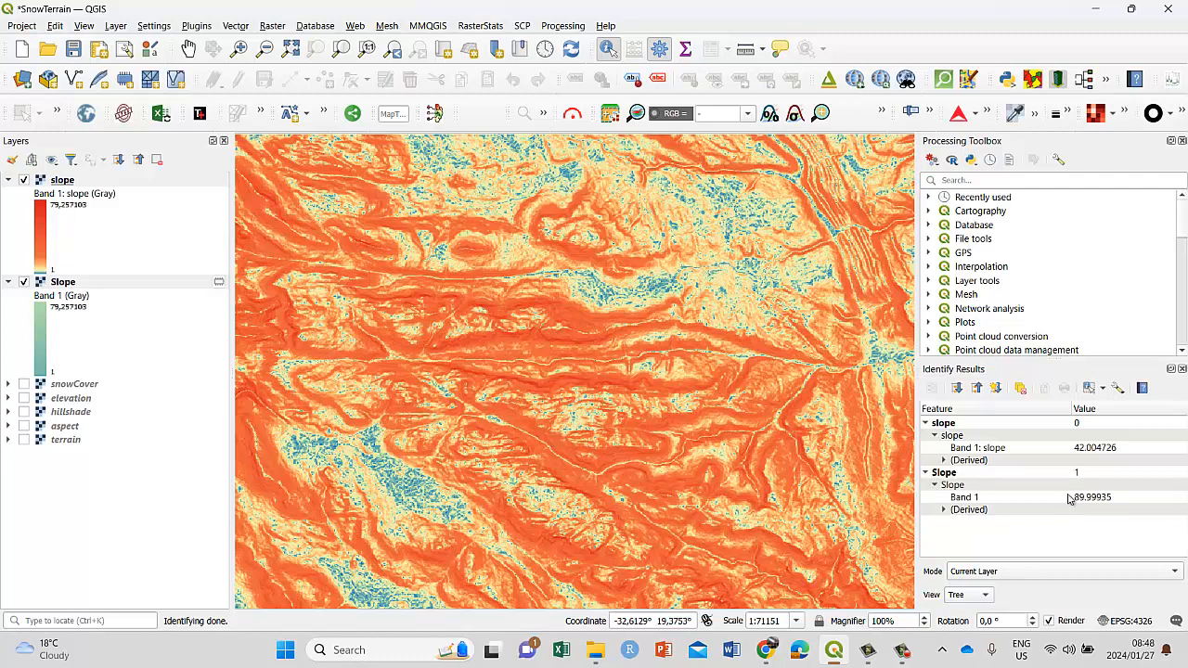
# Identify both slope layers' band values at a point in the blue low-slope area in the southwest.
pyautogui.click(419, 484)
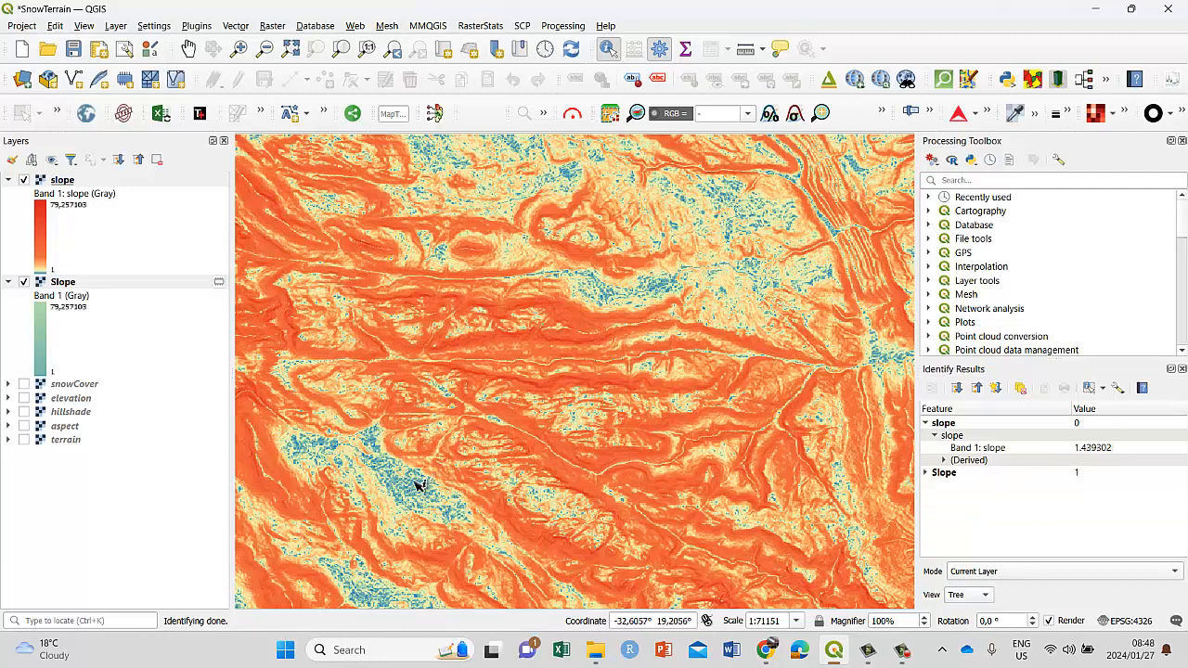
pyautogui.click(926, 473)
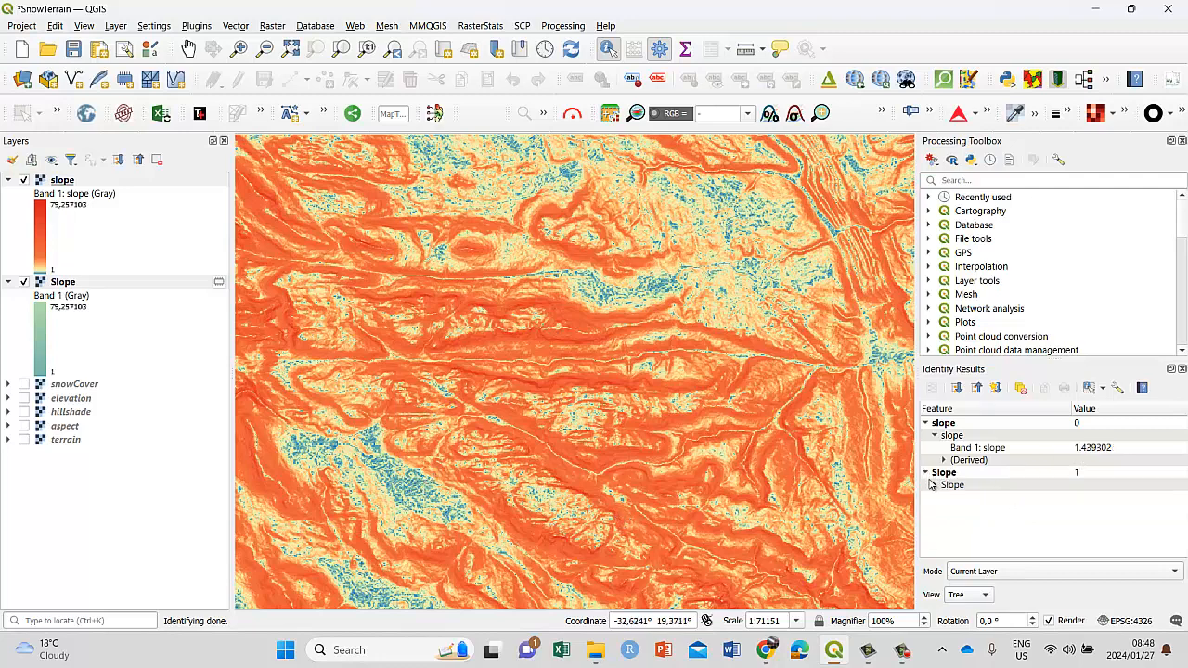
pyautogui.click(935, 484)
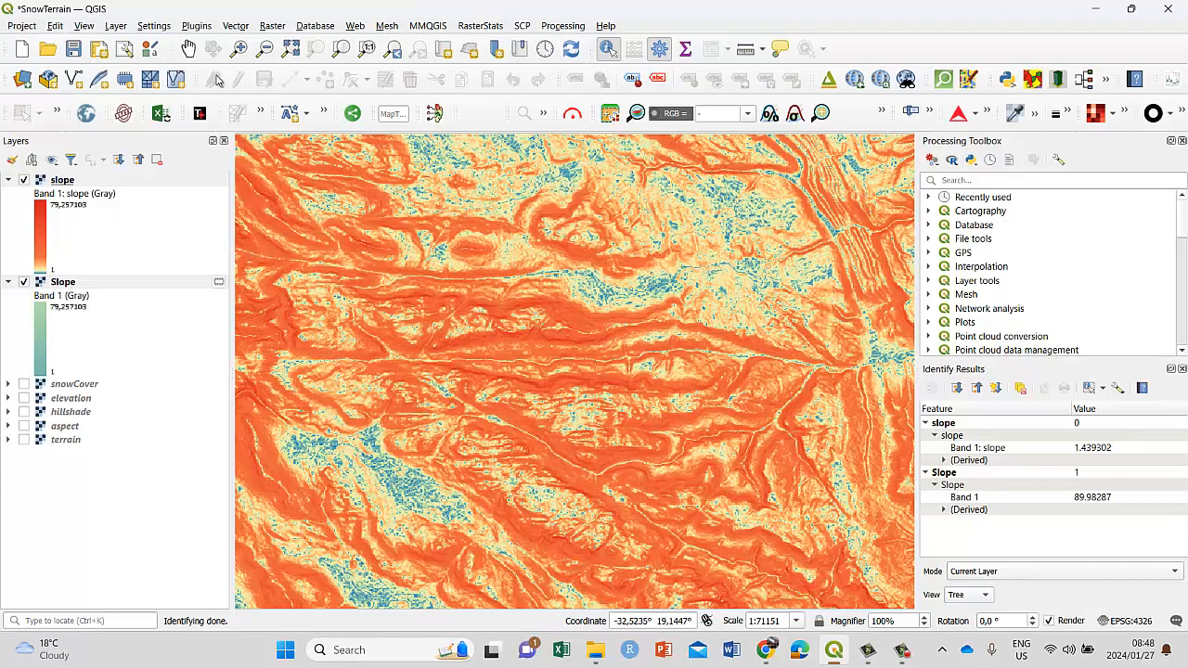
# Compare the two slope layers over the whole study area by switching the upper one off and on.
pyautogui.click(188, 48)
pyautogui.scroll(-4, 616, 264)
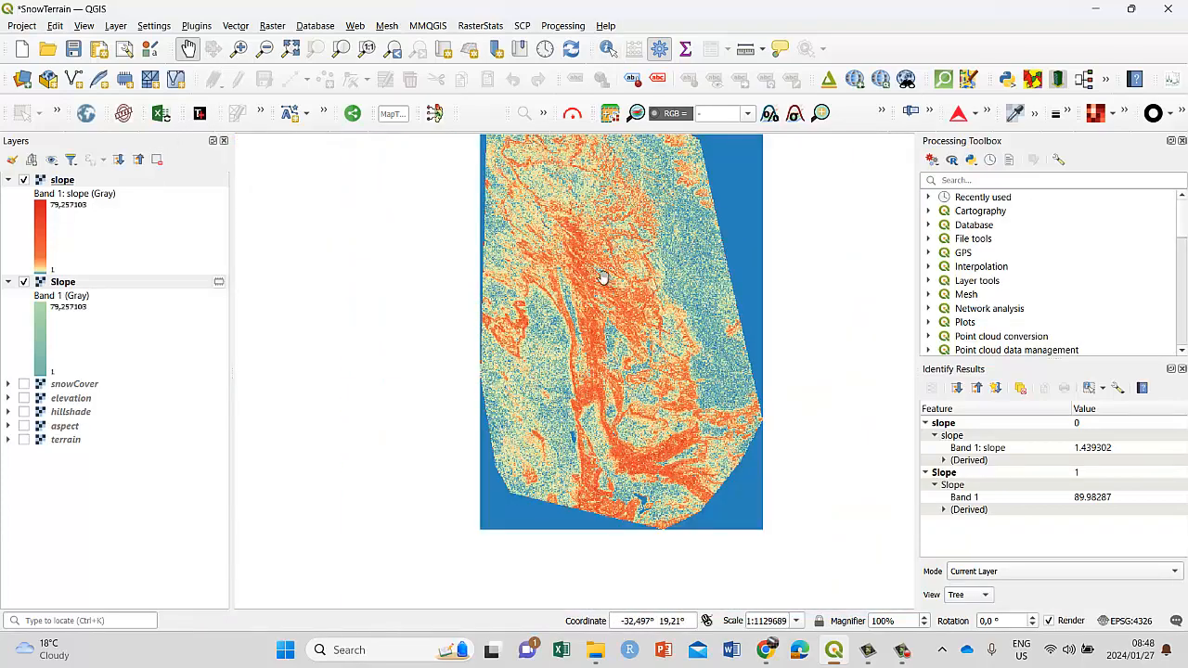
pyautogui.moveTo(601, 276); pyautogui.dragTo(530, 353)
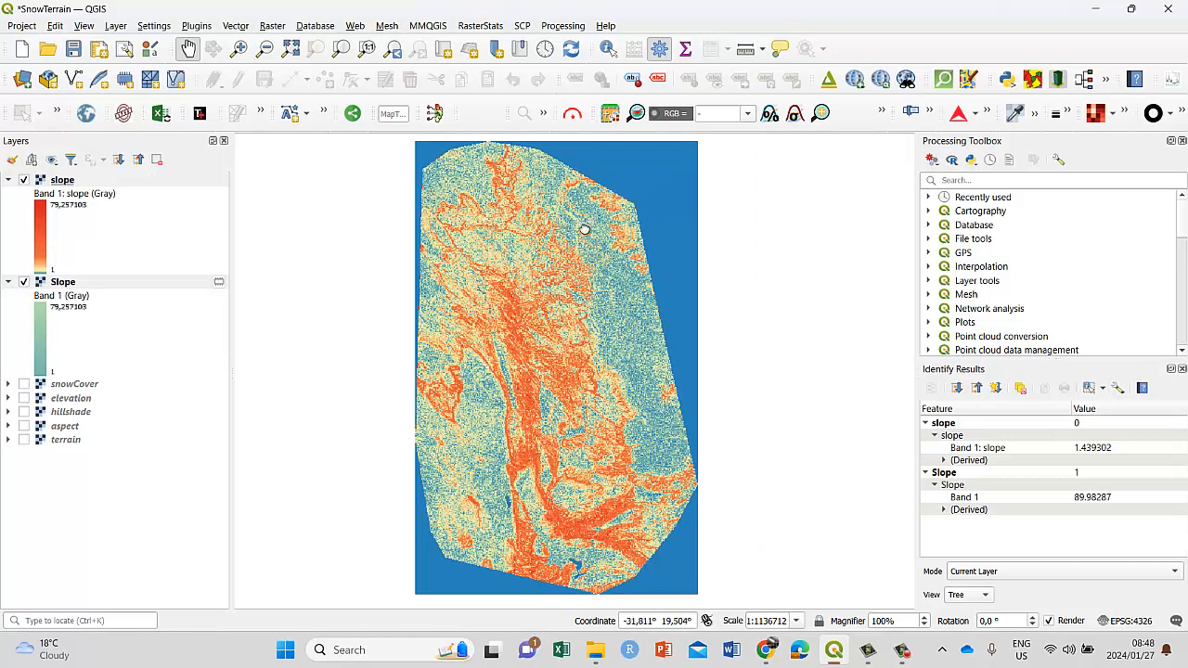
pyautogui.moveTo(602, 209); pyautogui.dragTo(588, 232)
pyautogui.click(25, 180)
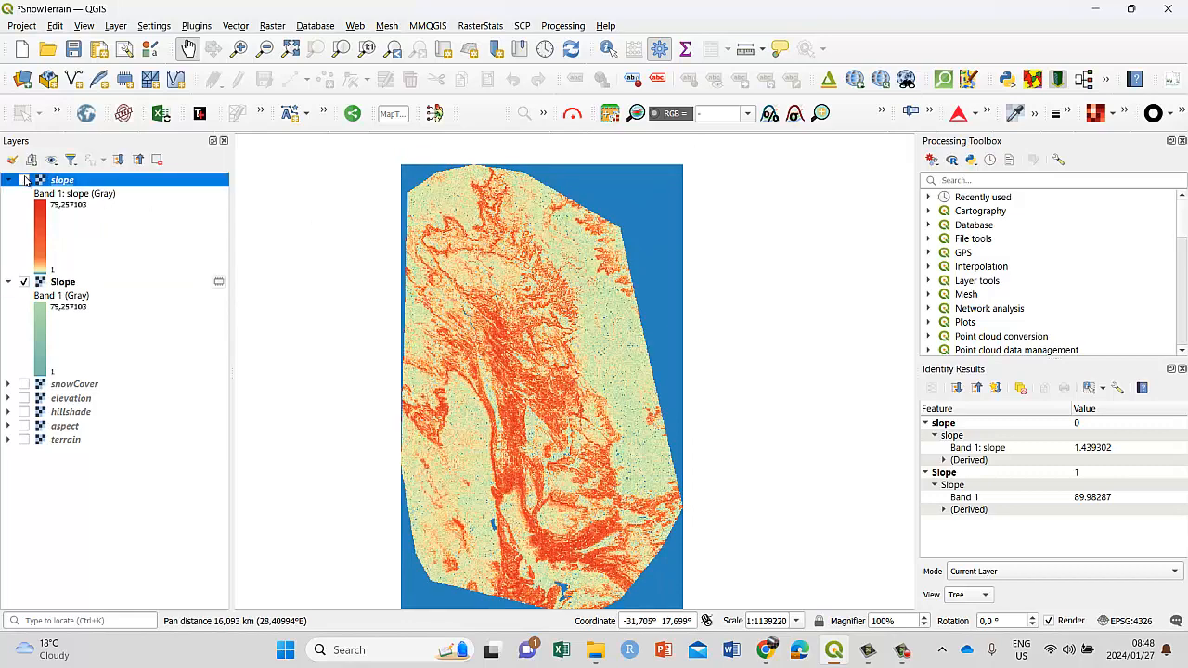
pyautogui.click(24, 180)
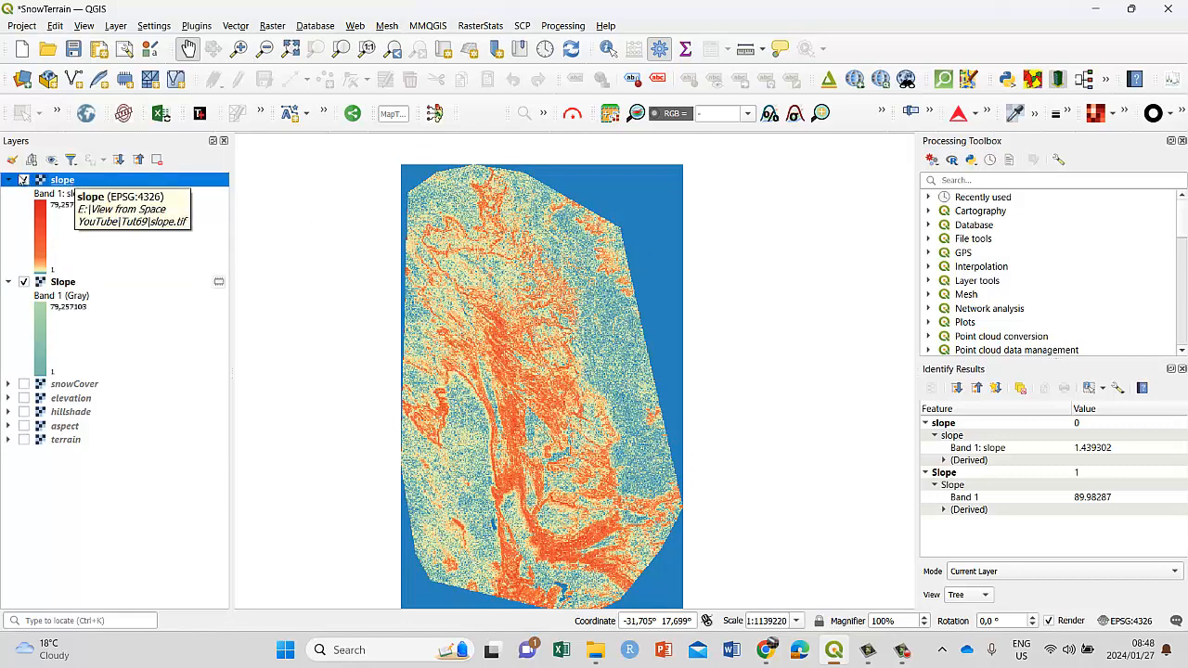
# Collapse the legends of both slope layers and remove the lower Slope layer from the project.
pyautogui.click(9, 180)
pyautogui.click(8, 194)
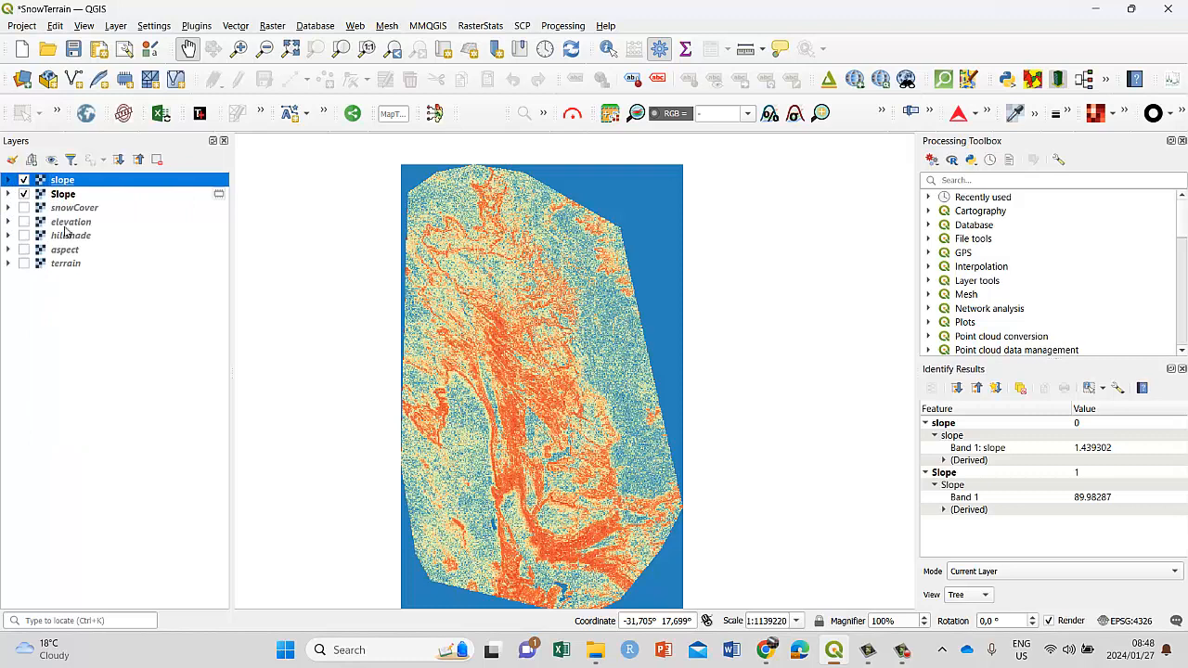
pyautogui.click(75, 197)
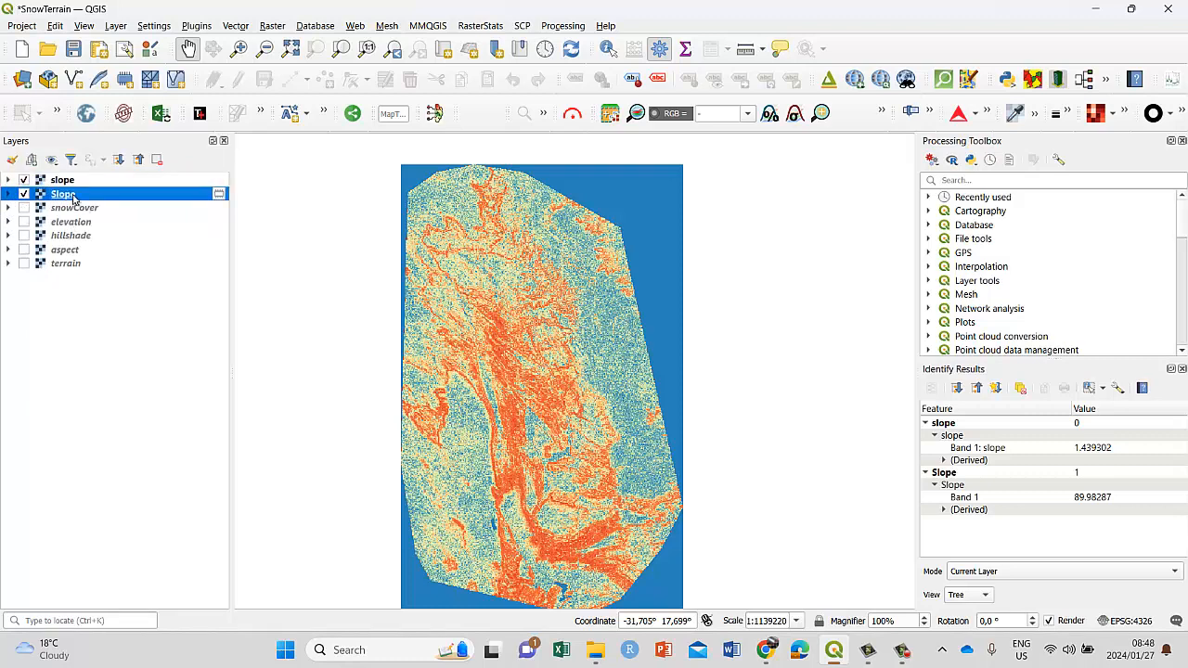
pyautogui.rightClick(74, 197)
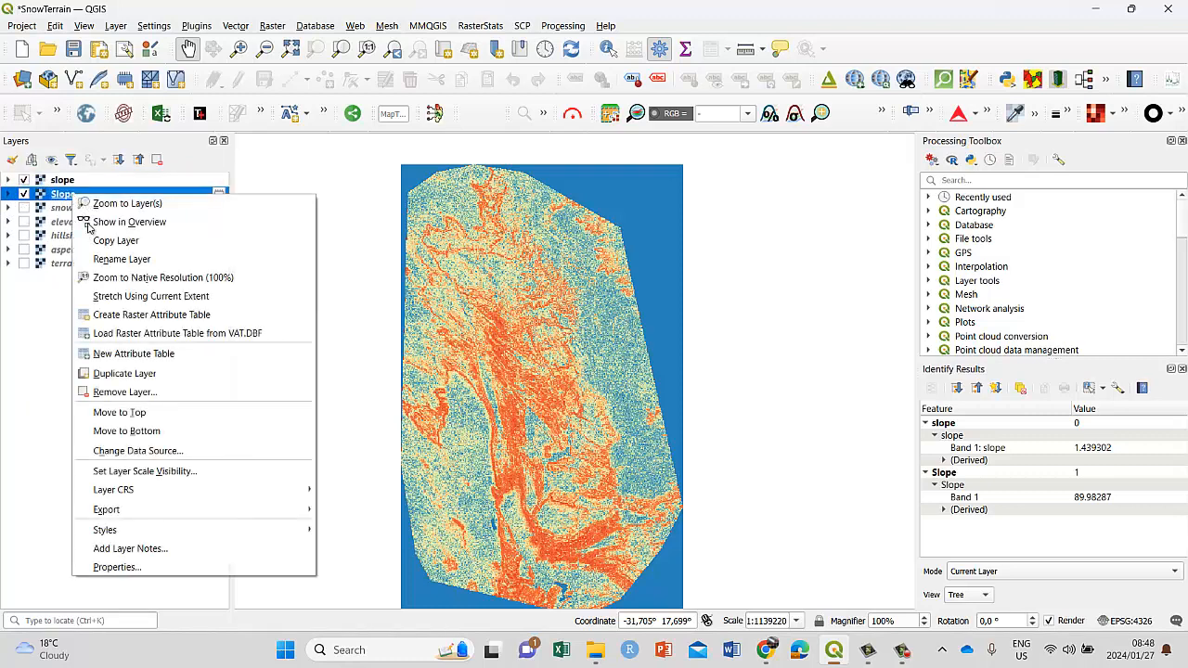
pyautogui.click(102, 389)
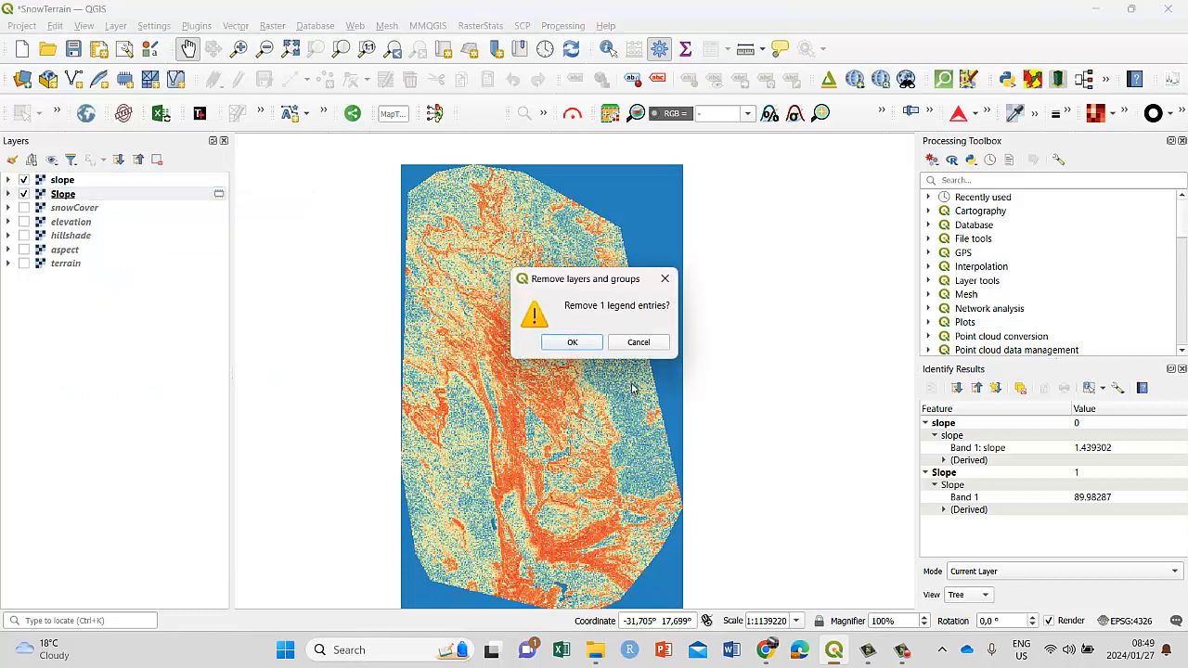
pyautogui.click(572, 342)
# Delete the 0 value class from the remaining slope layer's symbology and apply the change.
pyautogui.click(23, 180)
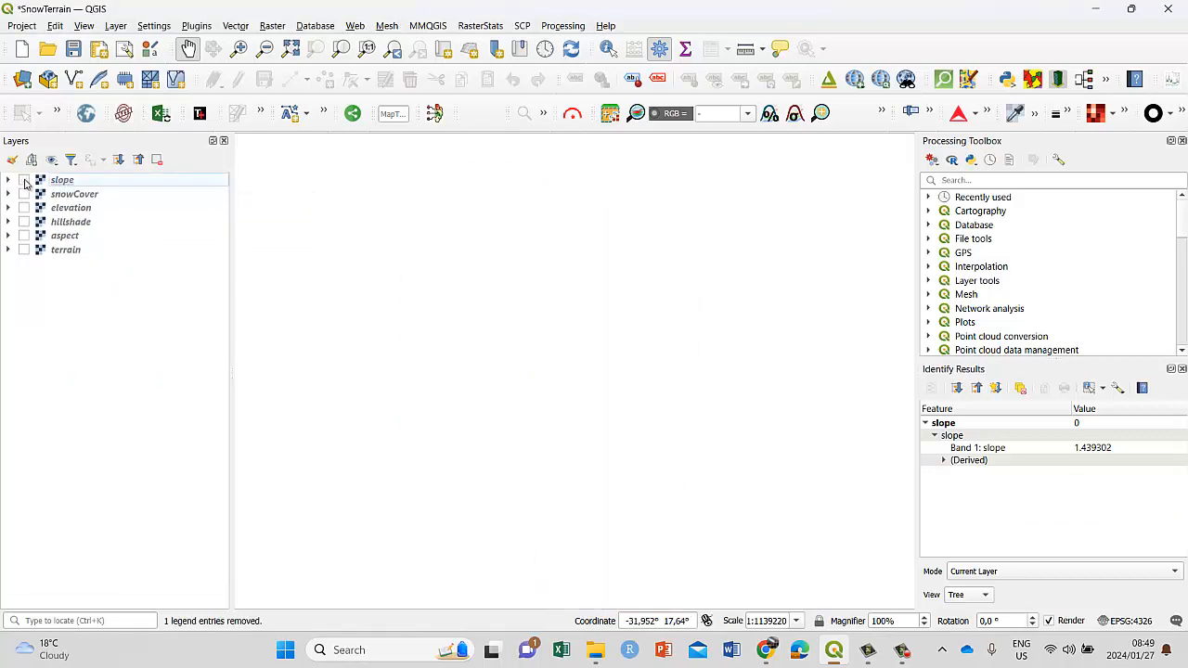
pyautogui.click(23, 181)
pyautogui.rightClick(56, 180)
pyautogui.click(136, 536)
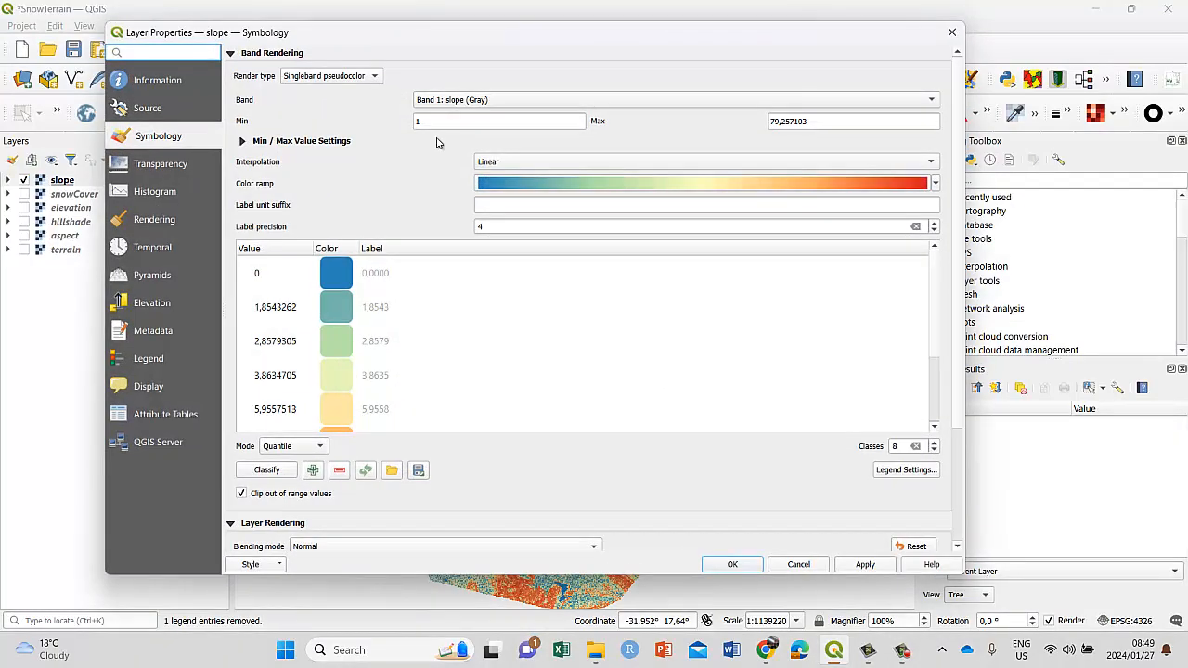
pyautogui.click(332, 277)
pyautogui.click(339, 470)
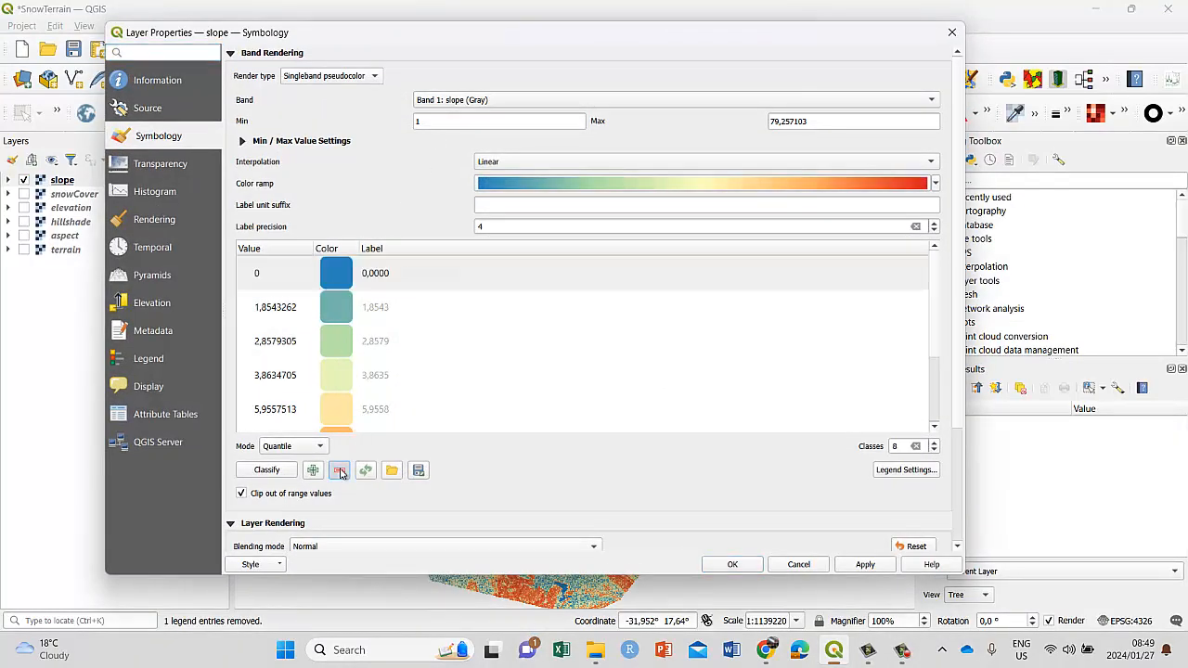
pyautogui.click(865, 564)
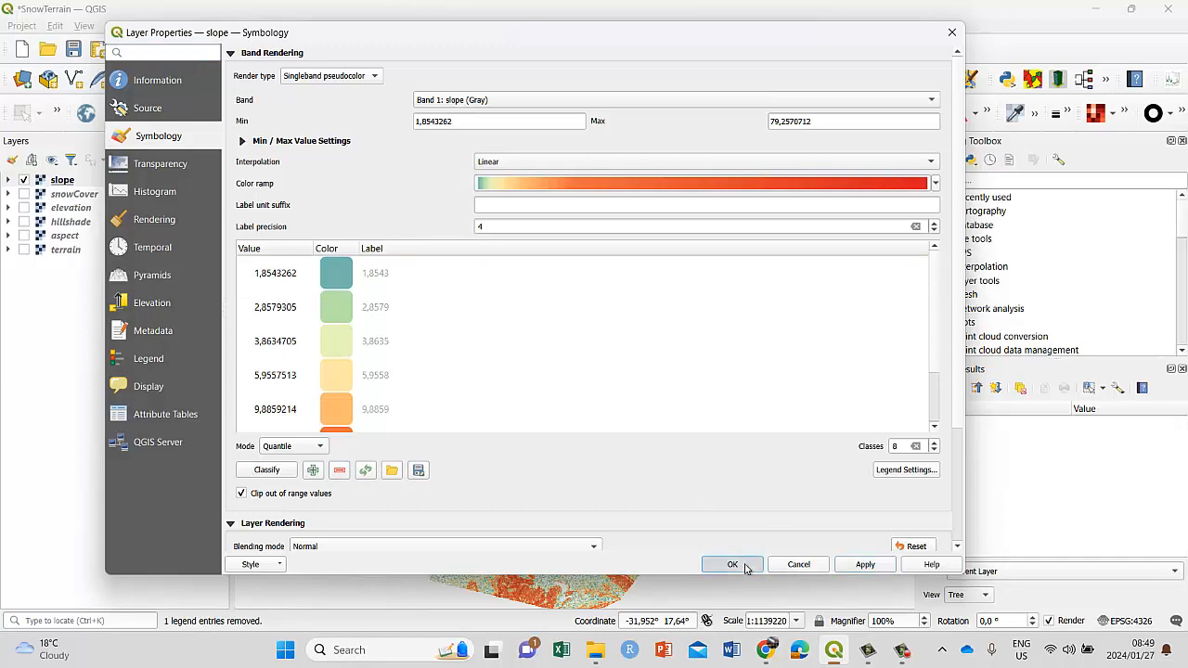
pyautogui.click(733, 565)
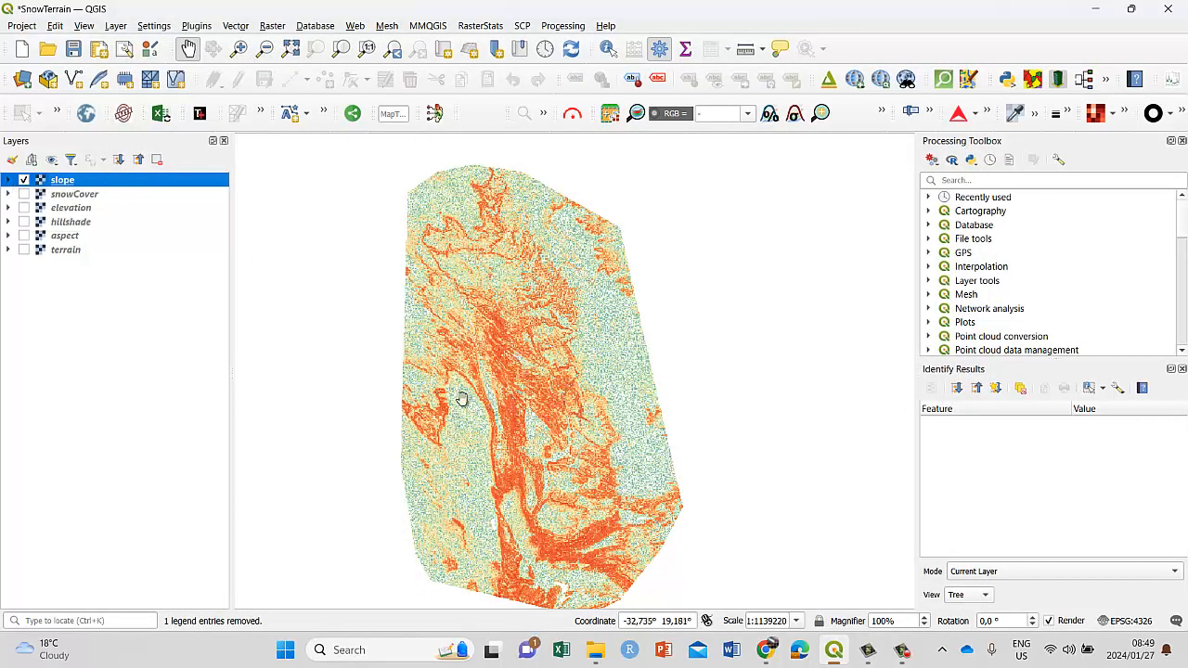
# Move the slope layer below snowCover, make snowCover visible, and save the project.
pyautogui.moveTo(53, 182); pyautogui.dragTo(94, 208)
pyautogui.click(24, 180)
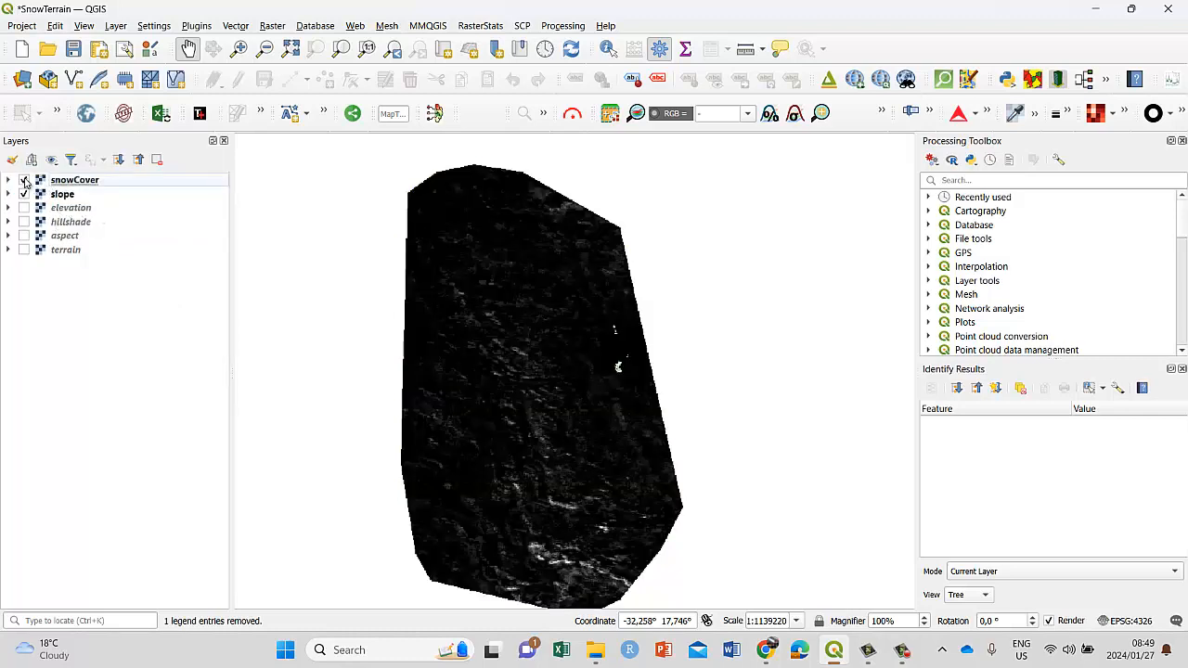
pyautogui.click(67, 181)
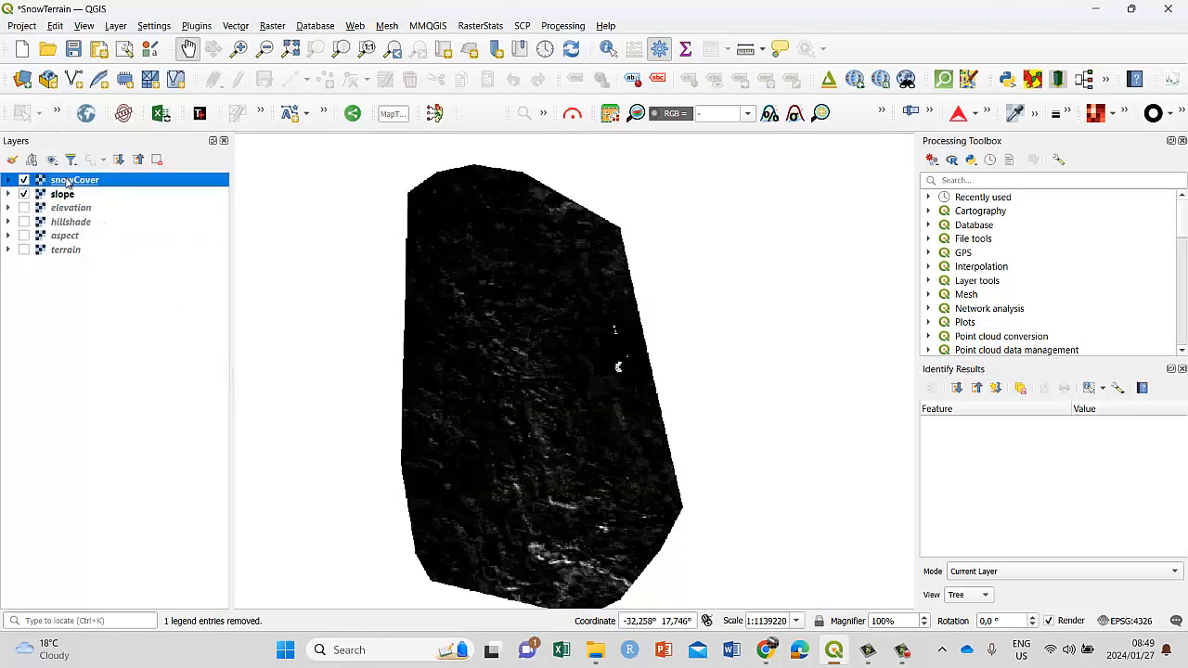
pyautogui.click(73, 48)
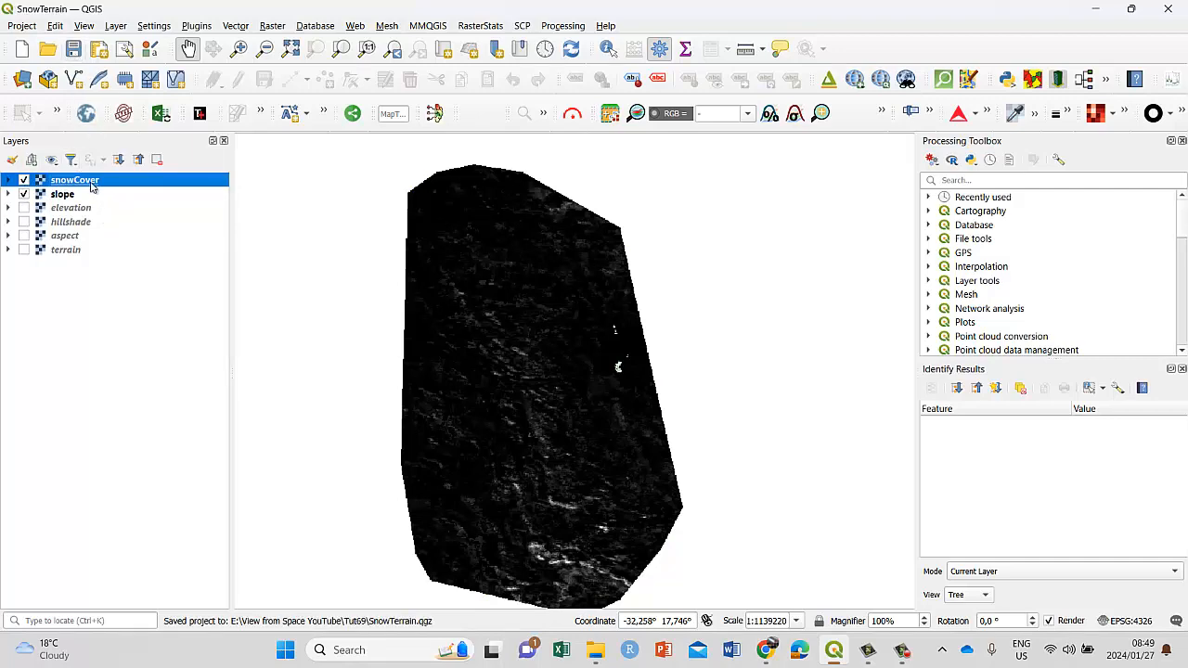
# Set the snowCover layer's symbology to Singleband pseudocolor with the Turbo color ramp.
pyautogui.rightClick(92, 186)
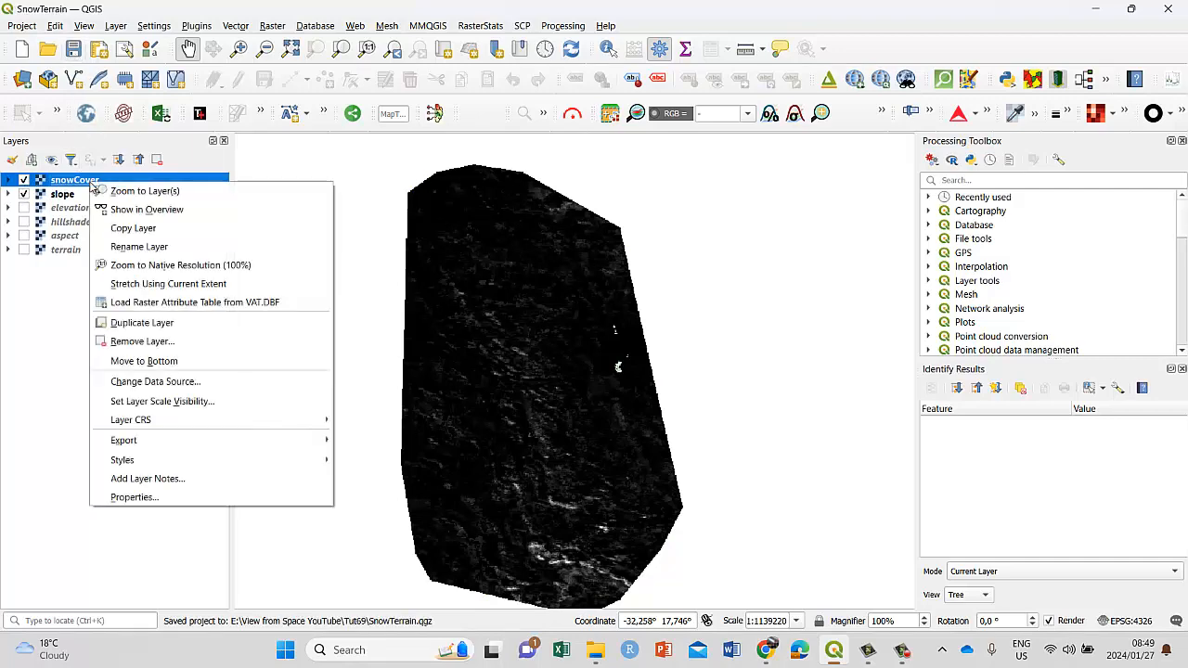
pyautogui.click(134, 497)
pyautogui.click(378, 77)
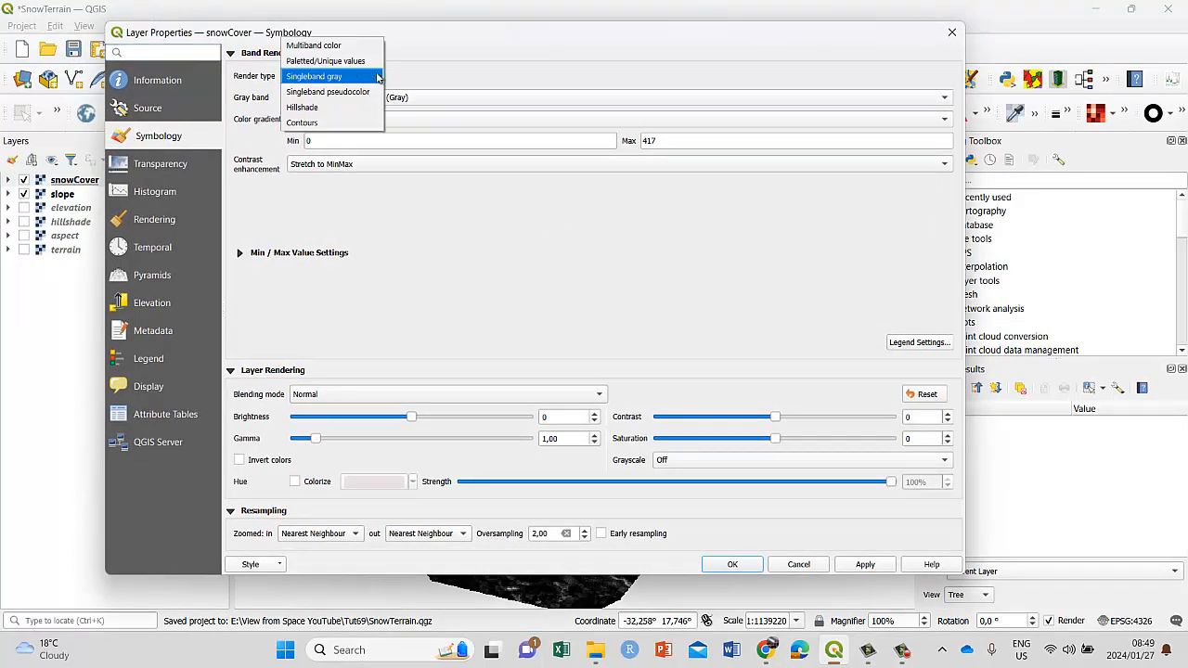
pyautogui.click(351, 93)
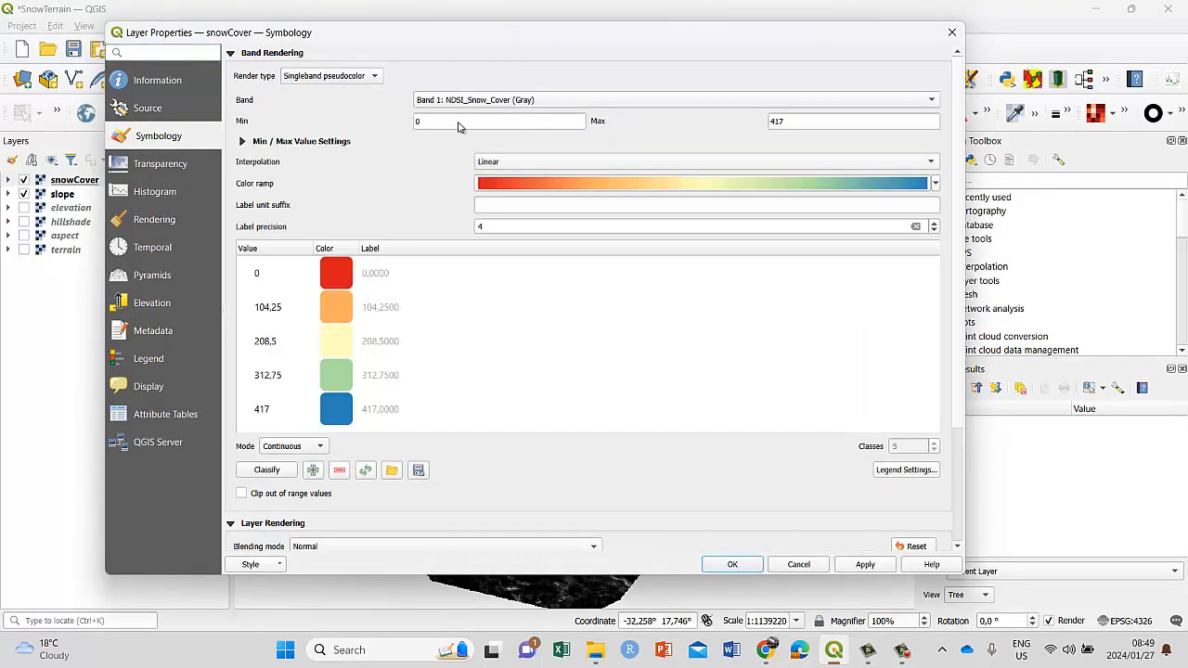
pyautogui.click(935, 185)
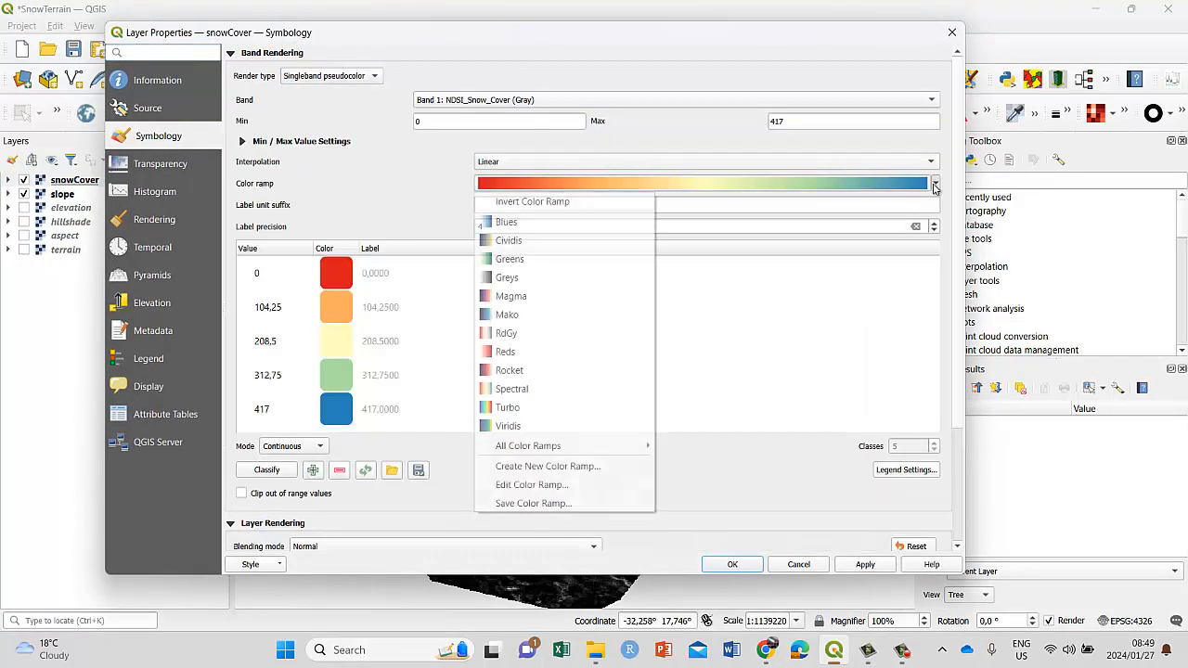
pyautogui.click(526, 408)
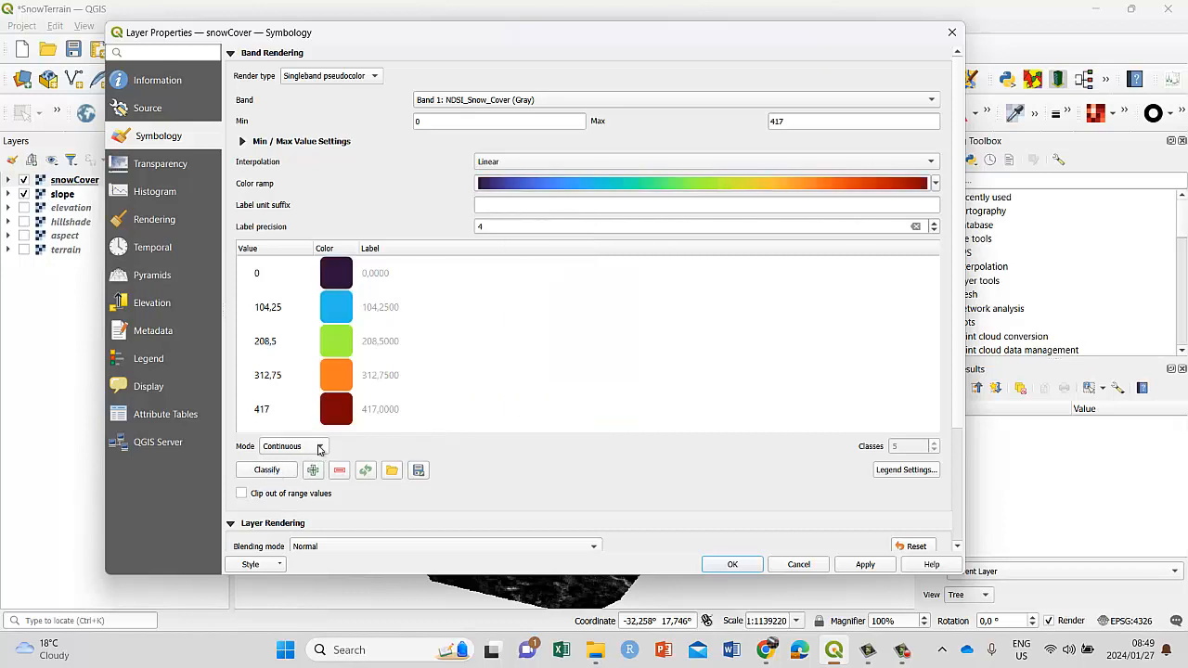
# Classify the snowCover raster in Continuous mode and apply the symbology.
pyautogui.click(260, 471)
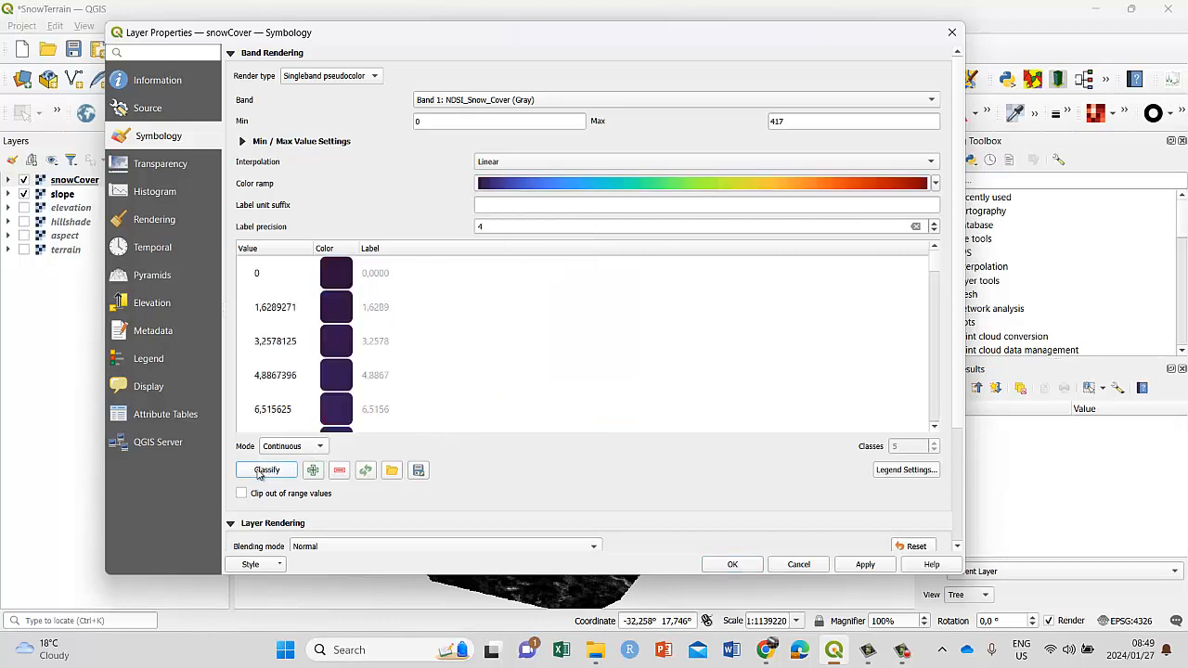
pyautogui.click(865, 565)
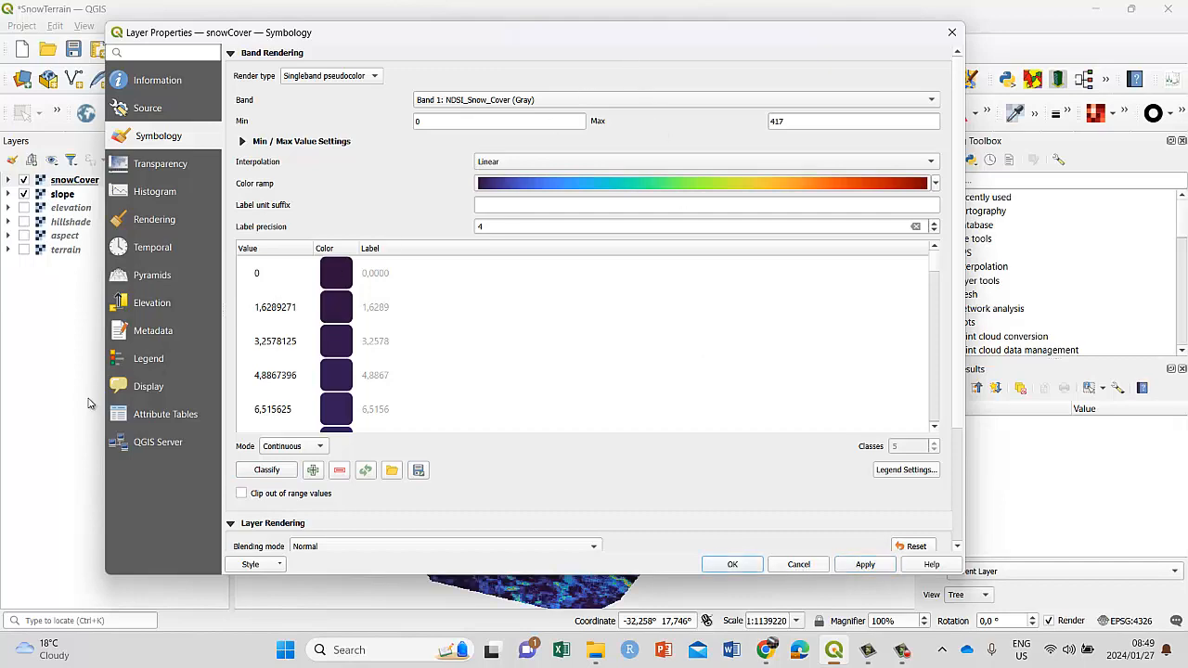
pyautogui.moveTo(429, 37); pyautogui.dragTo(993, 155)
# Try the Equal Interval mode on snowCover, switch to Quantile, reclassify and apply the result.
pyautogui.click(882, 508)
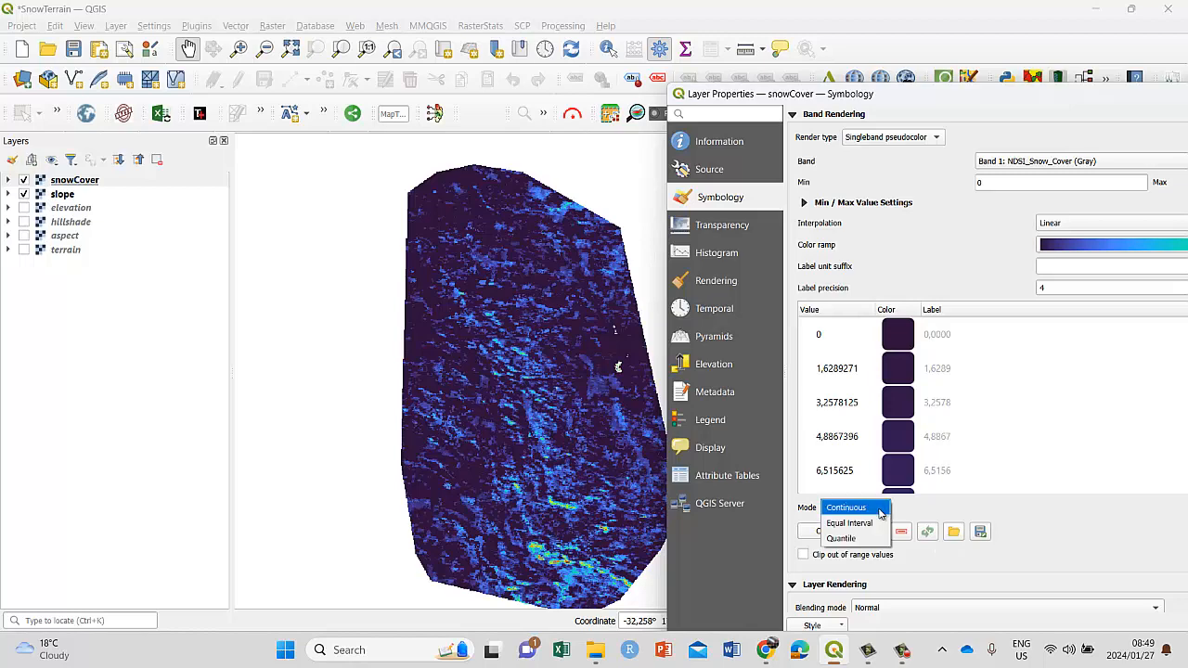
pyautogui.click(847, 523)
pyautogui.moveTo(964, 102); pyautogui.dragTo(785, 28)
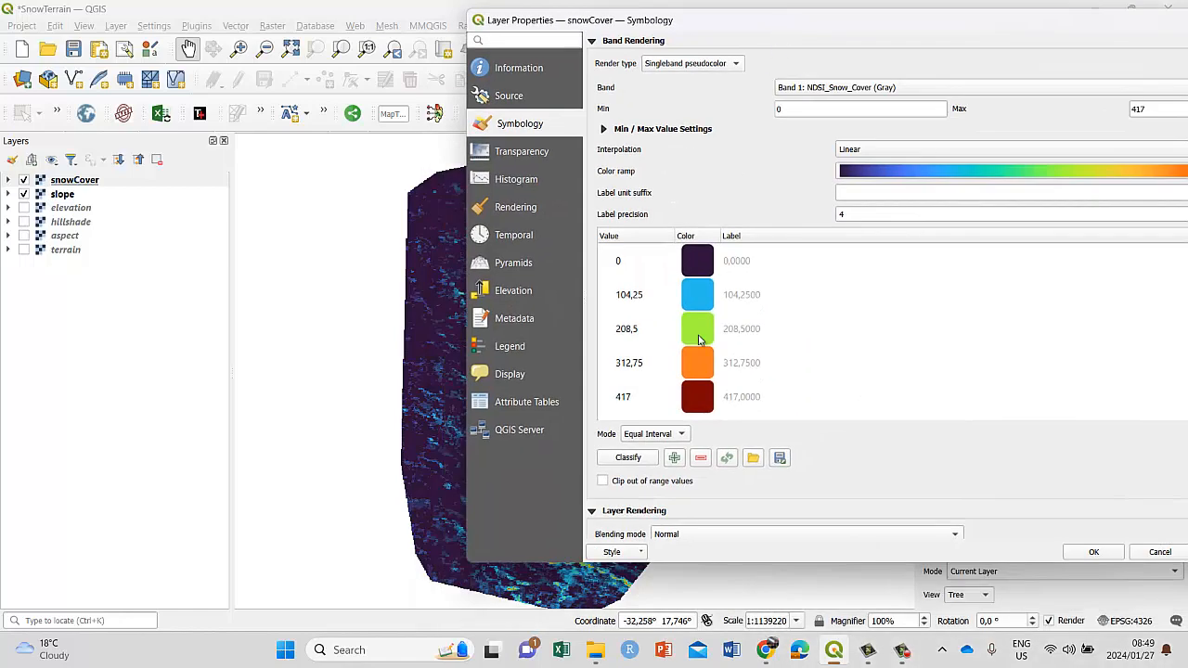
pyautogui.click(685, 435)
pyautogui.click(665, 450)
pyautogui.click(650, 458)
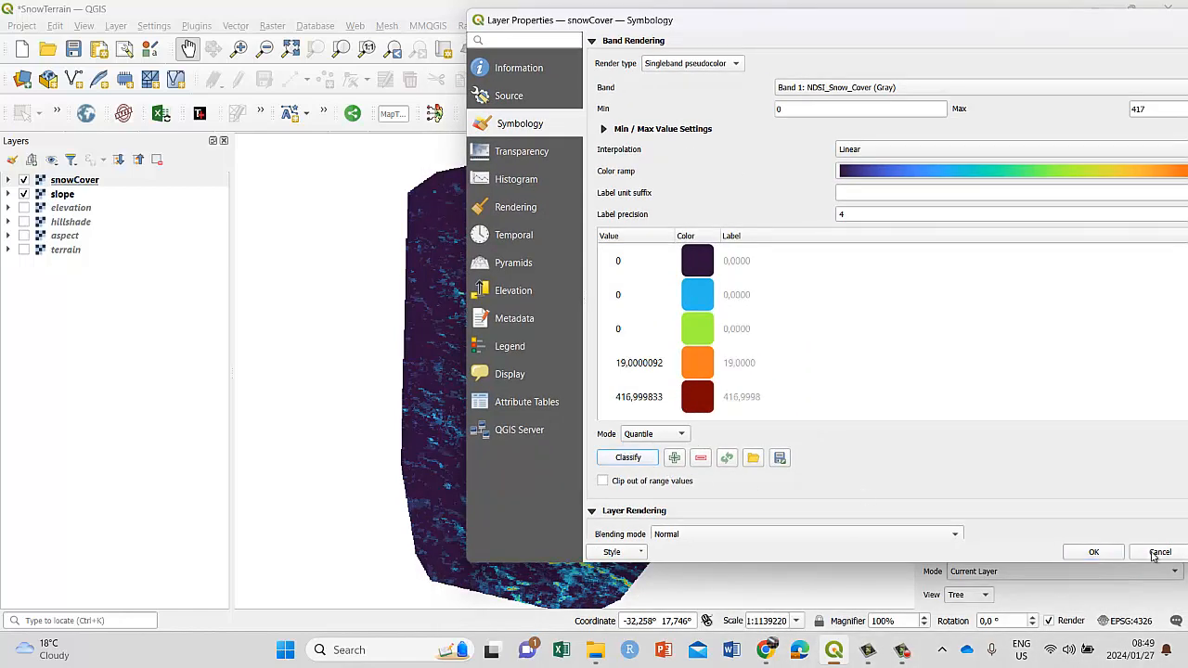
pyautogui.moveTo(969, 13); pyautogui.dragTo(890, 16)
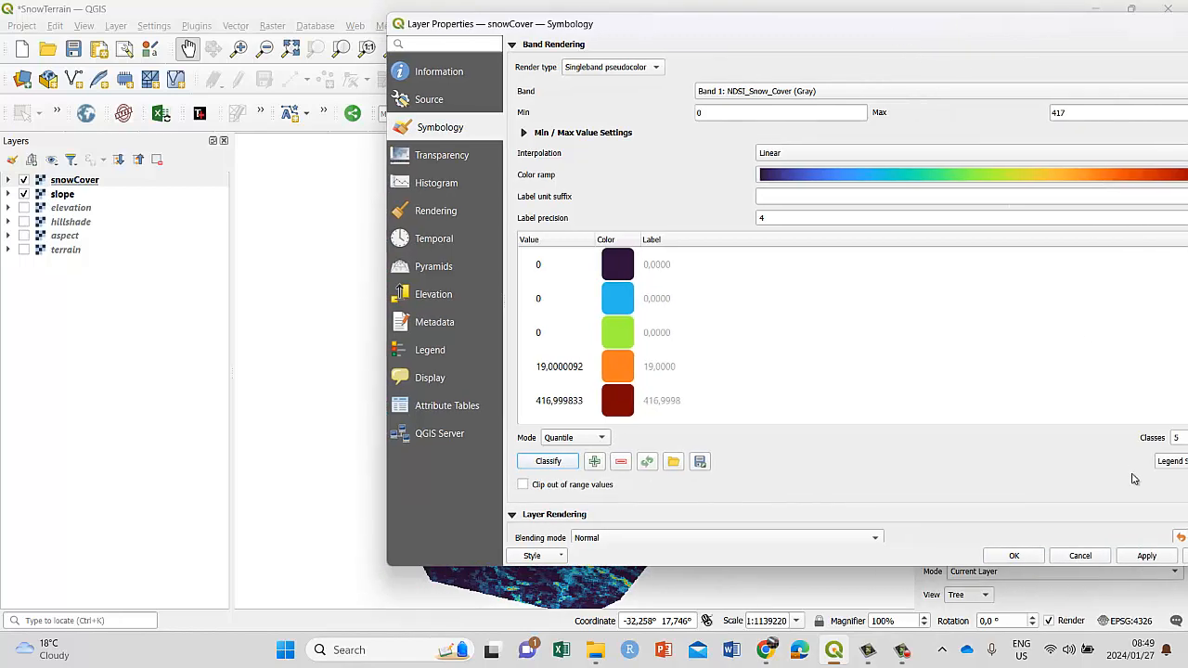
pyautogui.click(1146, 555)
pyautogui.moveTo(805, 28); pyautogui.dragTo(903, 28)
# Reclassify the snowCover raster in Equal Interval mode and apply the symbology.
pyautogui.click(693, 440)
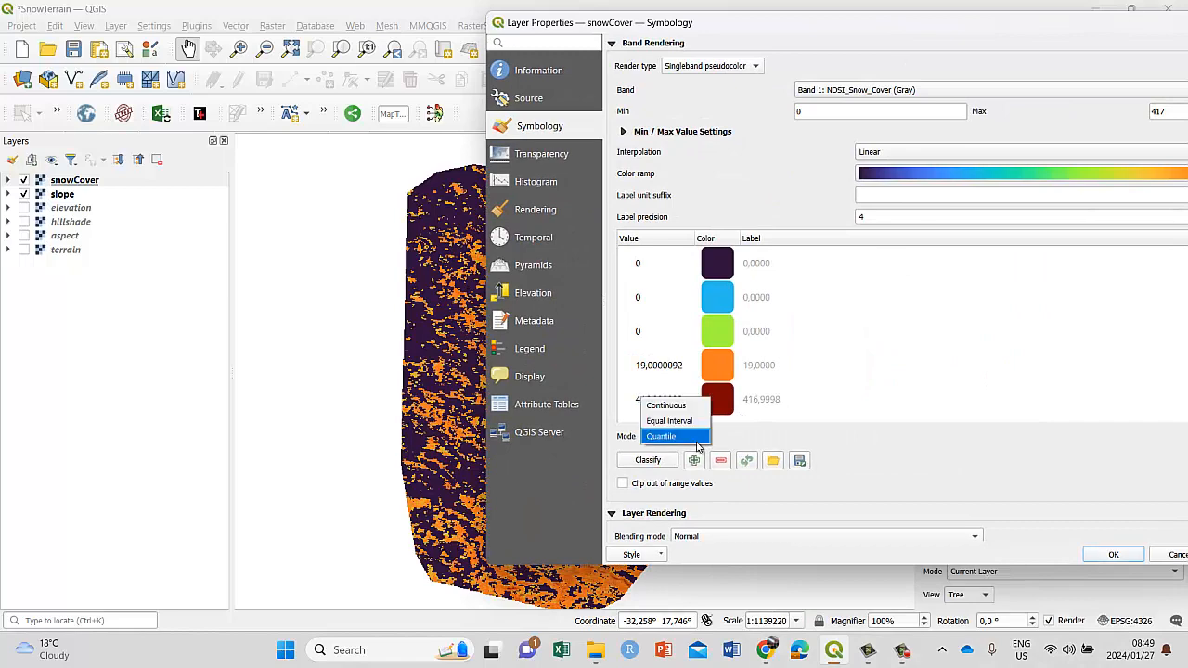
pyautogui.click(684, 419)
pyautogui.click(648, 460)
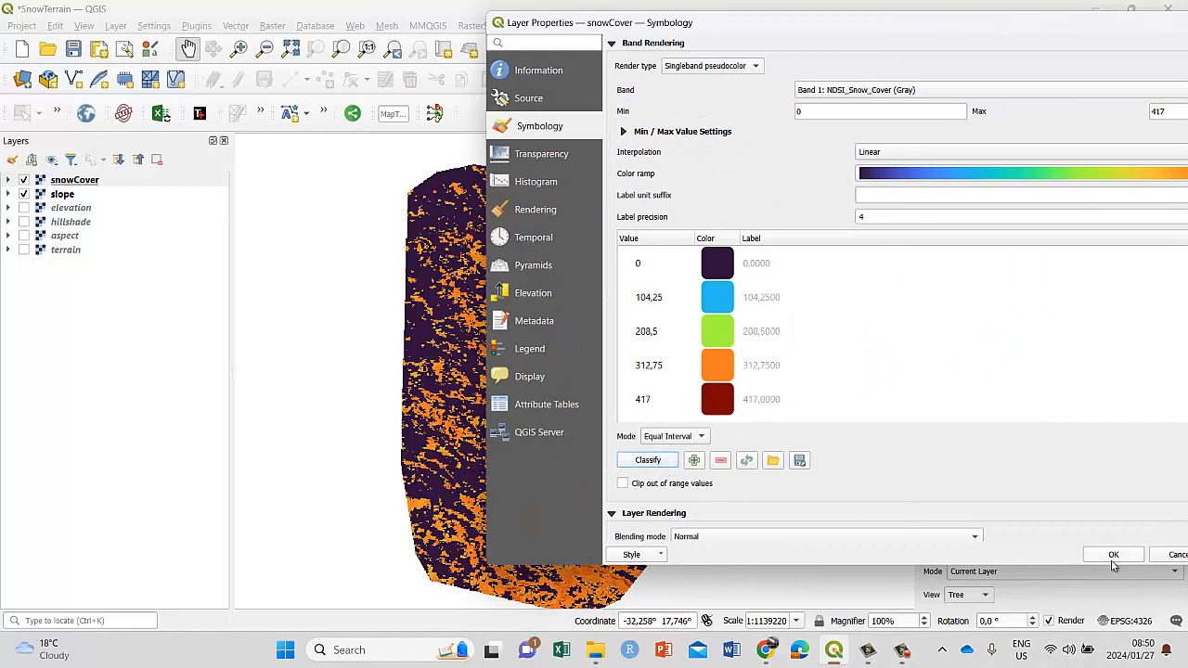
pyautogui.moveTo(967, 30); pyautogui.dragTo(709, 21)
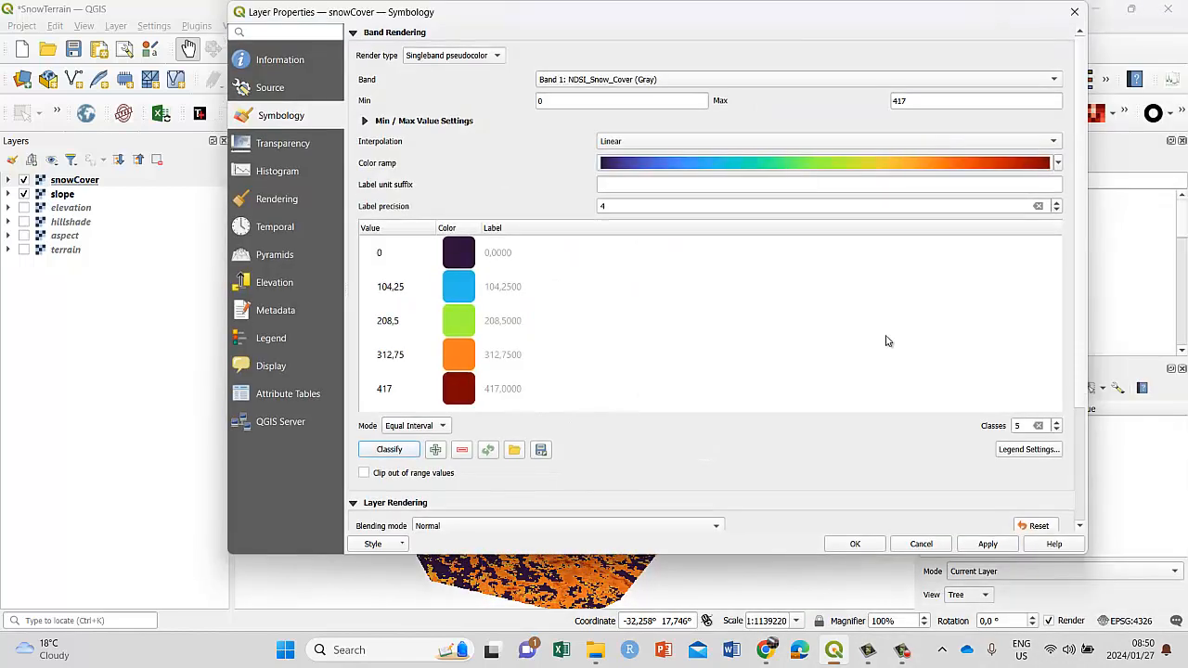
pyautogui.click(986, 544)
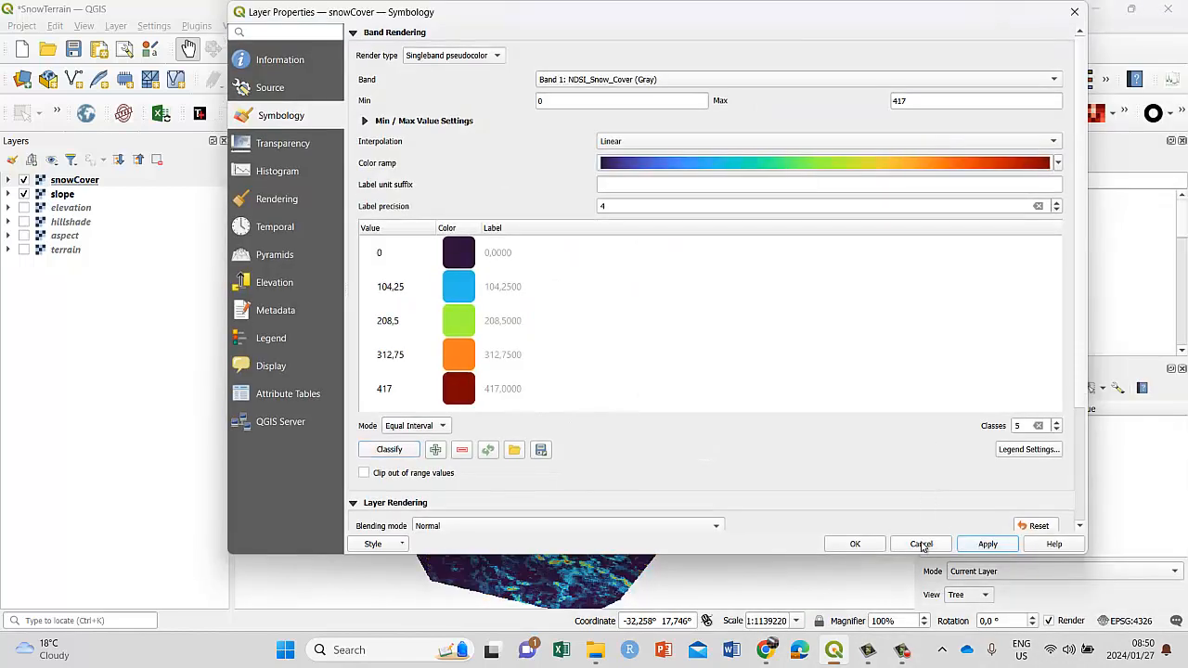
# Set the snowCover classification to 8 classes, apply it and close the layer properties.
pyautogui.doubleClick(1017, 426)
pyautogui.write('8')
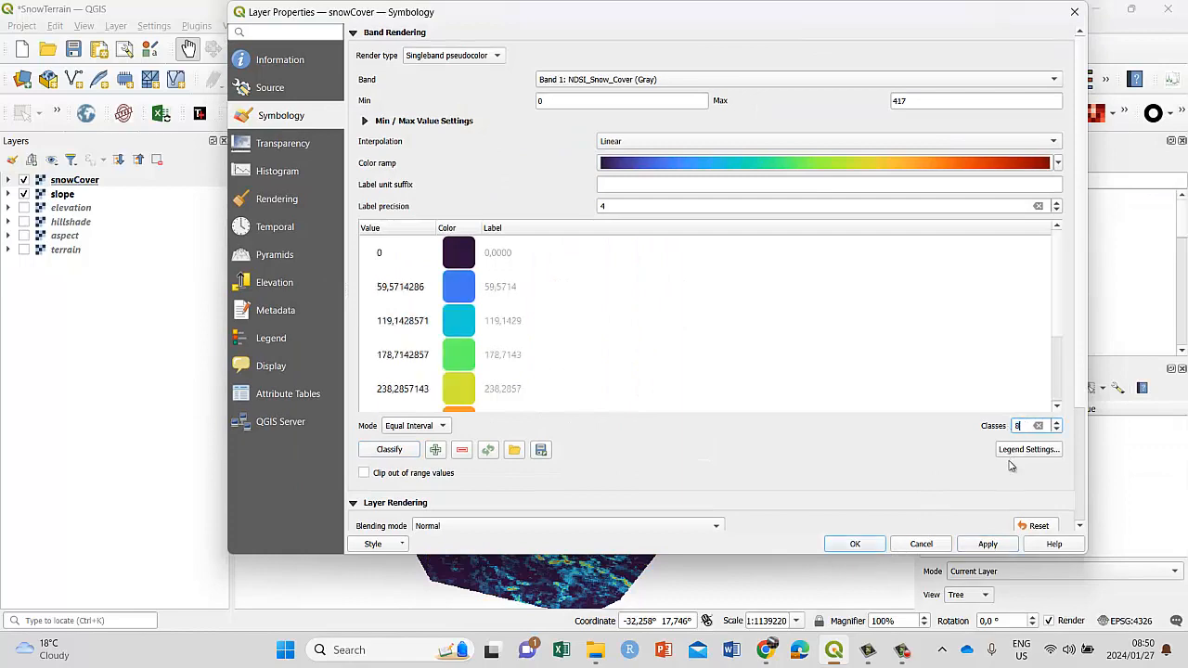
pyautogui.click(988, 544)
pyautogui.click(856, 545)
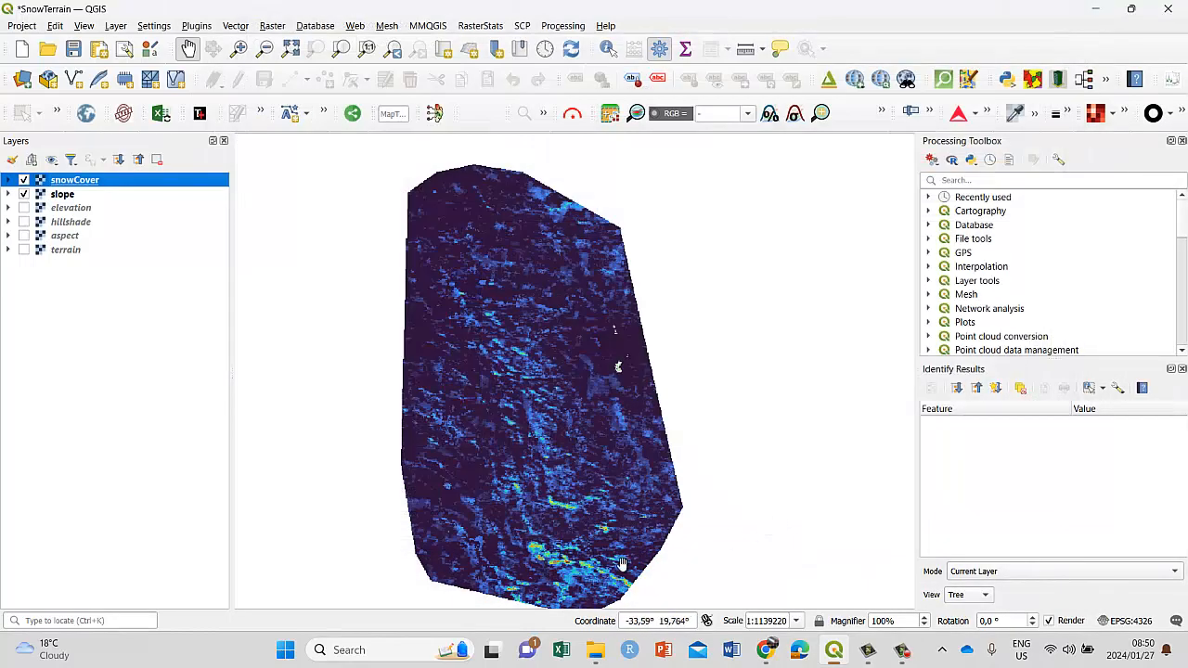
# Compare snow cover with slope in the southern part of the area by hiding and showing the snowCover layer again.
pyautogui.scroll(2, 570, 578)
pyautogui.moveTo(588, 565); pyautogui.dragTo(570, 403)
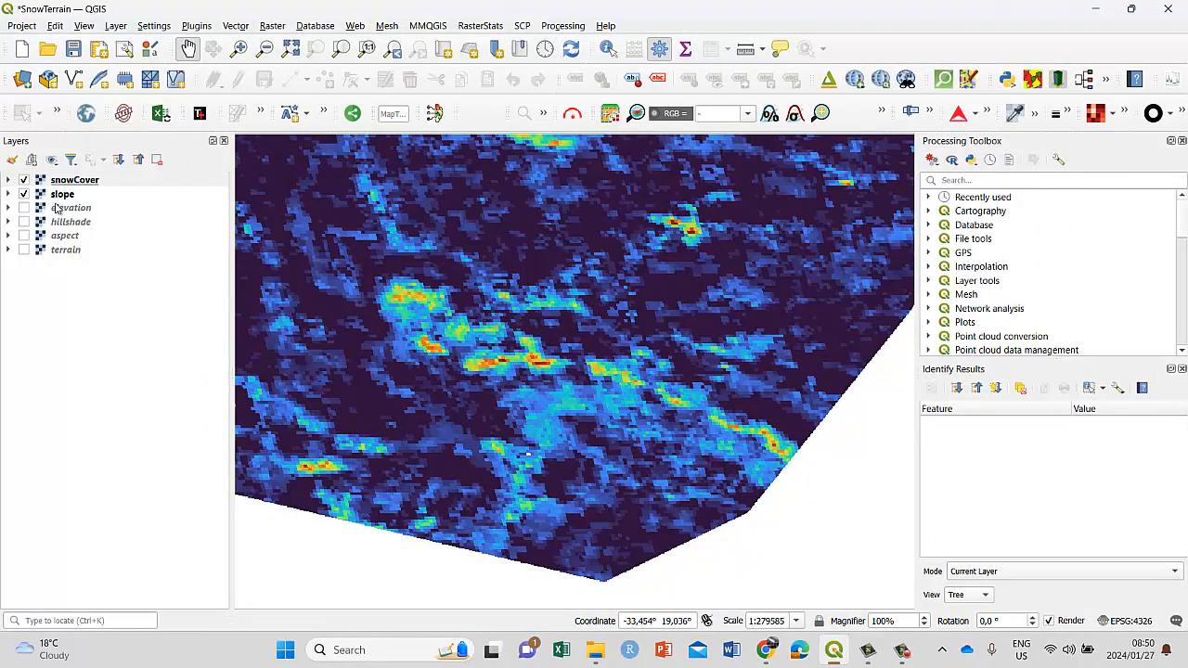
pyautogui.click(25, 181)
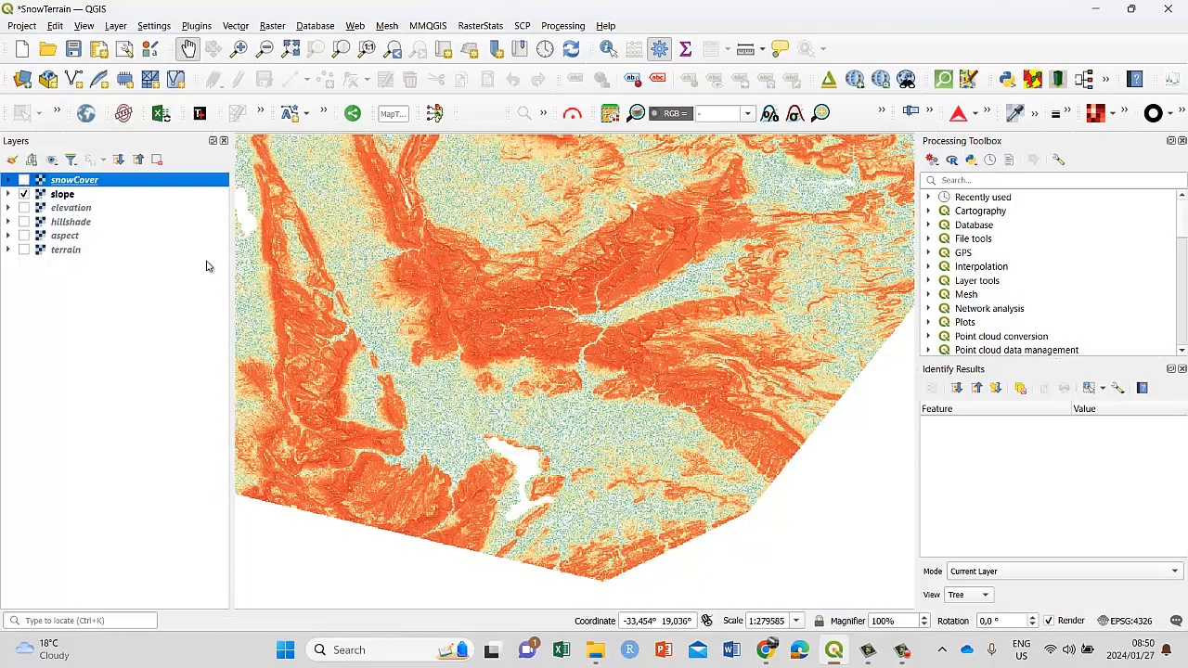
pyautogui.scroll(1, 557, 347)
pyautogui.moveTo(557, 347); pyautogui.dragTo(584, 384)
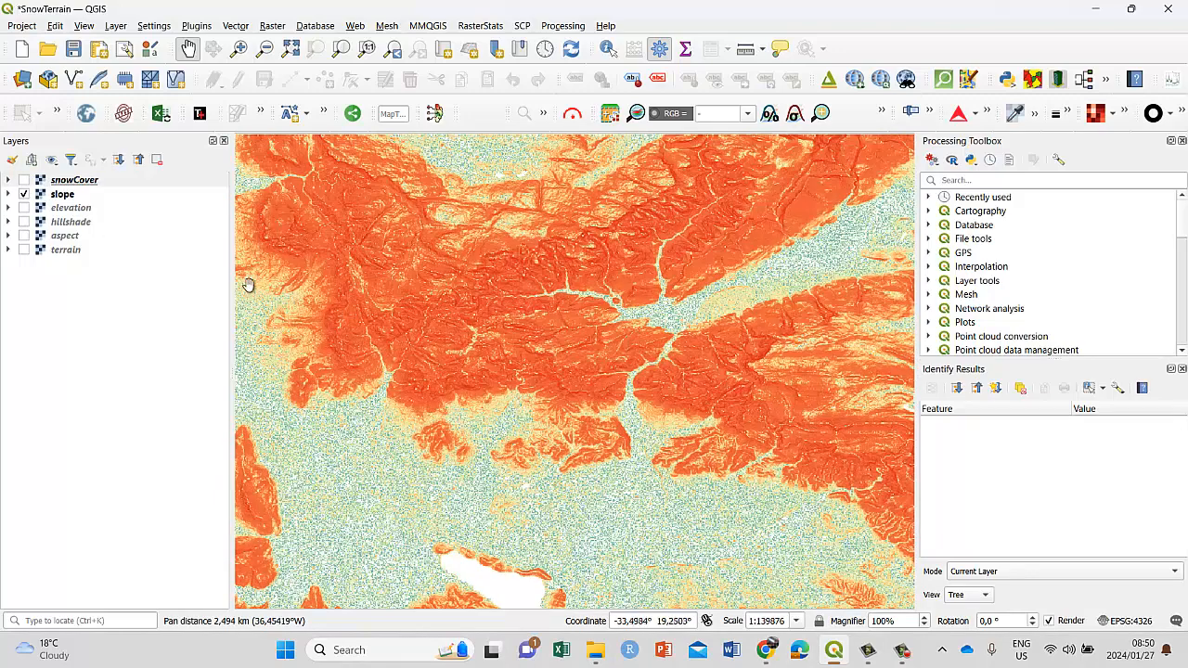
pyautogui.moveTo(230, 258); pyautogui.dragTo(159, 255)
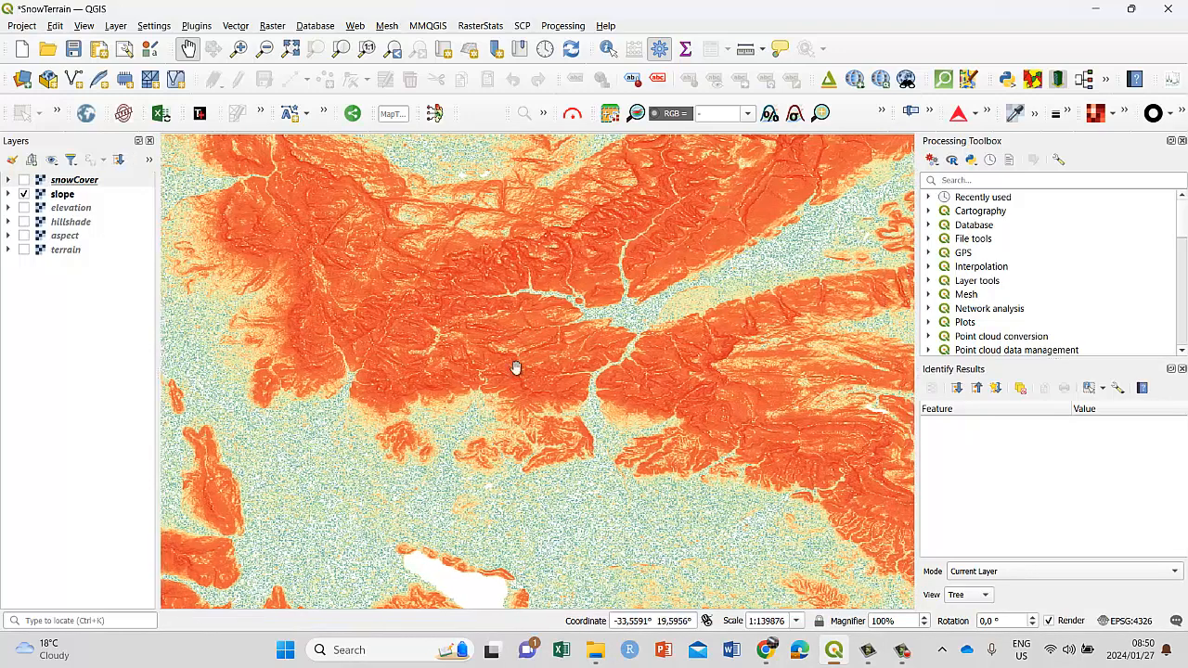
pyautogui.click(25, 180)
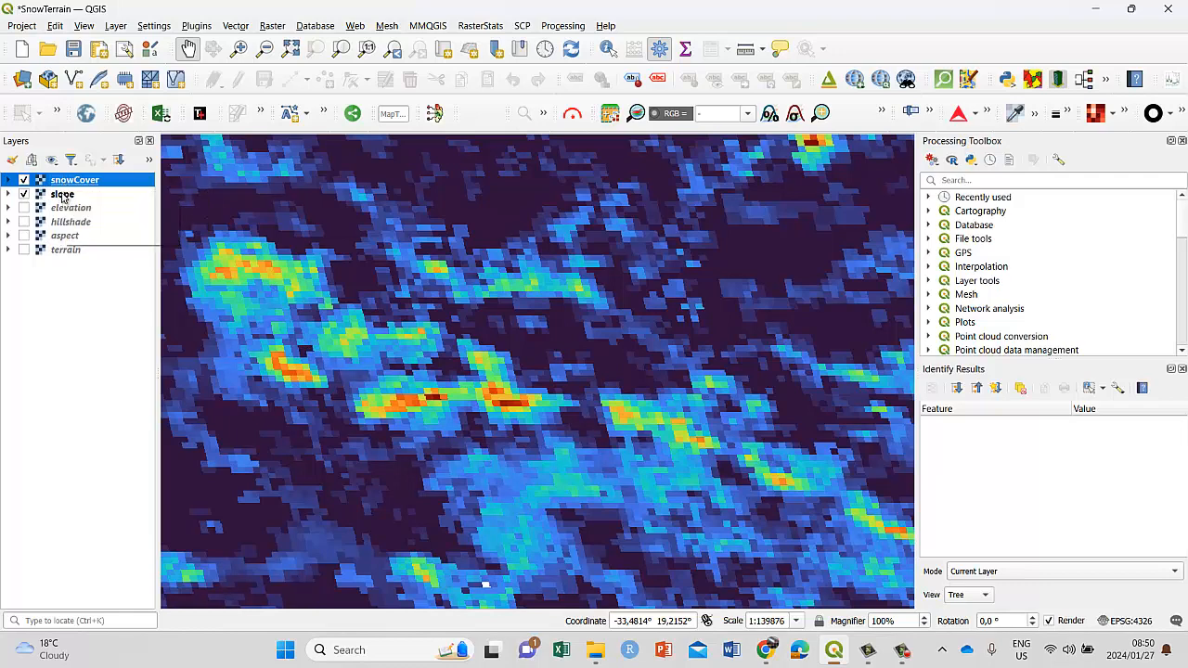
# Move the slope layer above snowCover and apply inverted colors to it.
pyautogui.moveTo(63, 194); pyautogui.dragTo(81, 177)
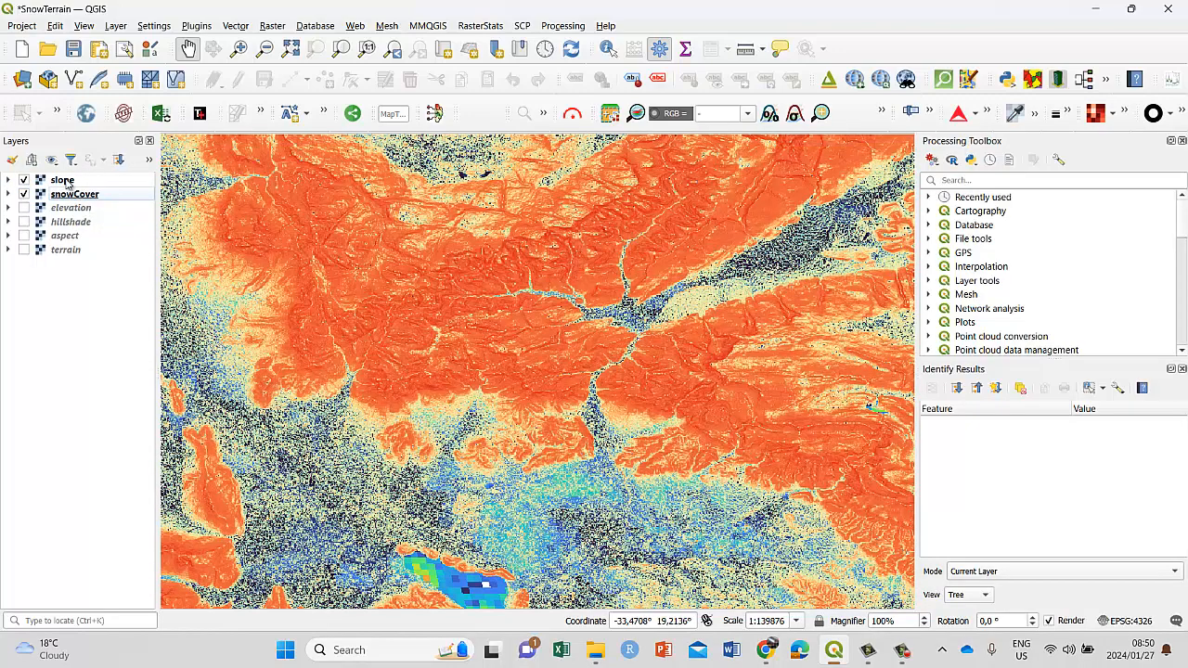
pyautogui.rightClick(66, 185)
pyautogui.click(145, 532)
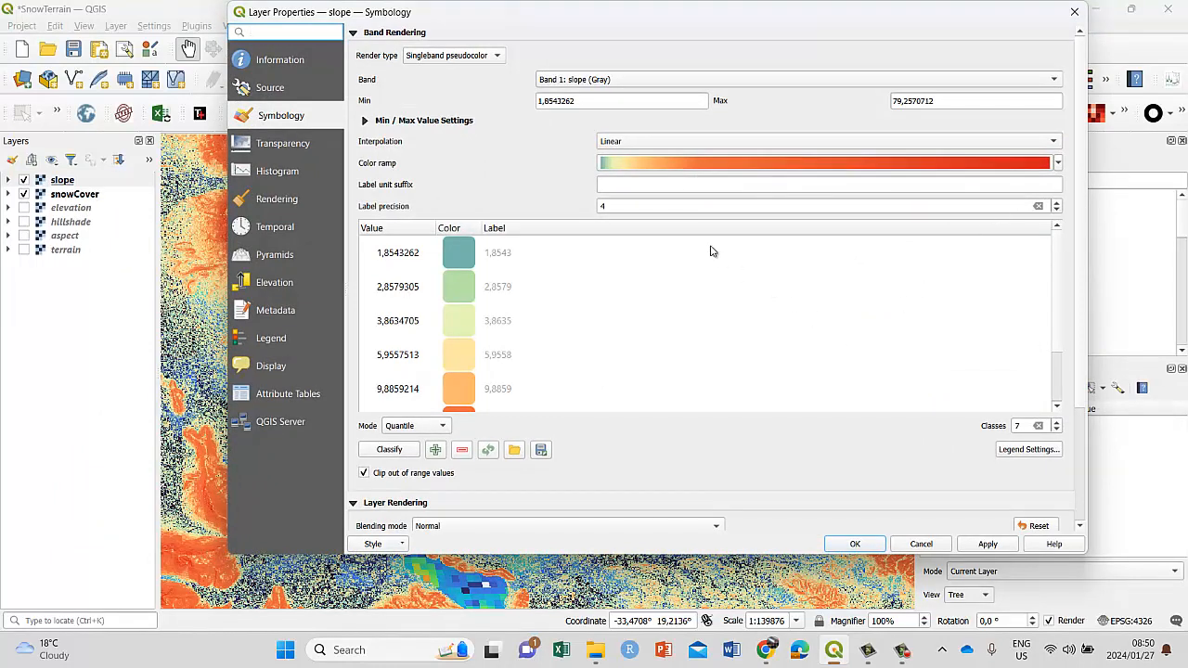
pyautogui.click(1058, 164)
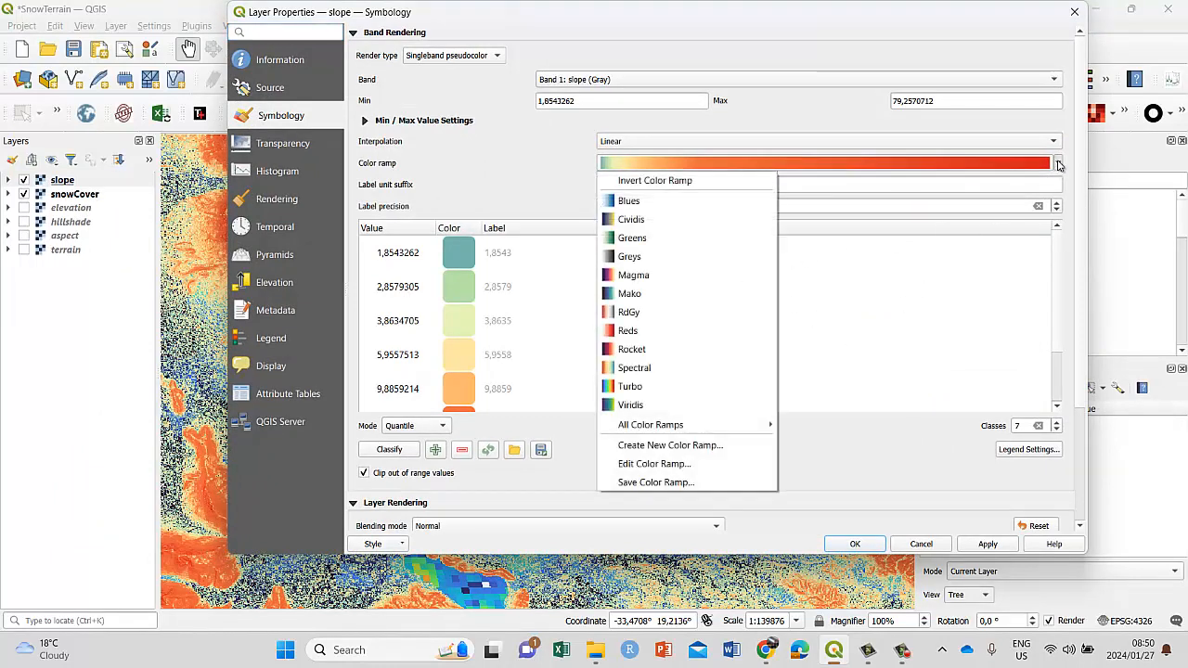
pyautogui.click(1057, 164)
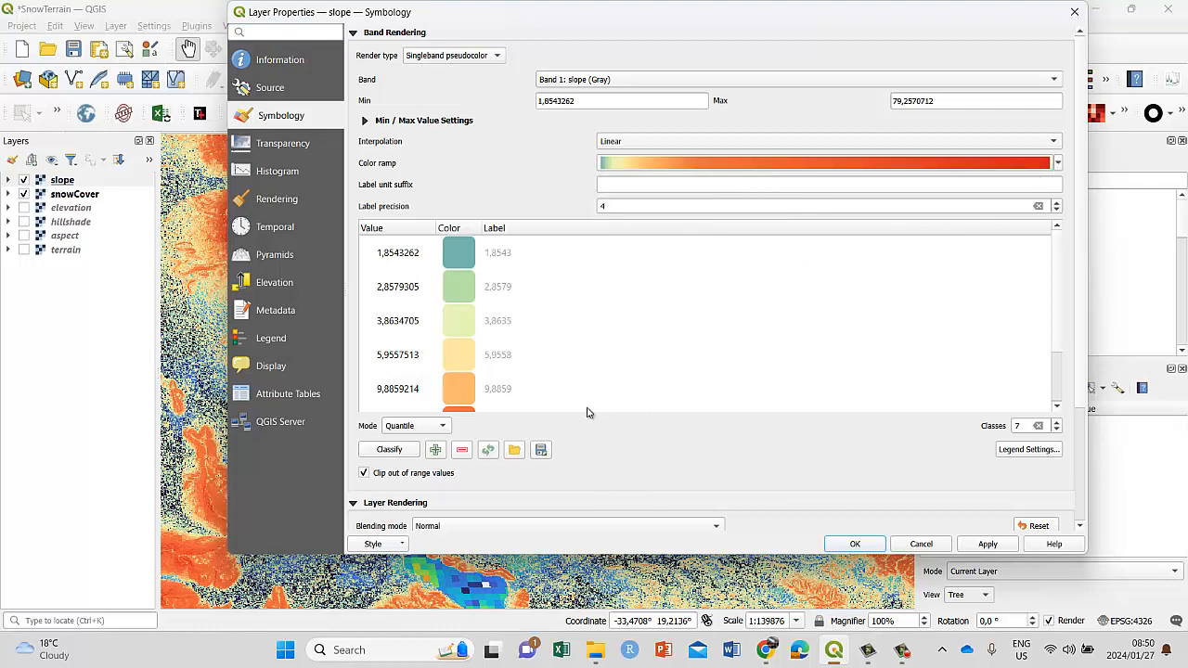
pyautogui.scroll(-5, 587, 412)
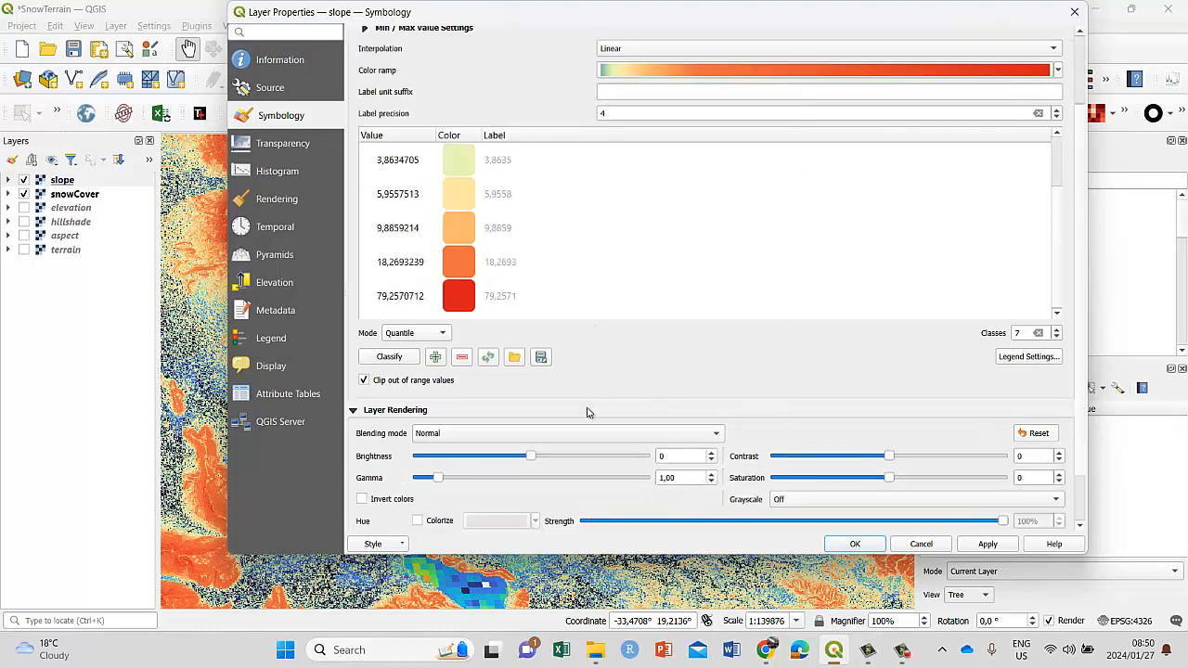
pyautogui.scroll(-2, 589, 412)
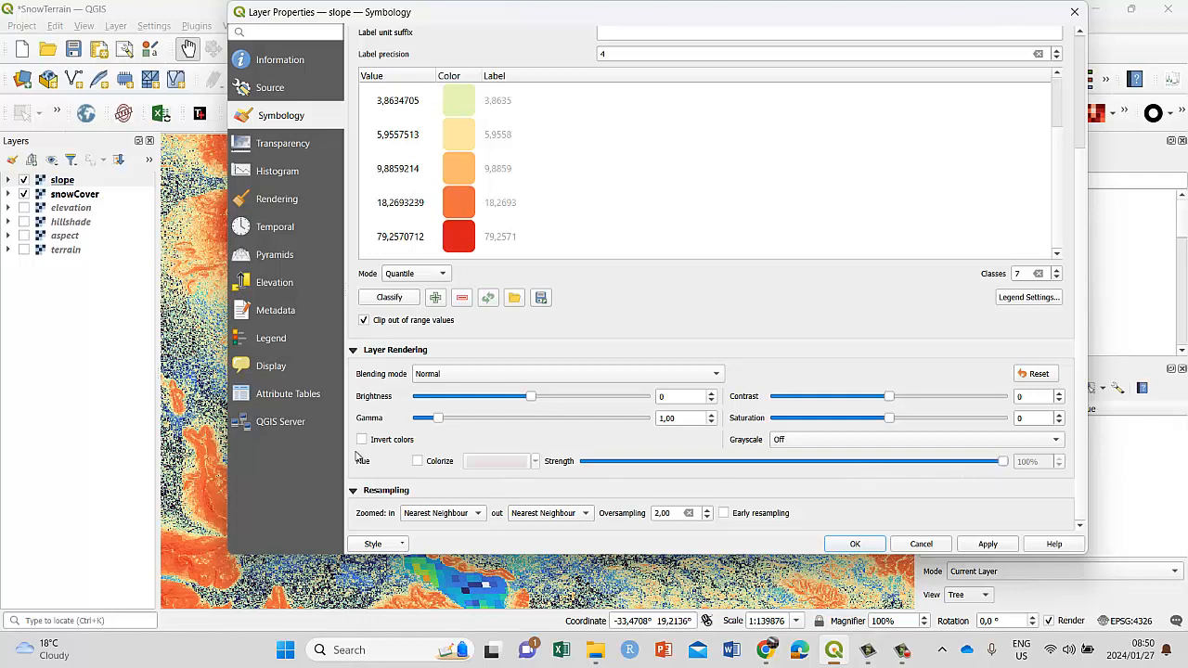
pyautogui.click(984, 545)
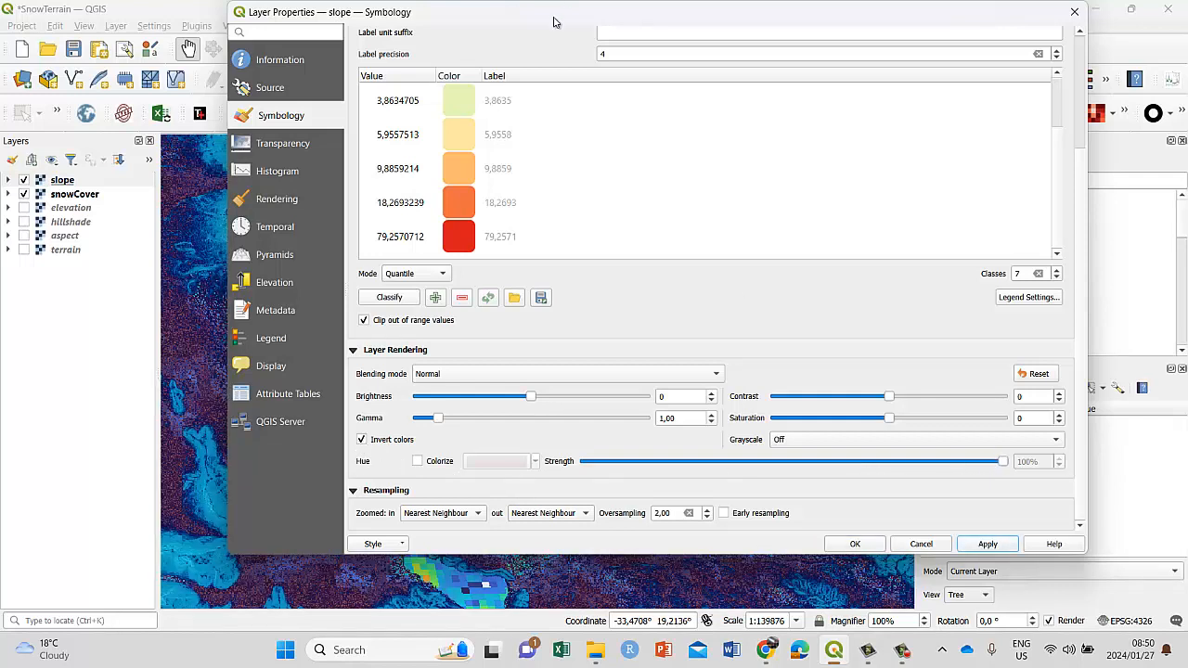
# Turn off color inversion for the slope layer, apply the change and close its properties.
pyautogui.moveTo(554, 22); pyautogui.dragTo(657, 79)
pyautogui.click(468, 502)
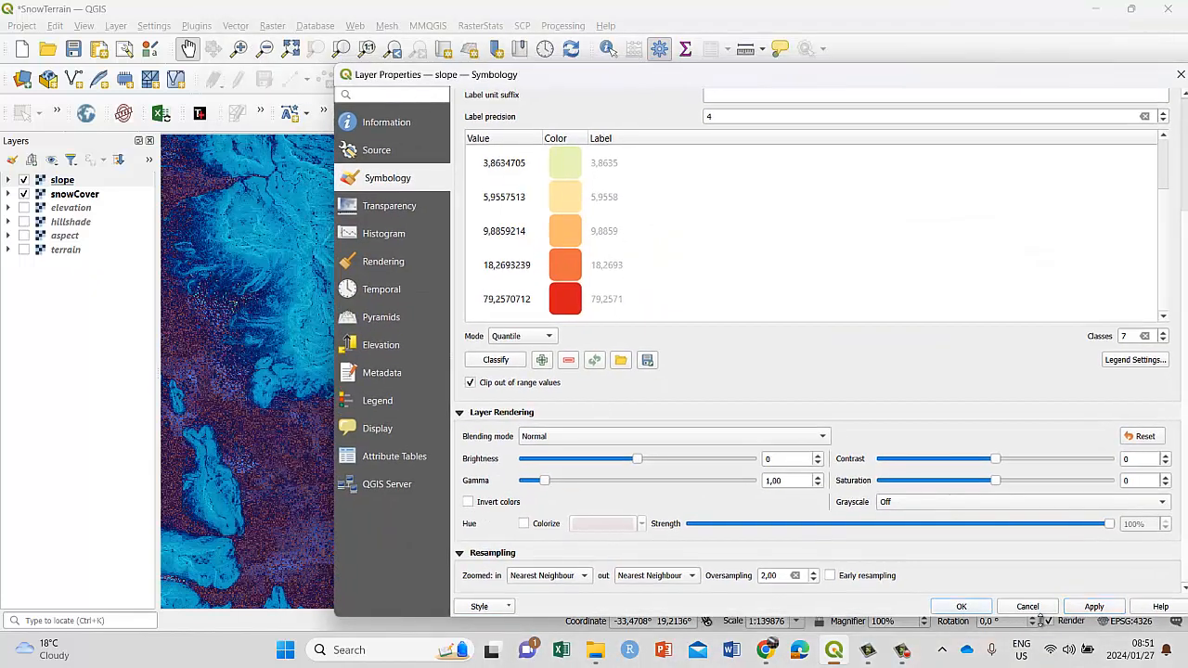
pyautogui.click(1094, 606)
pyautogui.click(961, 606)
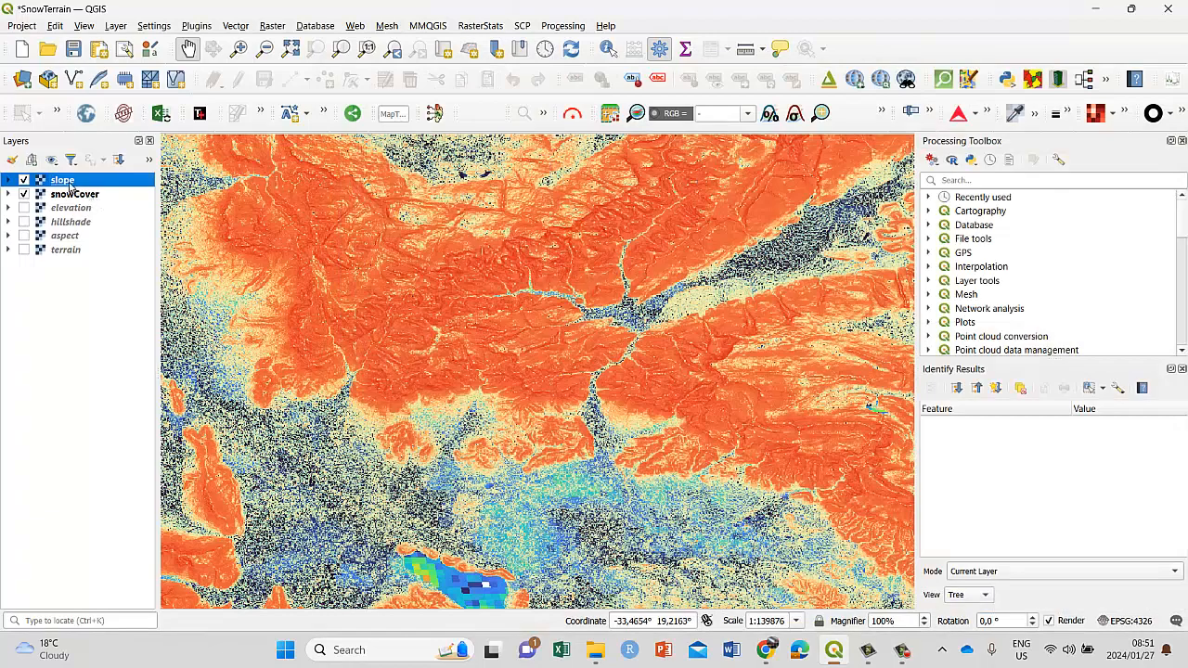
# Set the slope layer's global opacity to 39,2 %, apply it and close its properties.
pyautogui.rightClick(62, 183)
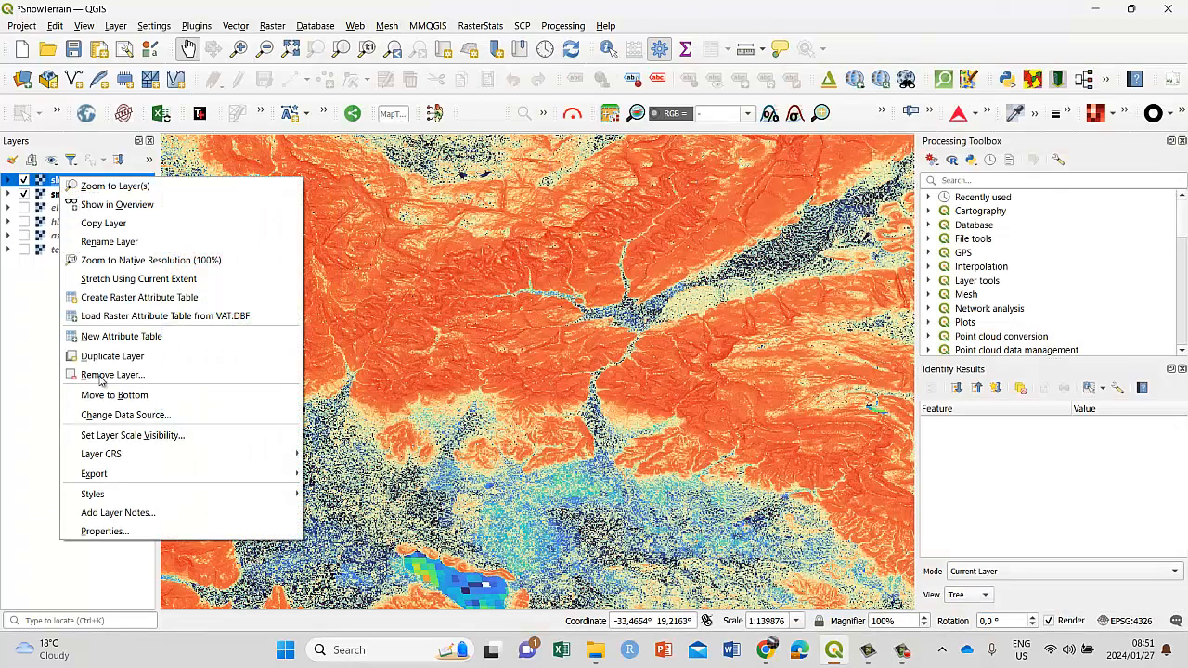
pyautogui.click(102, 531)
pyautogui.click(378, 151)
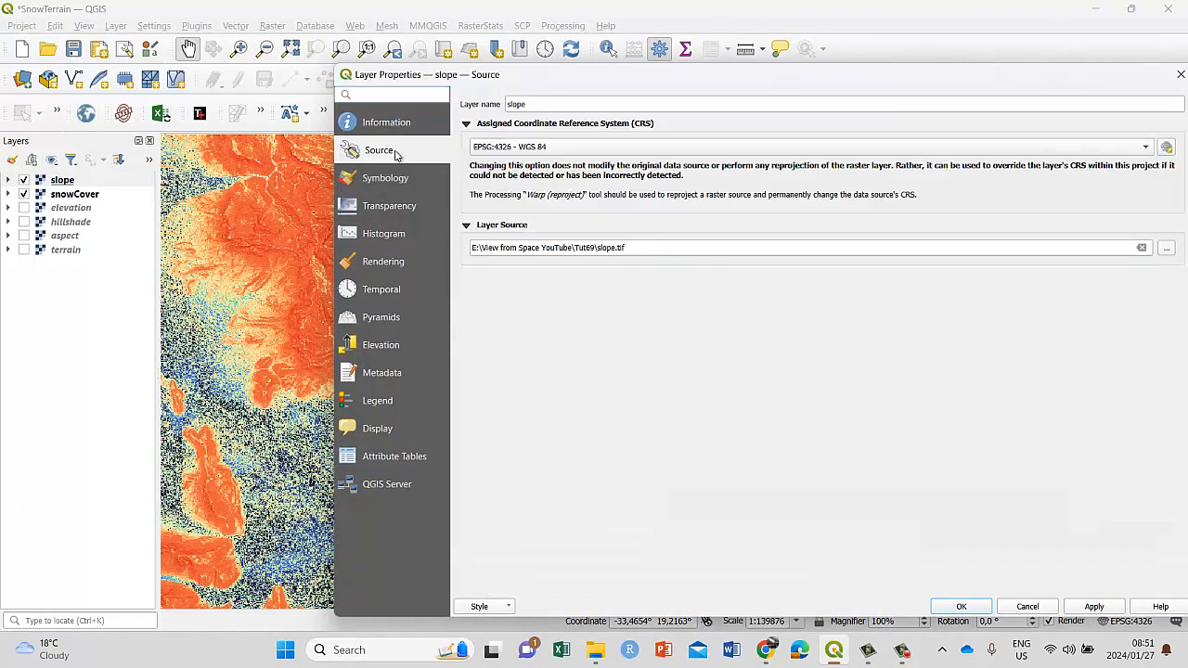
pyautogui.click(397, 128)
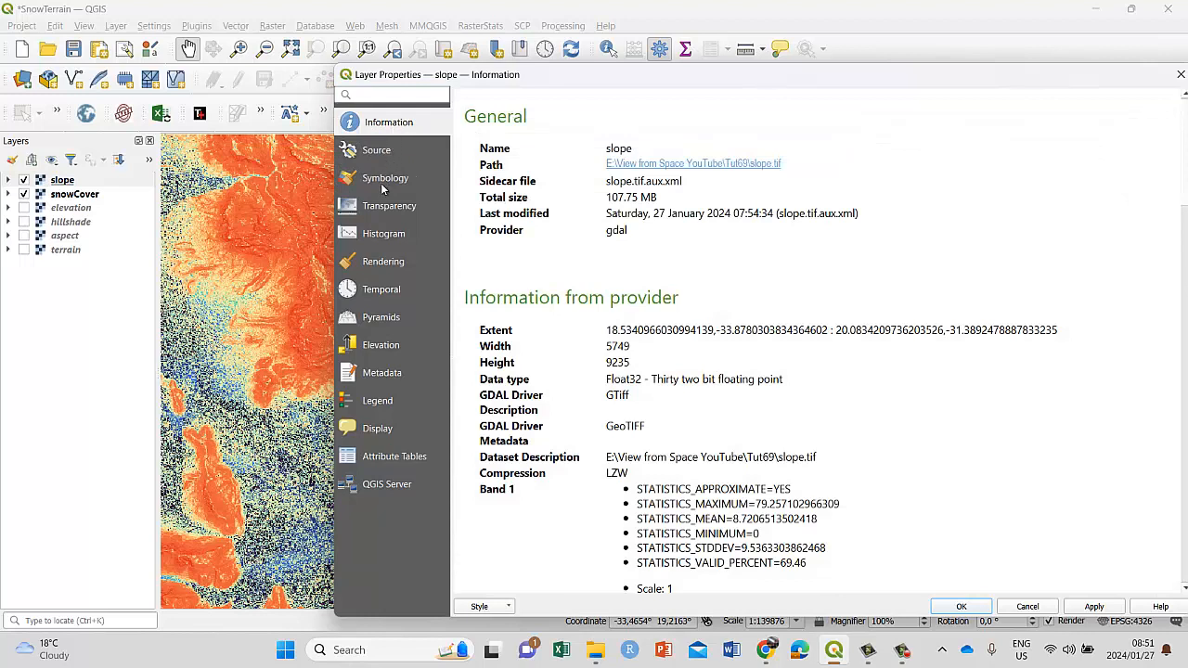
pyautogui.click(388, 206)
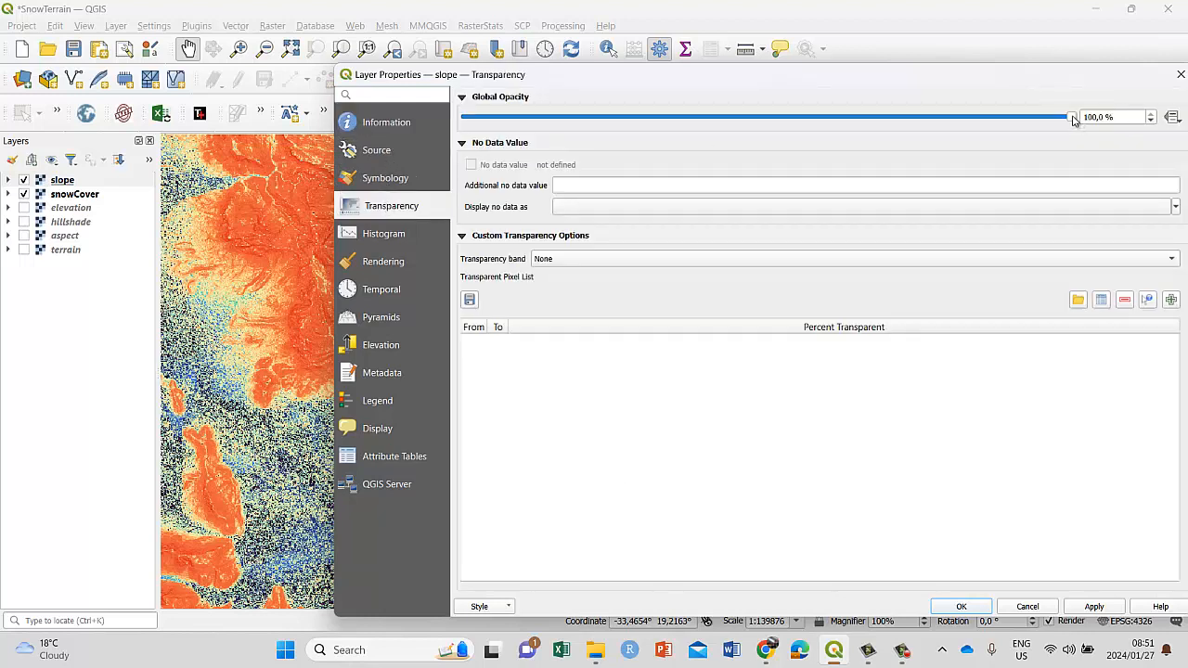
pyautogui.moveTo(1073, 119); pyautogui.dragTo(707, 108)
pyautogui.click(1093, 607)
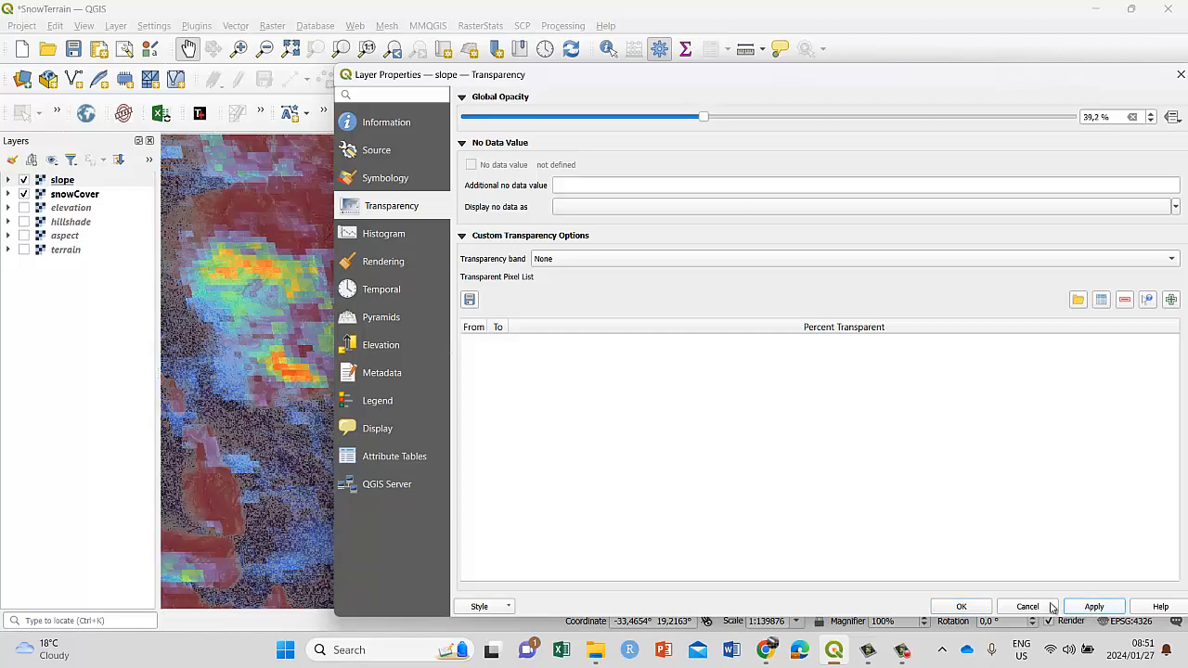
pyautogui.click(963, 606)
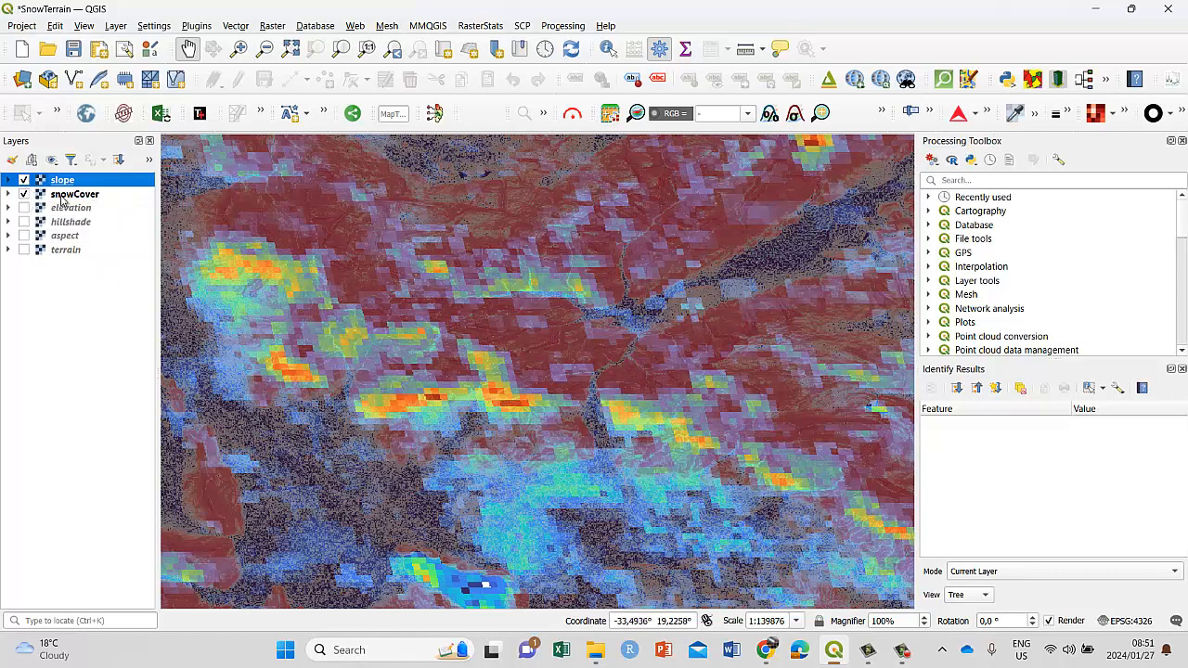
# Toggle the visibility of slope and snowCover off and on to compare the overlay with each layer alone.
pyautogui.click(23, 180)
pyautogui.click(24, 180)
pyautogui.click(23, 194)
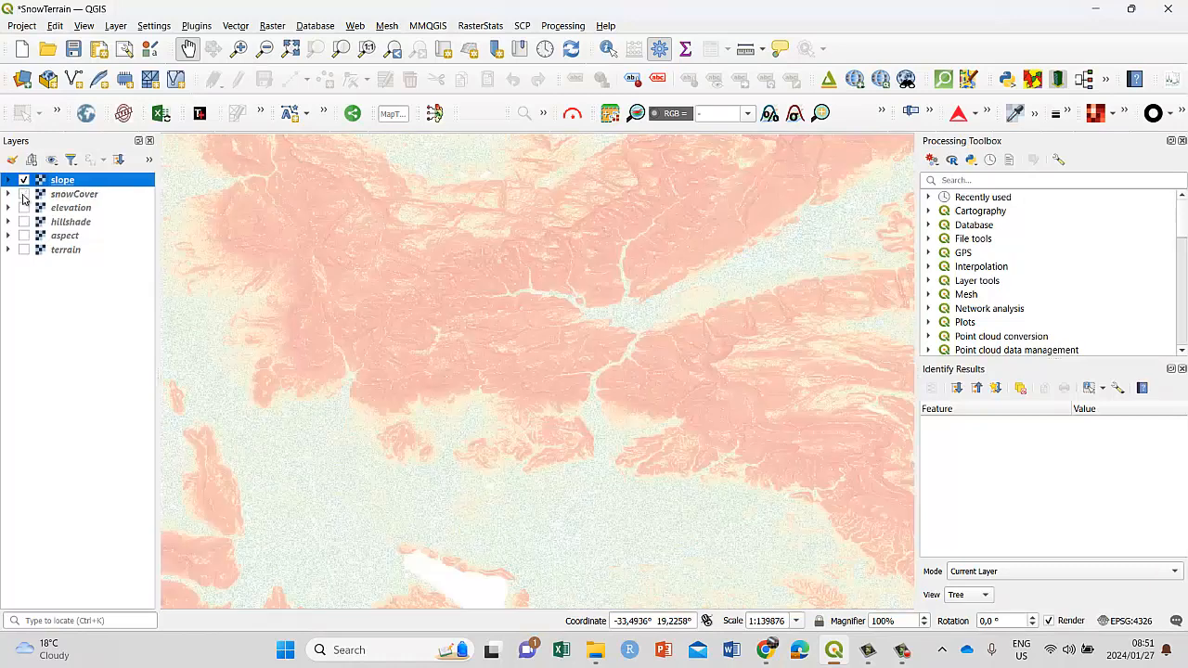
pyautogui.click(23, 194)
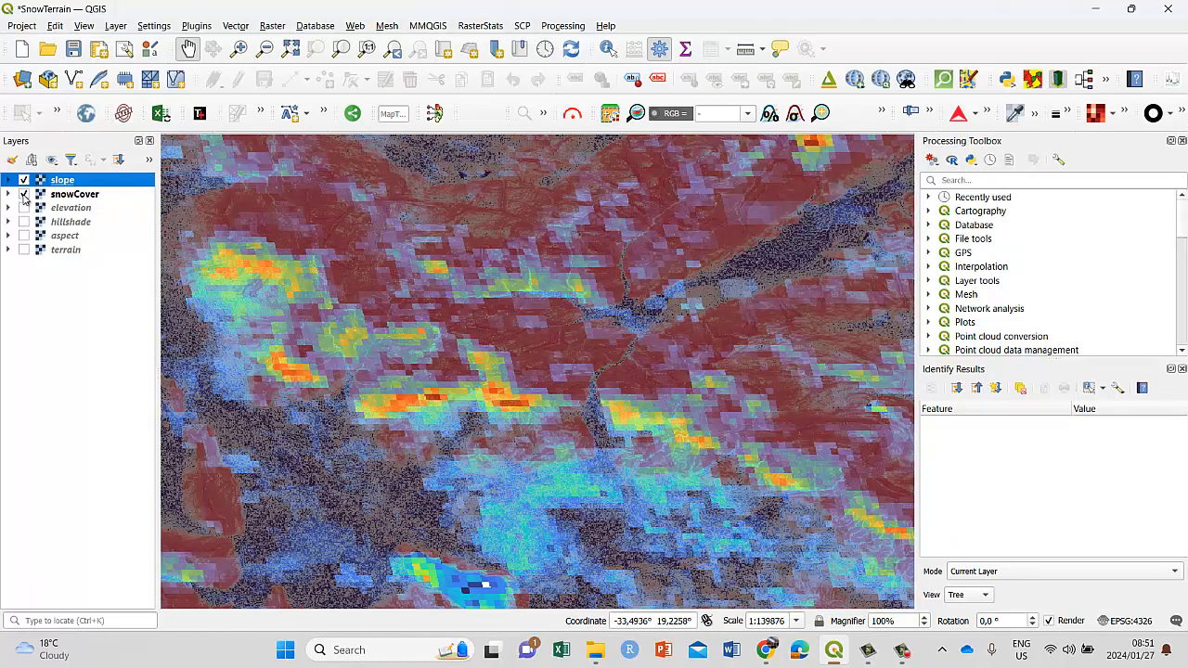
# Move the snowCover layer back above slope in the layer order.
pyautogui.moveTo(67, 196)
pyautogui.mouseDown()
pyautogui.moveTo(78, 180)
pyautogui.moveTo(55, 176)
pyautogui.mouseUp()
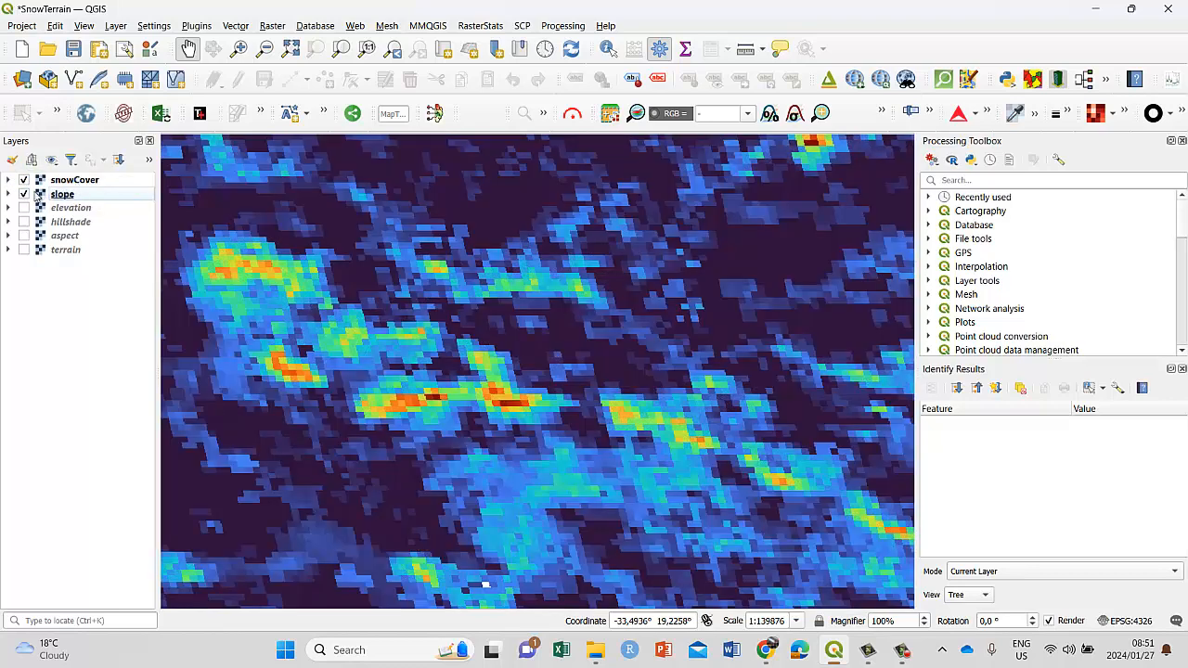
# Restore the slope layer's global opacity to 100,0 %, apply it and close its properties.
pyautogui.click(23, 194)
pyautogui.rightClick(54, 194)
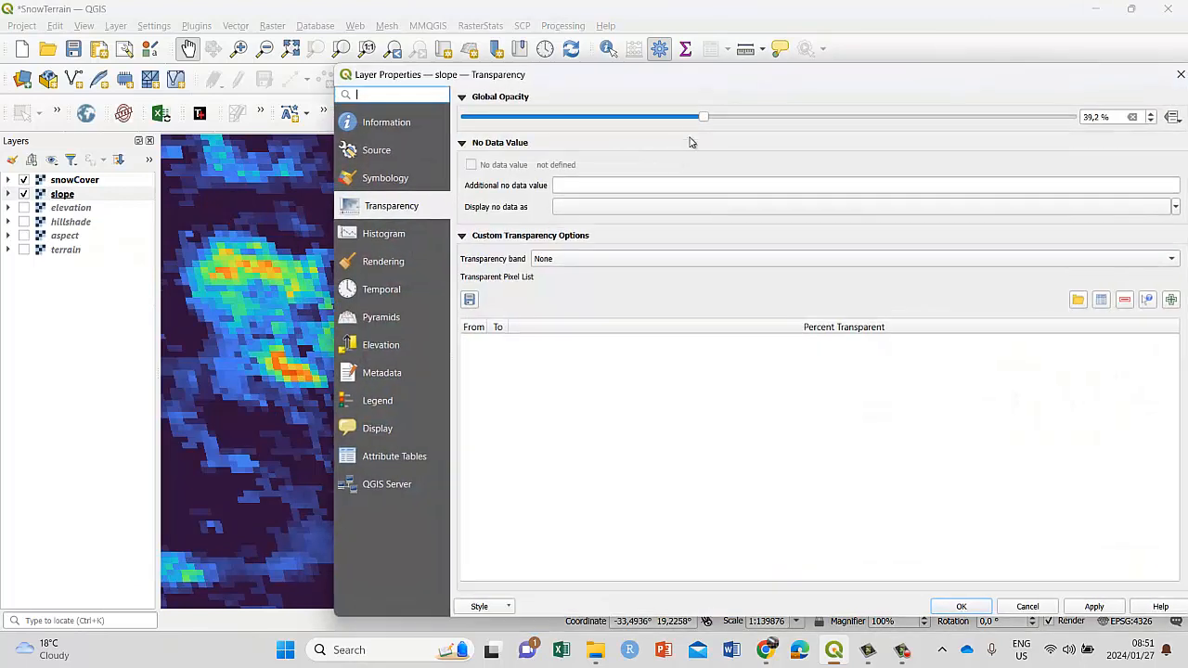
pyautogui.moveTo(700, 118); pyautogui.dragTo(1072, 118)
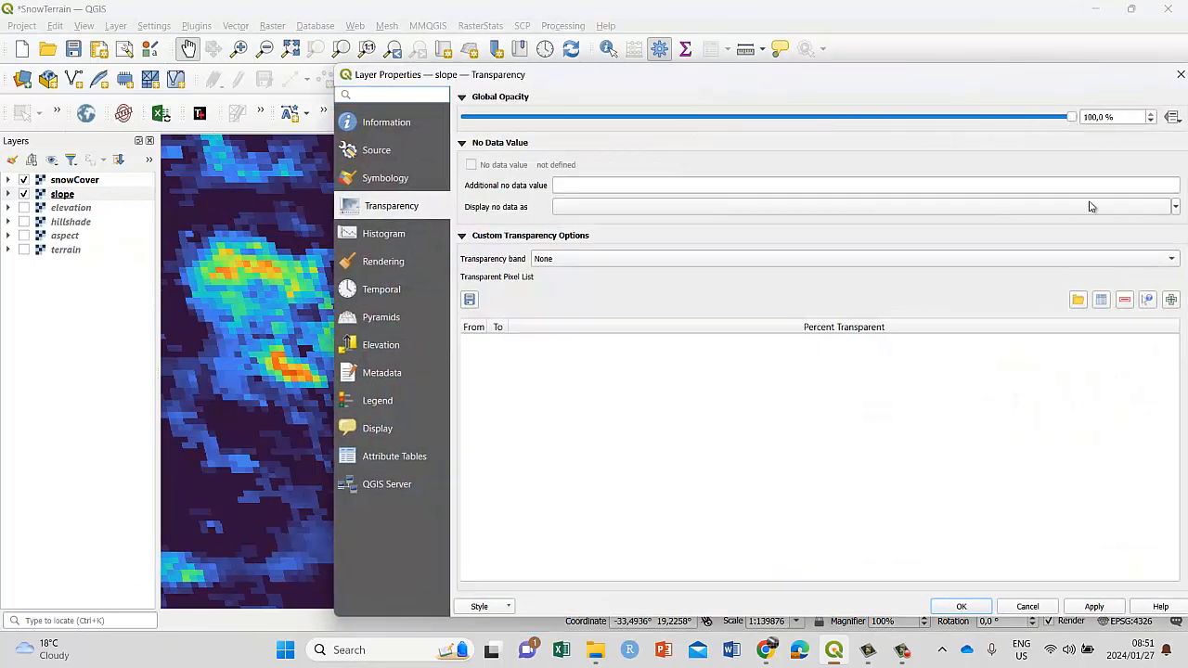
pyautogui.click(1094, 607)
pyautogui.click(962, 606)
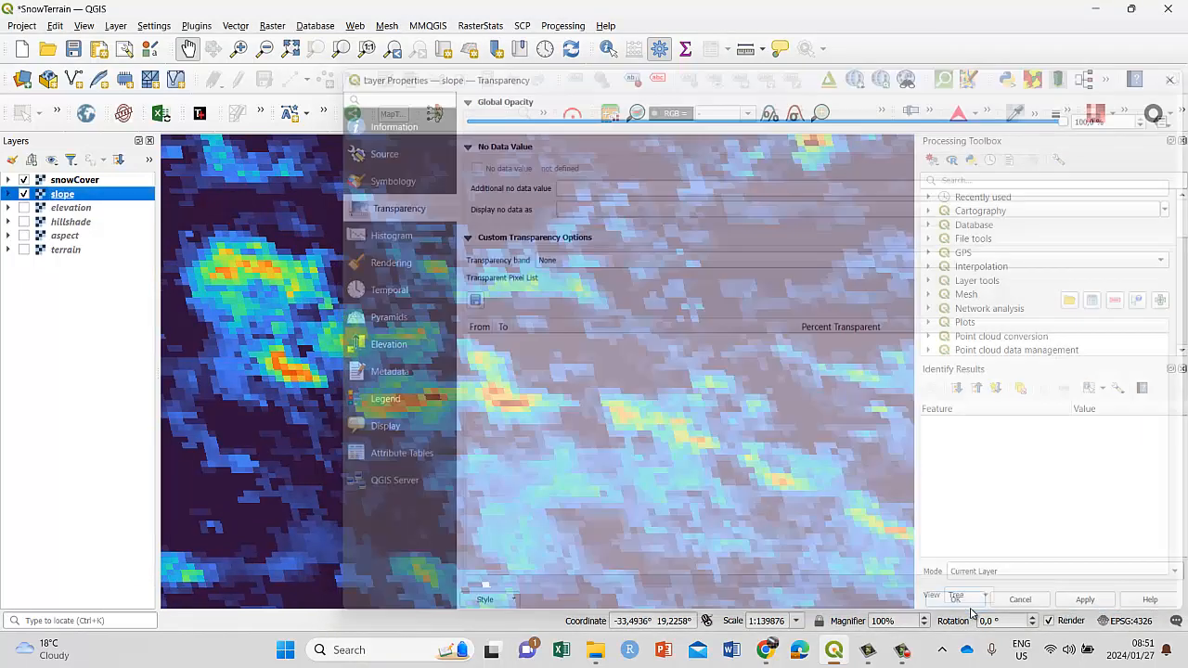
# Set the snowCover layer's global opacity to 51,2 %, apply it and close its properties.
pyautogui.click(61, 180)
pyautogui.rightClick(61, 181)
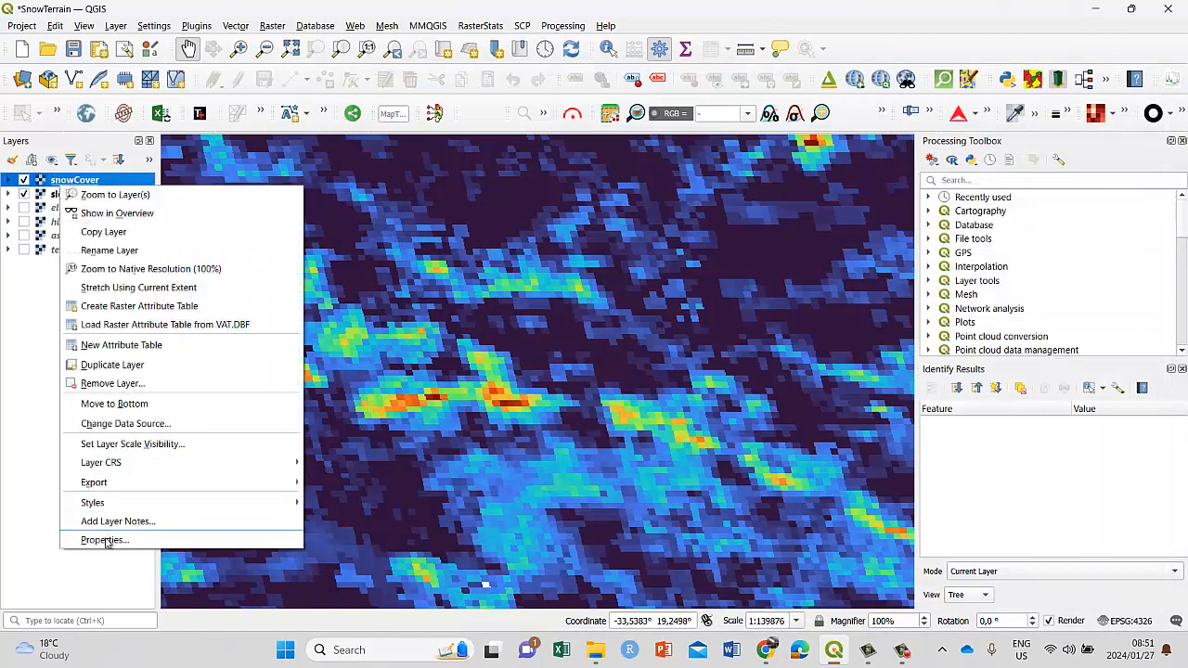
pyautogui.click(220, 540)
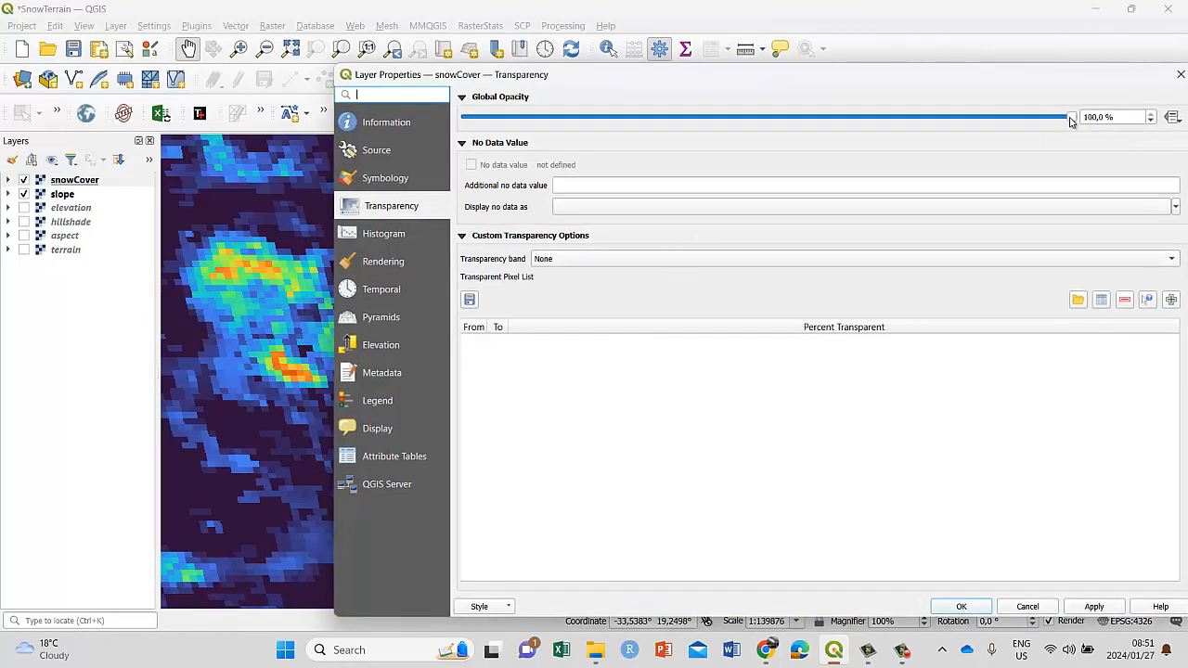
pyautogui.moveTo(1073, 118); pyautogui.dragTo(776, 133)
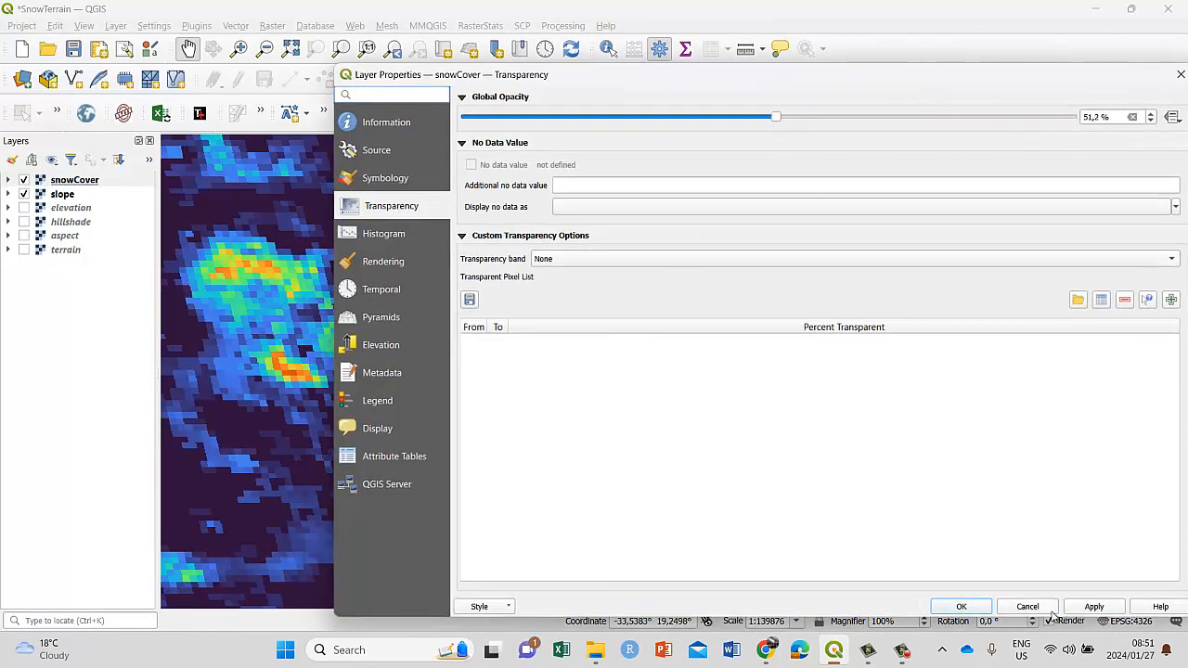
pyautogui.click(1095, 606)
pyautogui.click(962, 606)
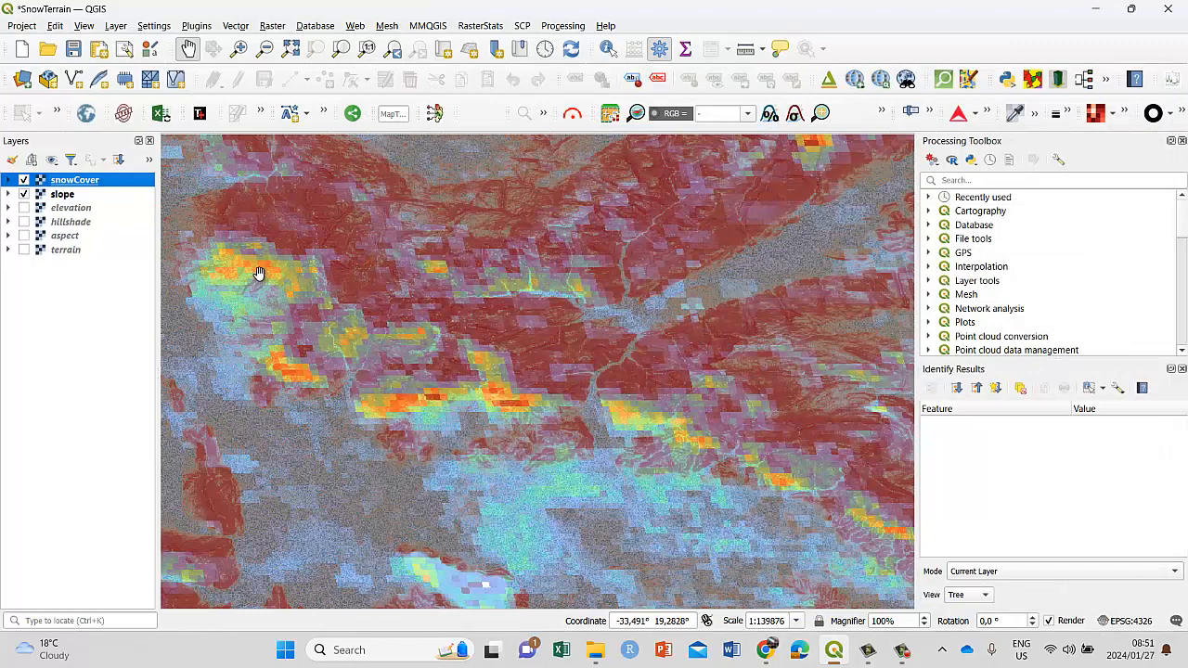
# Toggle the visibility of snowCover off and on to compare snow cover with the slope layer beneath.
pyautogui.click(24, 181)
pyautogui.click(24, 180)
pyautogui.press('space')
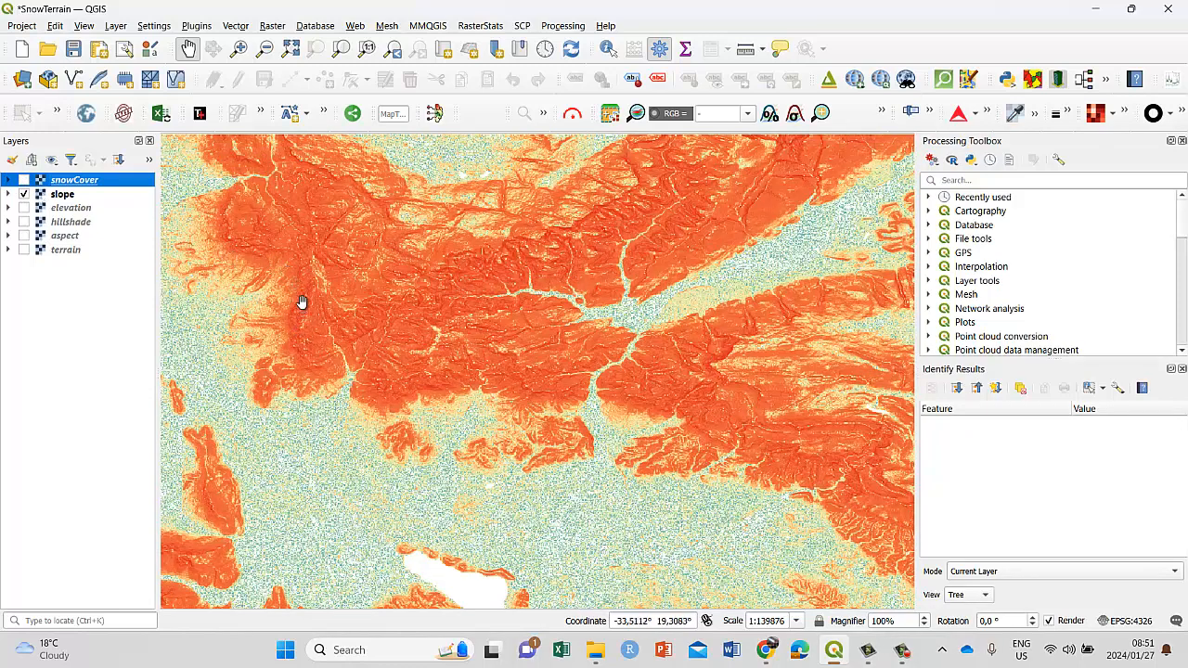
pyautogui.click(25, 180)
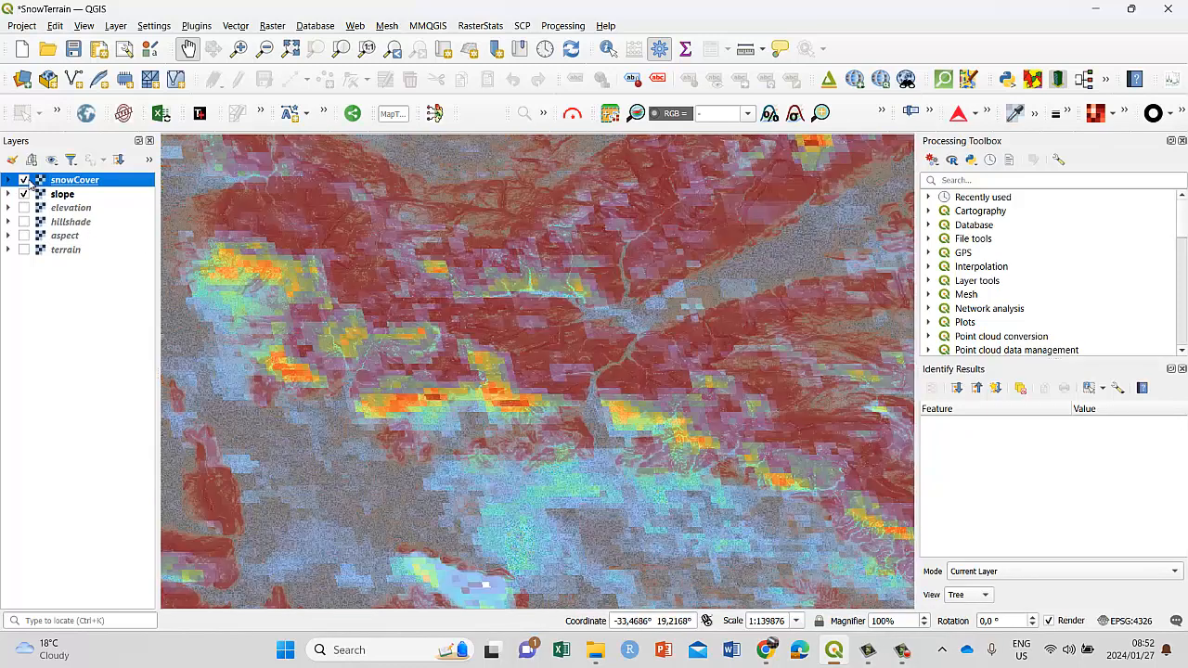
# Hide the snowCover and slope layers and show the hillshade layer instead.
pyautogui.click(25, 180)
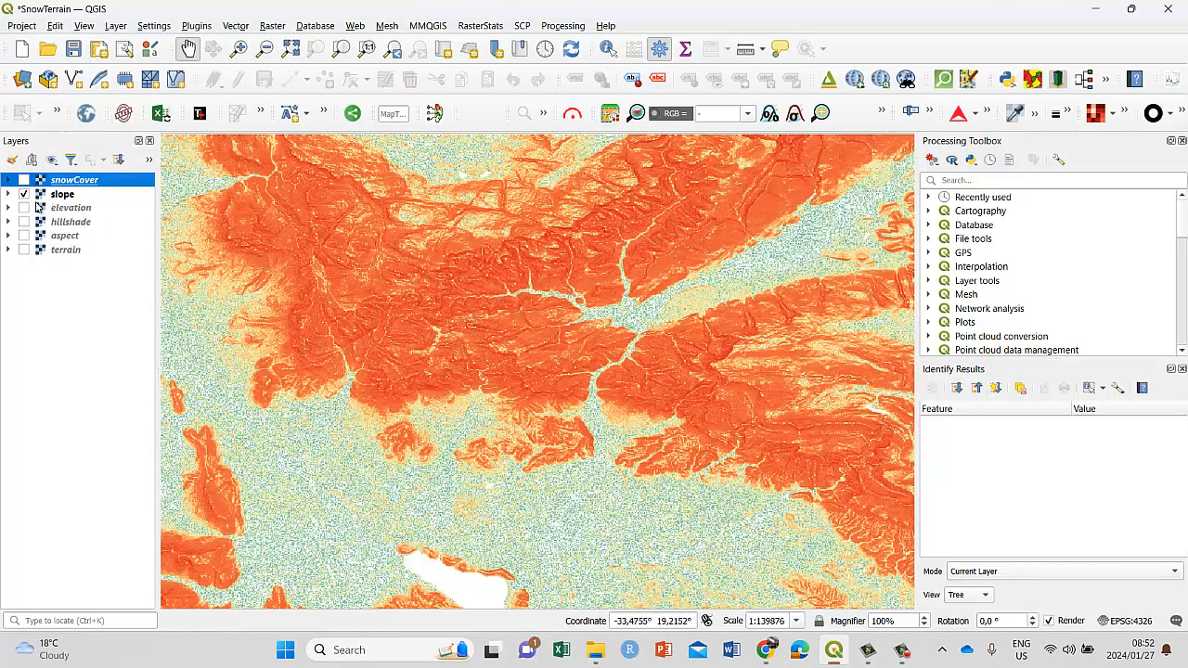
pyautogui.click(24, 194)
pyautogui.click(24, 222)
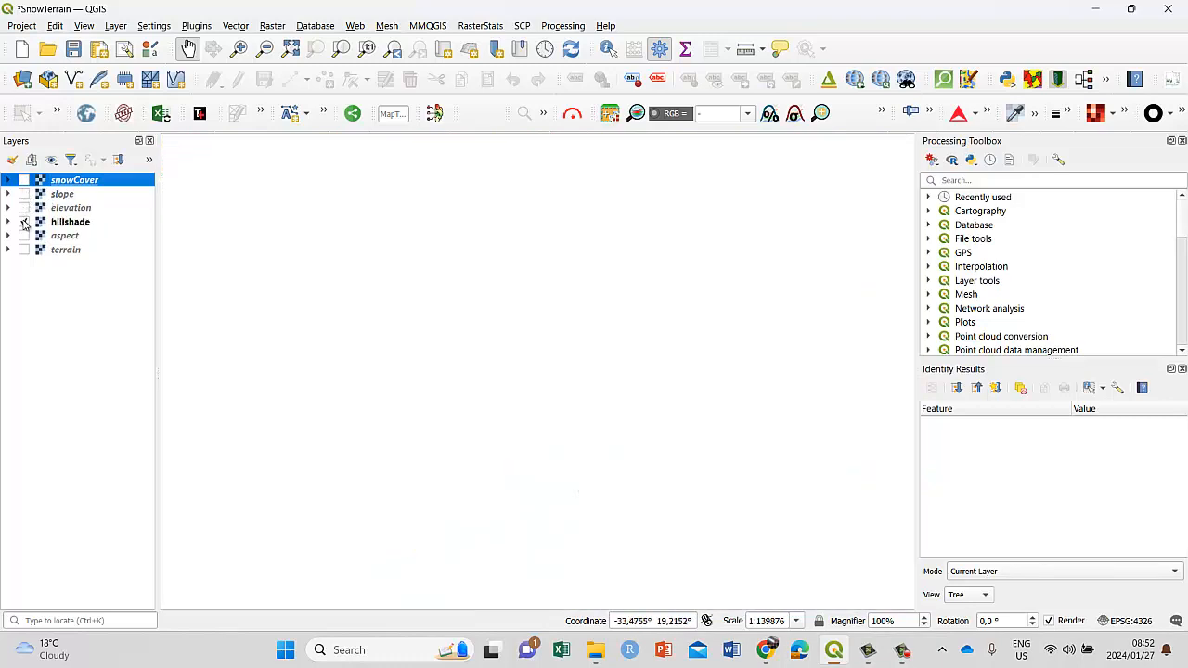
pyautogui.click(24, 222)
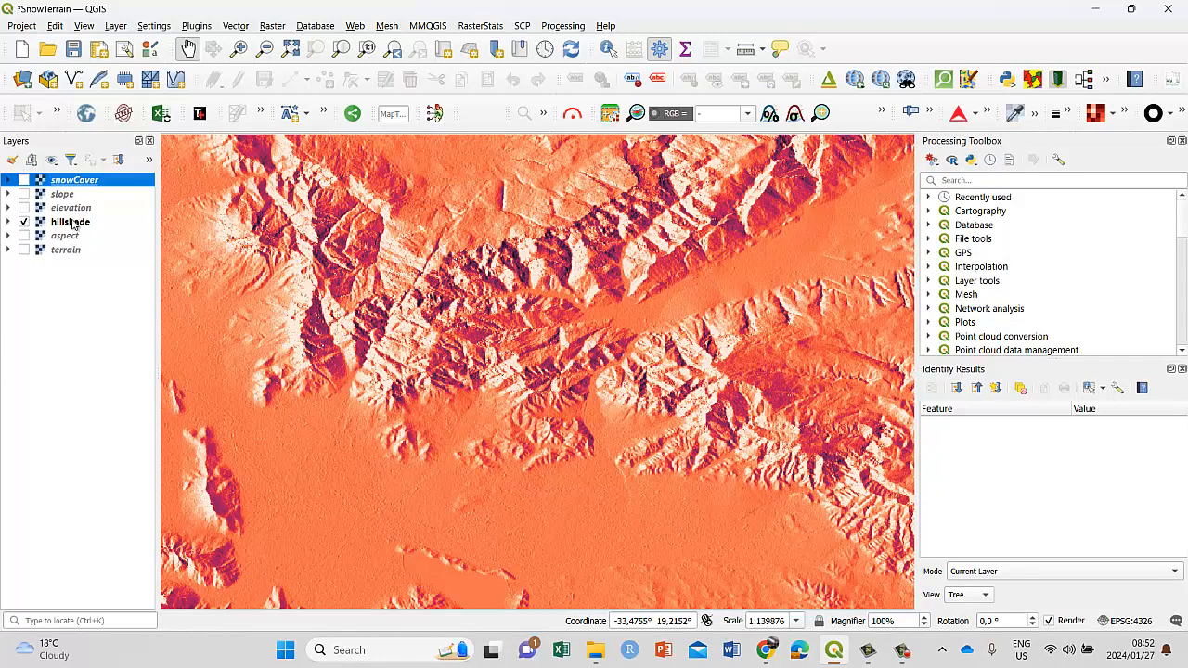
# Toggle snowCover repeatedly over hillshade to compare snow patches with the relief, leaving snowCover hidden.
pyautogui.click(24, 180)
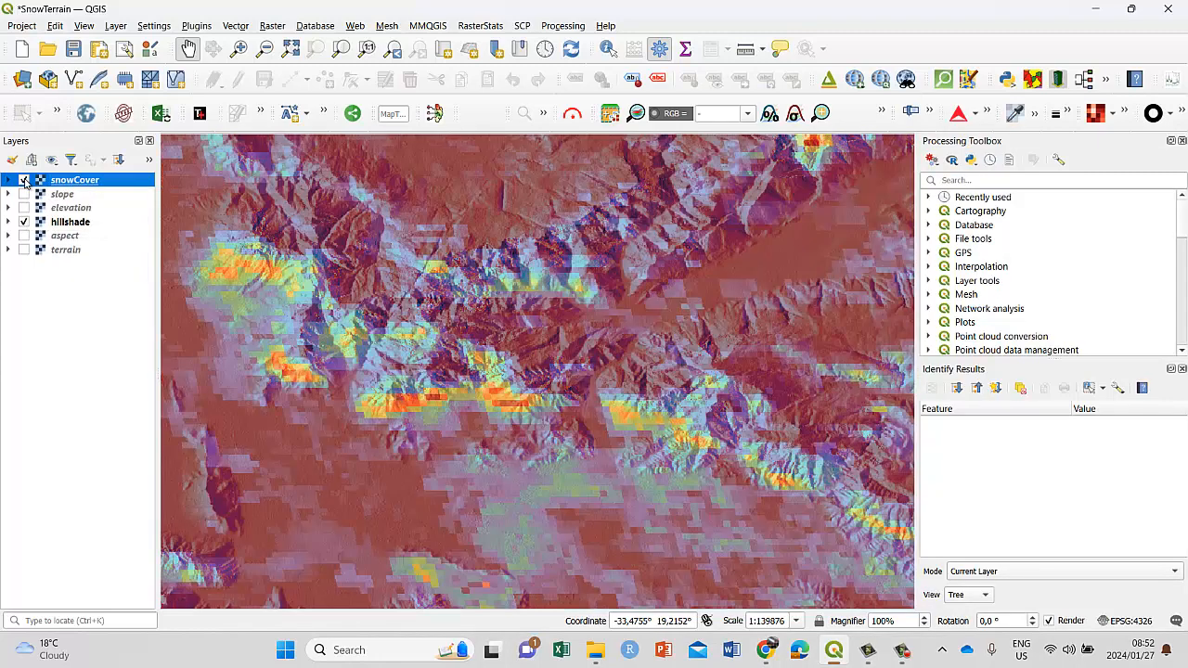
pyautogui.click(25, 180)
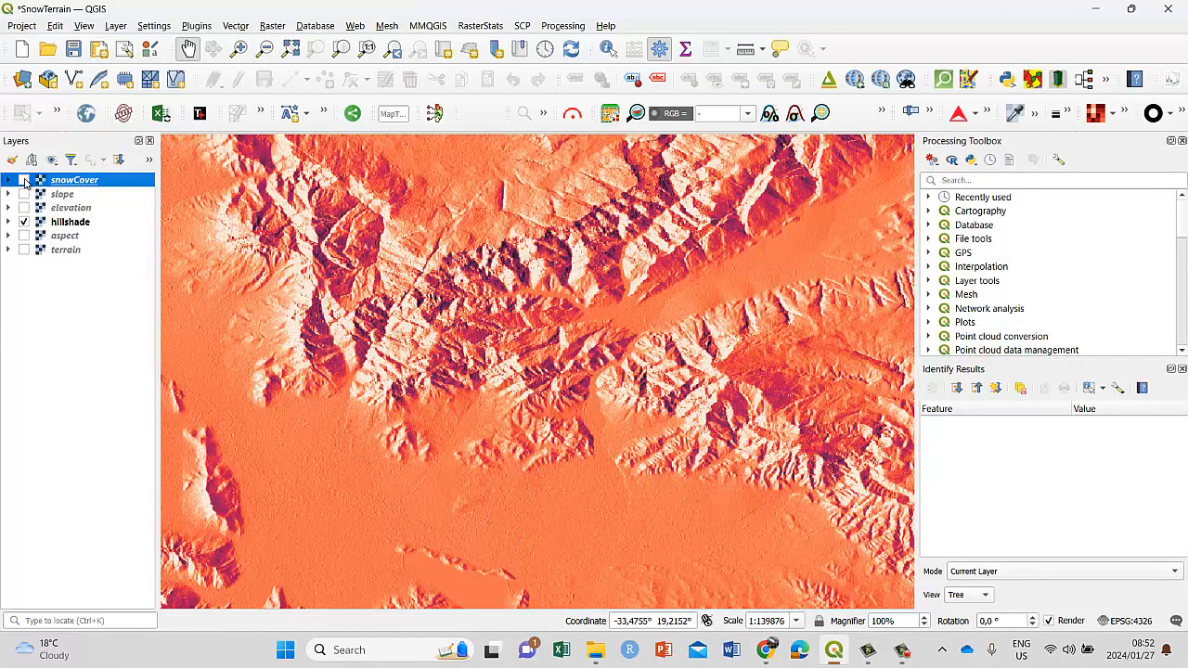
pyautogui.click(24, 180)
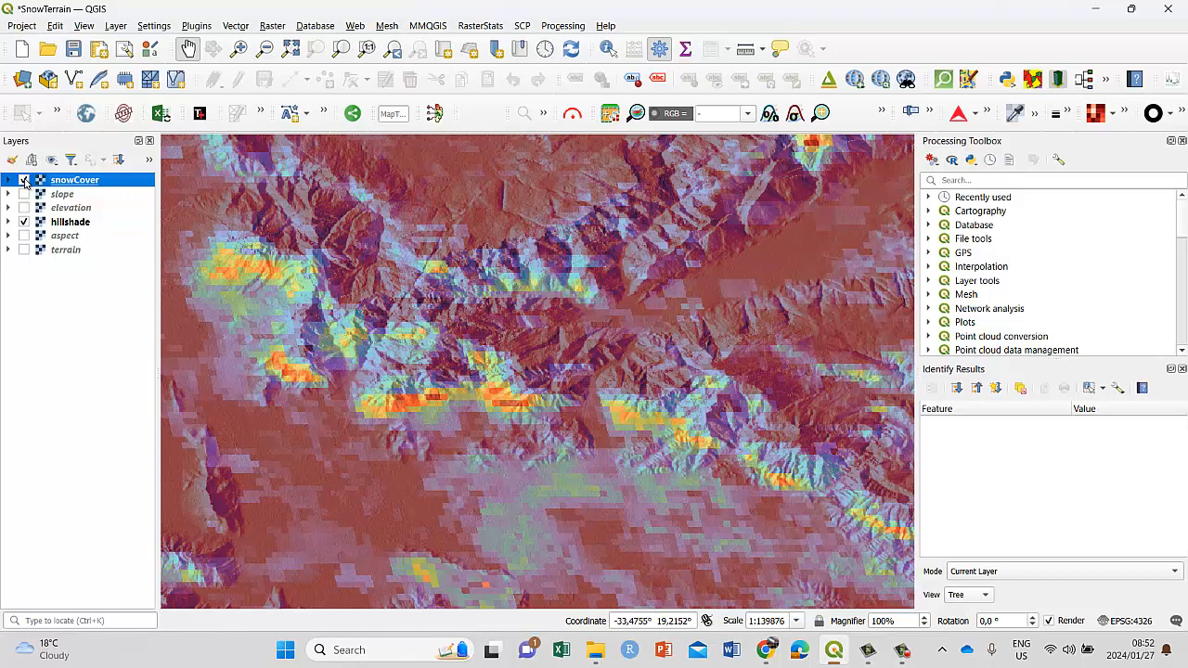
pyautogui.click(24, 180)
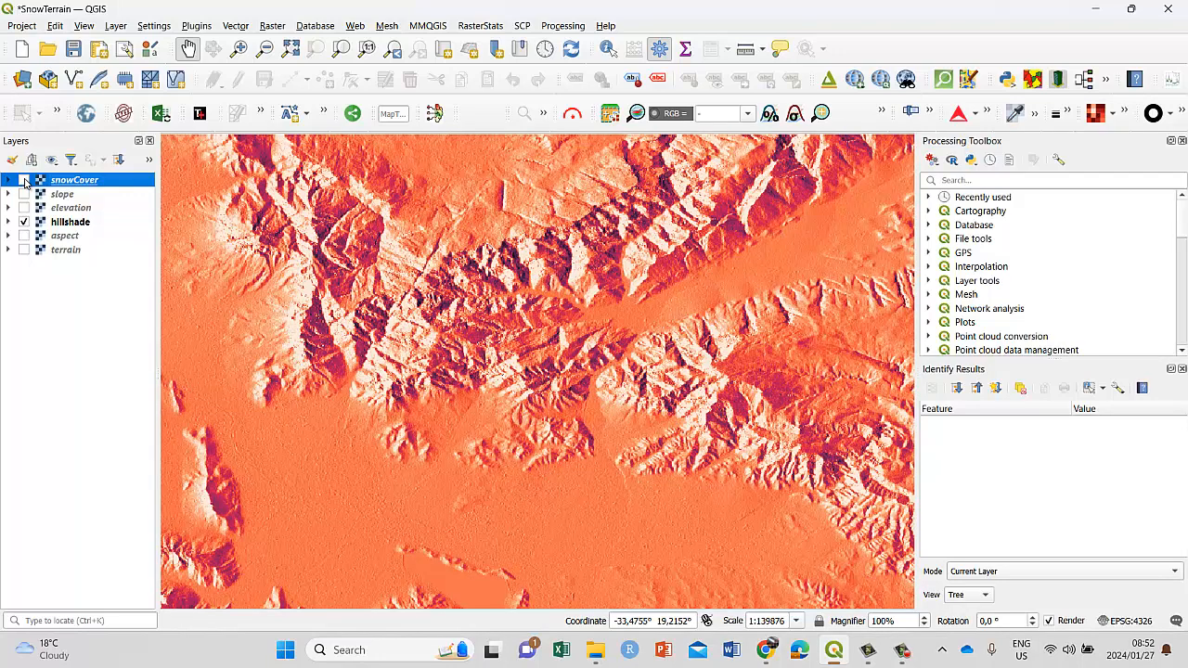
pyautogui.click(24, 180)
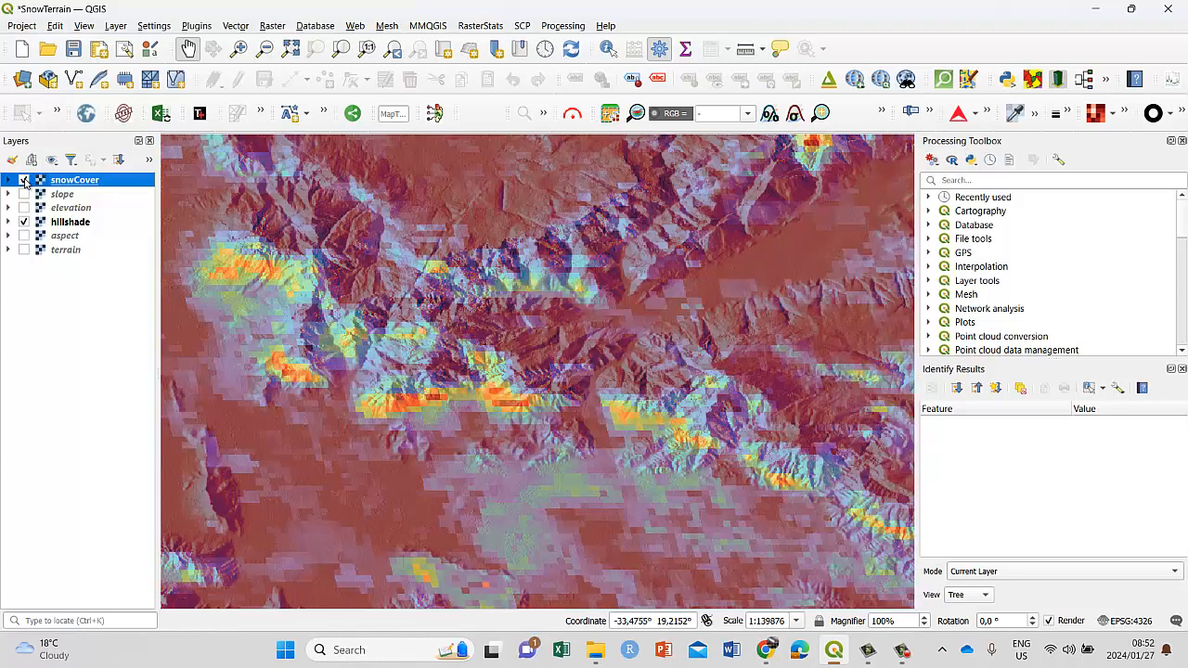
pyautogui.click(24, 180)
pyautogui.click(24, 180)
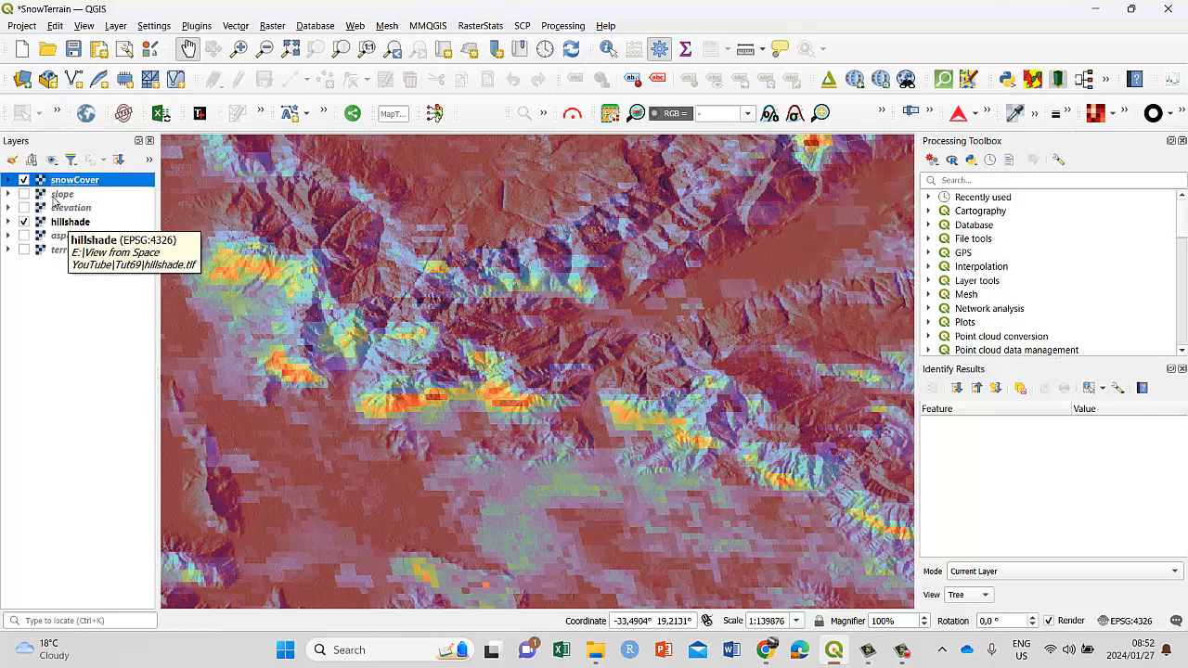
pyautogui.click(23, 180)
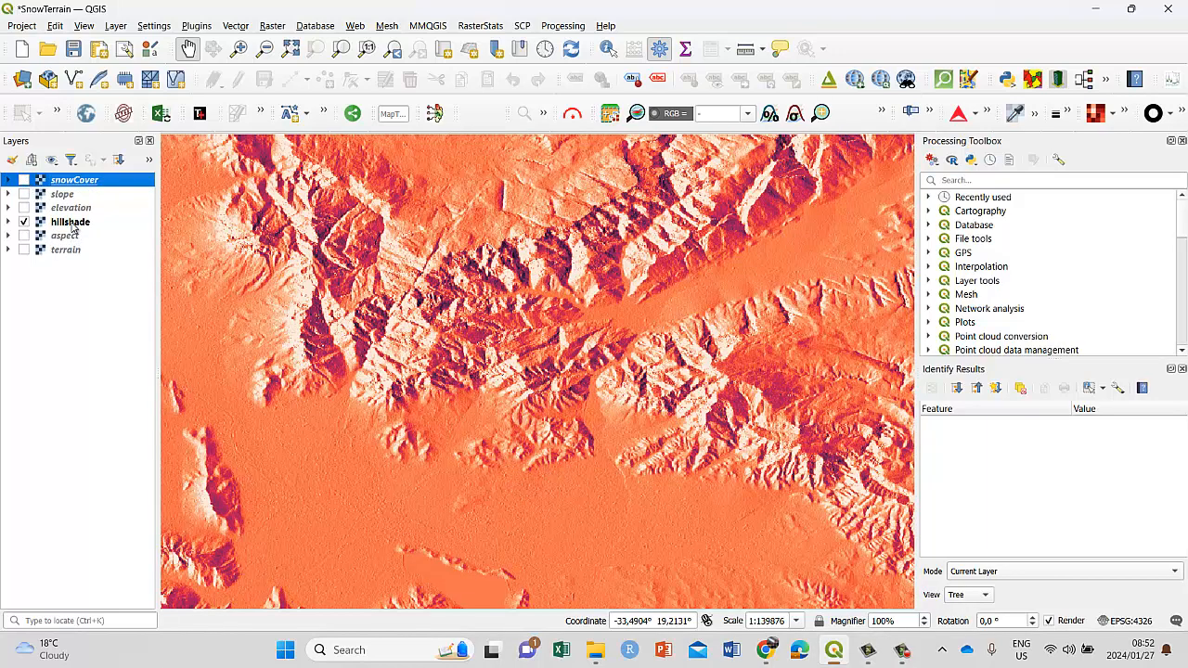
# Change the hillshade layer's color ramp to Viridis, apply it and close its properties.
pyautogui.scroll(-2, 684, 392)
pyautogui.moveTo(675, 381); pyautogui.dragTo(526, 470)
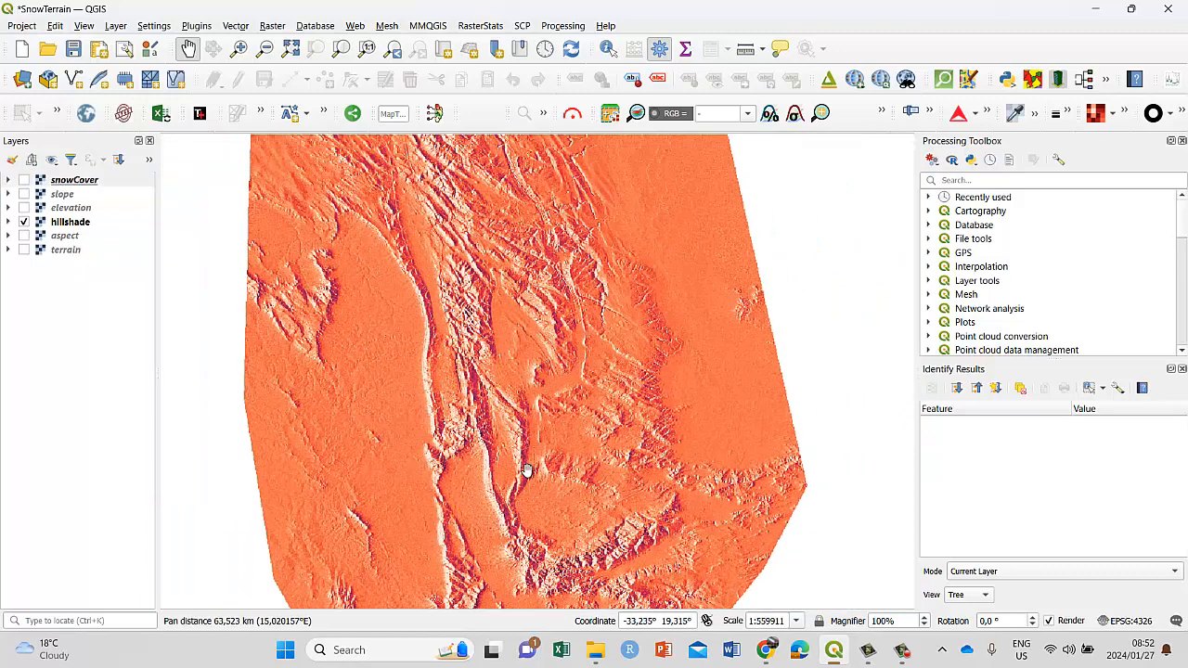
pyautogui.scroll(-1, 538, 403)
pyautogui.scroll(1, 544, 399)
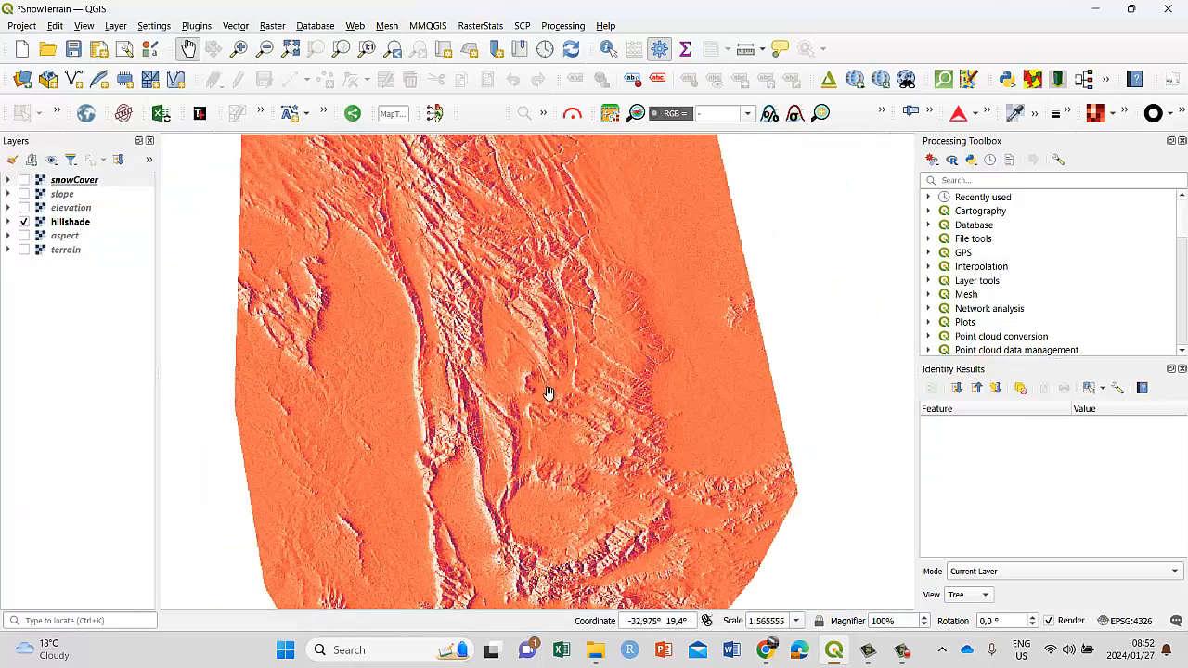
pyautogui.moveTo(548, 394); pyautogui.dragTo(554, 411)
pyautogui.rightClick(75, 221)
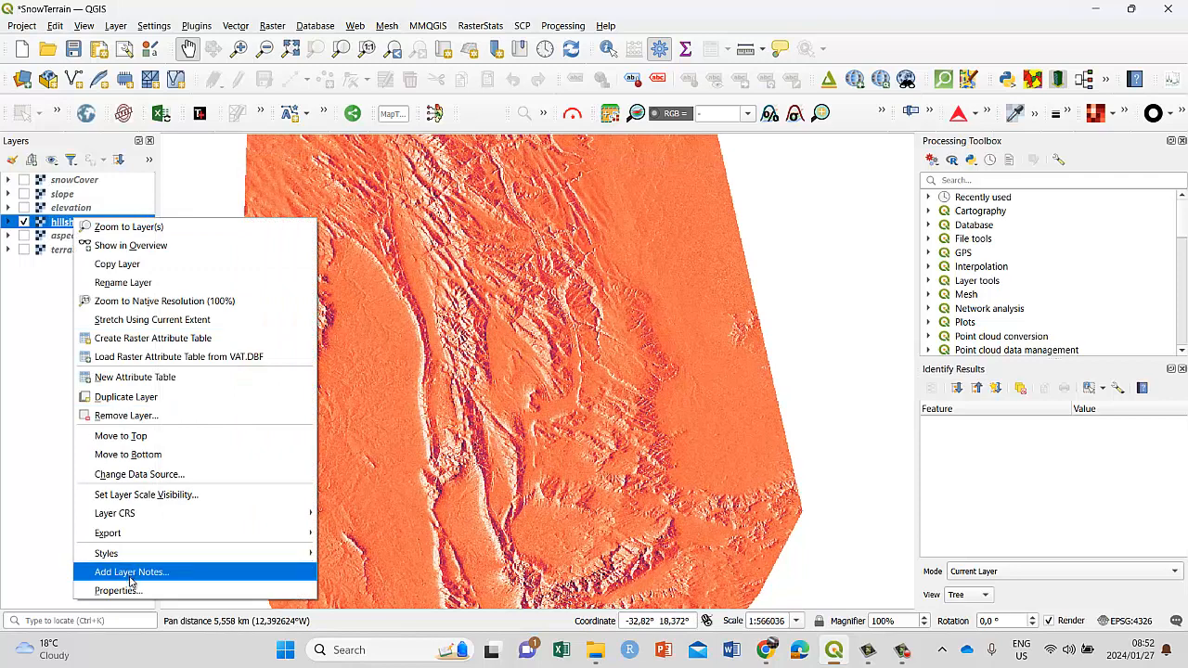
pyautogui.click(125, 590)
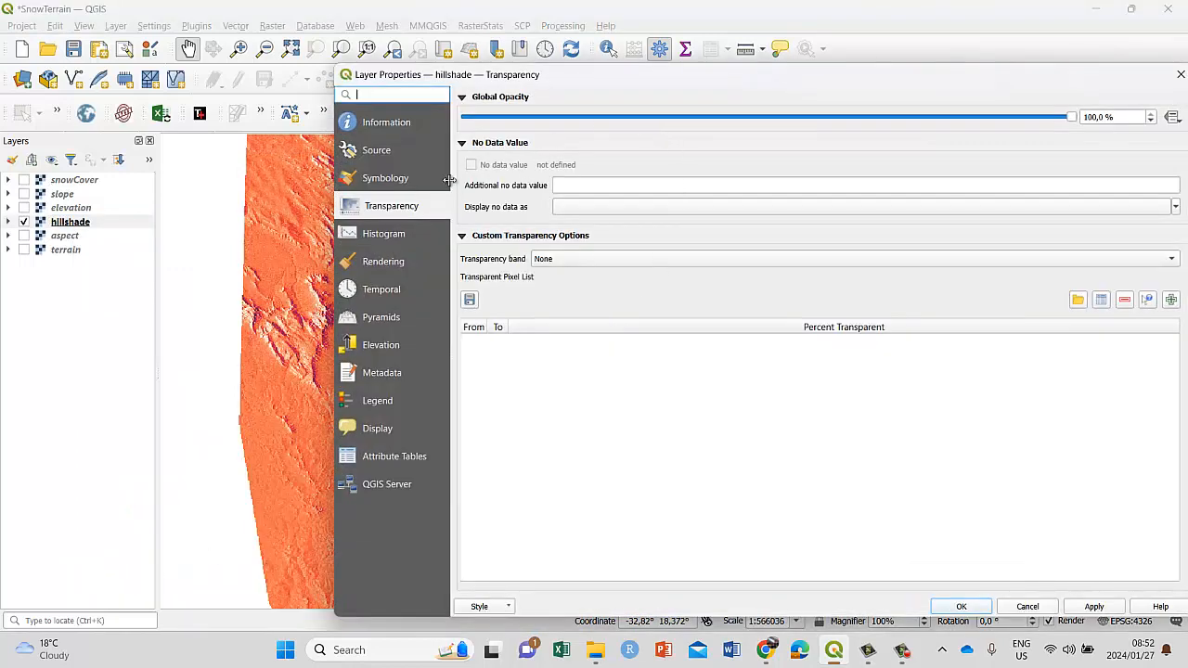
pyautogui.click(408, 180)
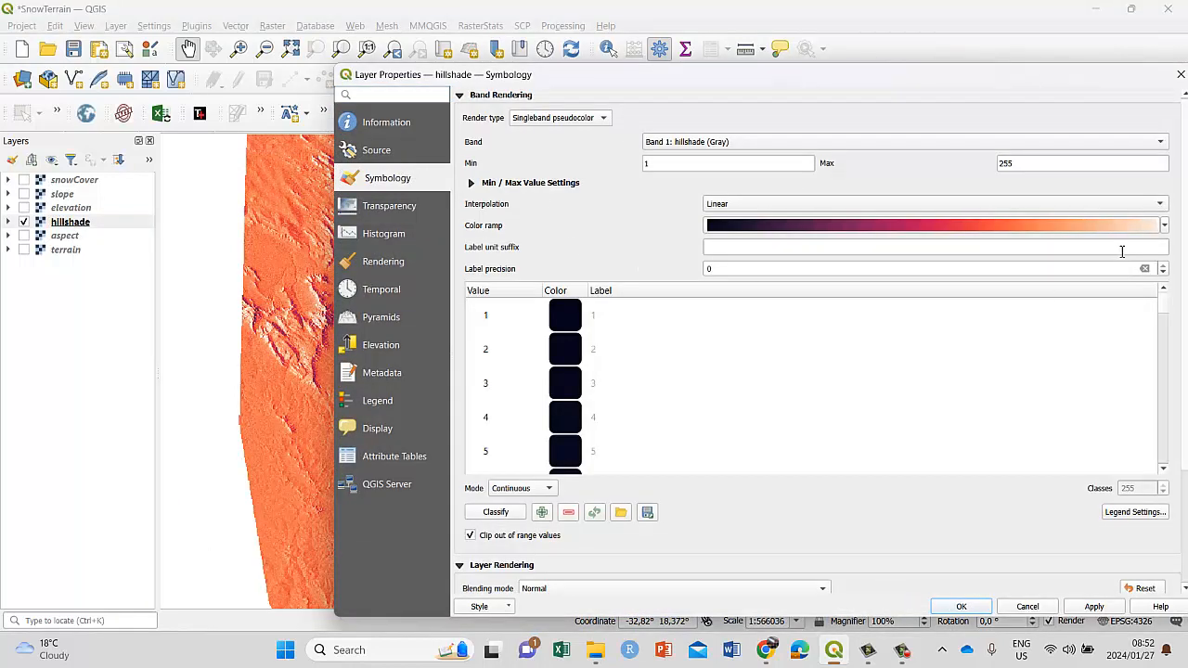
pyautogui.click(1163, 225)
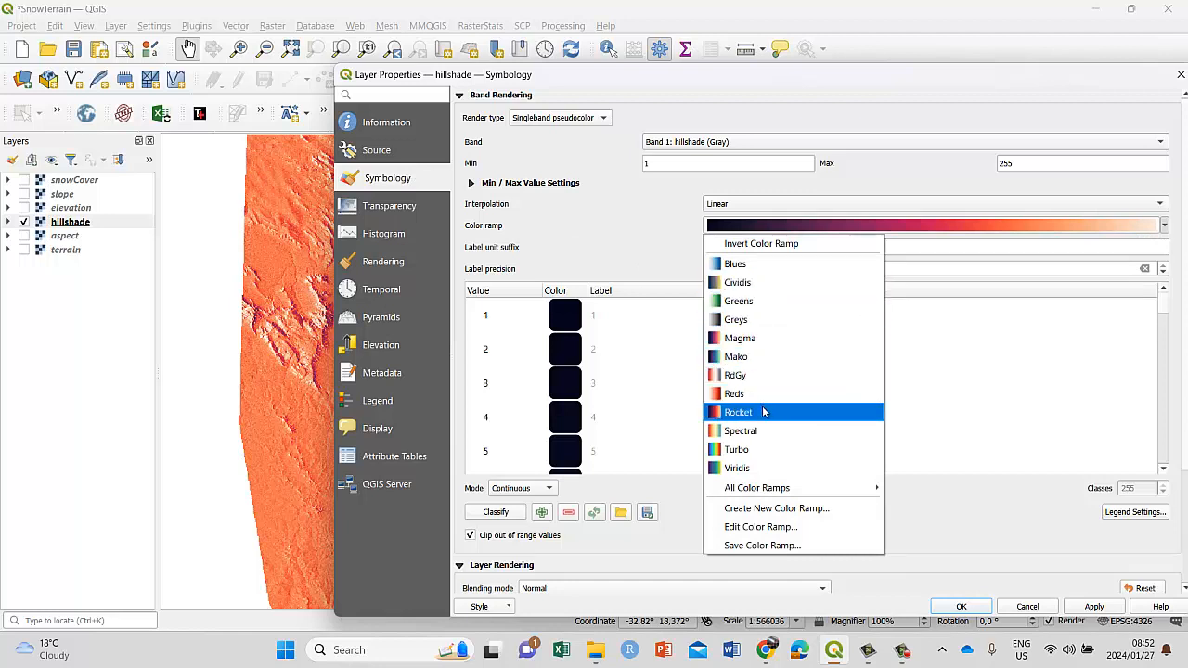
pyautogui.click(744, 468)
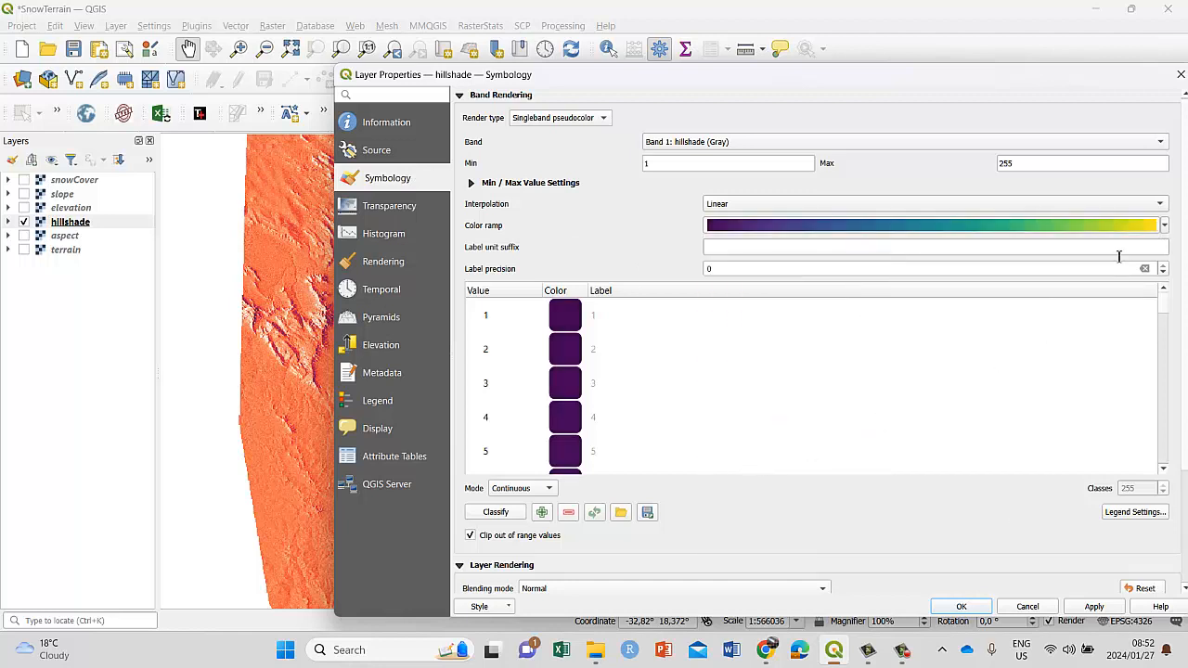
pyautogui.click(1093, 606)
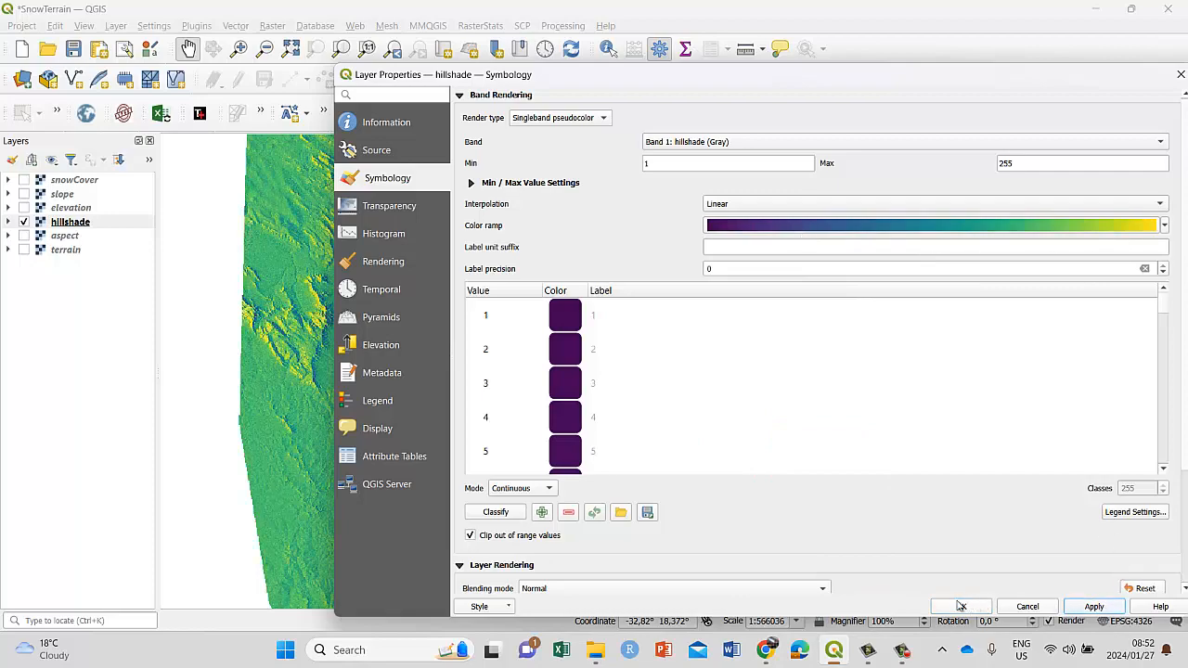
pyautogui.click(961, 606)
# Examine the recolored hillshade's mountain ridges and valleys both up close and at regional scale.
pyautogui.moveTo(509, 448); pyautogui.dragTo(568, 328)
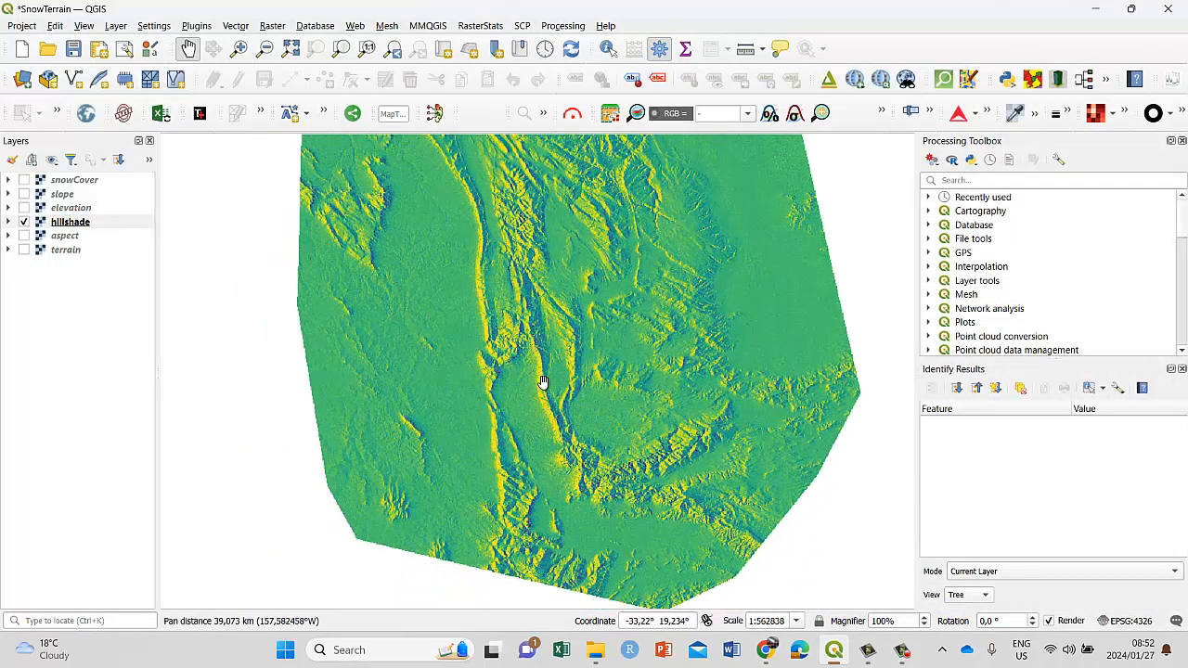
pyautogui.scroll(1, 495, 418)
pyautogui.scroll(2, 496, 419)
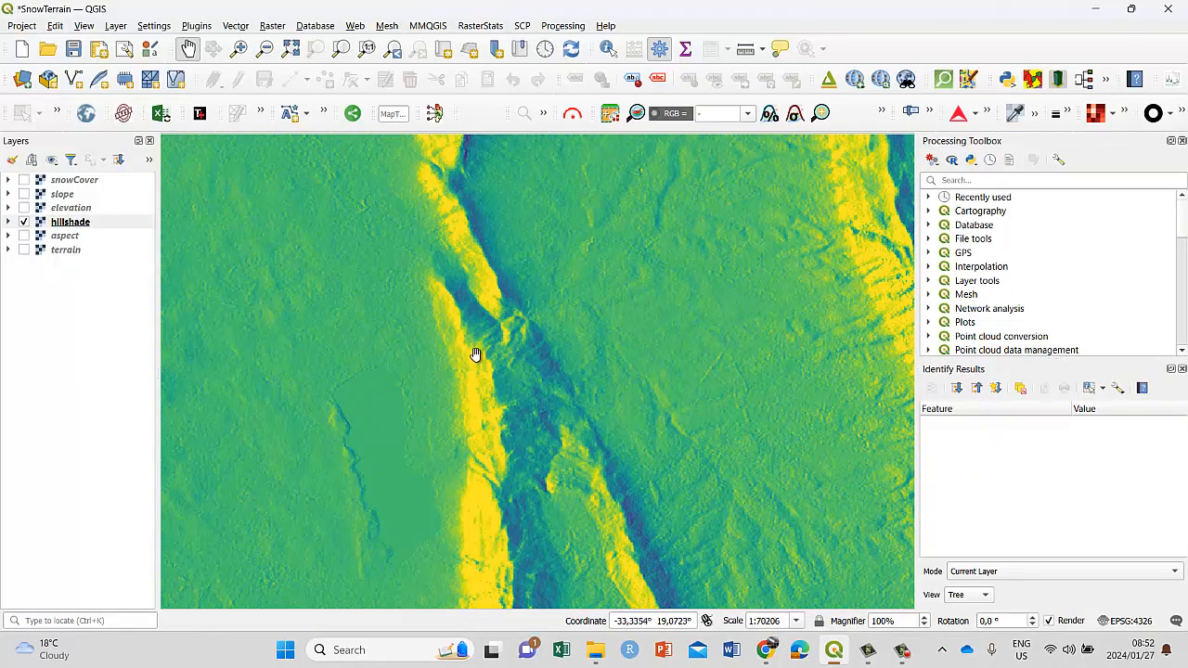
pyautogui.scroll(-2, 478, 362)
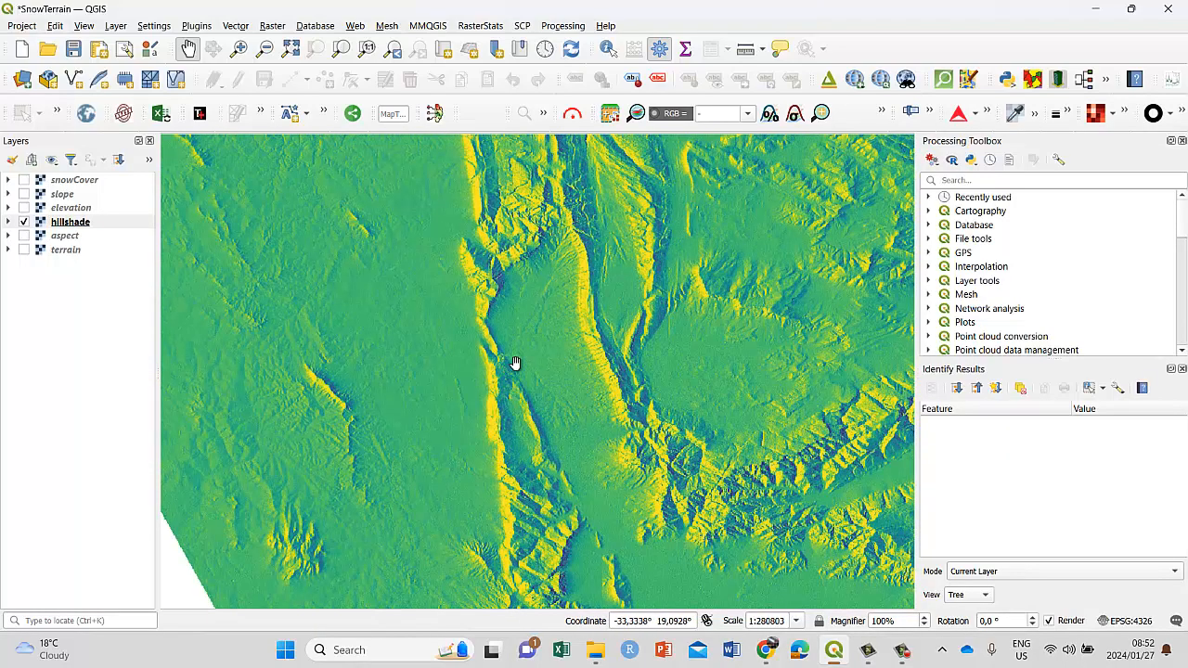
pyautogui.moveTo(615, 345); pyautogui.dragTo(616, 417)
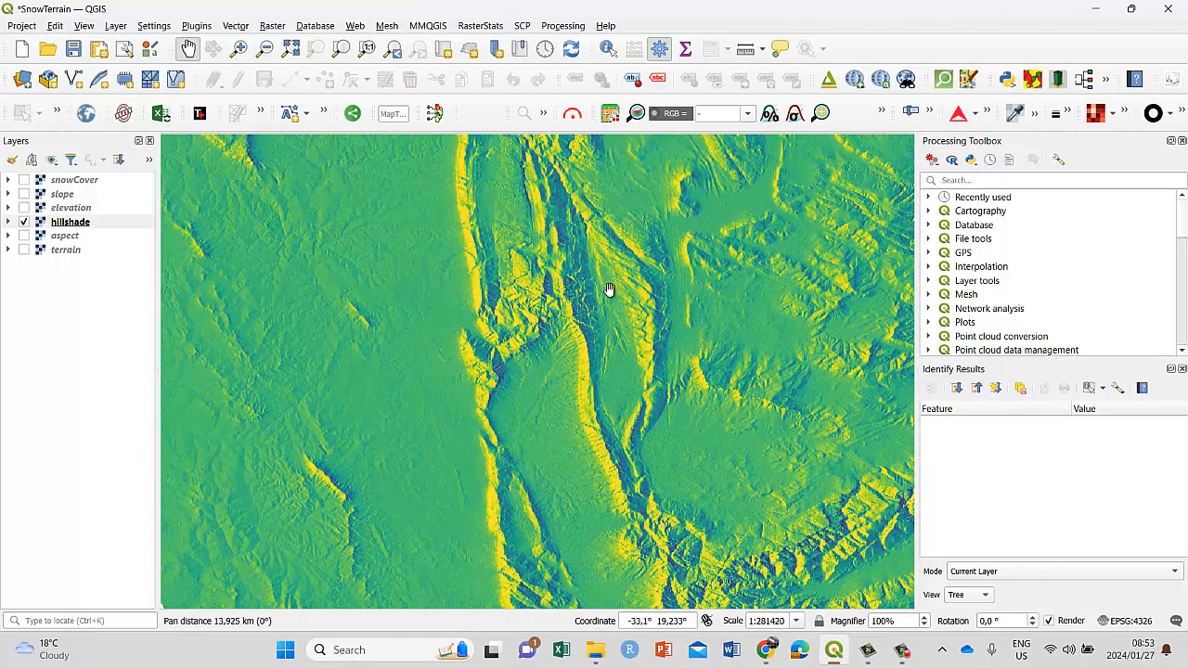
pyautogui.moveTo(604, 360); pyautogui.dragTo(575, 275)
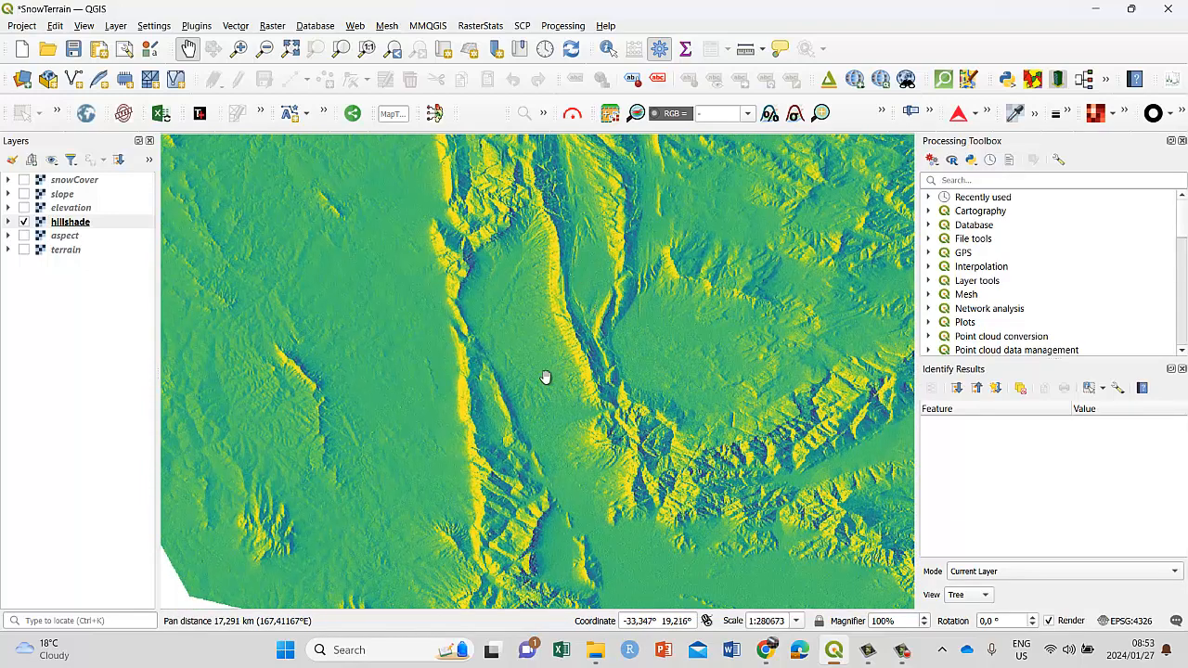
# Compare the snowCover overlay with the hillshade around the mountain snow patches, switching snowCover on and off.
pyautogui.click(25, 181)
pyautogui.click(25, 181)
pyautogui.scroll(1, 462, 383)
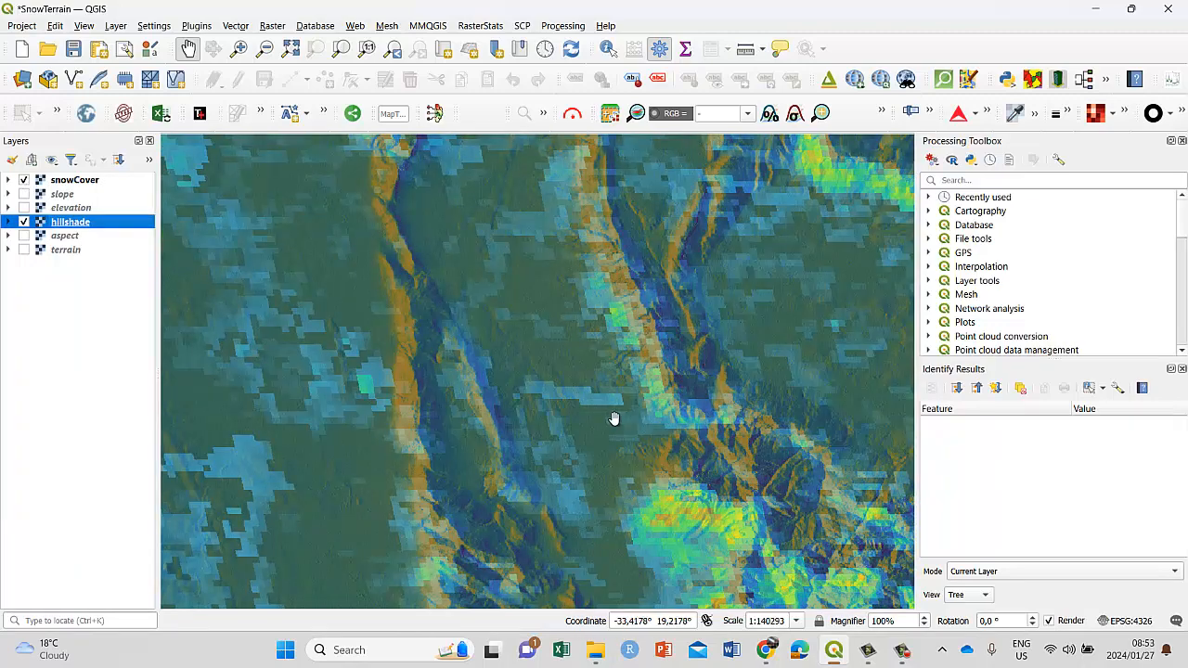
pyautogui.scroll(1, 708, 465)
pyautogui.moveTo(736, 474); pyautogui.dragTo(459, 297)
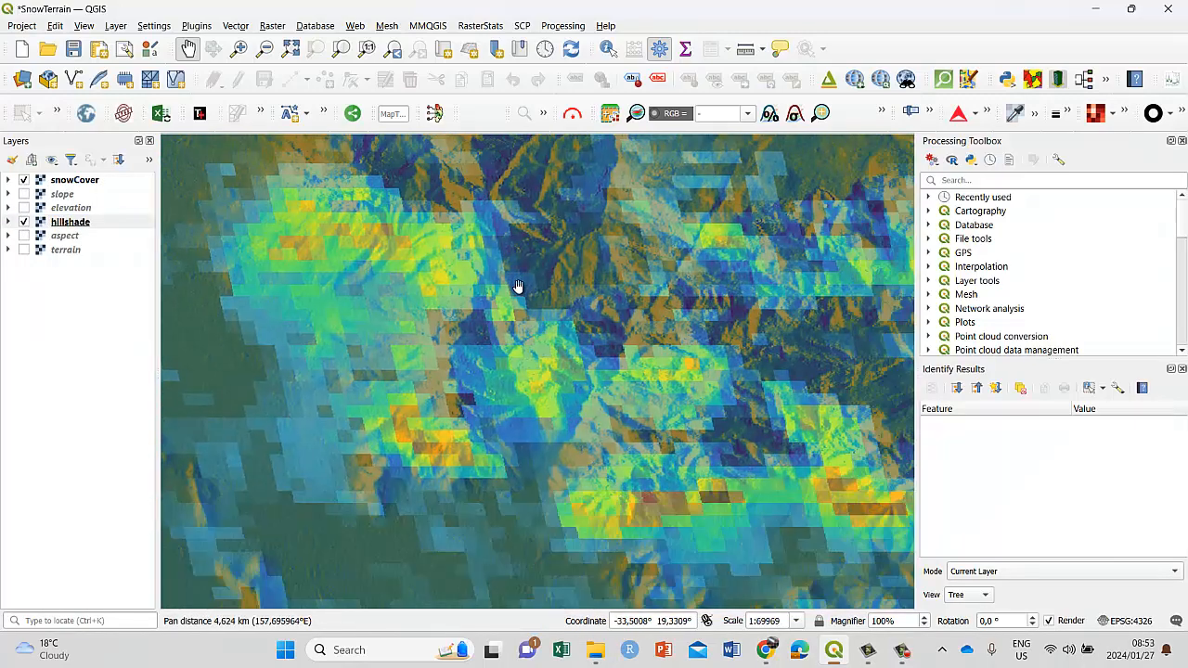
pyautogui.click(23, 180)
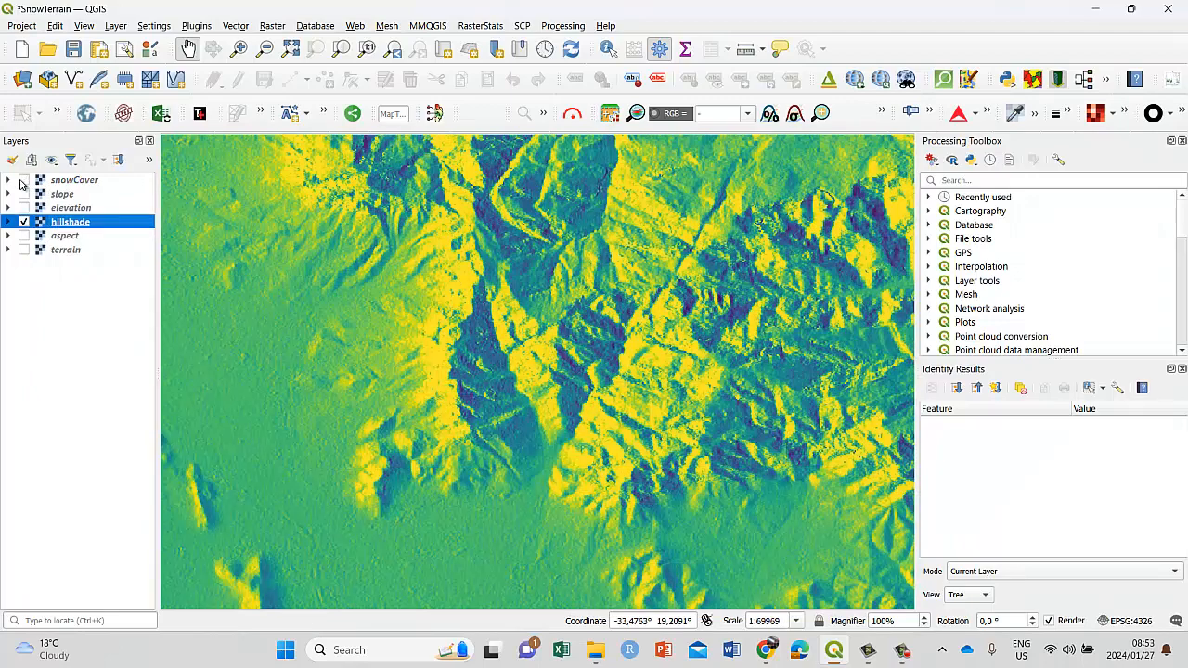
# Compare the hillshade with and without the snowCover overlay, leaving snowCover visible.
pyautogui.click(23, 180)
pyautogui.click(24, 180)
pyautogui.click(24, 180)
# In snowCover's symbology properties, set the color of the highest class, value 417, to bright red #fa0920.
pyautogui.click(53, 181)
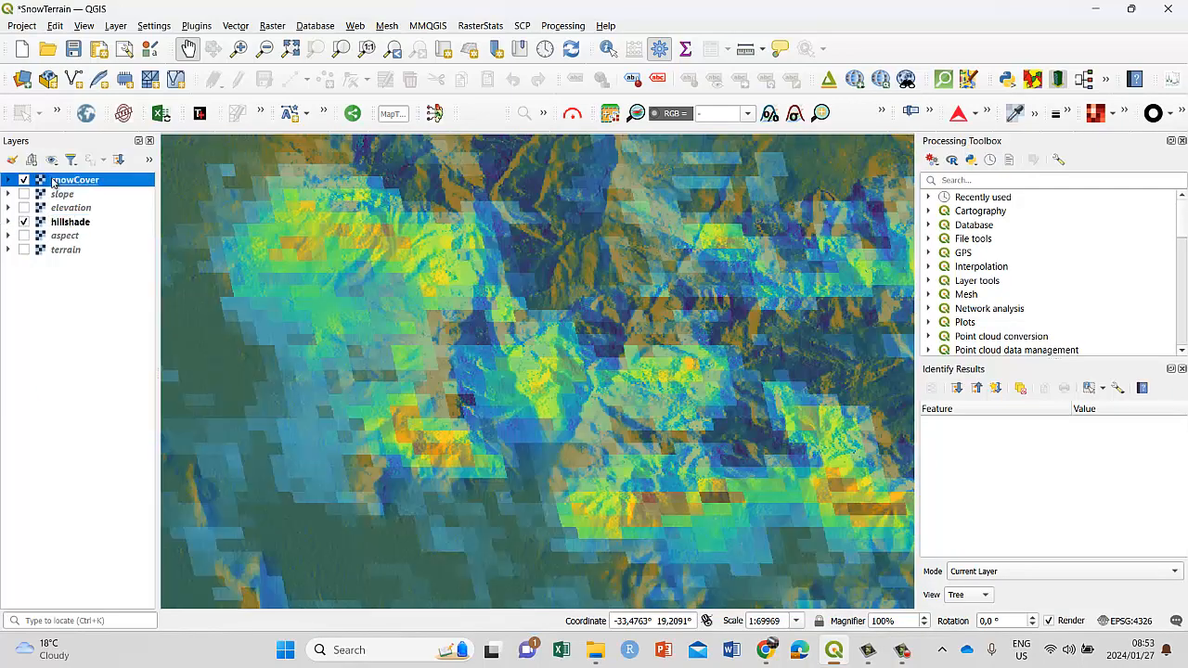
pyautogui.rightClick(53, 181)
pyautogui.click(132, 530)
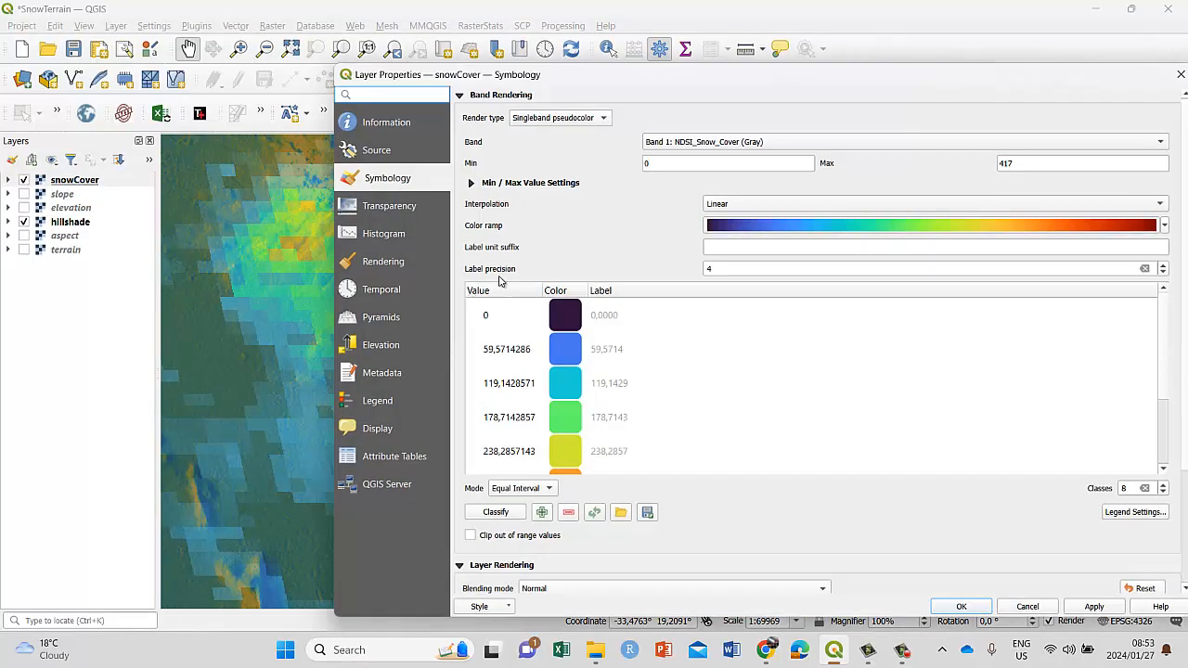
pyautogui.scroll(-1, 610, 402)
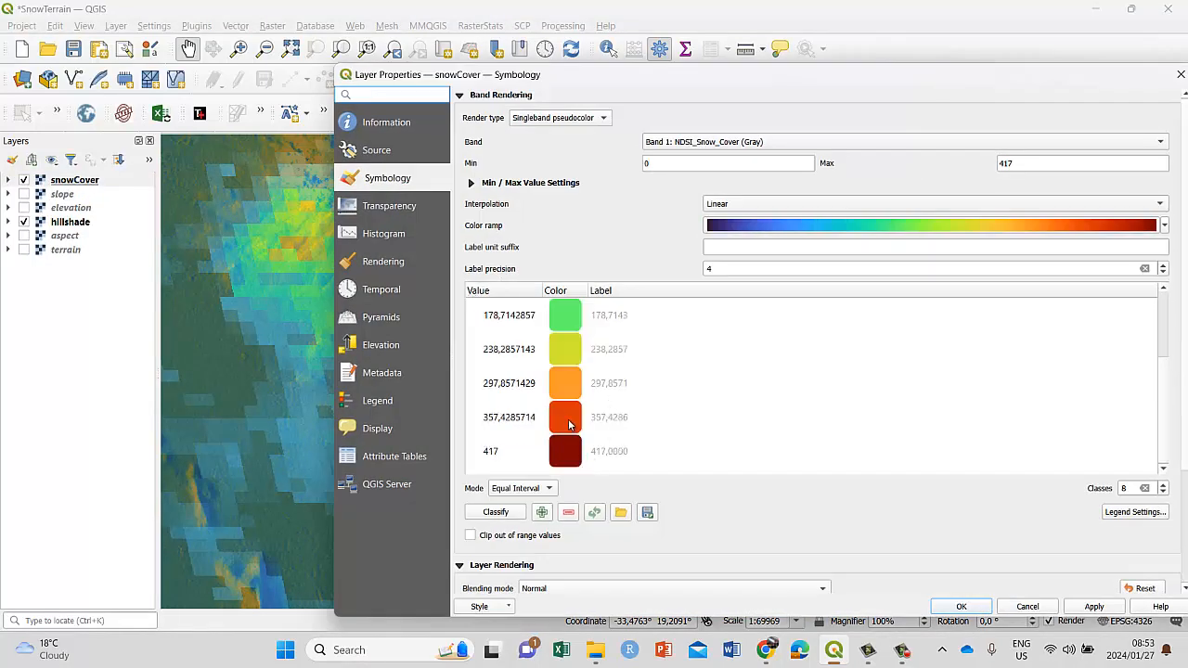
pyautogui.click(570, 425)
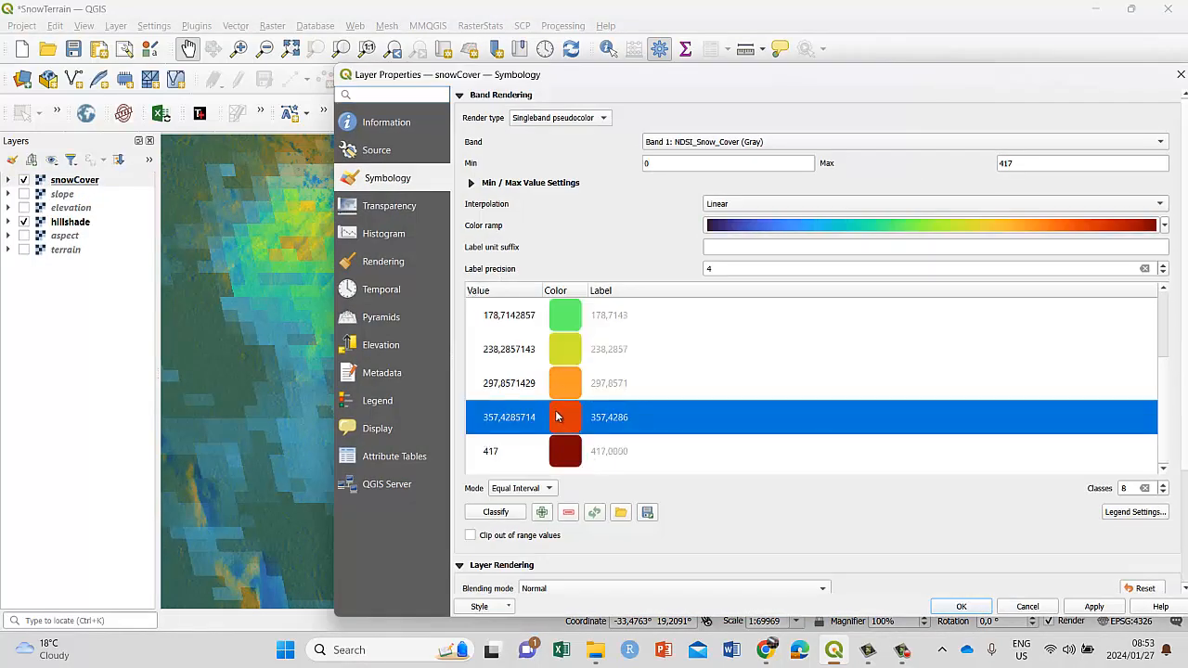
pyautogui.doubleClick(561, 451)
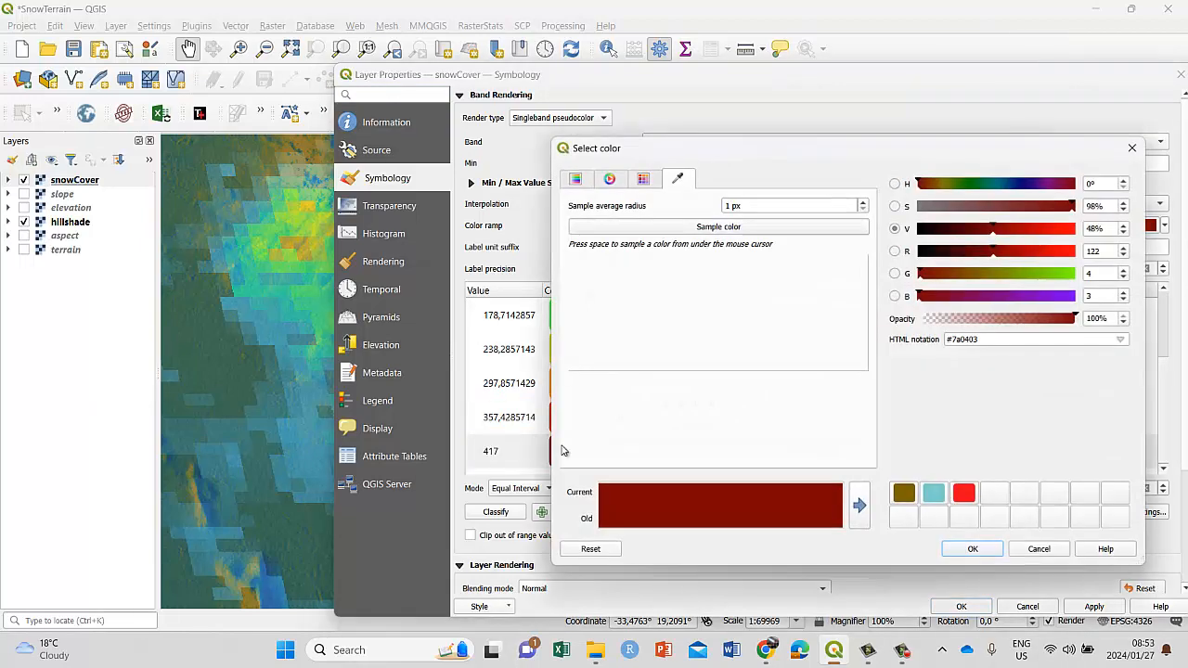
pyautogui.click(970, 499)
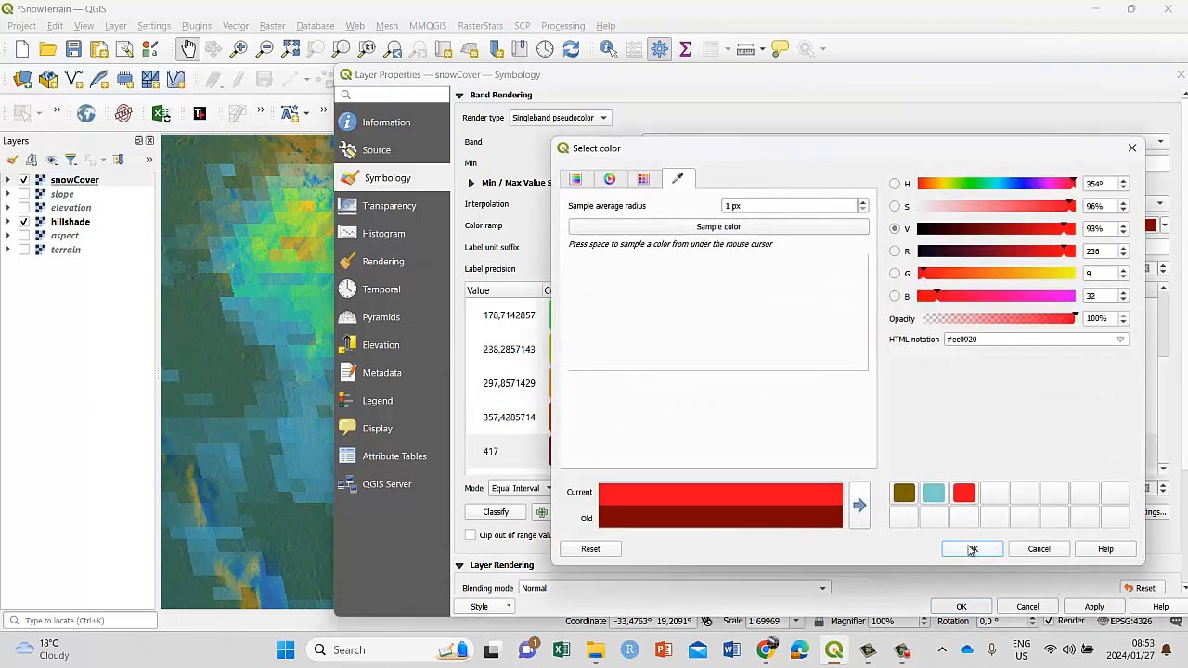
pyautogui.click(1074, 251)
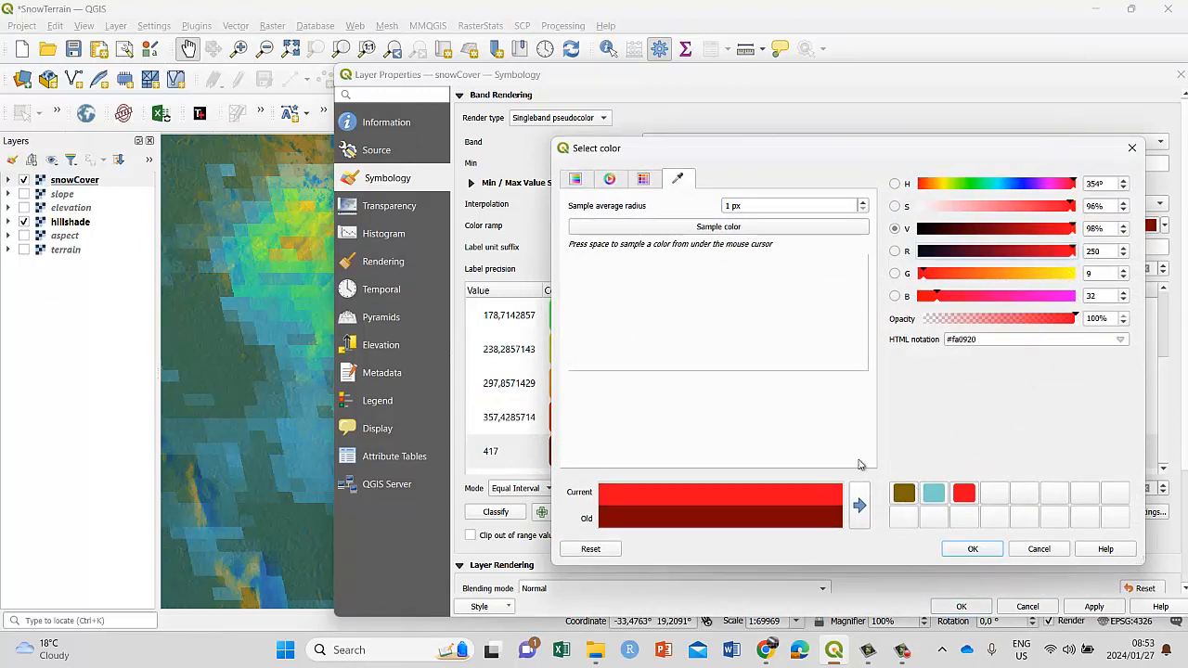
pyautogui.click(972, 548)
# Recolor the 357,4285714 class with the saved red custom color and apply the snowCover symbology.
pyautogui.click(562, 421)
pyautogui.doubleClick(562, 422)
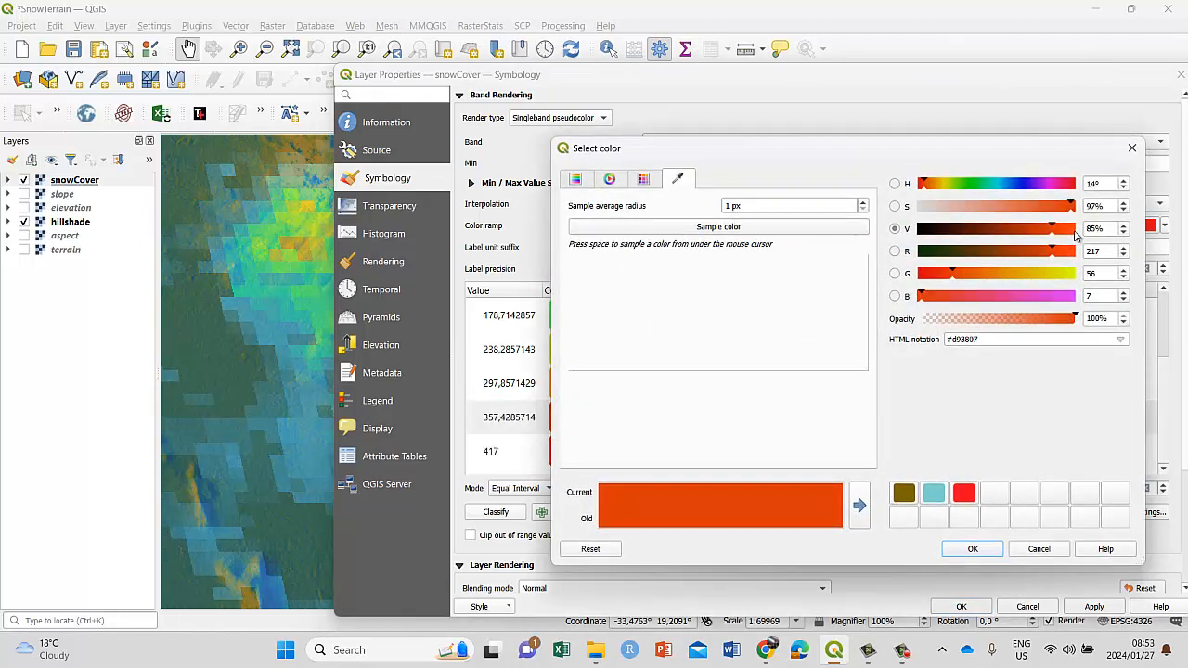
pyautogui.click(1075, 231)
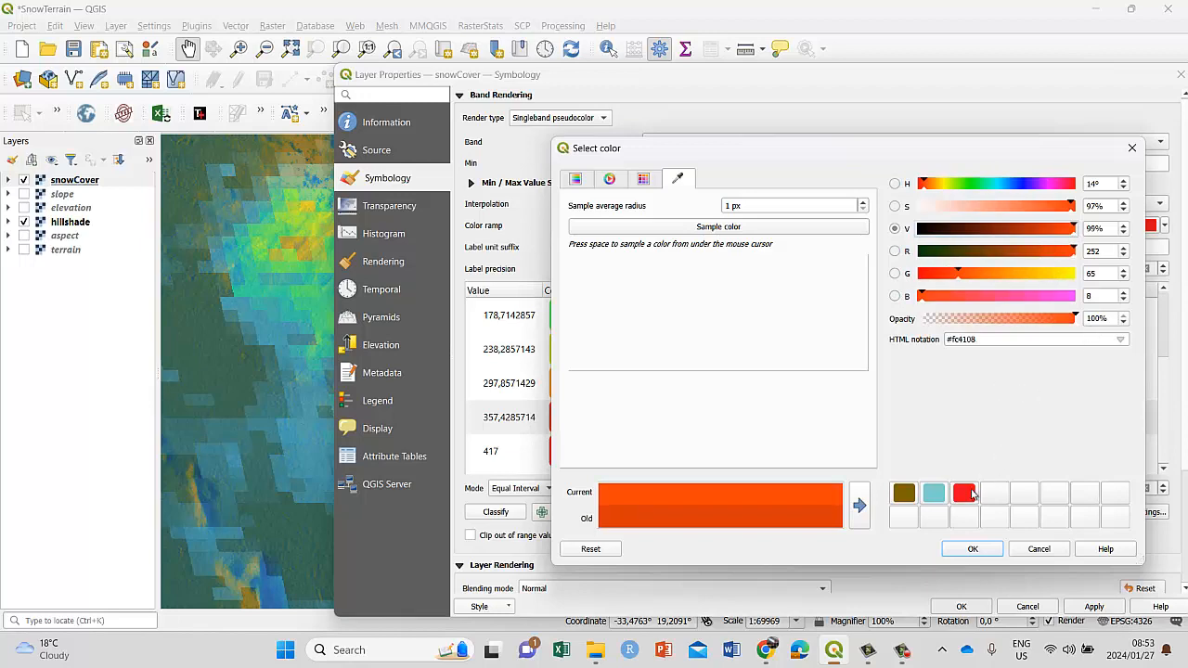
pyautogui.click(964, 494)
pyautogui.click(973, 548)
pyautogui.click(1073, 606)
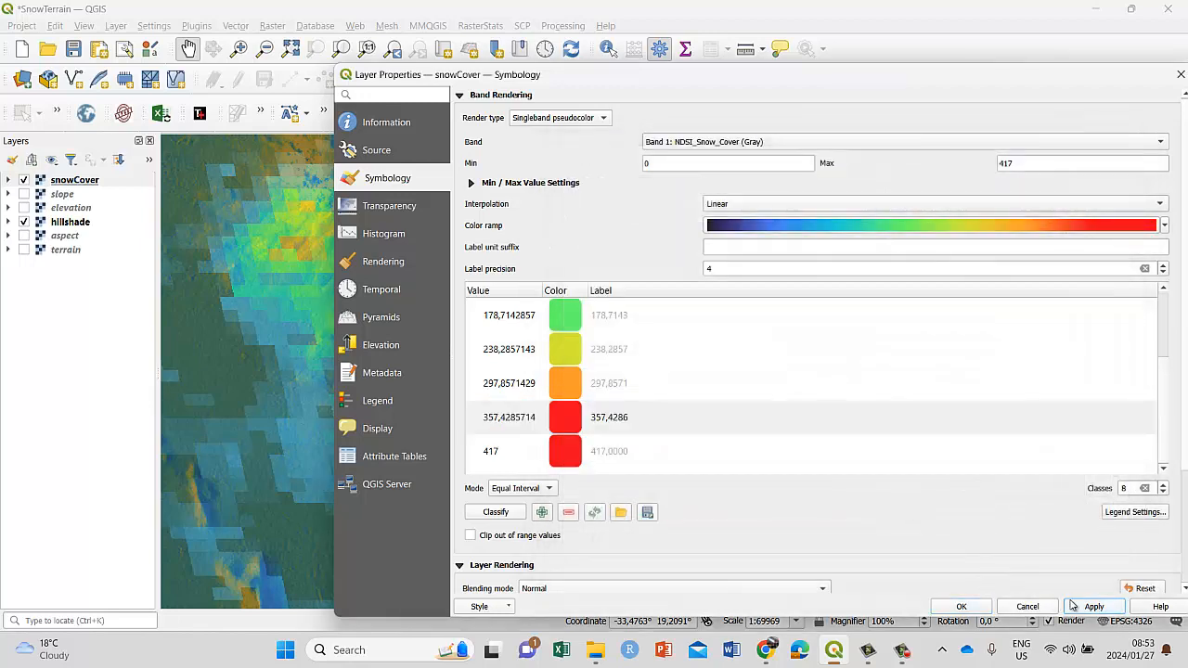
# Change the 297,8571429 class to blue #2c48fe and store that blue as a custom color.
pyautogui.doubleClick(563, 388)
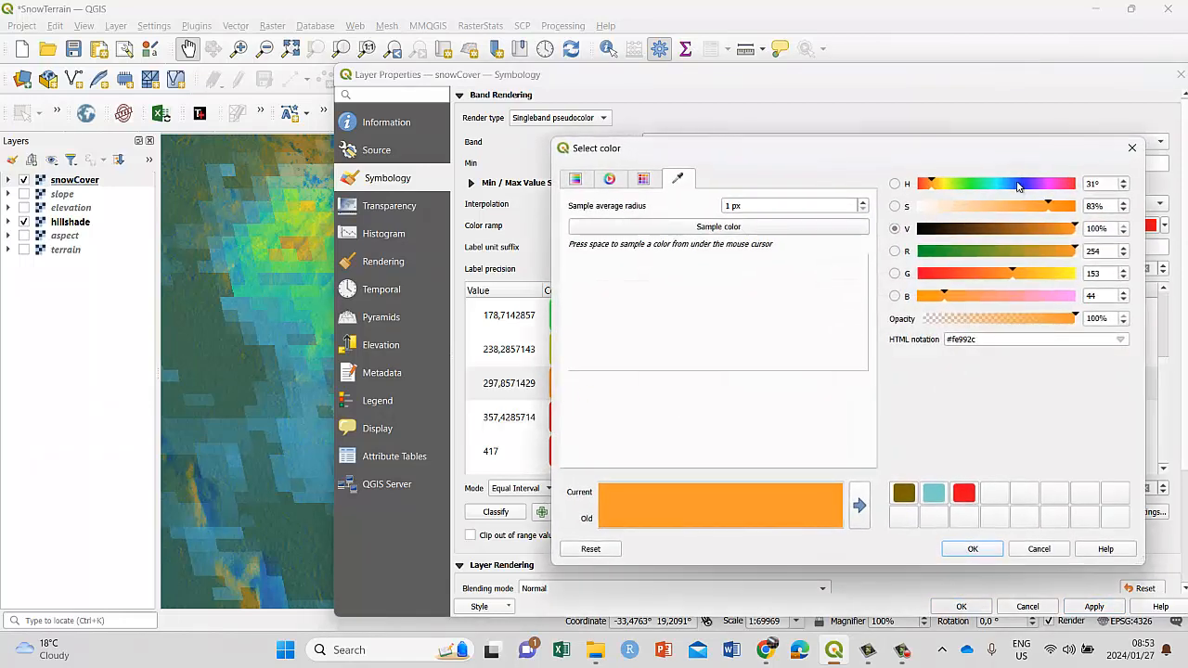
pyautogui.click(1018, 185)
pyautogui.click(859, 505)
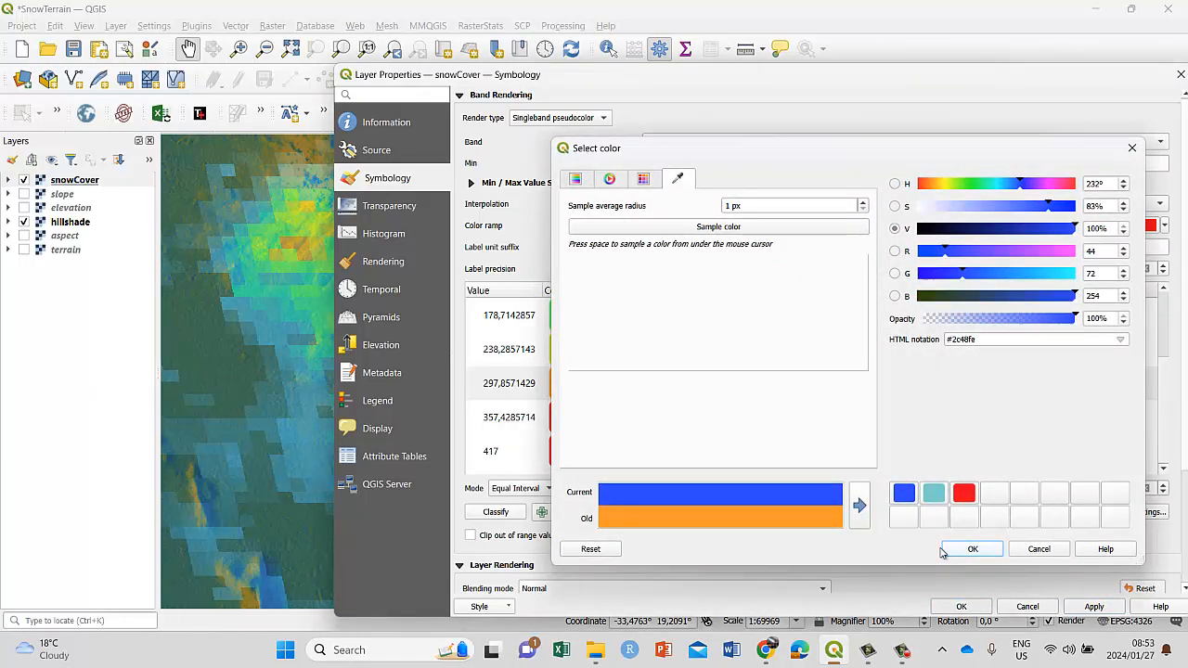
pyautogui.click(965, 548)
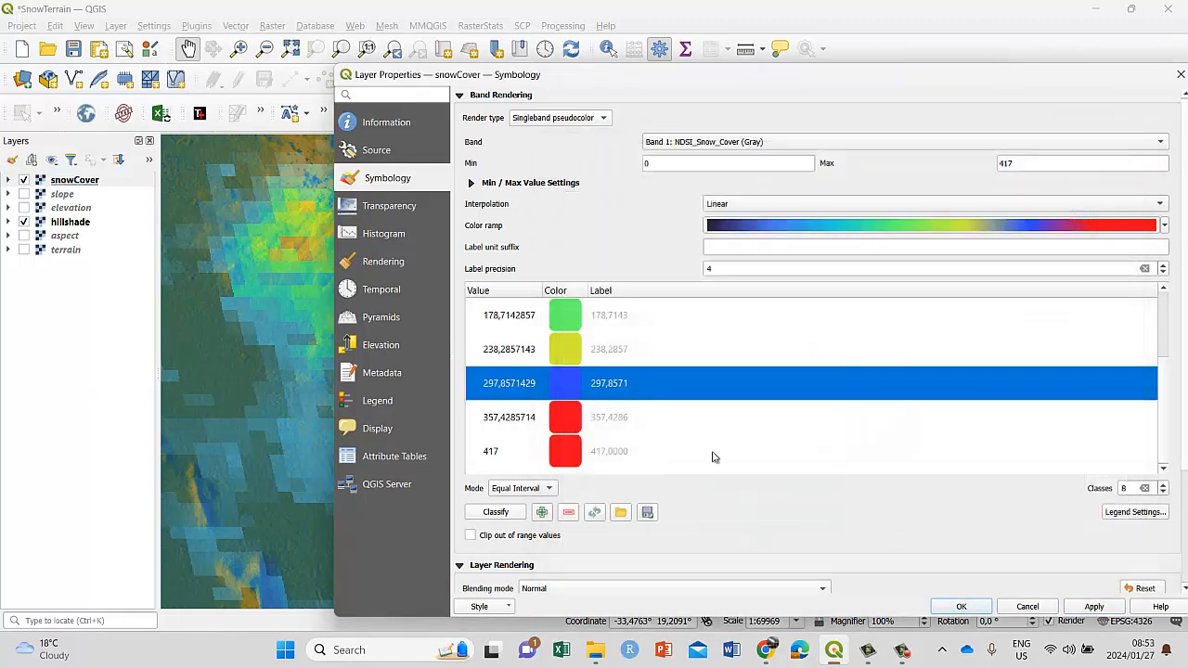
# Recolor the 238,2857143 class with the saved blue, apply and close the properties, and check snowCover with hillshade off and on.
pyautogui.click(568, 351)
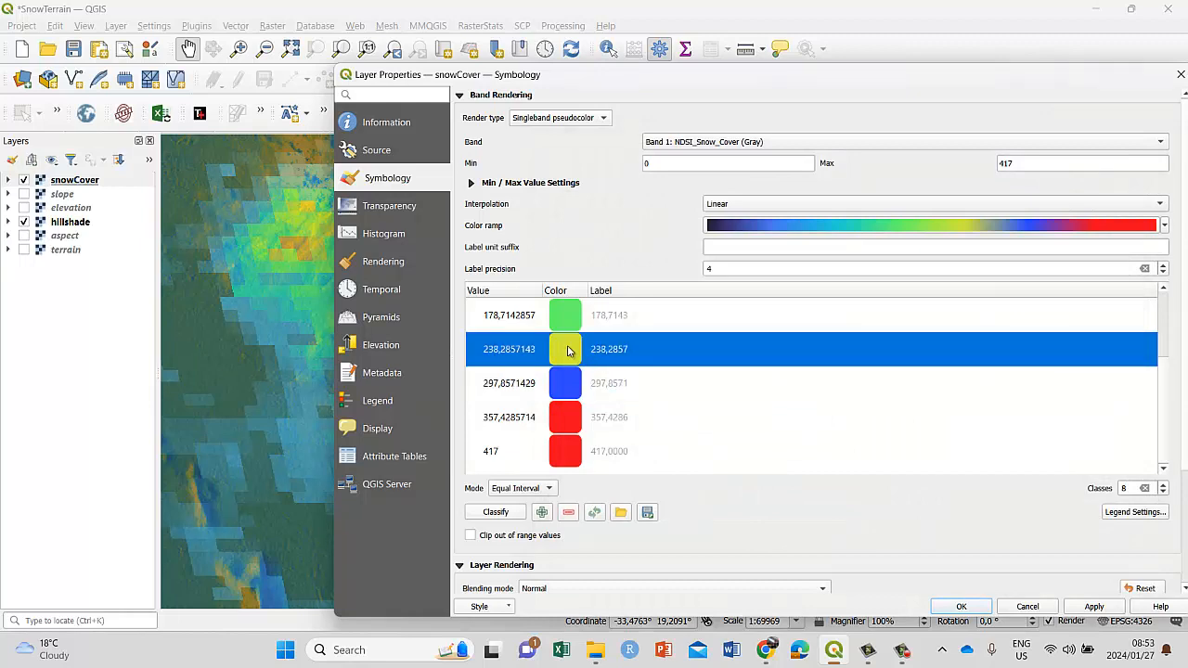
pyautogui.doubleClick(568, 351)
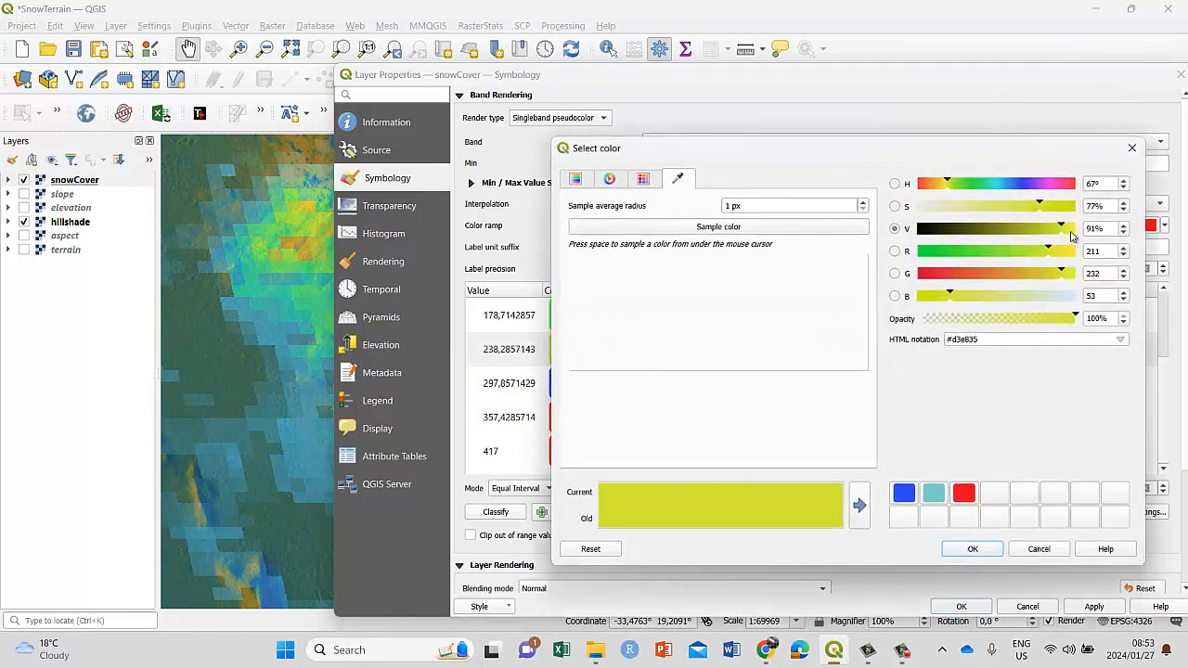
pyautogui.click(905, 493)
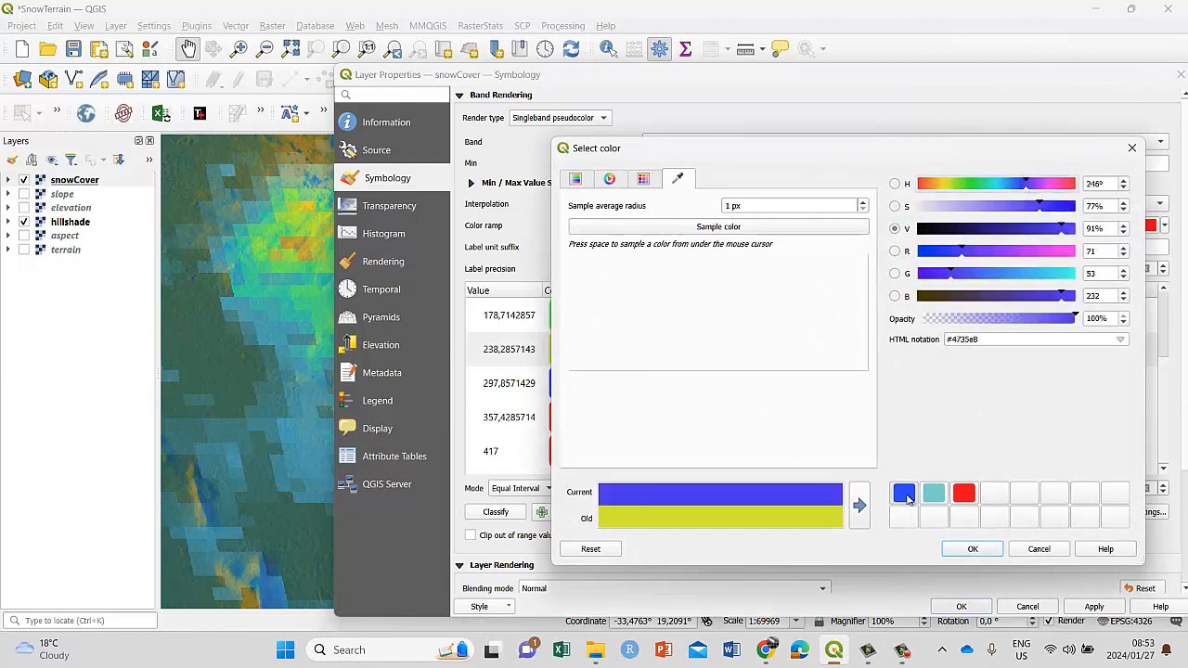
pyautogui.click(973, 548)
pyautogui.click(1092, 606)
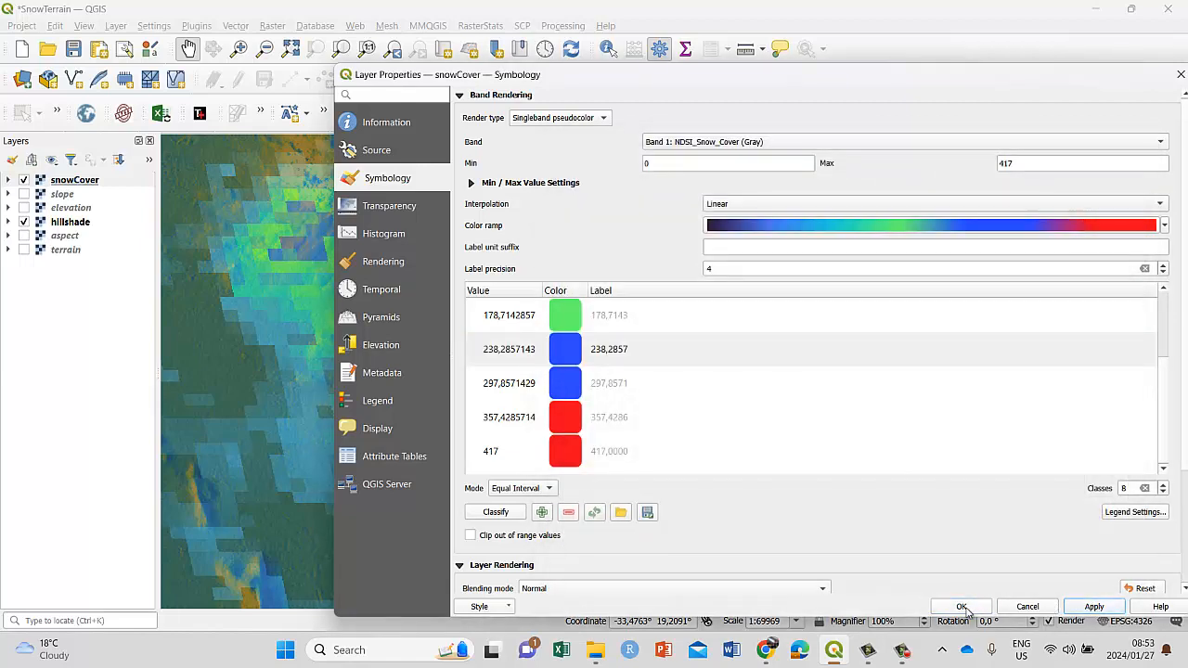
pyautogui.click(962, 606)
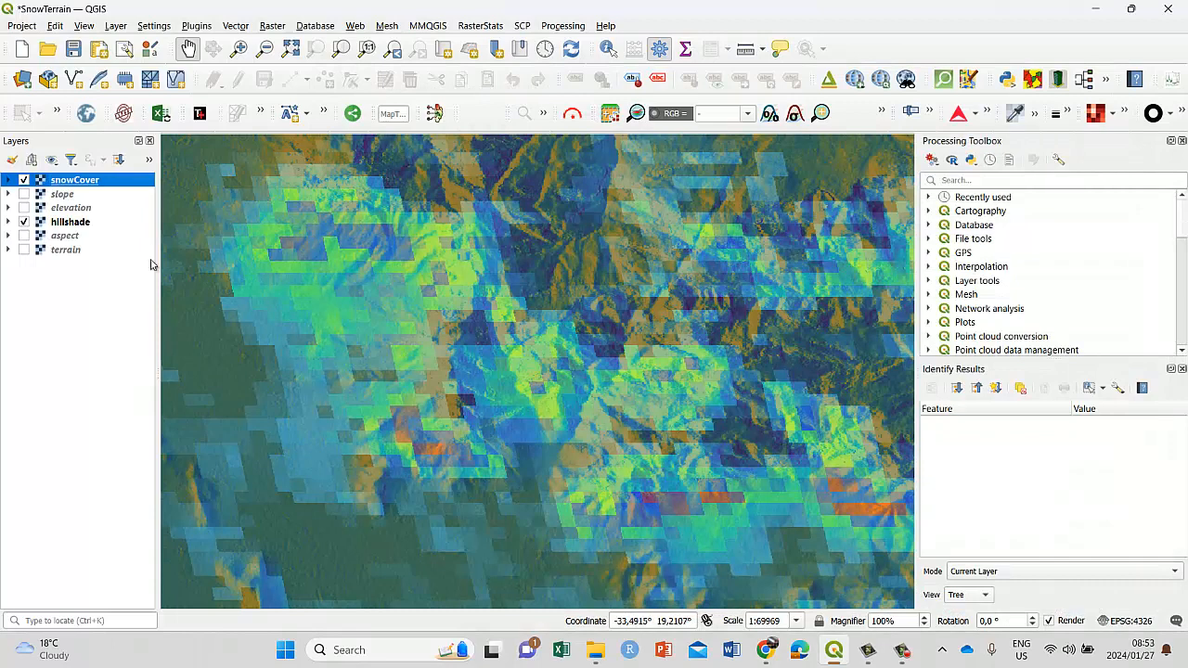
pyautogui.click(24, 222)
pyautogui.click(24, 222)
# Reopen snowCover's symbology properties and switch the classification mode to Quantile.
pyautogui.rightClick(74, 181)
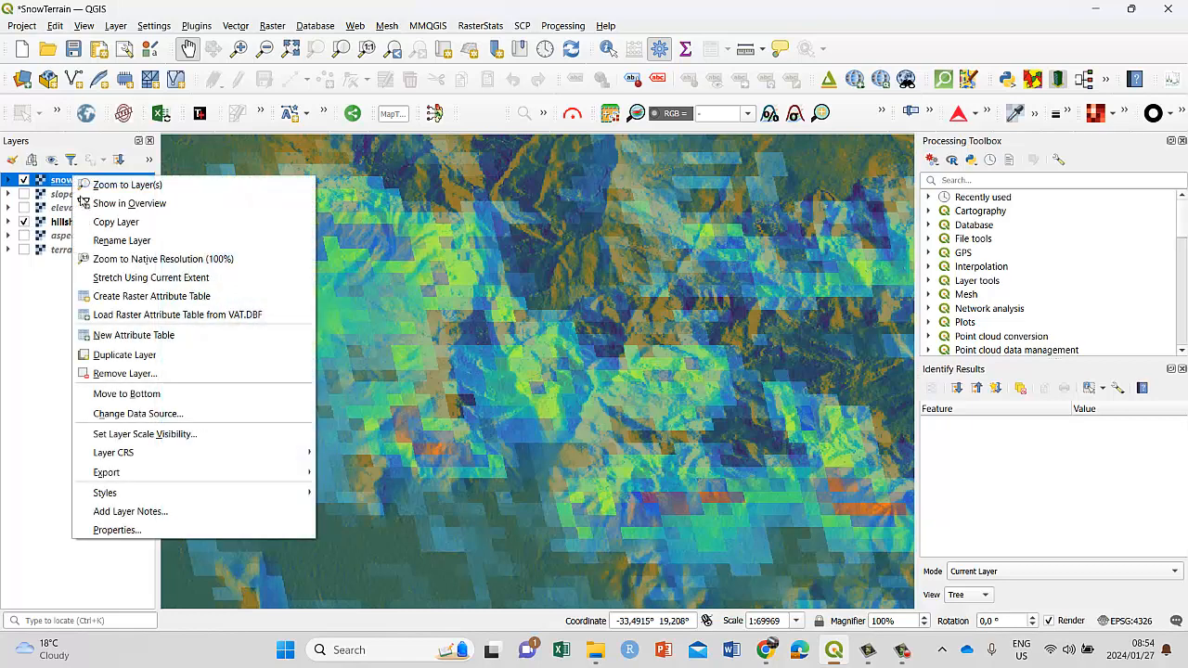
pyautogui.click(164, 534)
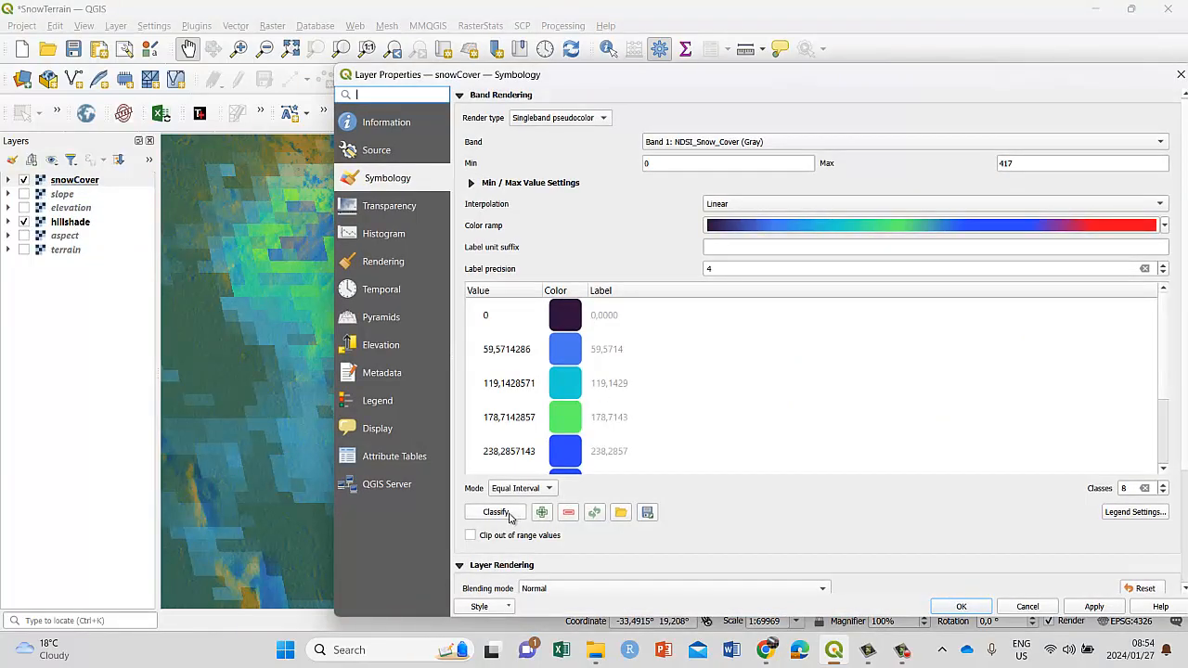
pyautogui.click(515, 514)
pyautogui.click(547, 488)
pyautogui.click(518, 506)
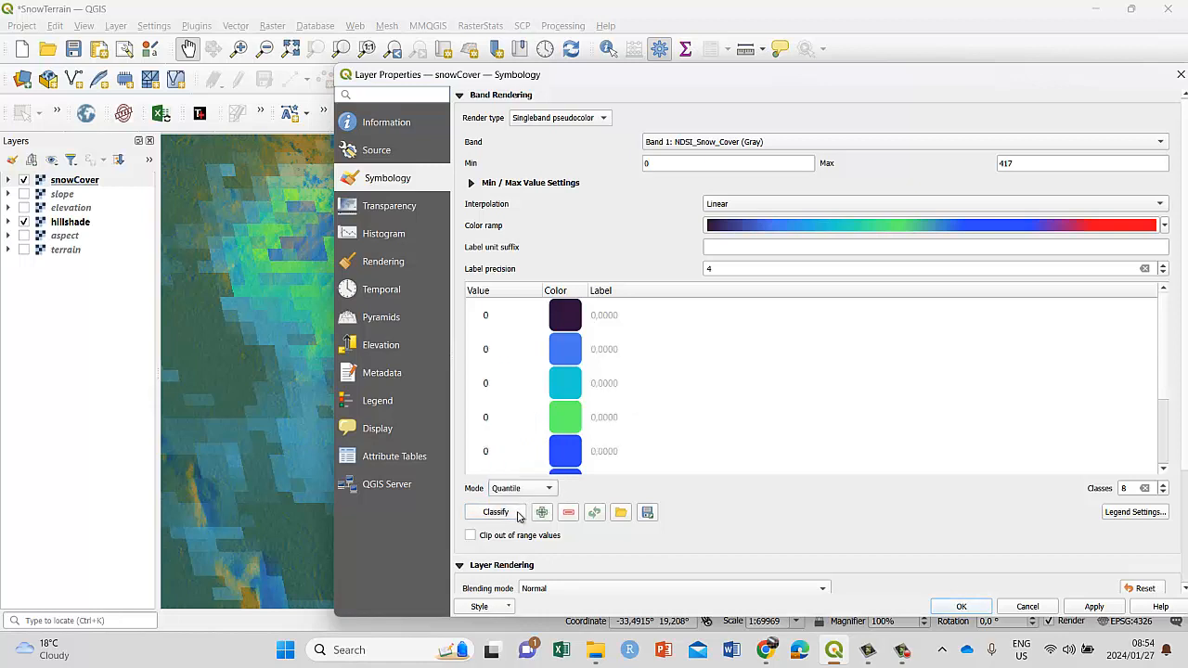
# Set the snowCover classification to 5 classes, reclassify, apply it and close the properties.
pyautogui.moveTo(1125, 490); pyautogui.dragTo(1109, 490)
pyautogui.write('5')
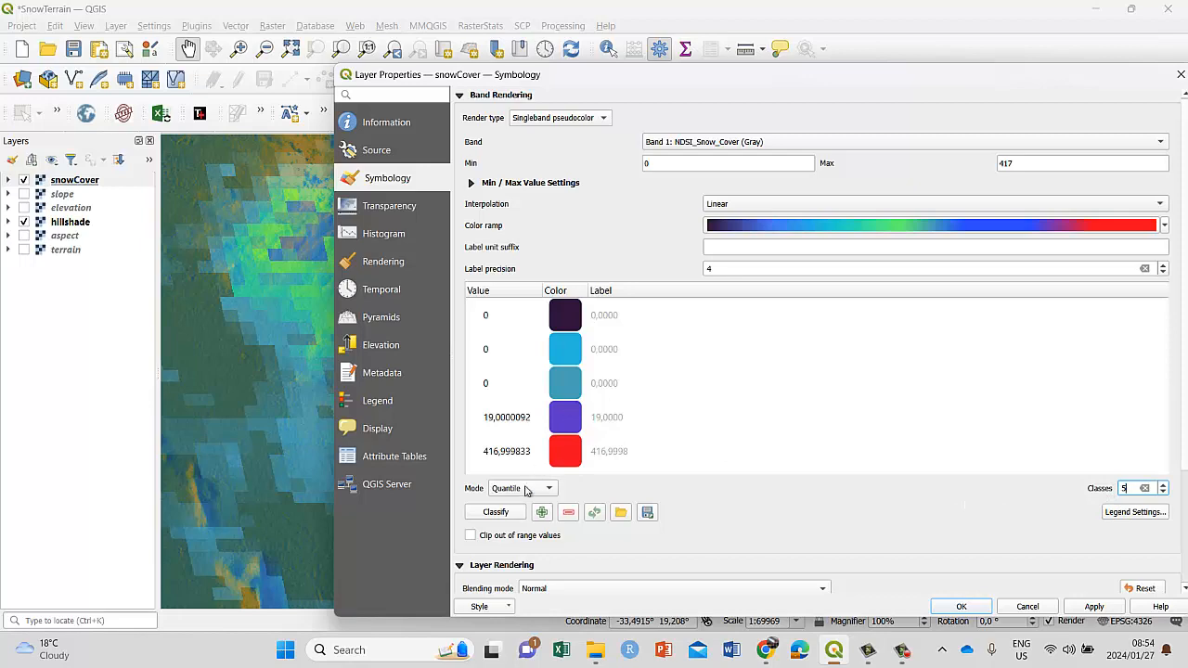
pyautogui.click(498, 515)
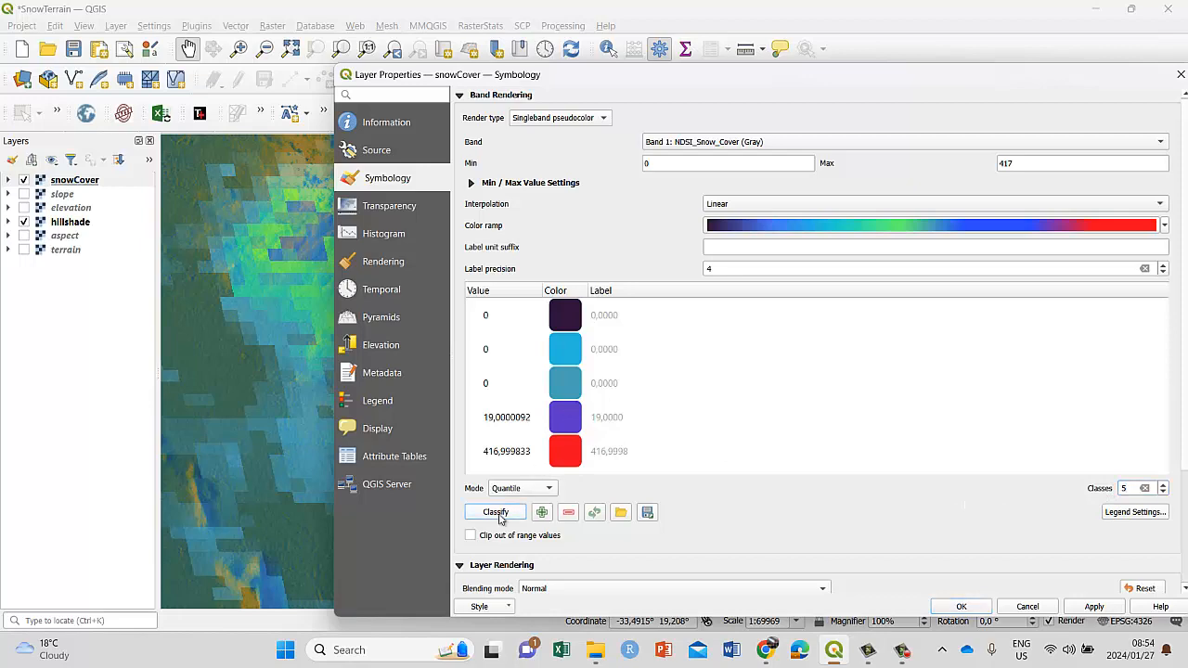
pyautogui.click(1086, 607)
pyautogui.click(961, 607)
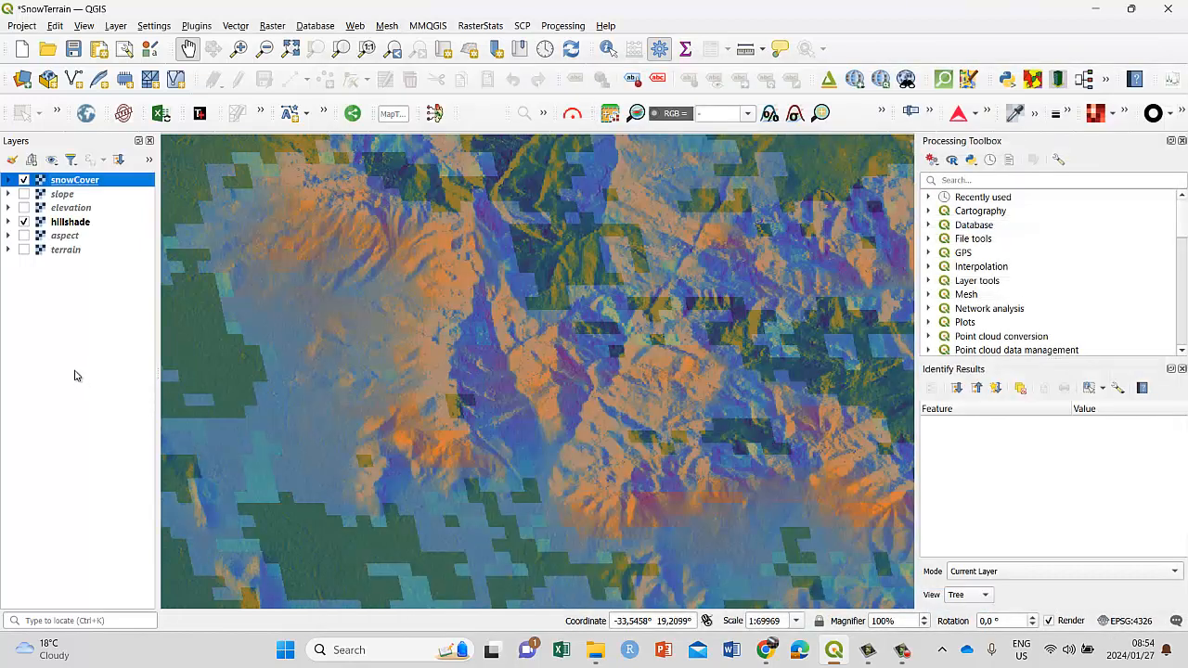
# Compare the reclassified snowCover with the hillshade by hiding and showing each layer in turn.
pyautogui.click(24, 180)
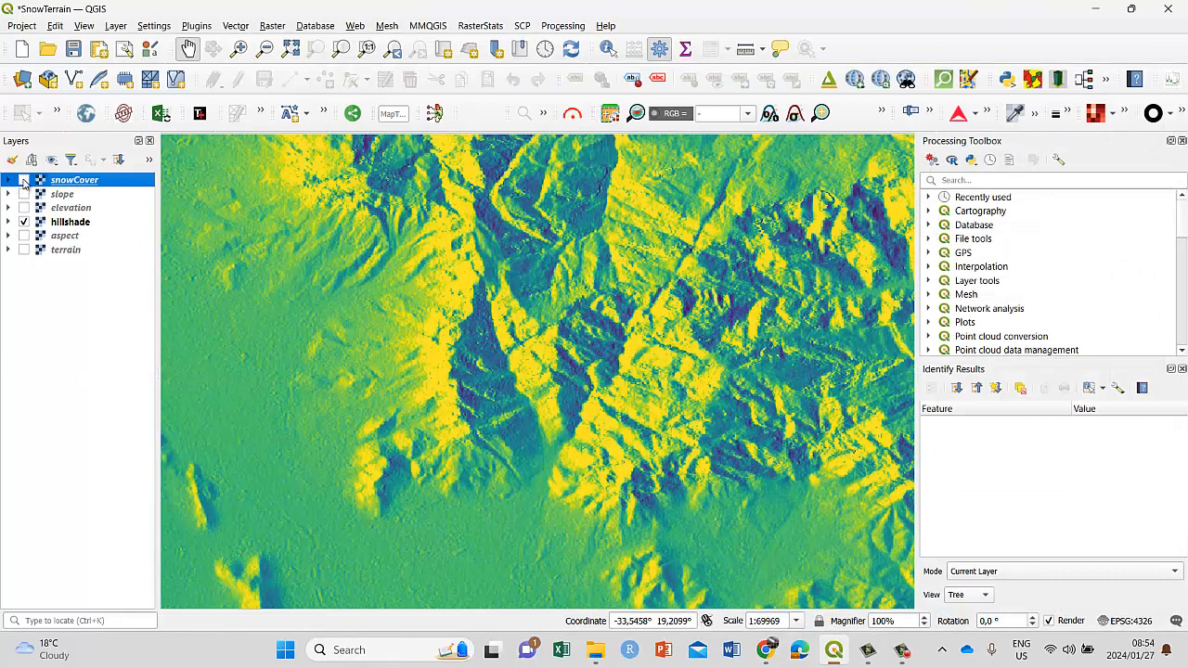
pyautogui.click(24, 180)
pyautogui.click(24, 221)
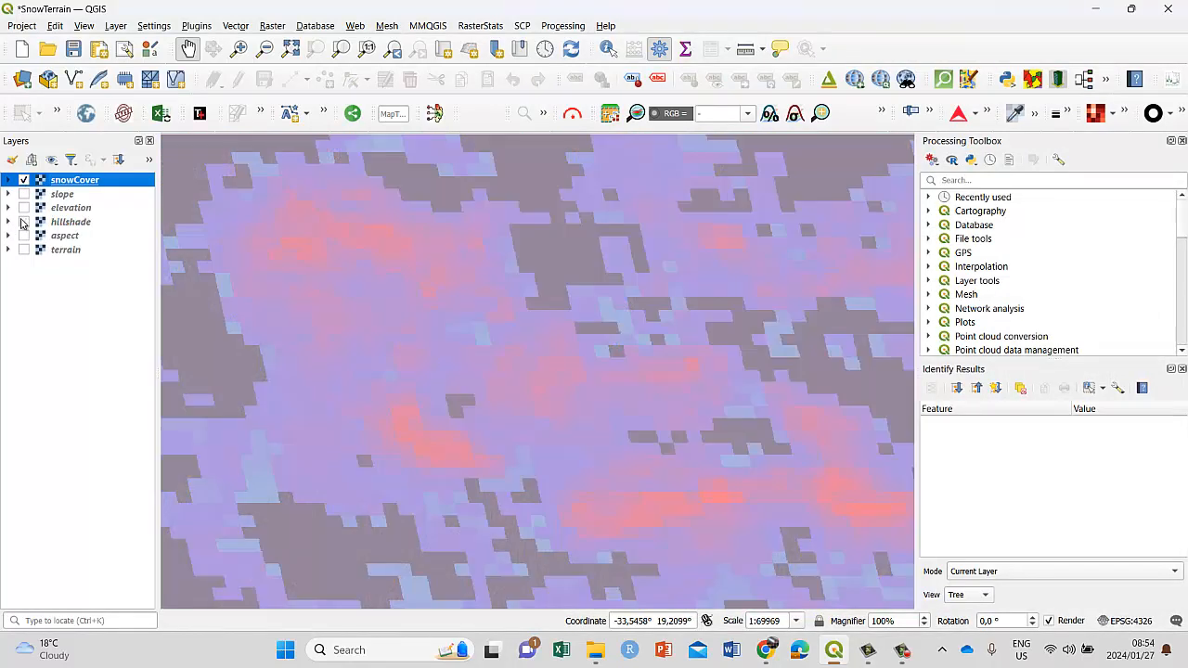
pyautogui.click(24, 222)
# Reopen snowCover's symbology properties and set the classification mode to Equal Interval.
pyautogui.rightClick(65, 181)
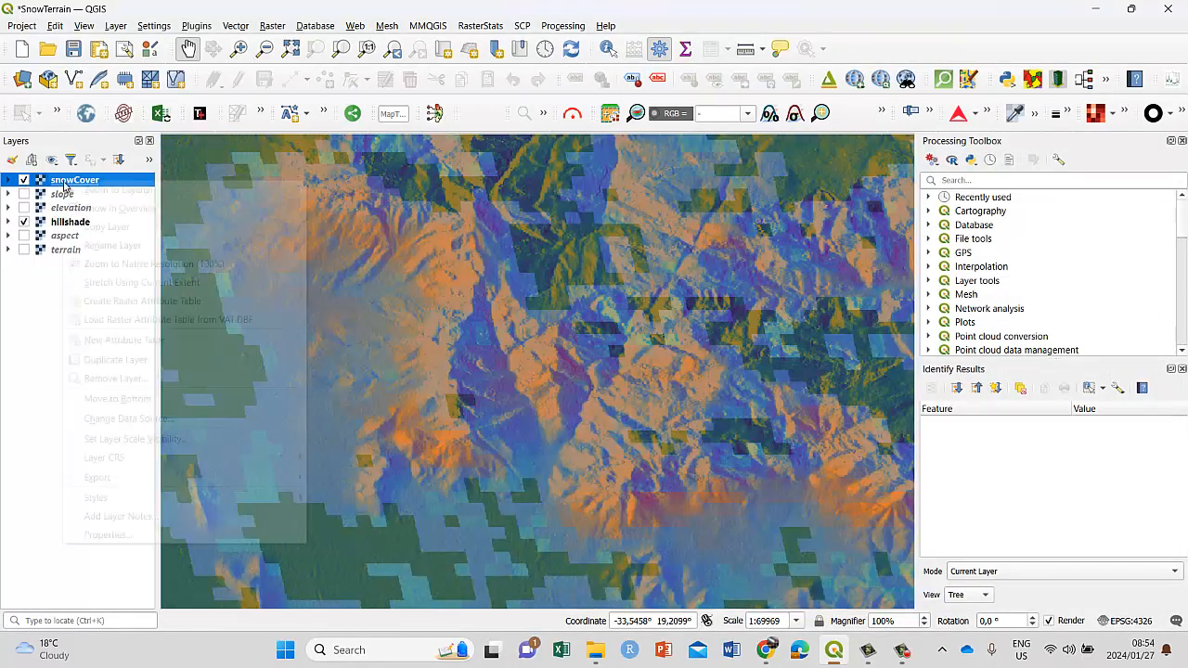
pyautogui.click(105, 536)
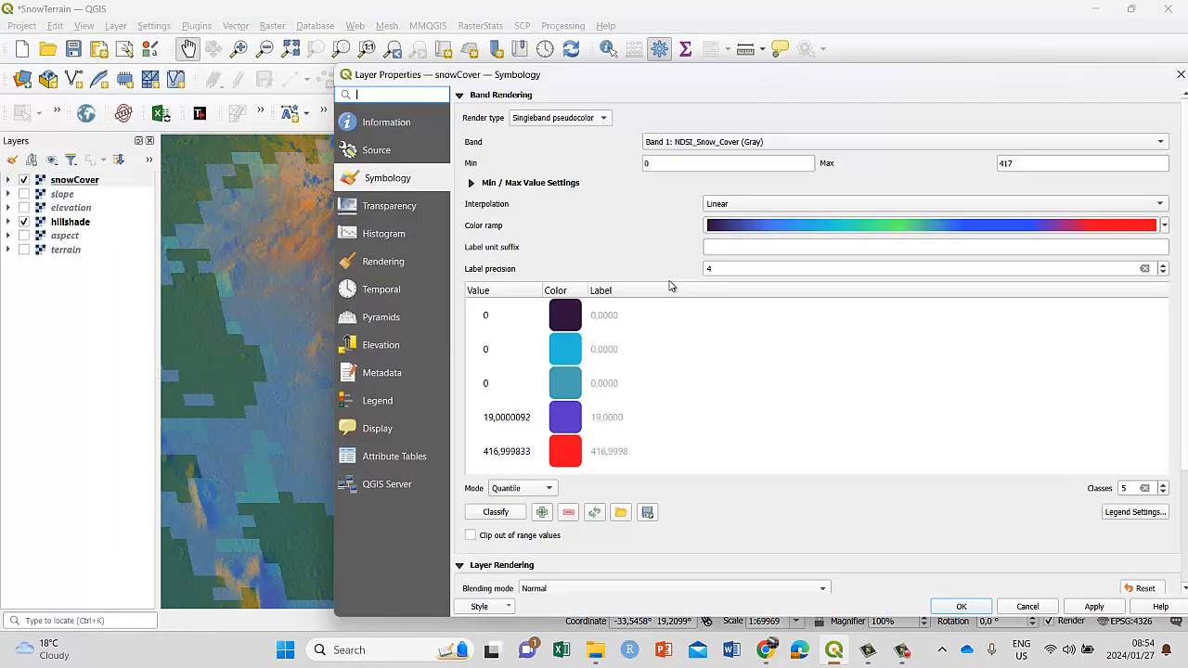
pyautogui.scroll(-1, 573, 455)
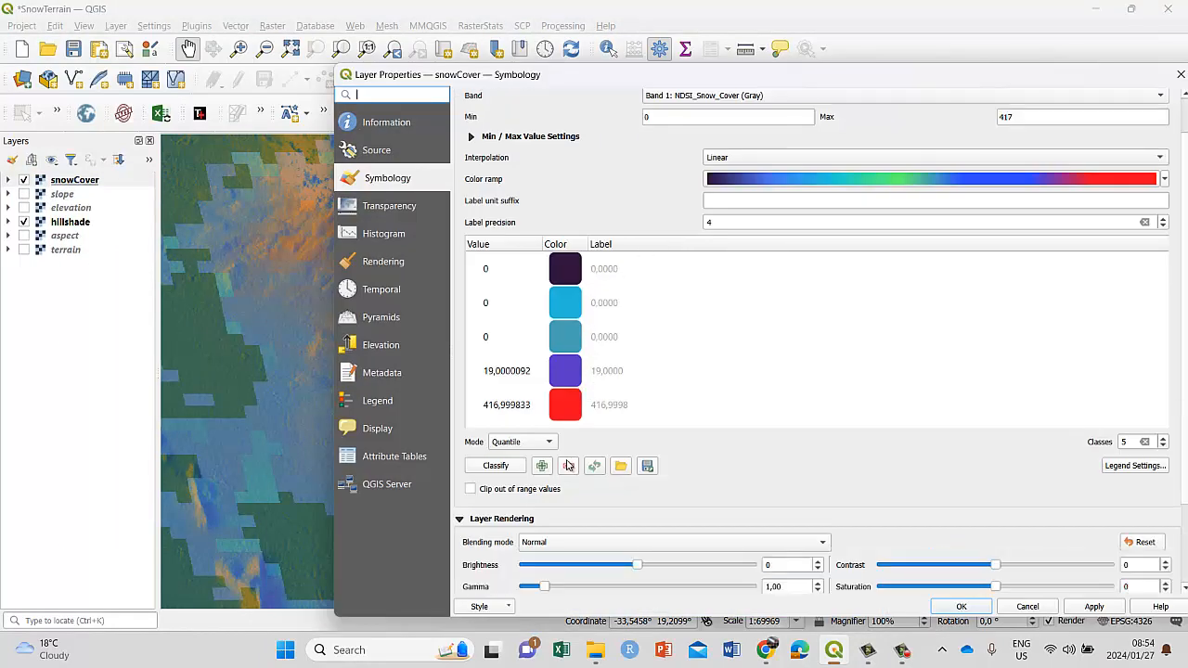
pyautogui.click(551, 442)
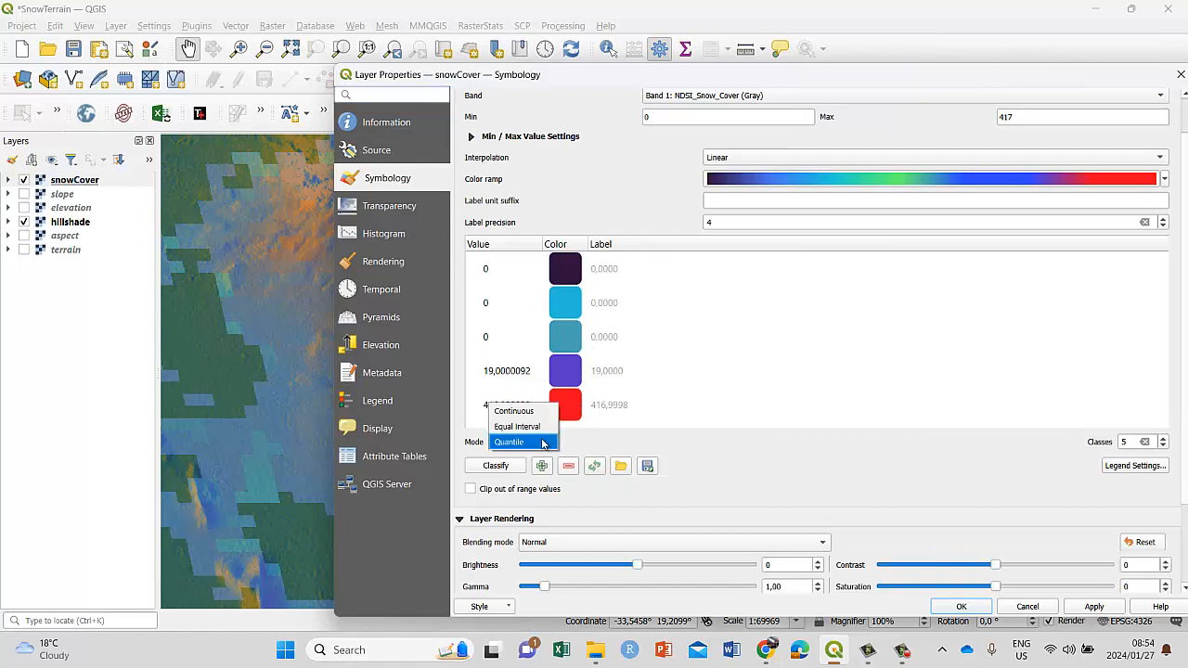
pyautogui.click(544, 426)
pyautogui.scroll(-2, 604, 398)
pyautogui.scroll(1, 605, 397)
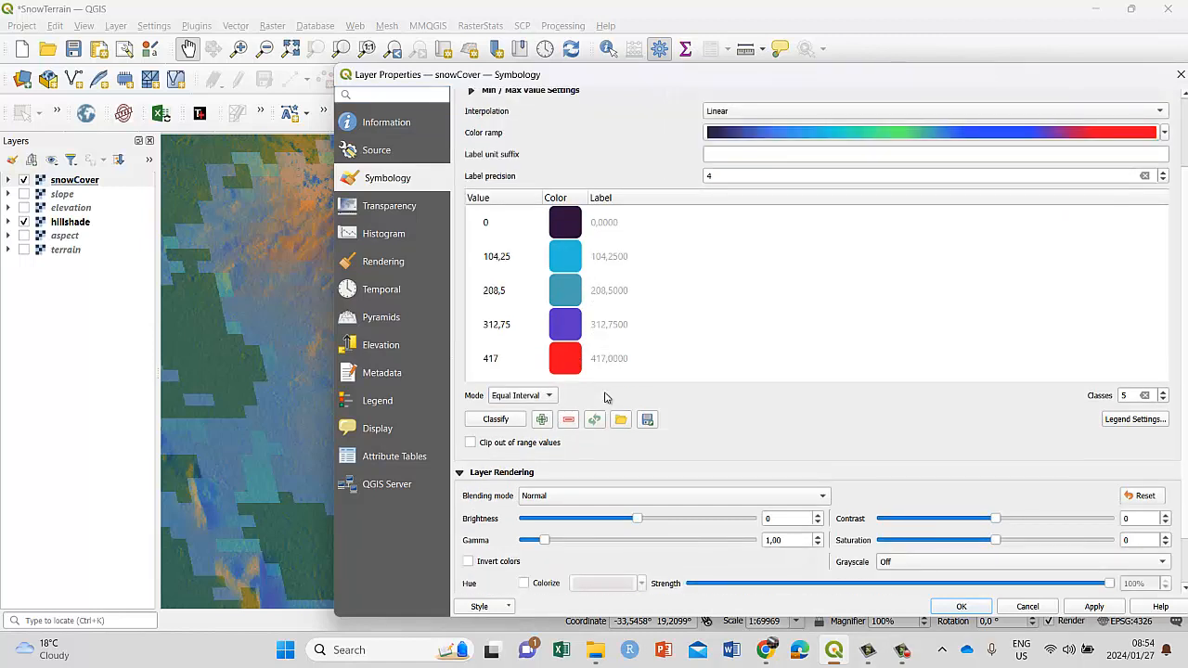
pyautogui.scroll(1, 604, 398)
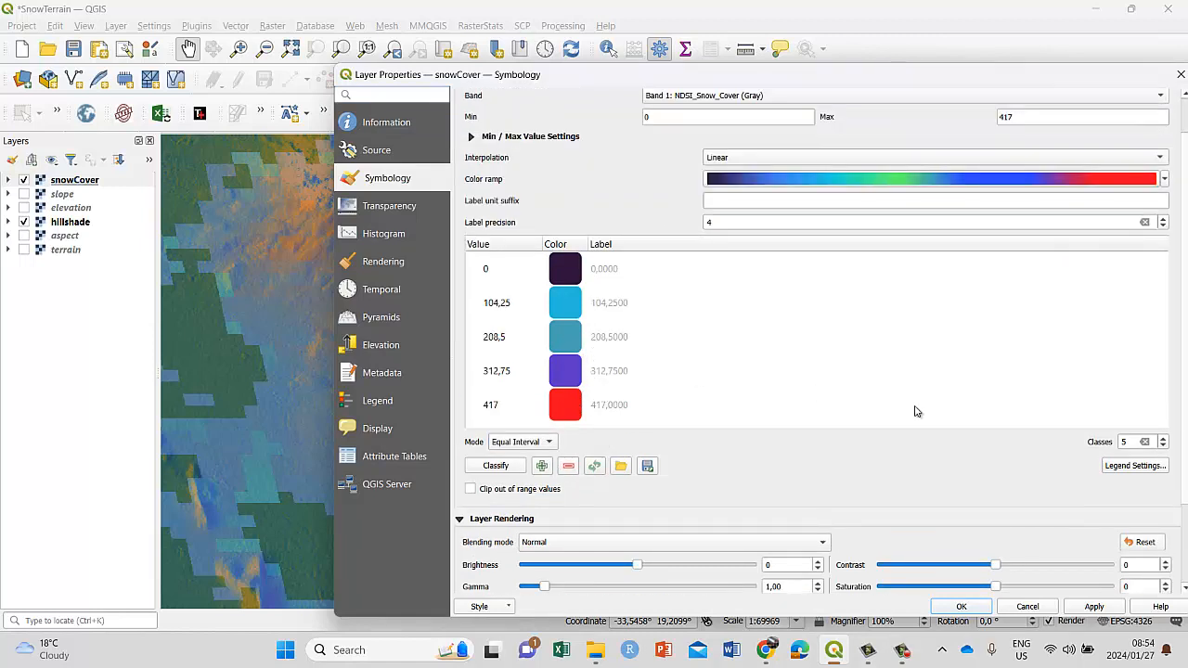
# Increase the snowCover classification to 10 classes and review the colors of the upper classes.
pyautogui.click(1163, 438)
pyautogui.click(1163, 439)
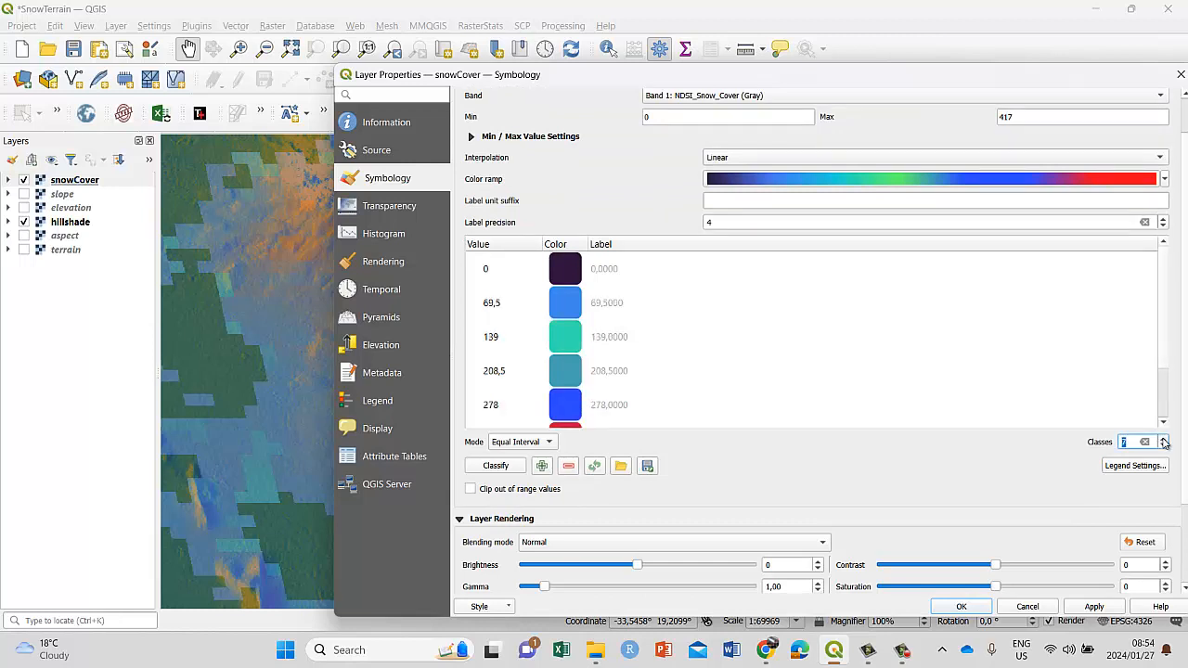
pyautogui.click(1164, 440)
pyautogui.click(1164, 440)
pyautogui.click(1164, 440)
pyautogui.scroll(-1, 678, 323)
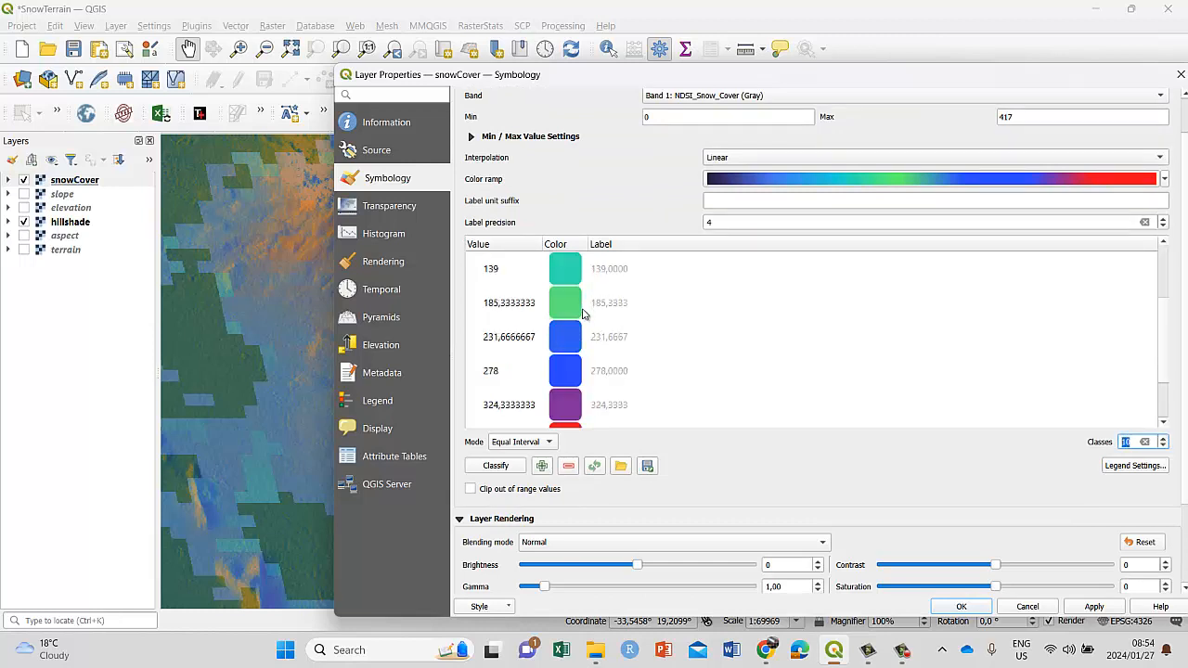
pyautogui.scroll(-1, 596, 375)
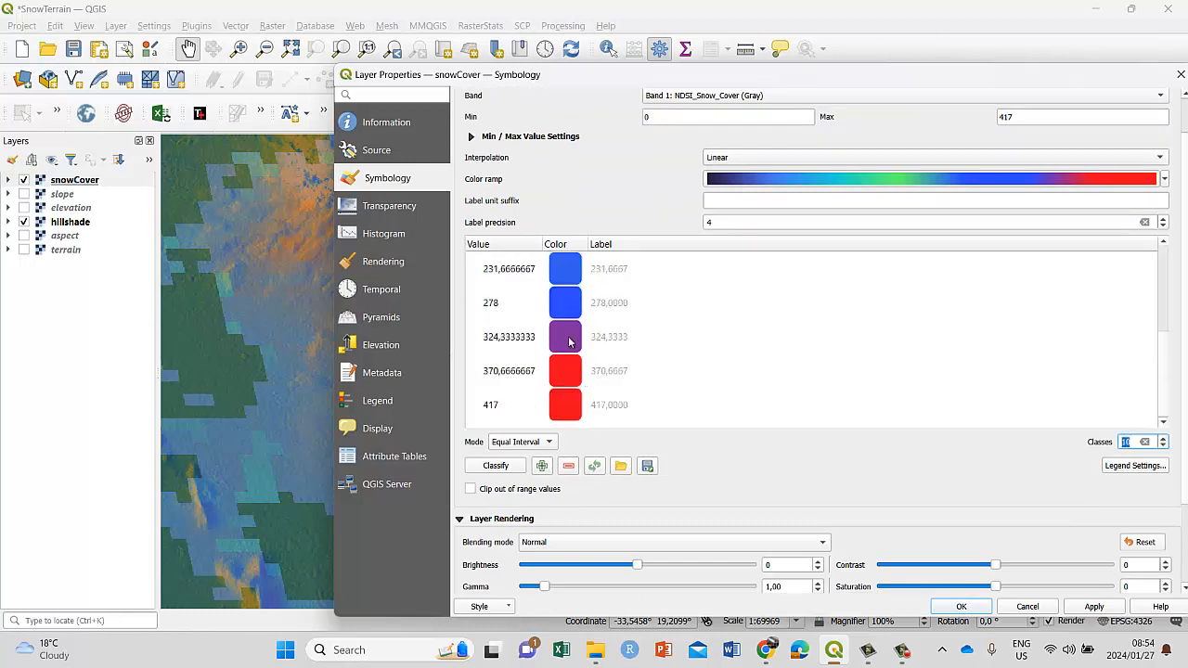
# Recolor snowCover's 278 class to pink #f848fe, storing it as a custom color, and apply the symbology.
pyautogui.click(568, 342)
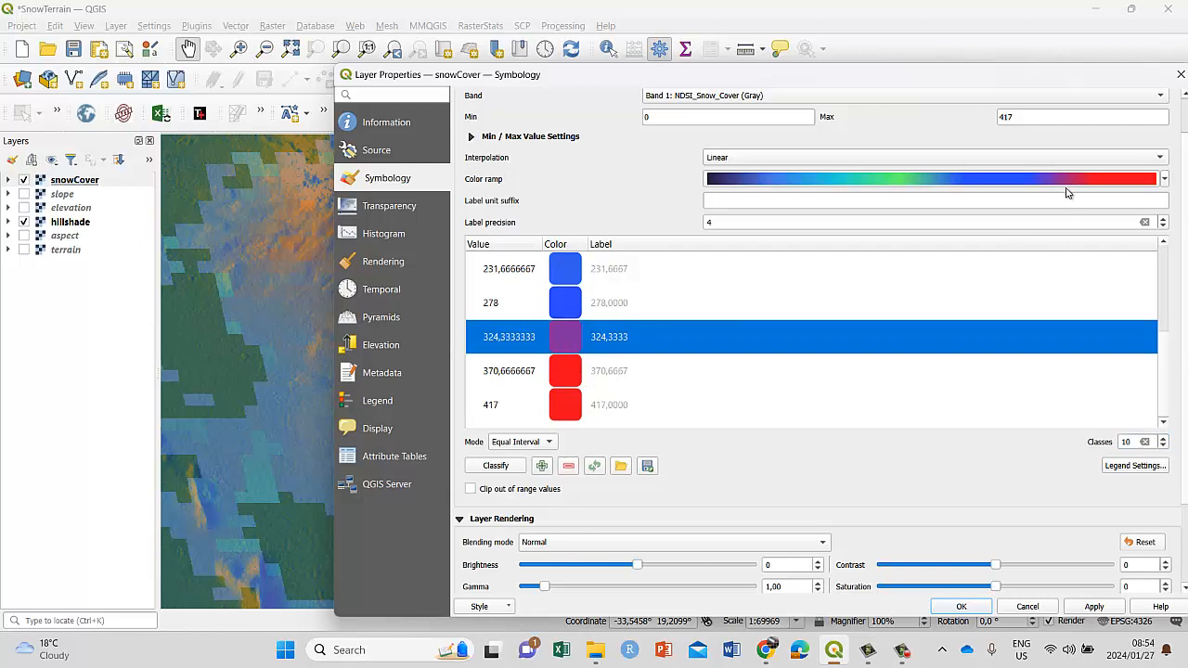
pyautogui.doubleClick(568, 306)
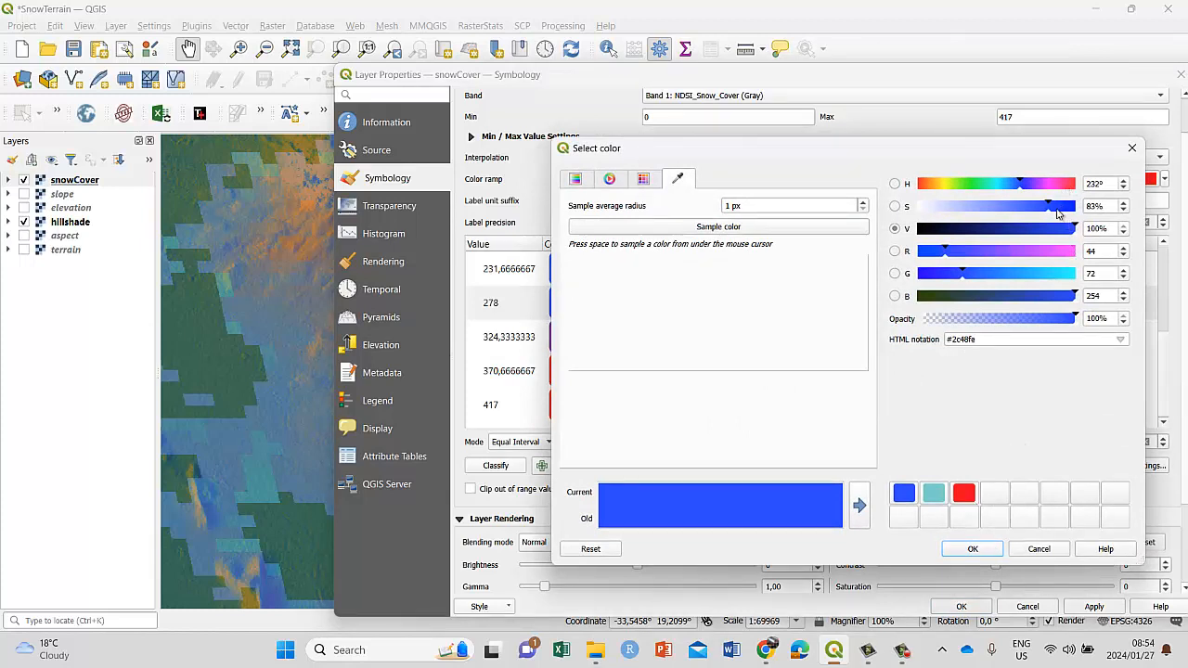
pyautogui.click(1071, 254)
pyautogui.click(861, 507)
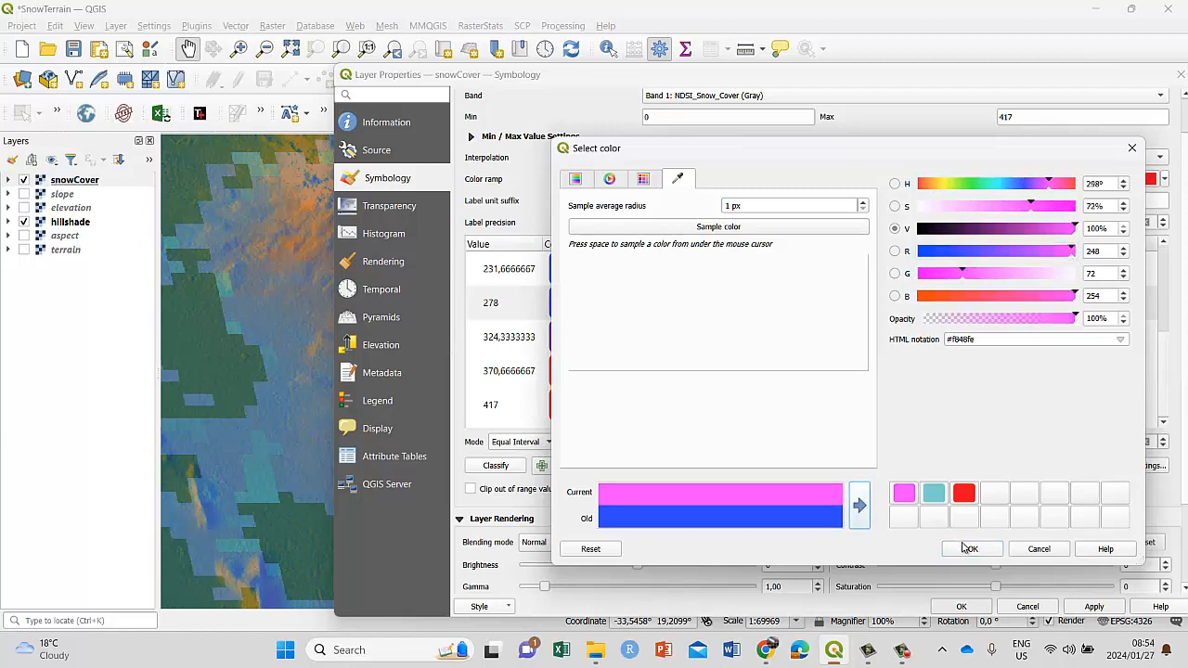
pyautogui.click(966, 549)
pyautogui.click(564, 342)
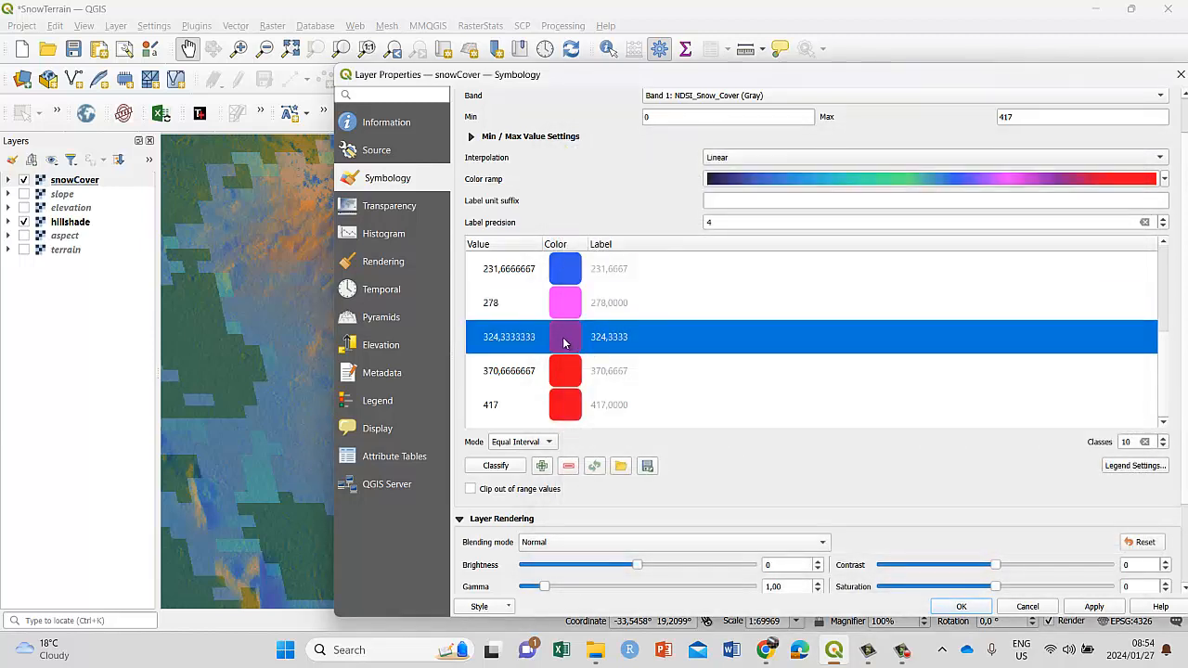
pyautogui.click(1094, 607)
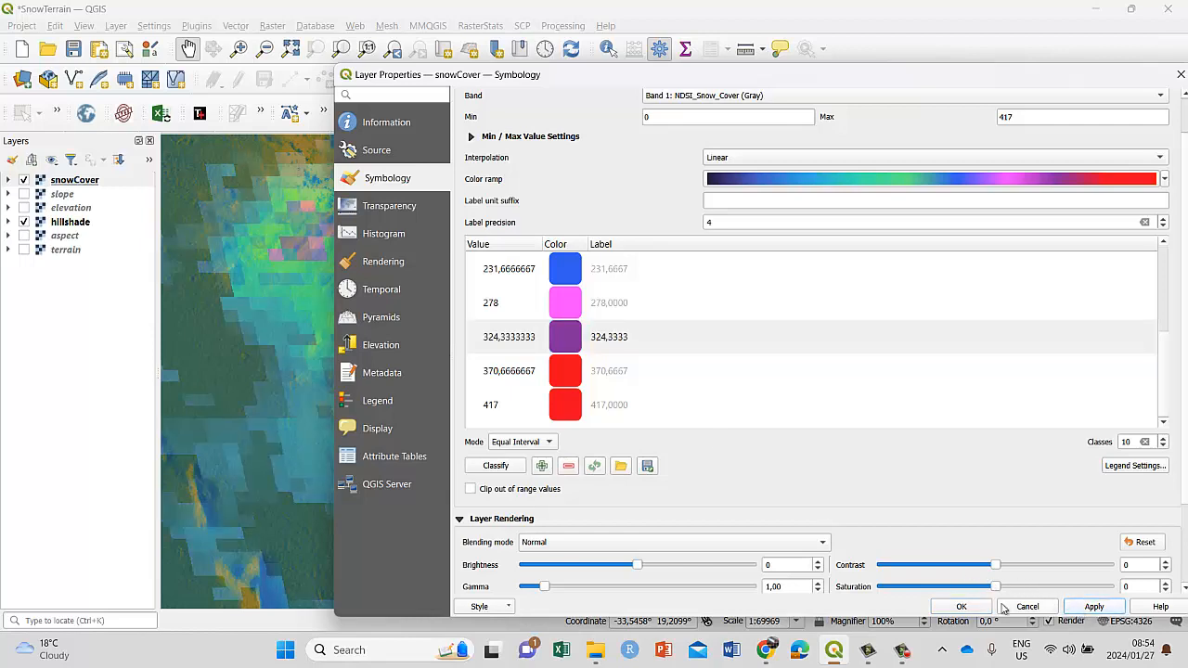
pyautogui.click(961, 606)
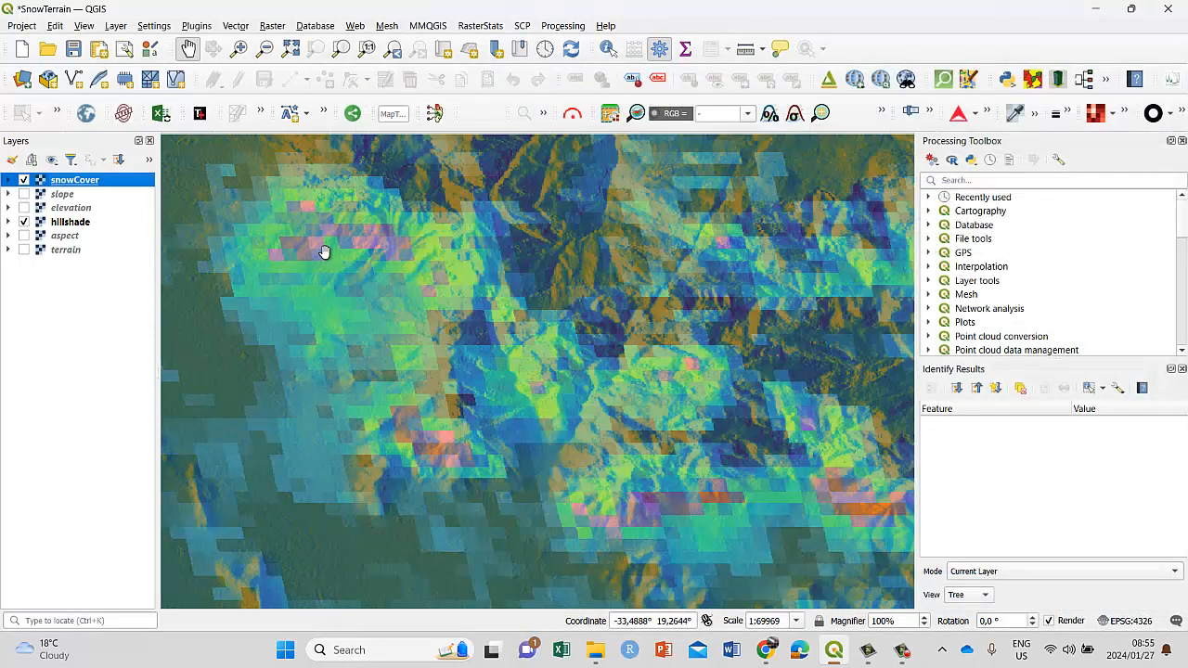
# Reopen snowCover's symbology properties, set the minimum value to 100 and reclassify the raster.
pyautogui.rightClick(63, 182)
pyautogui.click(146, 538)
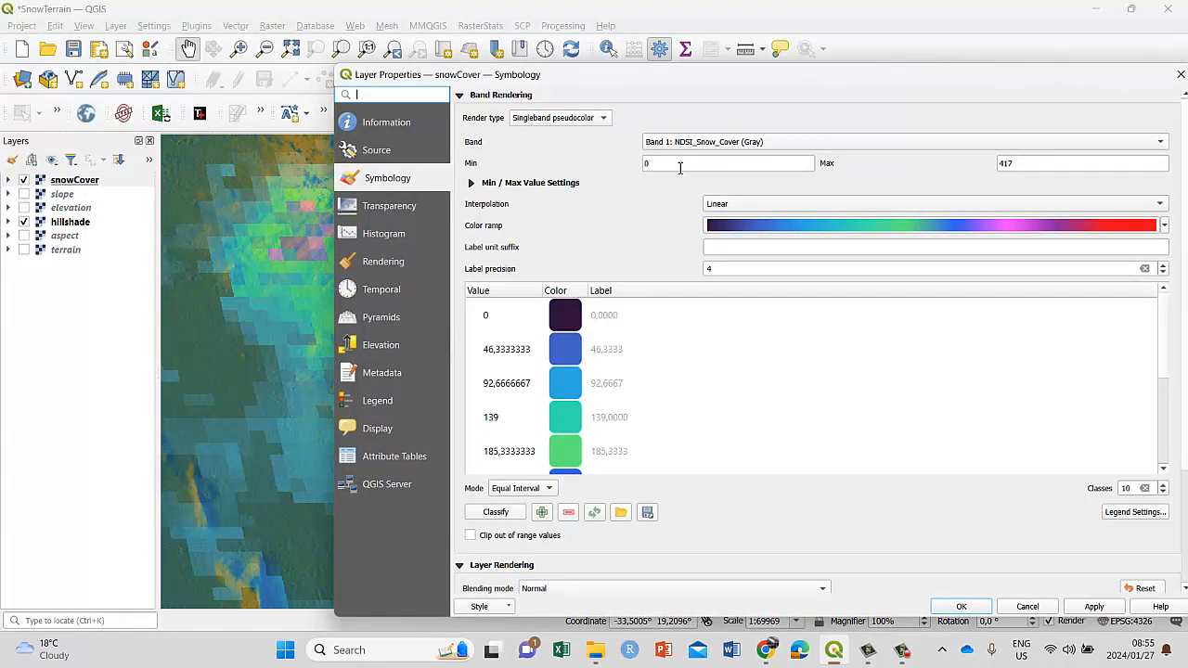
pyautogui.click(666, 167)
pyautogui.write('100')
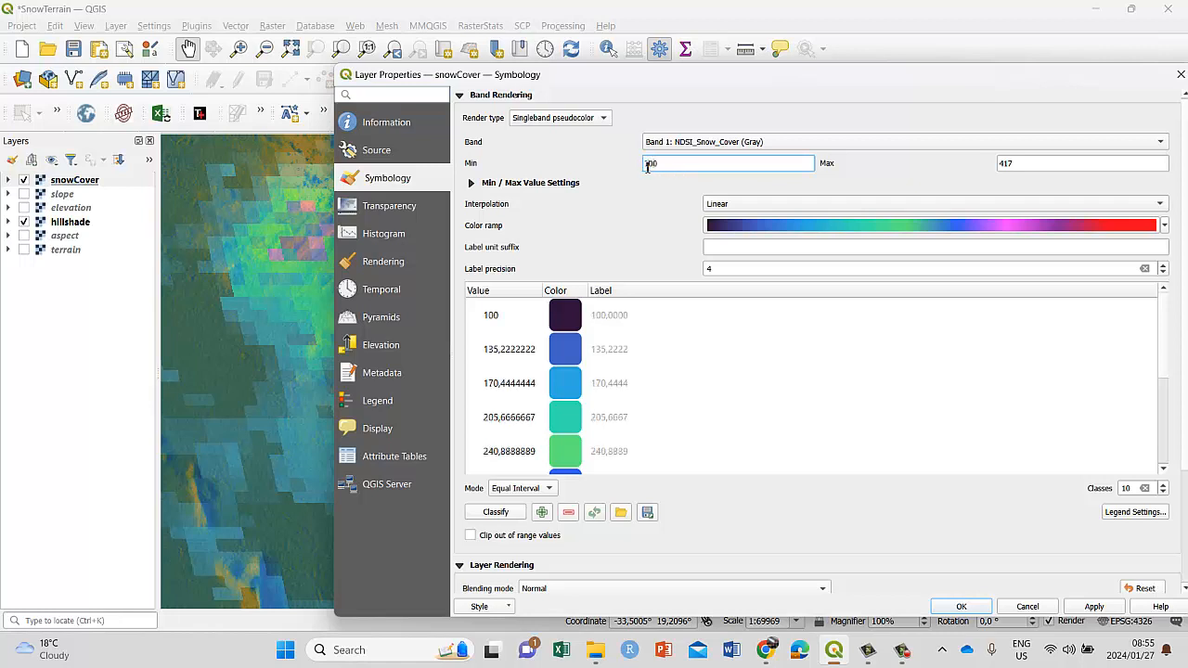
pyautogui.scroll(-3, 696, 436)
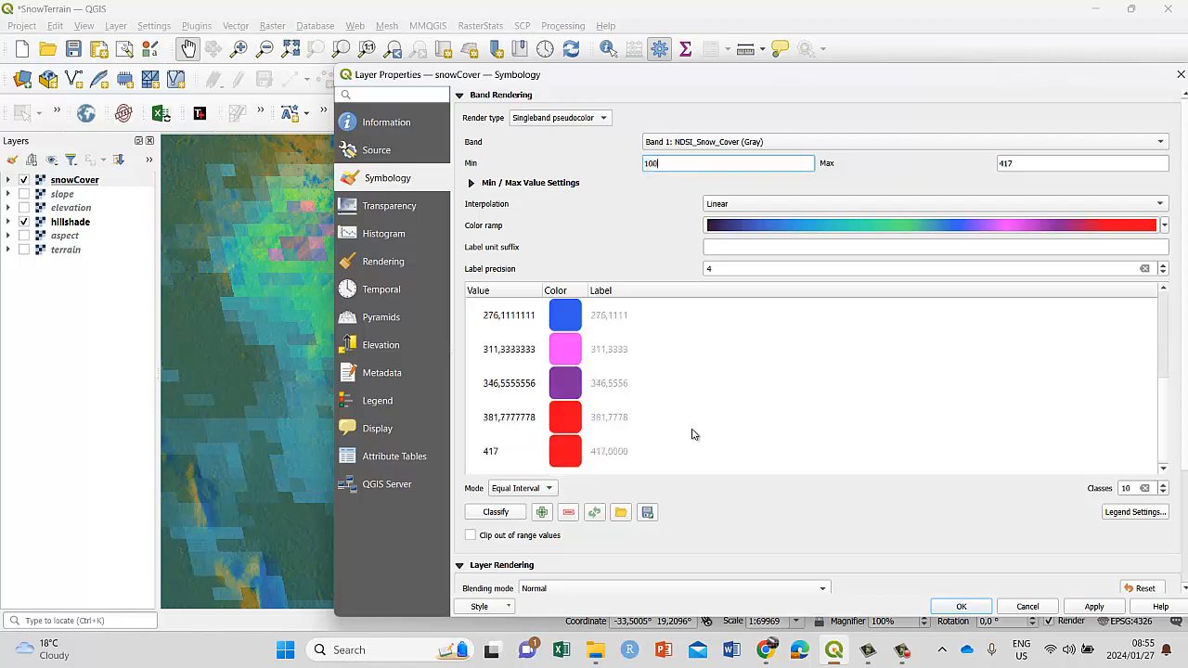
pyautogui.click(494, 514)
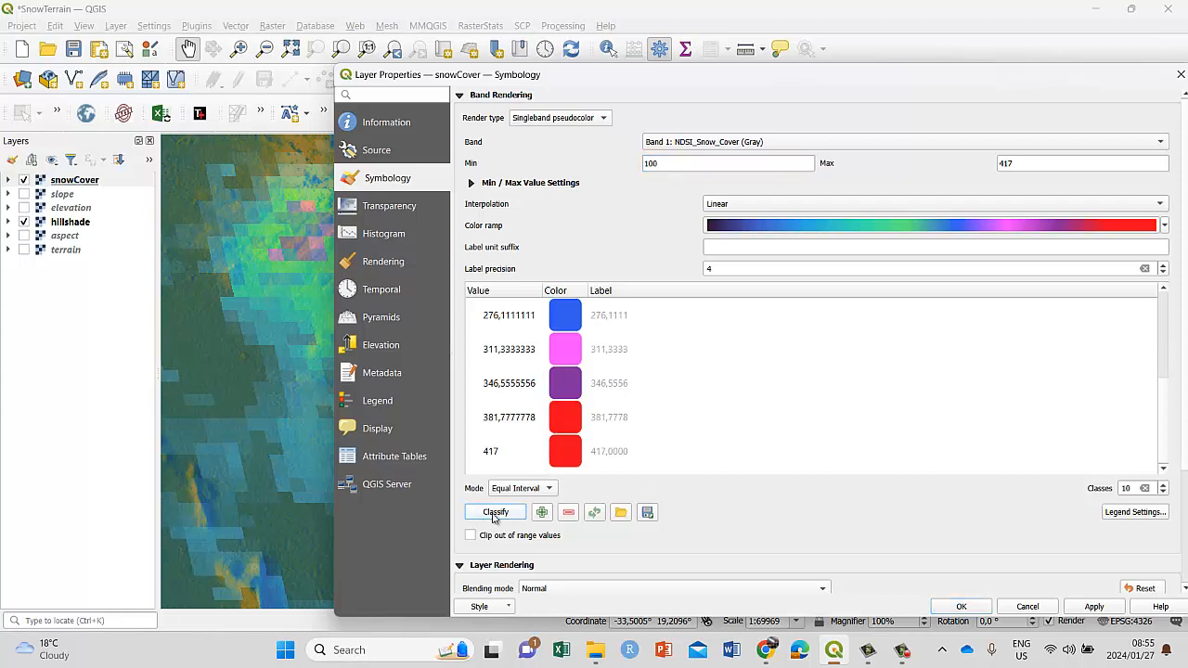
pyautogui.scroll(1, 754, 459)
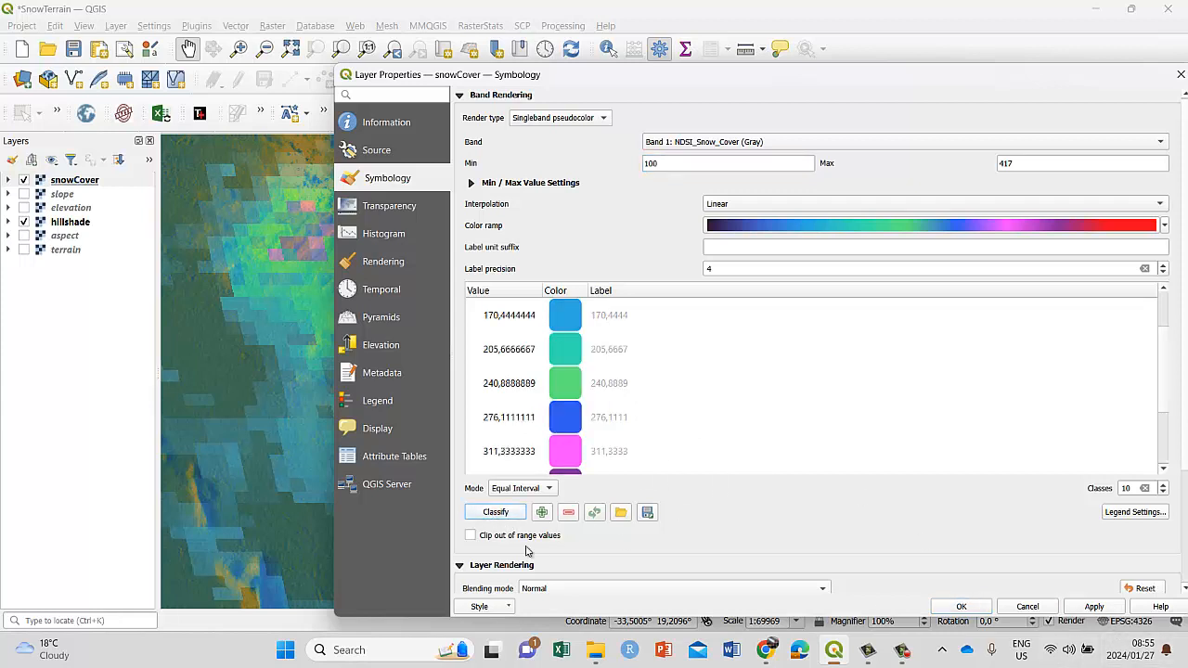
# Enable clipping of out-of-range values for snowCover, apply it and close the properties.
pyautogui.click(471, 536)
pyautogui.scroll(1, 622, 437)
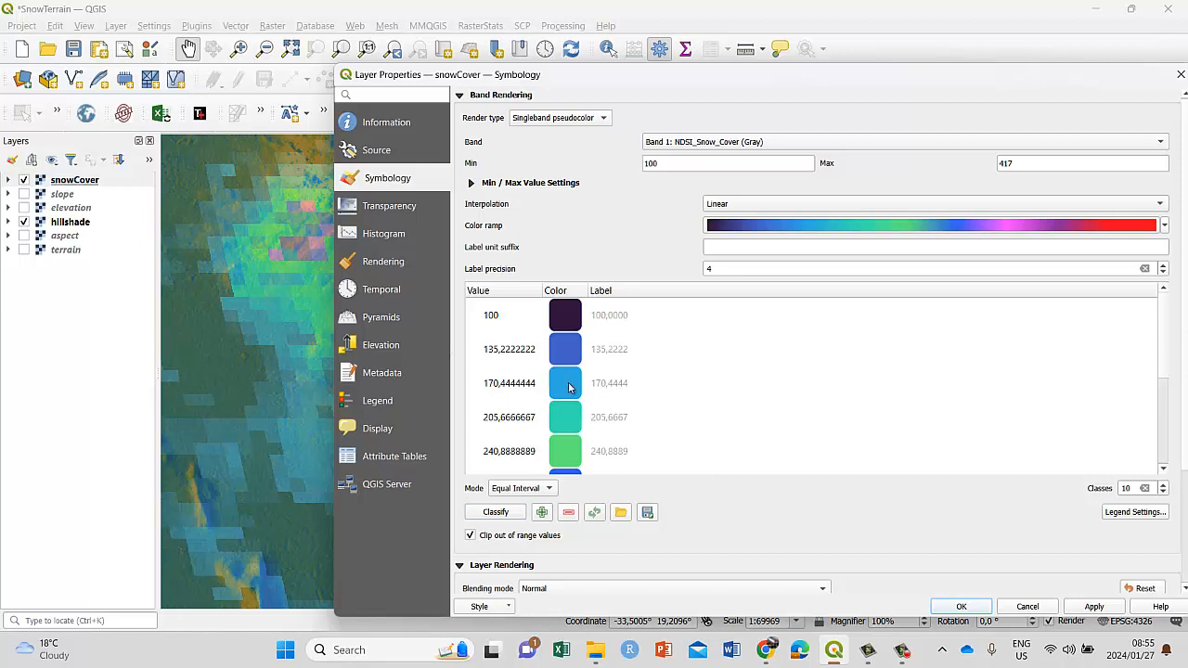
pyautogui.click(1093, 608)
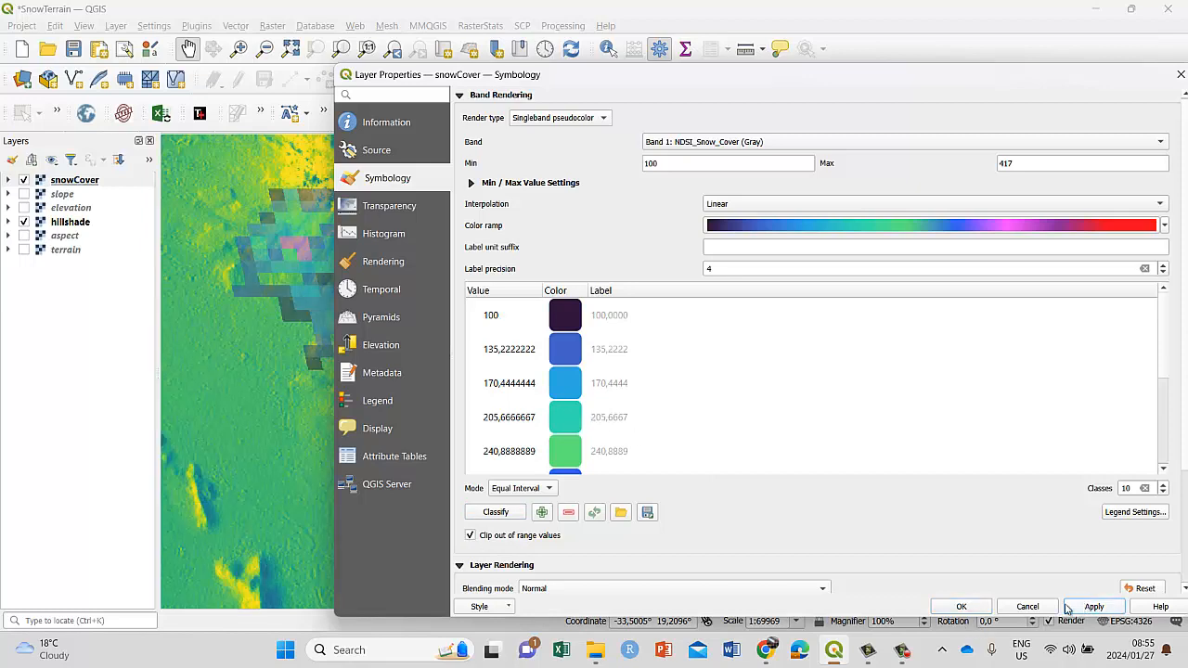
pyautogui.click(962, 608)
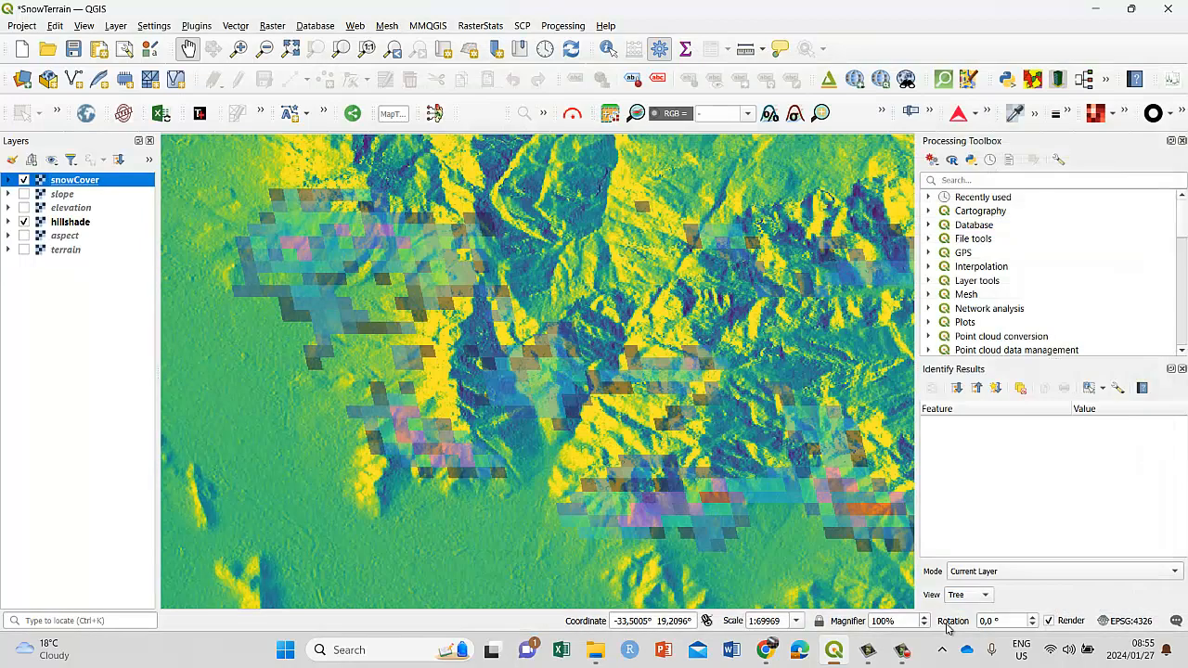
# Hide and show the clipped snowCover layer repeatedly to compare it with the hillshade.
pyautogui.click(24, 181)
pyautogui.click(24, 181)
pyautogui.click(24, 181)
pyautogui.click(24, 181)
# Reopen snowCover's symbology properties, reduce the classification to 5 classes and apply it, keeping the 337,75 class color.
pyautogui.rightClick(69, 182)
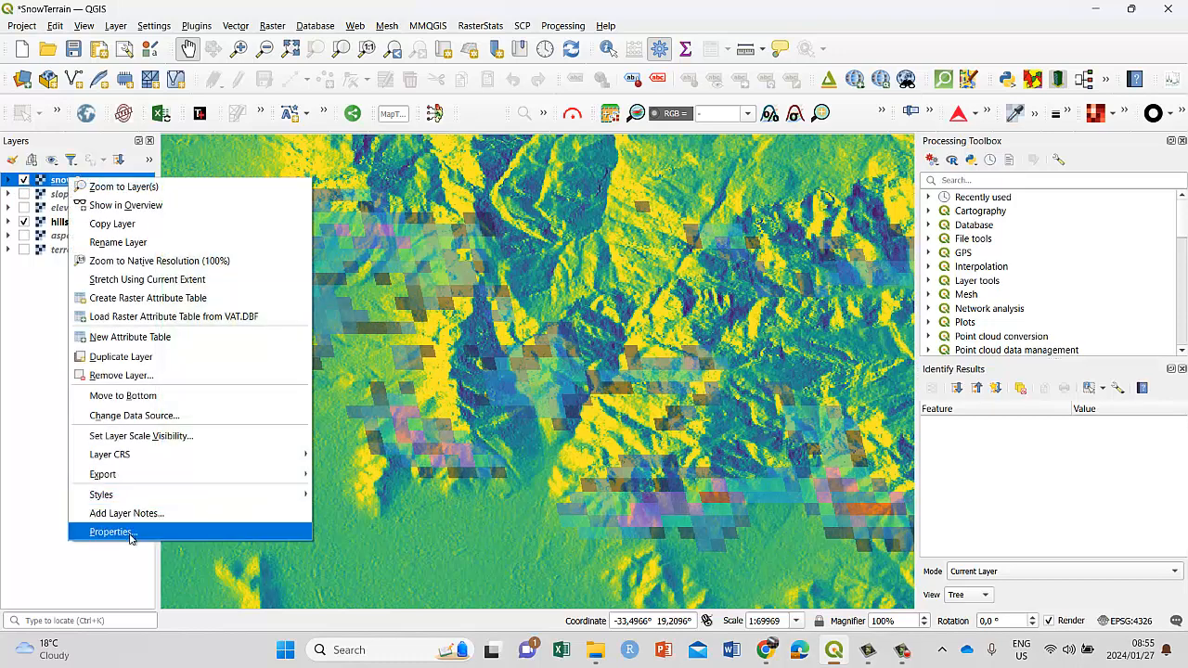
pyautogui.click(121, 536)
pyautogui.scroll(-1, 585, 395)
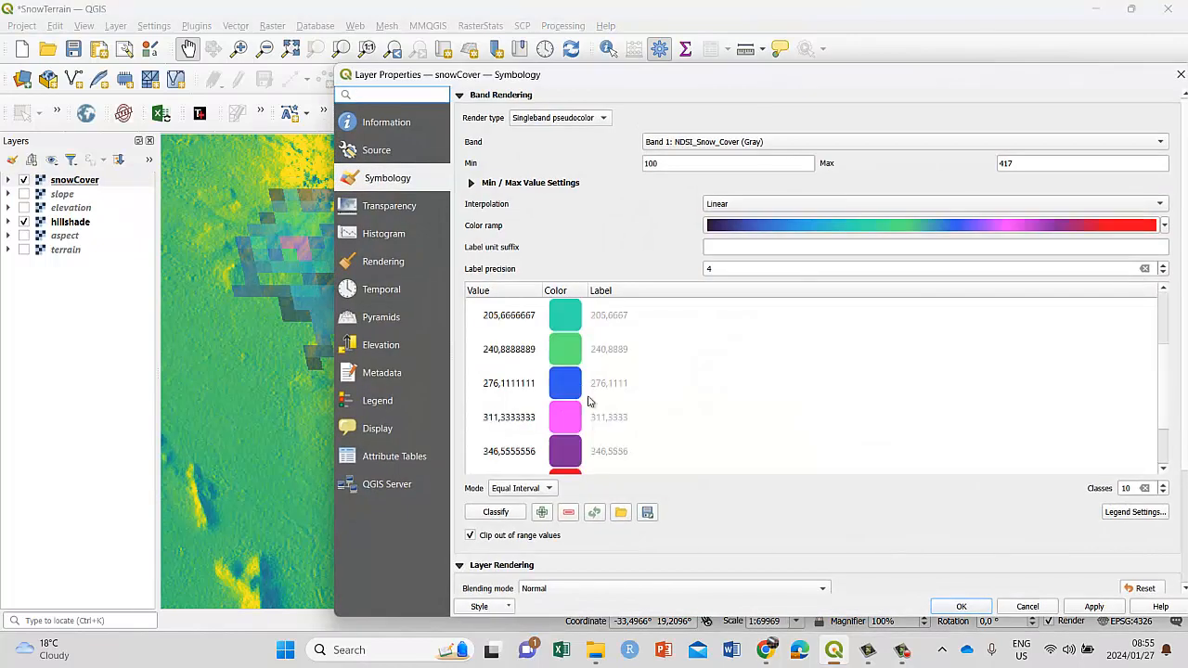
pyautogui.click(1123, 488)
pyautogui.write('5')
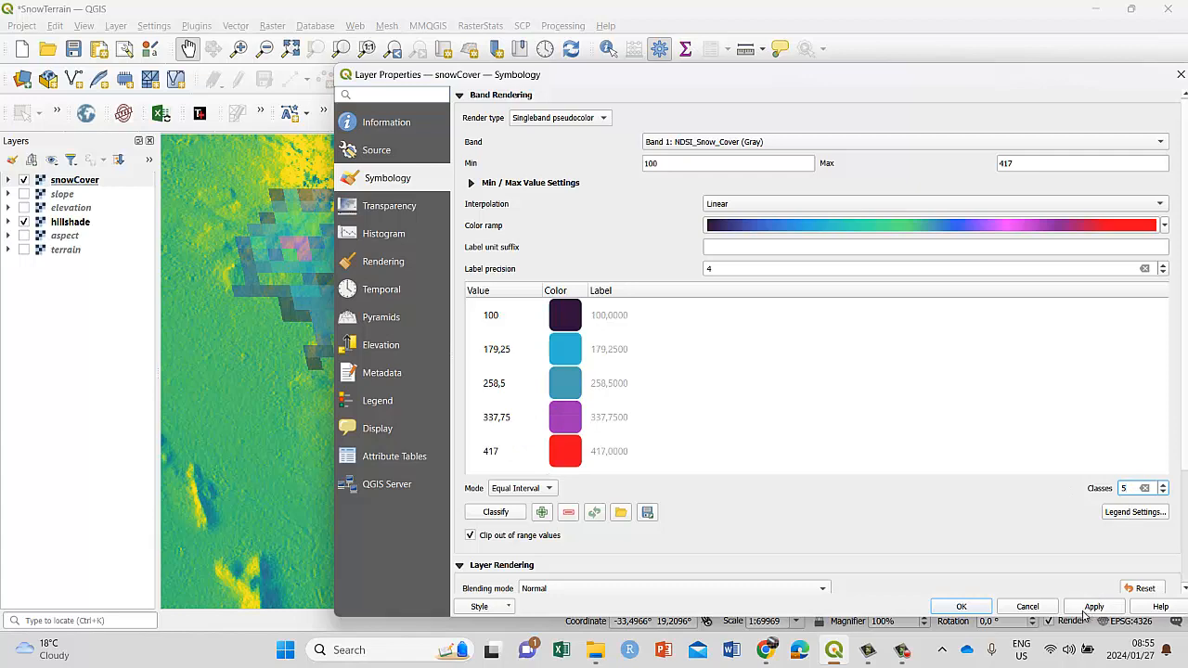
pyautogui.doubleClick(566, 418)
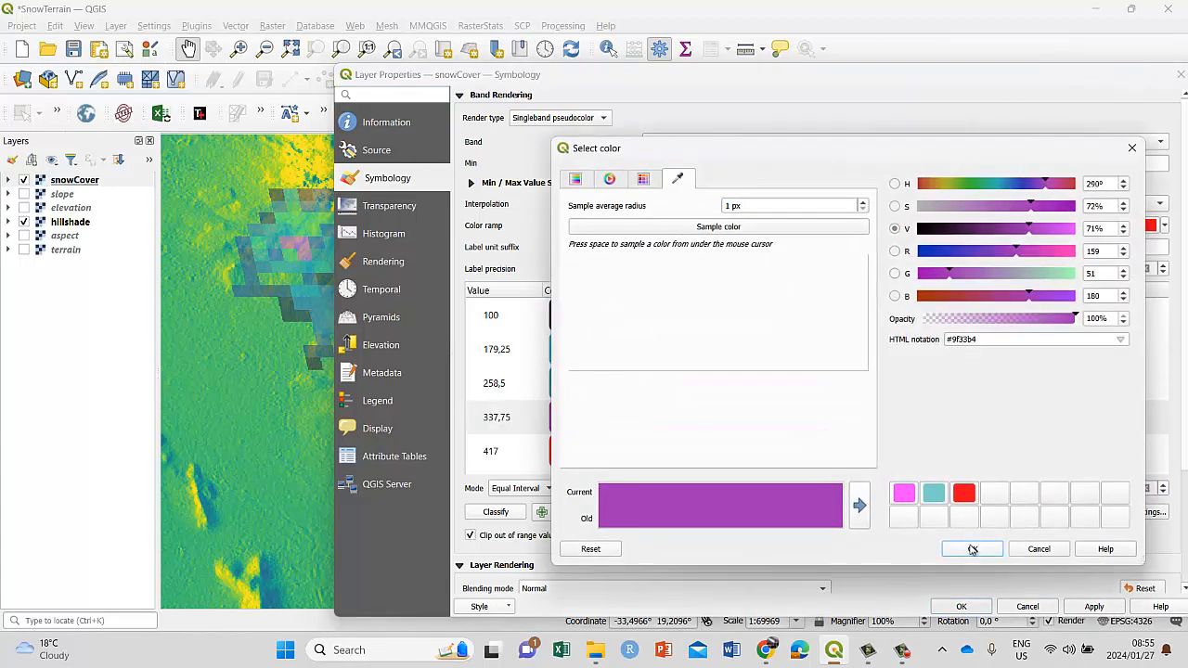
pyautogui.click(972, 549)
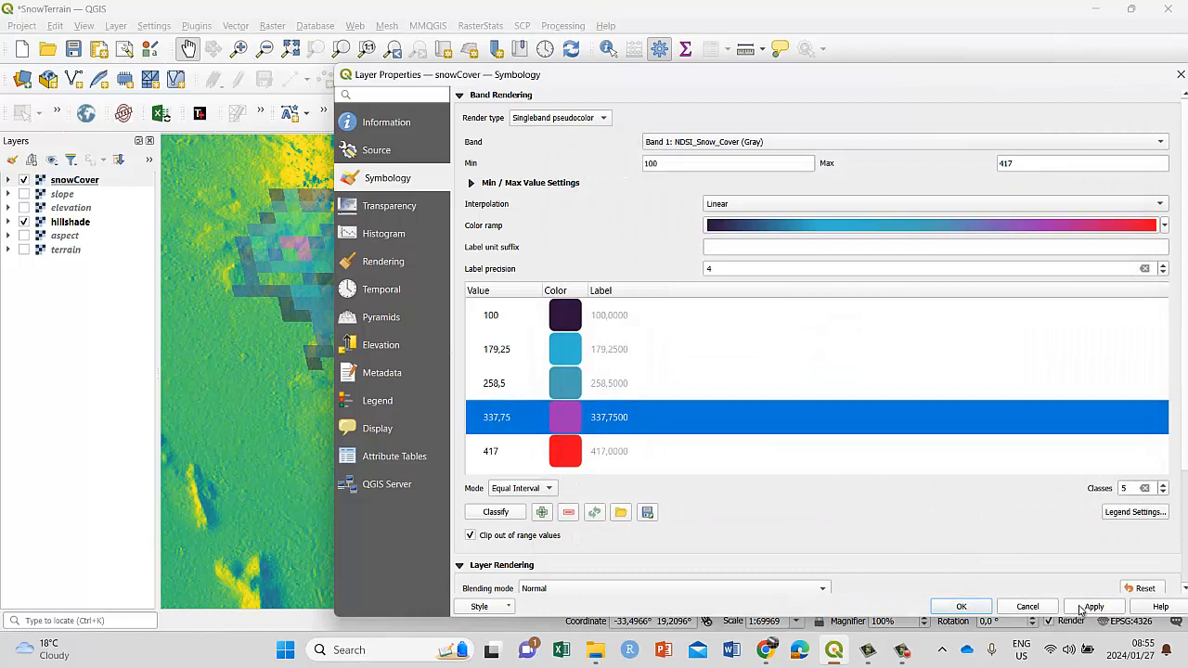
pyautogui.click(1085, 607)
pyautogui.click(962, 606)
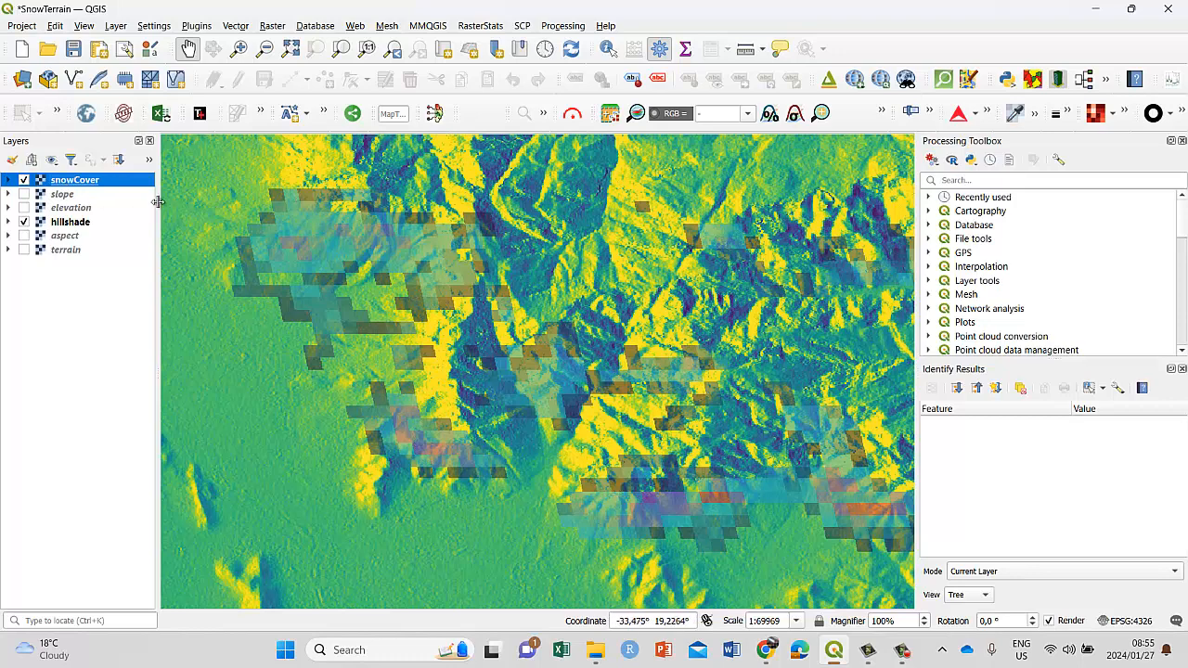
# Recolor snowCover's 417 class to near-white #ece6e6, storing it as a custom color, and apply the symbology.
pyautogui.rightClick(85, 179)
pyautogui.click(186, 532)
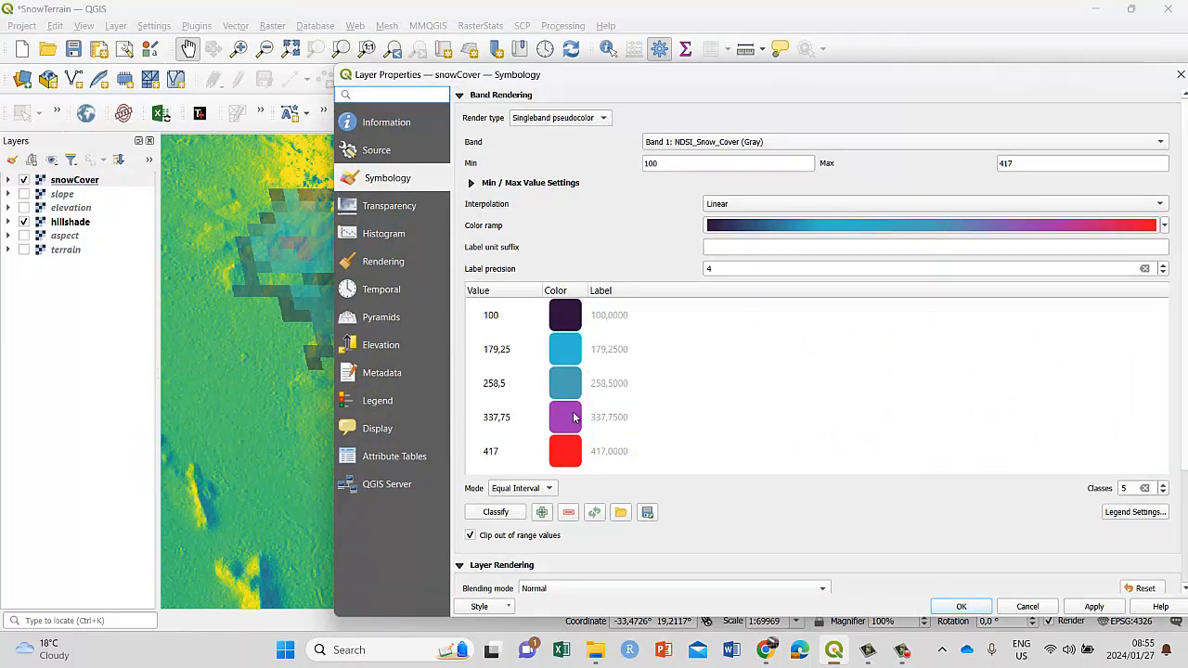
pyautogui.doubleClick(573, 457)
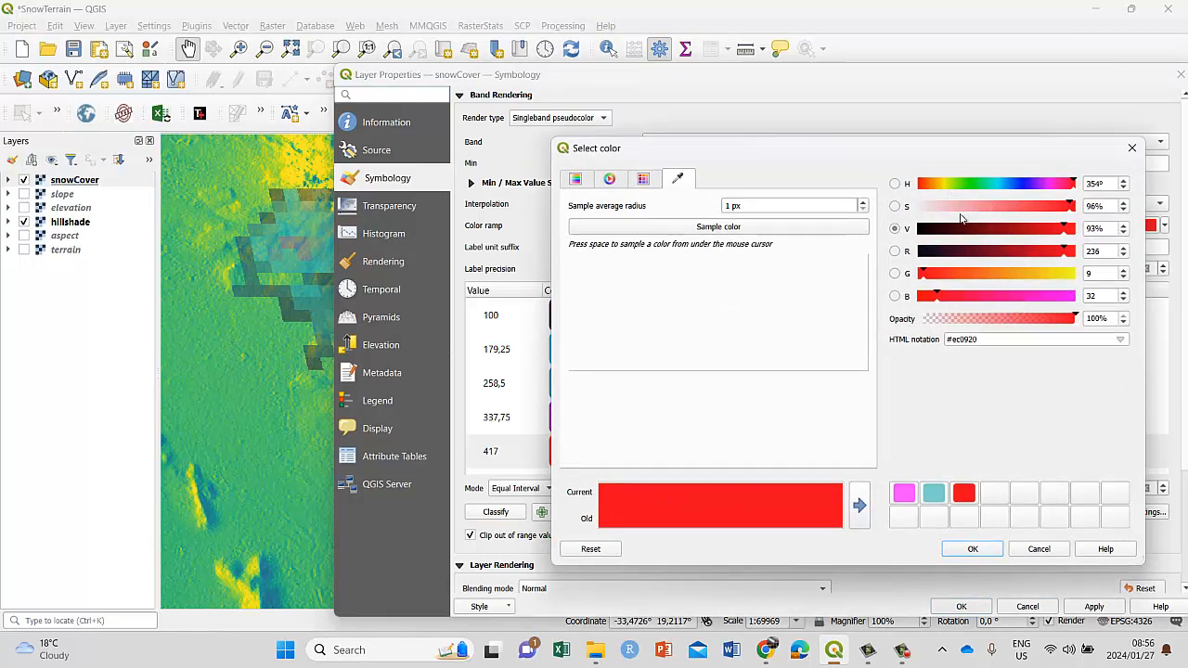
pyautogui.click(926, 213)
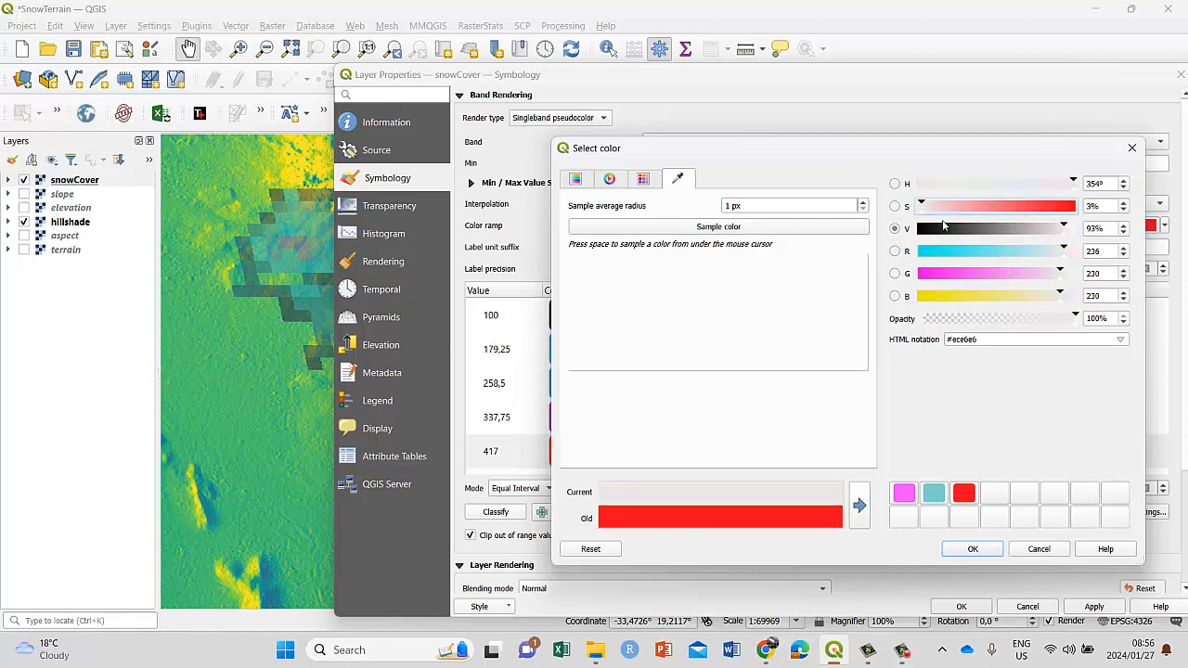
pyautogui.click(858, 506)
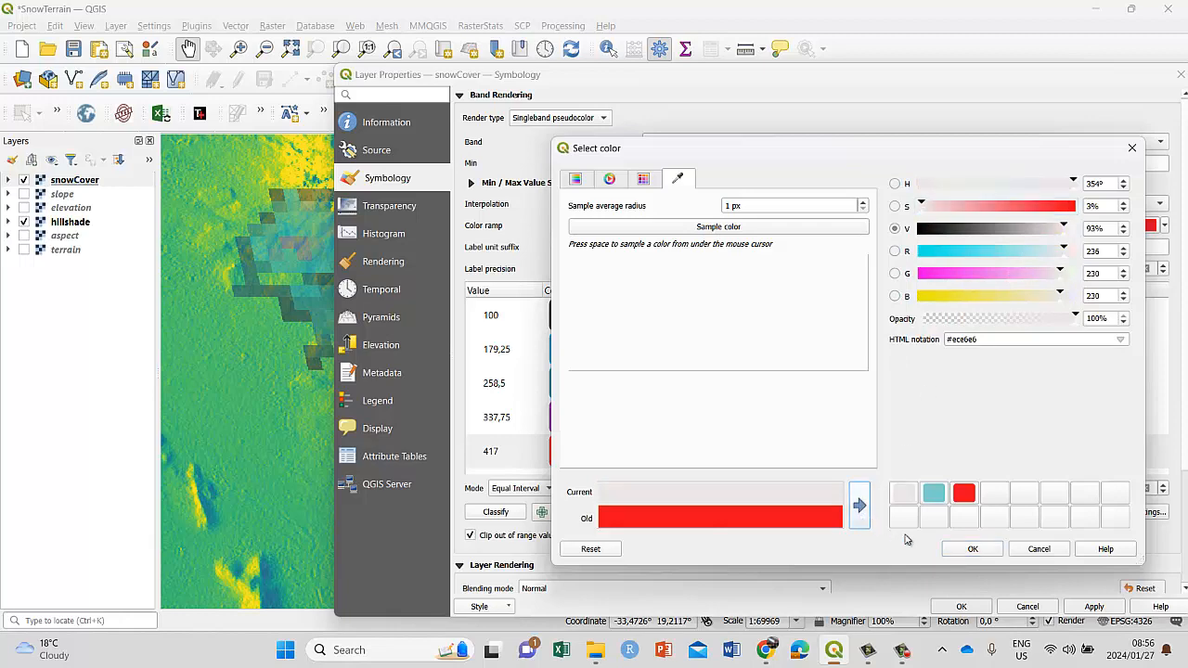
pyautogui.click(972, 549)
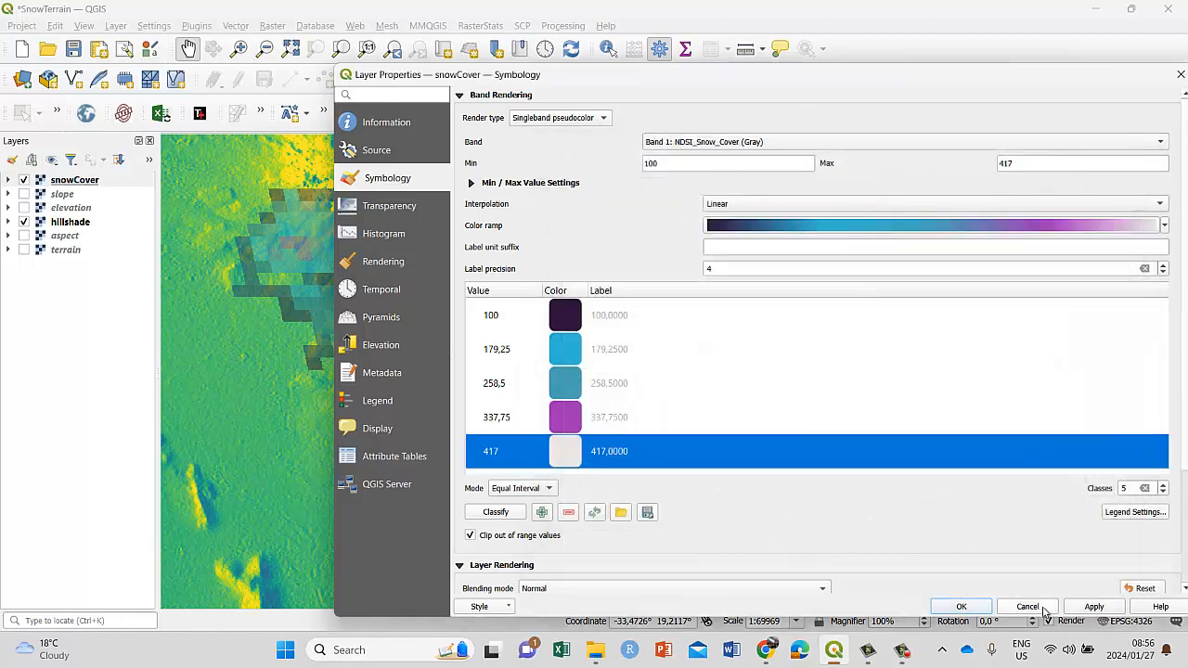
pyautogui.click(1073, 609)
pyautogui.click(964, 607)
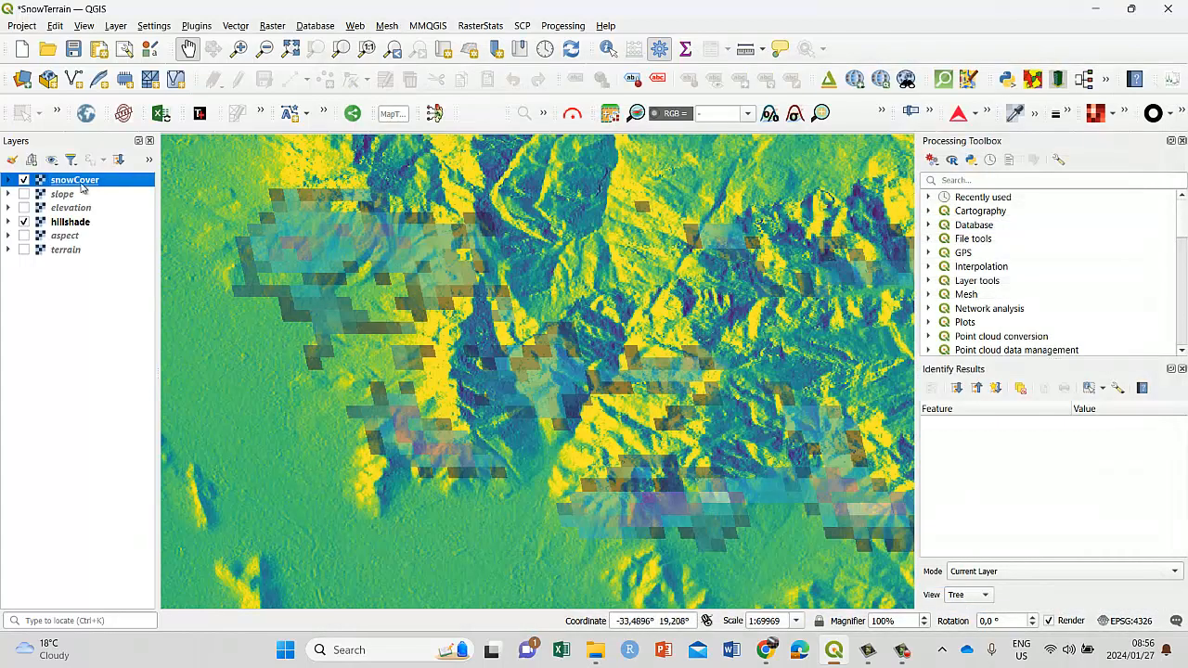
# Give snowCover's 337,75 class the stored near-white #ece6e6 and apply the symbology.
pyautogui.rightClick(84, 188)
pyautogui.click(187, 535)
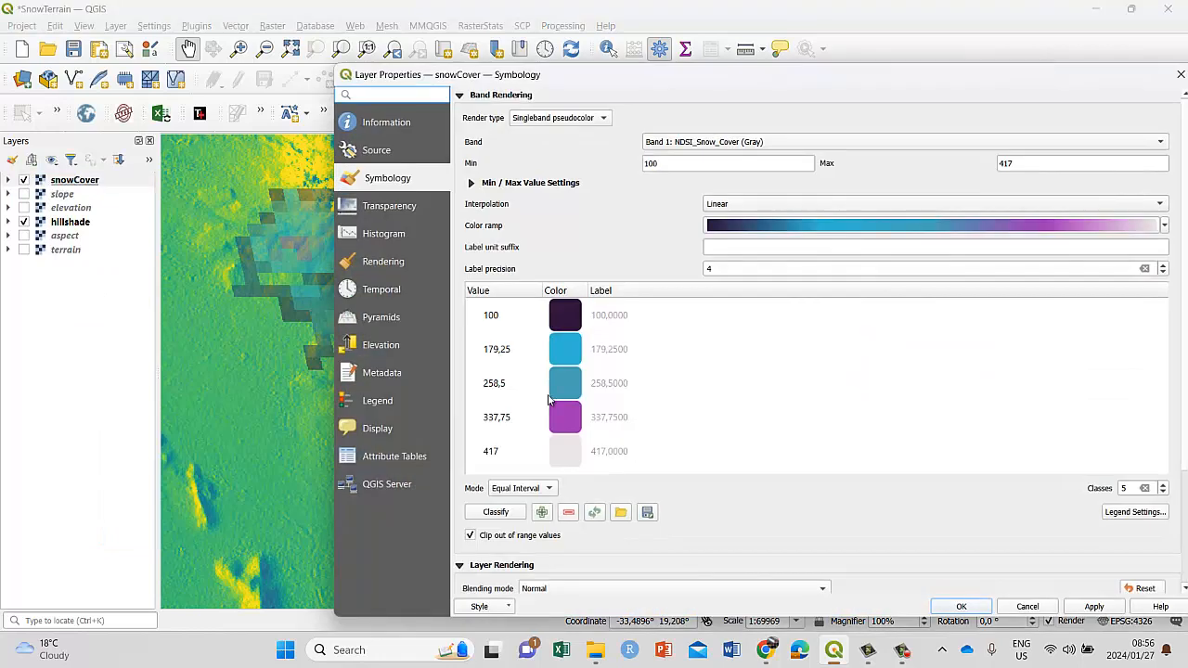
pyautogui.click(568, 424)
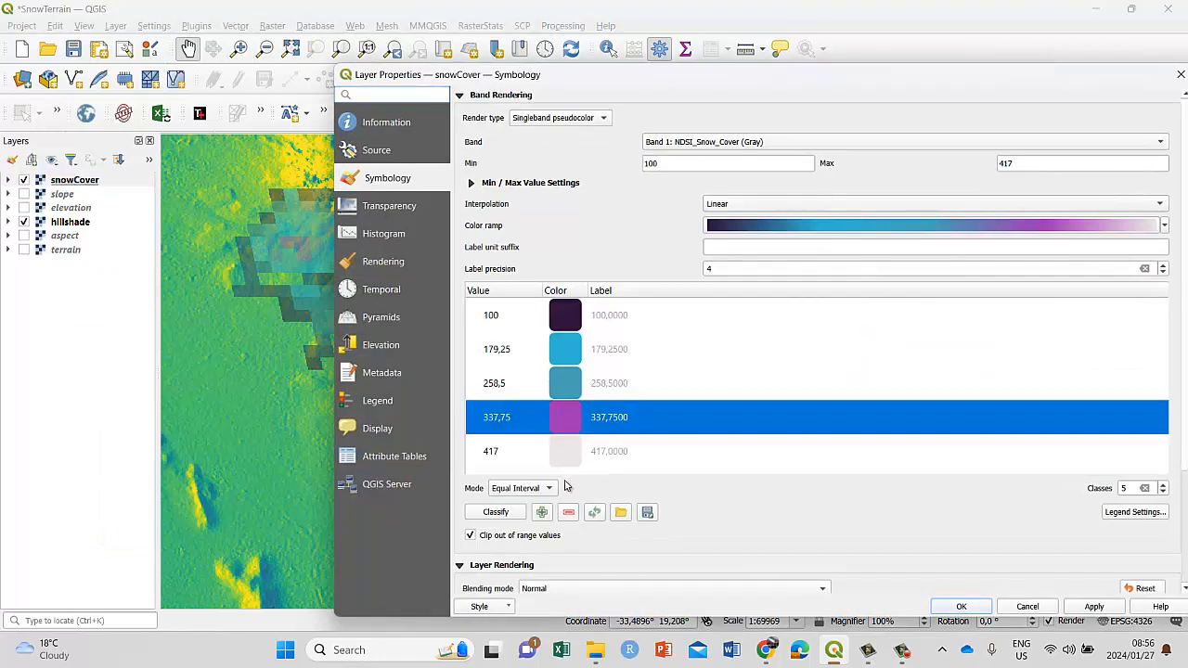
pyautogui.doubleClick(565, 429)
pyautogui.click(903, 493)
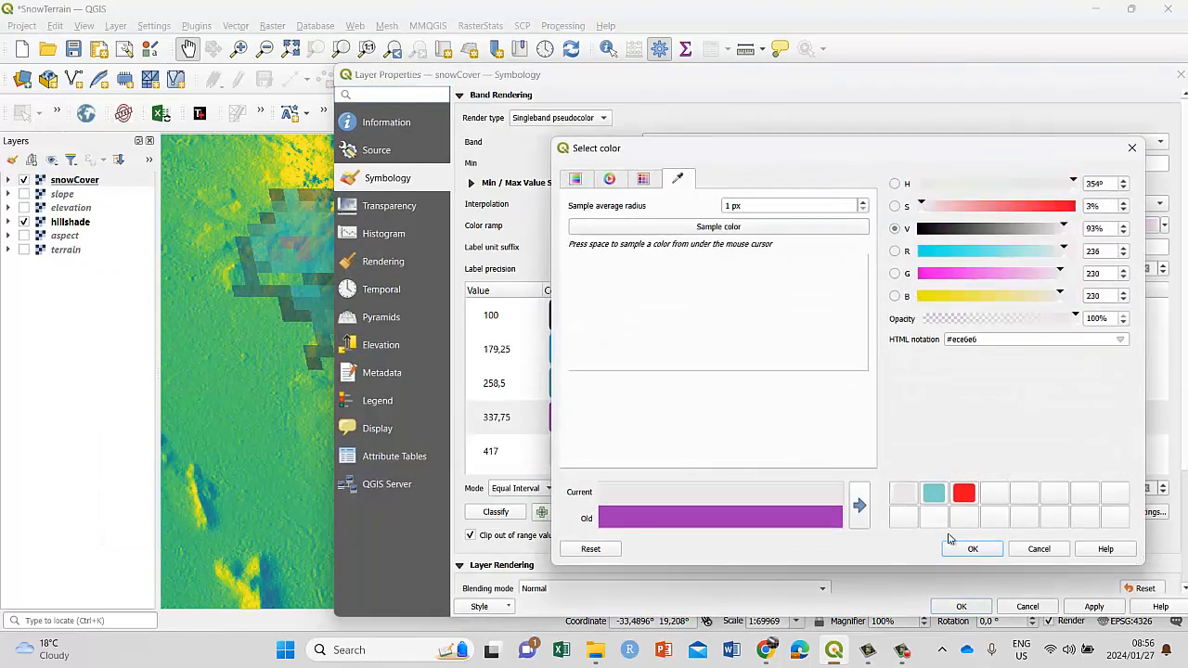
pyautogui.click(976, 549)
pyautogui.click(1086, 607)
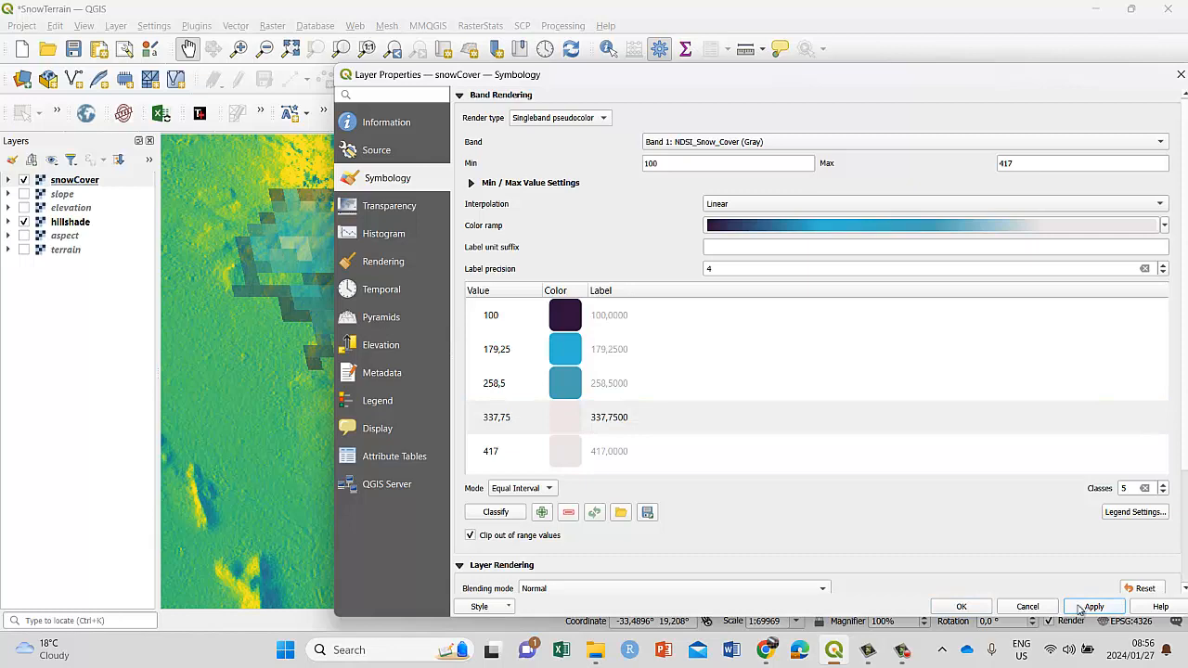
pyautogui.click(961, 607)
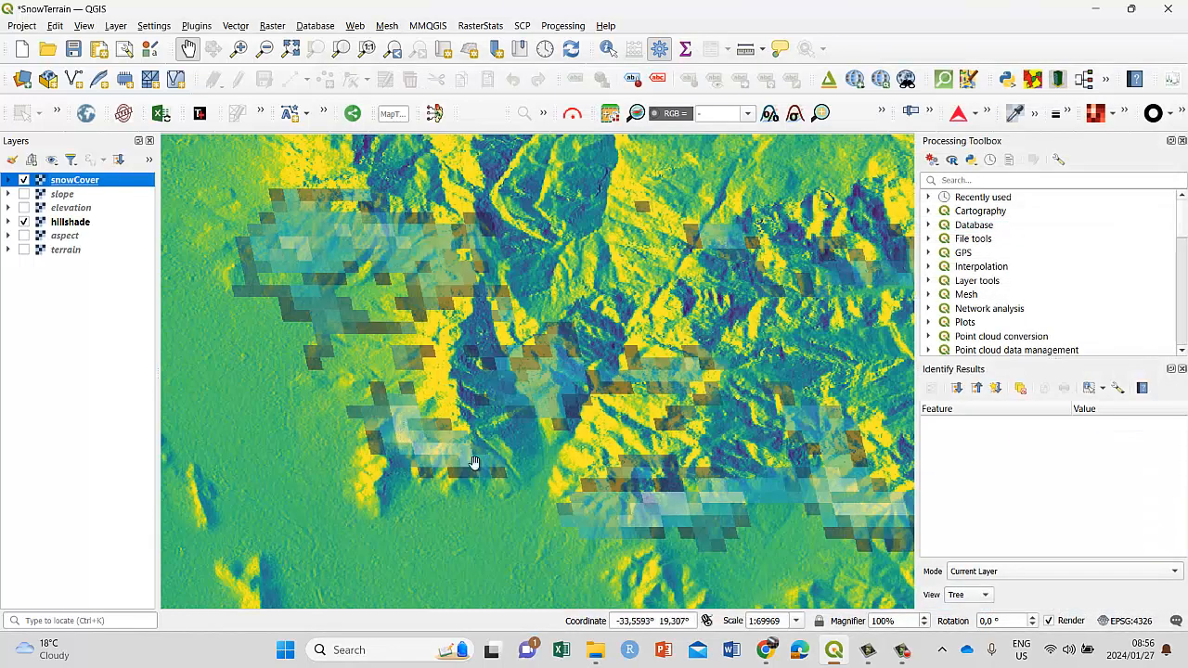
# Reopen snowCover's symbology properties and recolor the 258,5 class with the stored red #ec0920.
pyautogui.rightClick(48, 183)
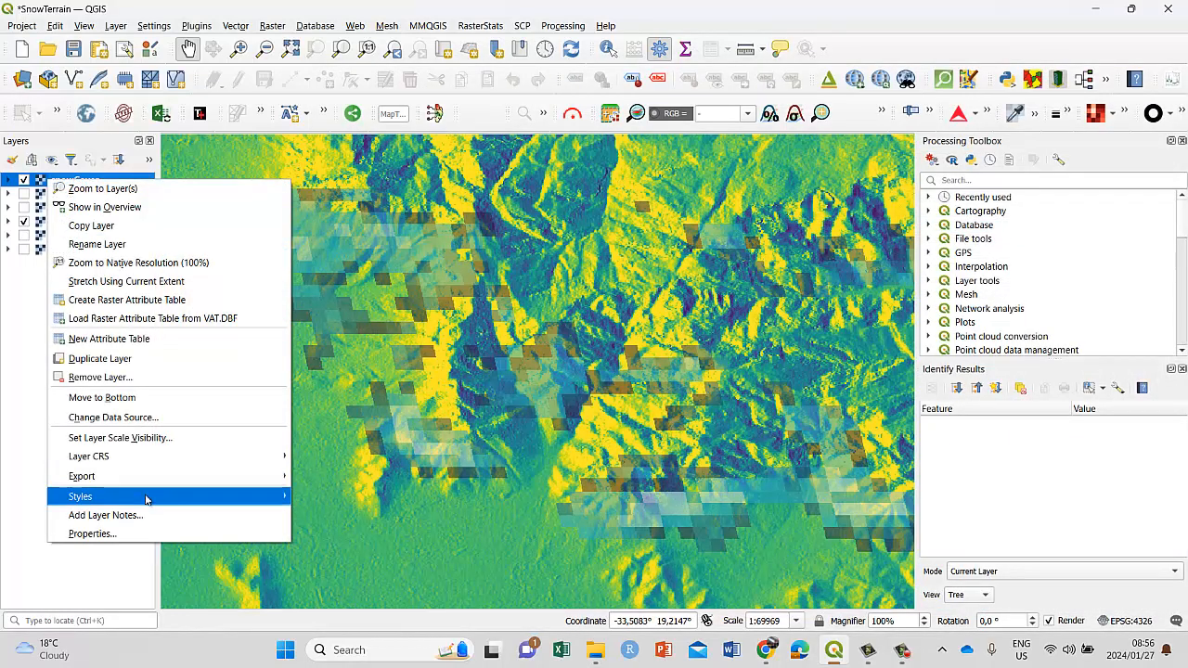
pyautogui.click(148, 535)
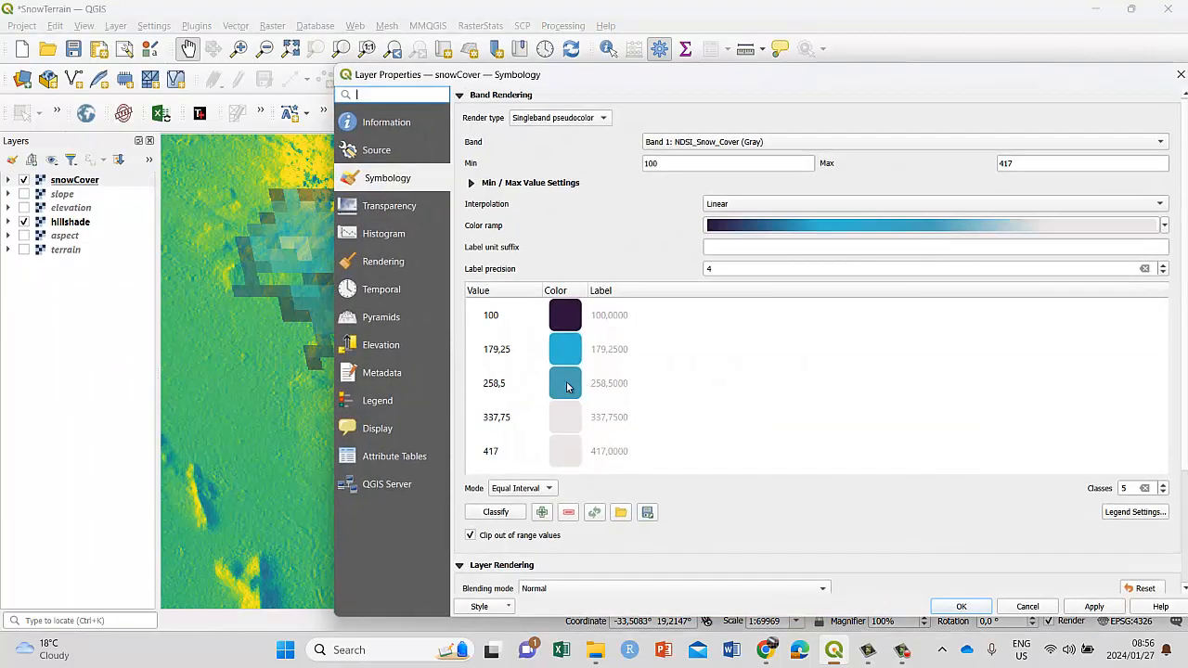
pyautogui.doubleClick(568, 387)
pyautogui.click(964, 492)
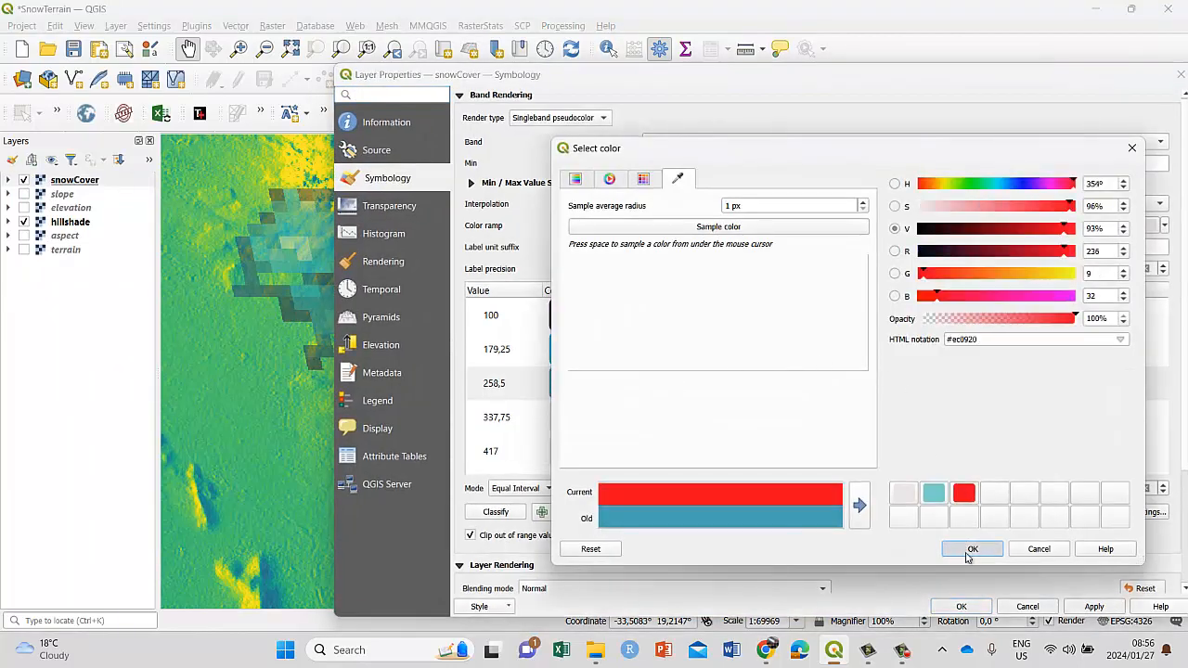
pyautogui.click(972, 549)
# Recolor snowCover's 179,25 class to blue #300ad5, storing it as a custom color.
pyautogui.doubleClick(566, 352)
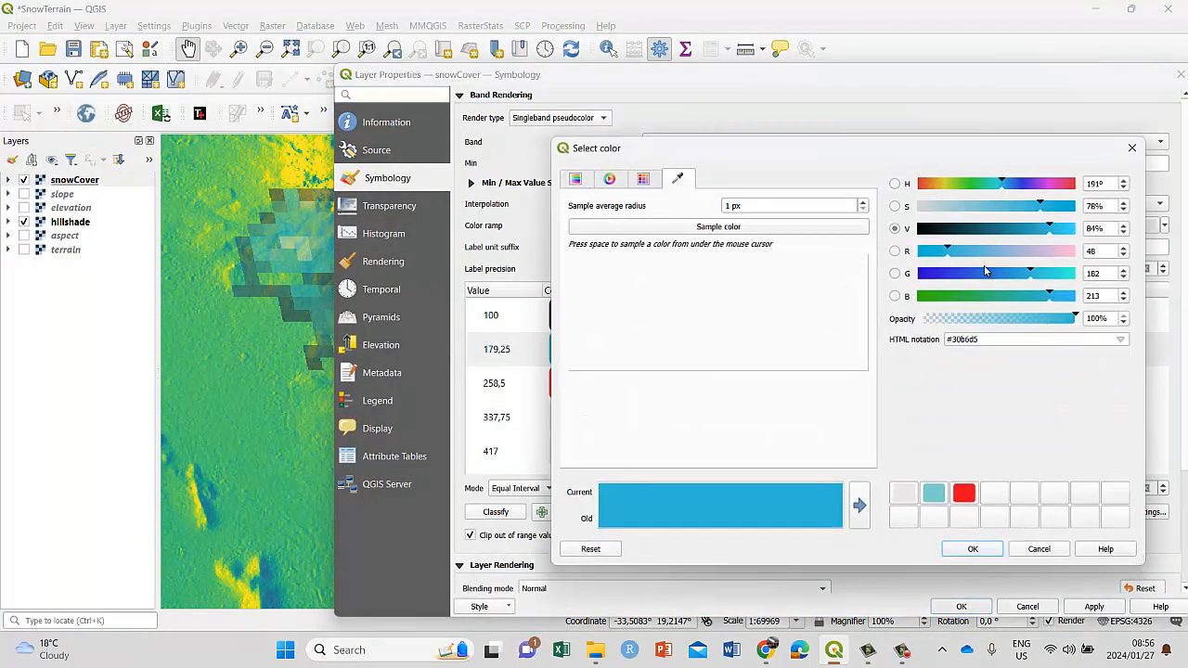
pyautogui.click(924, 273)
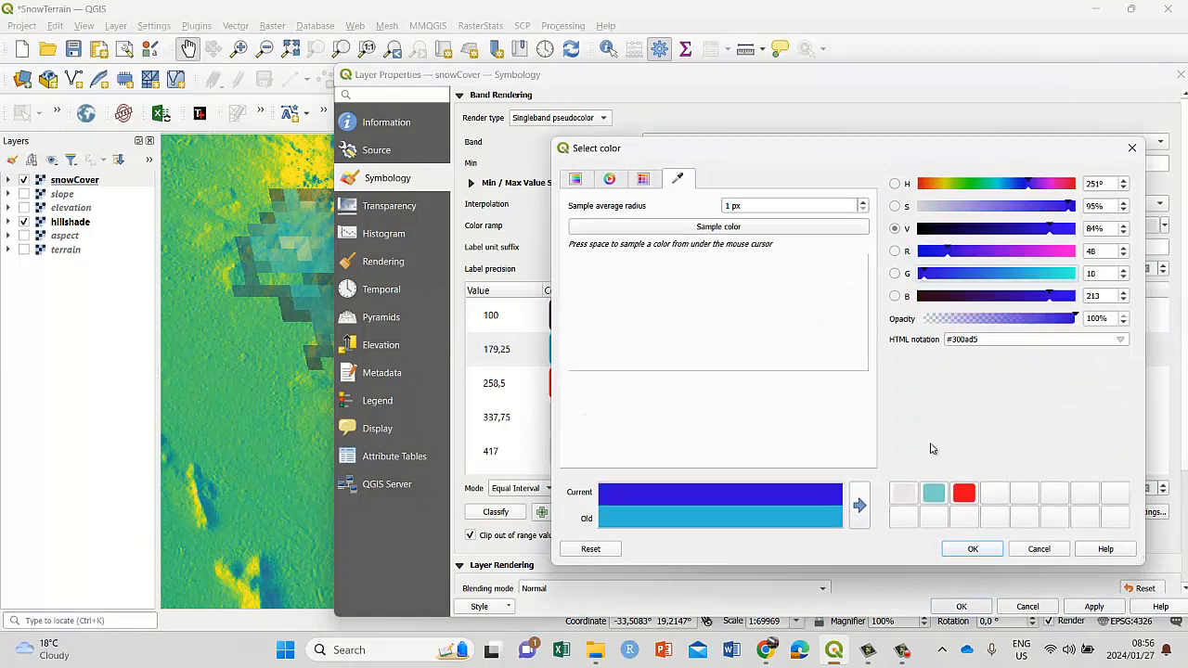
pyautogui.click(860, 505)
pyautogui.click(953, 548)
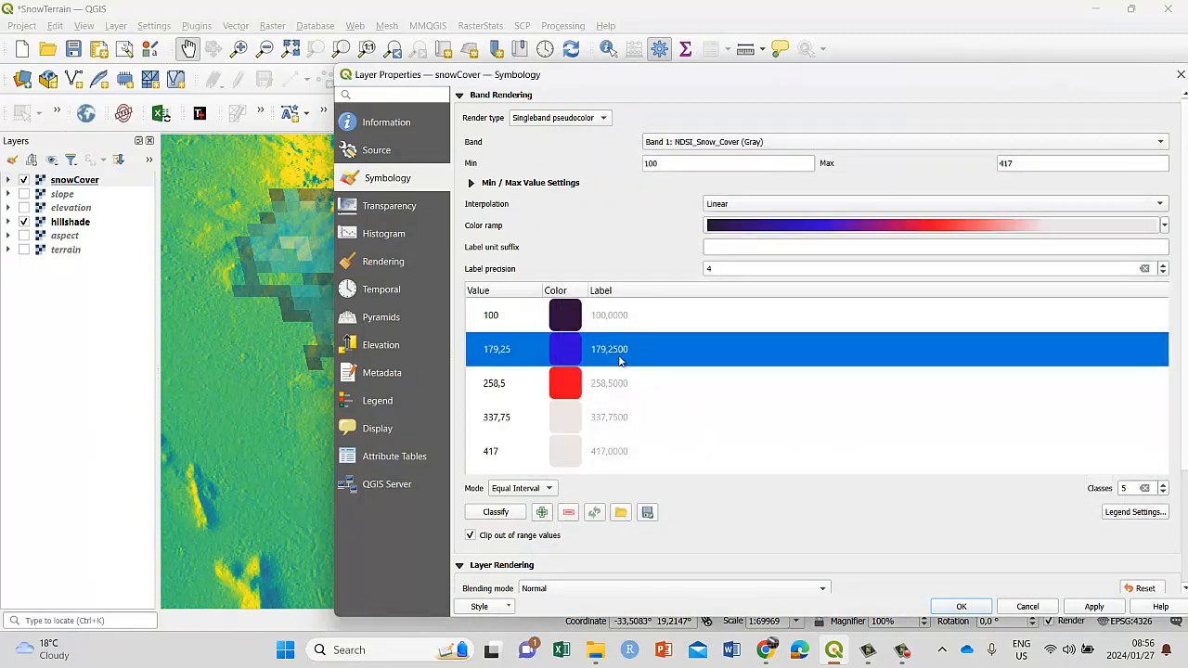
# Recolor snowCover's 100 class to green #30f53b, store it as a custom color, and apply the symbology.
pyautogui.doubleClick(561, 316)
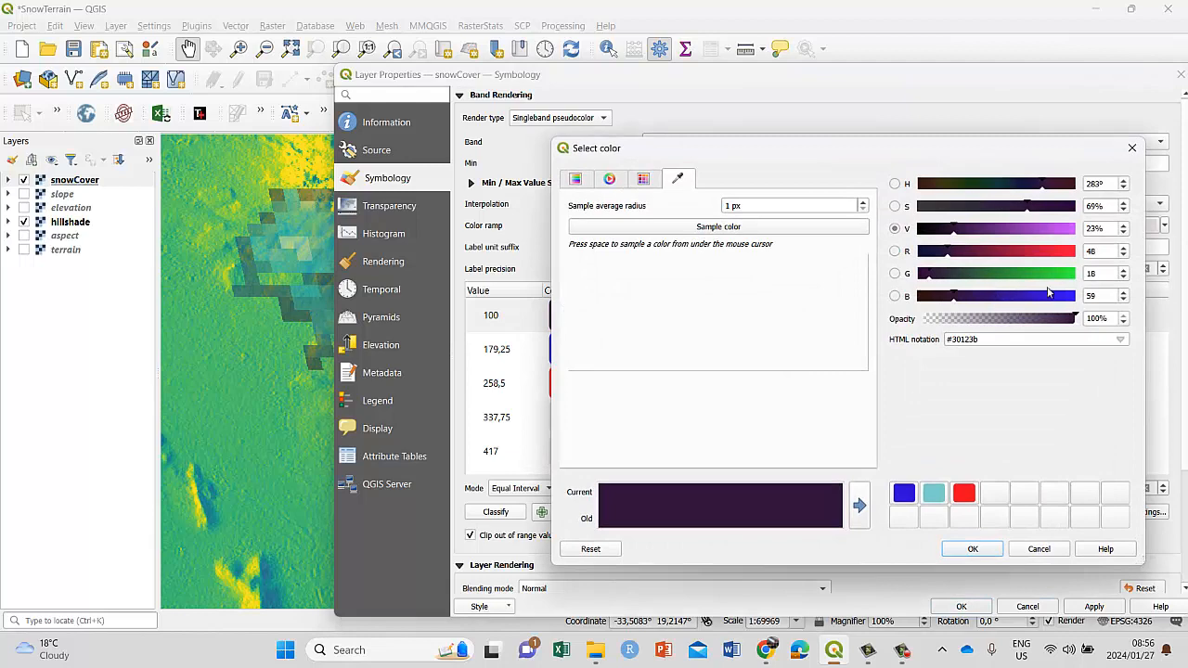
pyautogui.click(1070, 274)
pyautogui.click(859, 505)
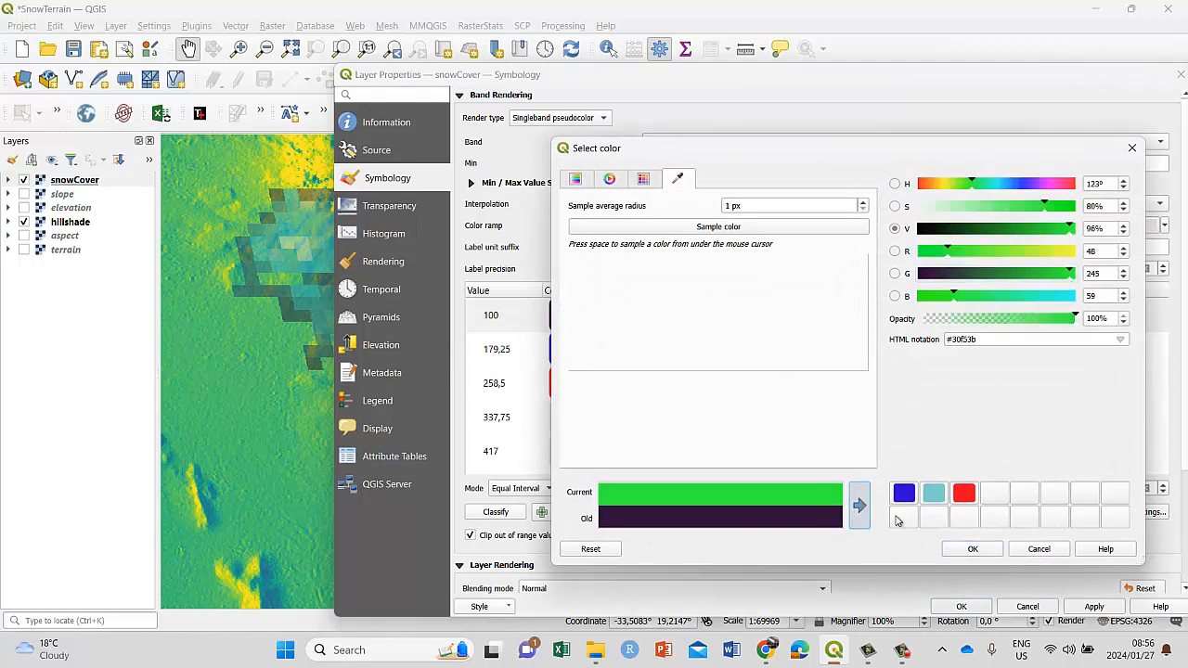
pyautogui.click(967, 548)
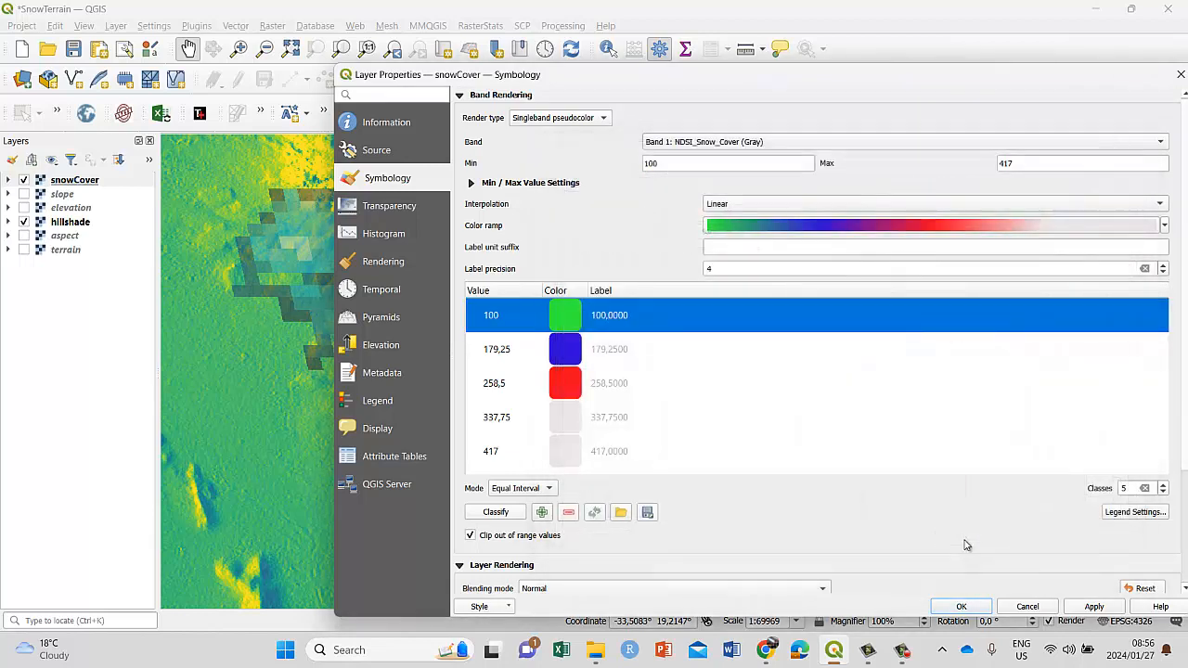
pyautogui.click(1083, 608)
pyautogui.click(960, 607)
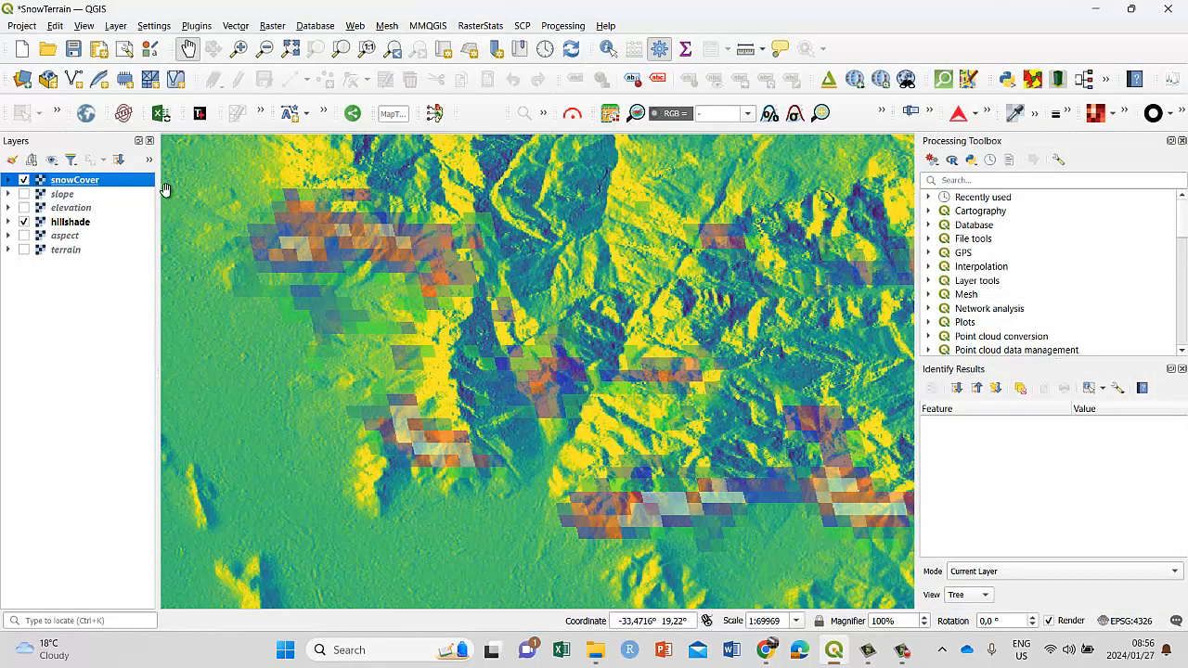
# Hide the hillshade and snowCover layers and display only the aspect layer.
pyautogui.click(24, 222)
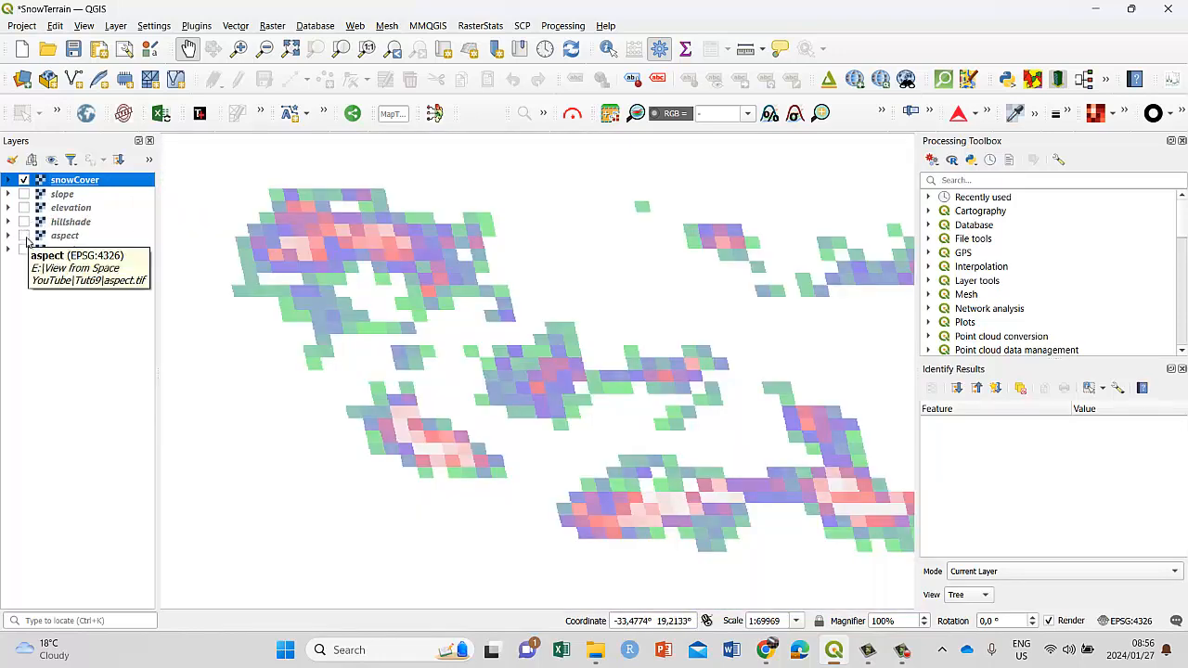
pyautogui.click(24, 236)
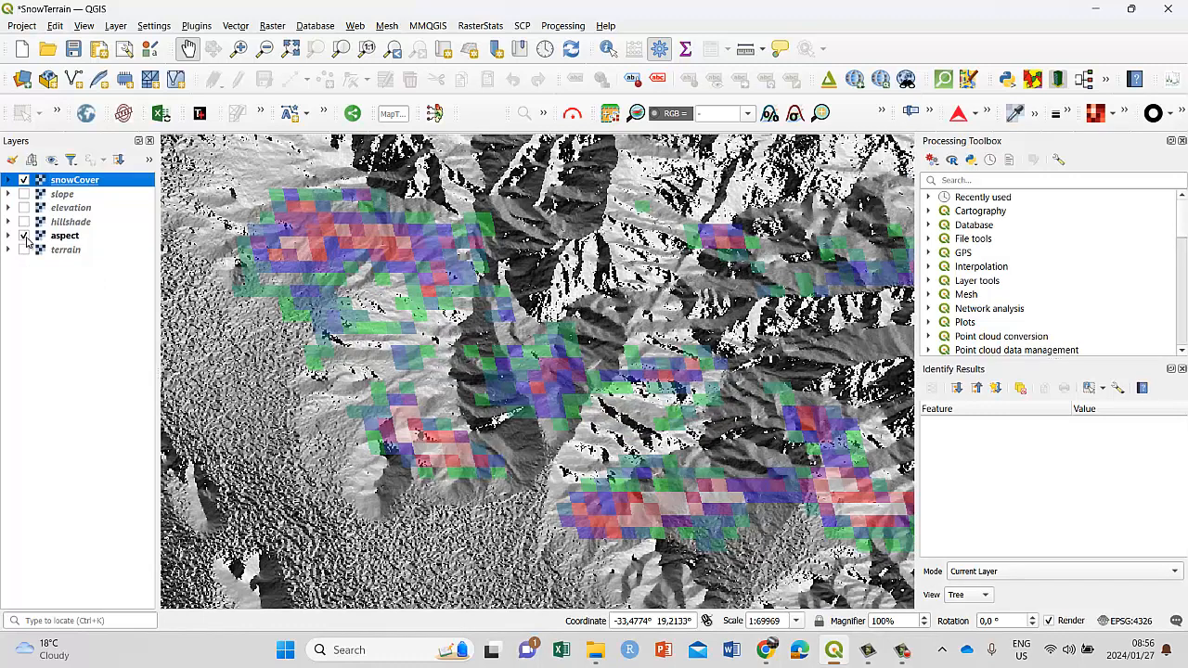
pyautogui.click(25, 237)
pyautogui.click(25, 236)
pyautogui.click(24, 180)
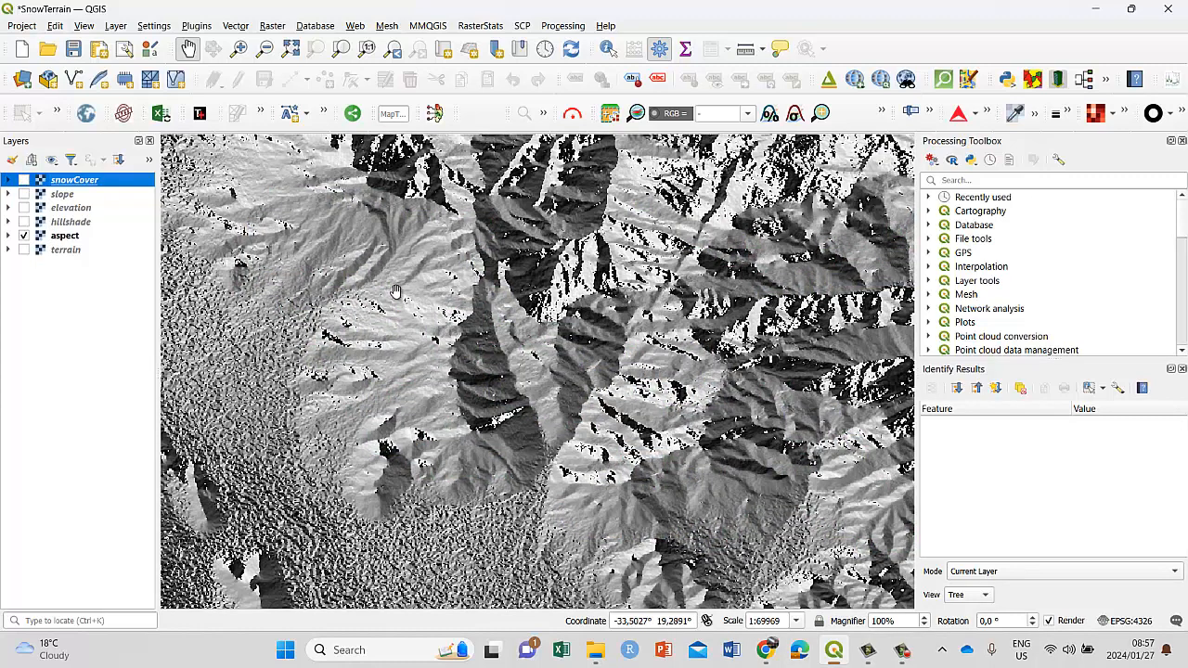
# Open the aspect layer's symbology properties and set its render type to Singleband pseudocolor.
pyautogui.rightClick(58, 239)
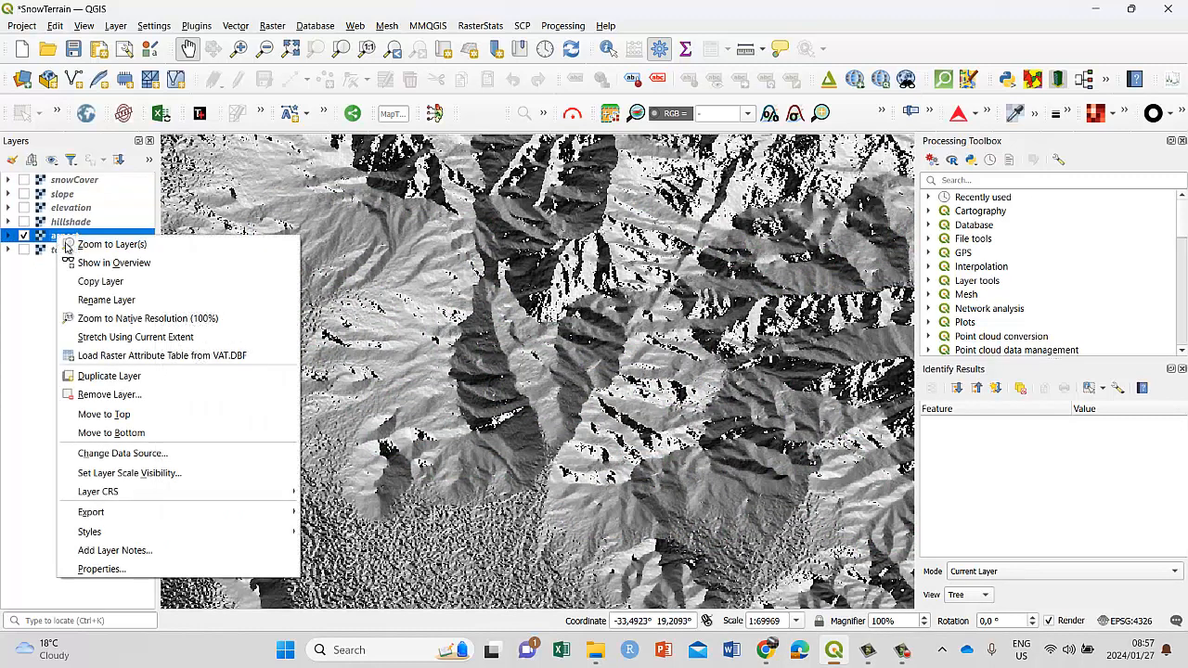
pyautogui.click(162, 570)
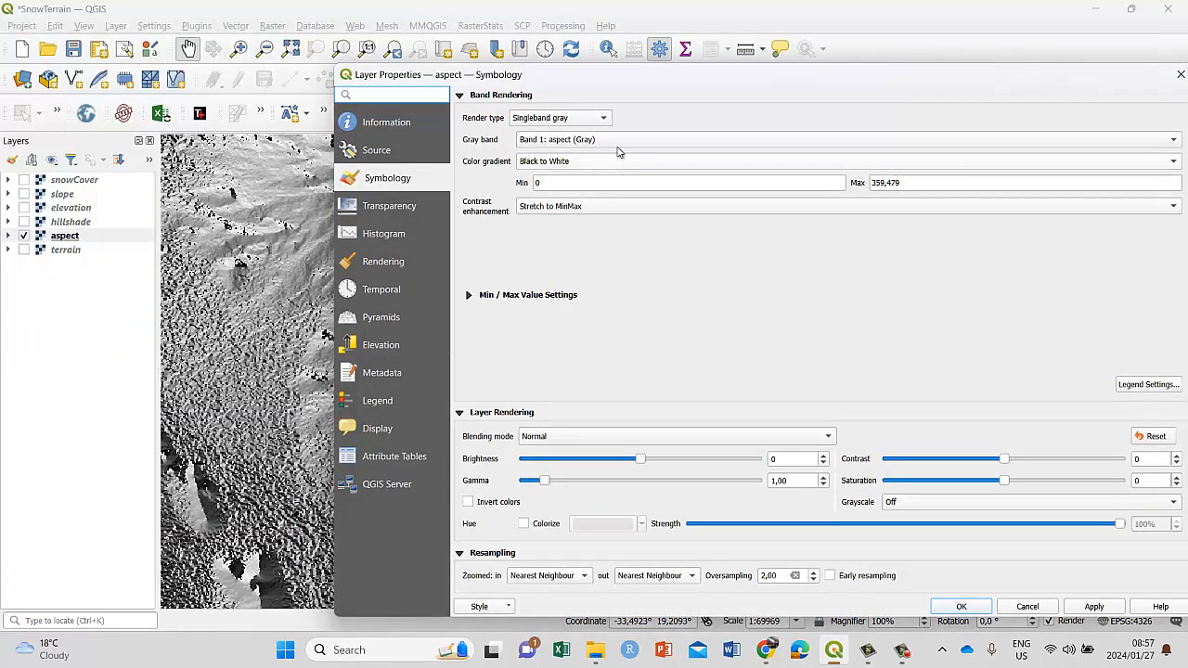
pyautogui.click(603, 118)
pyautogui.click(594, 133)
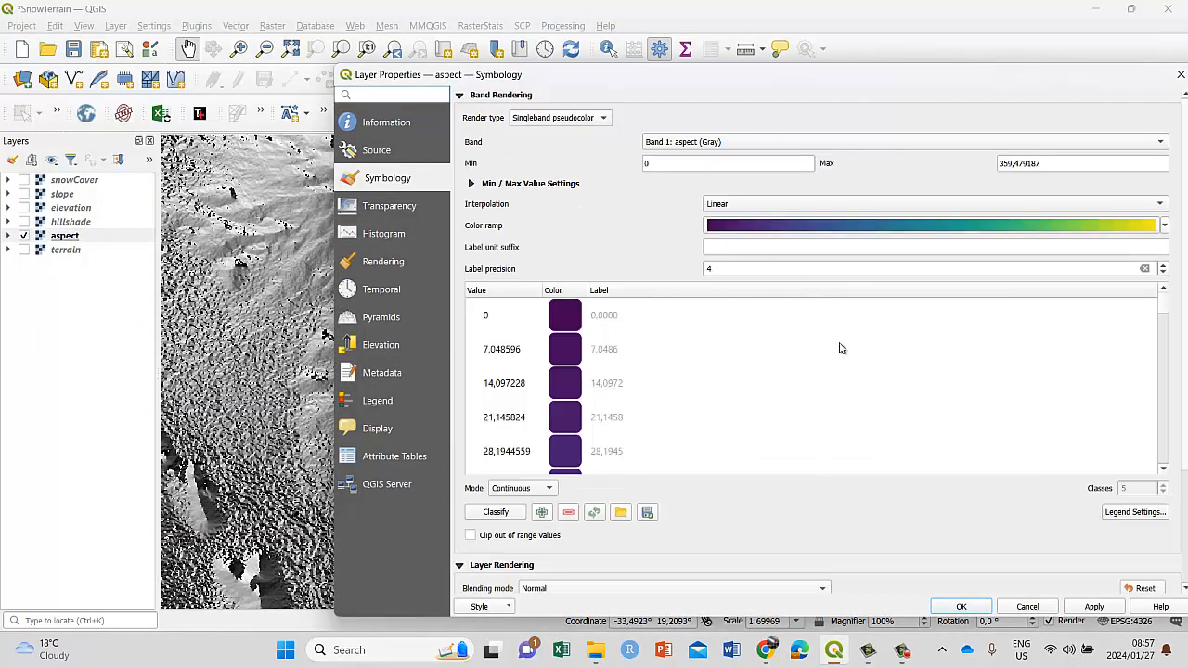
# Assign the RdYlGn color ramp to the aspect layer and invert it to run from green to red.
pyautogui.click(1164, 225)
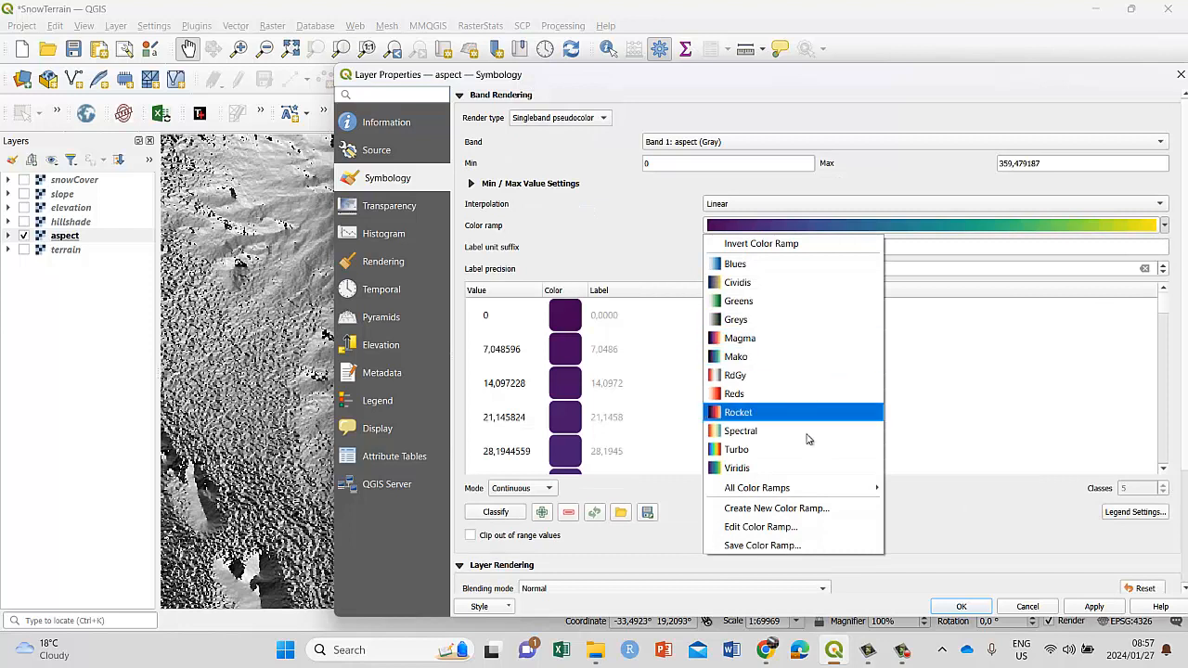
pyautogui.moveTo(778, 497)
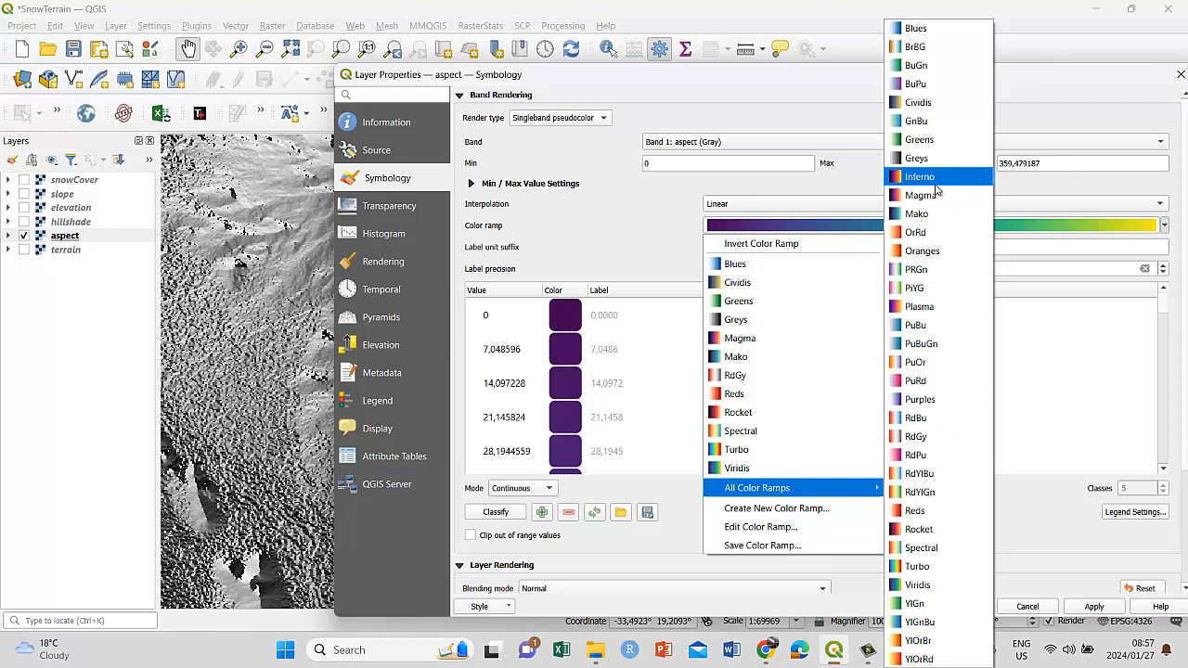
pyautogui.click(928, 492)
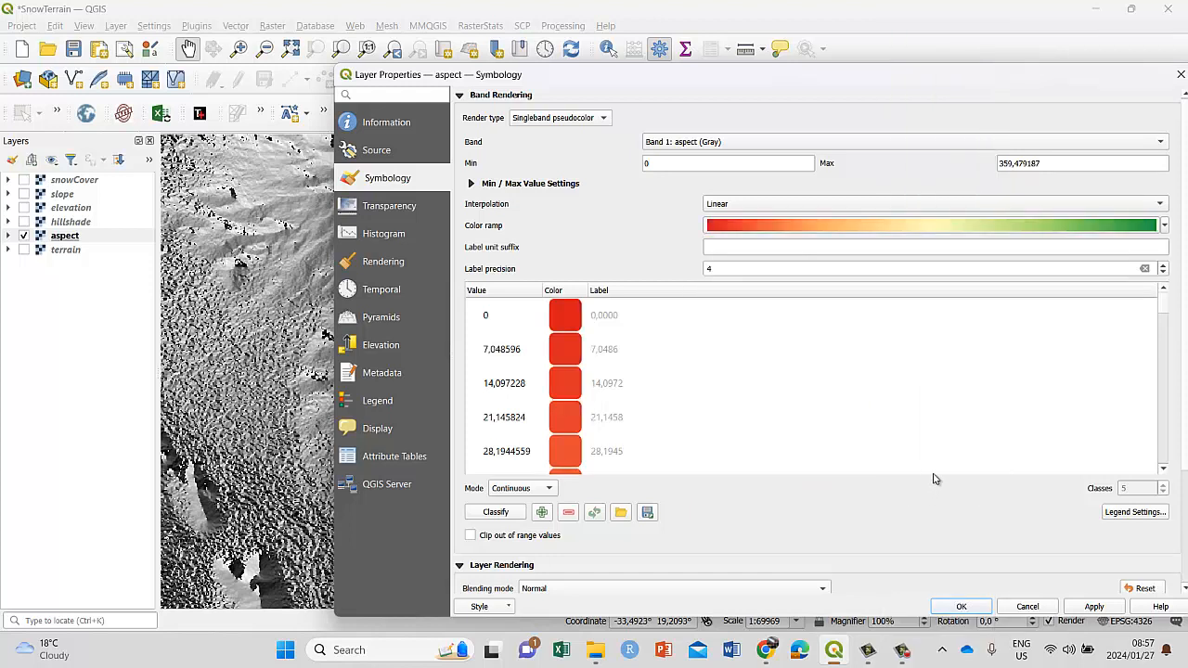
pyautogui.click(1165, 226)
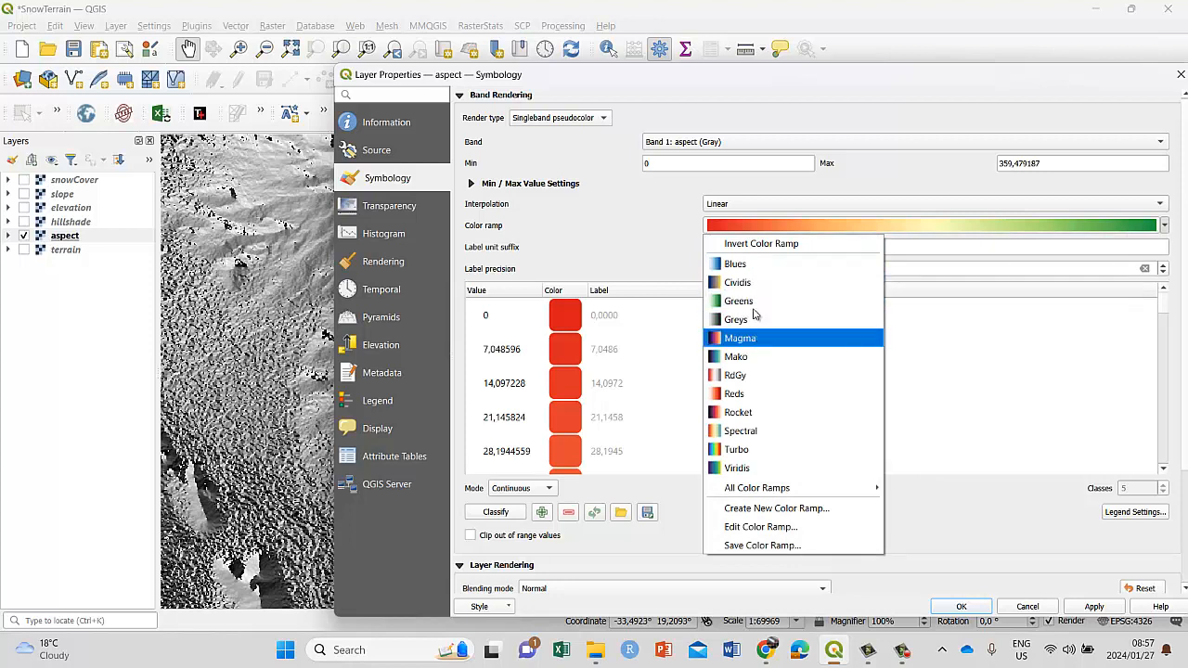
pyautogui.click(733, 243)
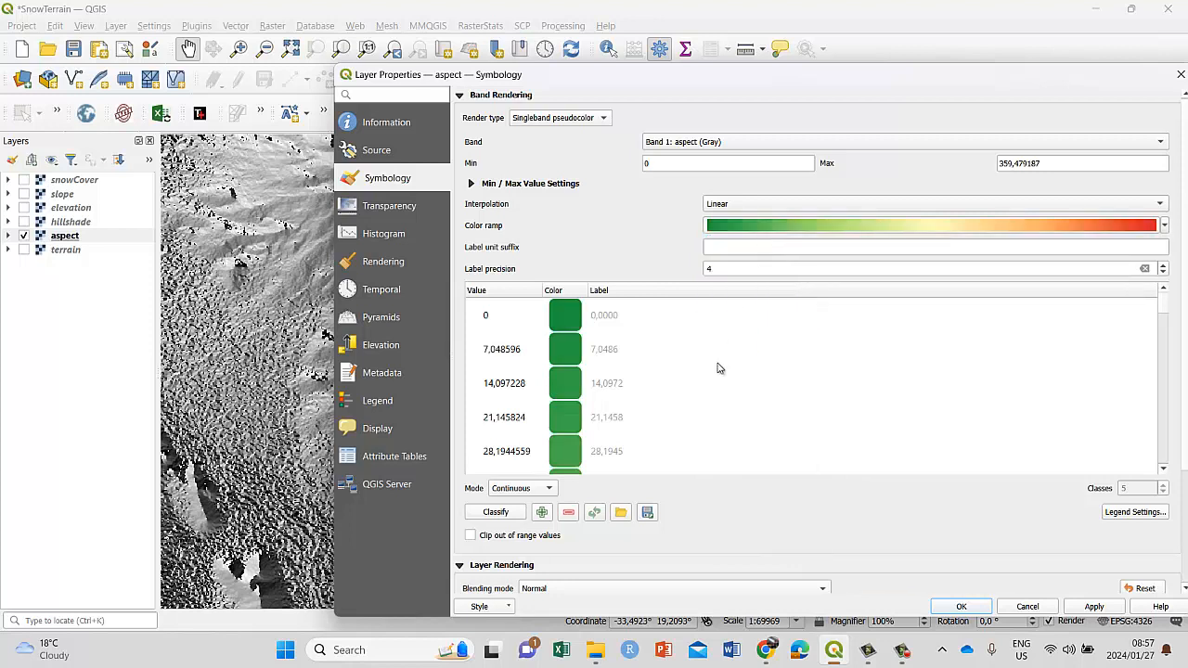
# Classify the aspect values by Equal Interval into 5 classes and apply the symbology.
pyautogui.click(541, 488)
pyautogui.click(520, 501)
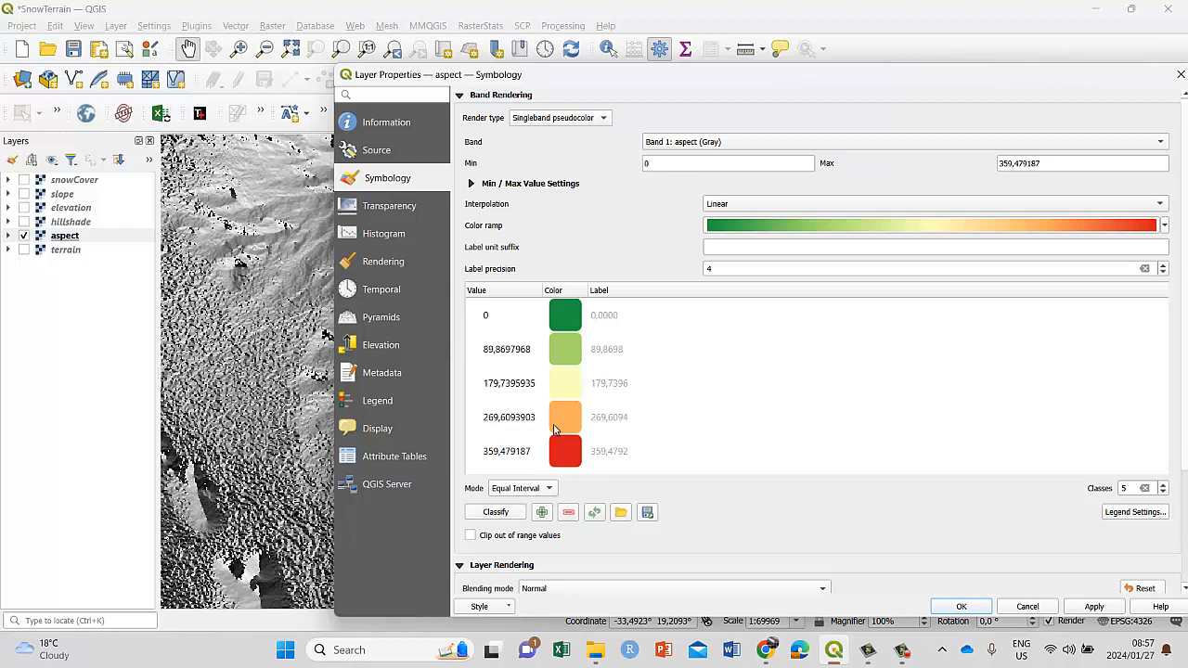
pyautogui.click(497, 516)
pyautogui.click(1095, 607)
pyautogui.click(961, 607)
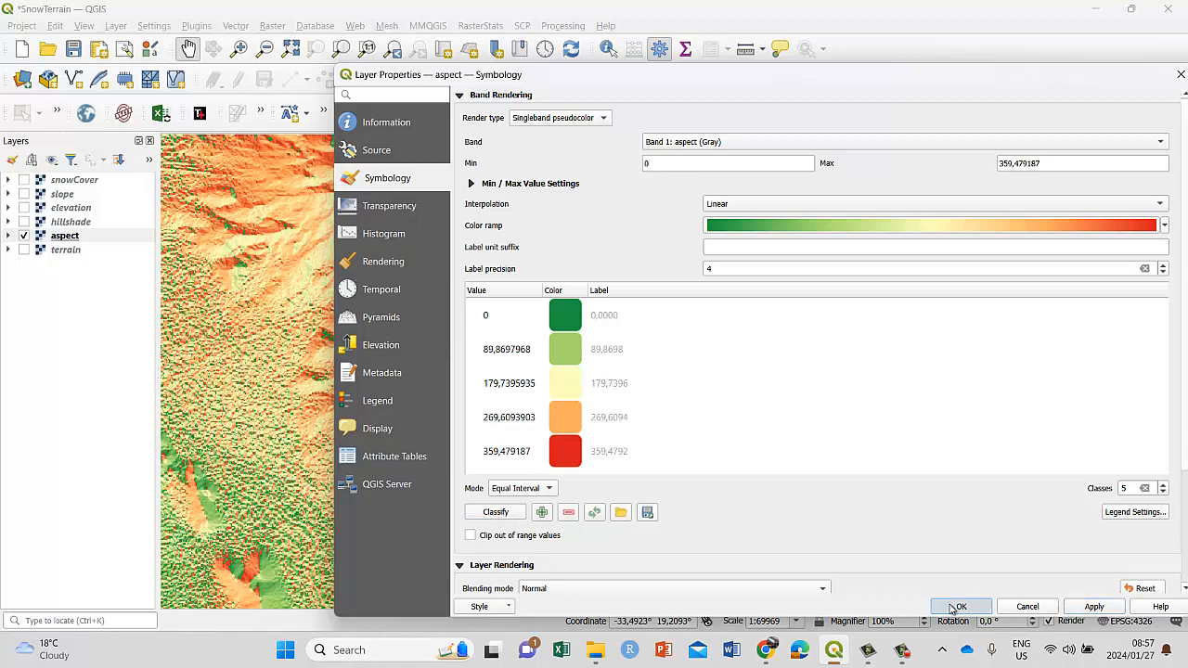
# Identify aspect values at several differently colored mountain slopes and examine slope directions across the surrounding terrain.
pyautogui.moveTo(472, 324); pyautogui.dragTo(530, 325)
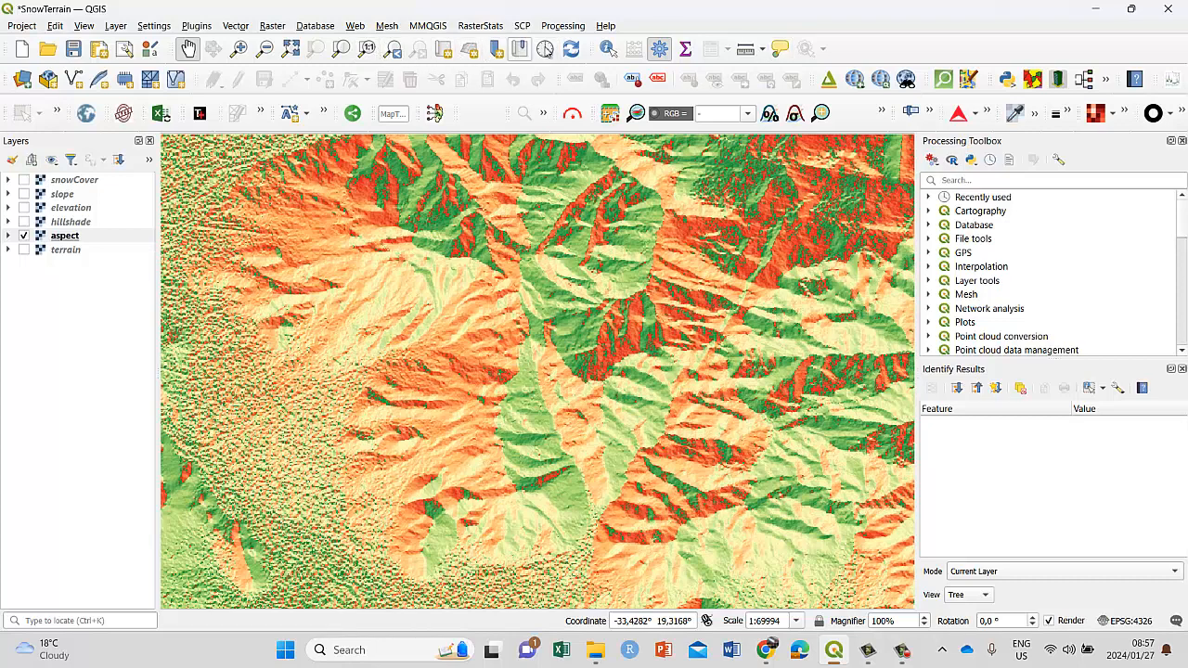
pyautogui.click(608, 48)
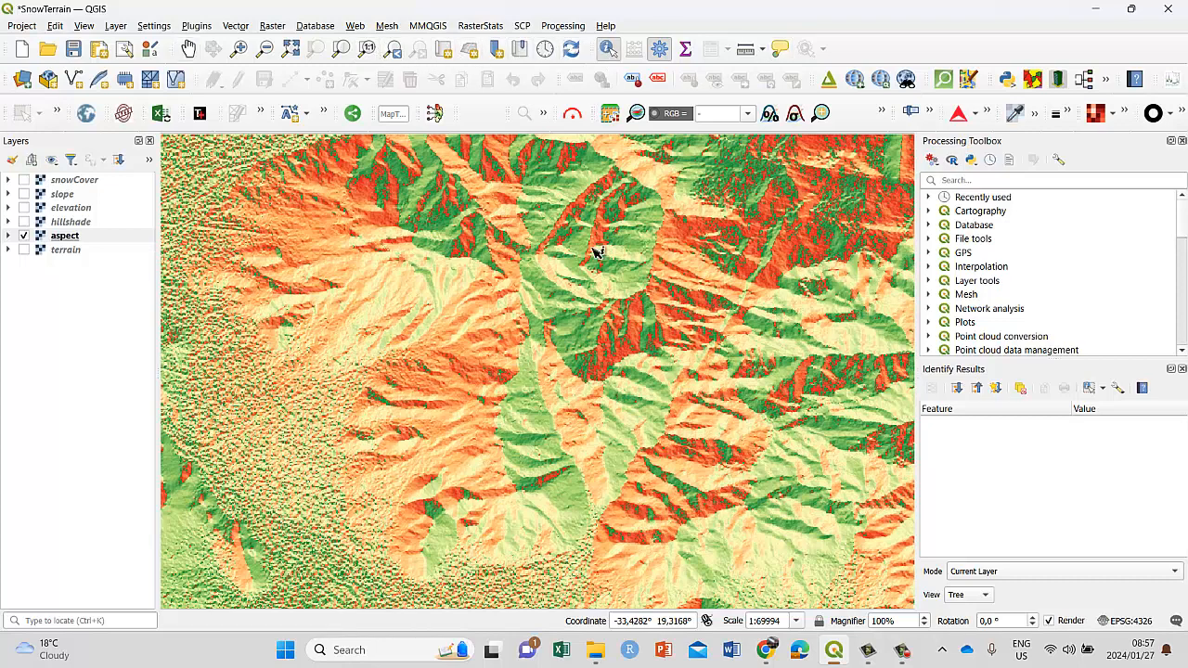
pyautogui.click(535, 466)
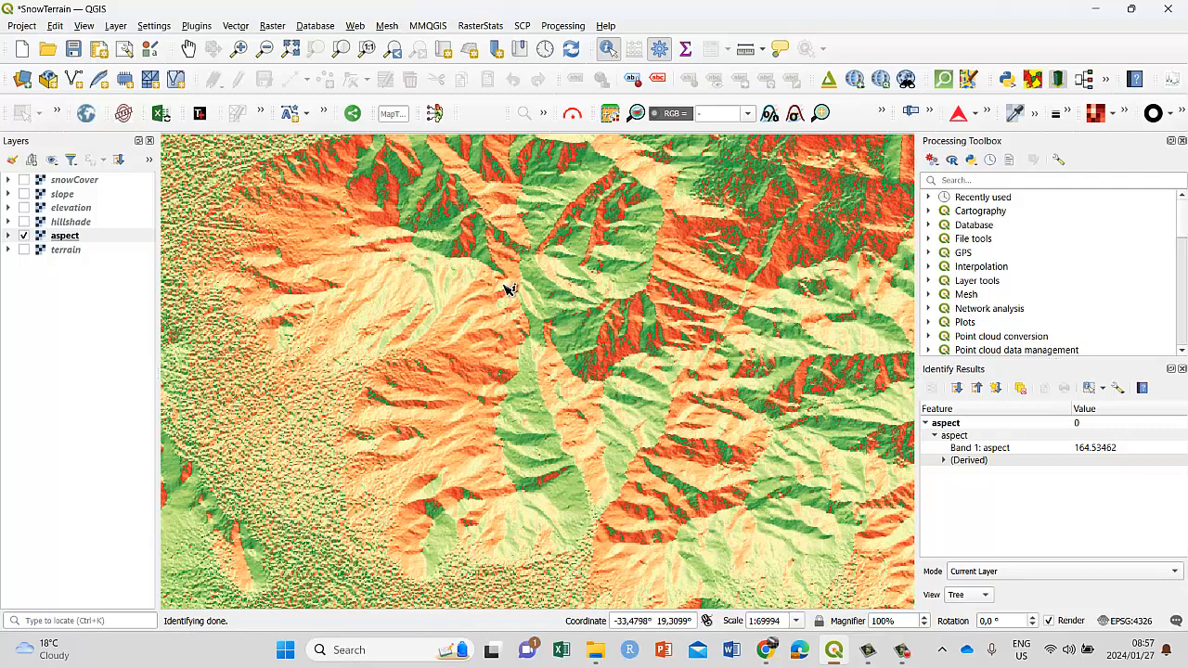
pyautogui.click(507, 285)
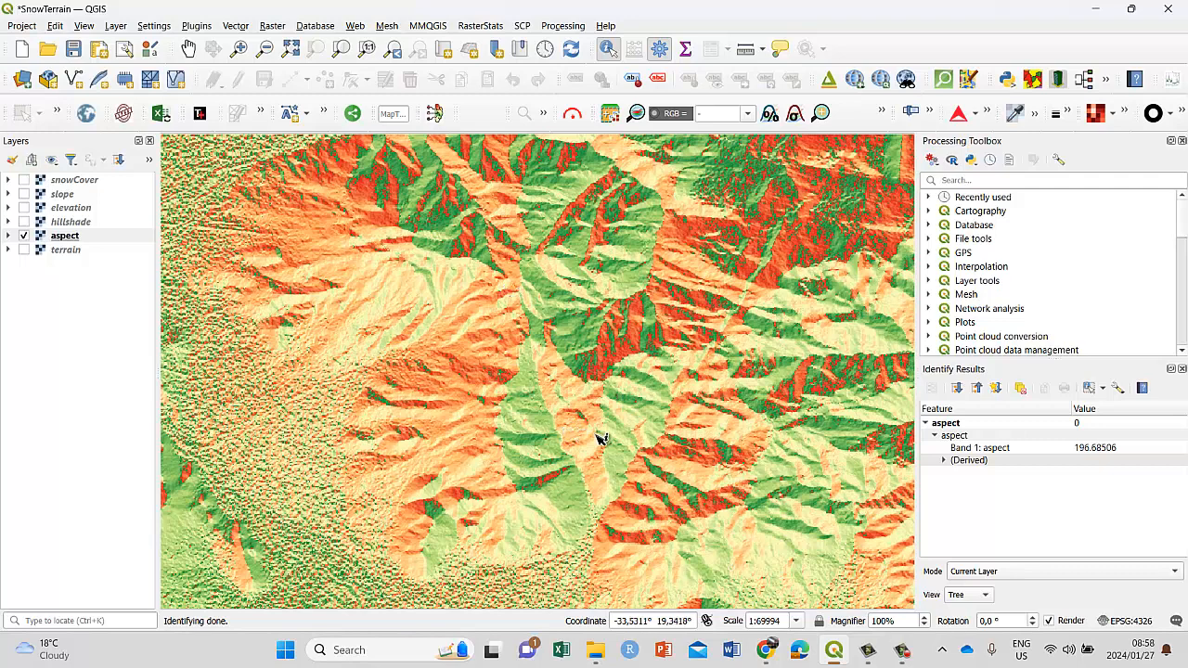
pyautogui.click(643, 546)
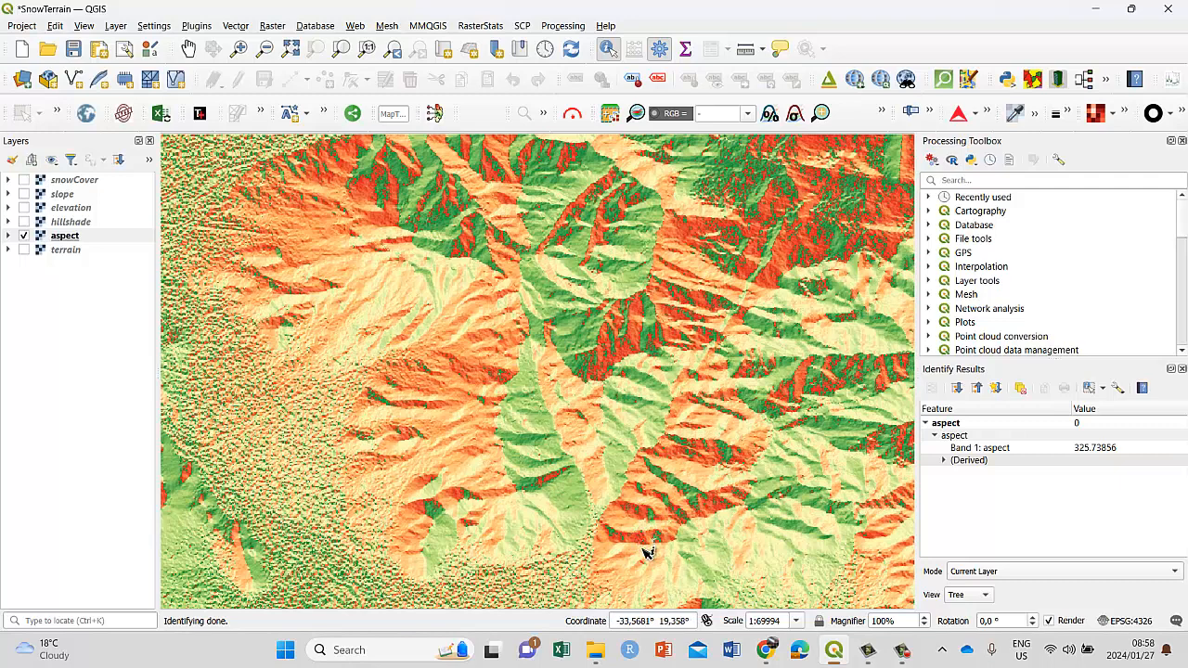
pyautogui.click(643, 544)
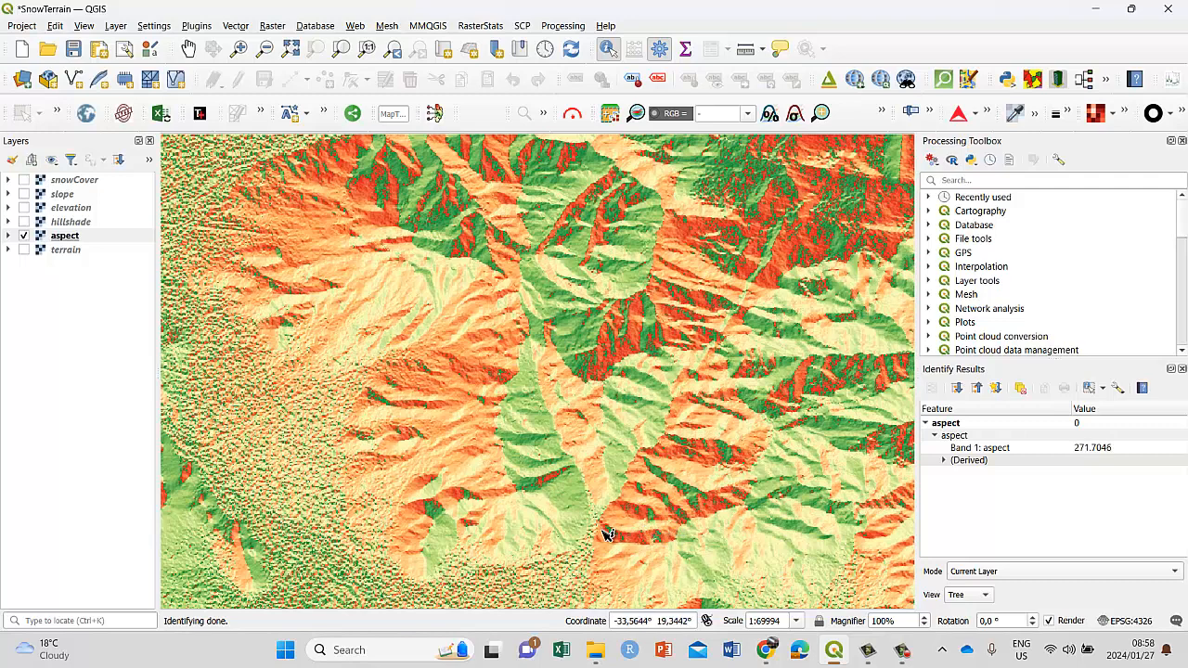
pyautogui.click(597, 535)
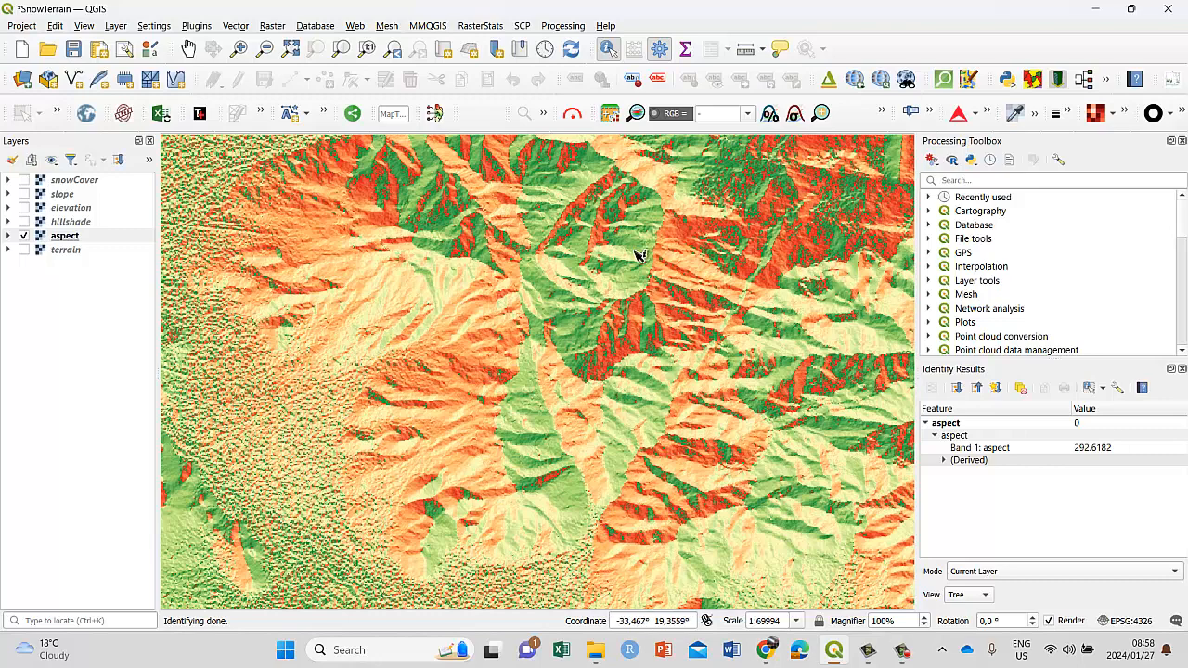
pyautogui.click(638, 374)
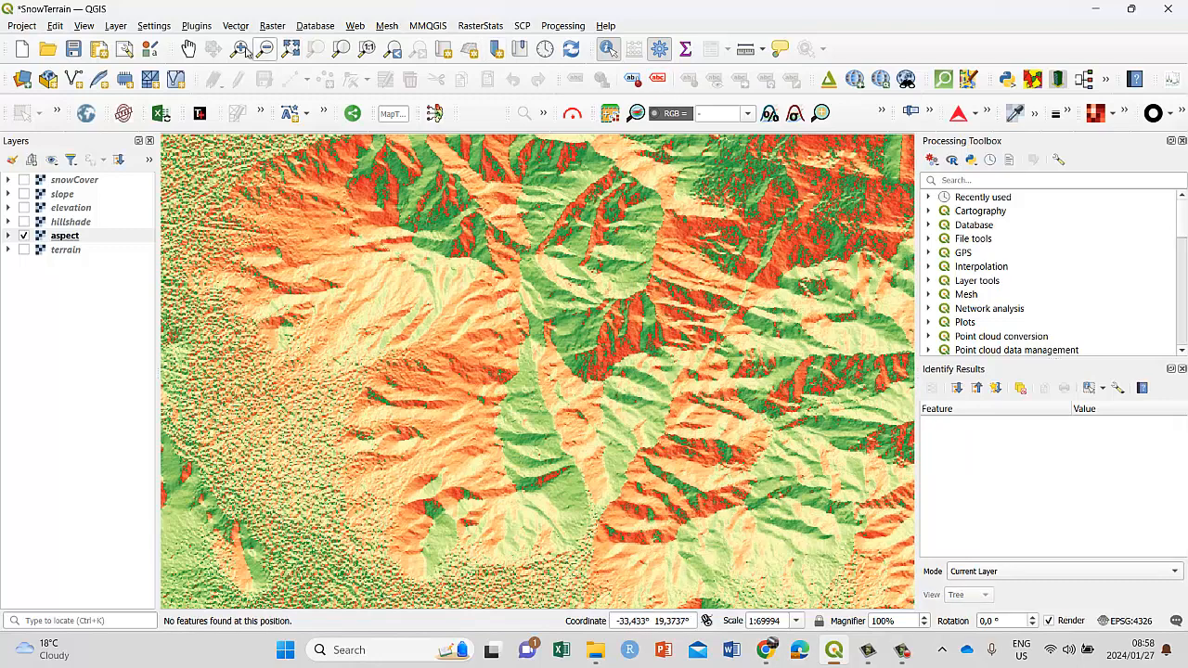
pyautogui.click(187, 48)
pyautogui.moveTo(590, 332); pyautogui.dragTo(578, 563)
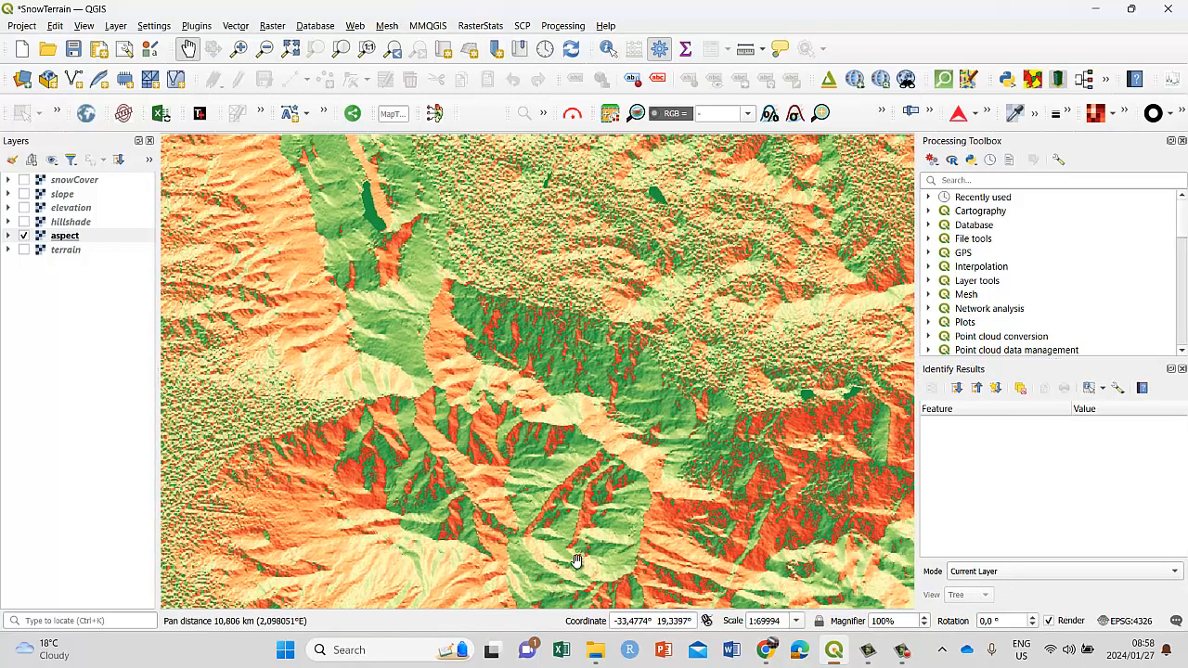
pyautogui.moveTo(617, 465); pyautogui.dragTo(702, 153)
pyautogui.moveTo(657, 350); pyautogui.dragTo(659, 309)
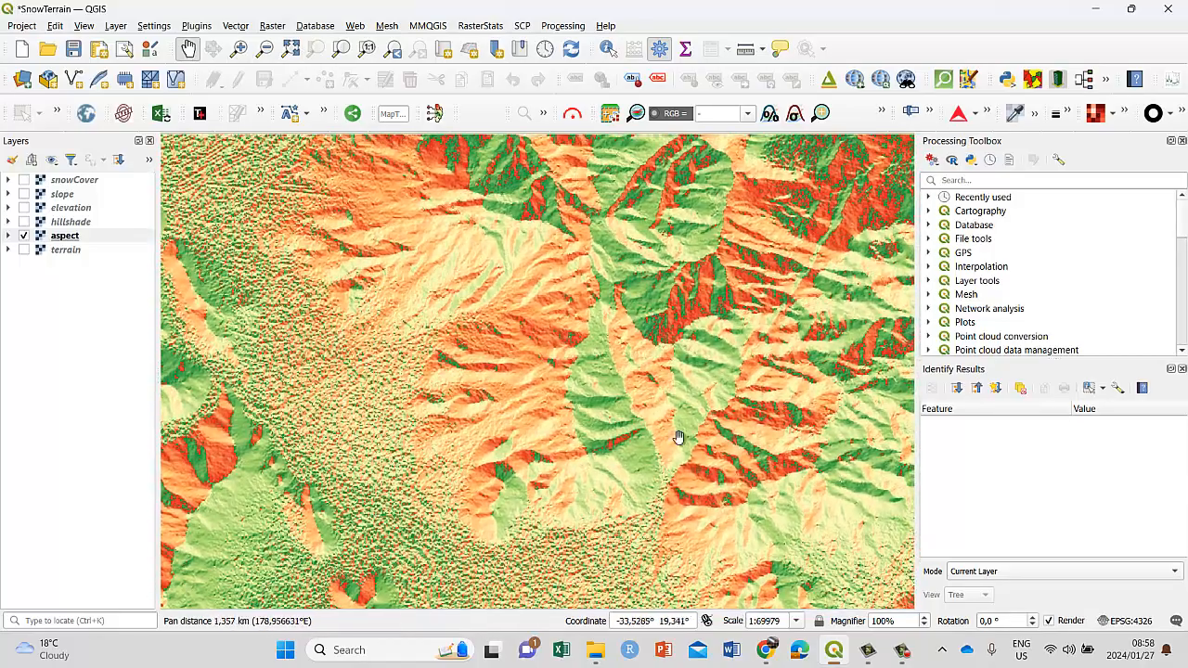
# Switch to the QGIS terrain analysis lesson in Chrome and read section 8.3.4 on calculating the aspect.
pyautogui.click(766, 649)
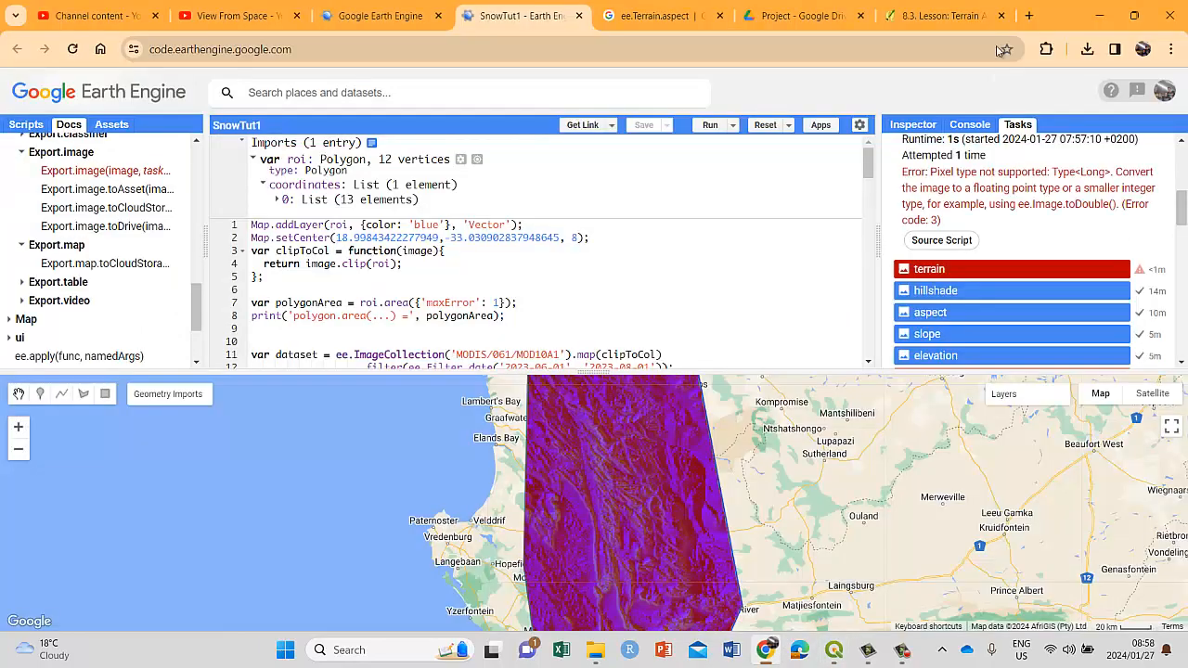
pyautogui.click(944, 16)
pyautogui.scroll(-10, 621, 347)
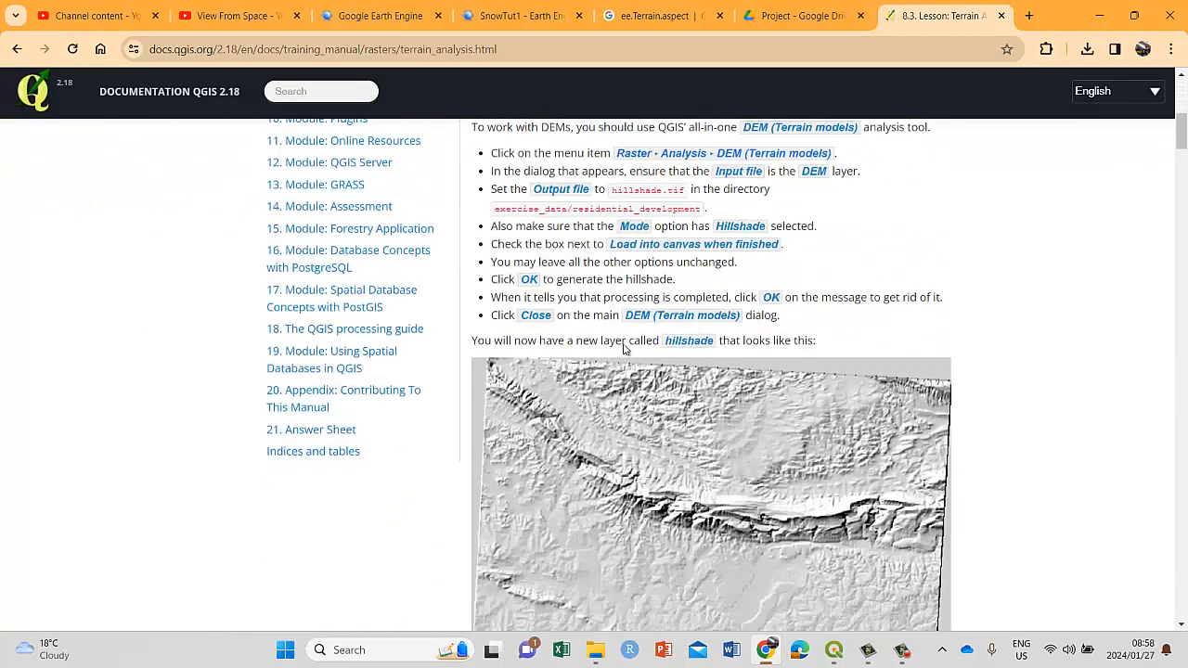
pyautogui.scroll(-5, 621, 346)
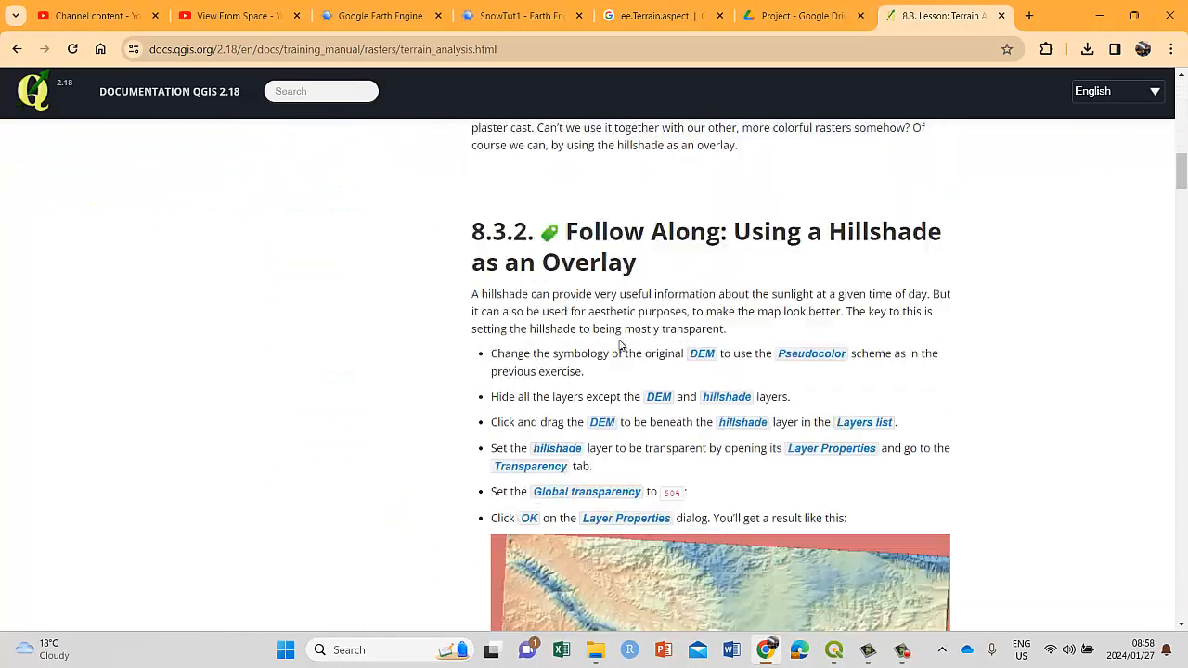
pyautogui.scroll(-10, 621, 346)
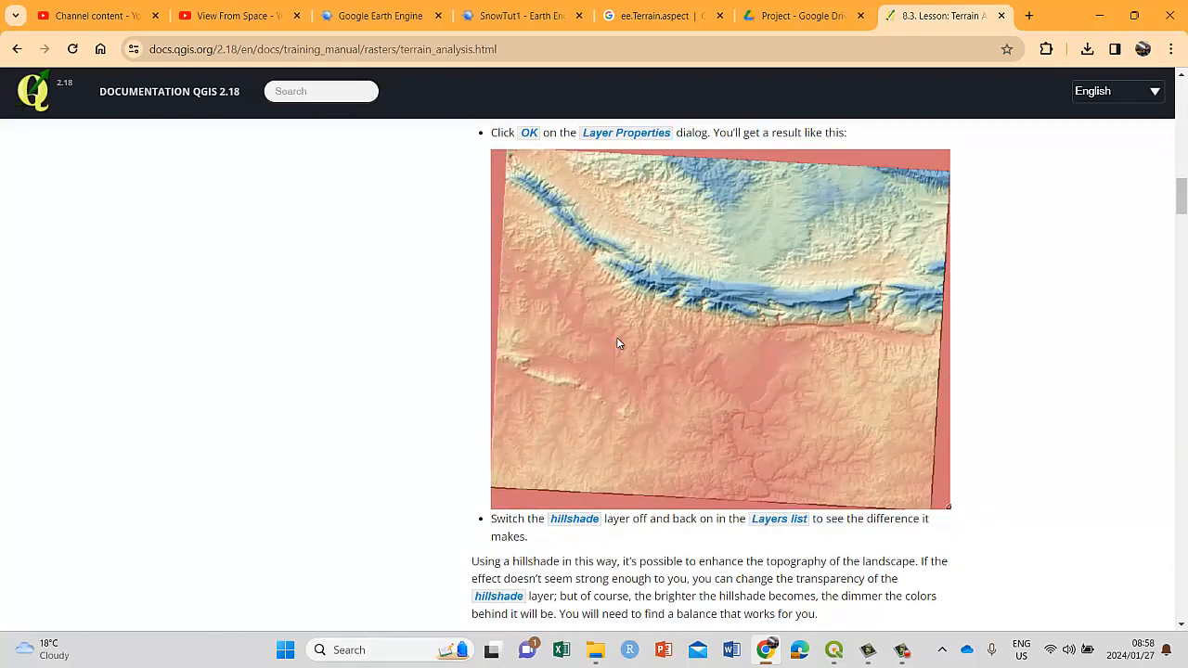
pyautogui.scroll(-11, 619, 342)
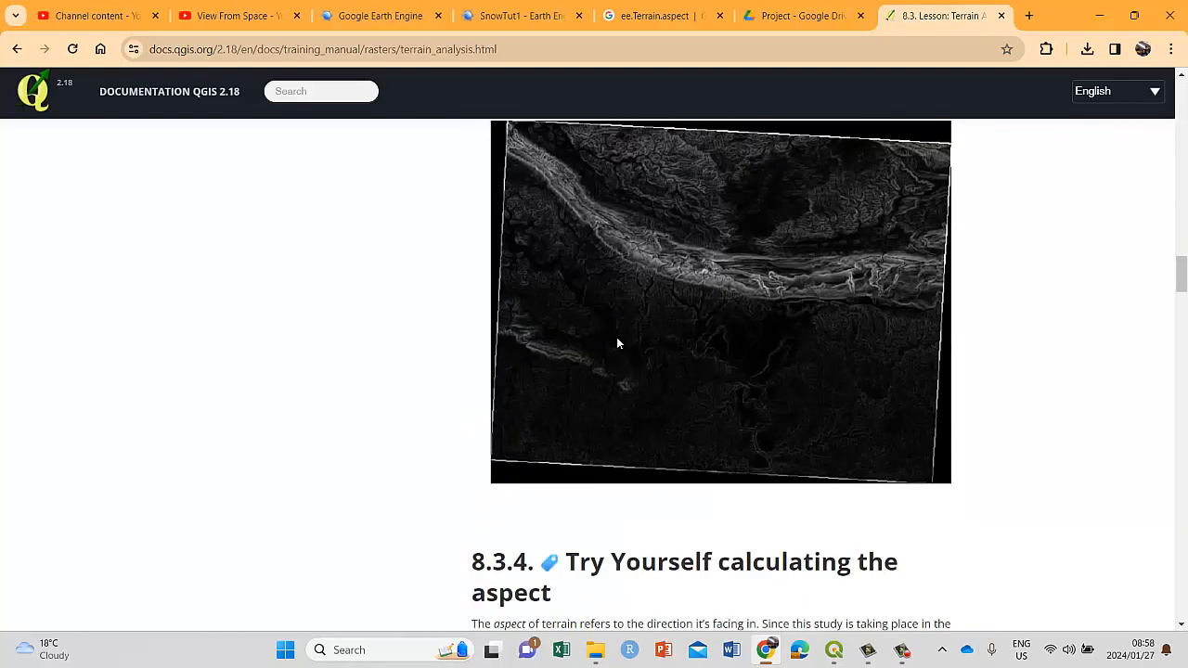
pyautogui.scroll(-1, 619, 340)
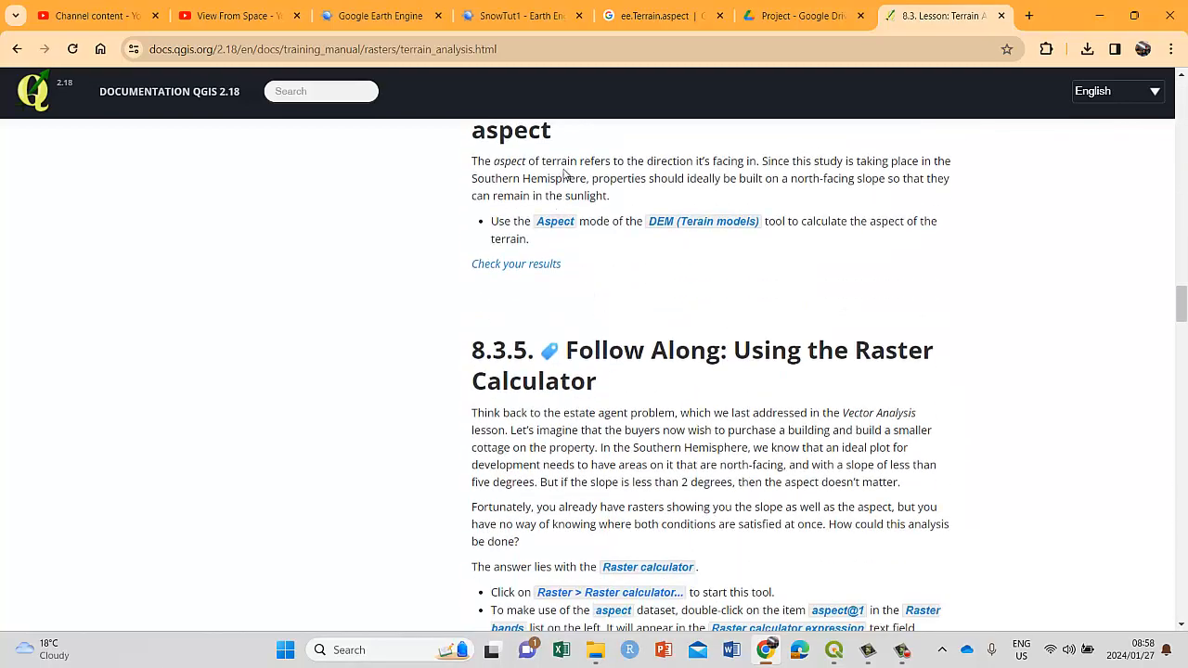
pyautogui.scroll(1, 652, 234)
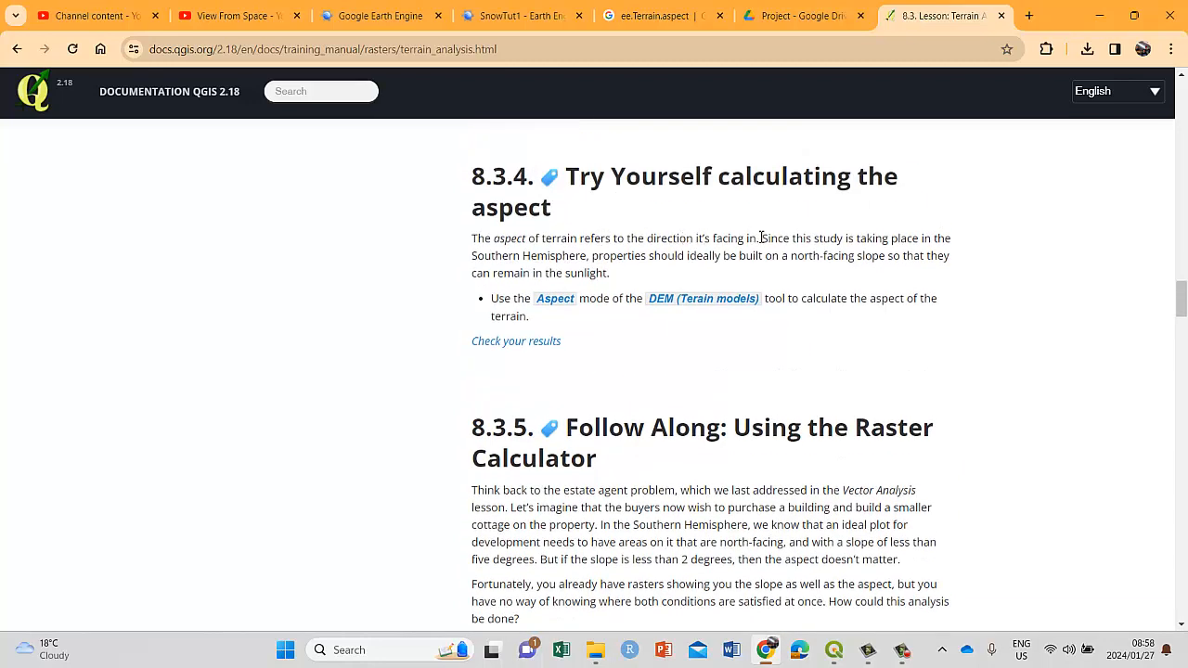
pyautogui.moveTo(760, 237); pyautogui.dragTo(506, 244)
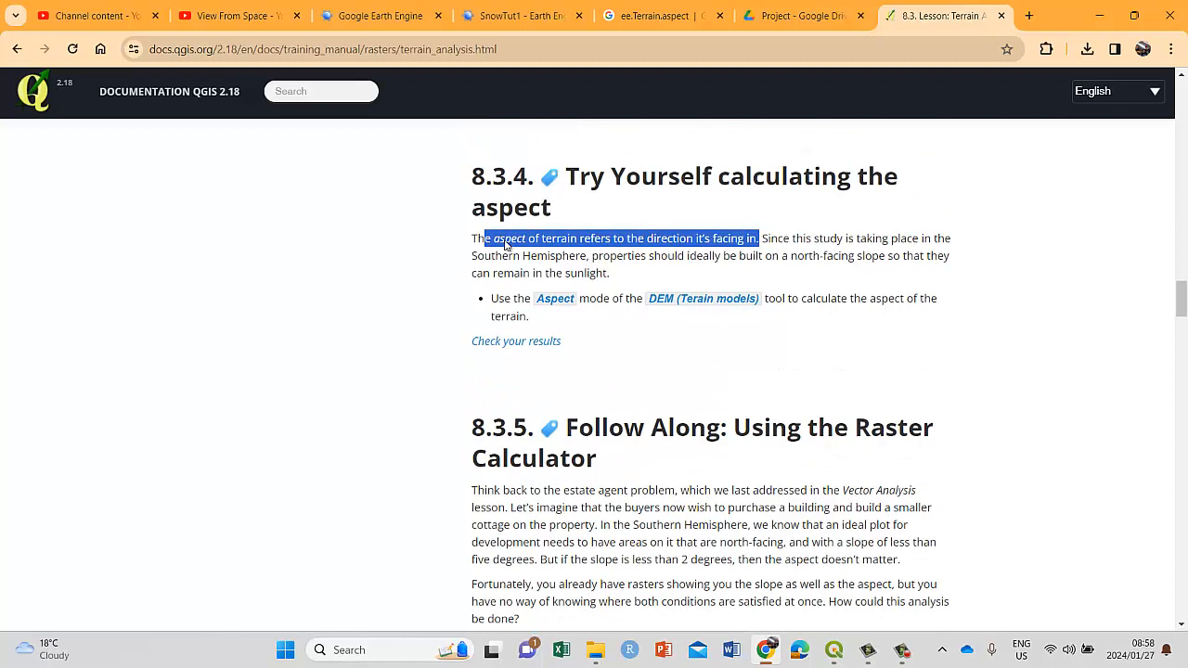
pyautogui.click(624, 239)
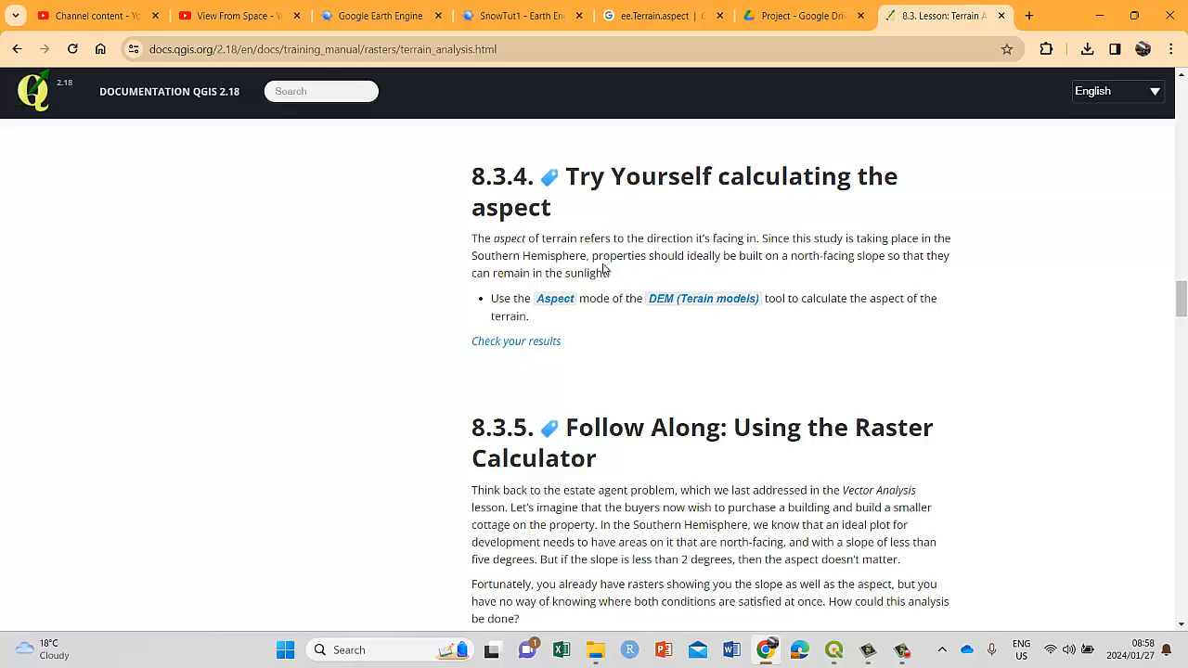
pyautogui.scroll(-2, 605, 269)
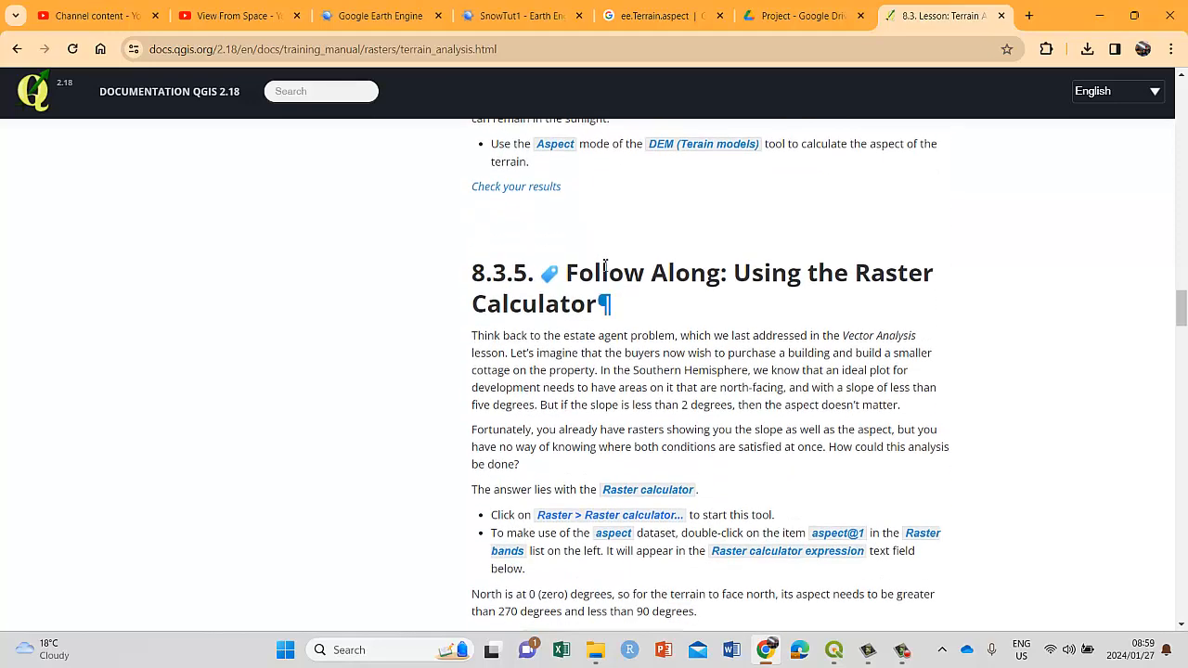
pyautogui.scroll(2, 604, 267)
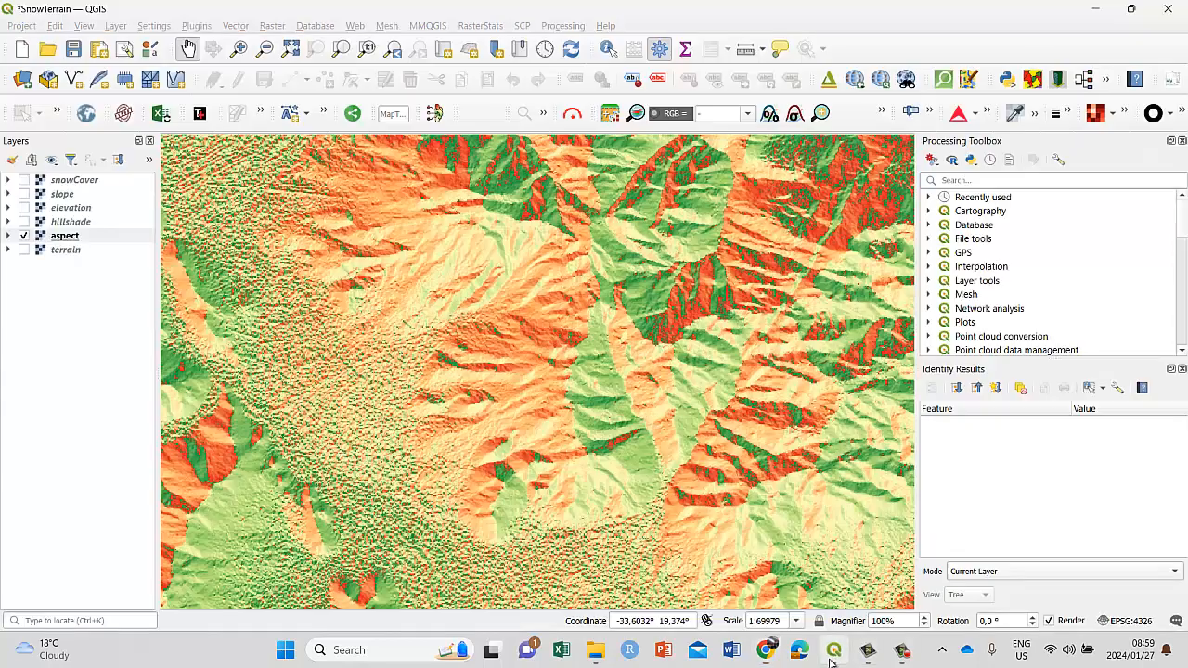
# Return to QGIS and toggle the hillshade layer's visibility repeatedly to compare it with the aspect layer.
pyautogui.click(834, 649)
pyautogui.click(24, 222)
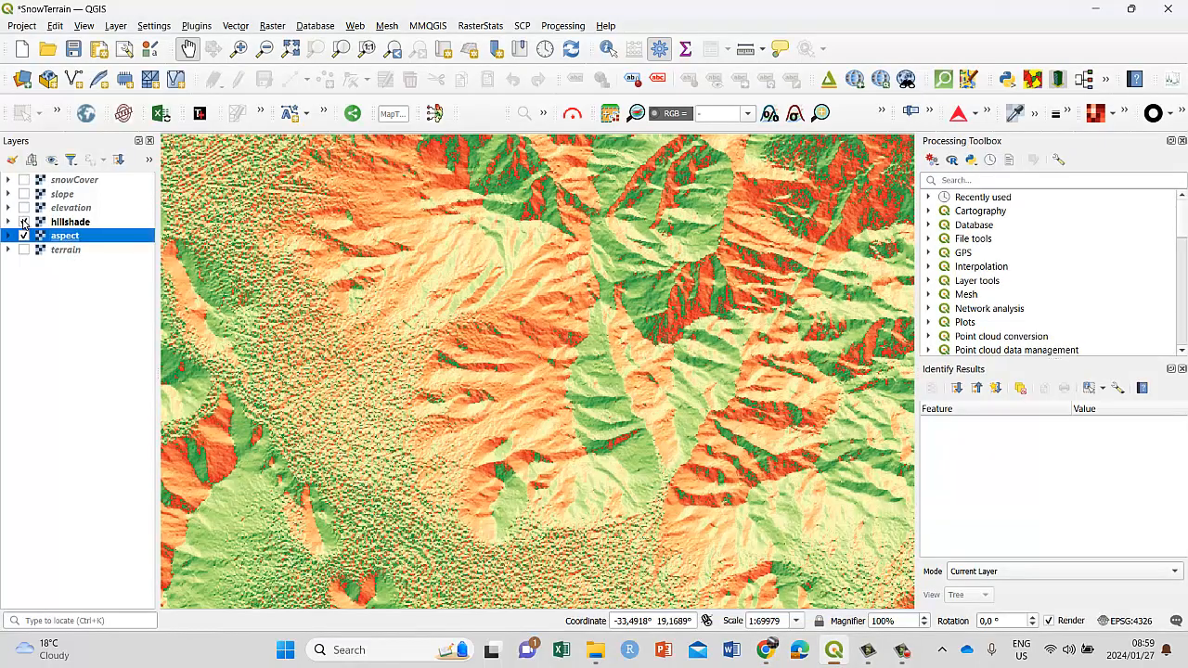
pyautogui.click(24, 222)
pyautogui.click(24, 222)
pyautogui.click(24, 222)
pyautogui.click(24, 222)
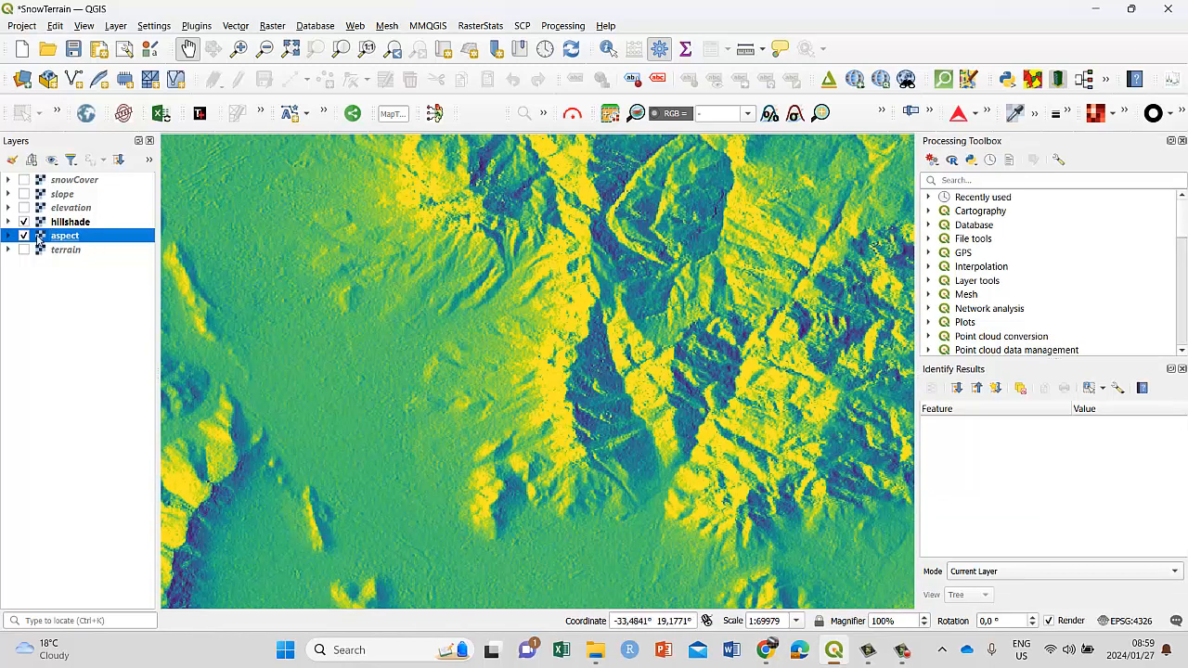
pyautogui.click(24, 222)
pyautogui.click(24, 223)
pyautogui.click(24, 223)
pyautogui.click(24, 223)
pyautogui.click(24, 223)
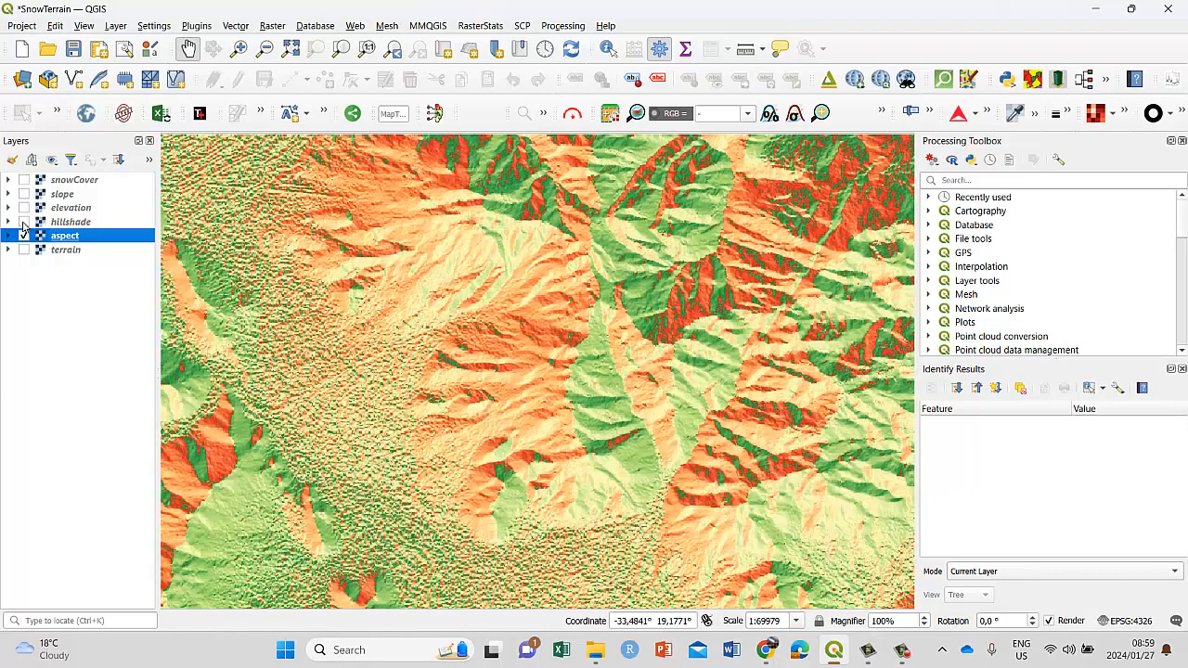
pyautogui.click(24, 223)
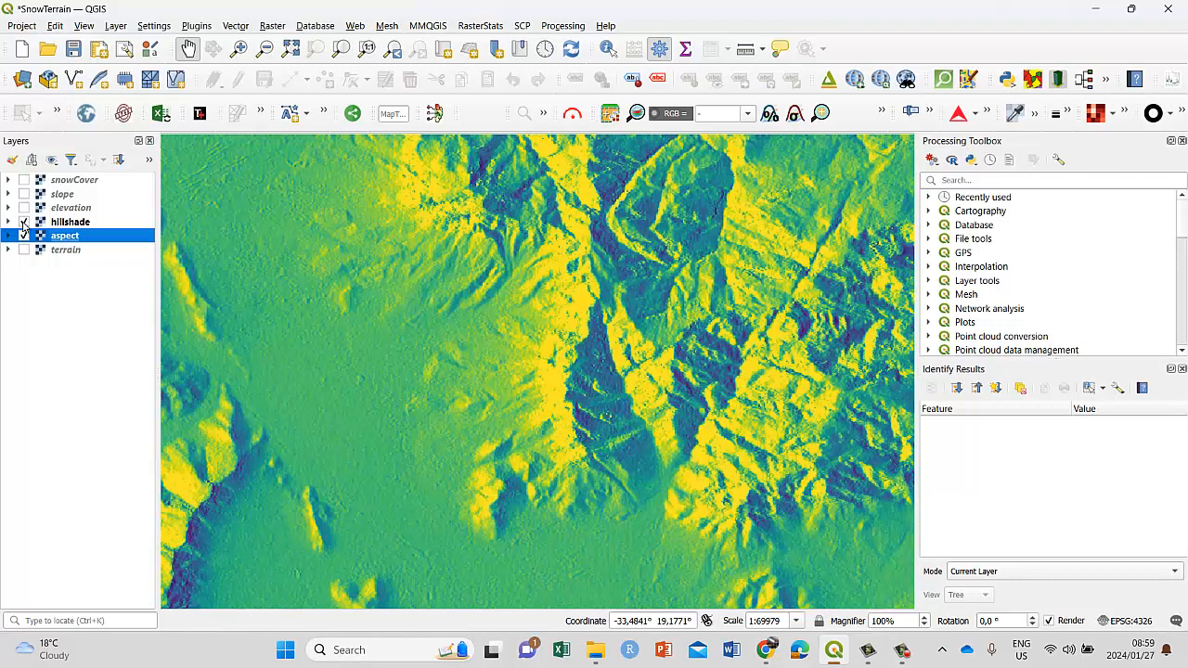
pyautogui.click(24, 223)
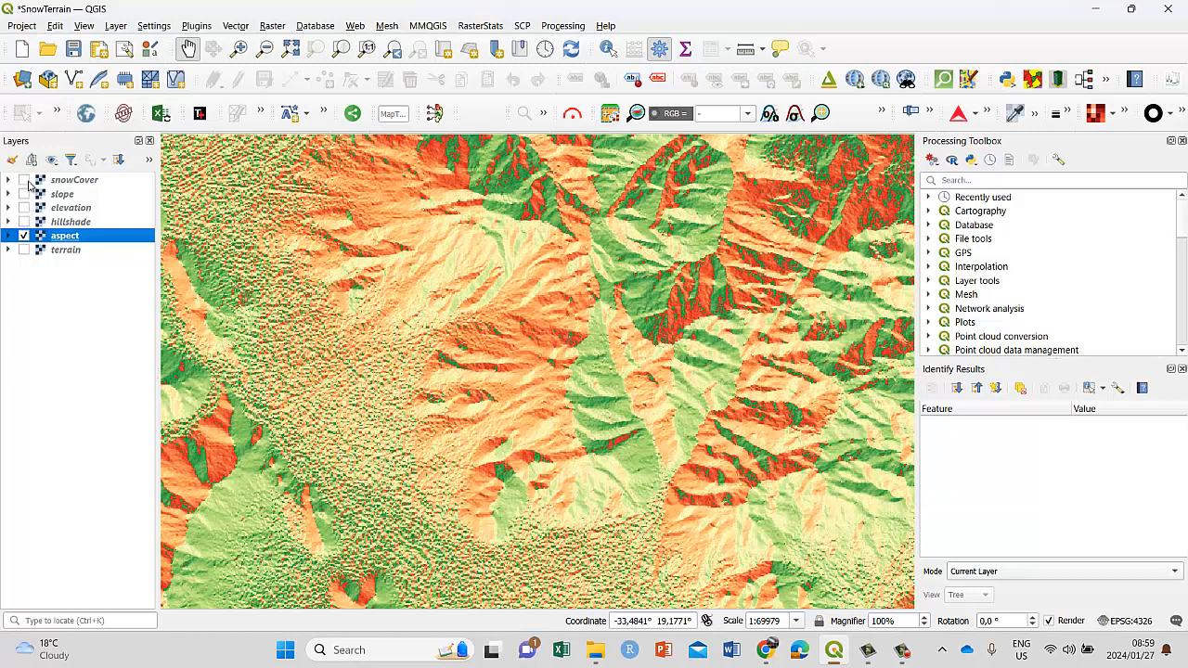
# Toggle the snowCover layer over the aspect layer to compare snow pixels with slope directions.
pyautogui.click(24, 181)
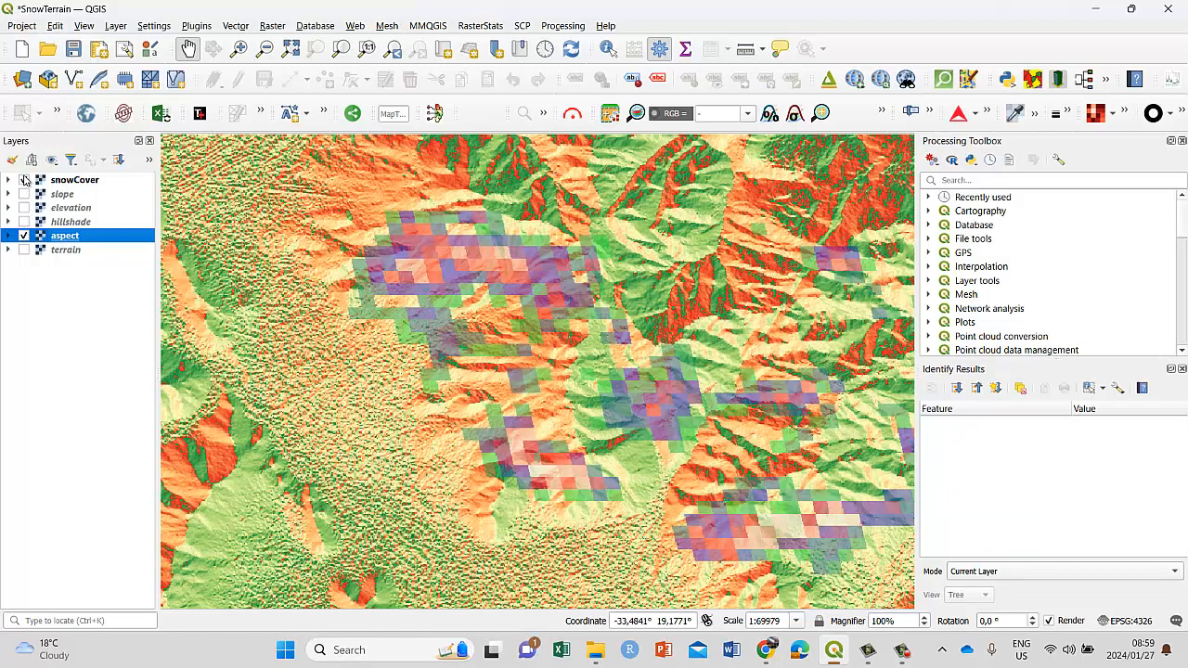
pyautogui.click(24, 180)
pyautogui.click(25, 181)
pyautogui.click(24, 180)
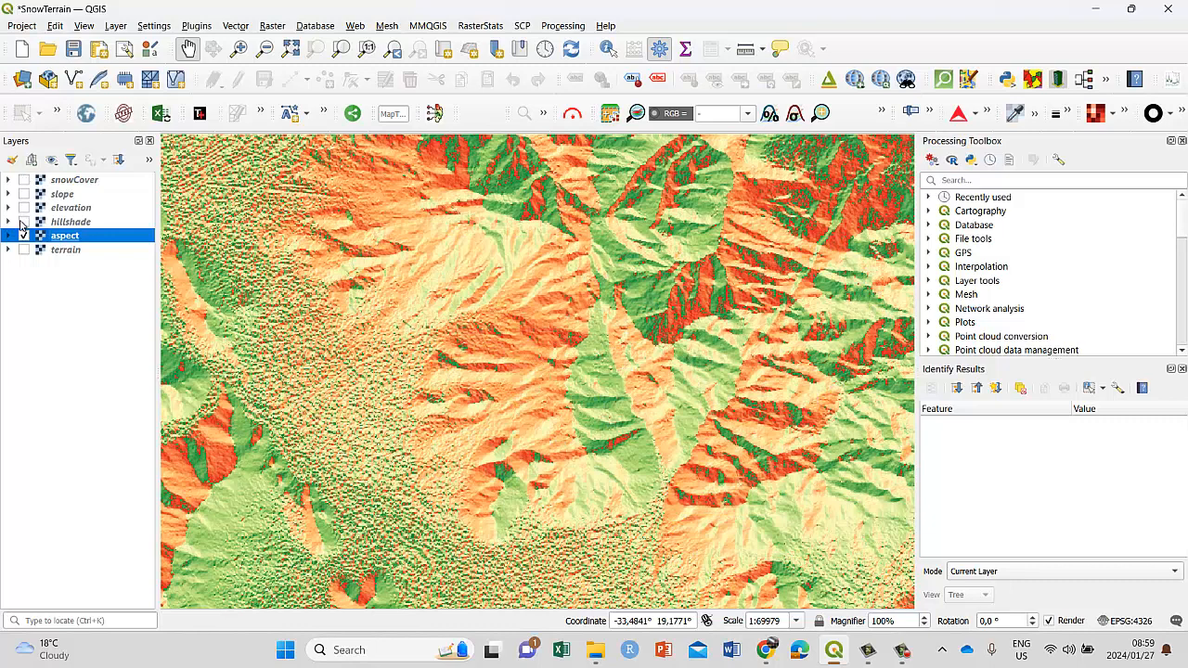
# Make the hillshade layer visible with snowCover overlaid on it and save the project.
pyautogui.click(24, 222)
pyautogui.click(24, 180)
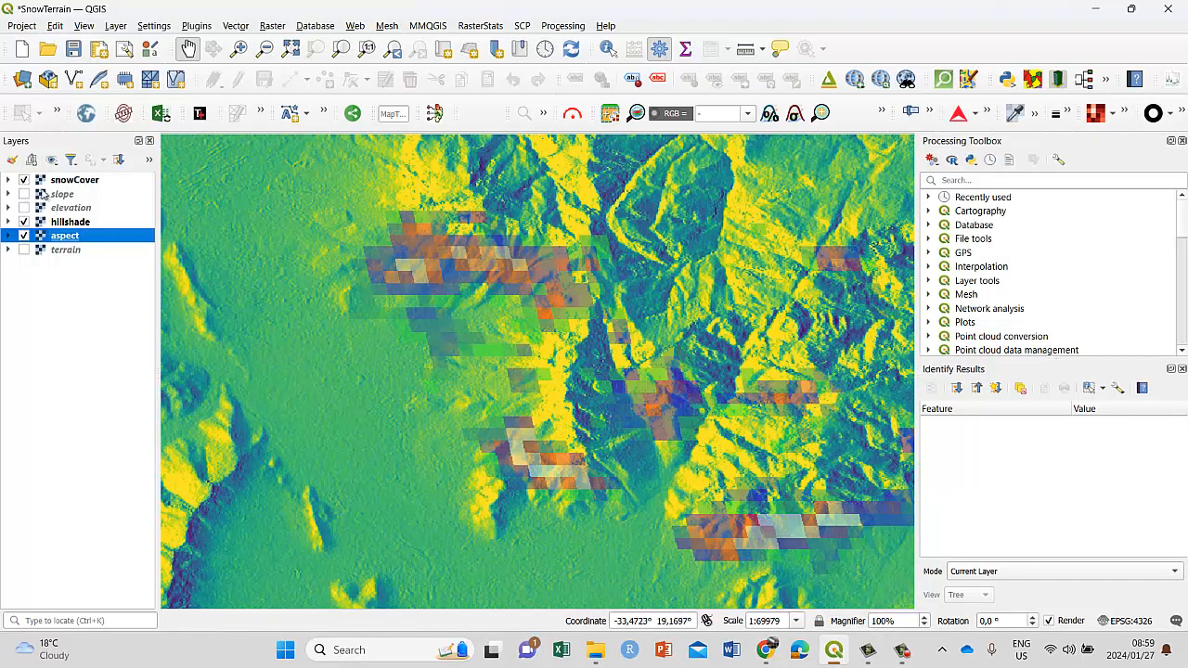
pyautogui.click(24, 180)
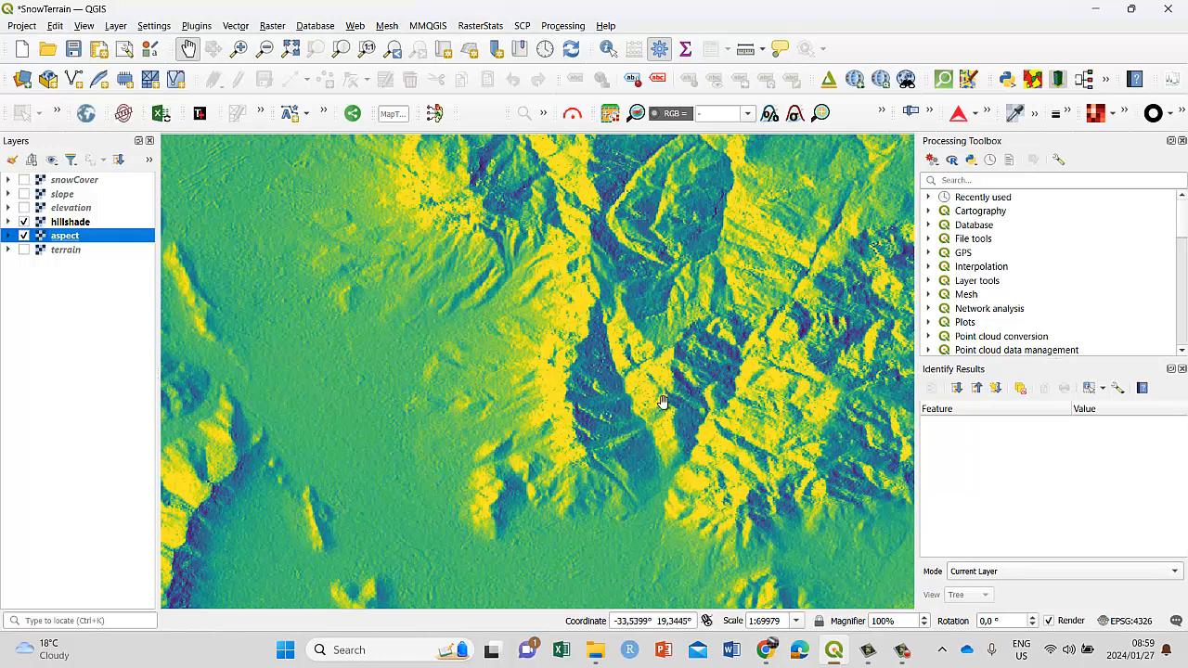
pyautogui.click(24, 180)
pyautogui.hotkey('ctrl', 's')
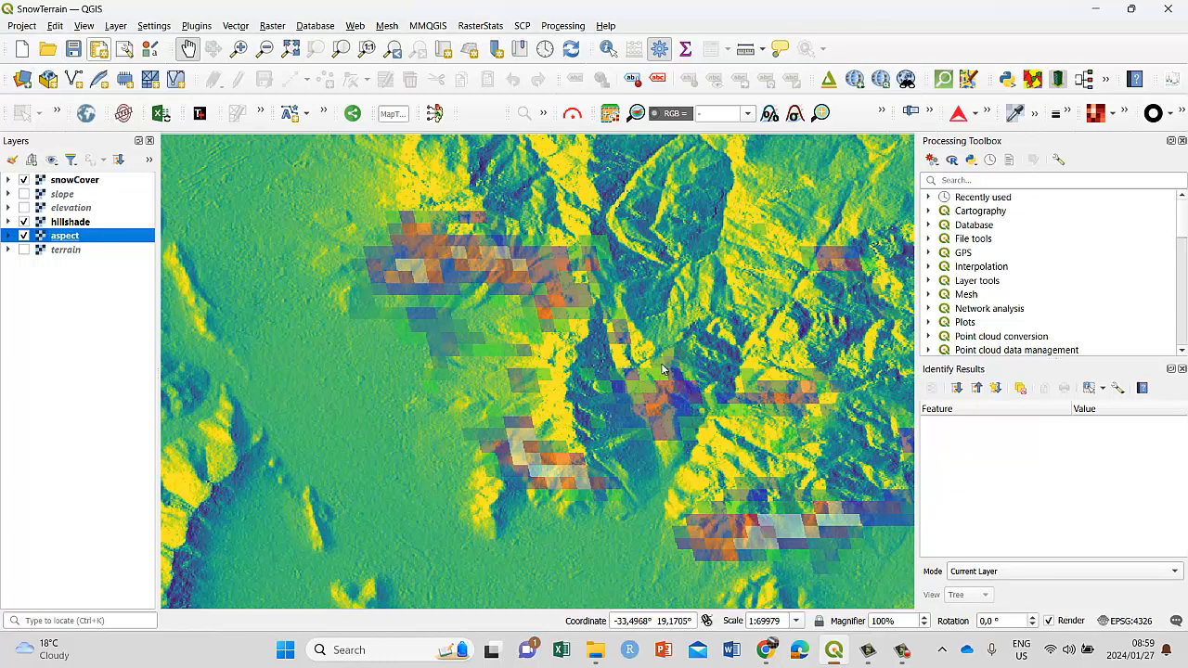
pyautogui.hotkey('ctrl', 's')
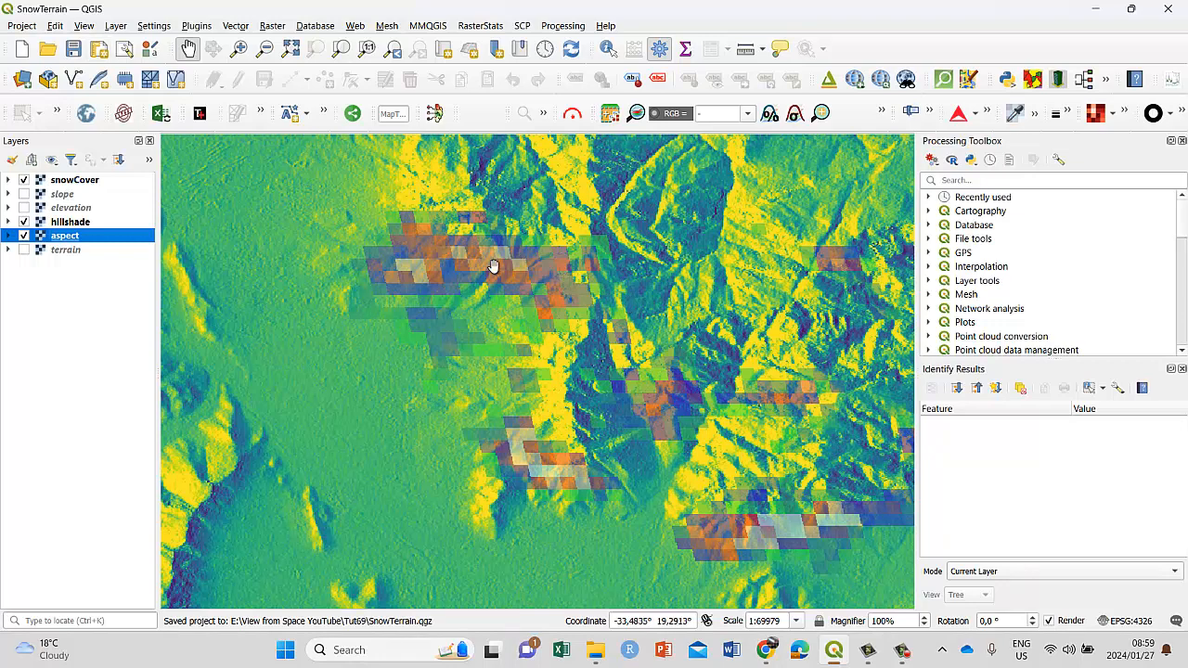
# Switch to Earth Engine and review the SnowTut1 script down to its export blocks, collapse the failed snowCover task's details, and enlarge the map area.
pyautogui.click(766, 650)
pyautogui.click(506, 16)
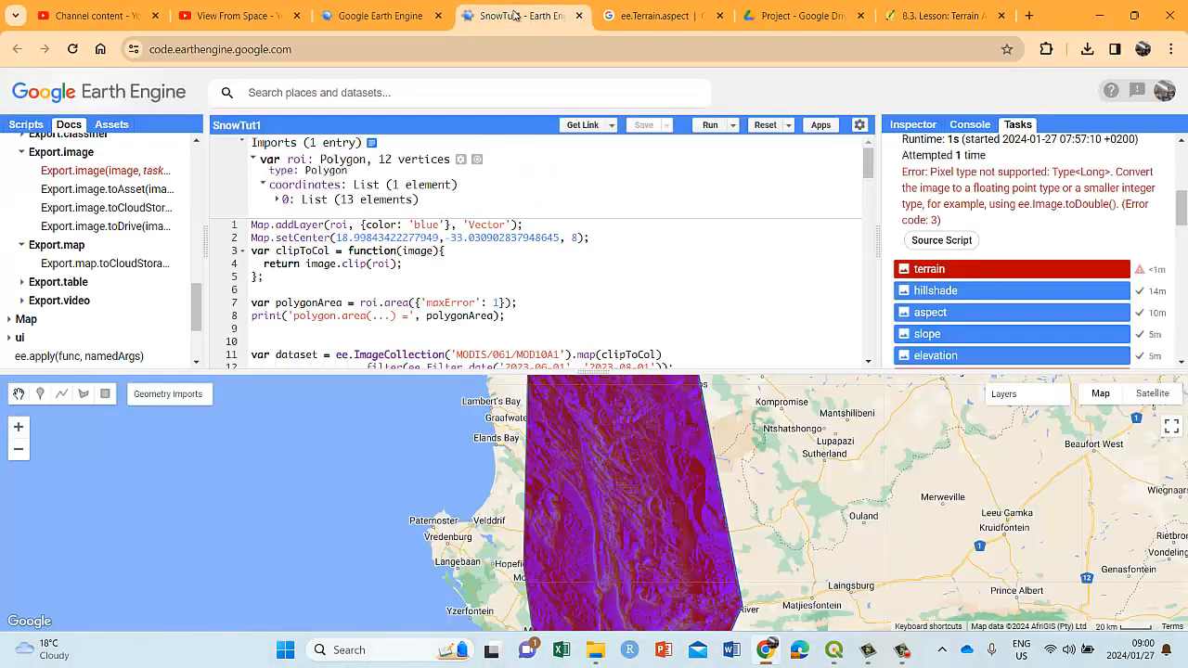
pyautogui.scroll(-5, 580, 297)
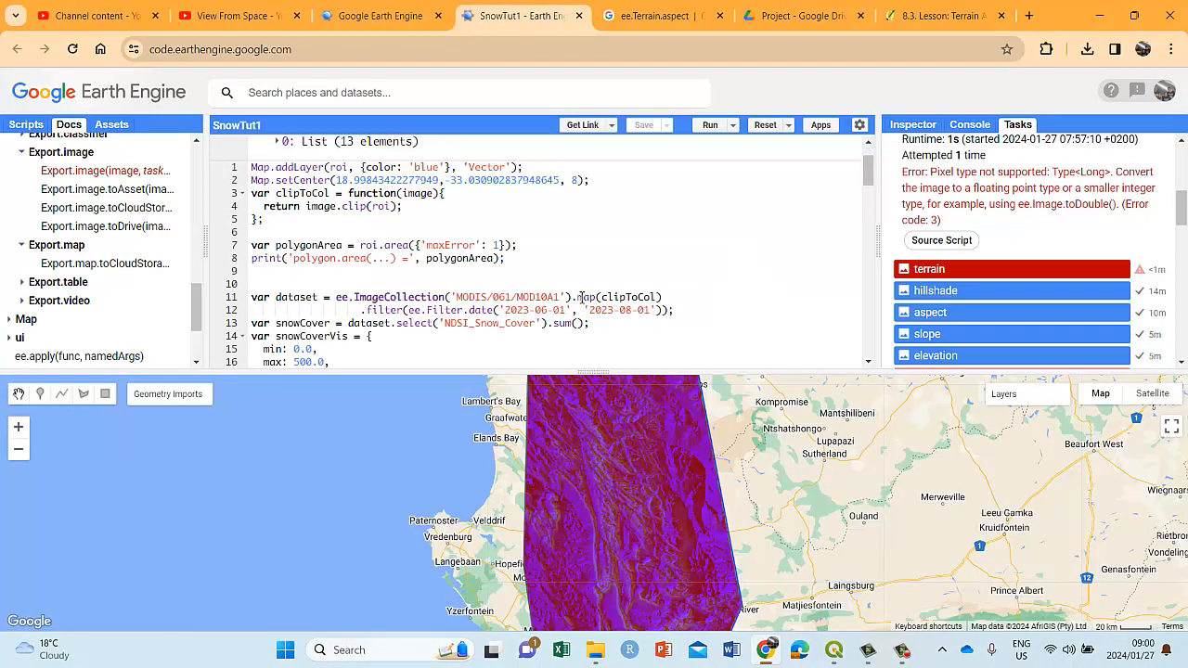
pyautogui.scroll(-3, 580, 297)
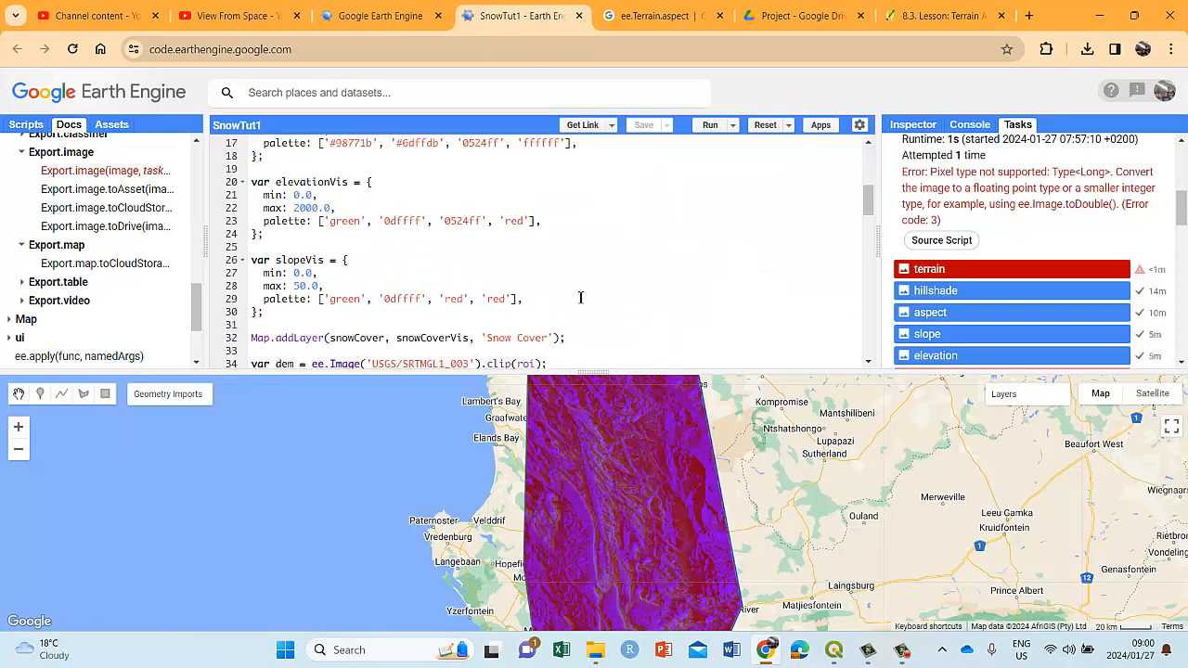
pyautogui.scroll(3, 988, 204)
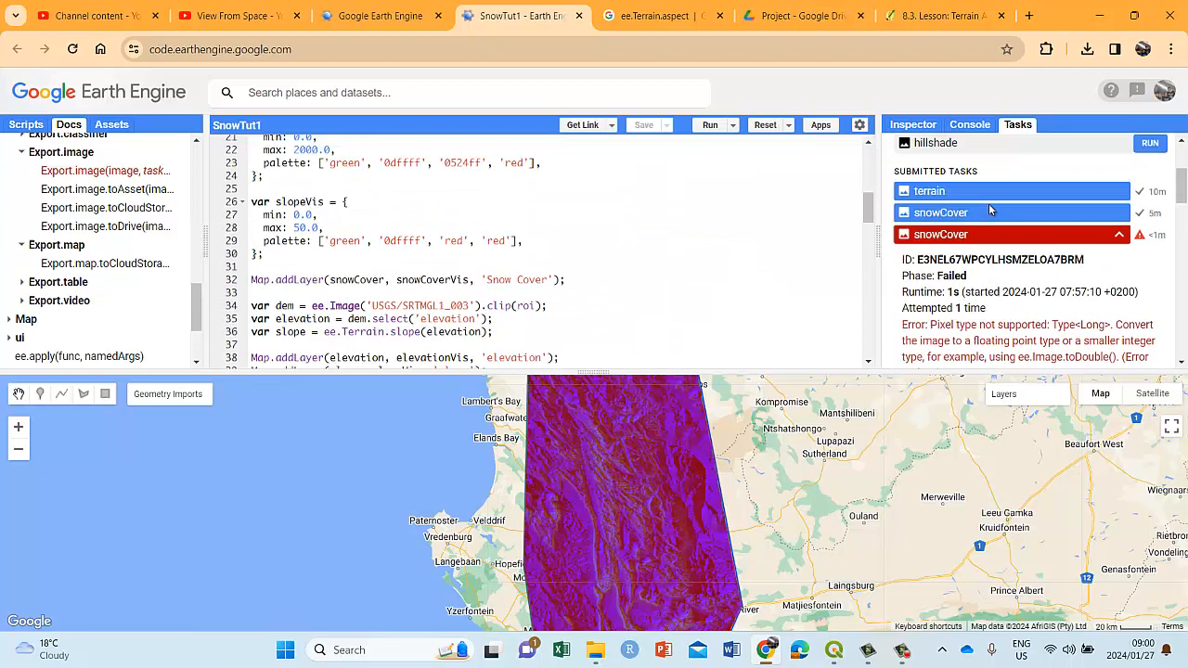
pyautogui.click(1121, 239)
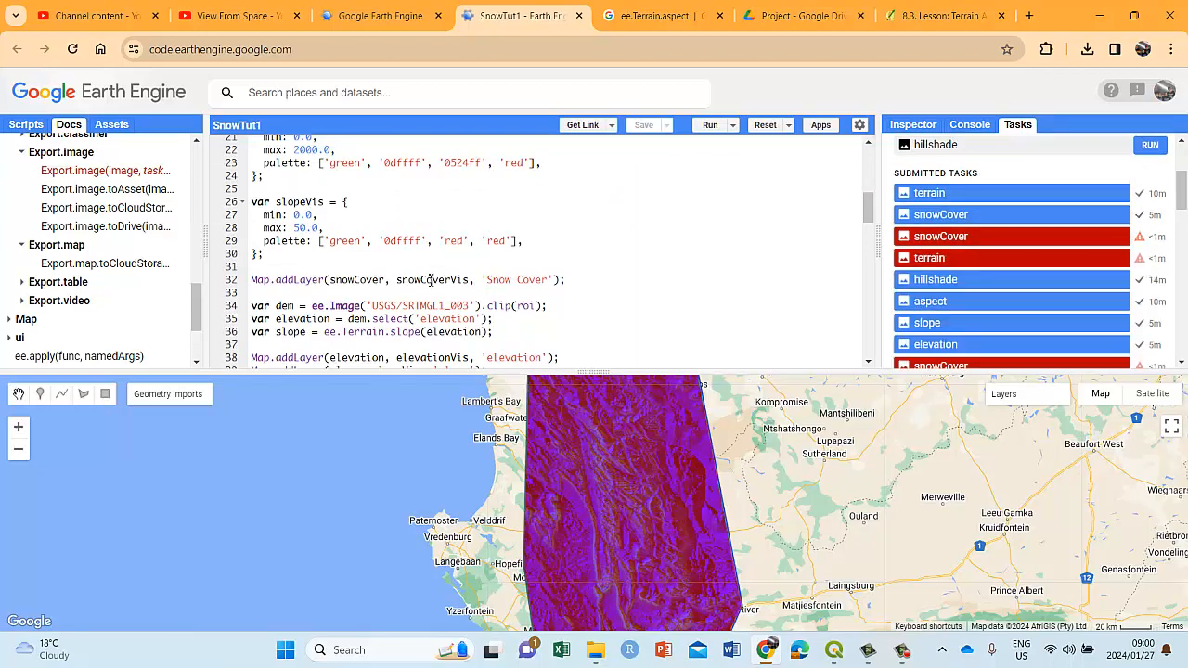
pyautogui.scroll(4, 430, 279)
pyautogui.scroll(-4, 430, 279)
pyautogui.scroll(-10, 430, 279)
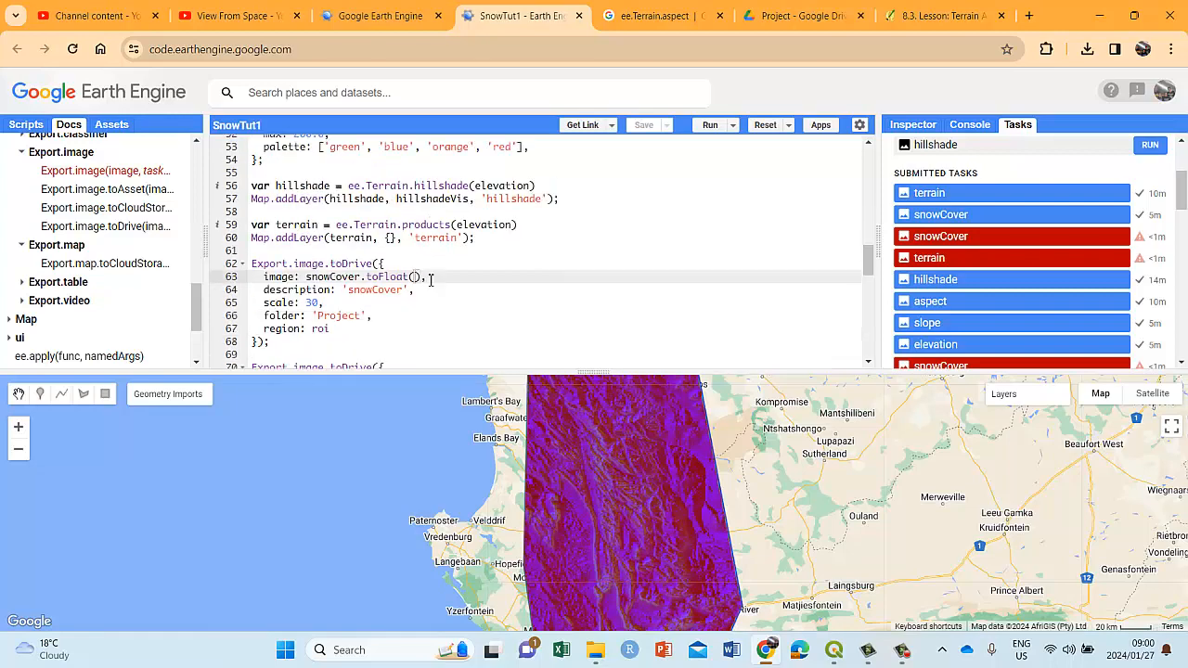
pyautogui.scroll(-5, 429, 279)
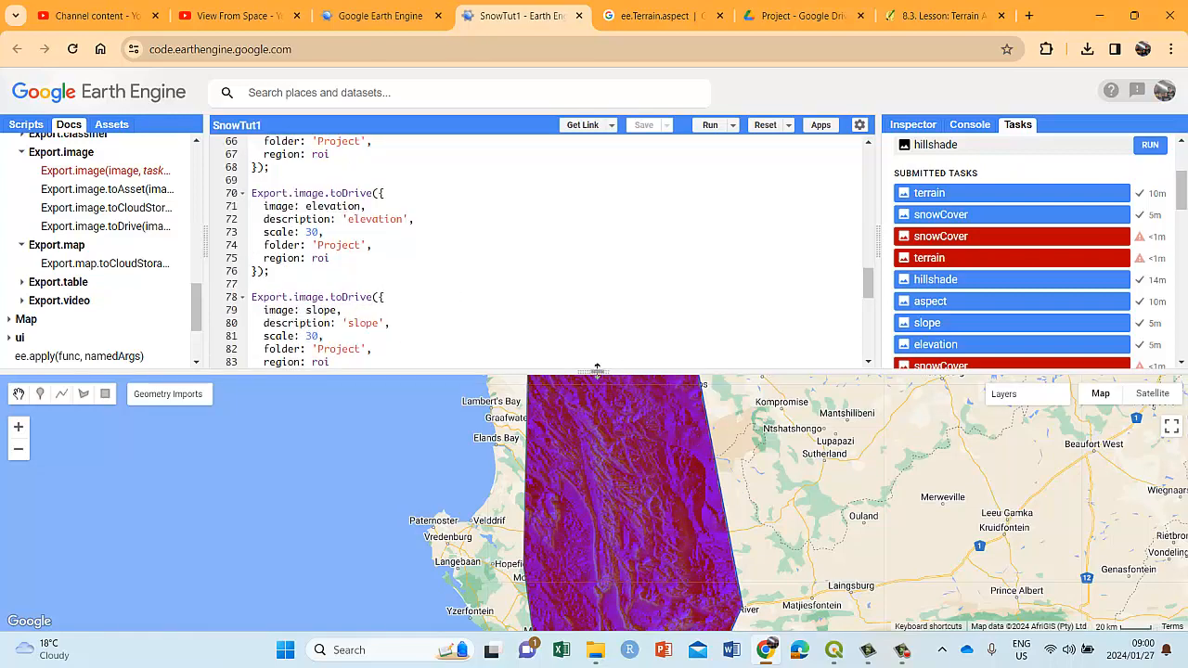
pyautogui.moveTo(597, 369); pyautogui.dragTo(582, 280)
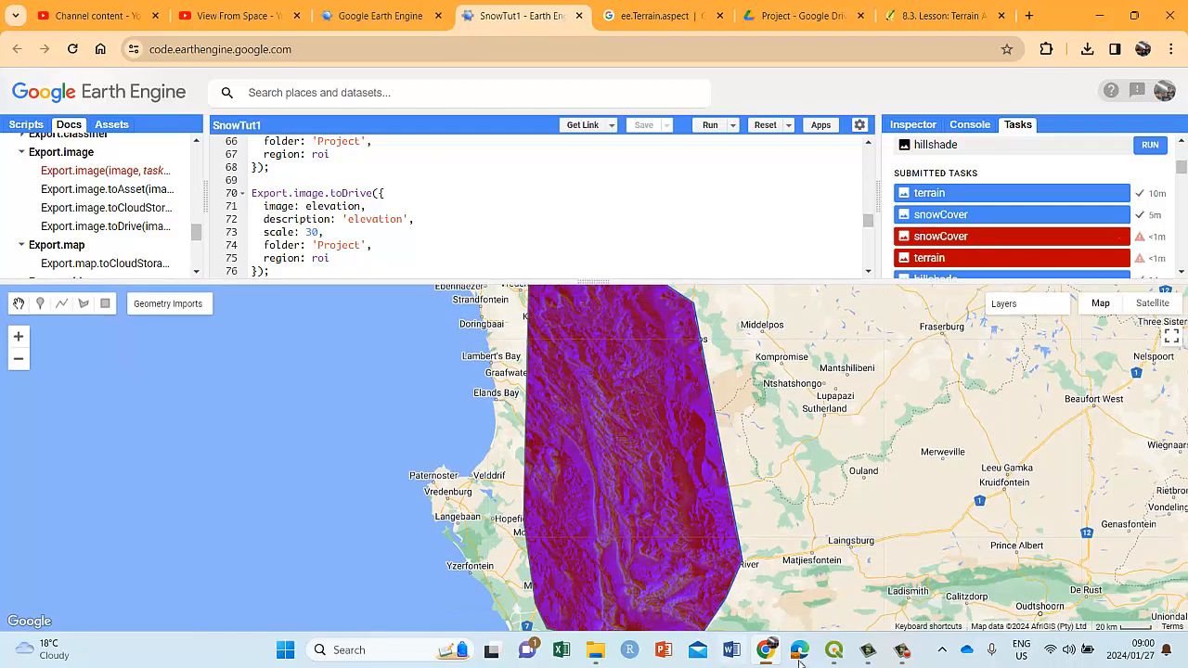
# Return to QGIS and examine where snowCover falls on the hillshaded mountain ranges across the study area.
pyautogui.click(833, 651)
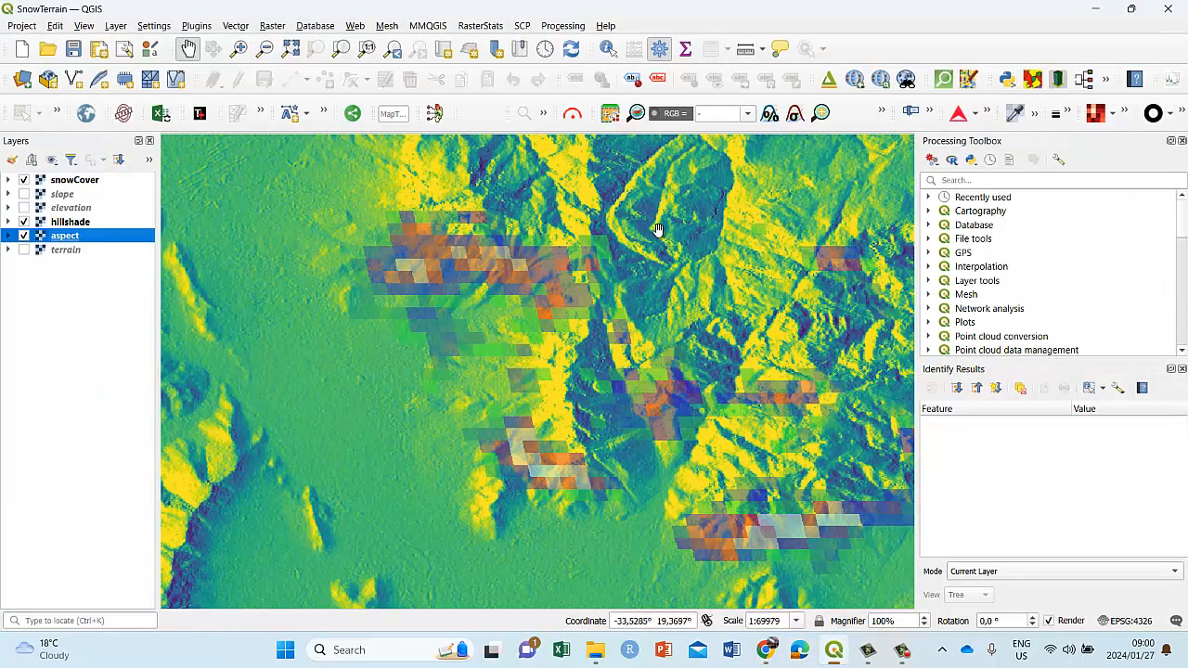
pyautogui.scroll(-2, 663, 316)
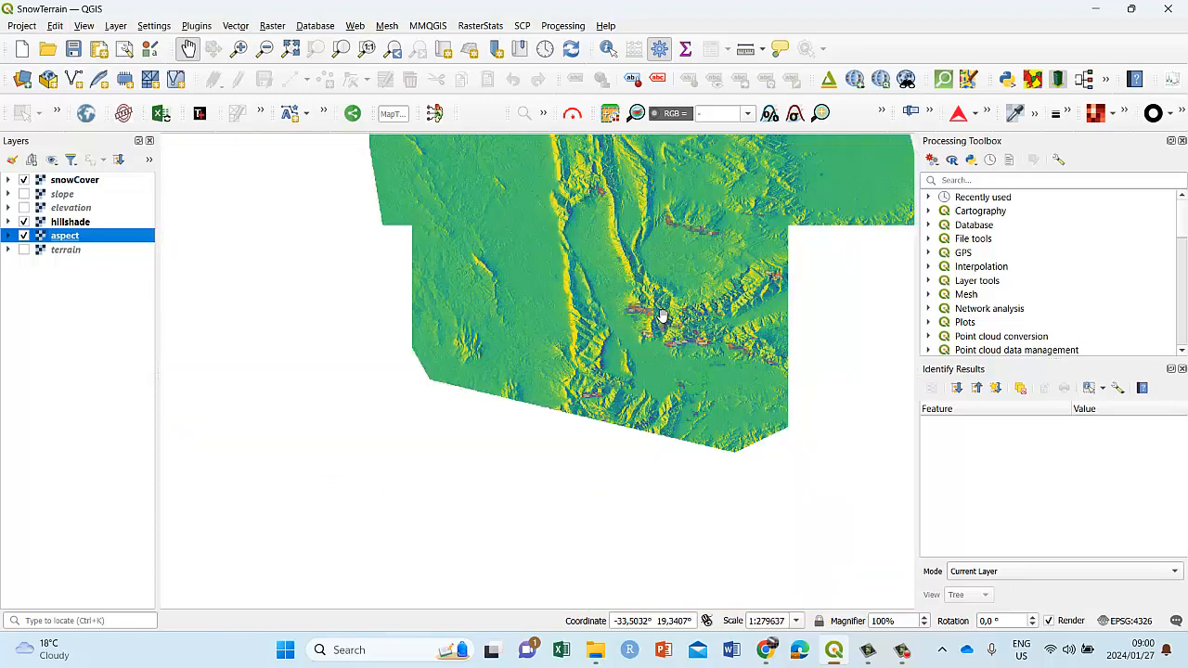
pyautogui.moveTo(644, 281); pyautogui.dragTo(549, 461)
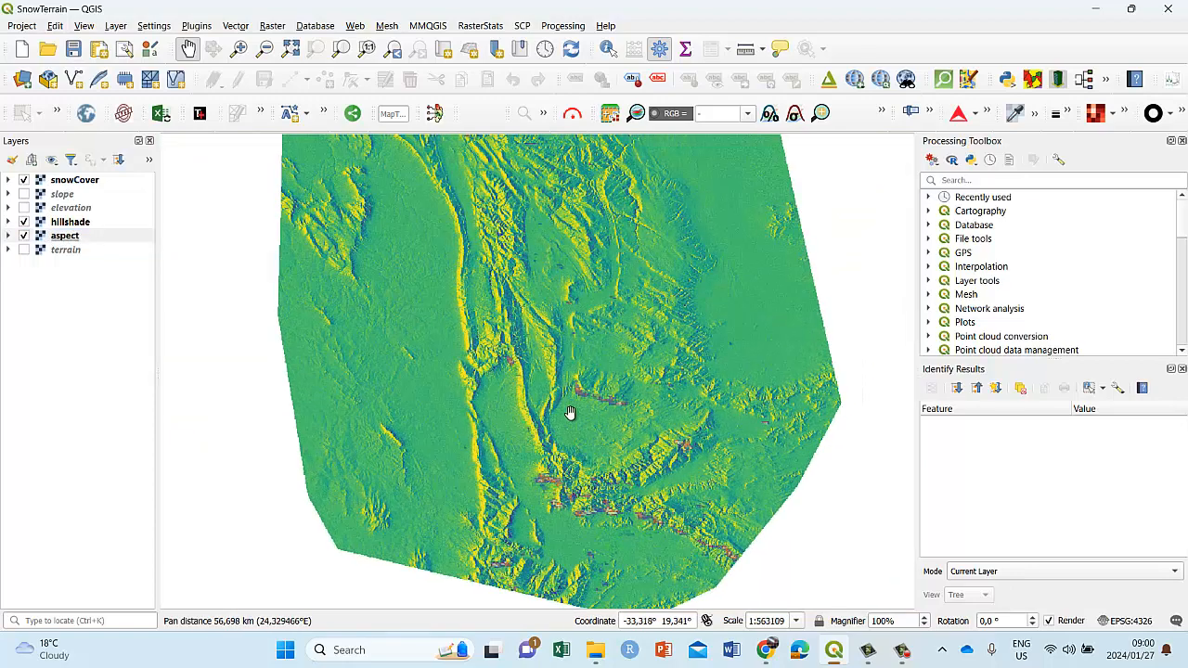
pyautogui.scroll(3, 620, 406)
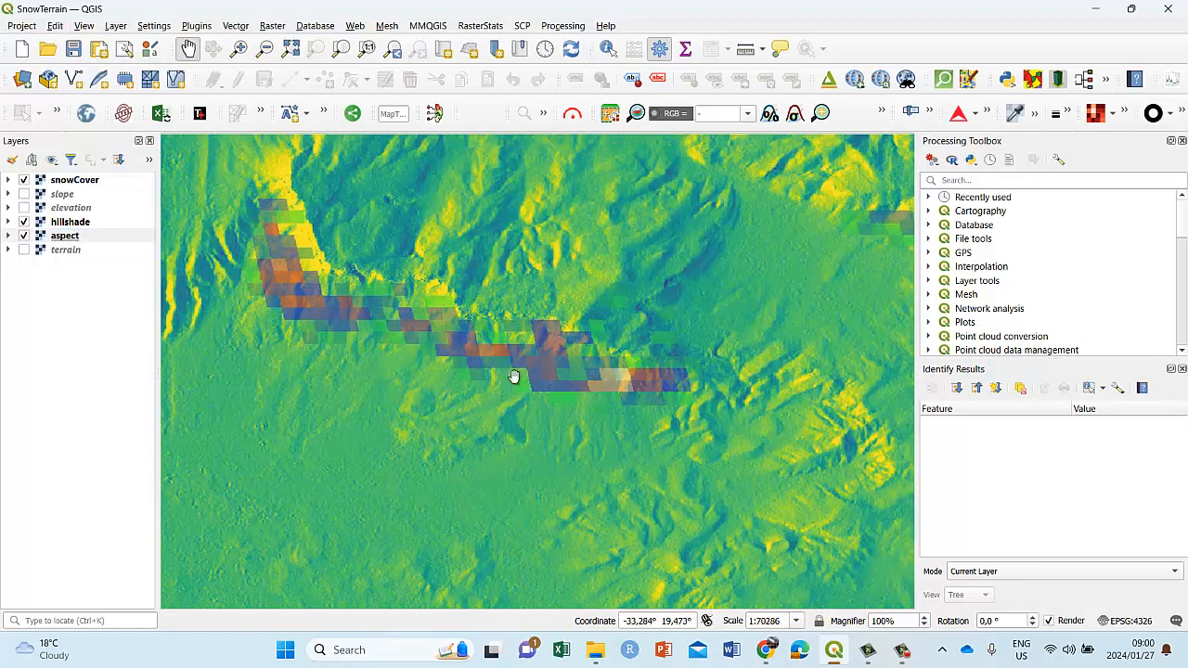
pyautogui.scroll(-1, 557, 386)
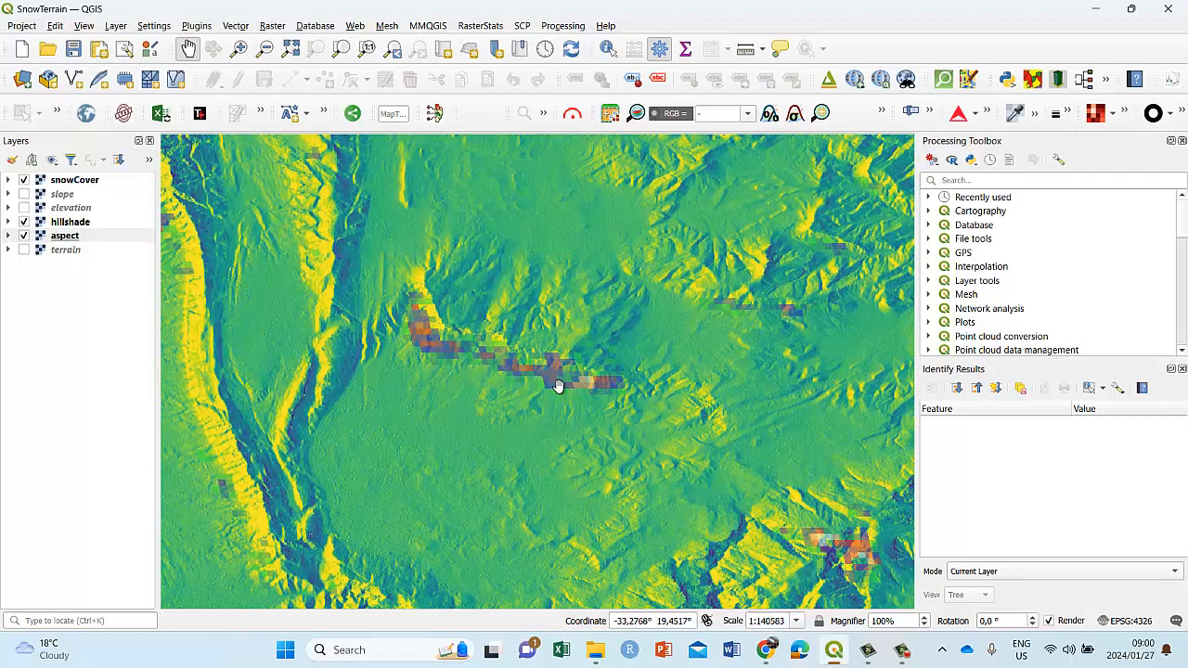
# Examine the snow pixels over the hillshade from the southern ranges northward, ending with the full study area in view.
pyautogui.scroll(-1, 558, 386)
pyautogui.moveTo(570, 419); pyautogui.dragTo(557, 318)
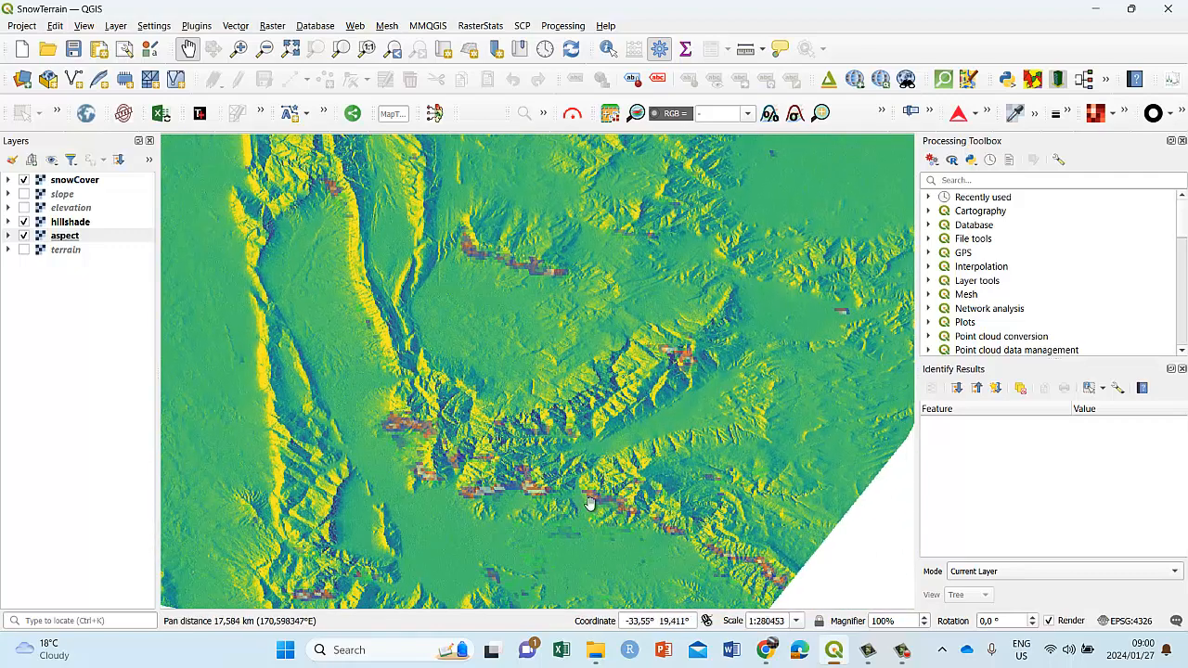
pyautogui.moveTo(590, 503); pyautogui.dragTo(564, 325)
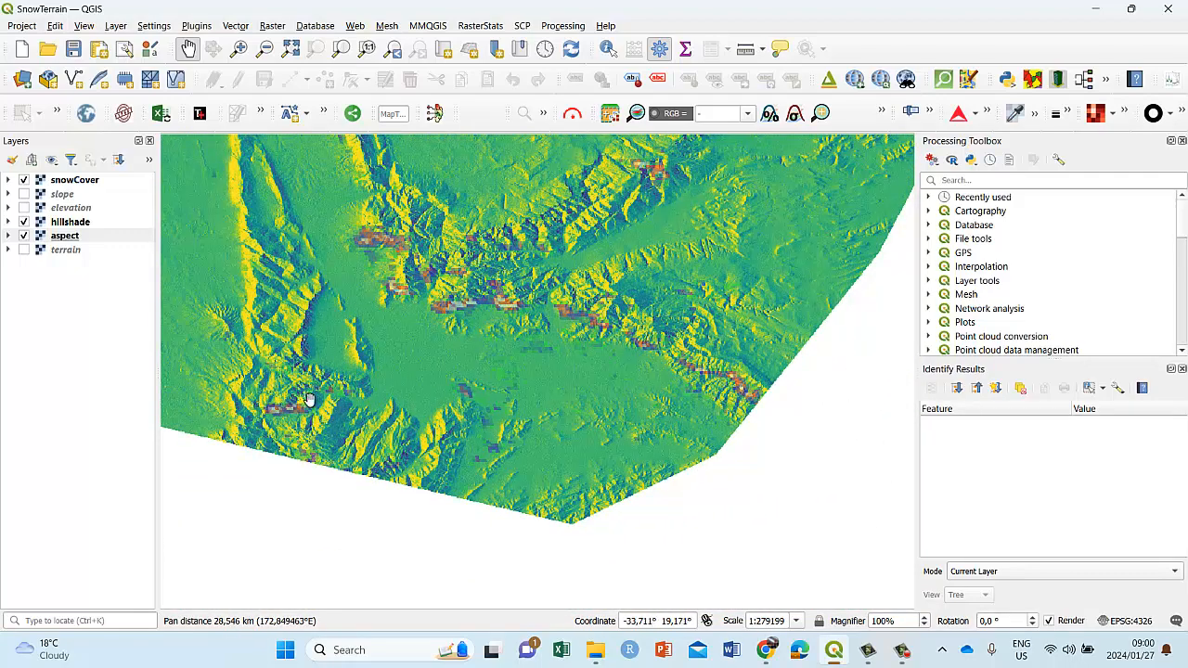
pyautogui.moveTo(455, 269); pyautogui.dragTo(687, 604)
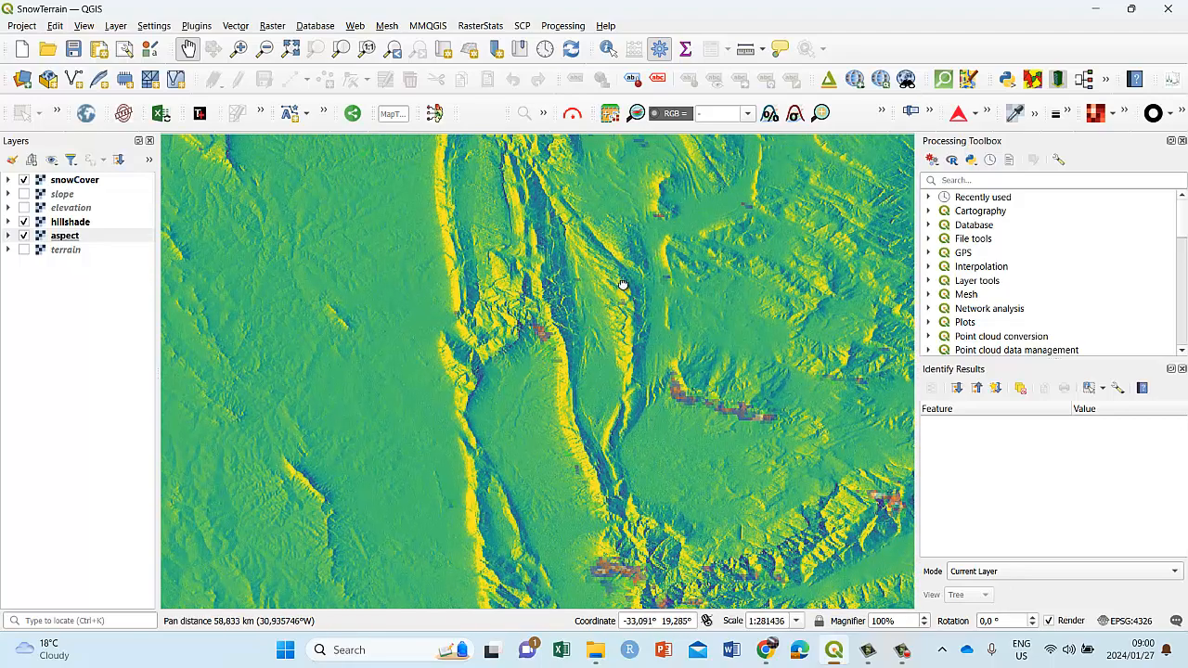
pyautogui.moveTo(623, 285); pyautogui.dragTo(578, 559)
pyautogui.moveTo(511, 279); pyautogui.dragTo(579, 505)
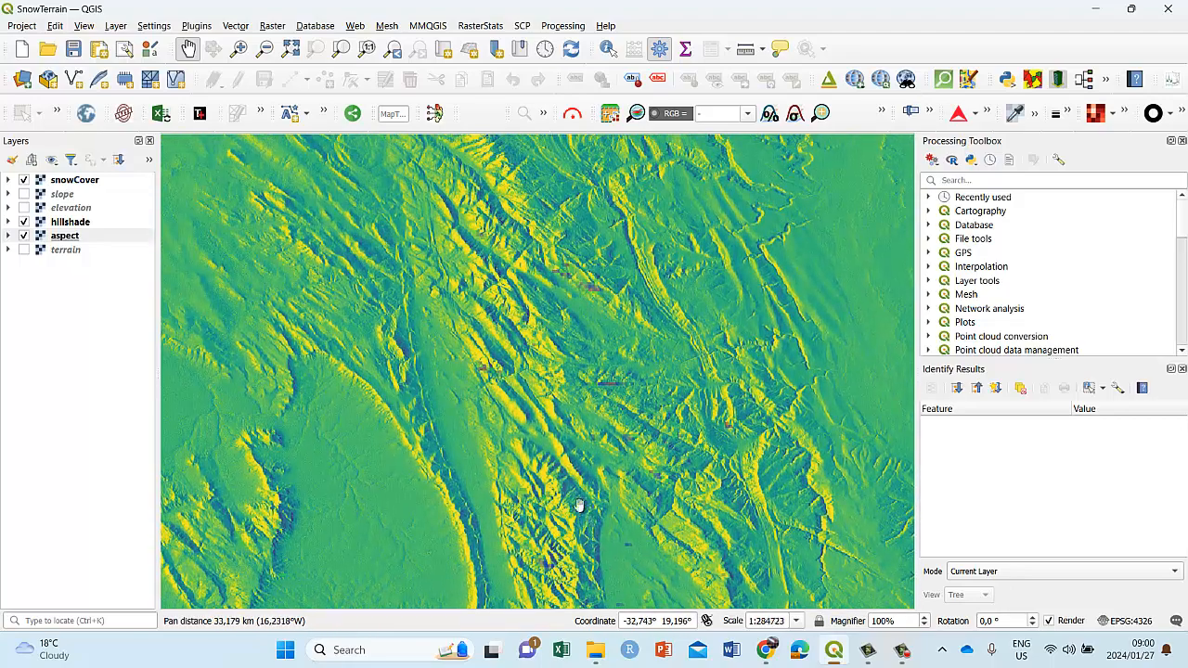
pyautogui.scroll(-2, 464, 381)
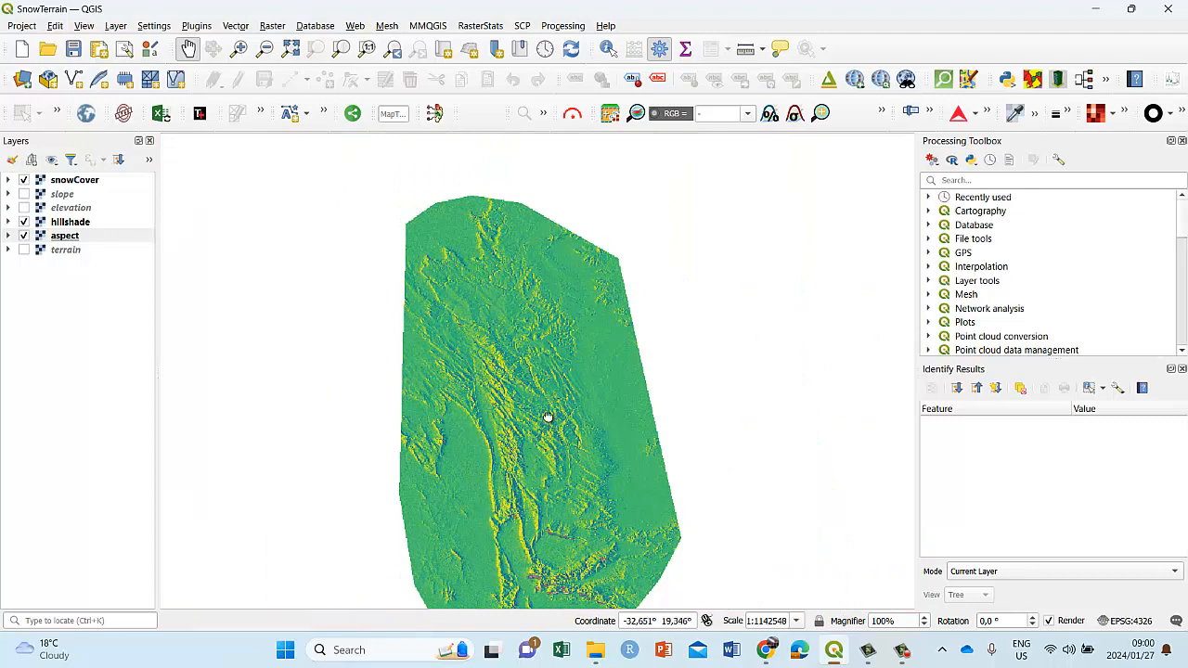
pyautogui.moveTo(548, 417); pyautogui.dragTo(548, 350)
# Toggle the hillshade and elevation layers to compare the hillshade, aspect and elevation surfaces beneath snowCover.
pyautogui.click(32, 236)
pyautogui.click(24, 221)
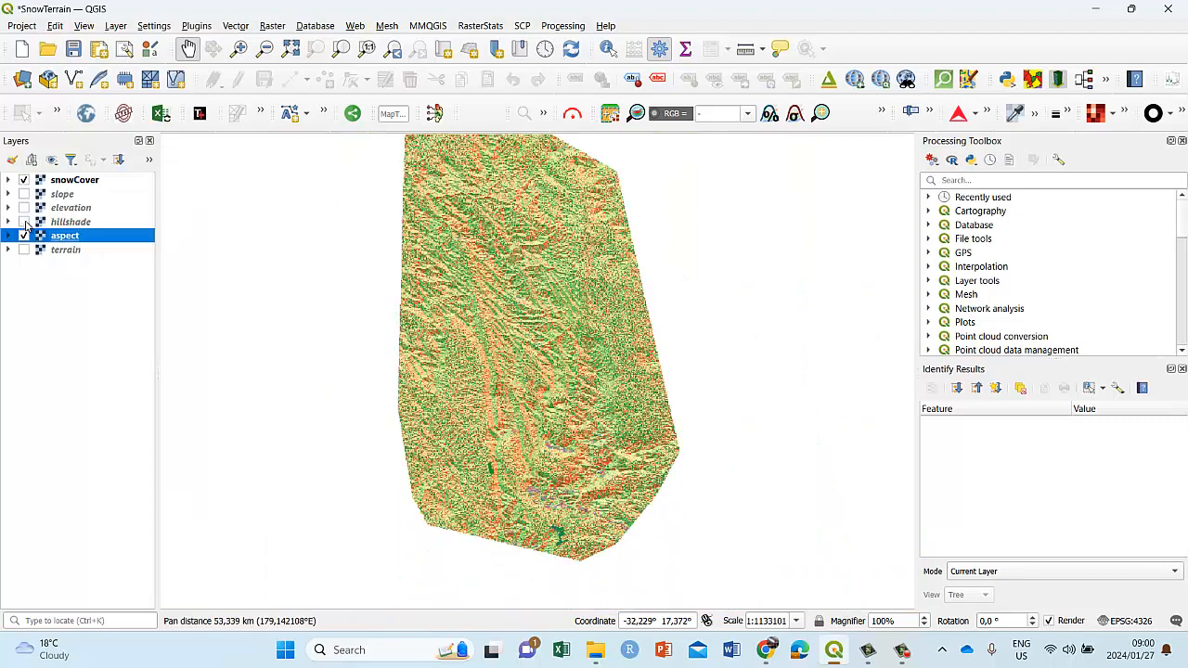
pyautogui.click(24, 222)
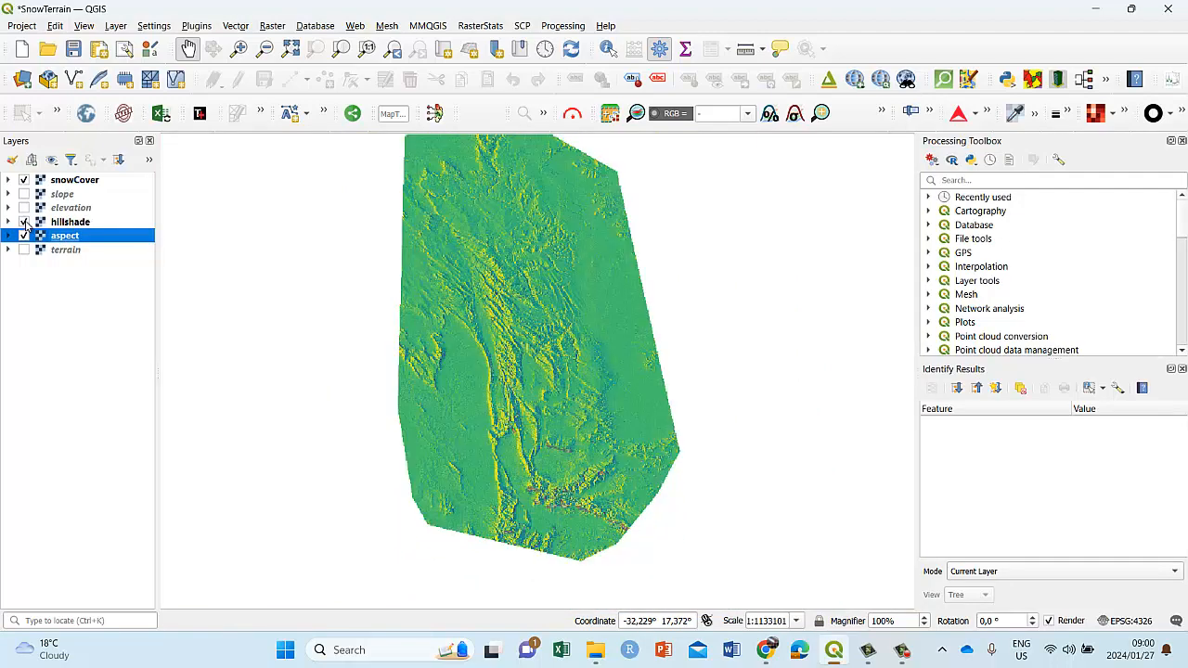
pyautogui.click(24, 222)
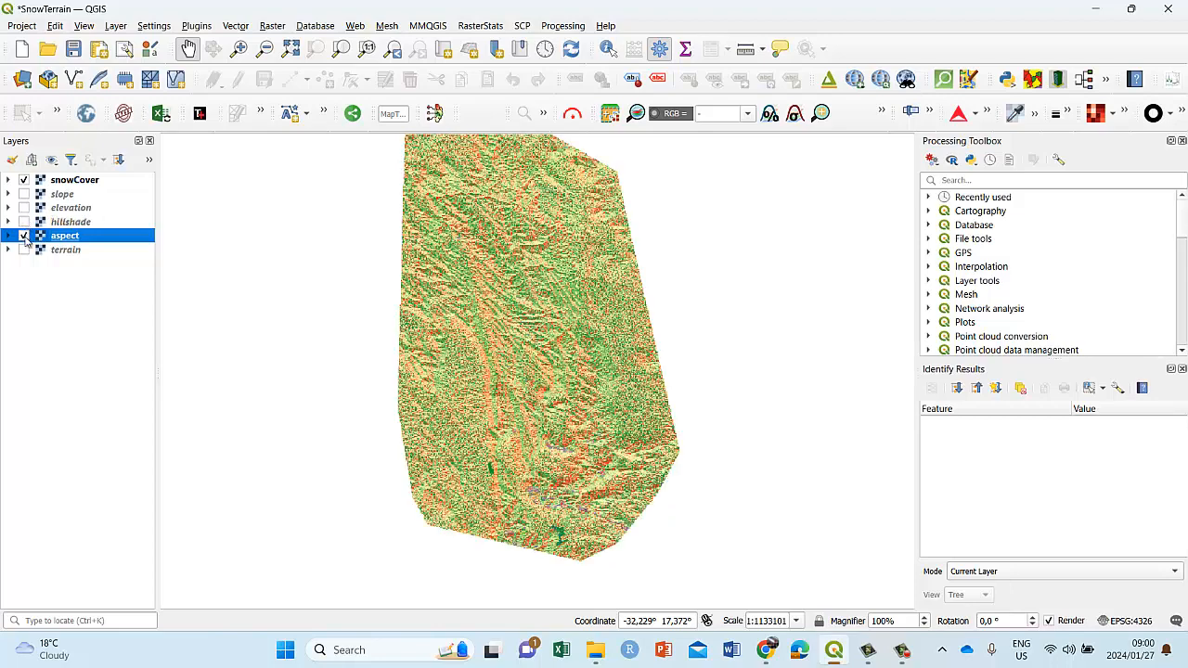
pyautogui.click(24, 222)
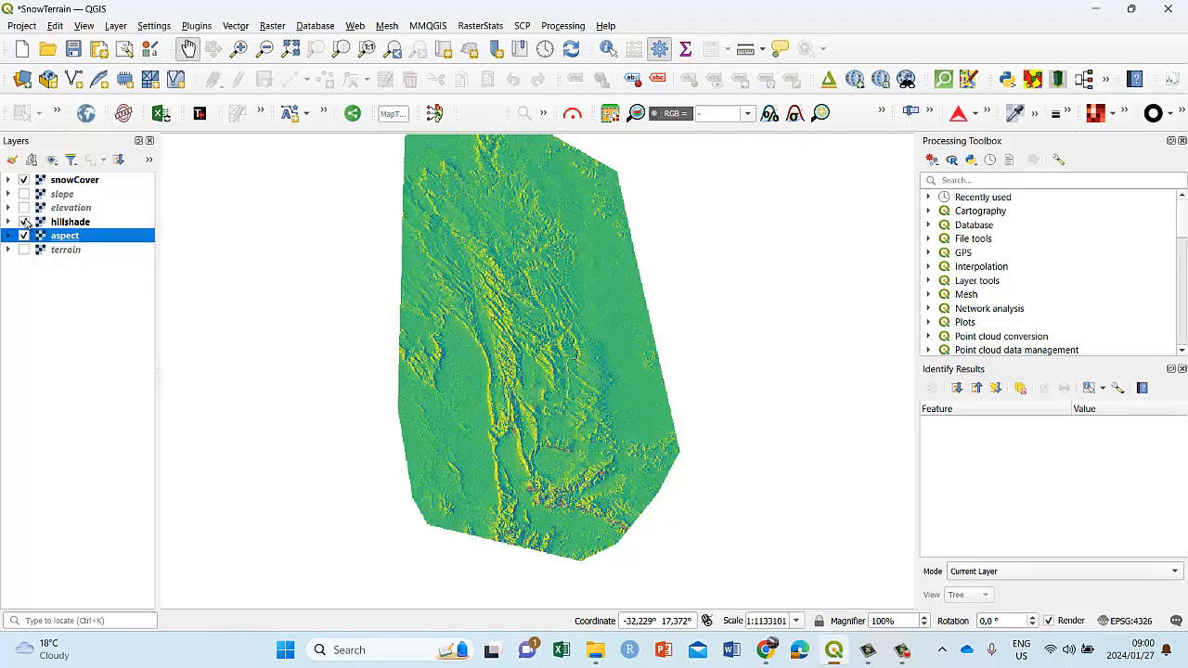
pyautogui.click(24, 208)
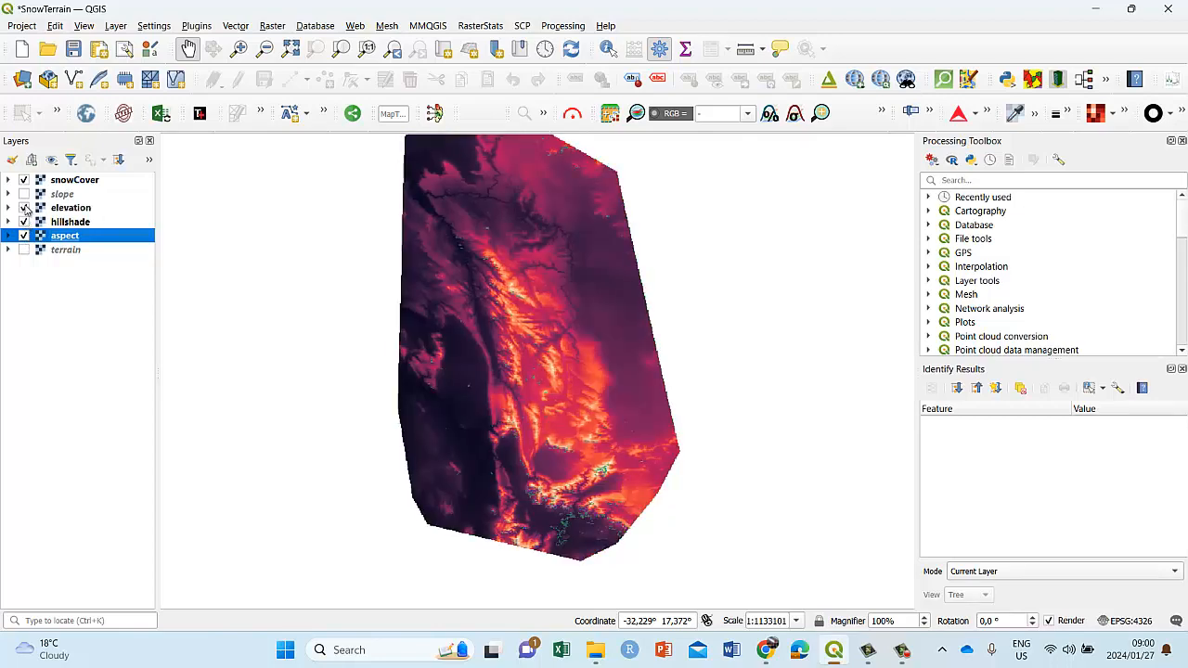
pyautogui.click(24, 208)
# Show the slope layer and toggle snowCover over it to compare snow pixels with slope steepness.
pyautogui.click(28, 193)
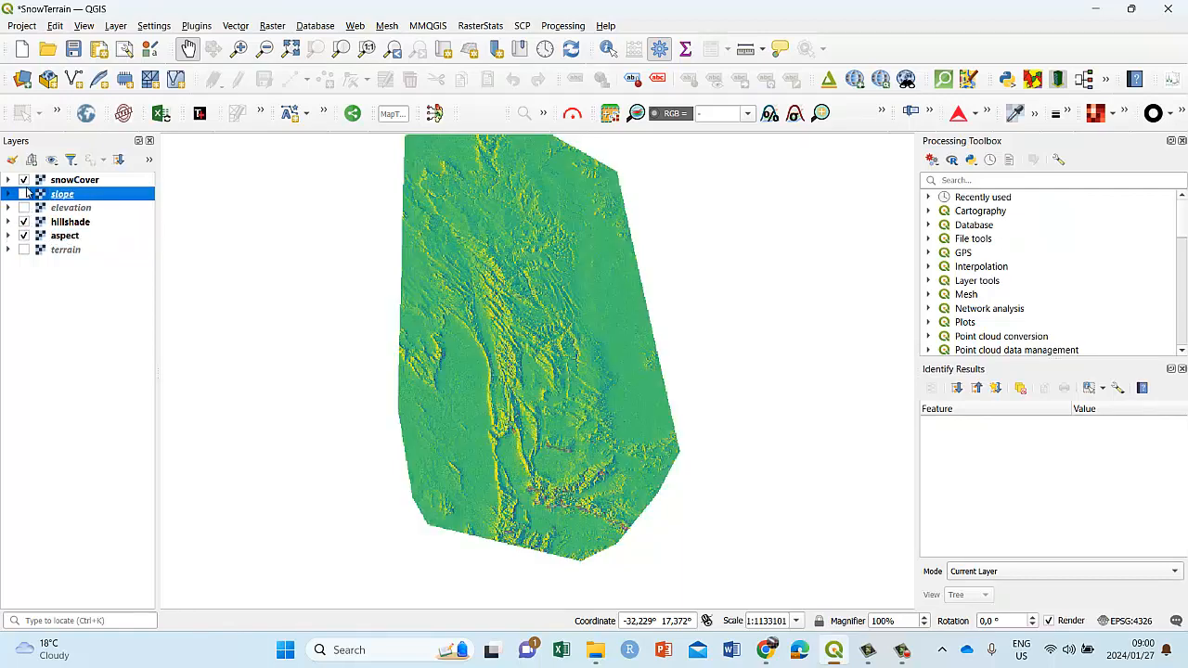
pyautogui.click(24, 193)
pyautogui.click(24, 179)
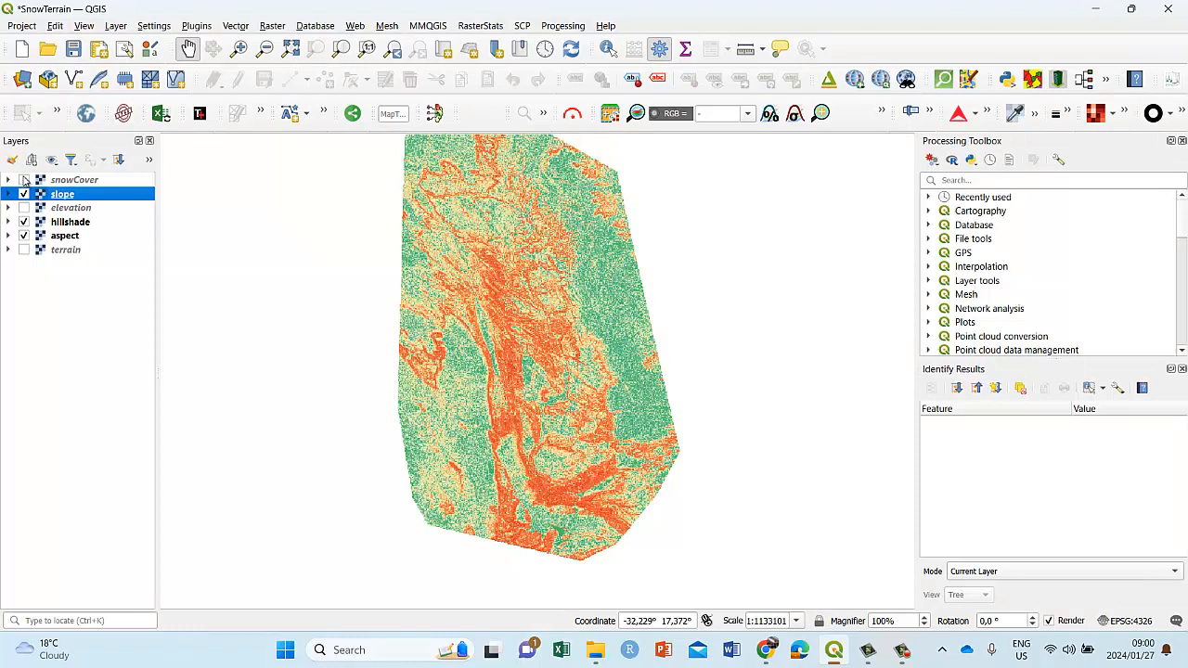
pyautogui.click(25, 179)
pyautogui.click(24, 179)
pyautogui.click(24, 179)
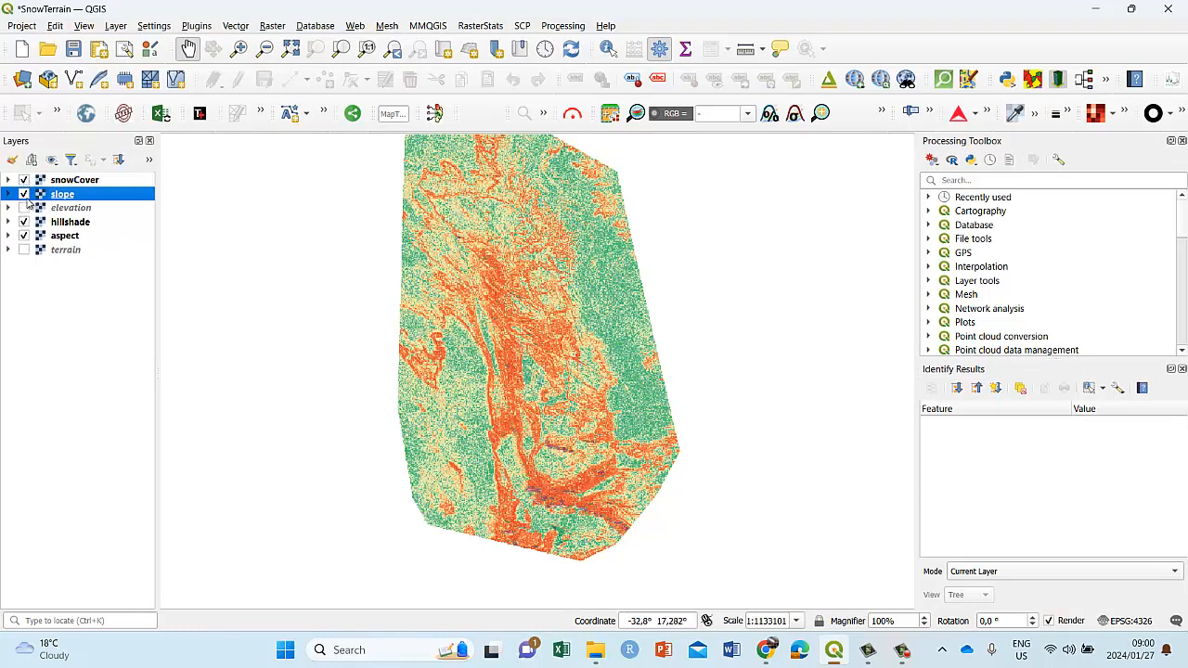
# Hide the slope, hillshade, aspect and snowCover layers, display the terrain composite, and expand its band legend.
pyautogui.click(25, 193)
pyautogui.click(24, 222)
pyautogui.click(24, 236)
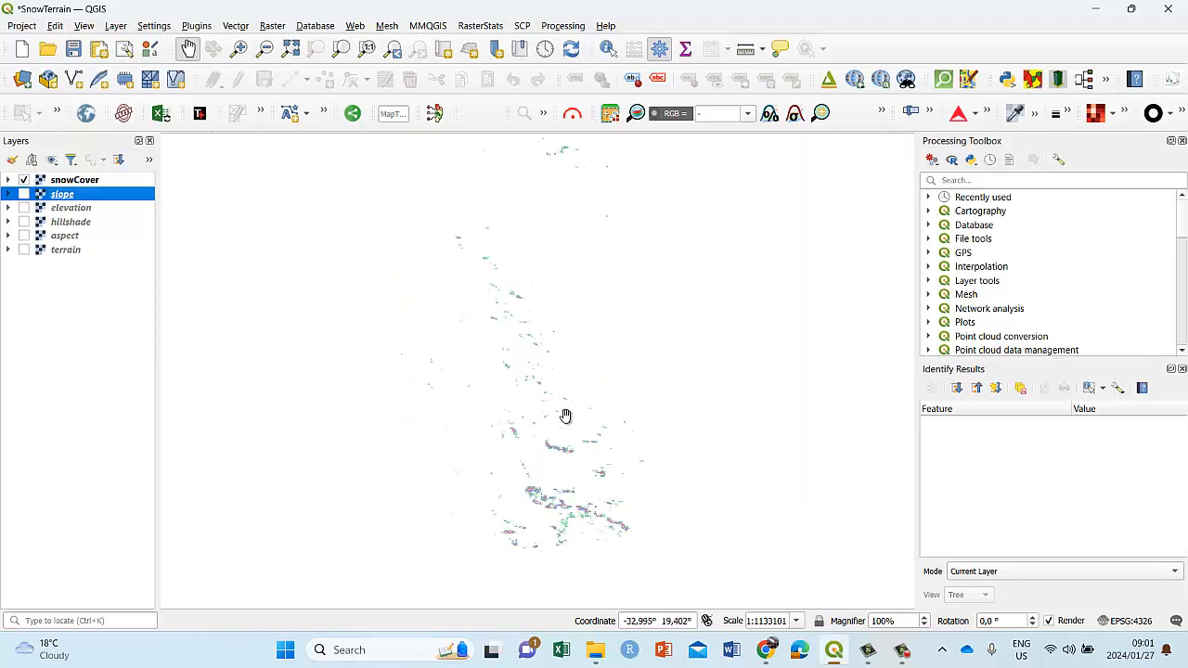
pyautogui.click(25, 249)
pyautogui.click(24, 180)
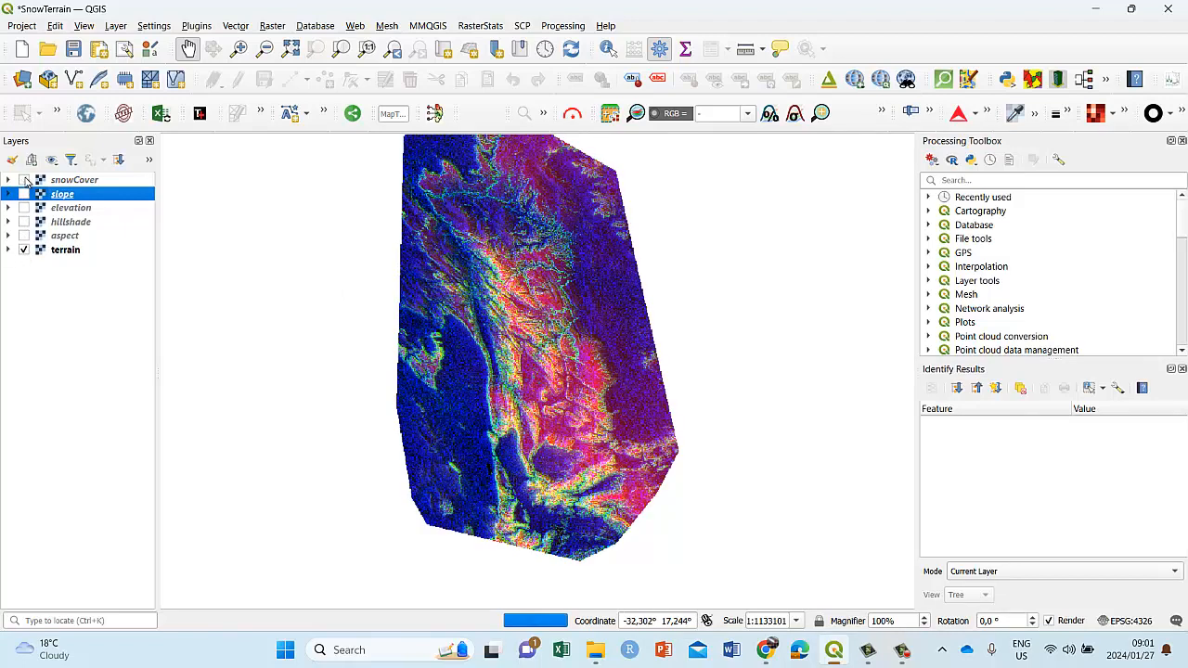
pyautogui.moveTo(498, 322); pyautogui.dragTo(531, 378)
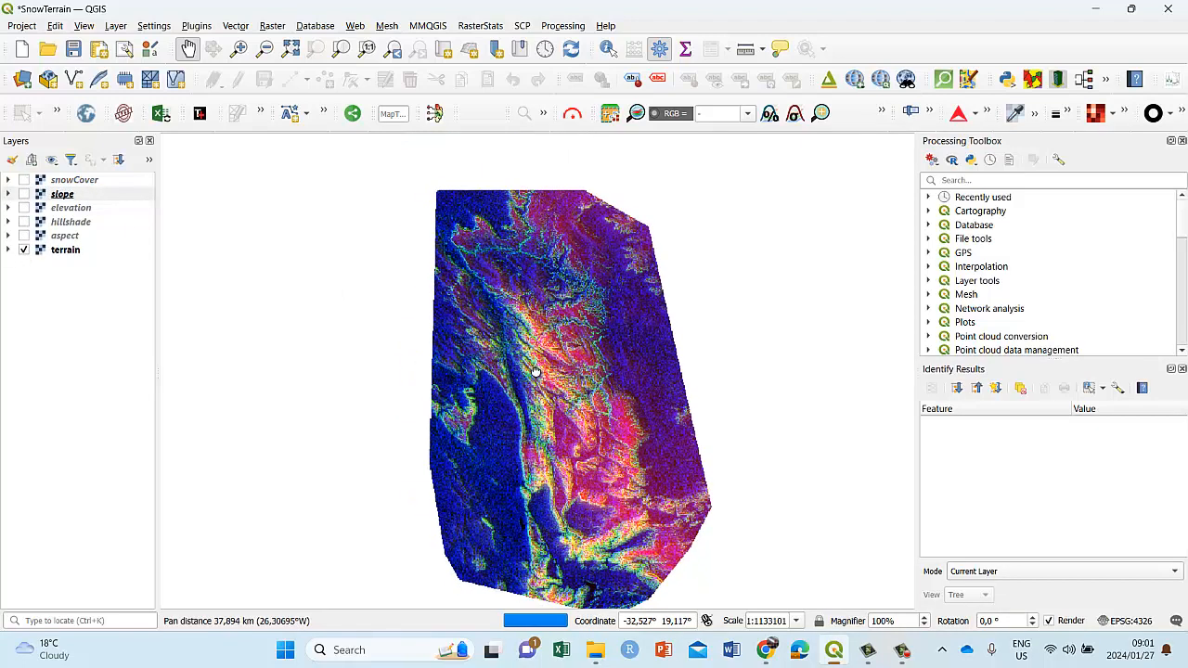
pyautogui.click(9, 250)
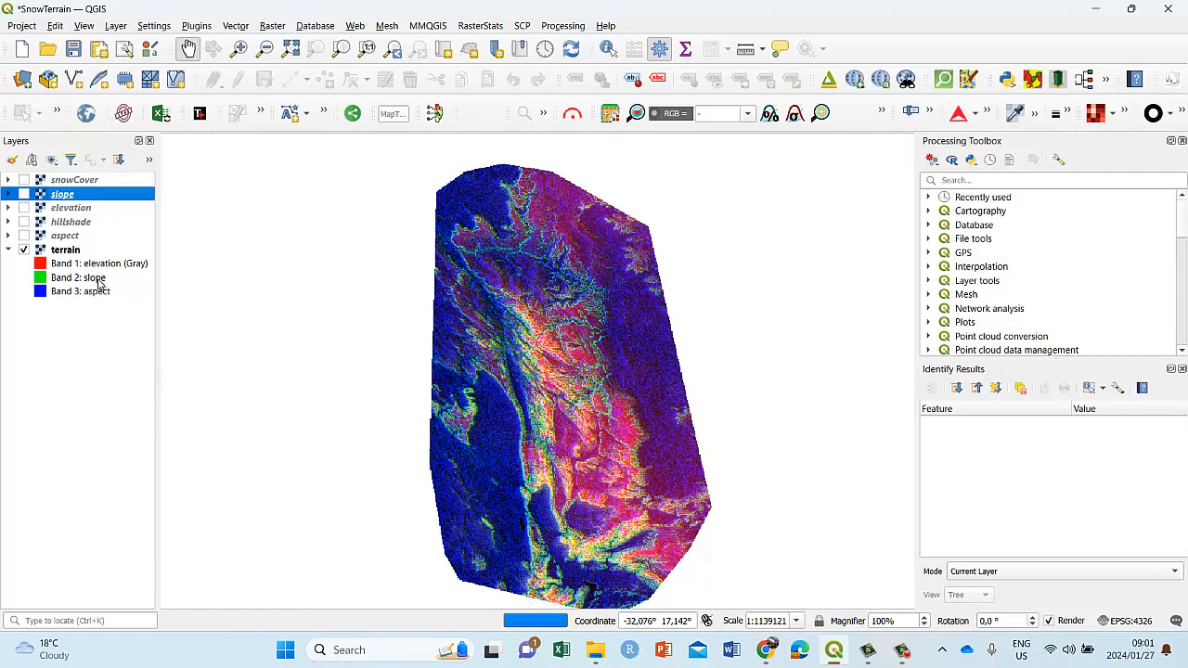
pyautogui.moveTo(547, 439); pyautogui.dragTo(532, 411)
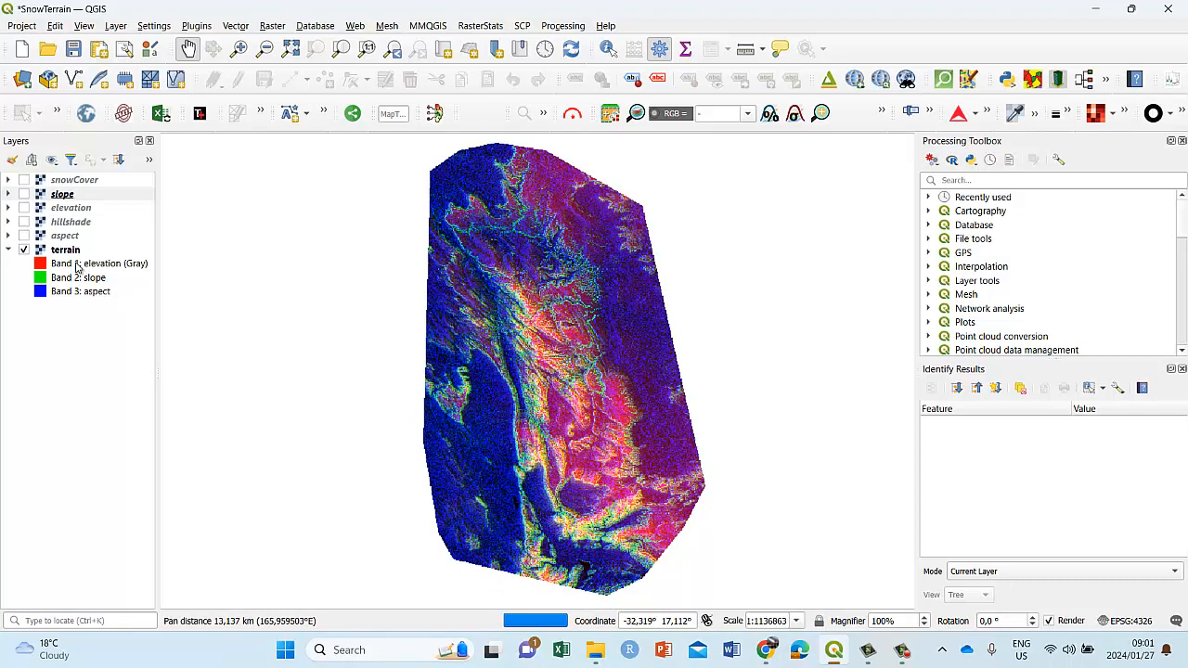
pyautogui.click(270, 26)
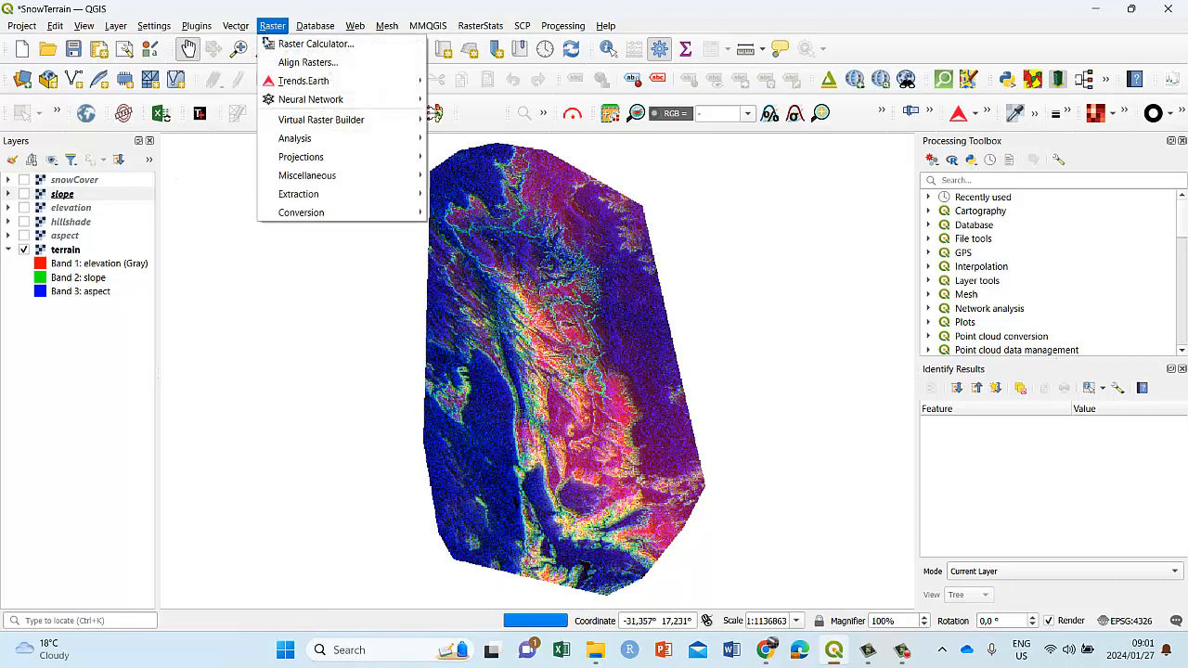
pyautogui.moveTo(319, 125)
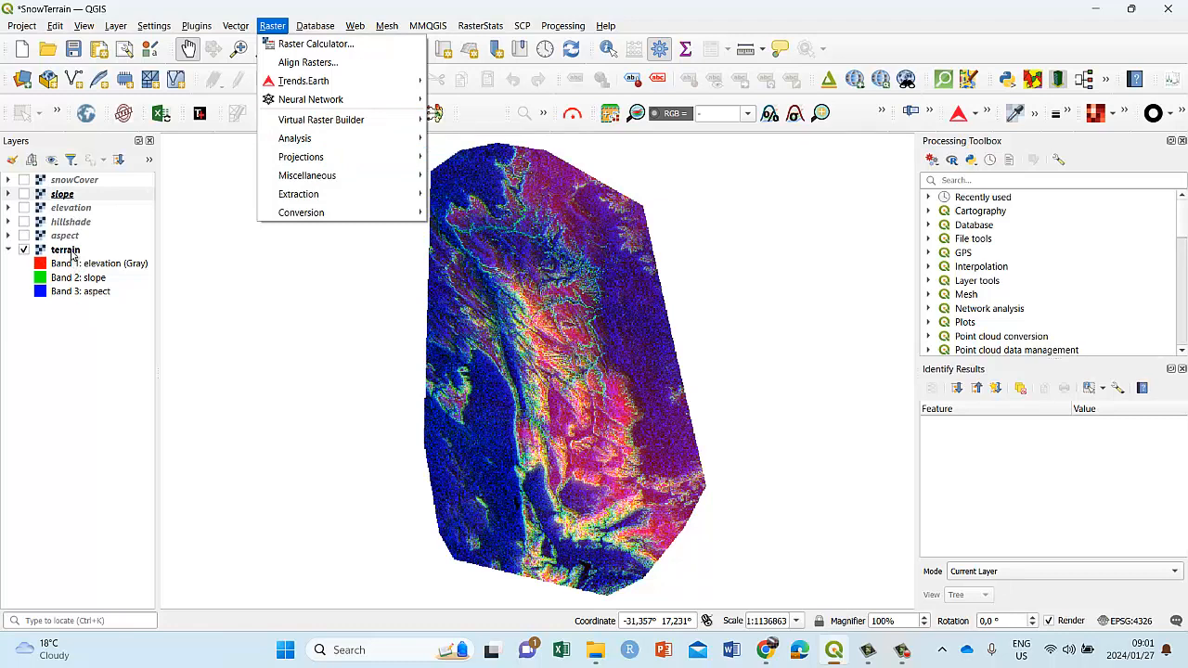
# Identify the terrain layer's band values at a point in the mountains and one in the blue lowland area.
pyautogui.click(73, 253)
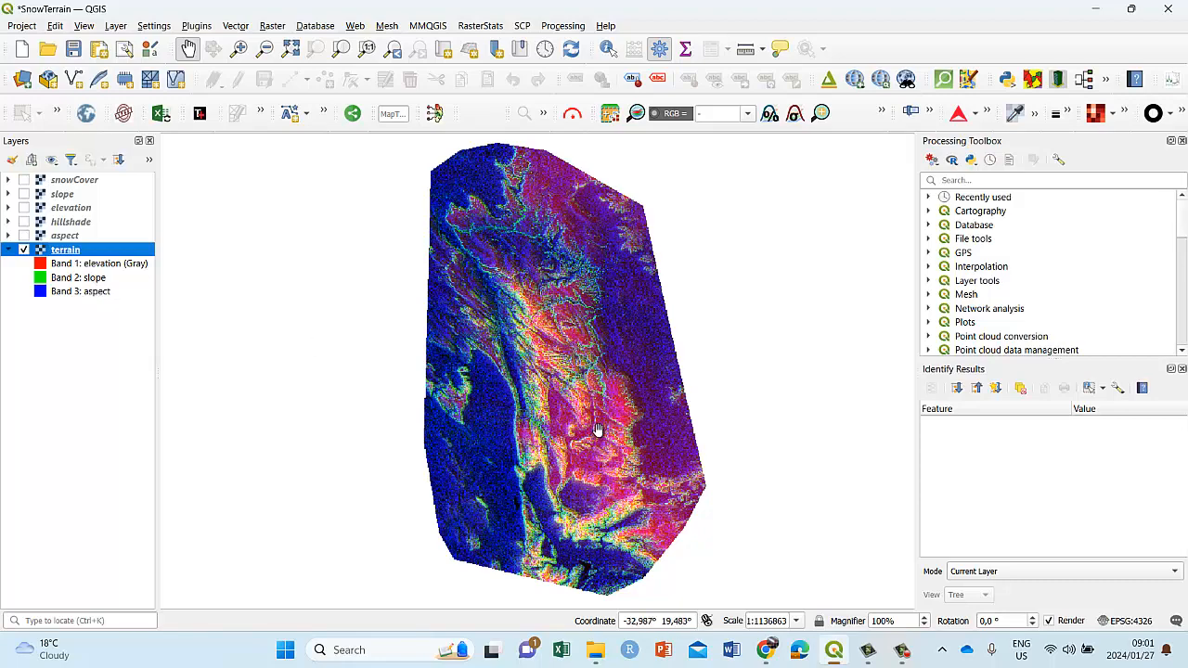
pyautogui.scroll(2, 605, 419)
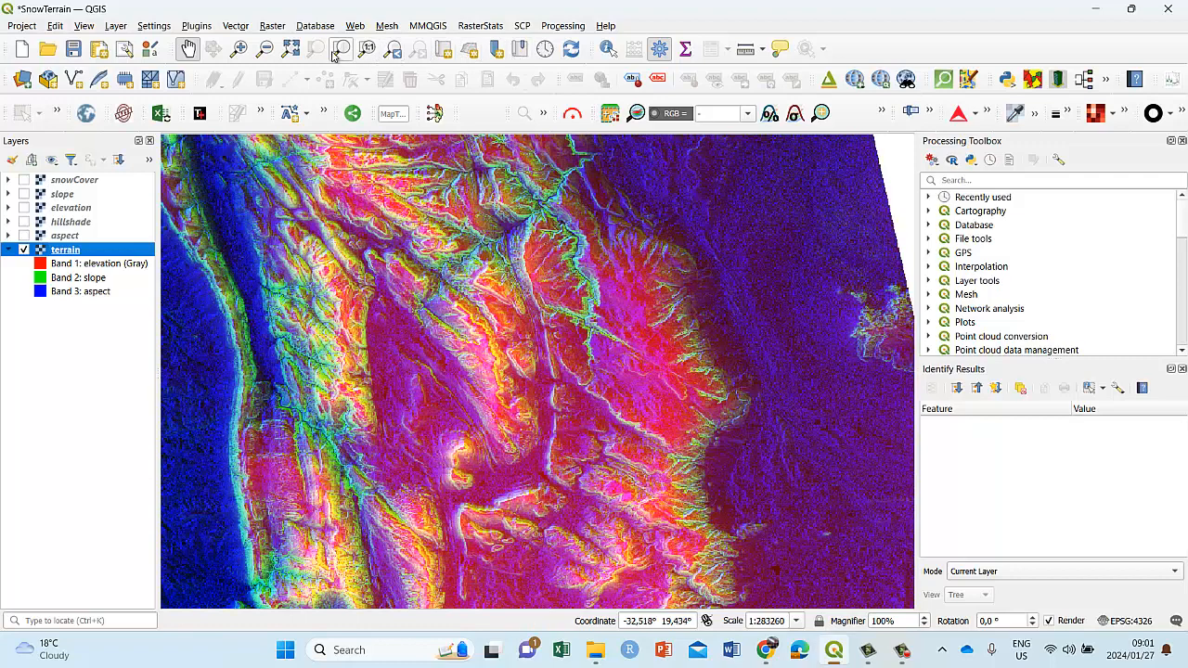
pyautogui.click(610, 50)
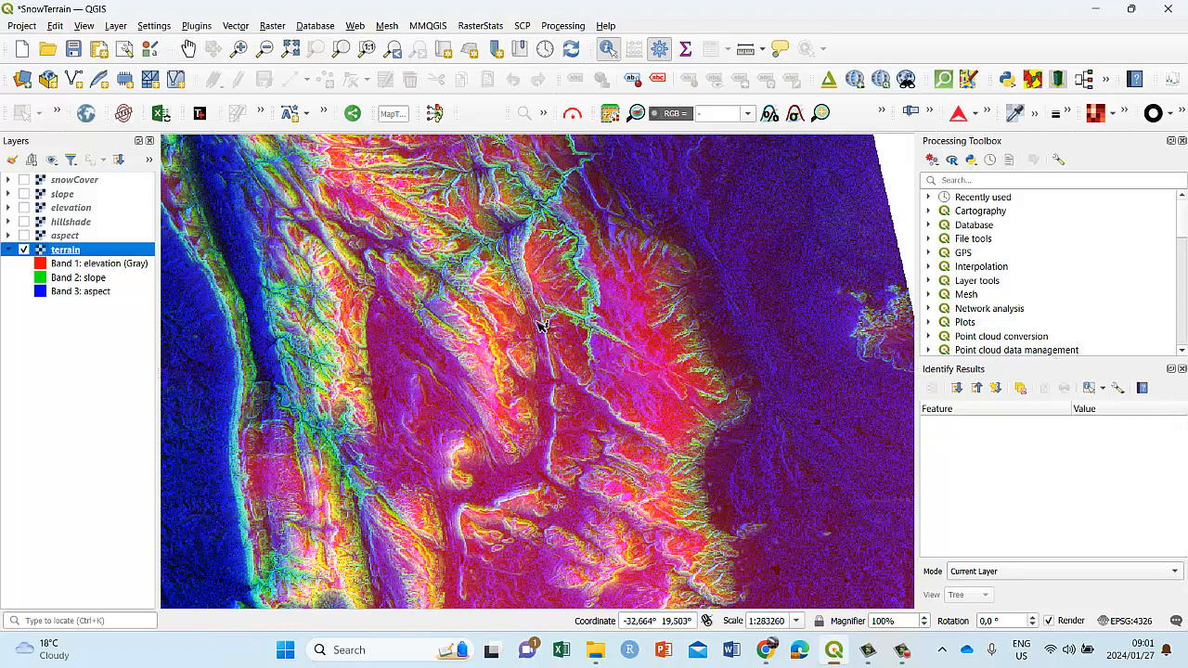
pyautogui.click(420, 392)
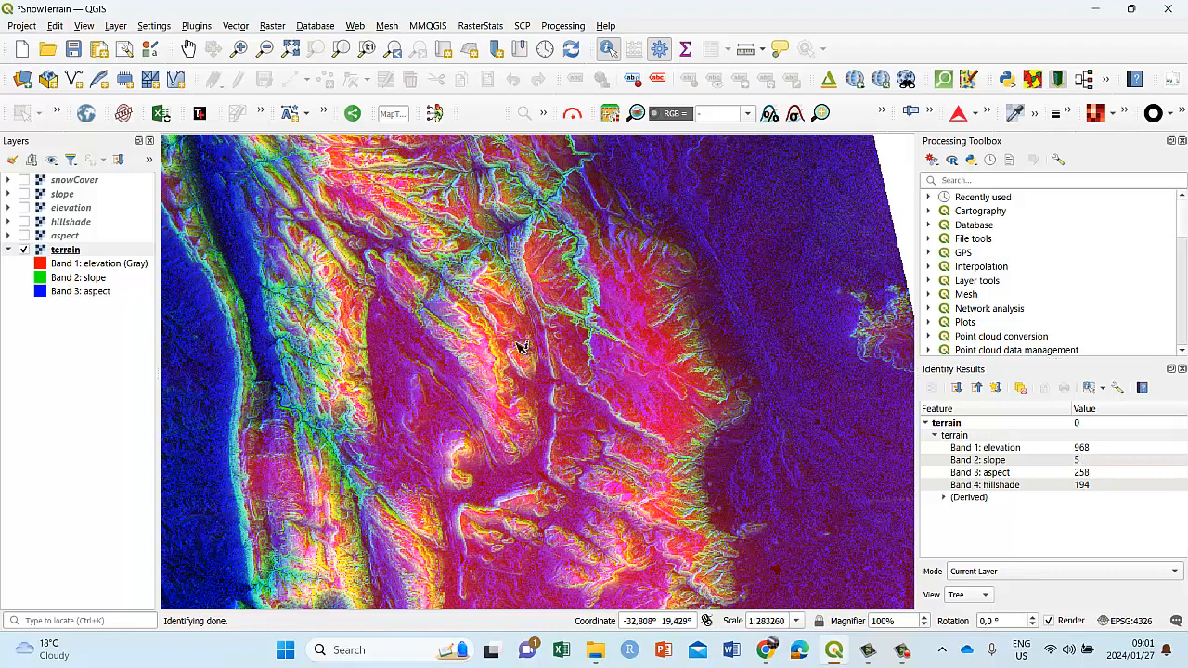
pyautogui.click(251, 260)
pyautogui.scroll(-1, 568, 322)
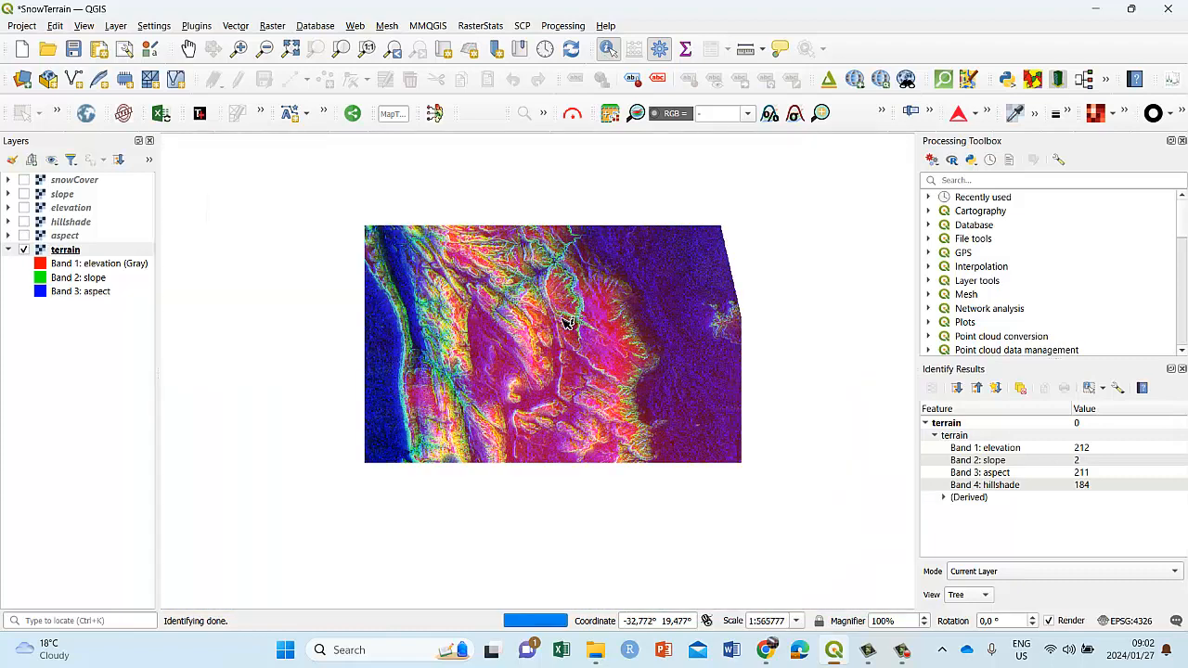
pyautogui.scroll(1, 564, 313)
pyautogui.scroll(-3, 538, 345)
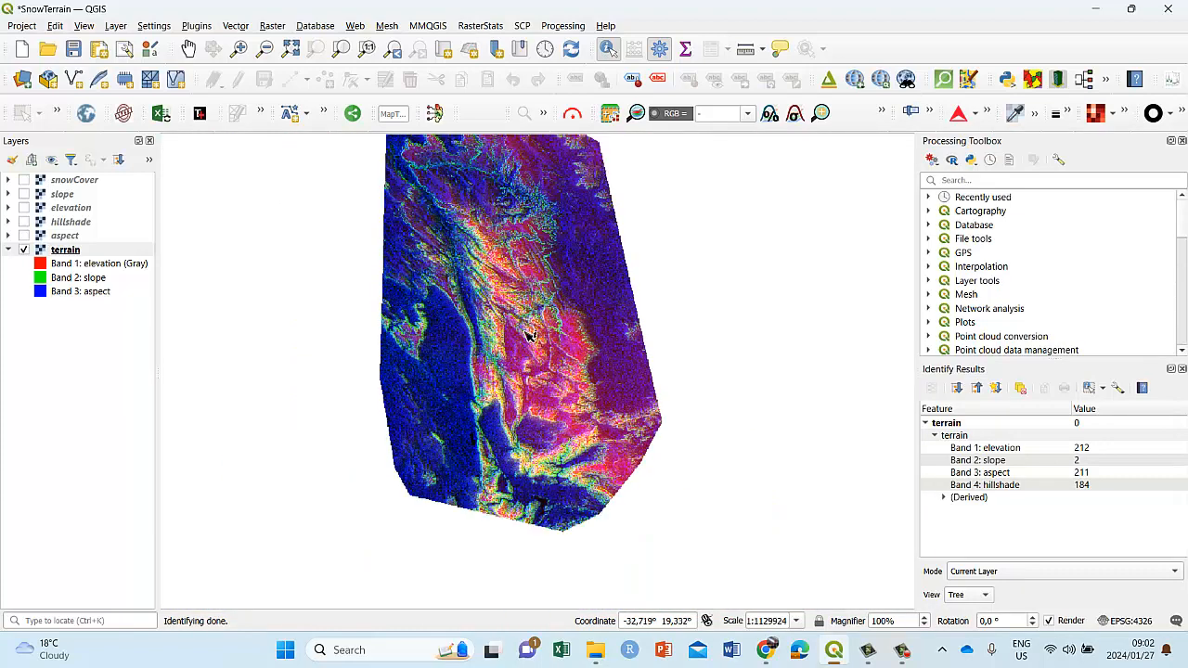
pyautogui.click(521, 388)
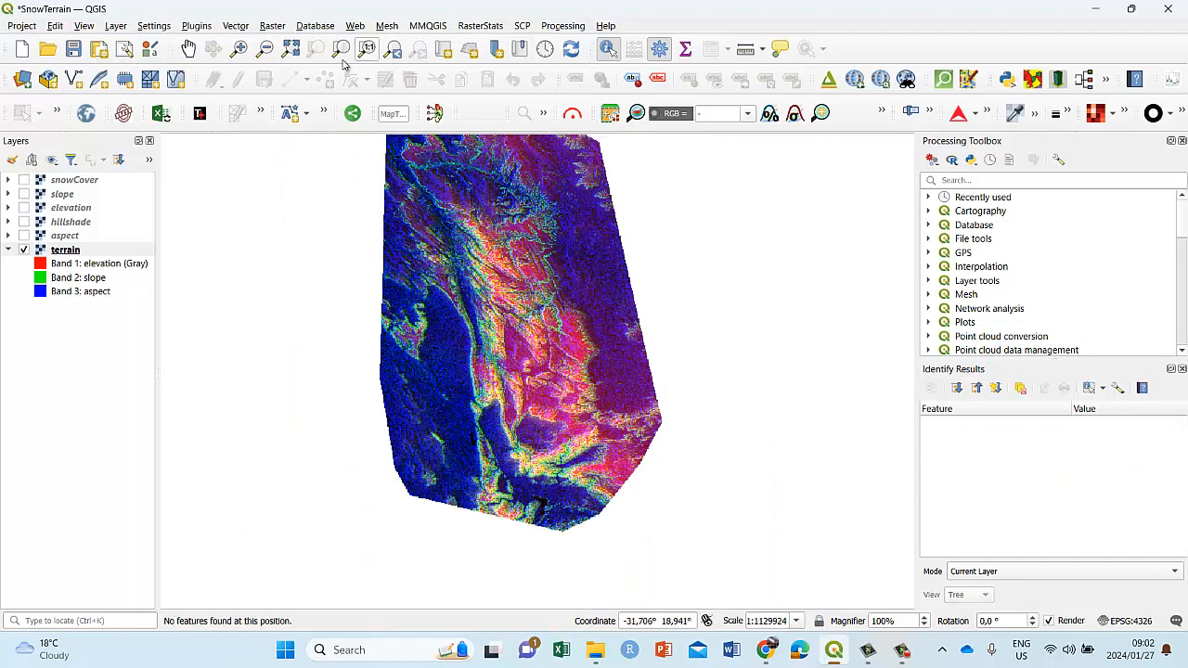
# Return to panning, bring the whole terrain raster into view, and save the project.
pyautogui.click(188, 48)
pyautogui.moveTo(530, 269); pyautogui.dragTo(534, 336)
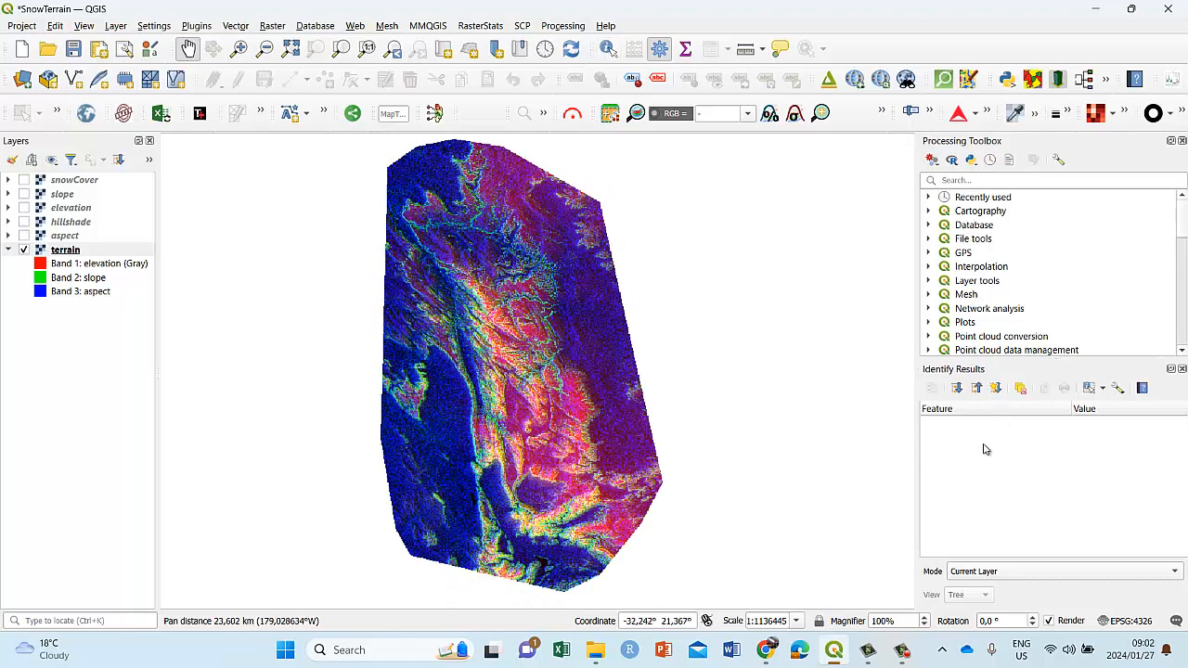
pyautogui.click(75, 52)
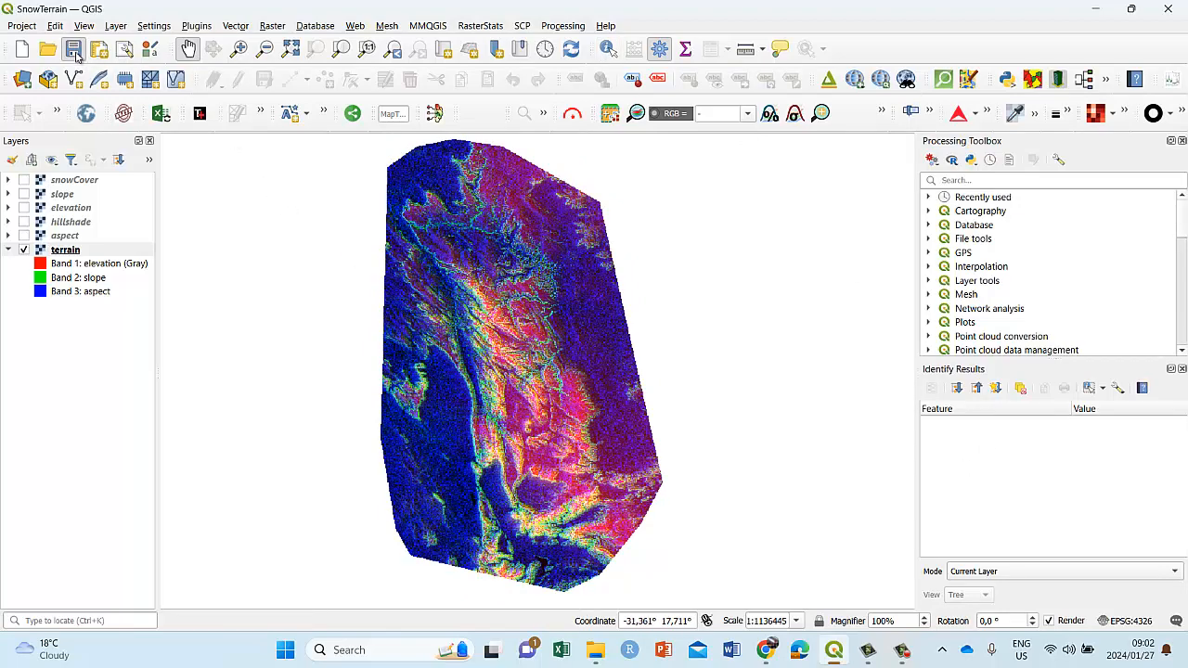
pyautogui.moveTo(862, 639)
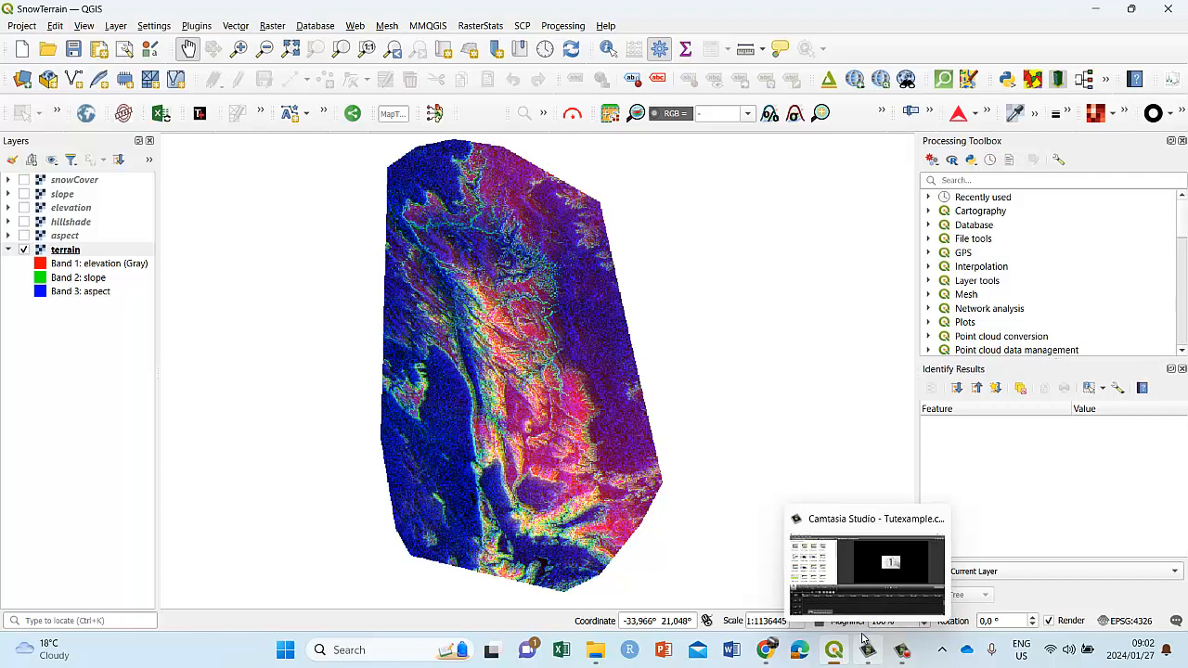
pyautogui.click(886, 607)
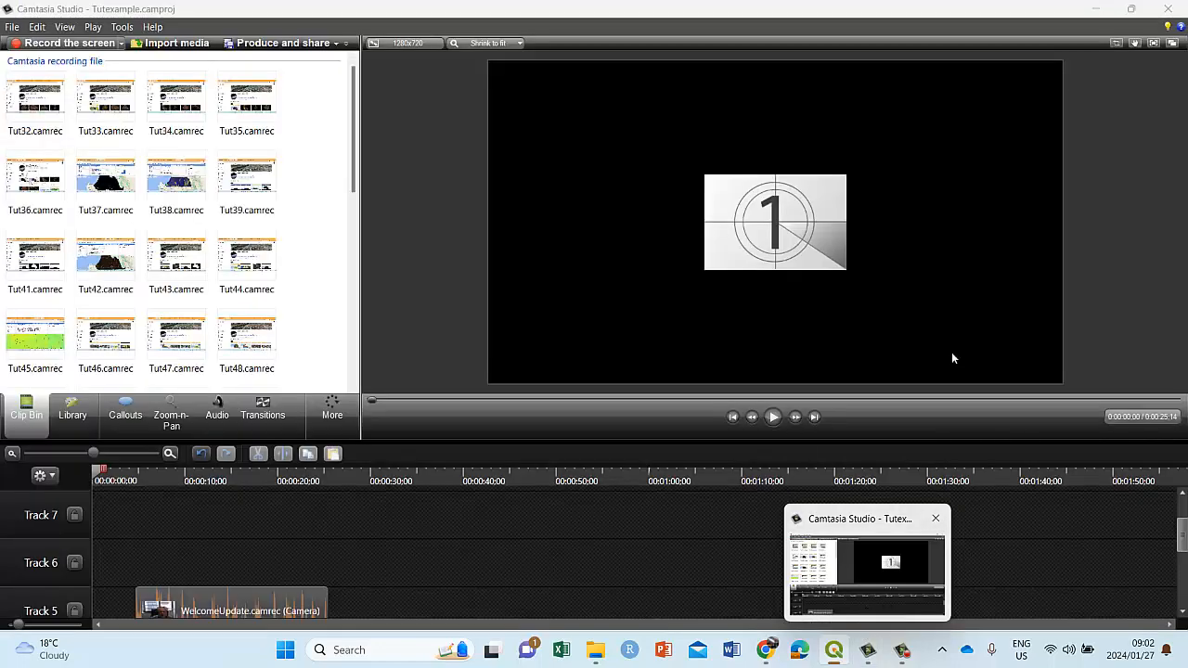